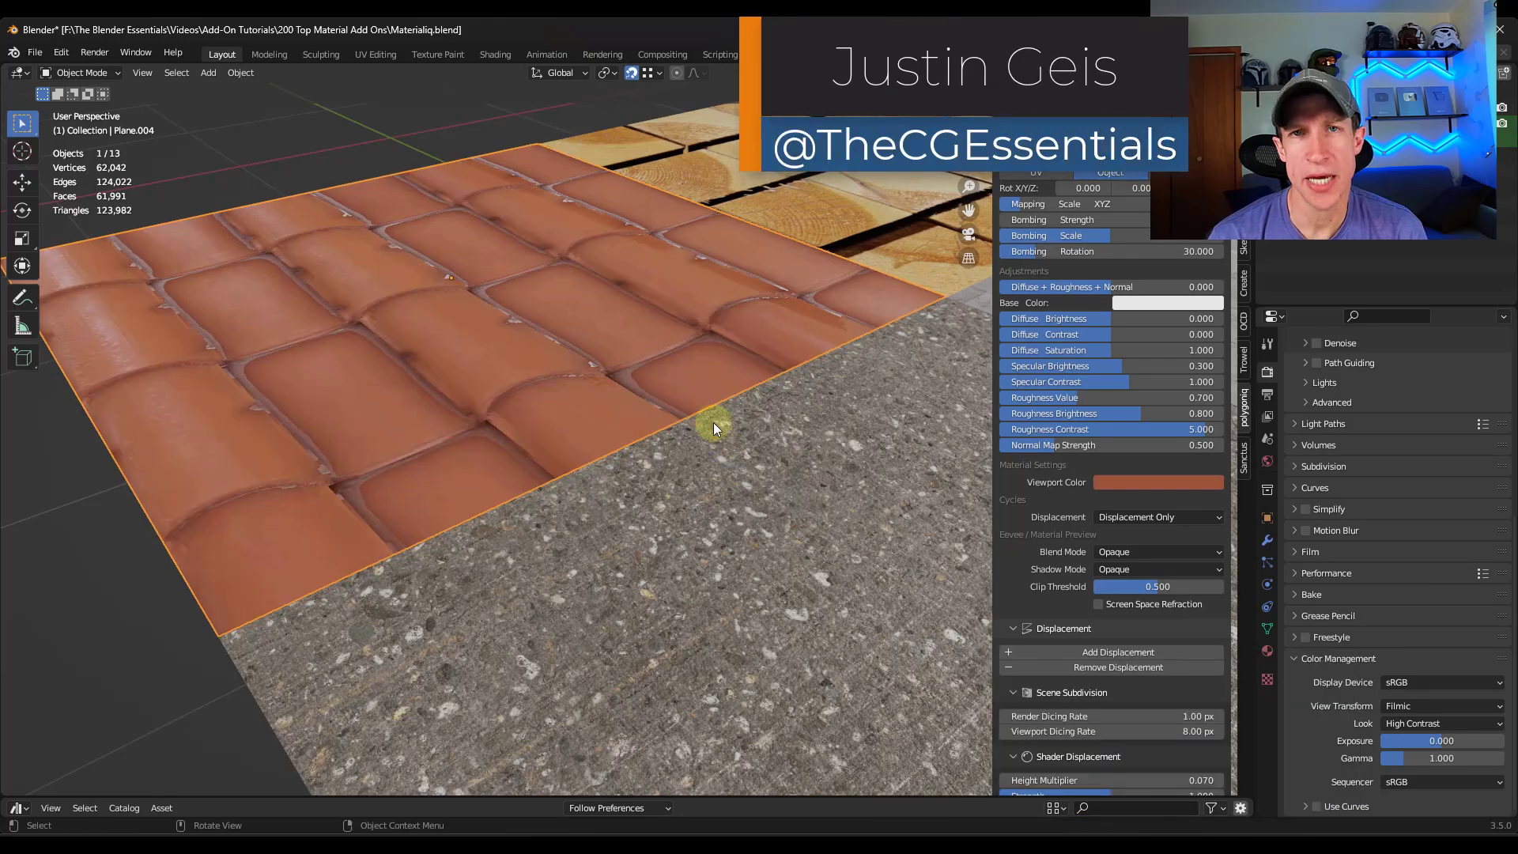
Switch the viewport to rendered shading with the view centred on the clay roof tile plane.
scroll(1383, 383, up, 8)
scroll(375, 219, up, 2)
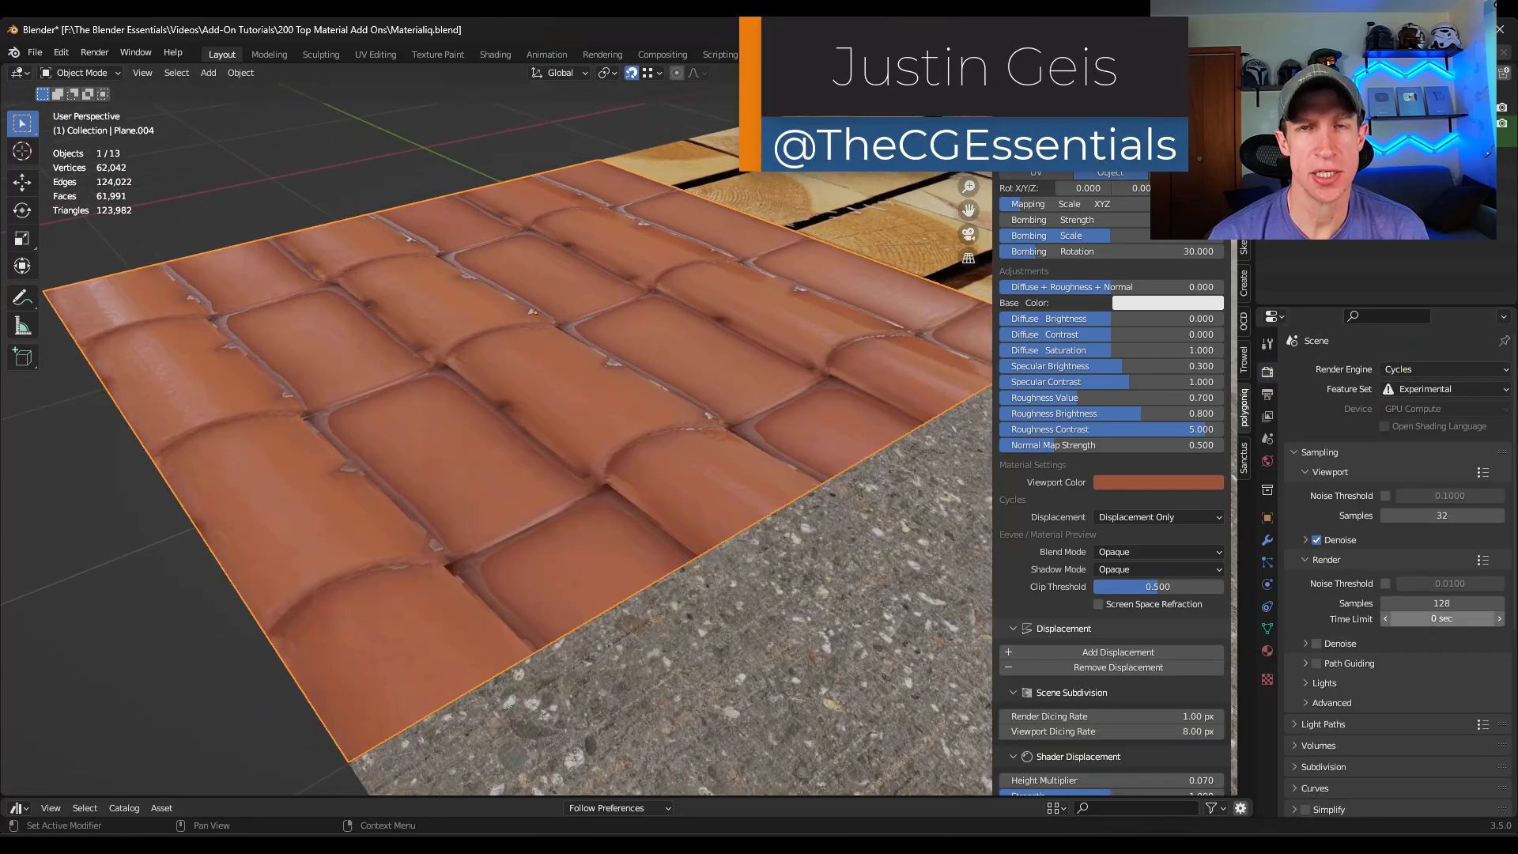
click(1210, 72)
scroll(497, 342, down, 1)
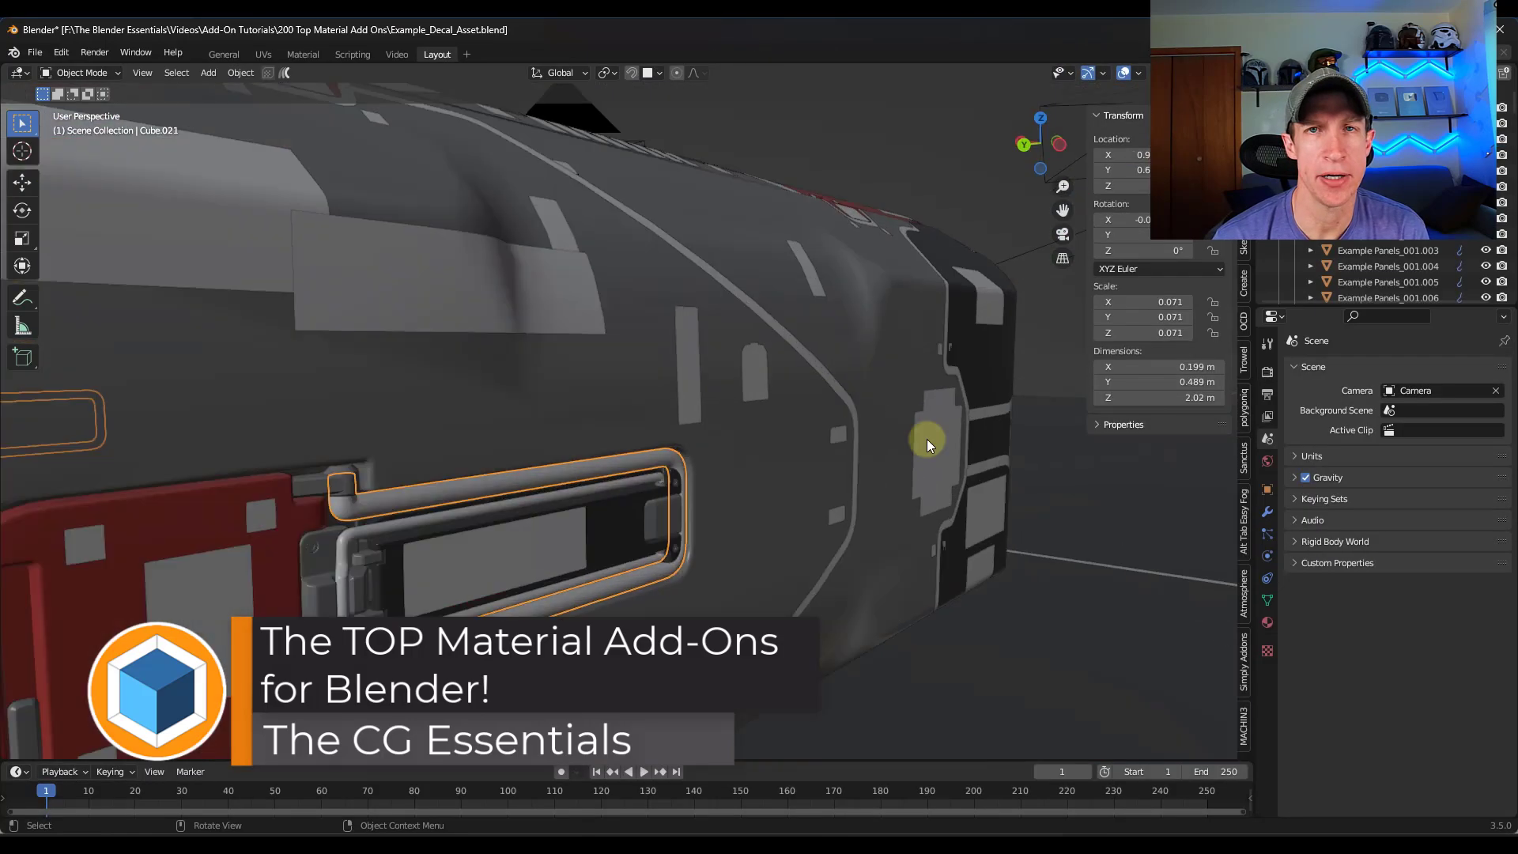
click(776, 225)
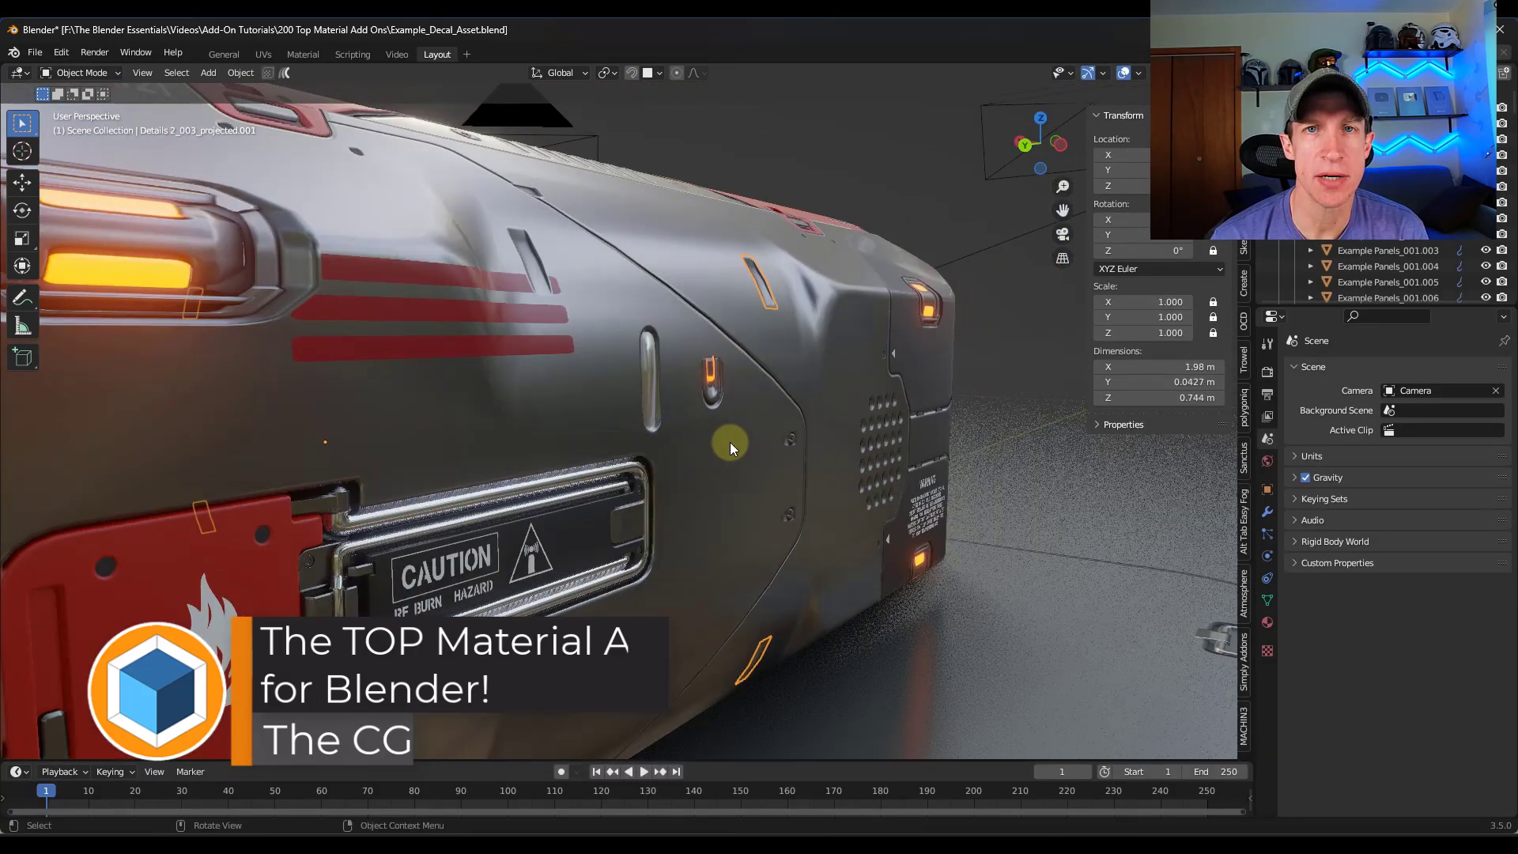
Insert a rectangular hatch decal from the decal library on the vehicle body's side and resize it.
mouse_move(729, 443)
middle_down()
mouse_move(629, 467)
mouse_move(415, 432)
middle_up()
key(d)
click(299, 488)
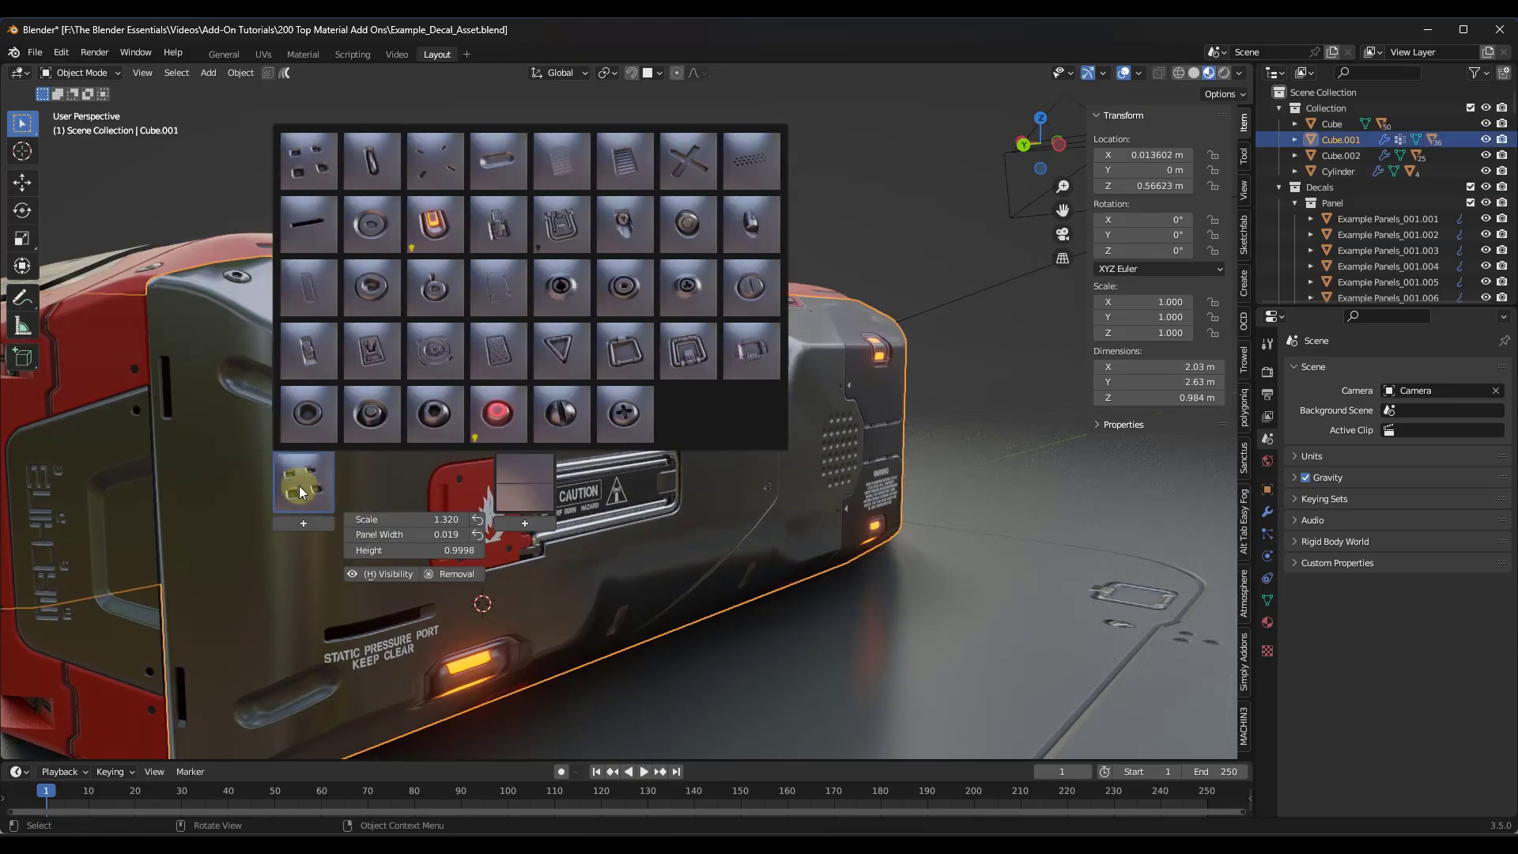
click(624, 353)
scroll(484, 529, up, 2)
key(s)
click(421, 408)
Reposition the decal beside the red fire-symbol panel, moving it with the global Z axis locked.
key(g)
key(shift+x)
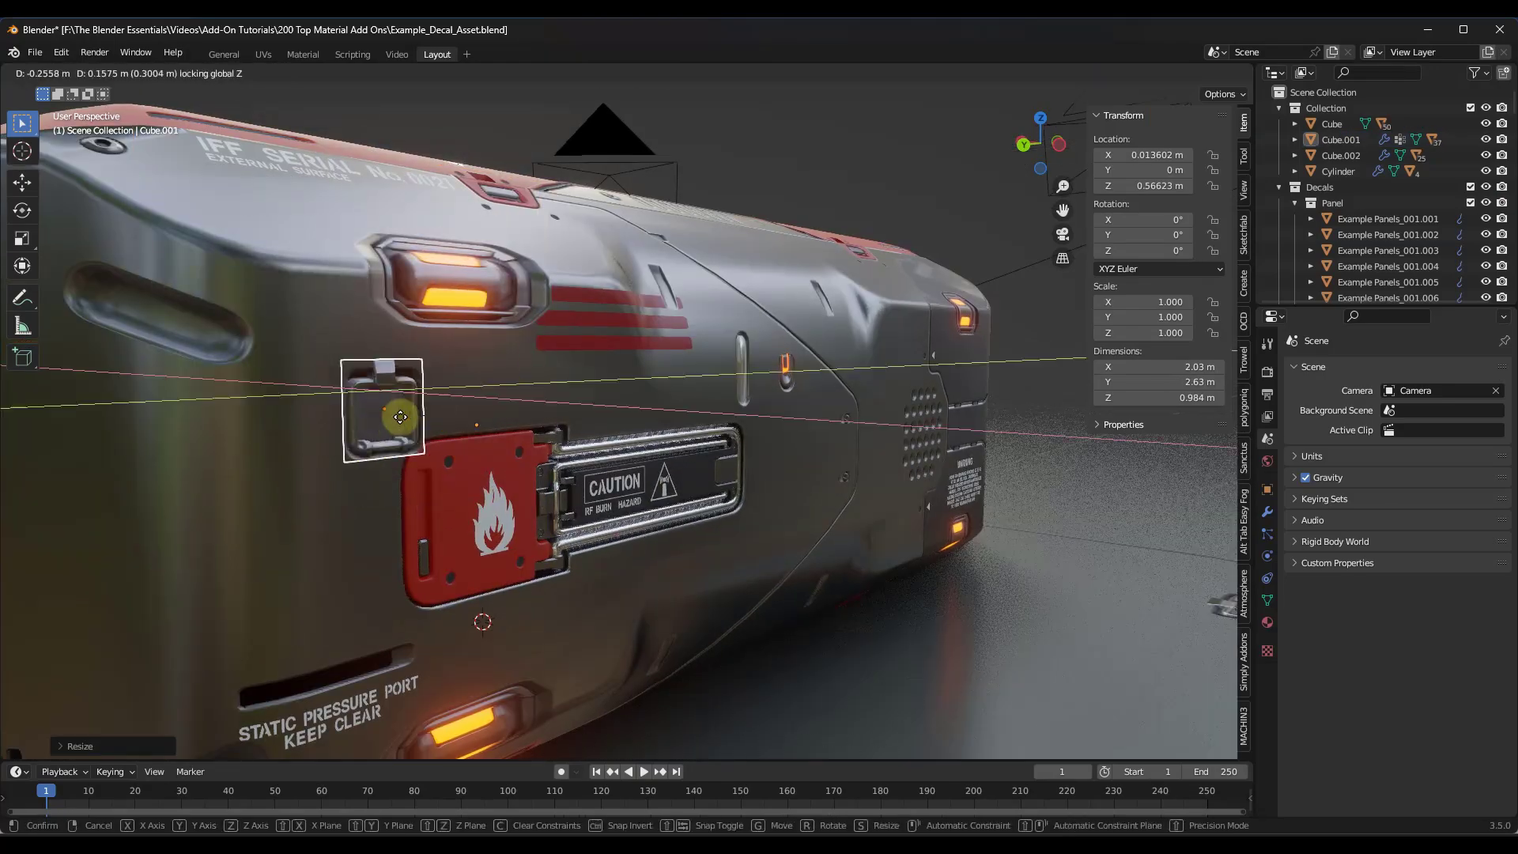
click(377, 405)
middle_drag(376, 404, 443, 421)
key(g)
key(x)
click(360, 419)
key(g)
key(shift+x)
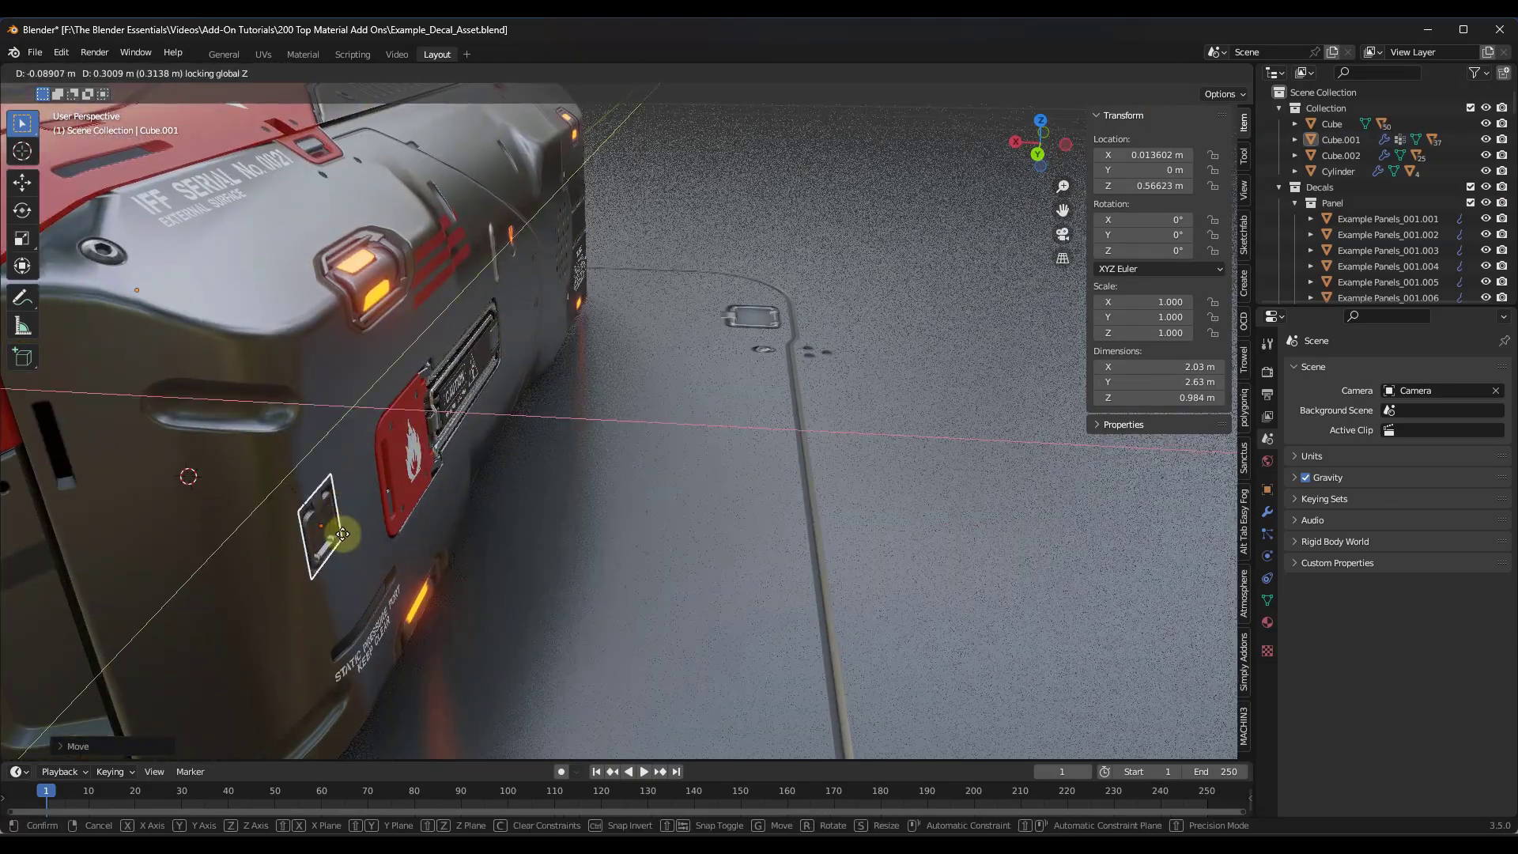
click(336, 529)
Rotate the decal to align it with the vehicle body's side surface.
scroll(332, 530, up, 2)
key(r)
key(x)
click(320, 566)
middle_drag(320, 565, 351, 537)
middle_drag(171, 514, 221, 481)
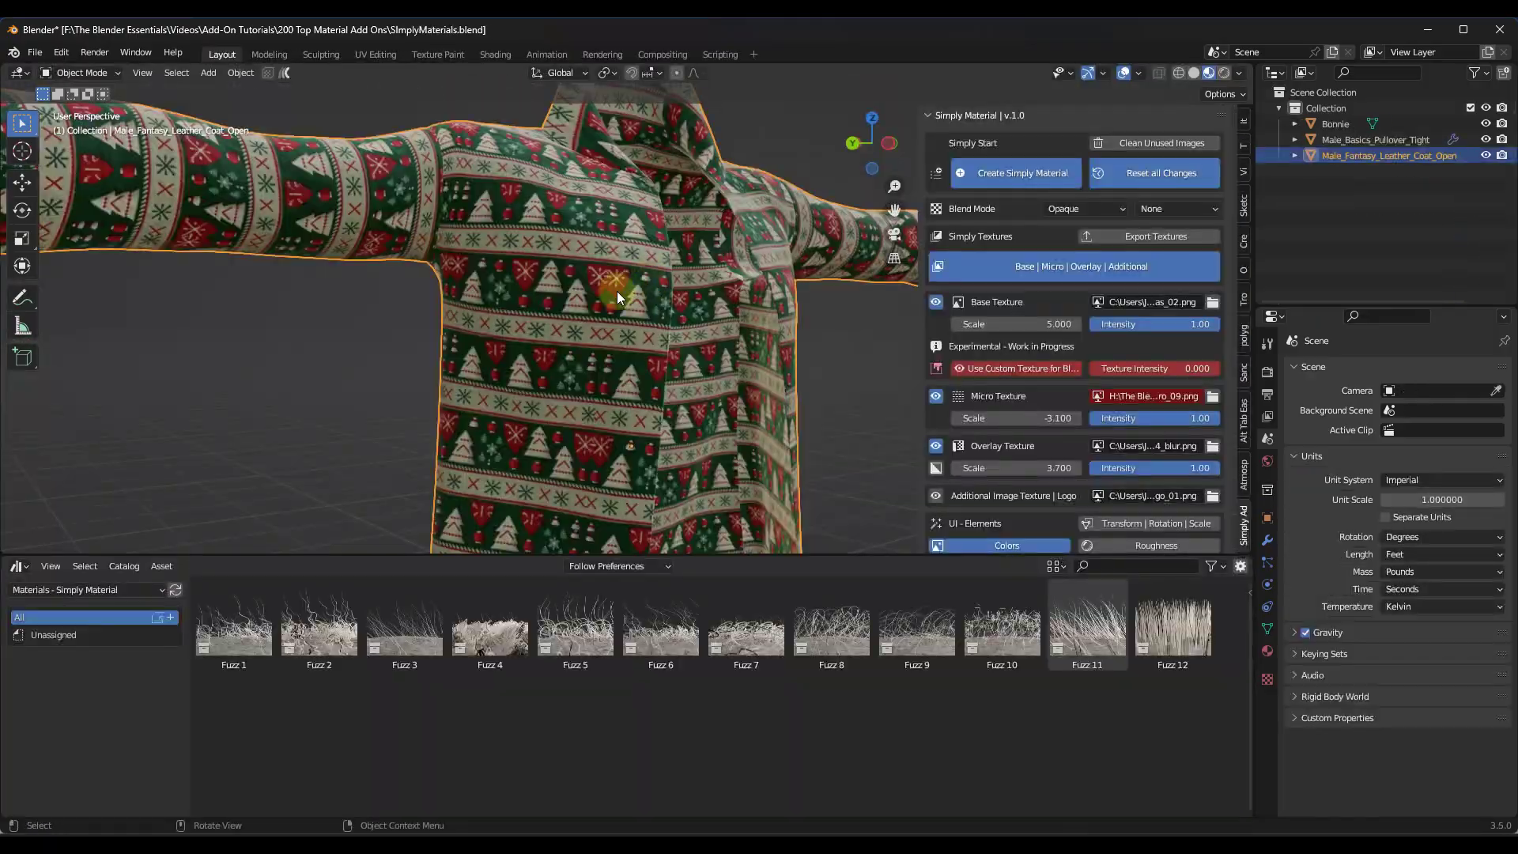
scroll(617, 296, down, 3)
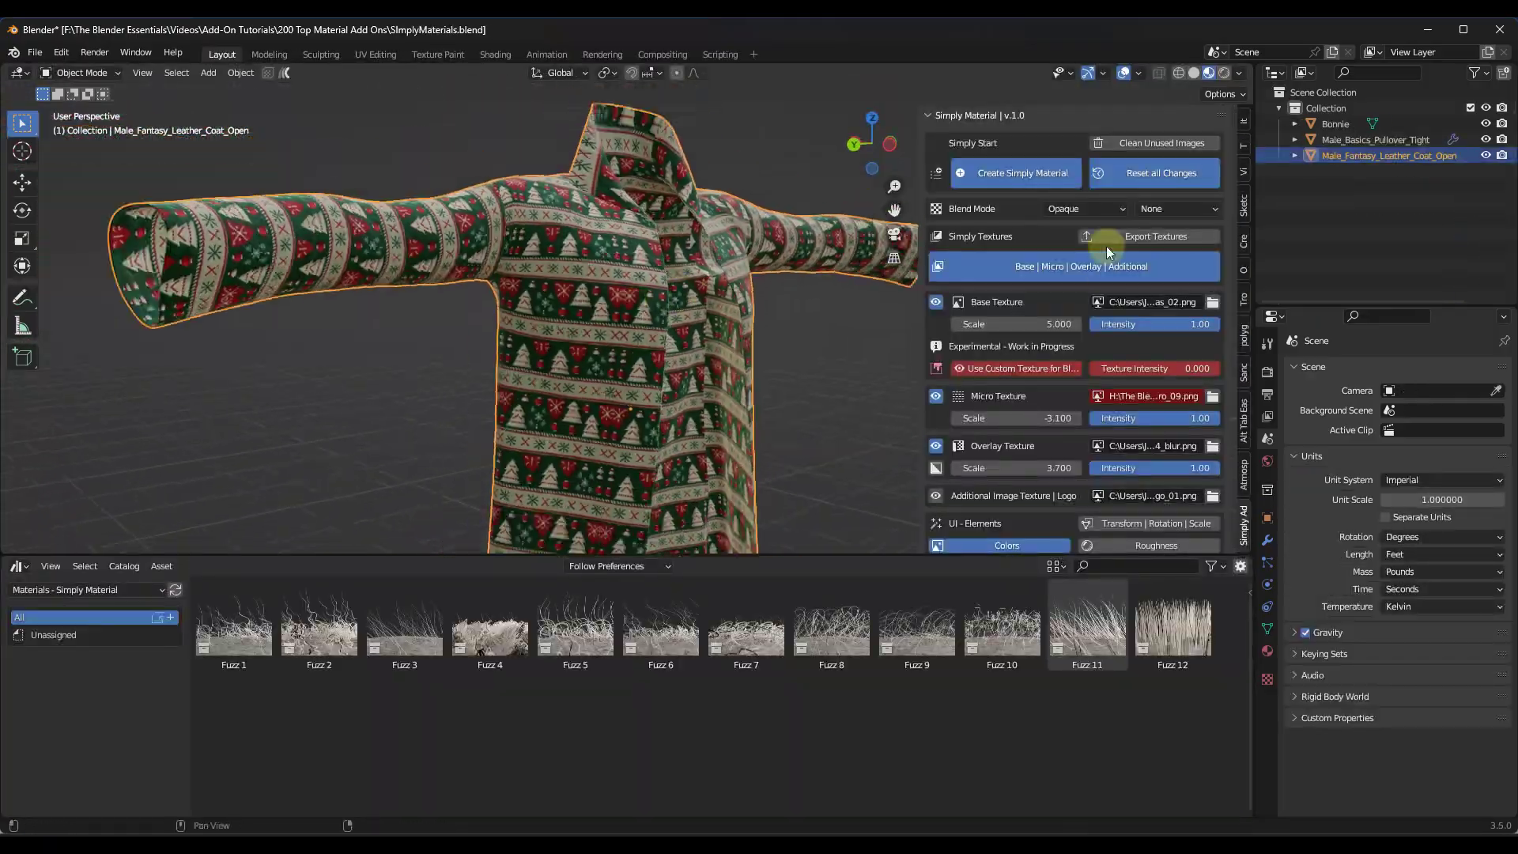
Replace the coat's base texture with the red-and-black geometric pattern and its micro texture with Texture_Micro_06.png.
click(1212, 302)
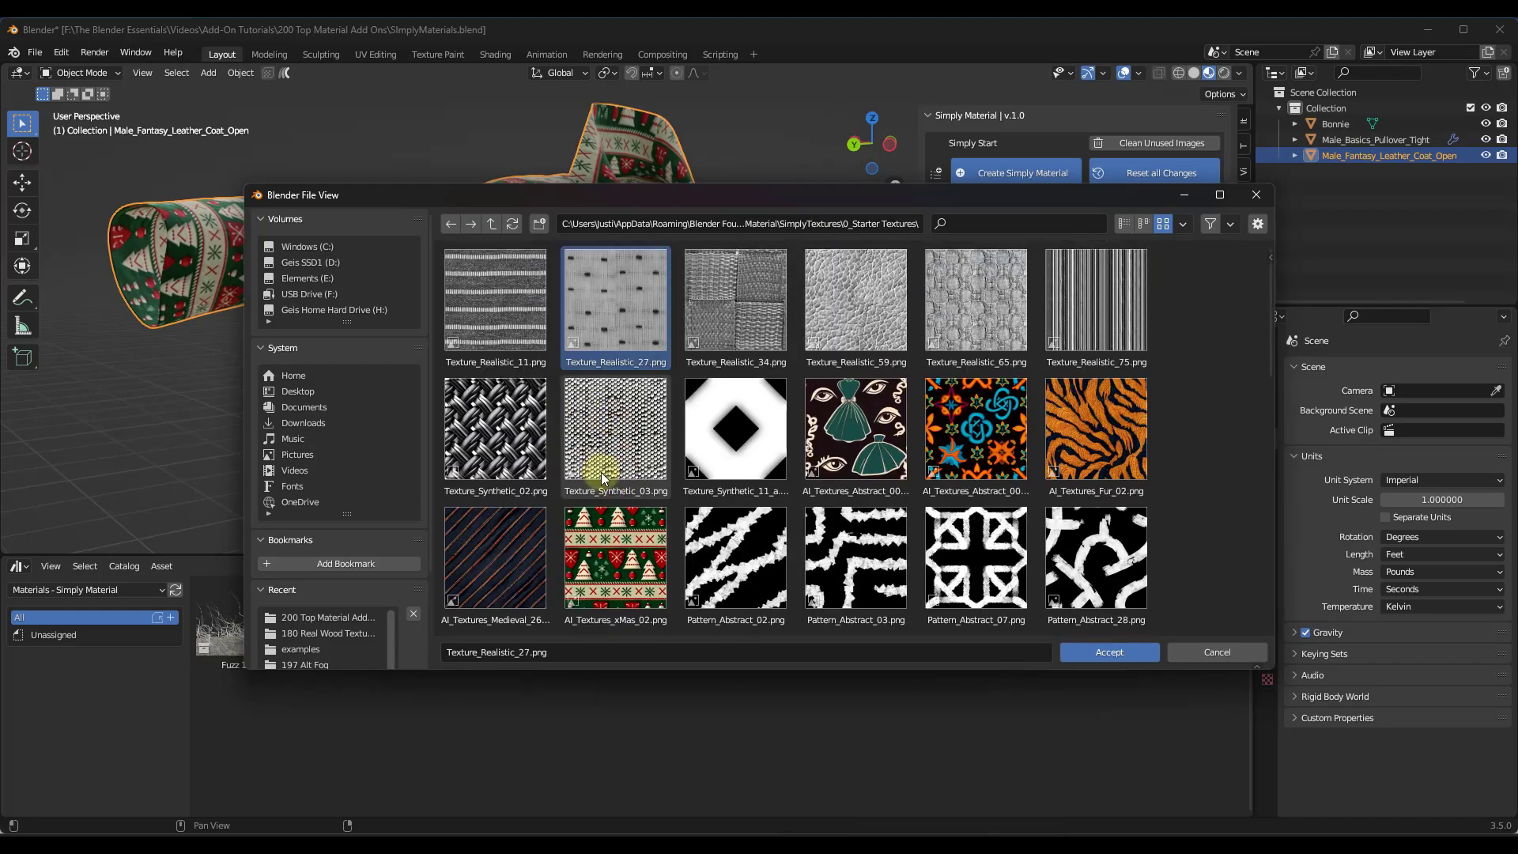
scroll(601, 472, down, 5)
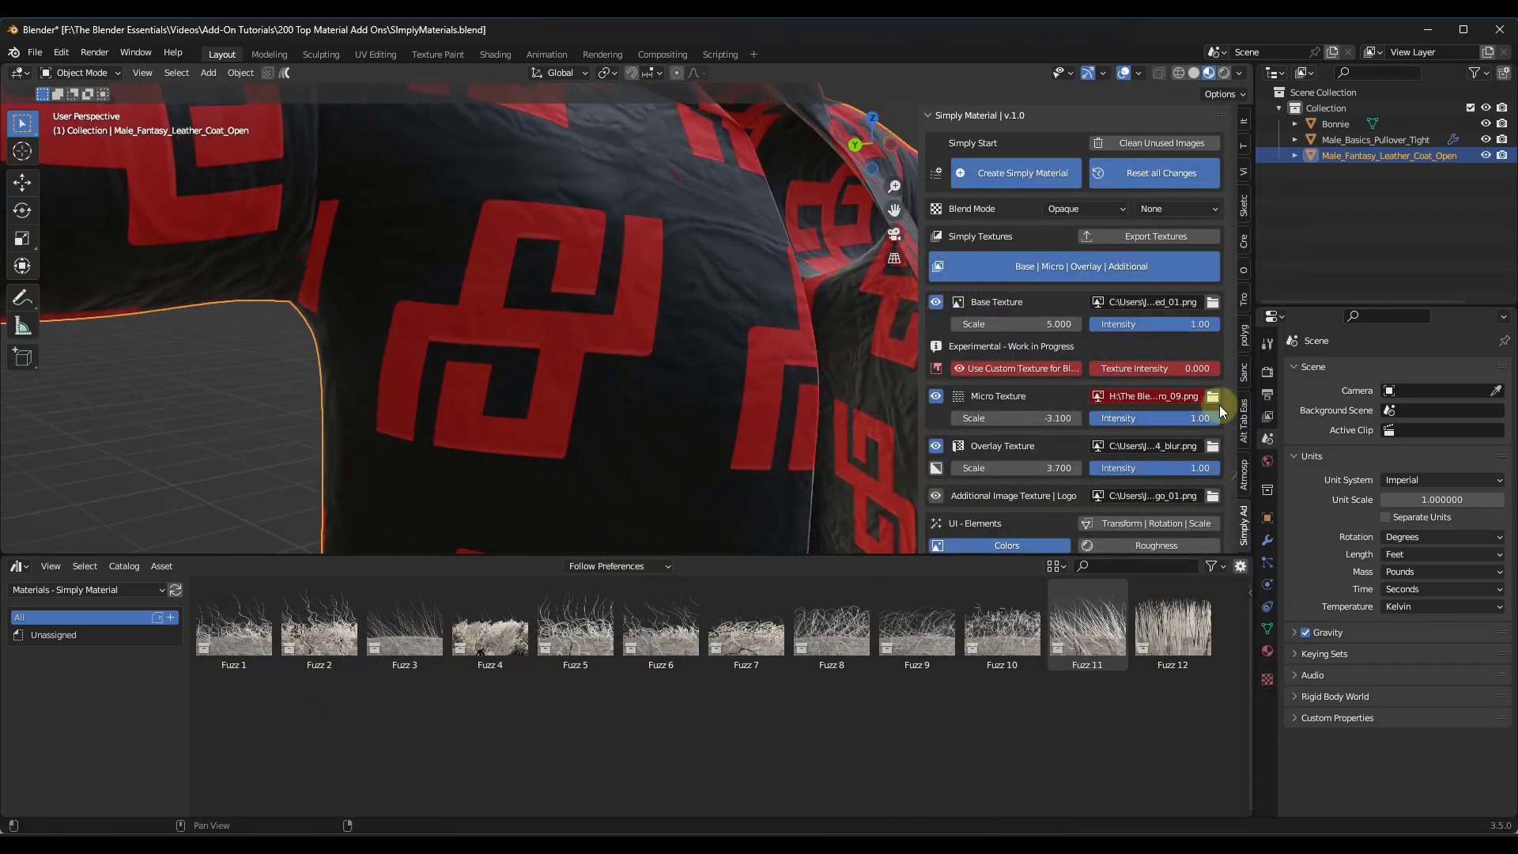
click(1220, 405)
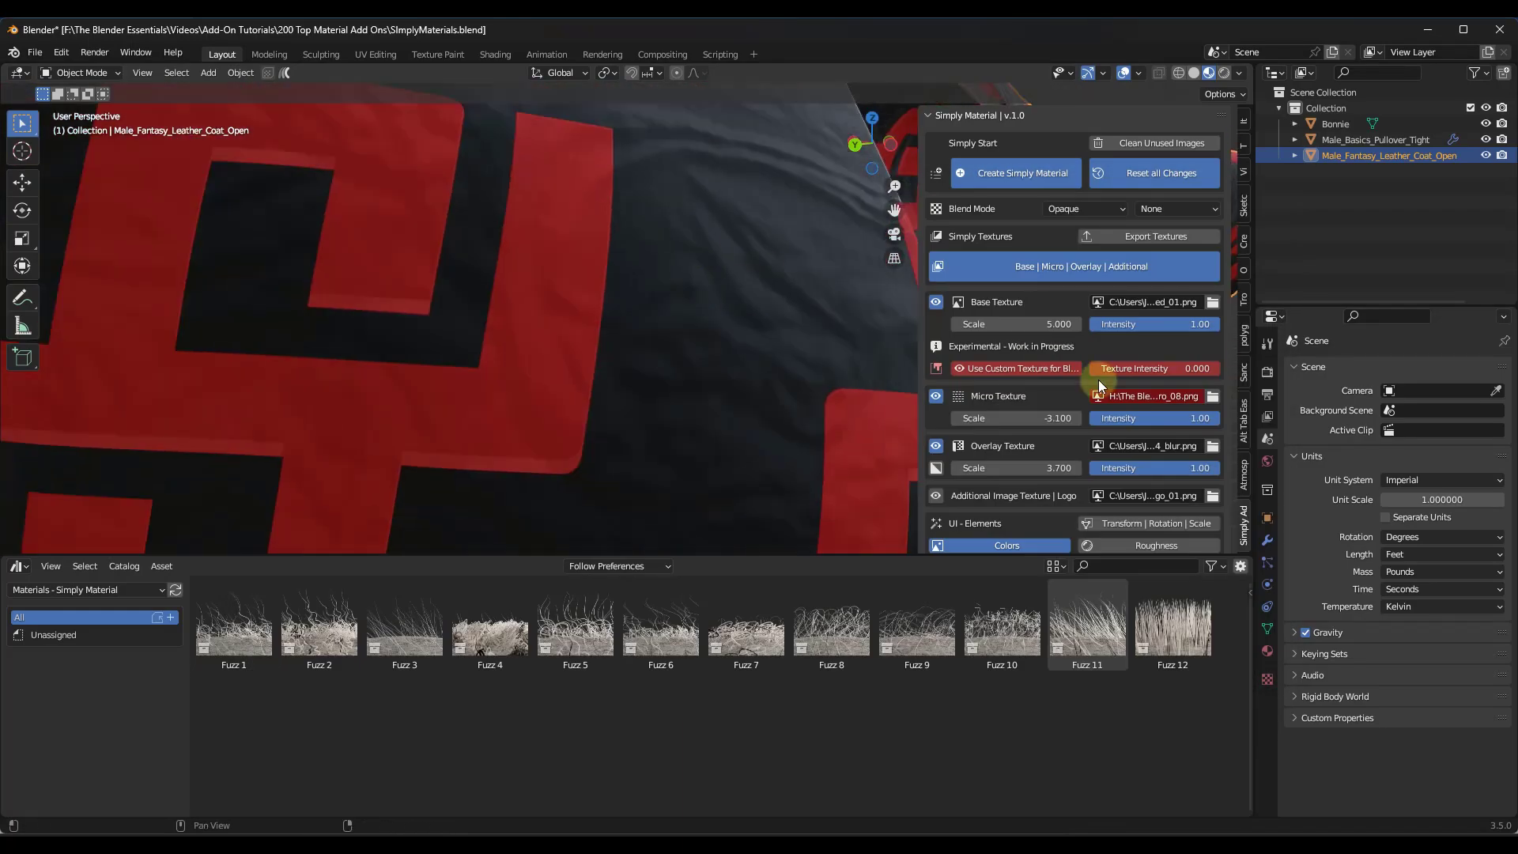
click(1212, 396)
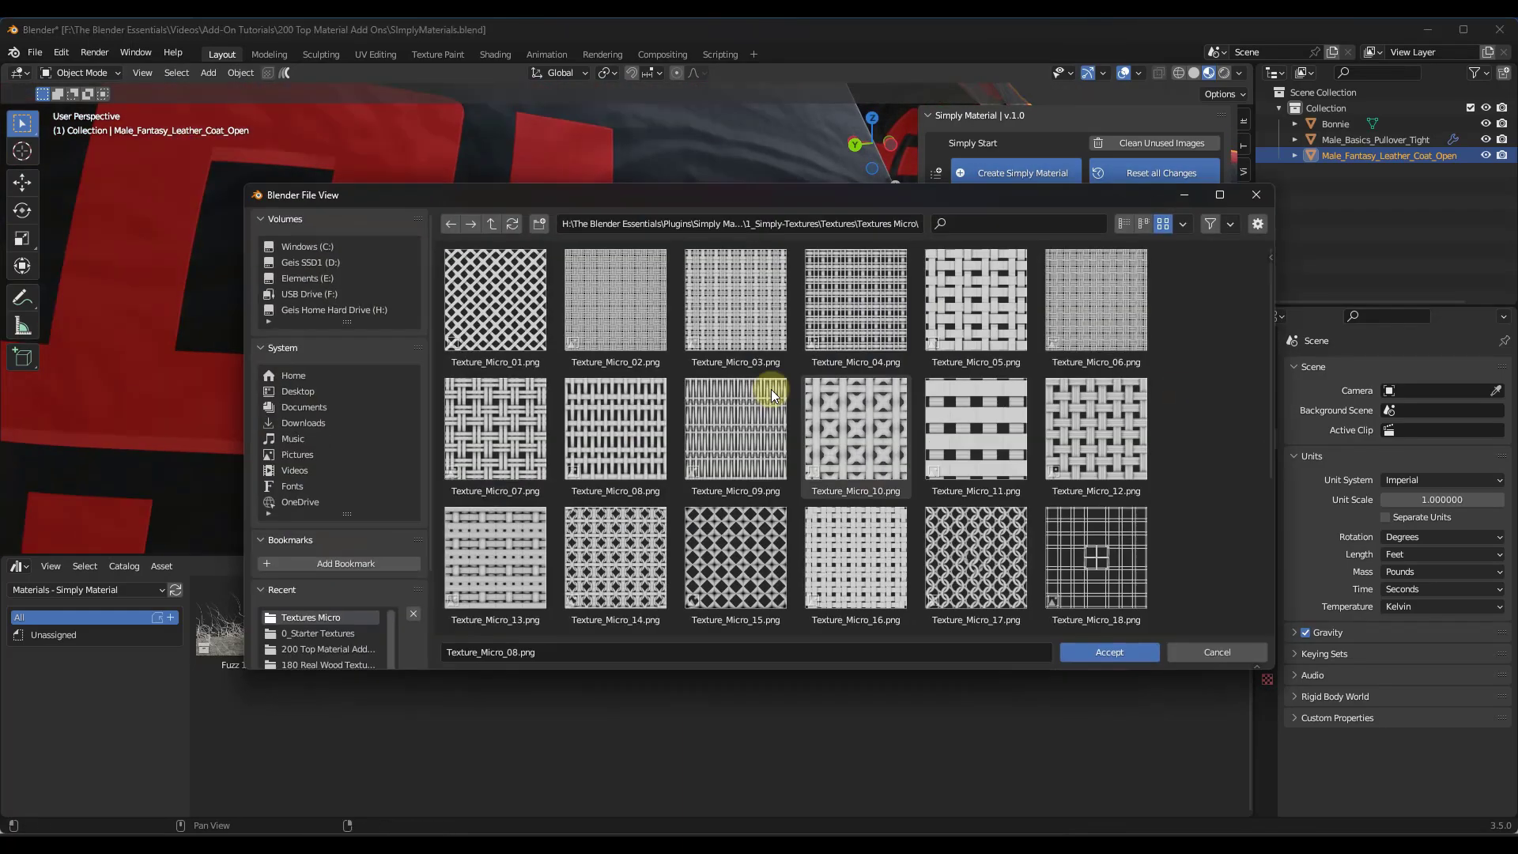
double_click(1104, 301)
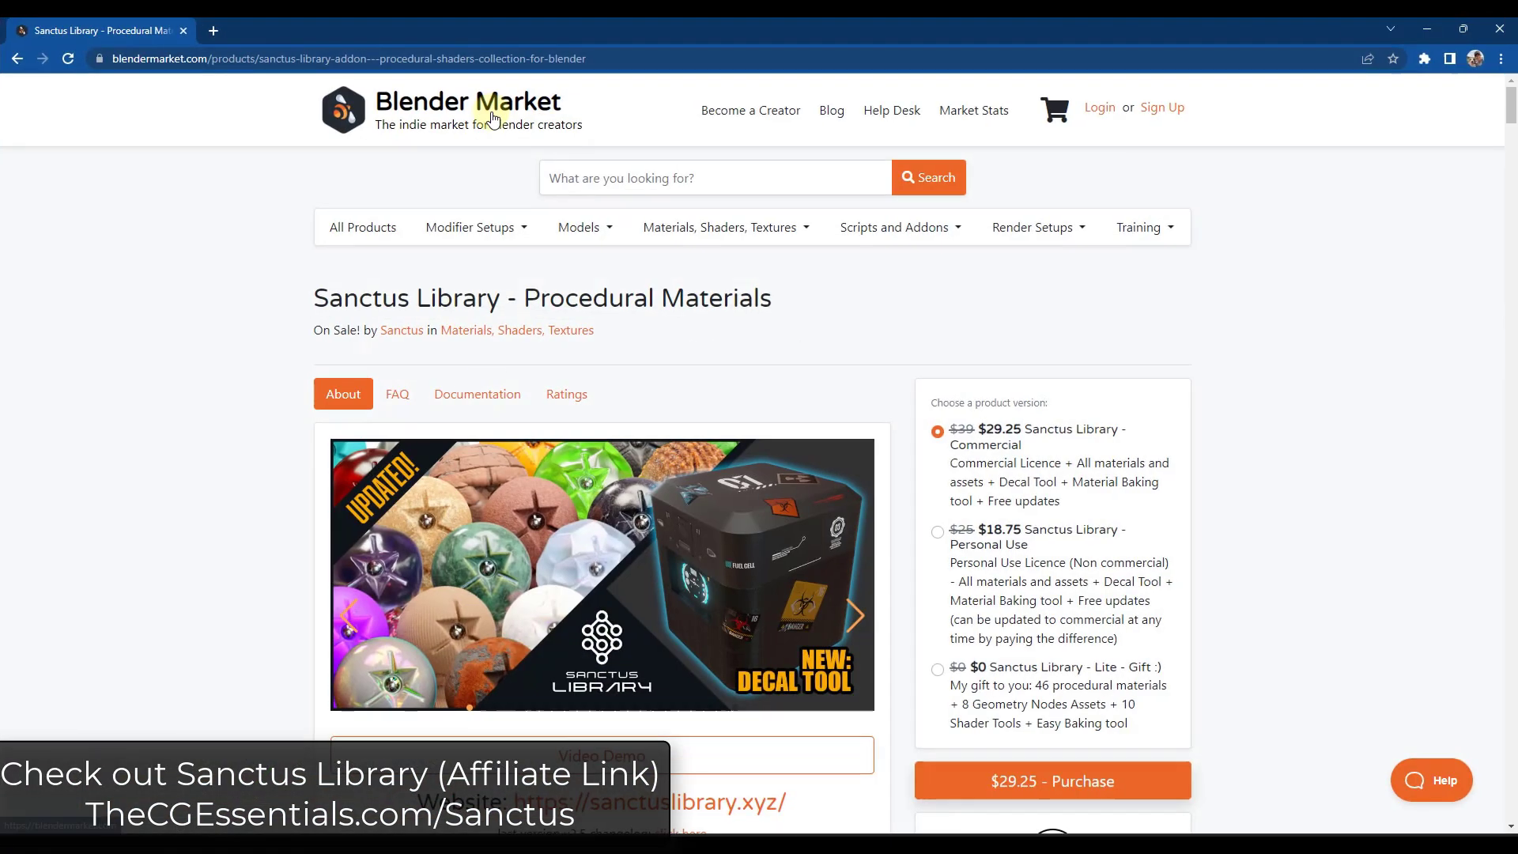
Read the Sanctus Library product page on Blender Market, examining its version options, procedural materials and adjustable parameter examples.
scroll(202, 434, down, 1)
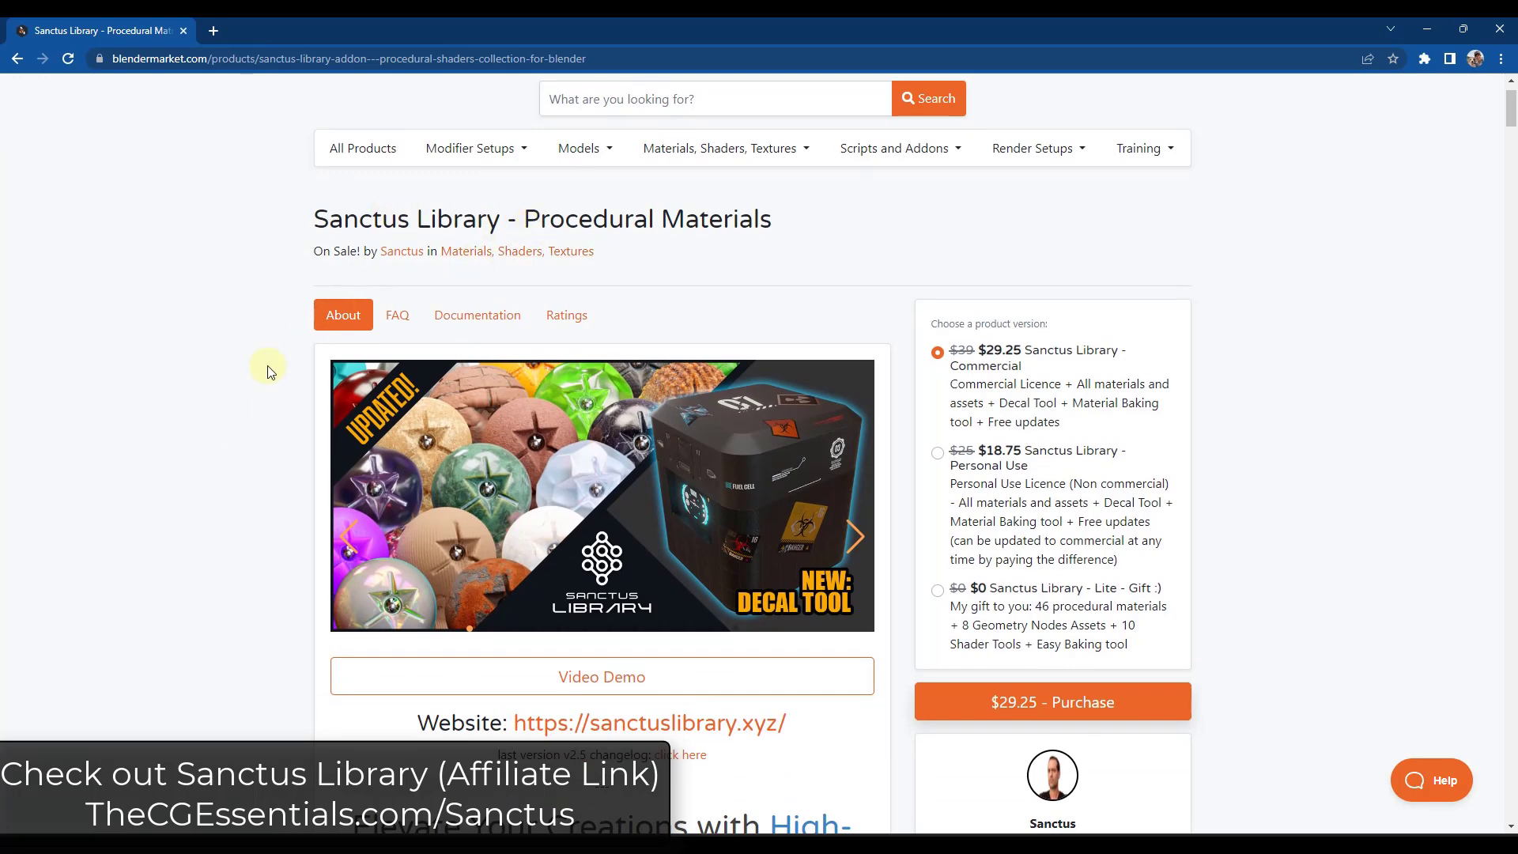
scroll(231, 388, down, 1)
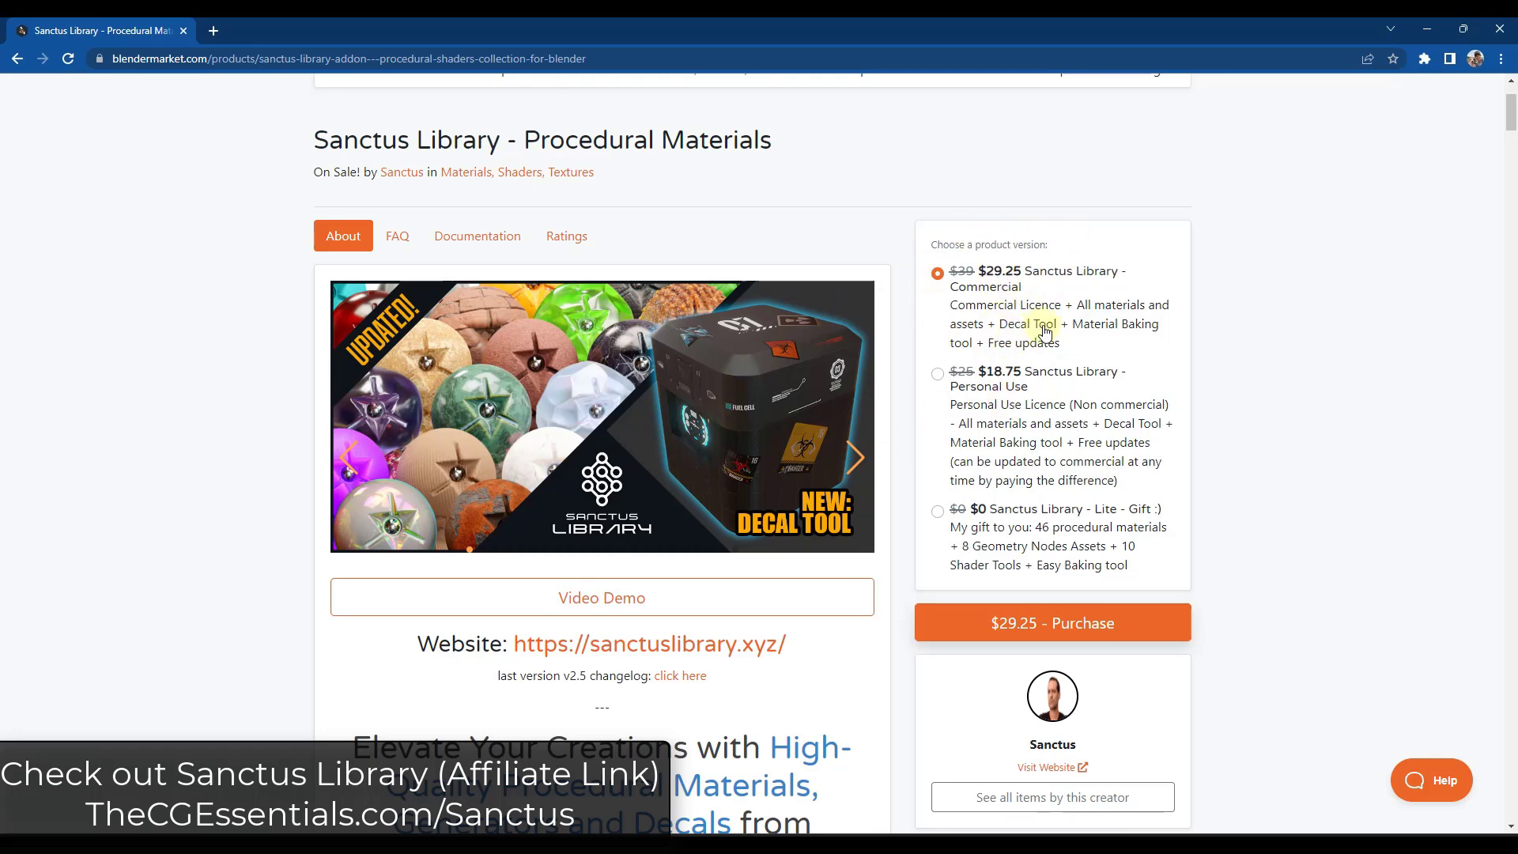
scroll(1067, 348, up, 2)
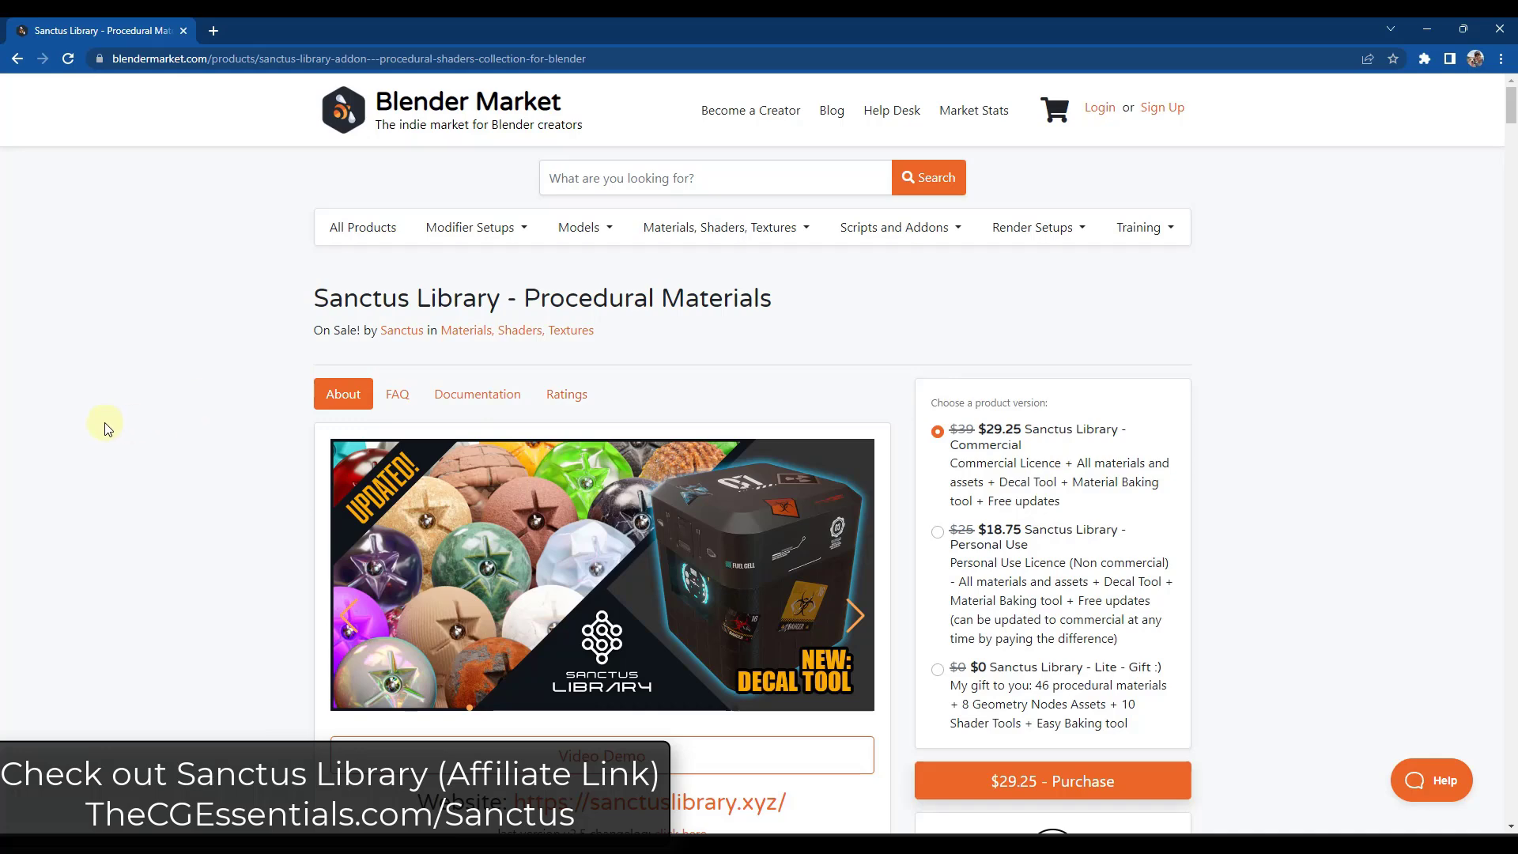
scroll(136, 435, down, 1)
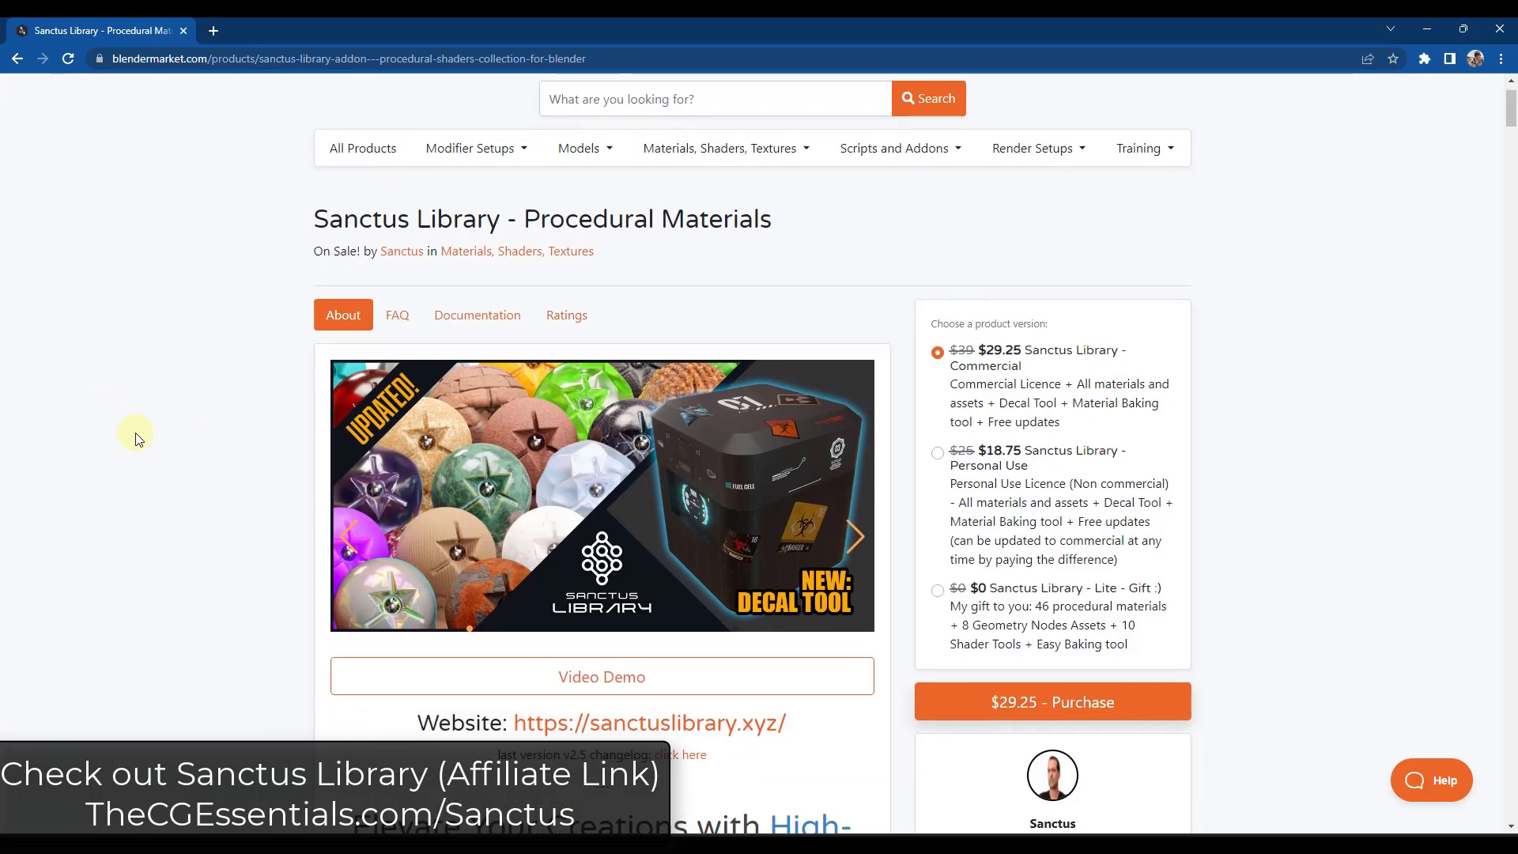
scroll(136, 435, down, 2)
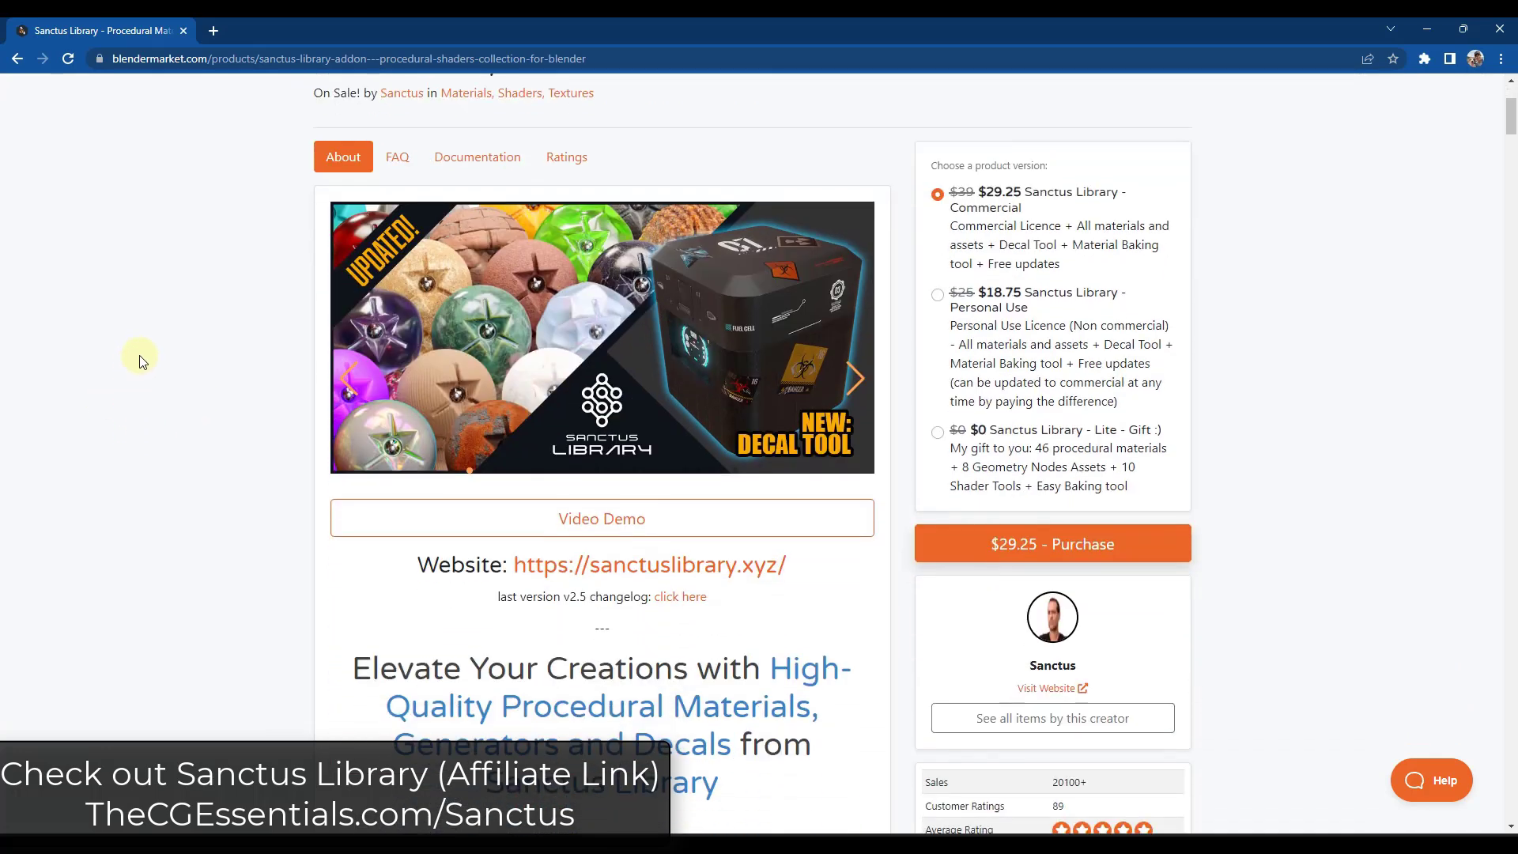
scroll(206, 346, down, 8)
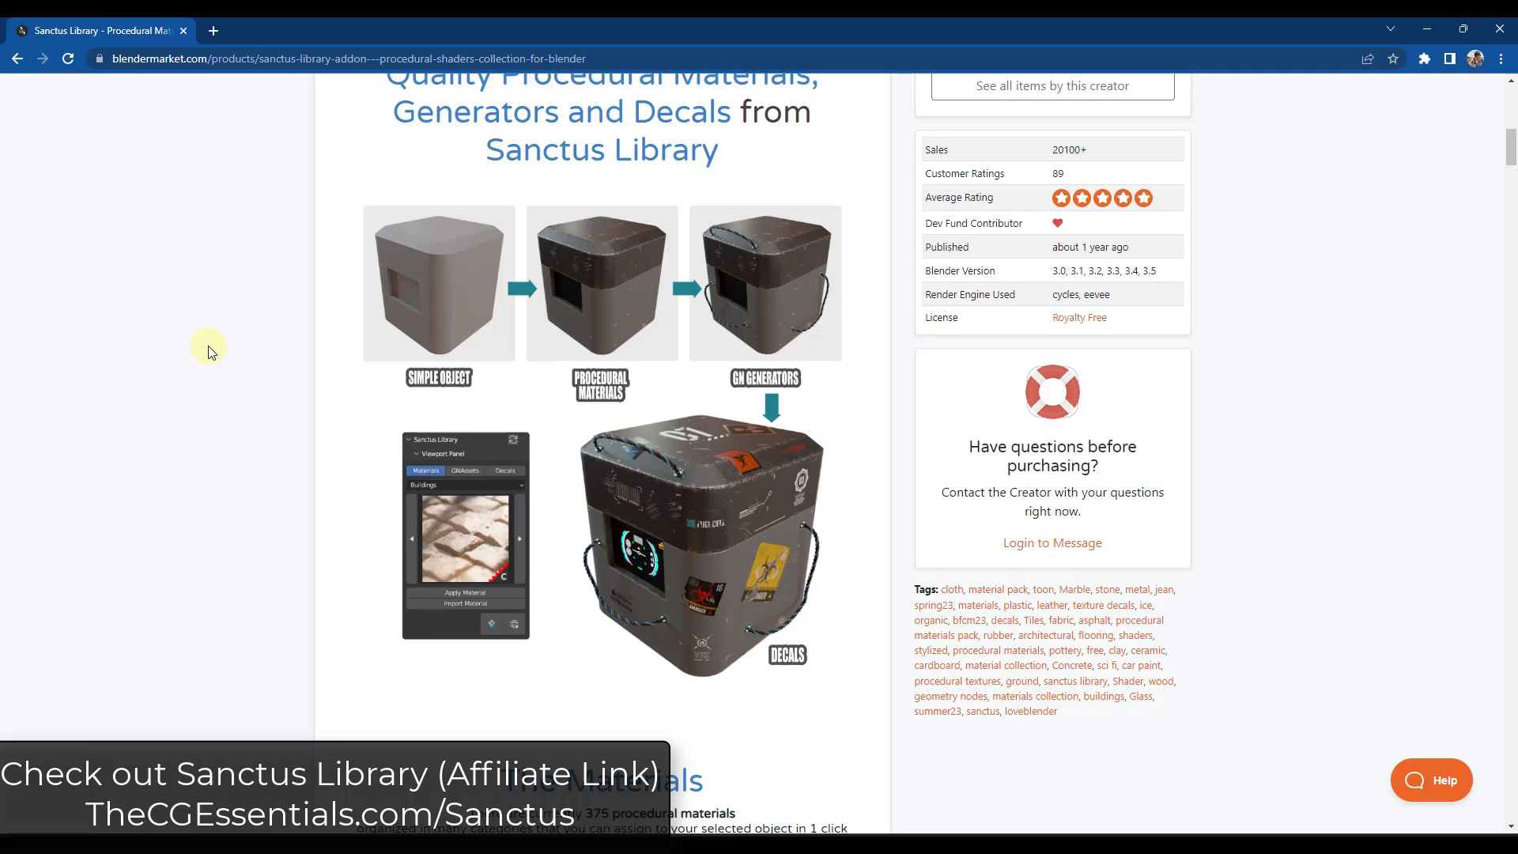
scroll(210, 348, down, 7)
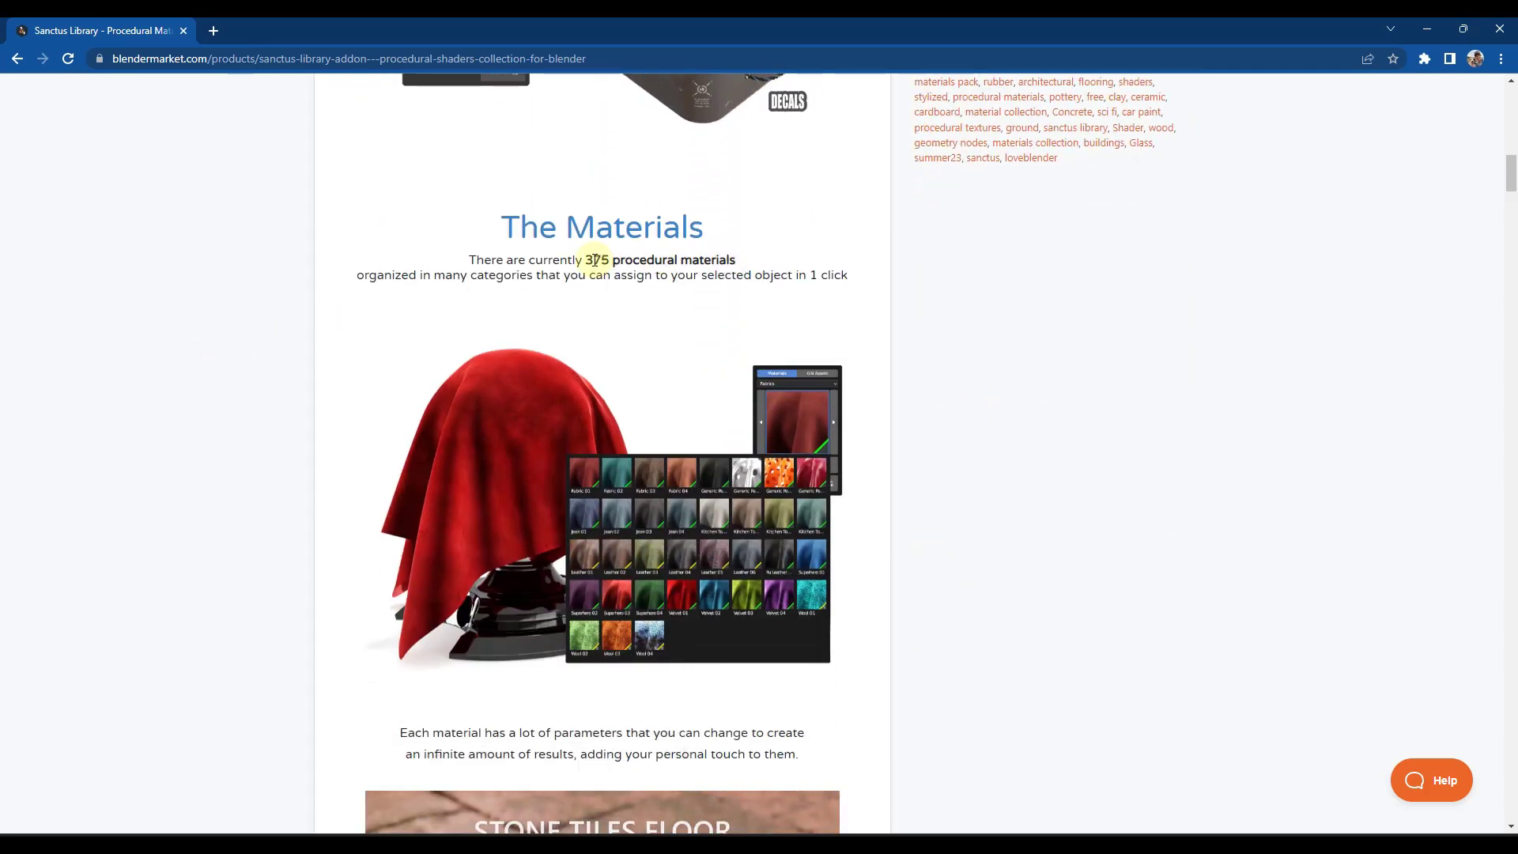
drag(586, 259, 733, 267)
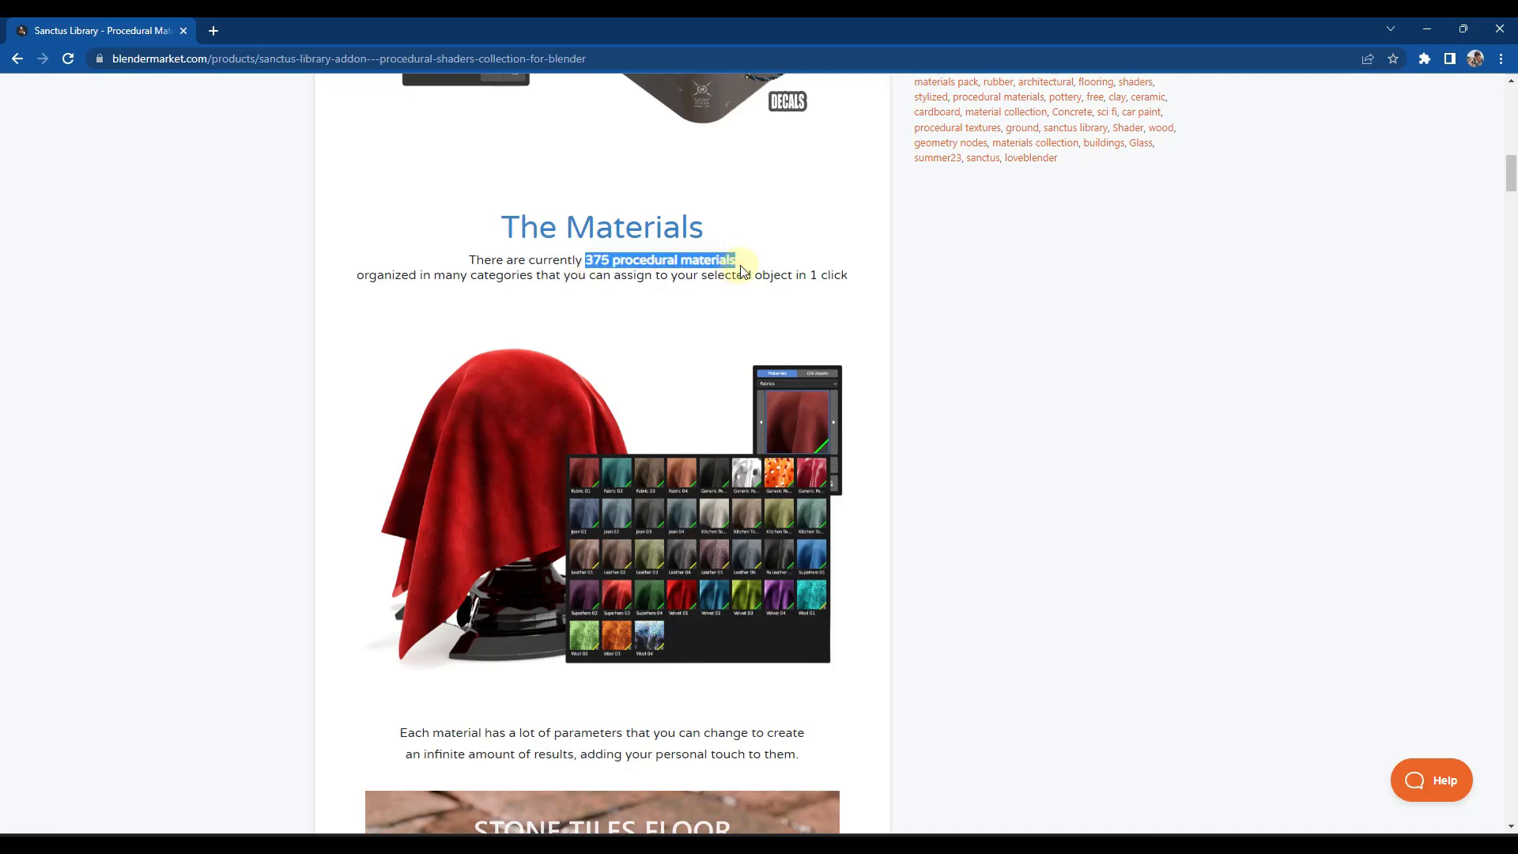
click(741, 271)
scroll(368, 300, down, 5)
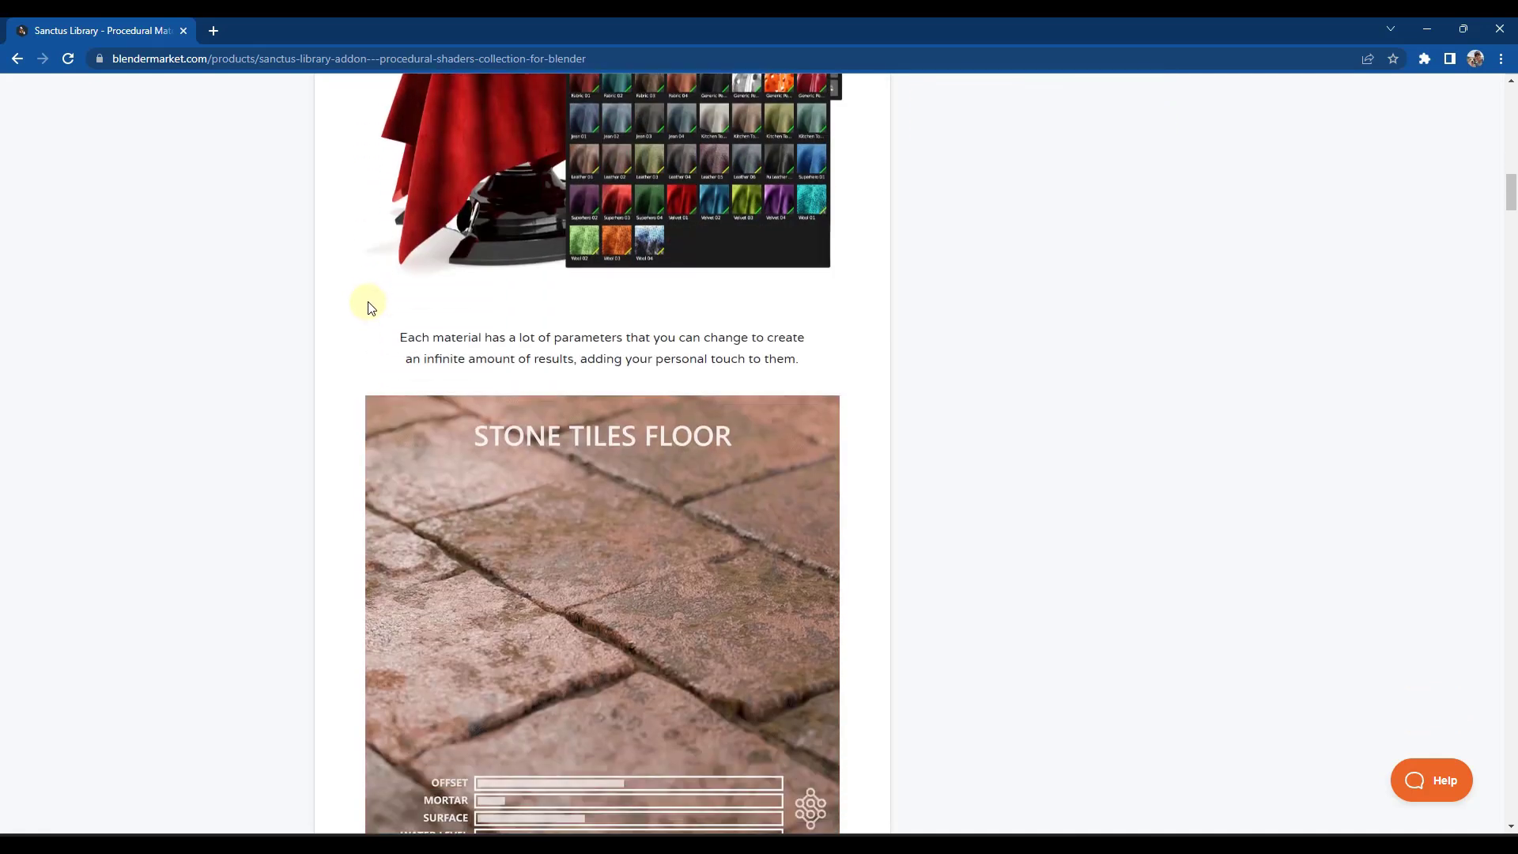
scroll(356, 305, down, 2)
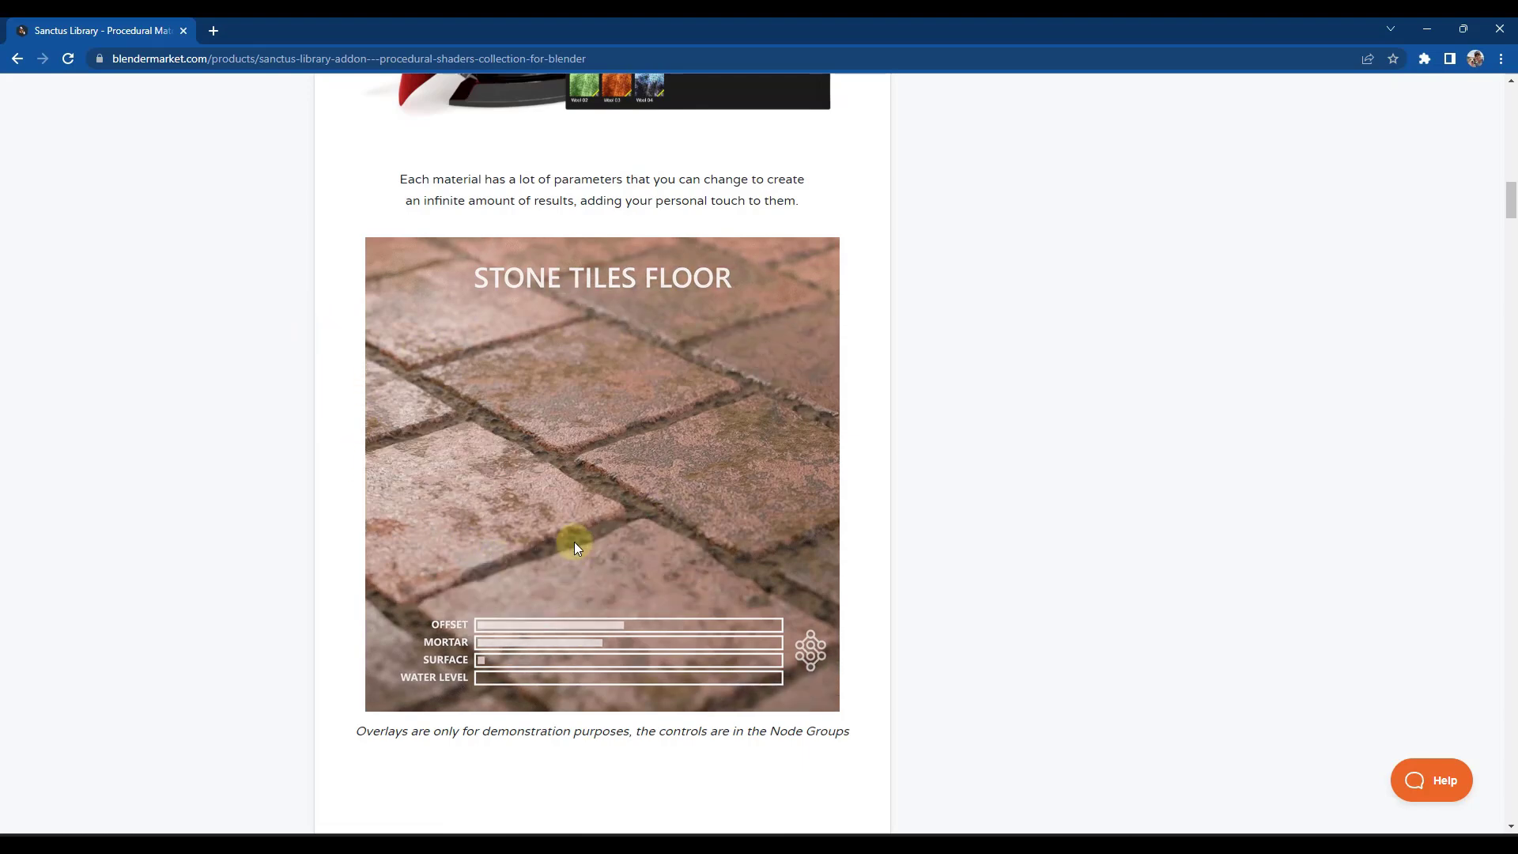
scroll(631, 519, down, 1)
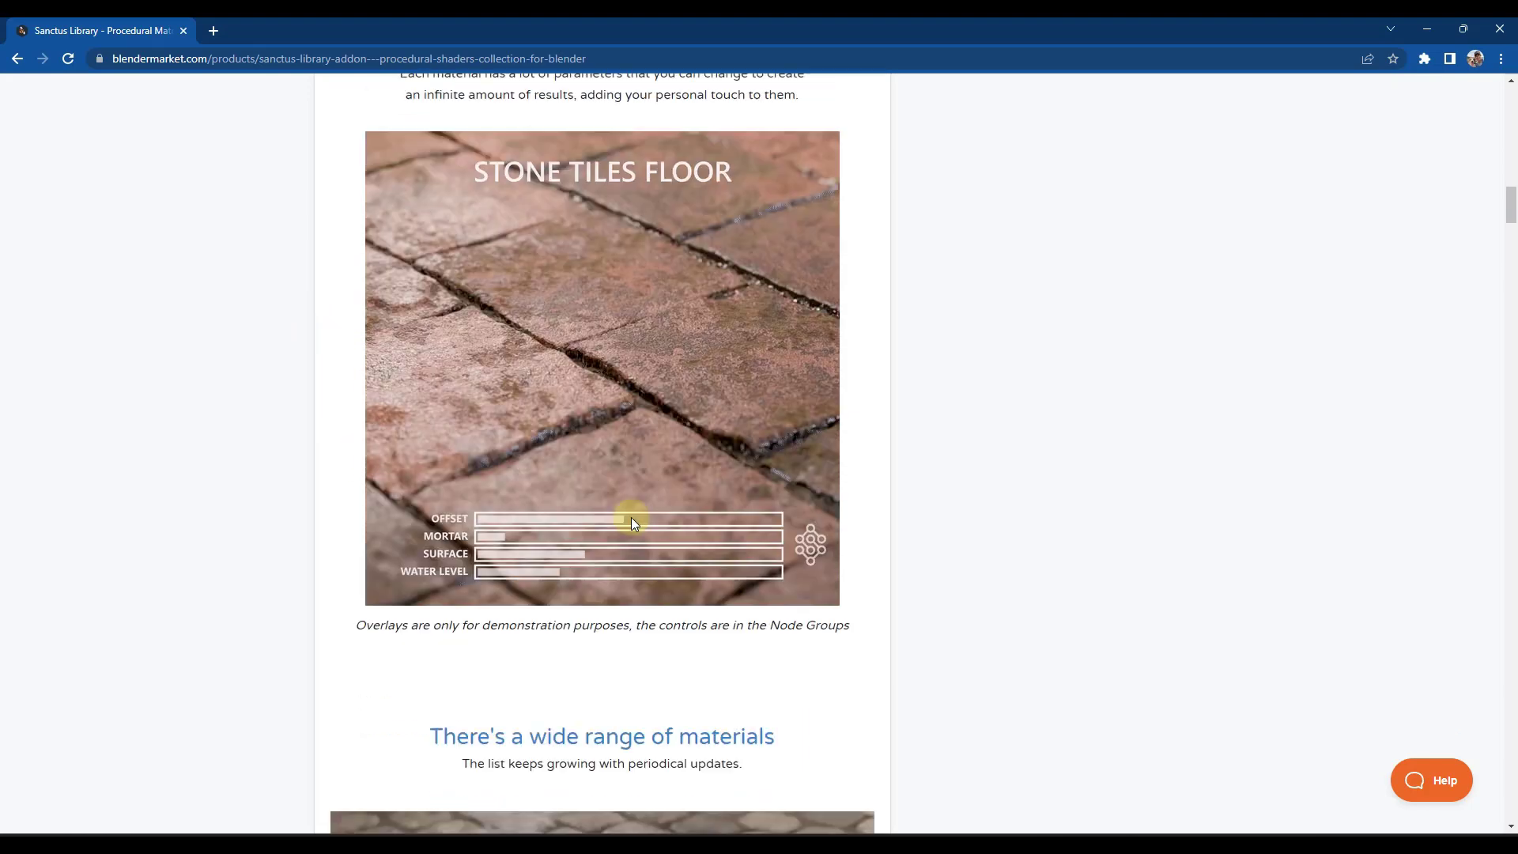
scroll(584, 506, up, 2)
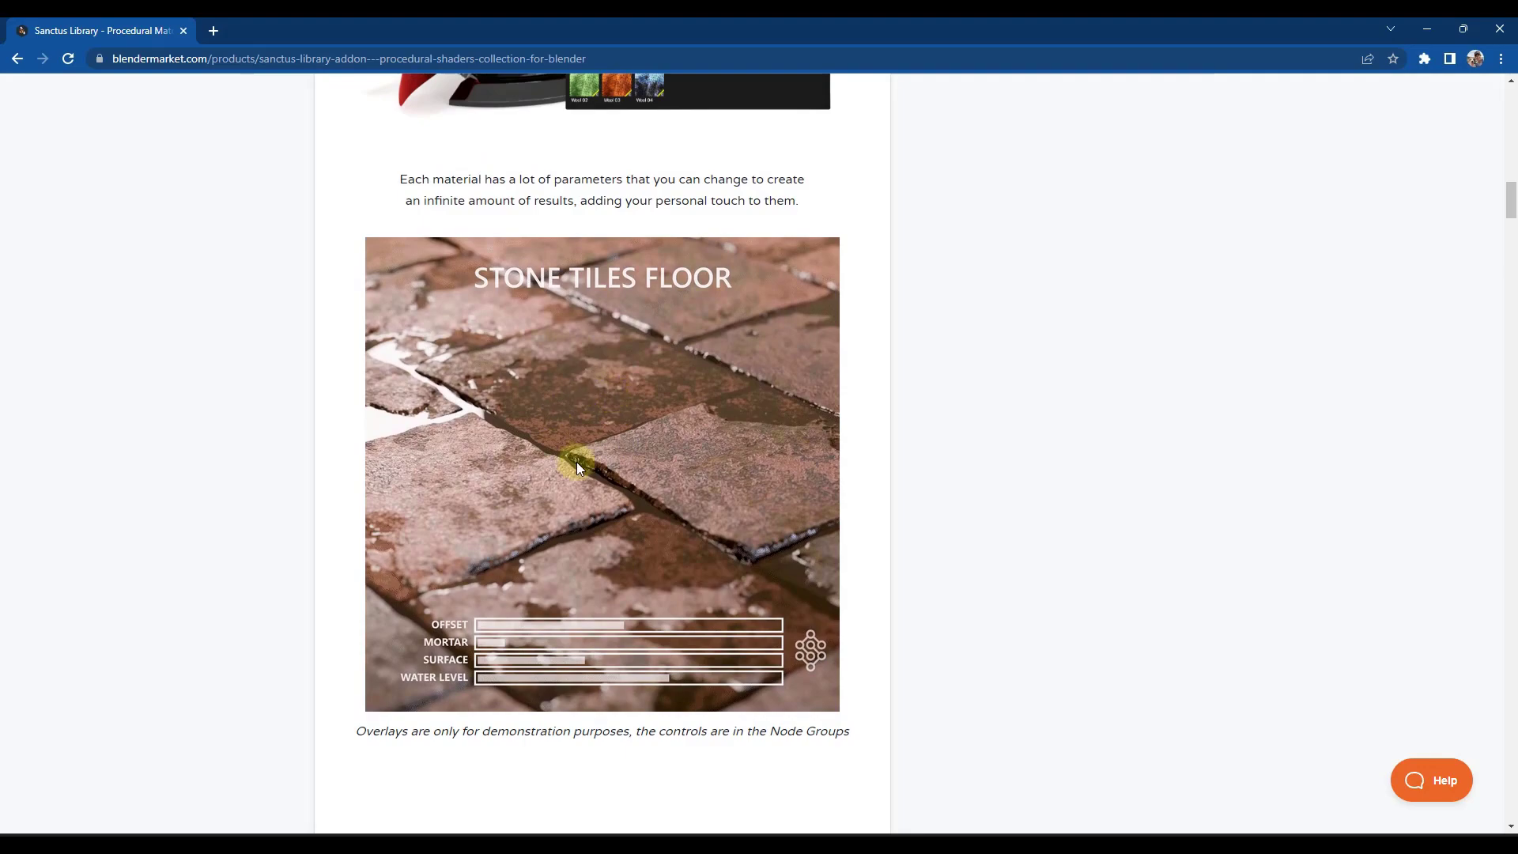
scroll(690, 463, down, 12)
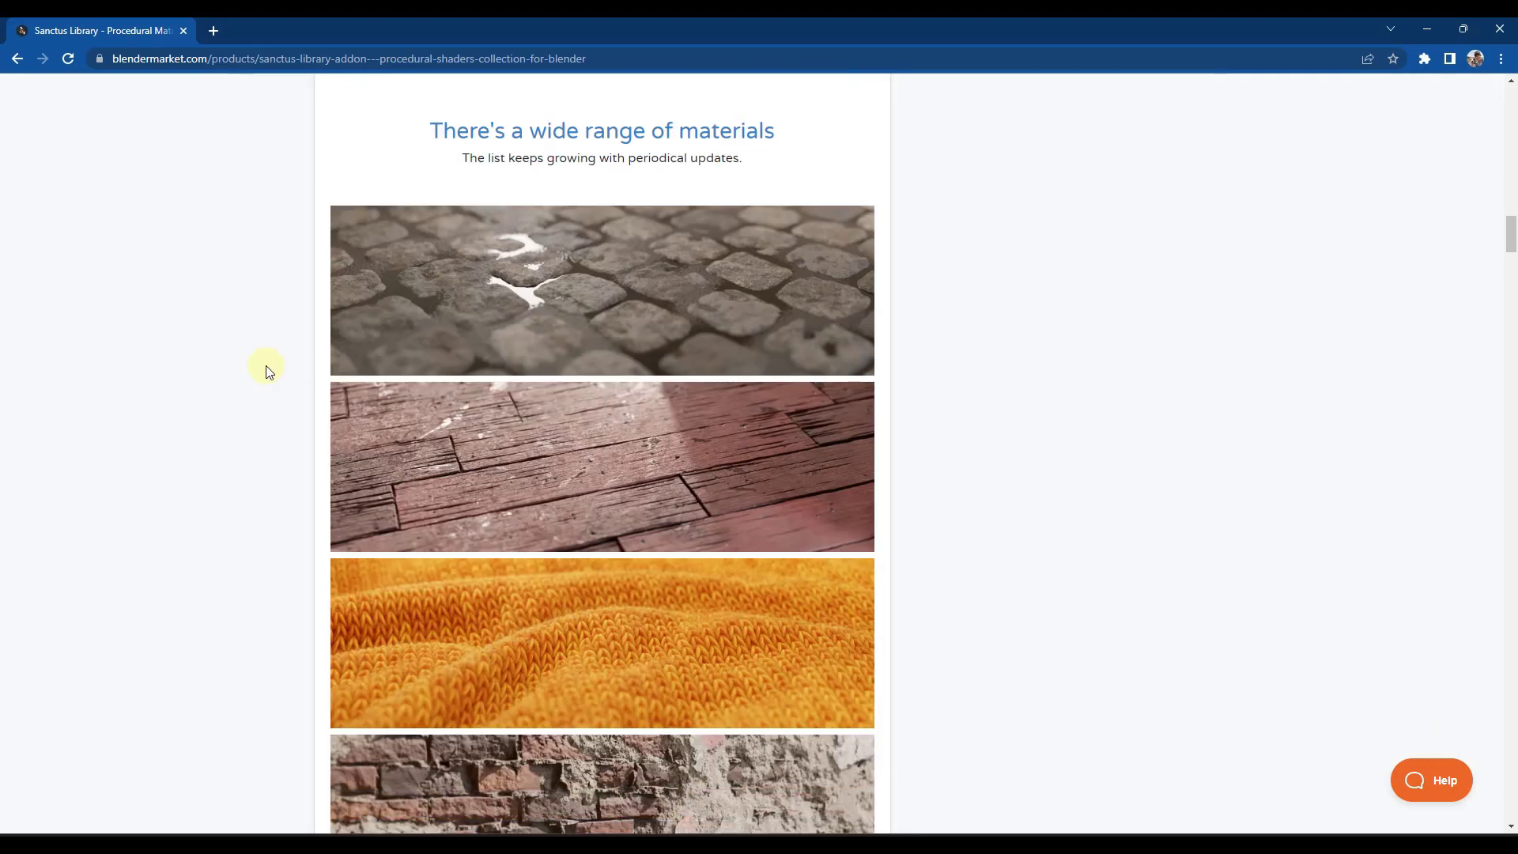
scroll(268, 363, down, 2)
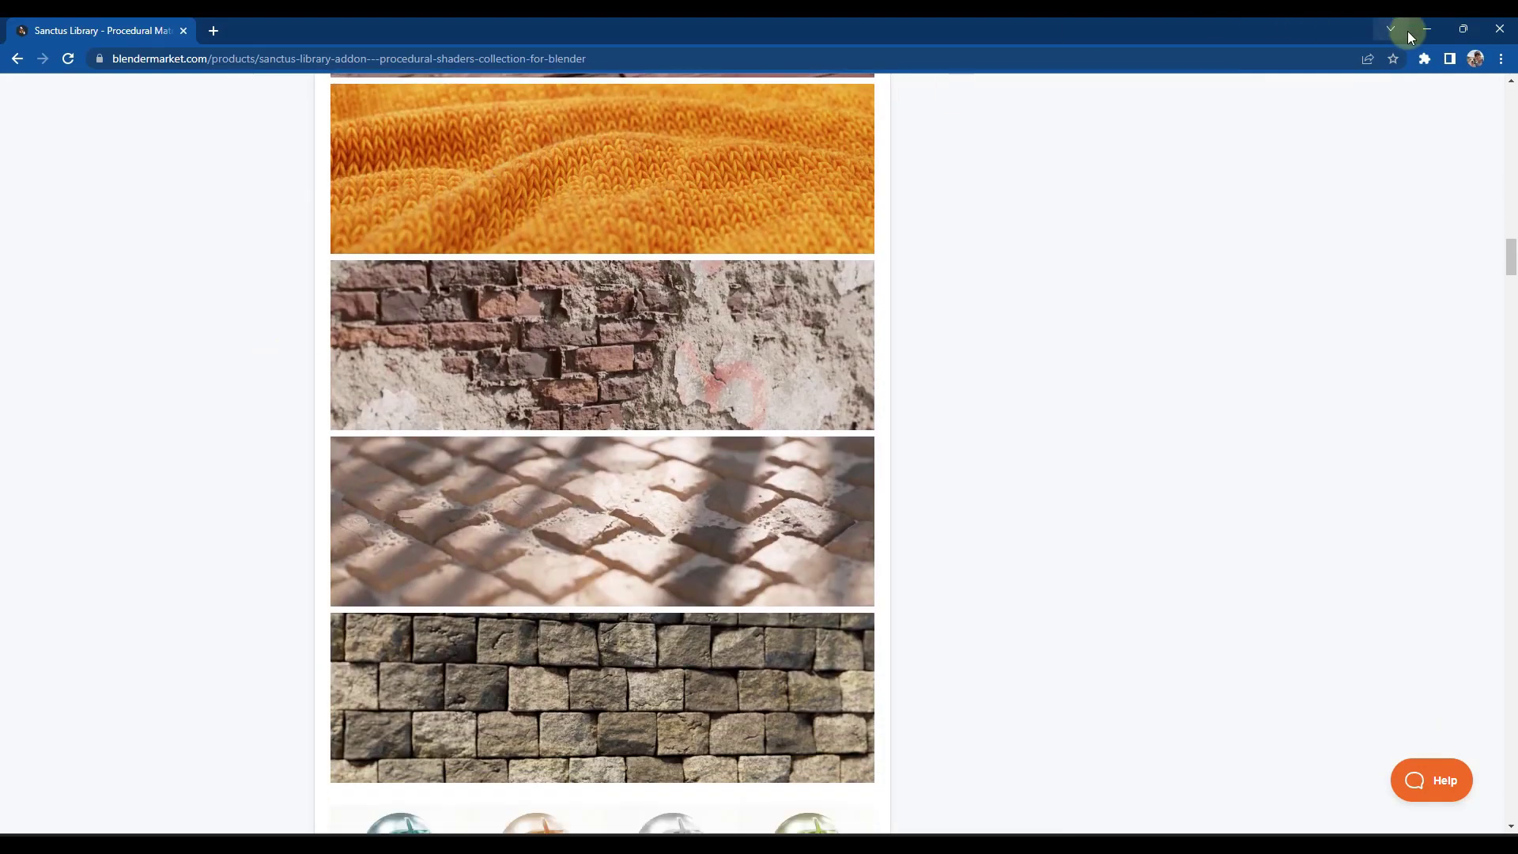
Switch to Blender and set the aging_tiles_04 material's Age to 0.506 and Dirtiness to 0.483.
click(1425, 29)
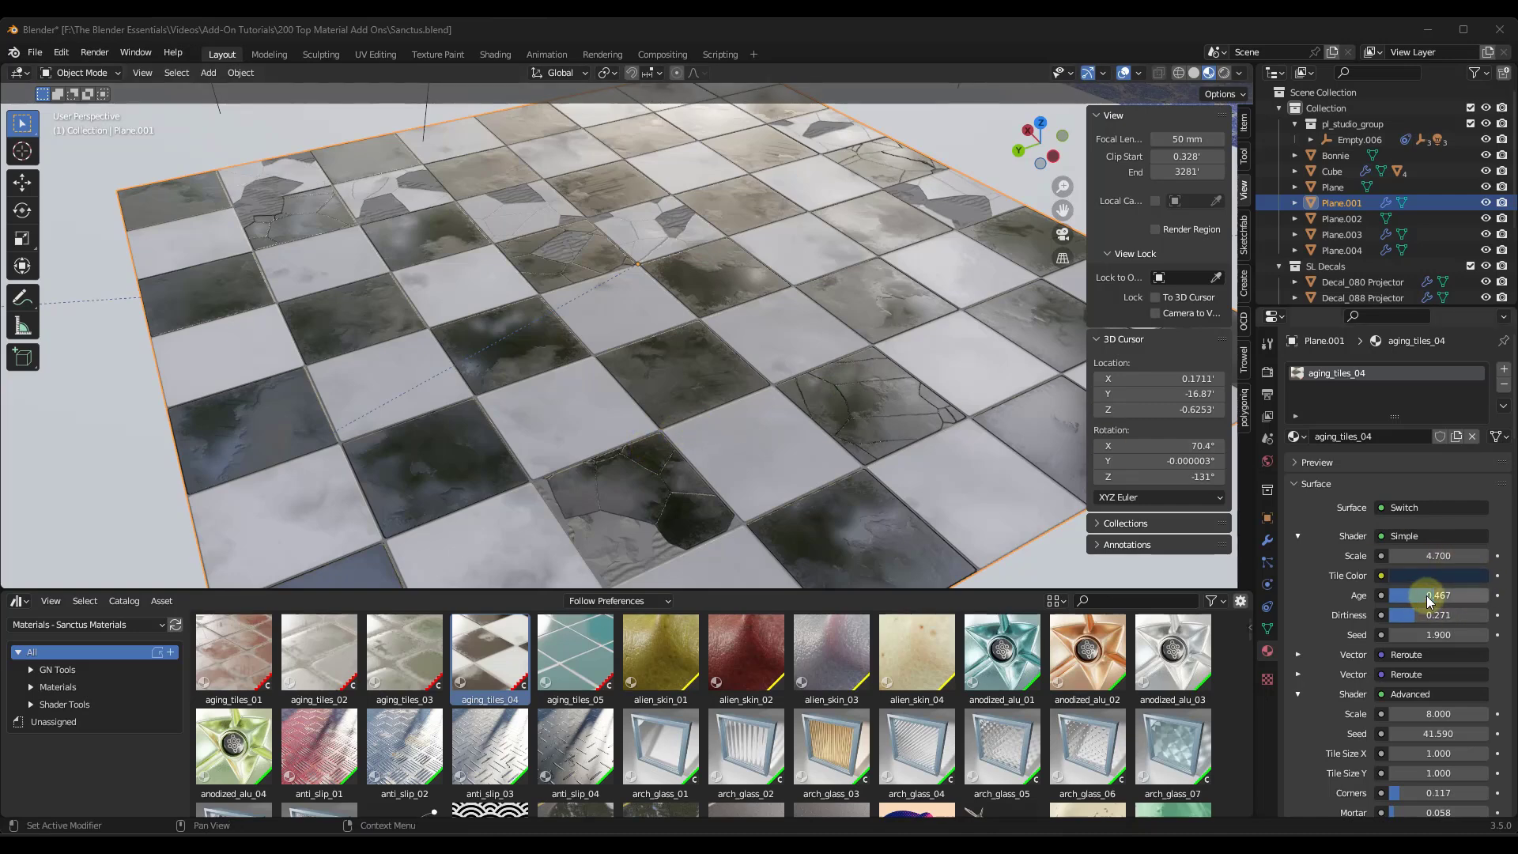
drag(1463, 595, 1404, 619)
scroll(1427, 627, down, 3)
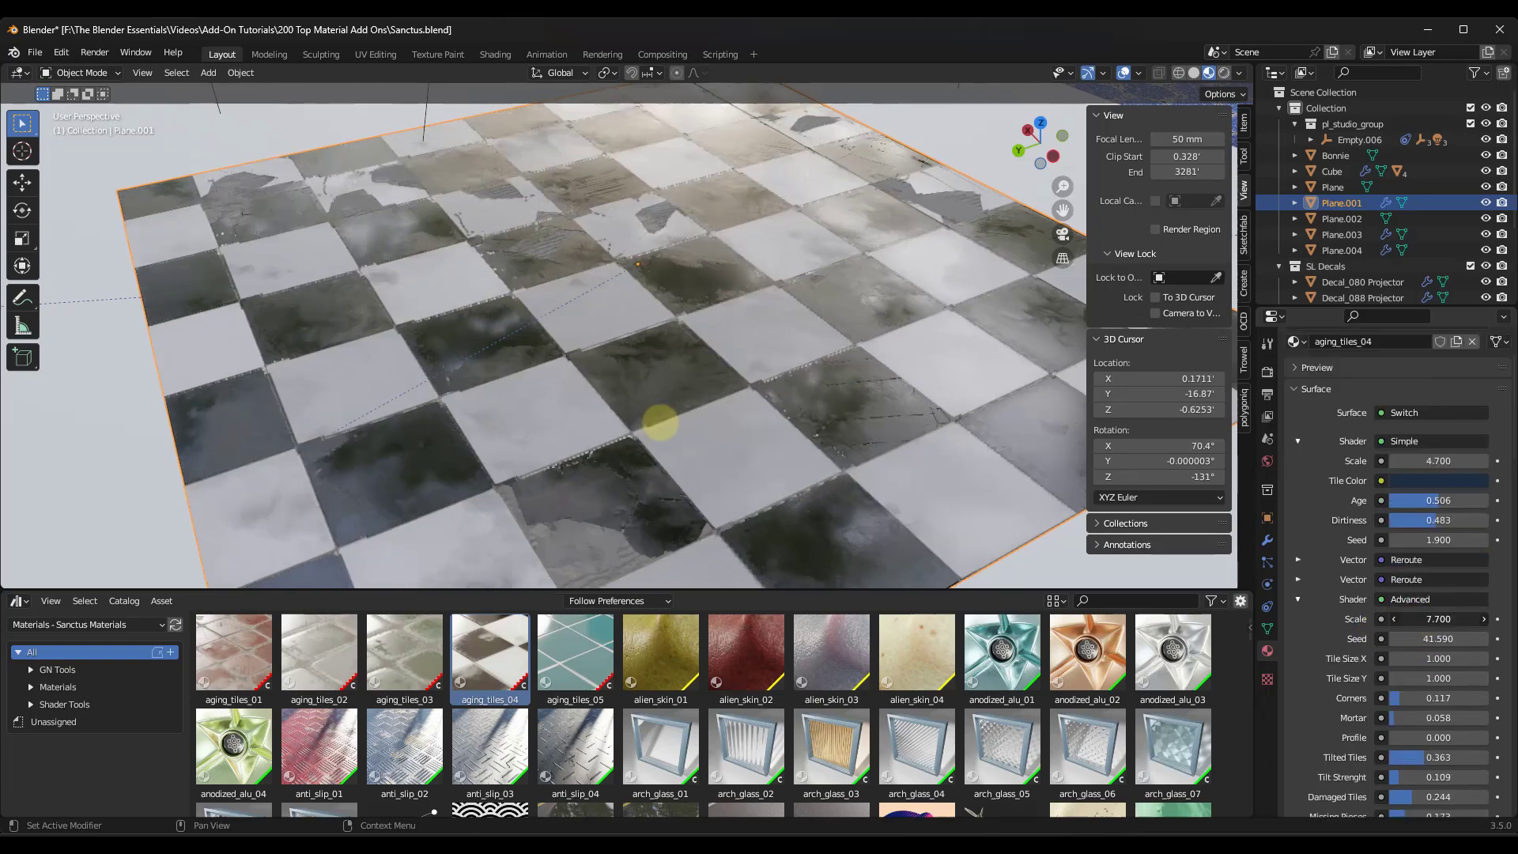
Set the checkered tile material's advanced Scale to 9.4 and Mortar to 0.081.
drag(661, 423, 678, 460)
scroll(1433, 658, down, 3)
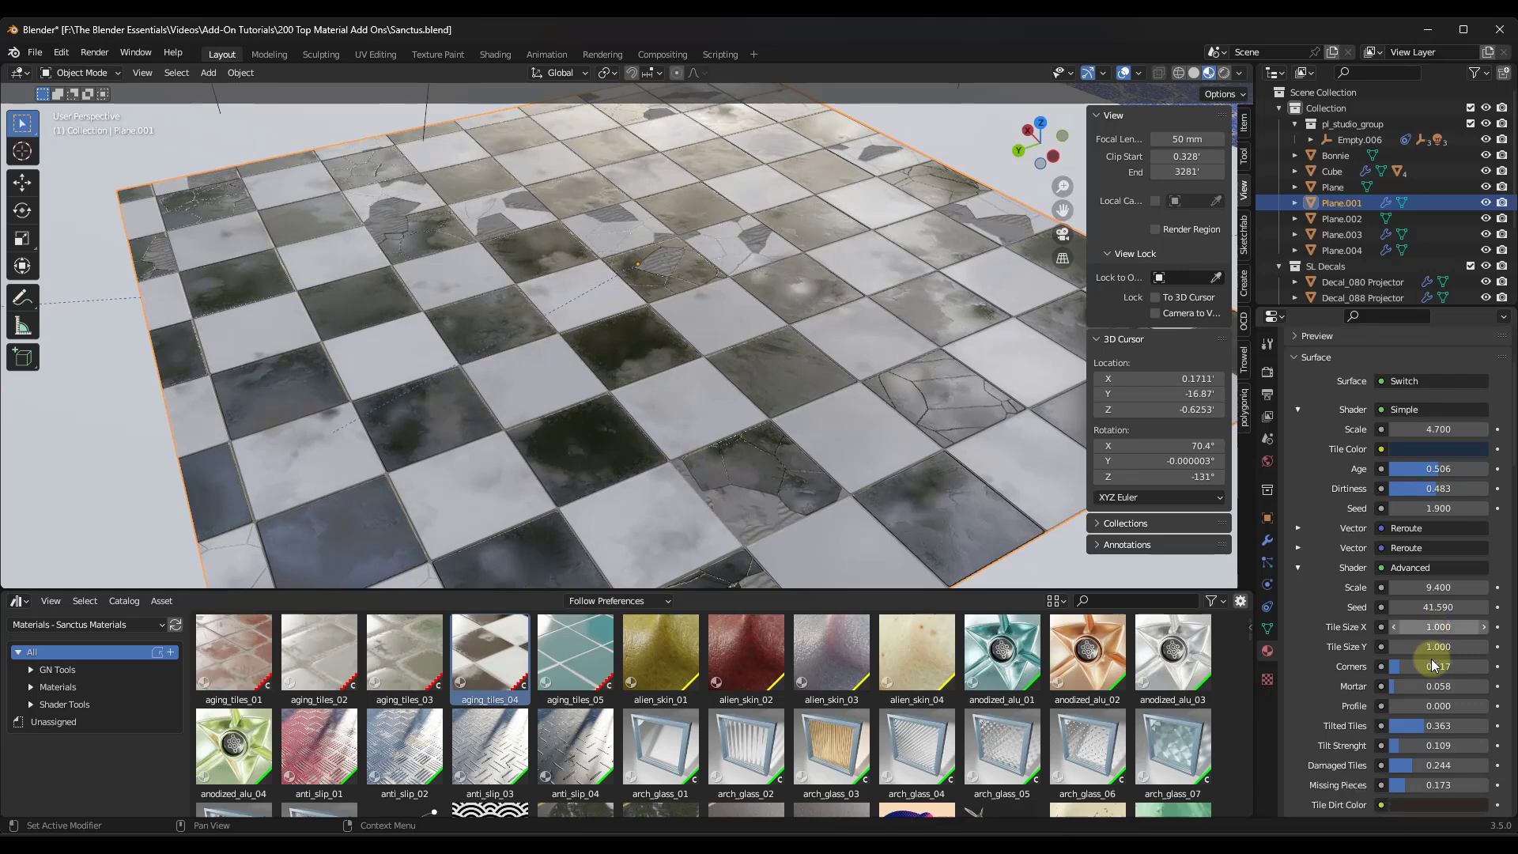
mouse_move(672, 424)
mouse_down()
mouse_move(709, 426)
mouse_move(672, 429)
mouse_up()
scroll(1411, 629, down, 2)
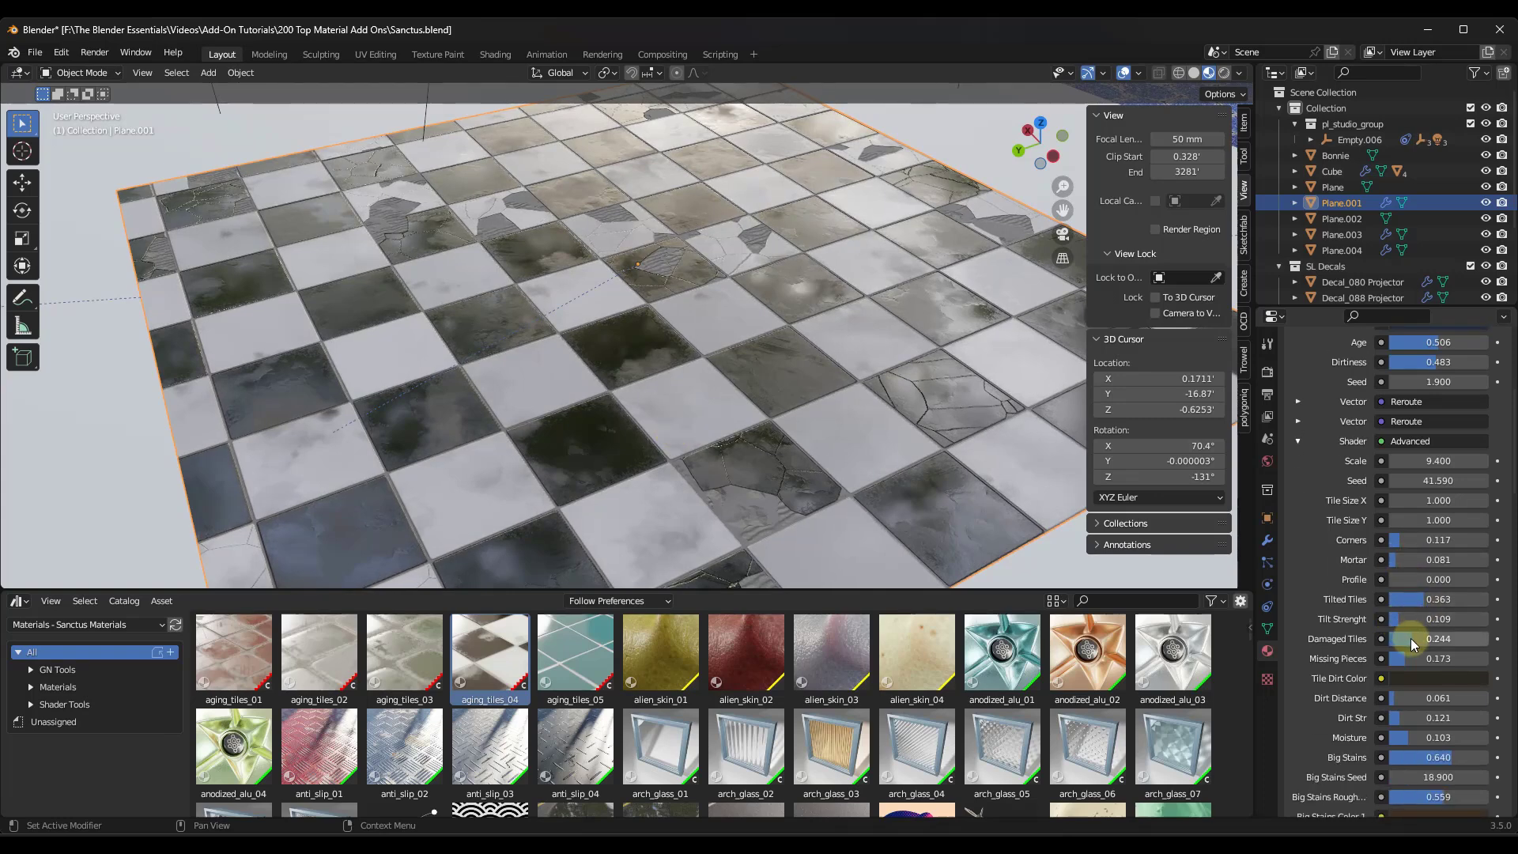
Set the tile material's Damaged Tiles to 0.165 and Missing Pieces to 0.299.
drag(1411, 638, 667, 469)
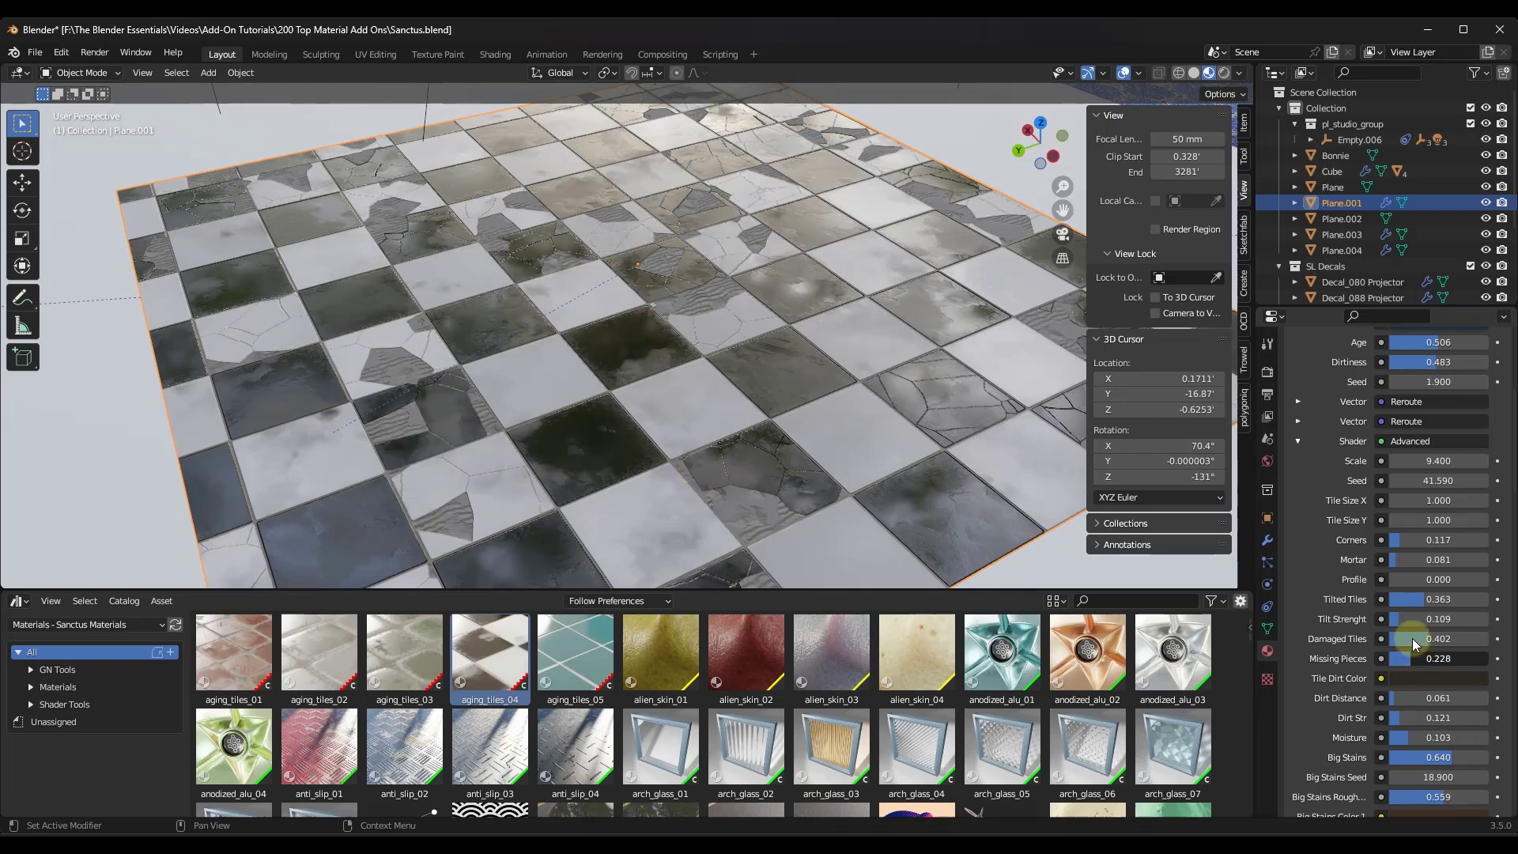
mouse_move(1430, 639)
mouse_down()
mouse_move(657, 444)
mouse_move(1405, 633)
mouse_up()
scroll(1426, 613, down, 5)
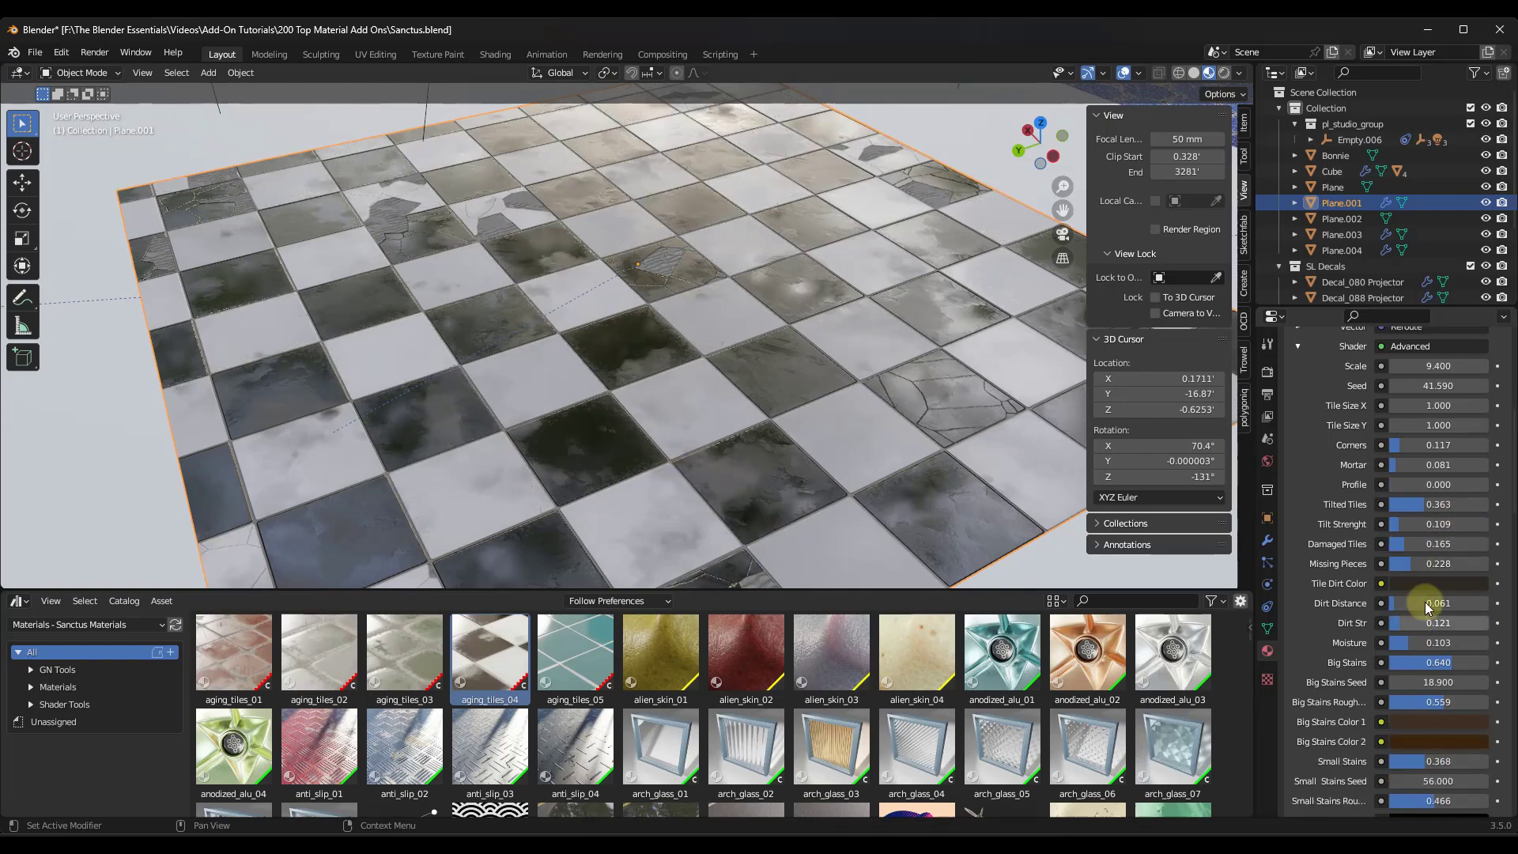
drag(1416, 512, 319, 294)
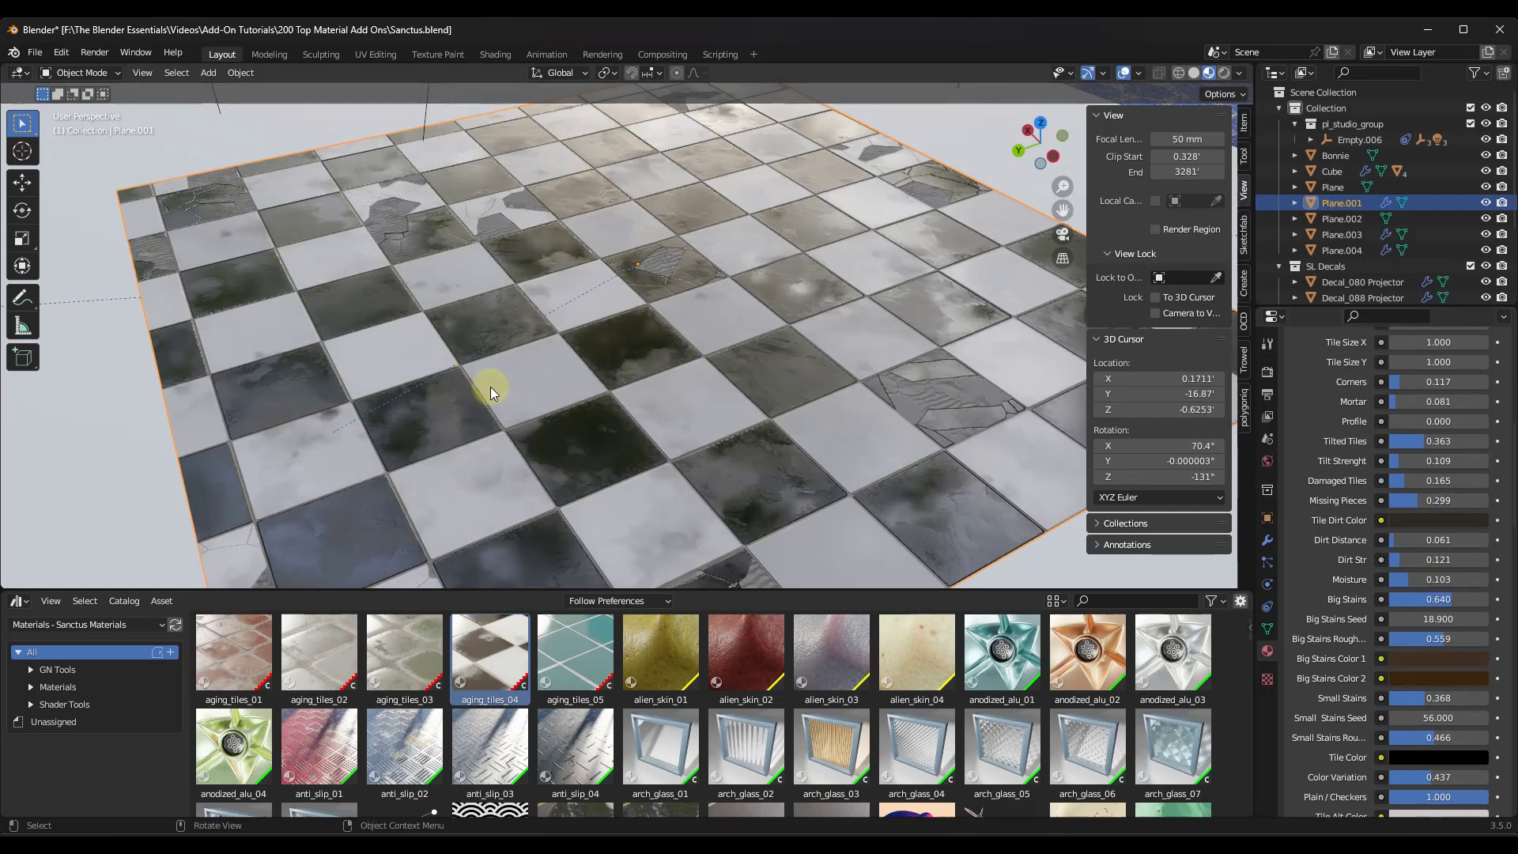
scroll(1404, 609, down, 15)
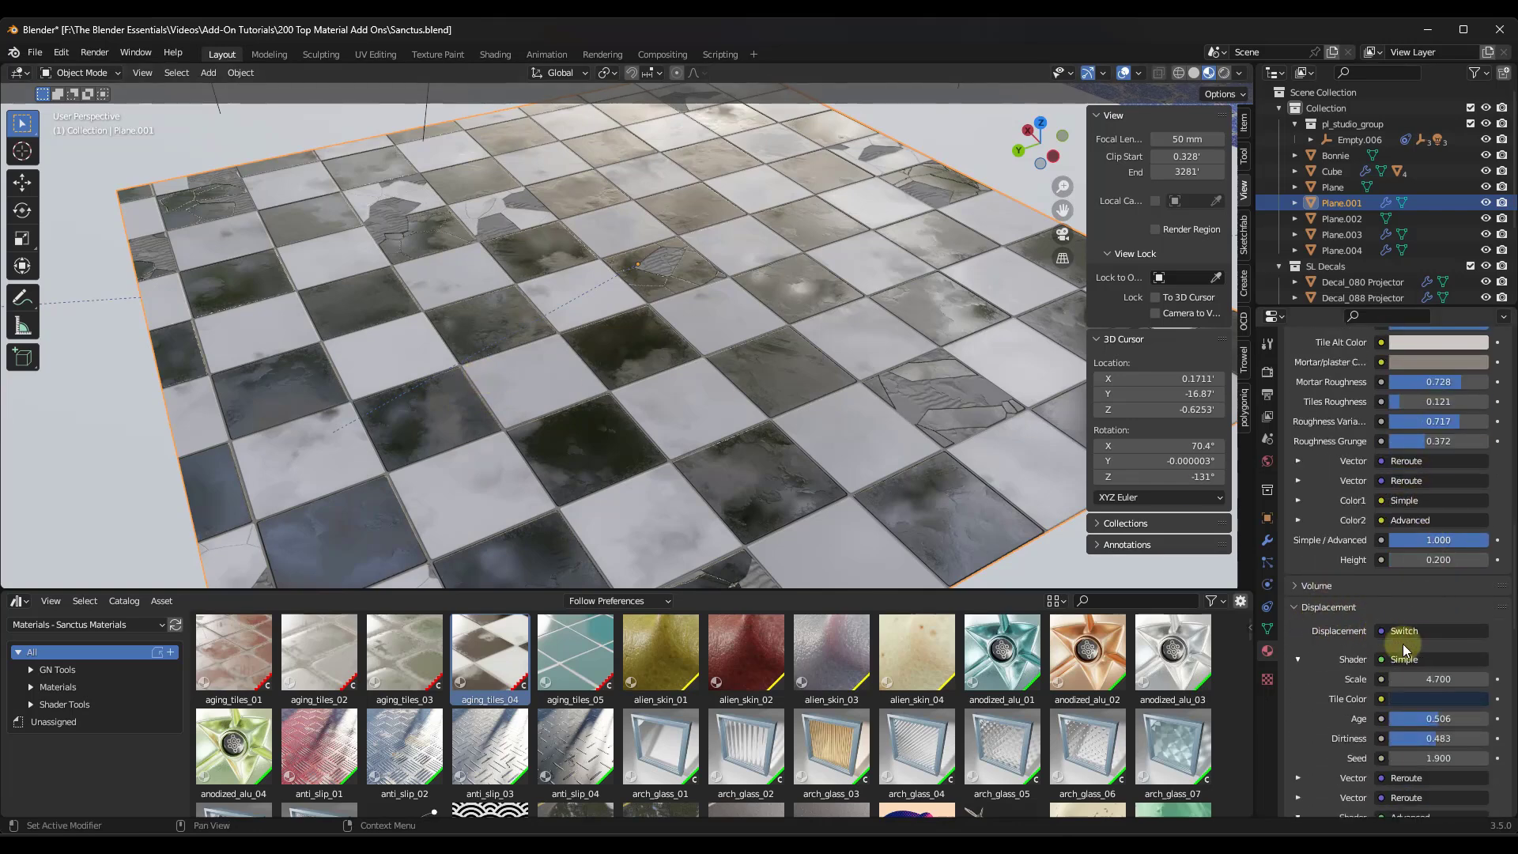
scroll(1403, 643, down, 4)
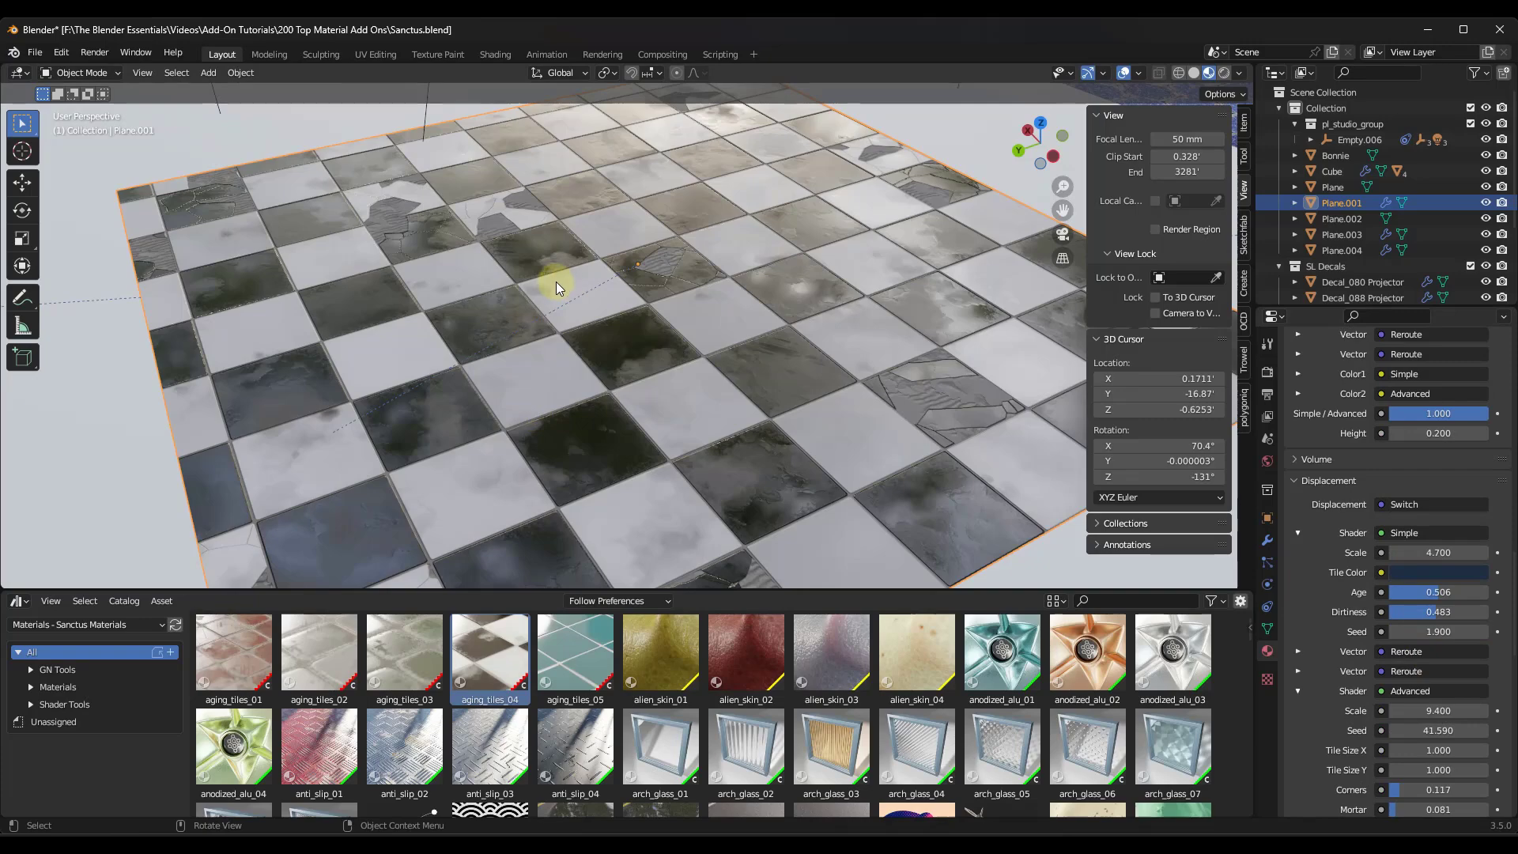
scroll(495, 340, down, 10)
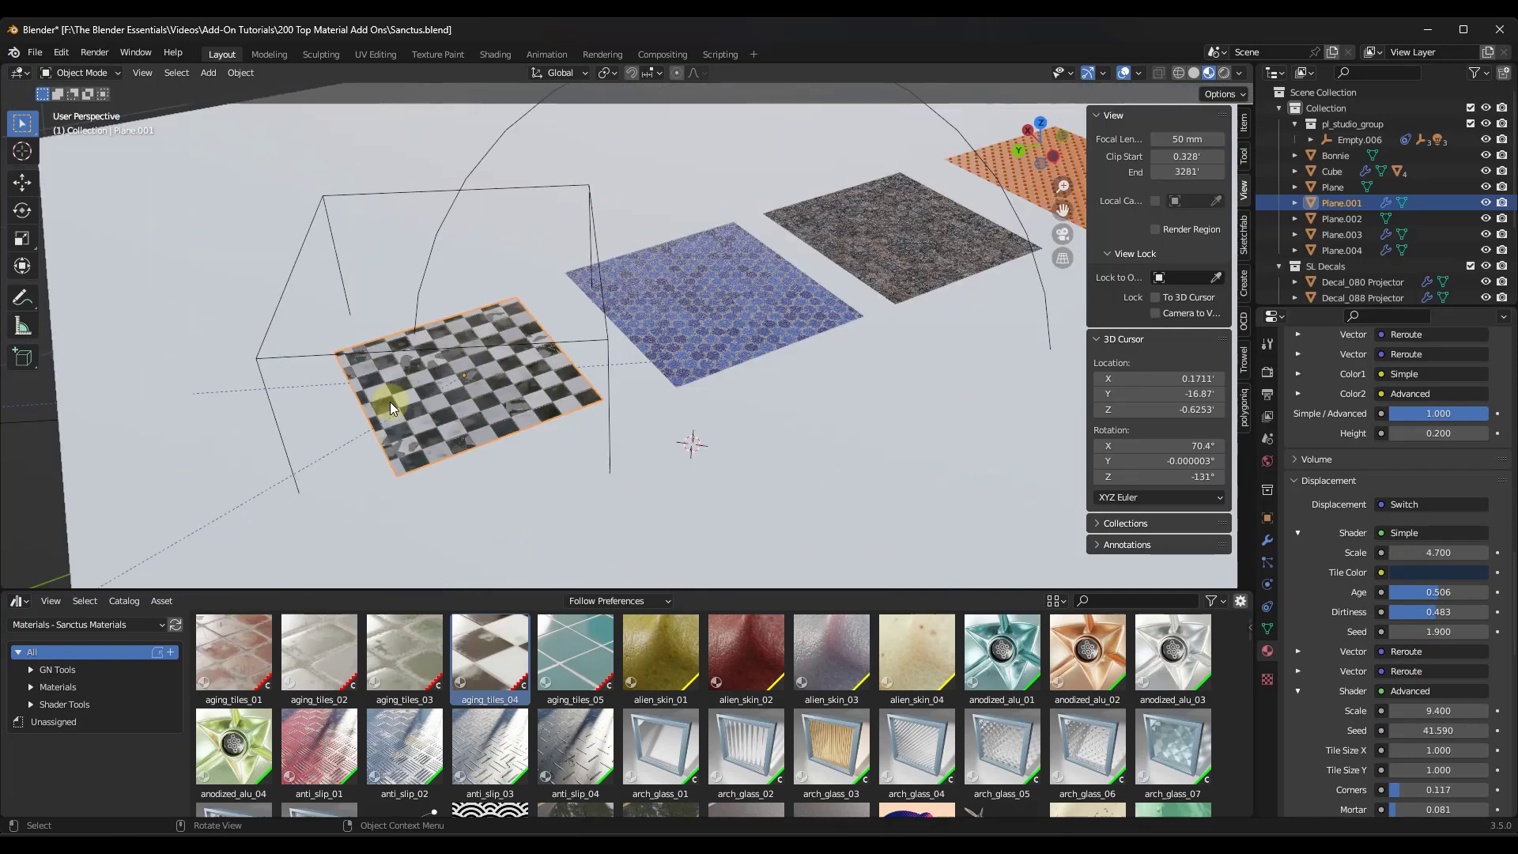
Examine the aged checkered tiles up close, and switch to the Sanctus Library page to read its fabric material and decal sections.
scroll(593, 382, up, 10)
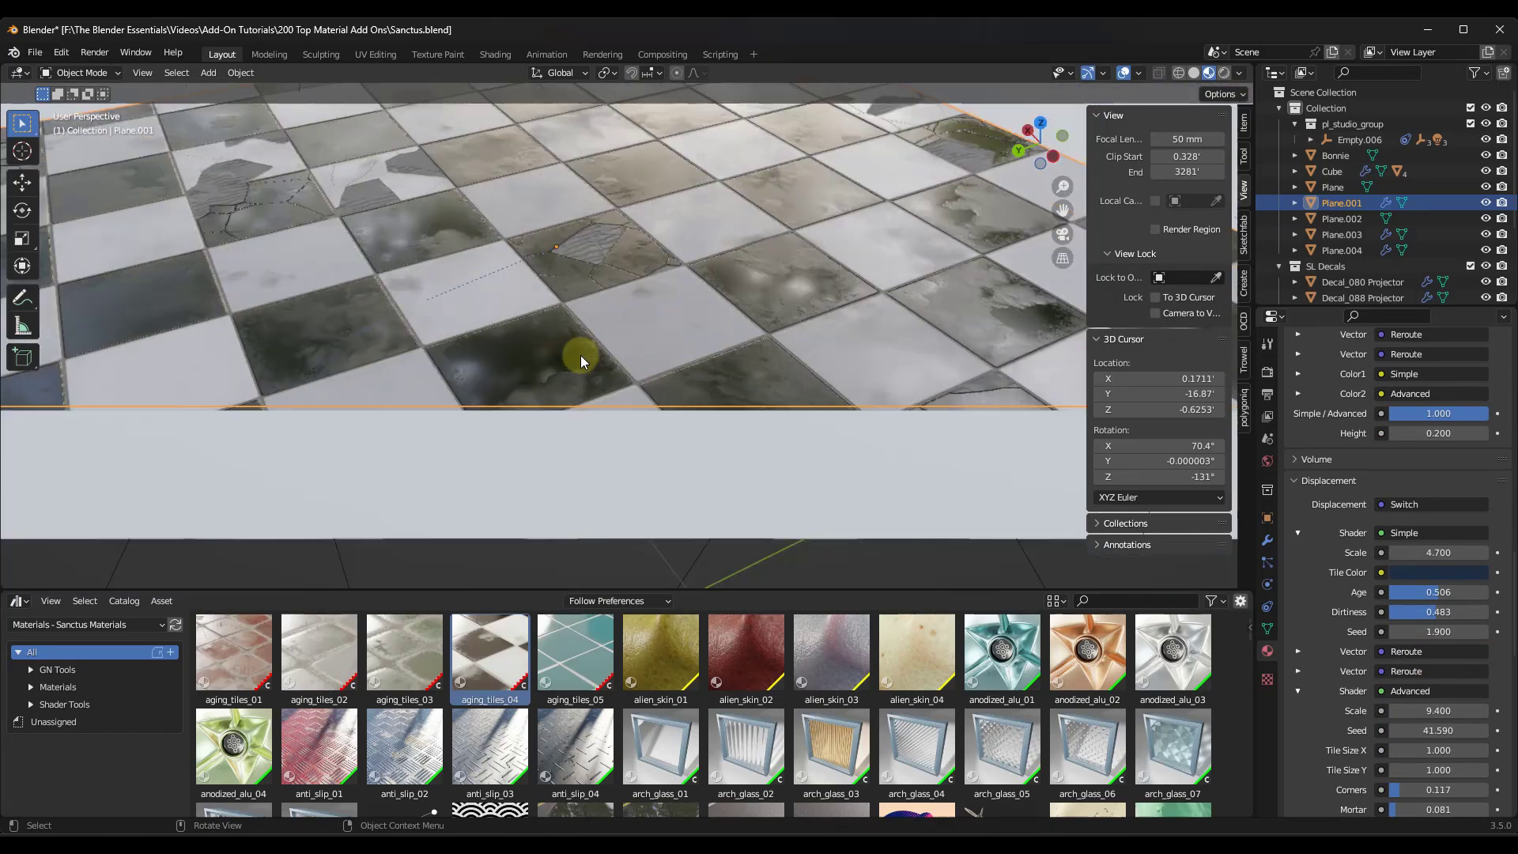
middle_drag(587, 343, 667, 321)
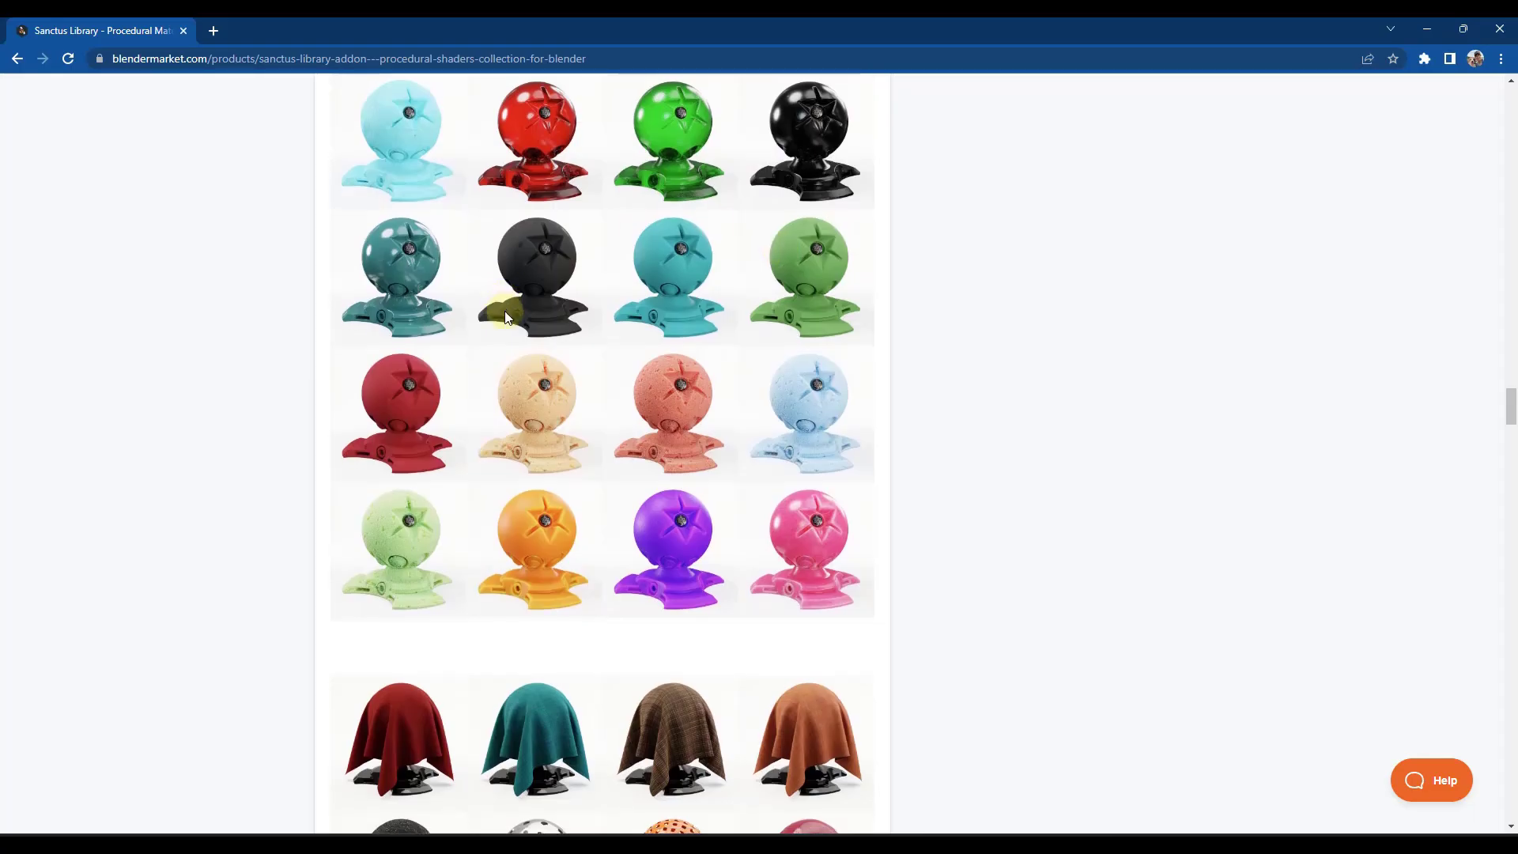
scroll(515, 349, down, 15)
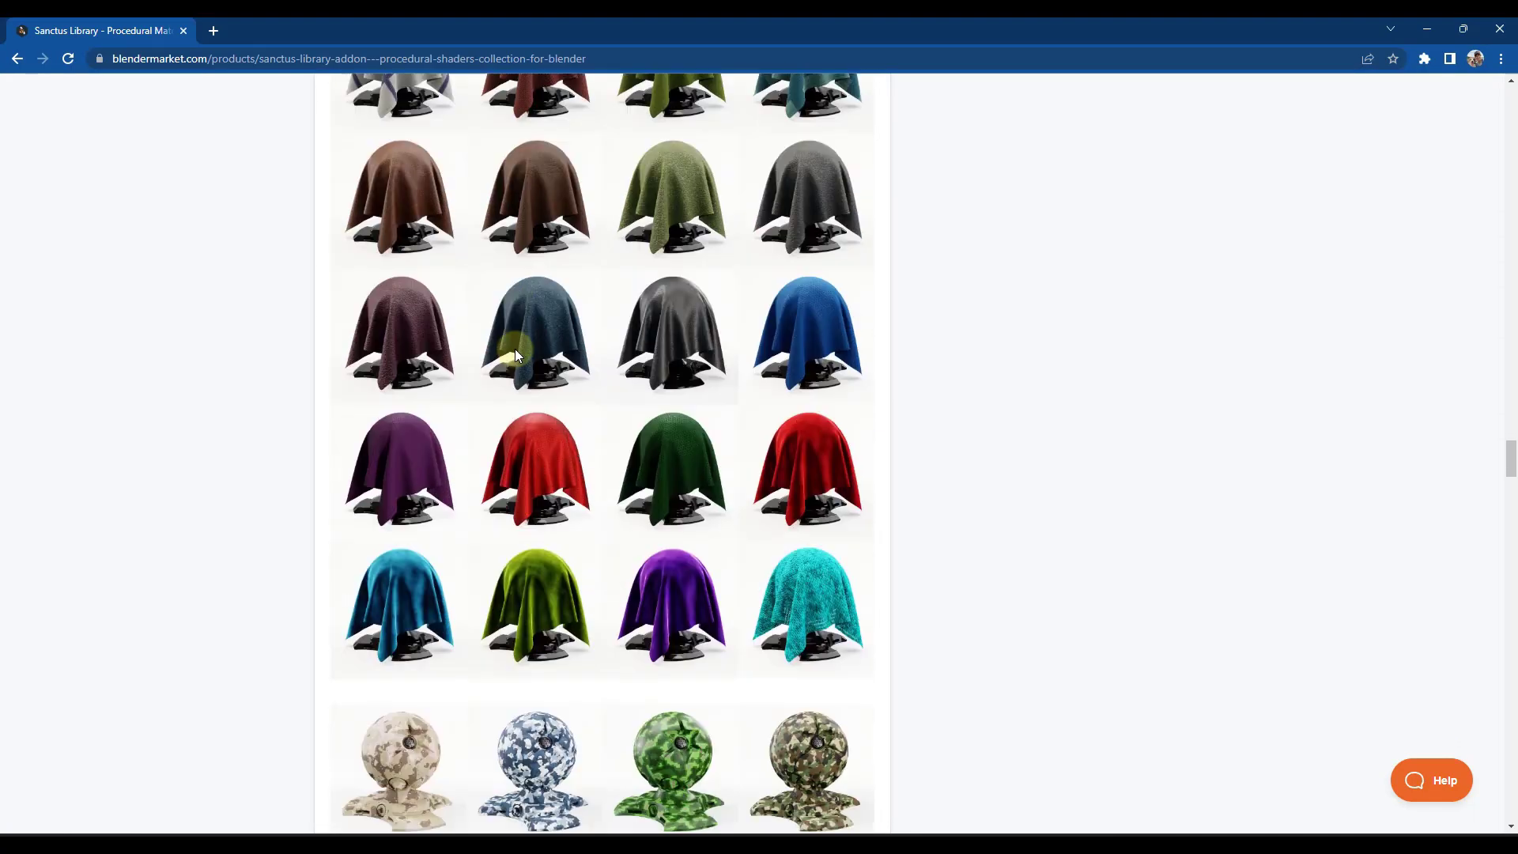
scroll(534, 351, down, 20)
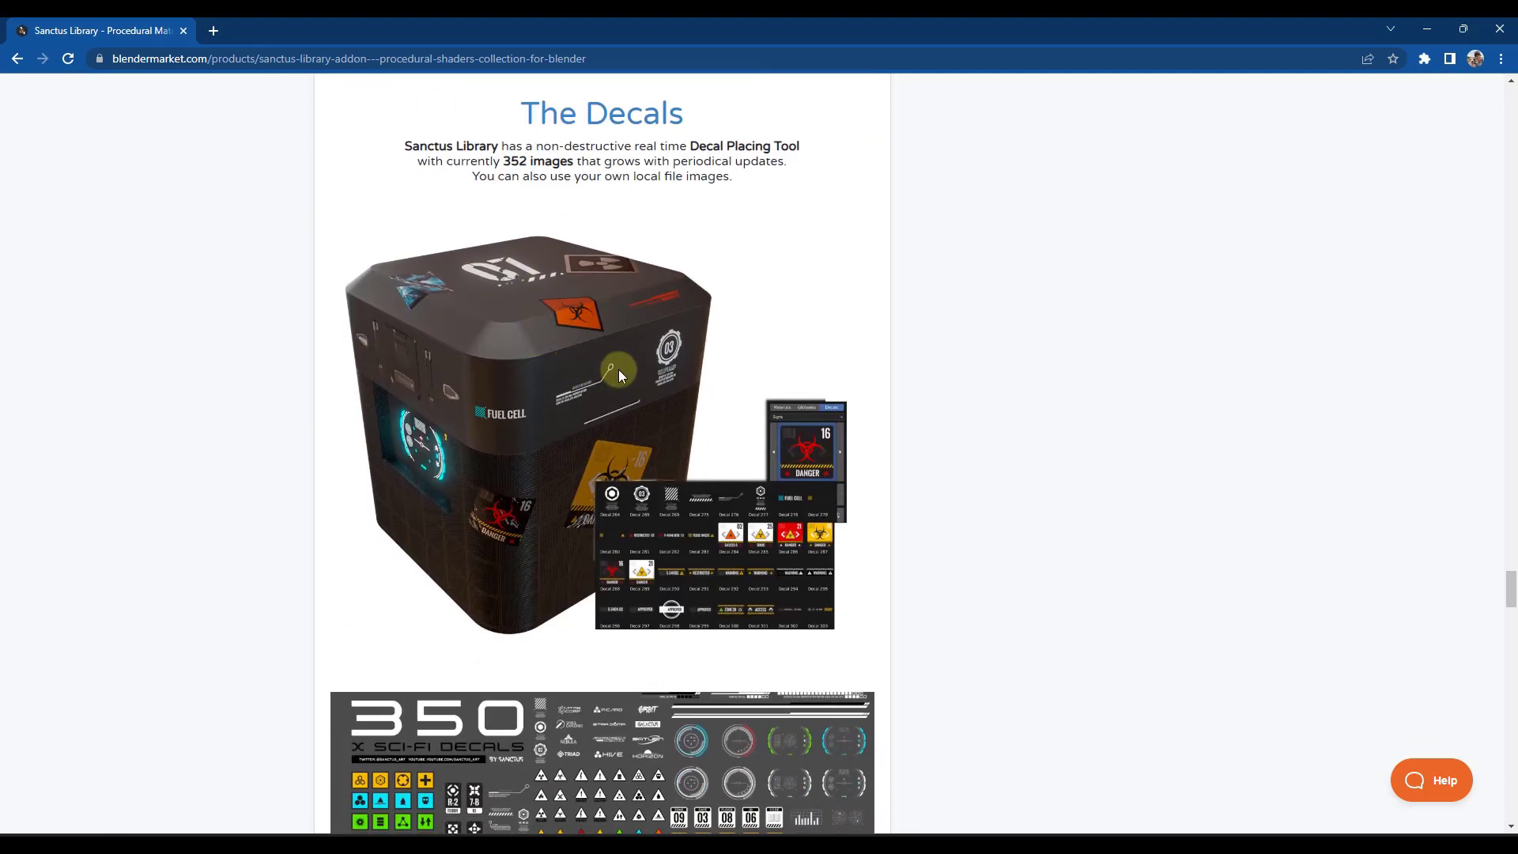
scroll(700, 394, down, 1)
scroll(711, 392, up, 1)
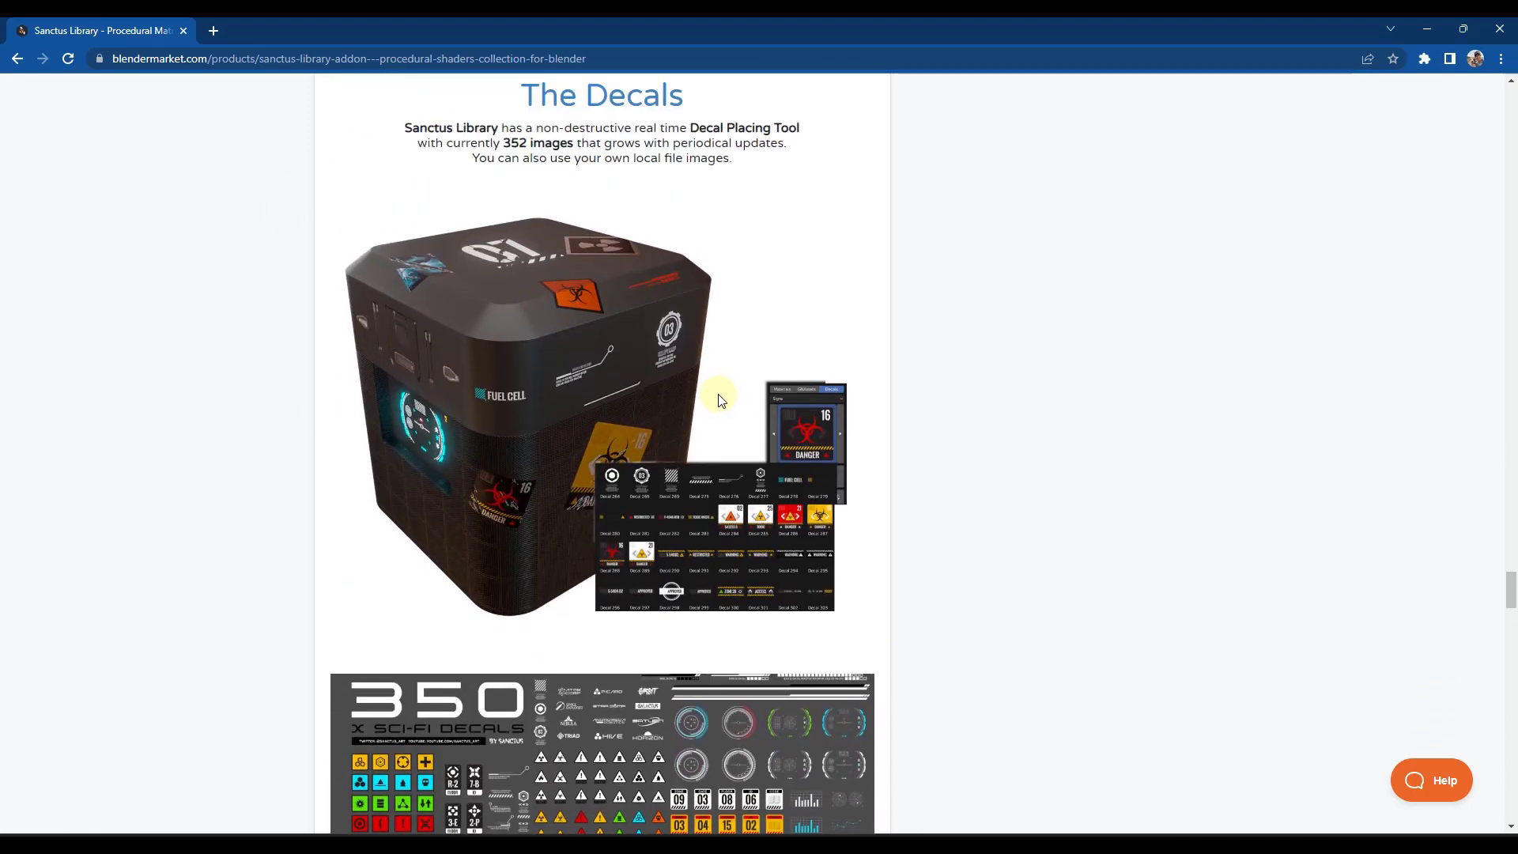
scroll(697, 377, down, 2)
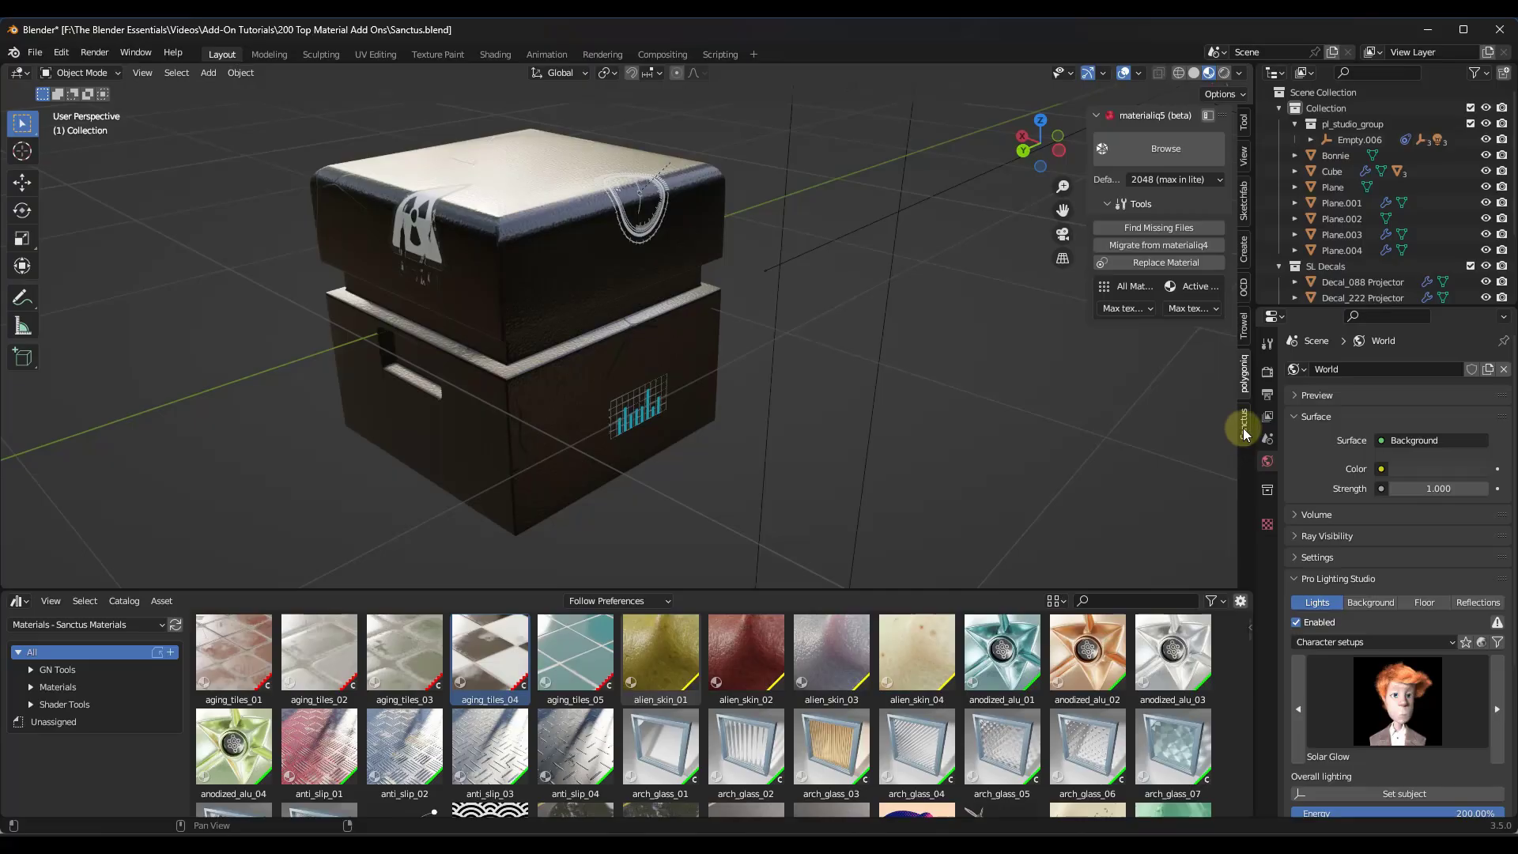
Switch to Blender, browse the Sanctus Library's Hud and Other decal categories, and choose Decal 136 from Other.
click(1244, 427)
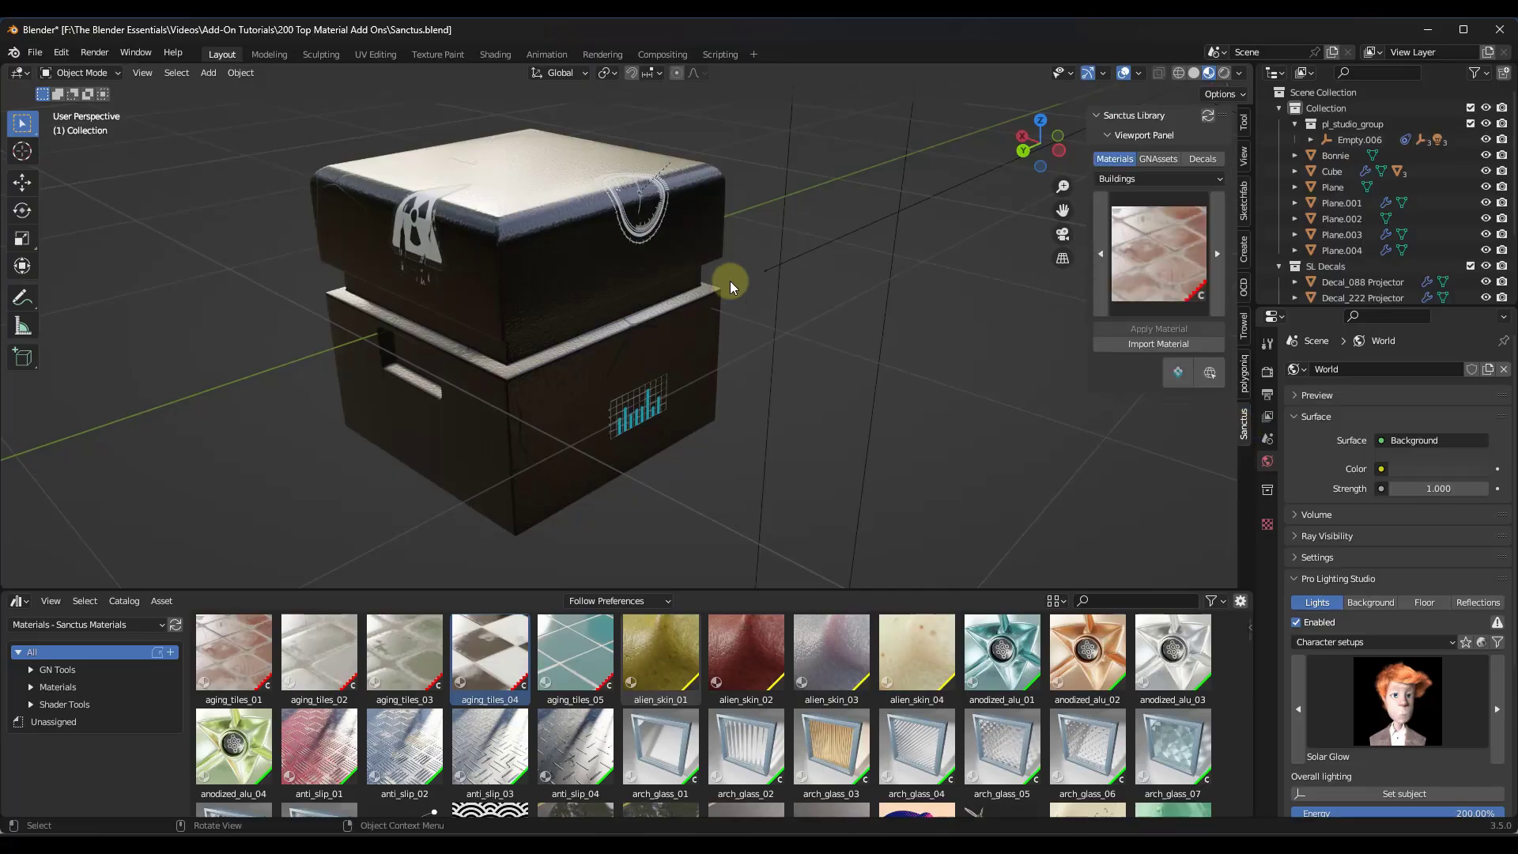
click(1199, 159)
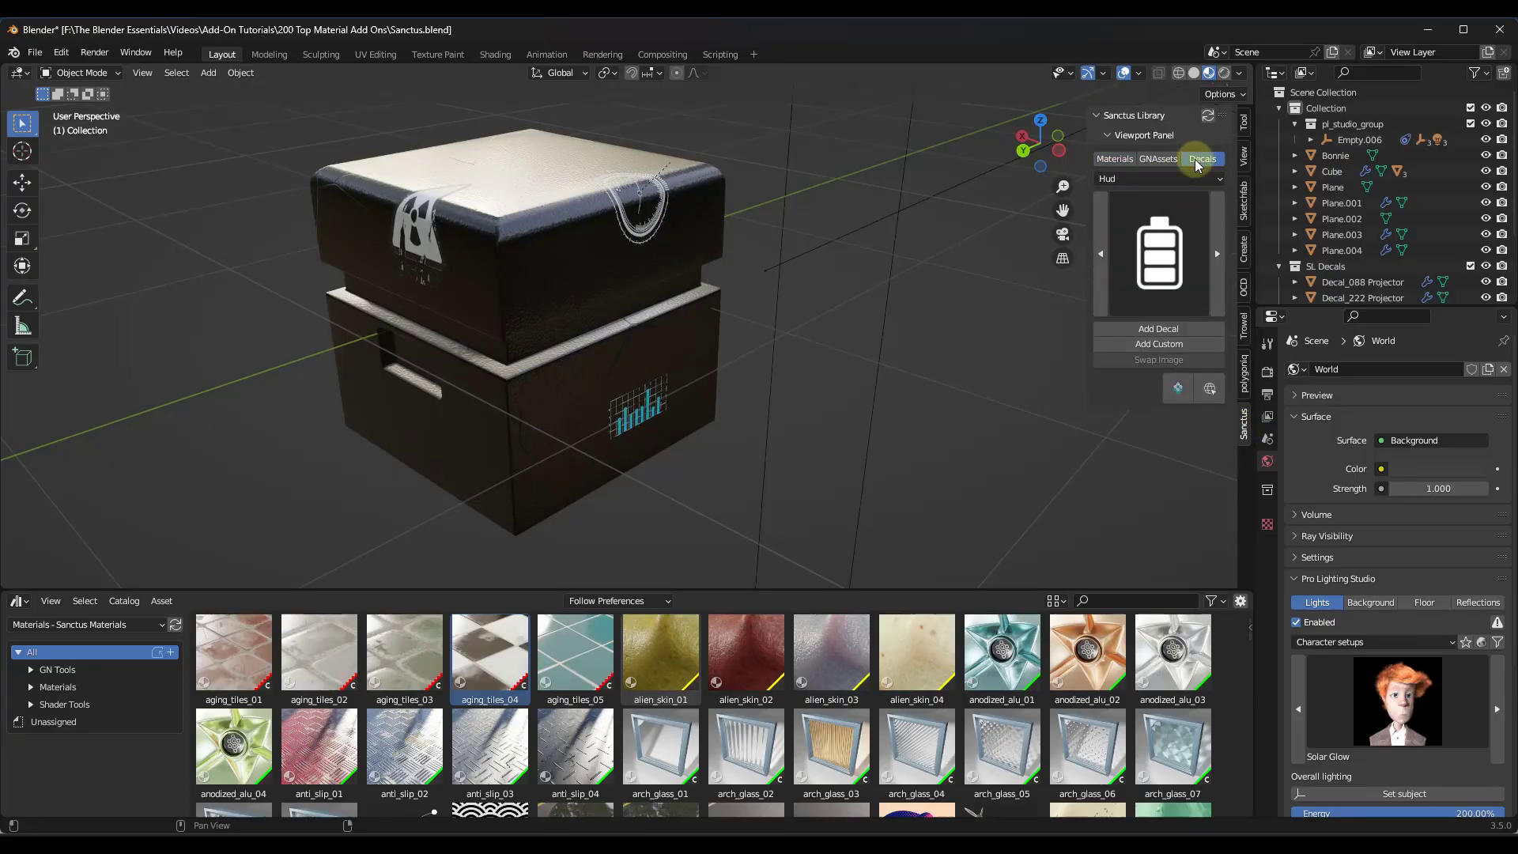
click(1157, 281)
click(1078, 321)
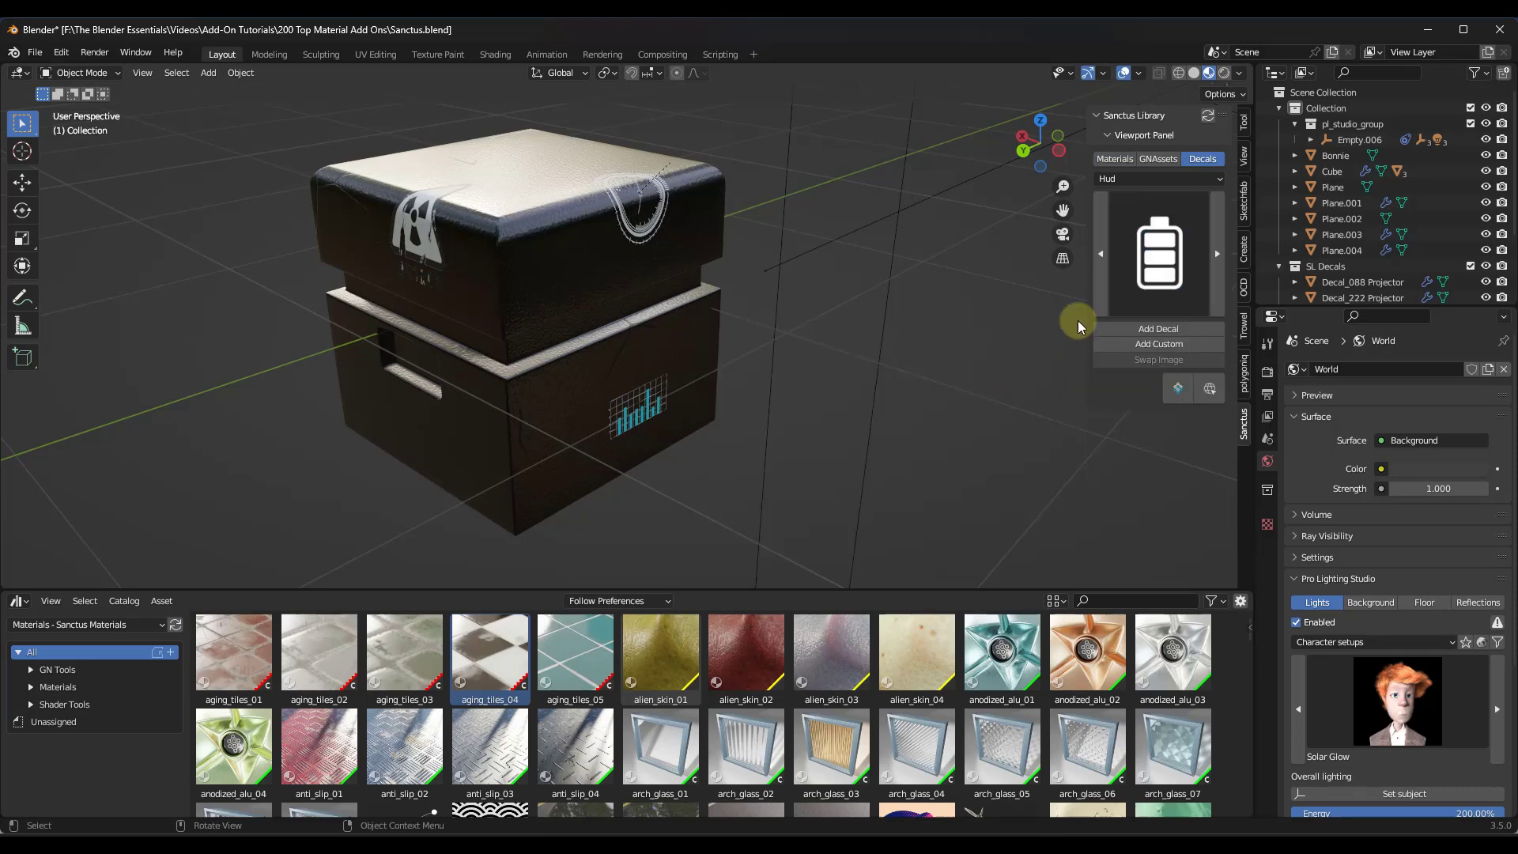
click(1158, 269)
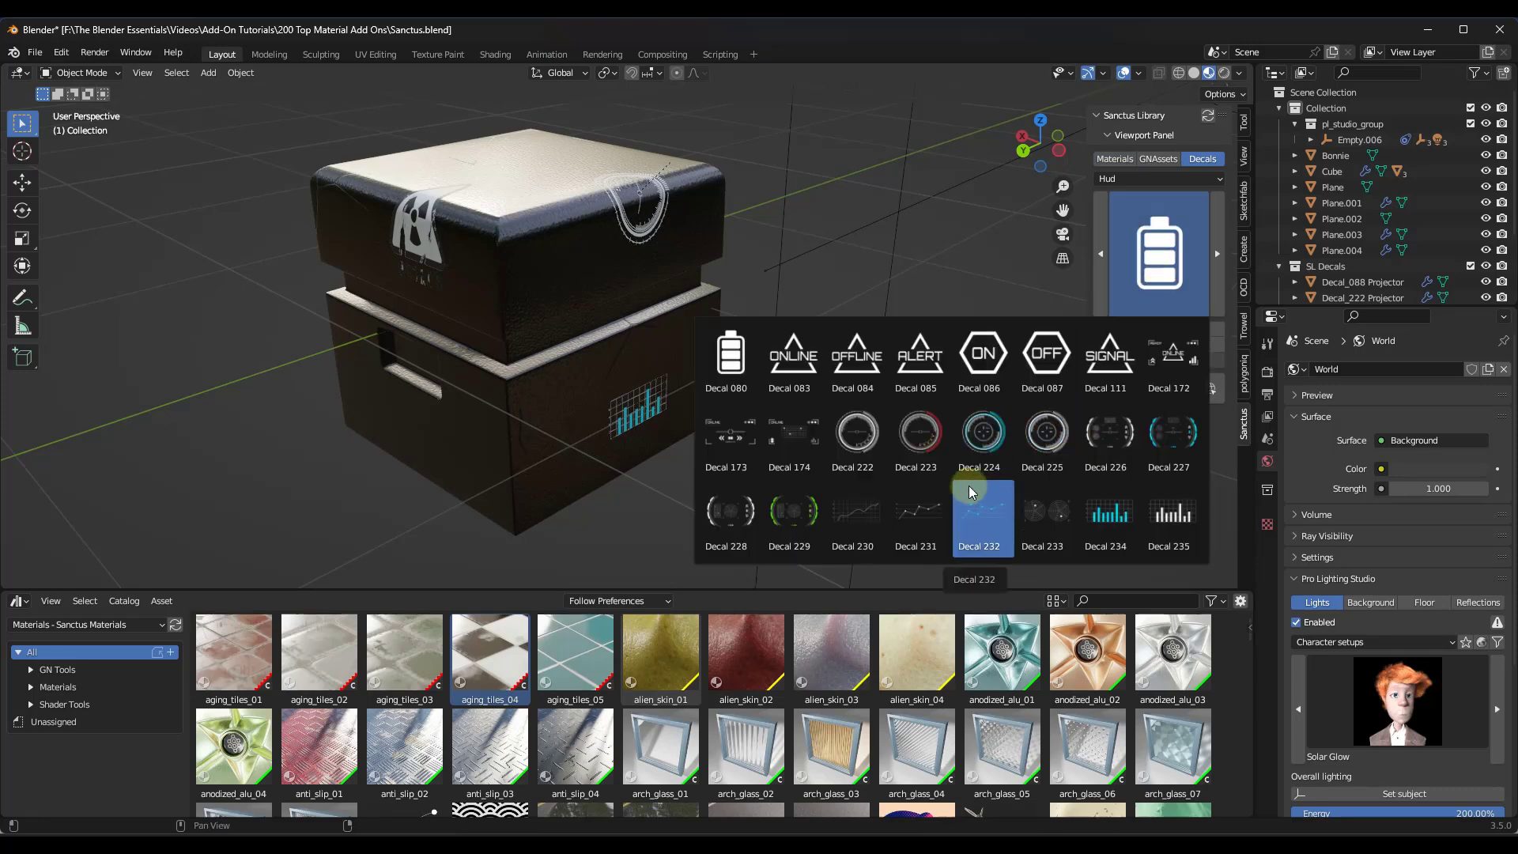
click(1148, 180)
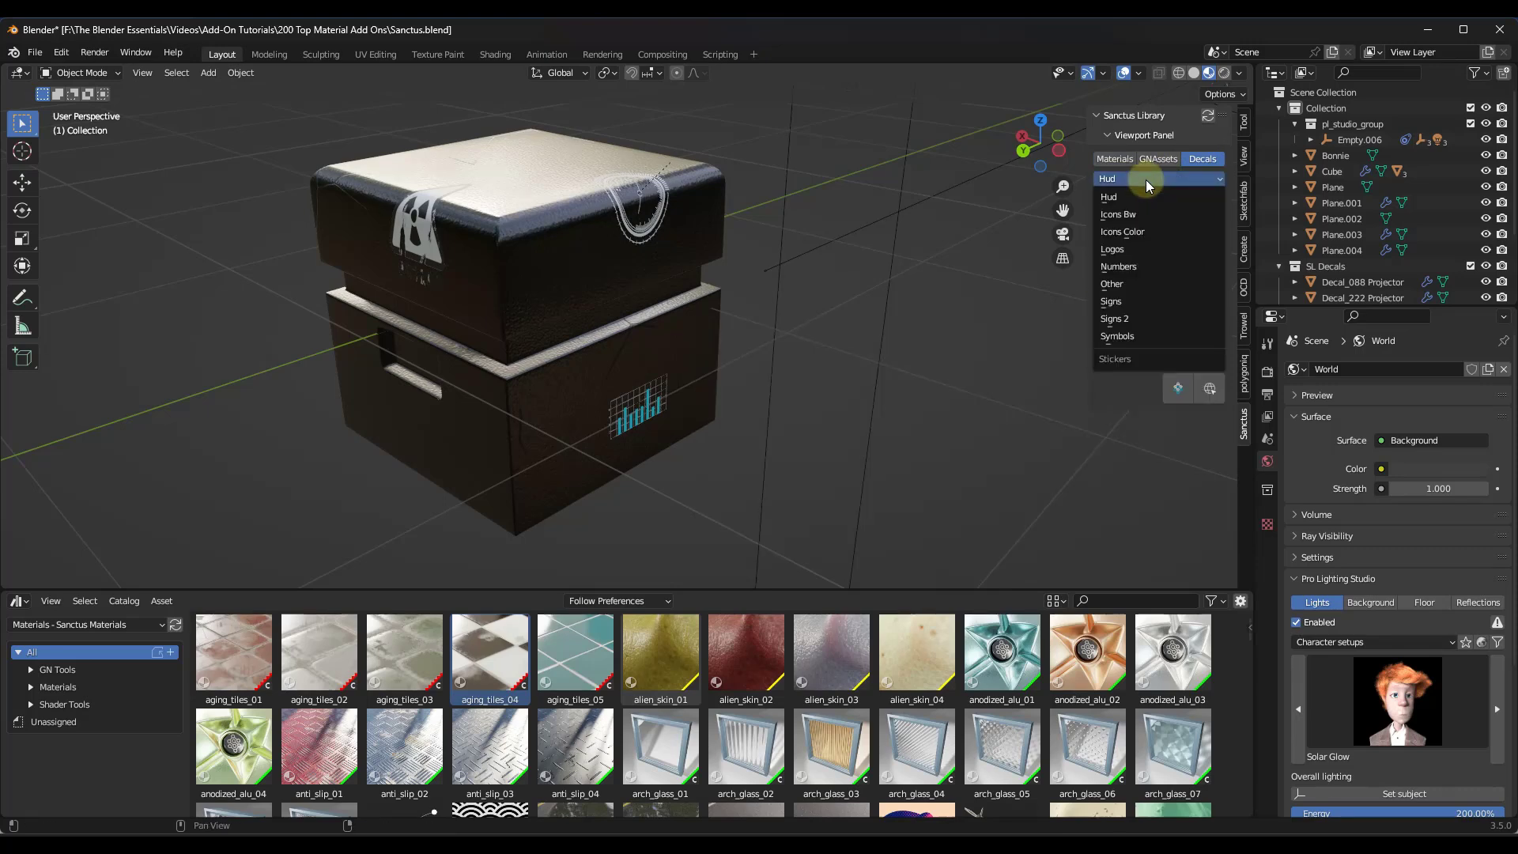
click(1127, 286)
click(1161, 248)
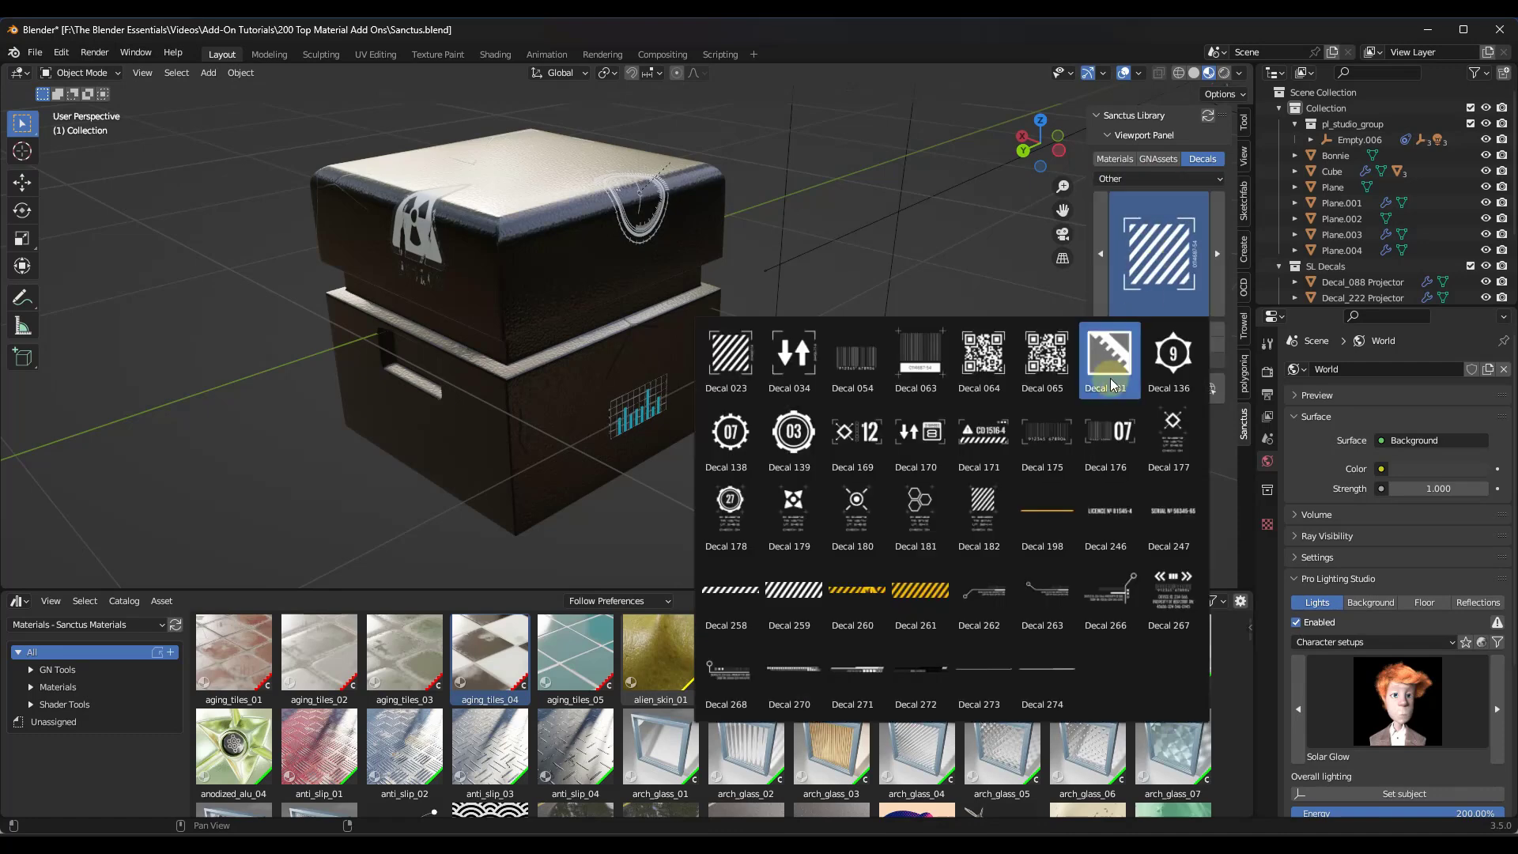
click(1173, 356)
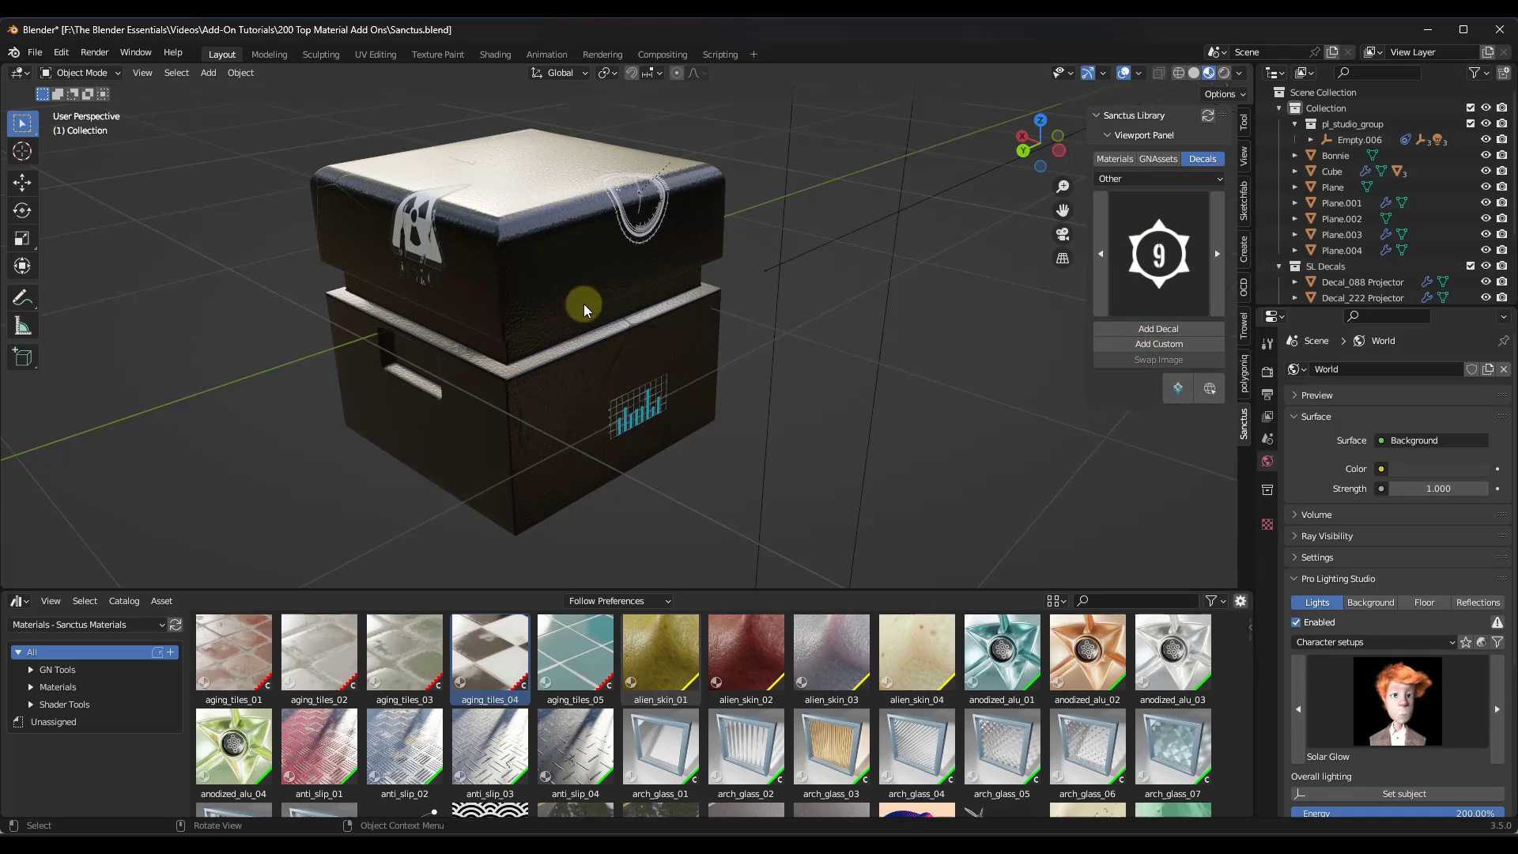
Add the decal to the side of the box's upper part and scale it to 0.228.
click(599, 265)
scroll(688, 276, down, 2)
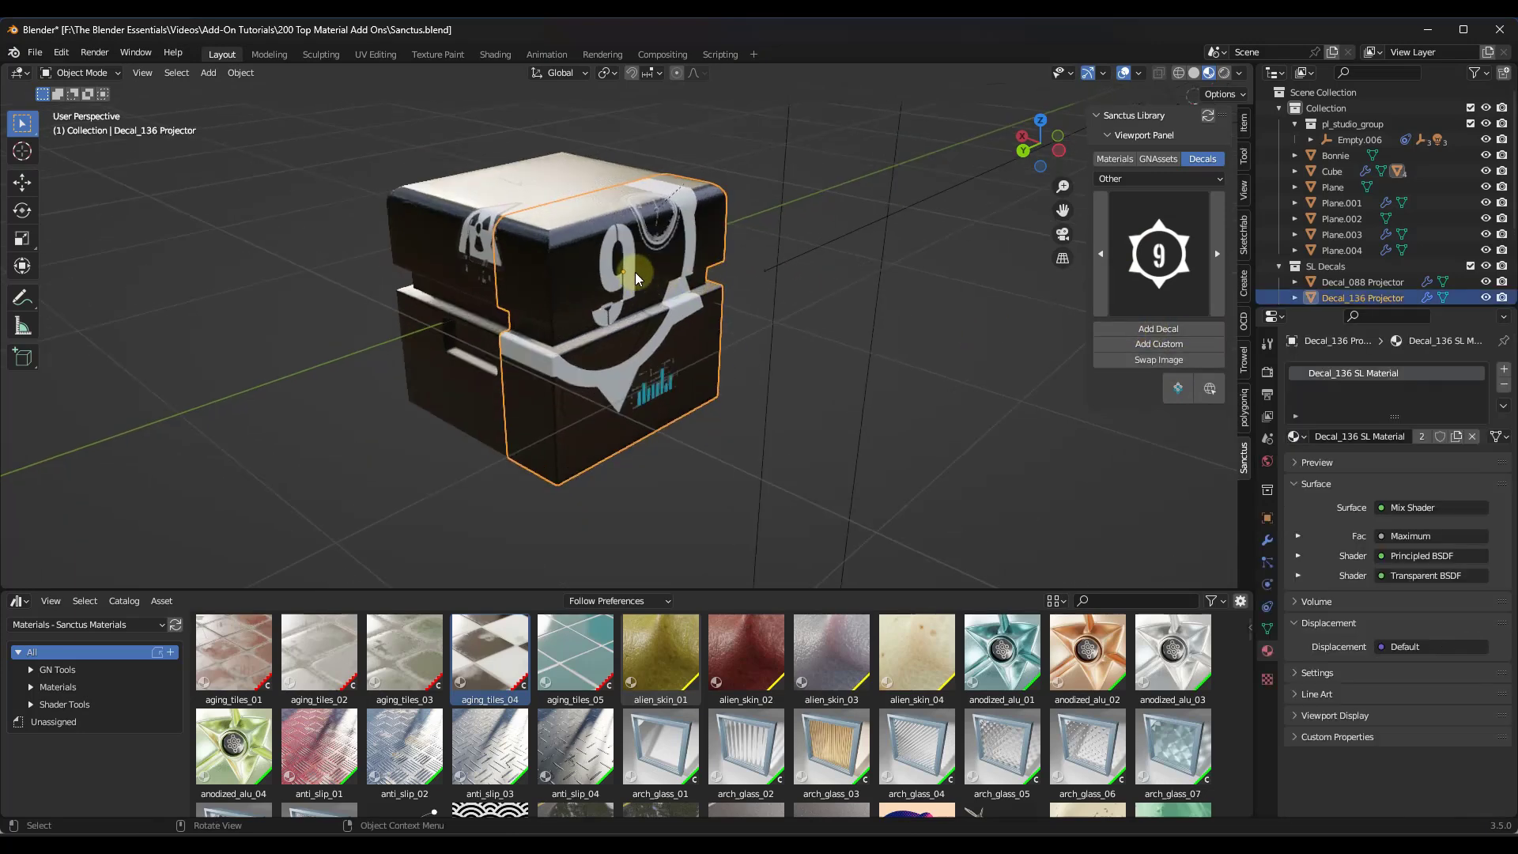
scroll(634, 272, up, 4)
key(s)
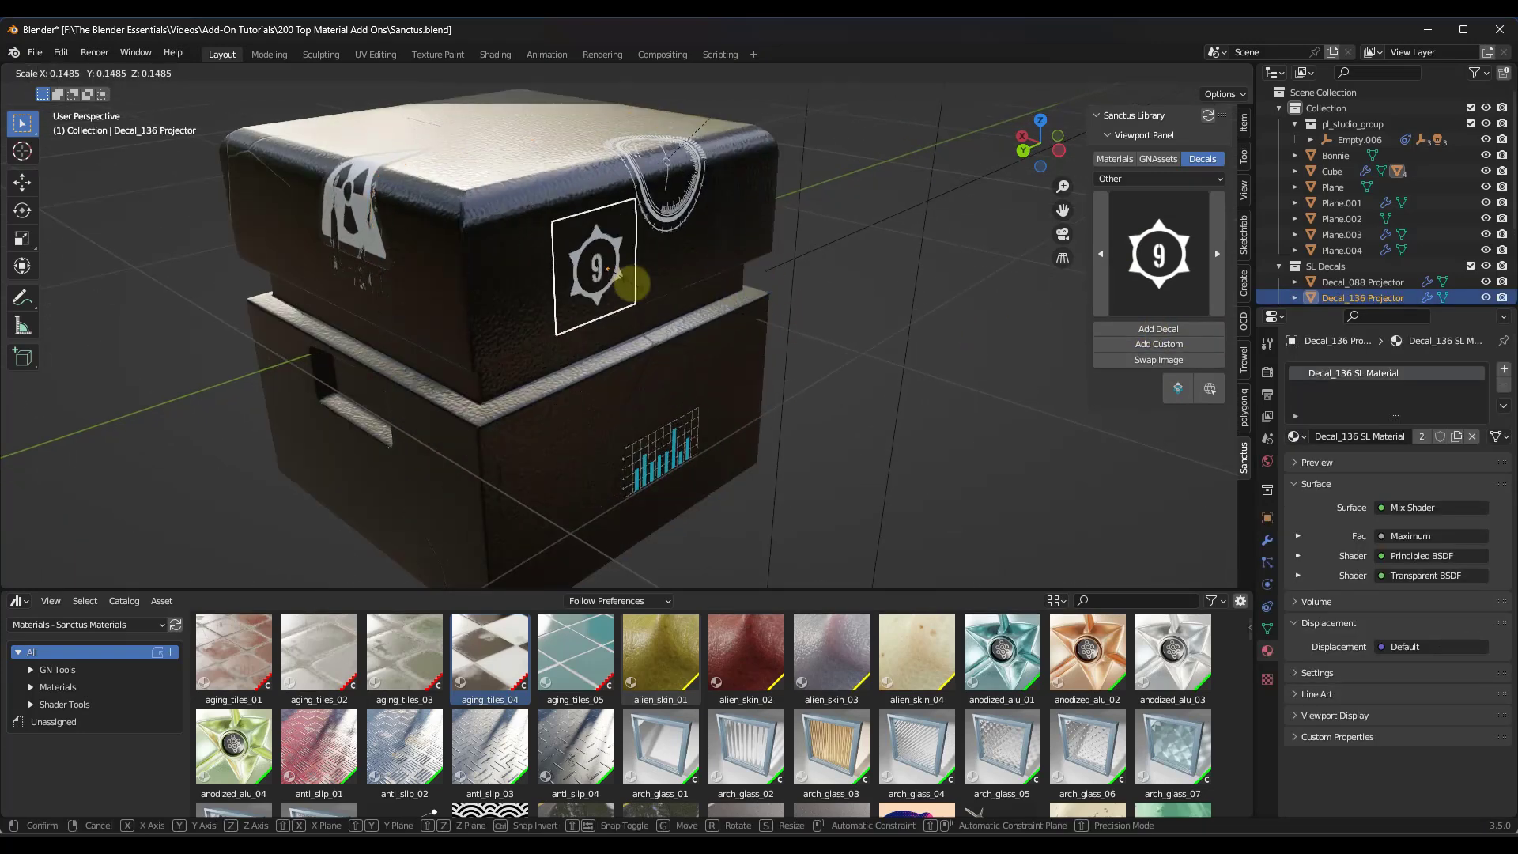
click(600, 275)
scroll(597, 277, up, 3)
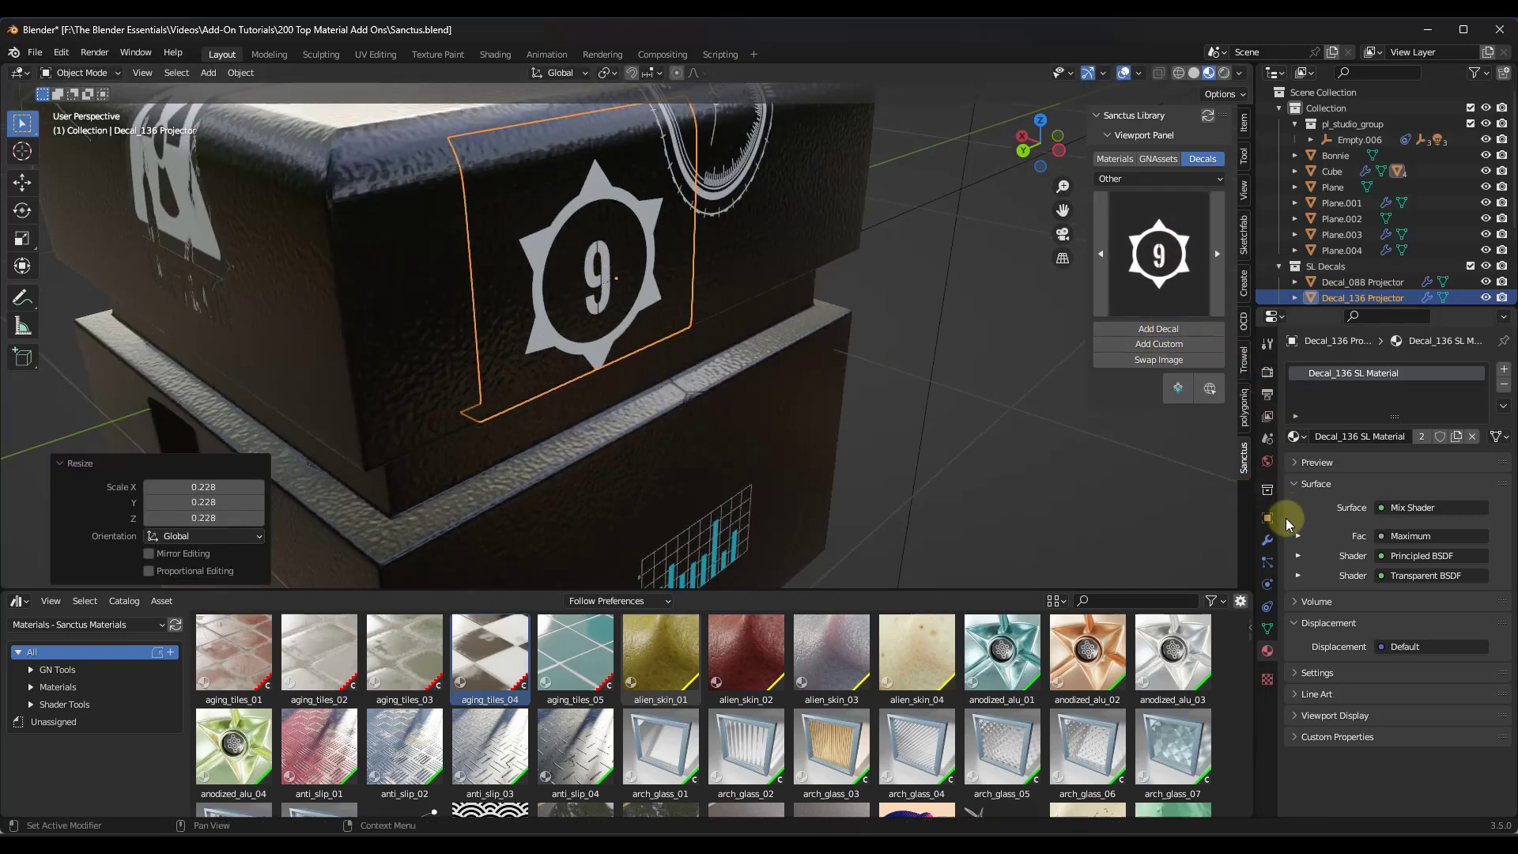
Set the Decal_136 projector modifier's Roughness to 0.700 and Damage to 0.470.
click(1267, 539)
scroll(1339, 557, down, 5)
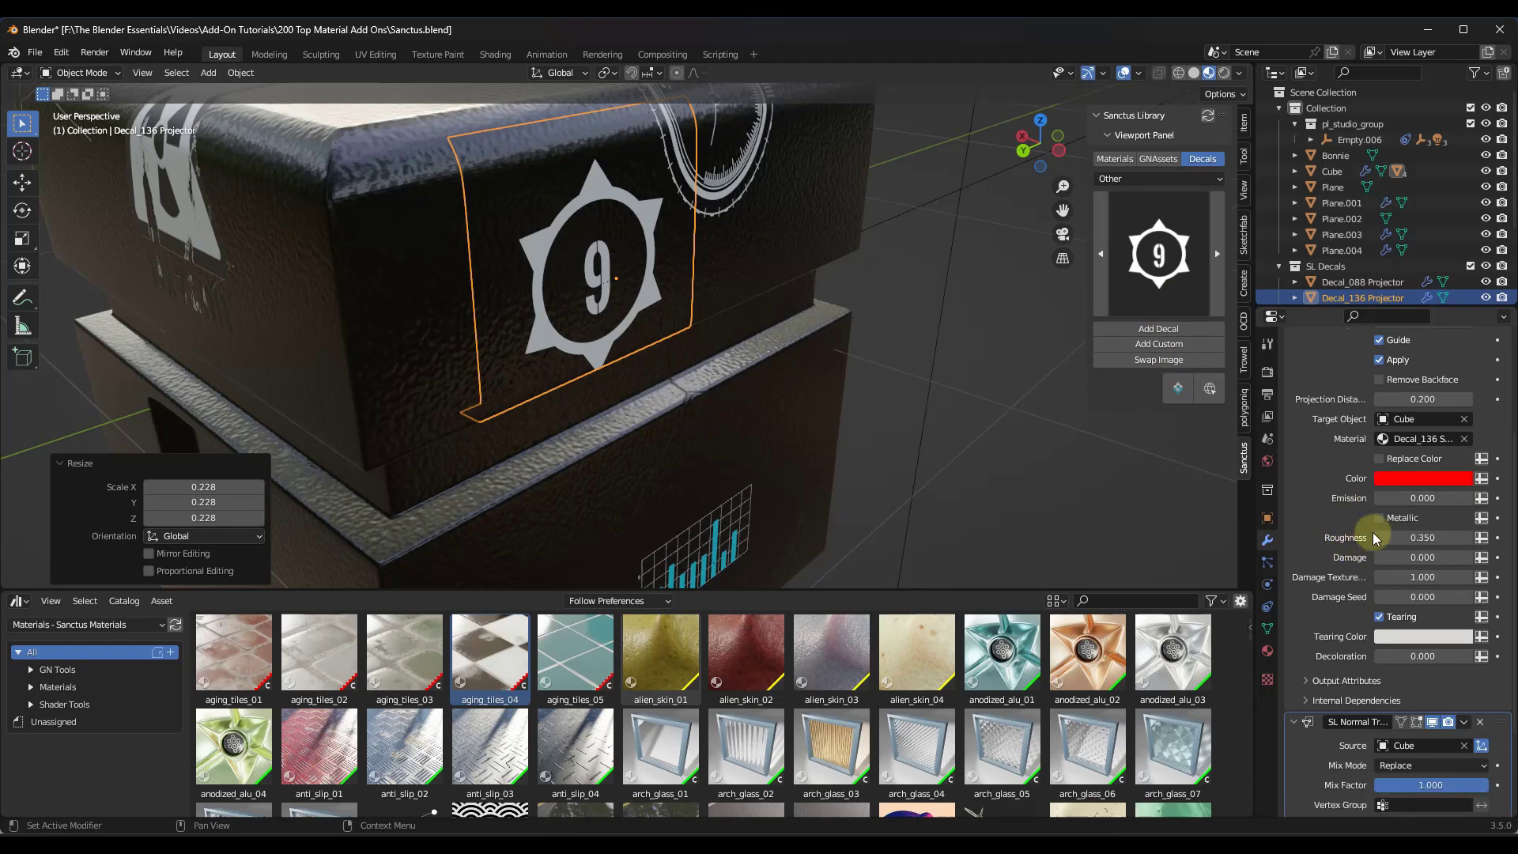
drag(696, 537, 683, 537)
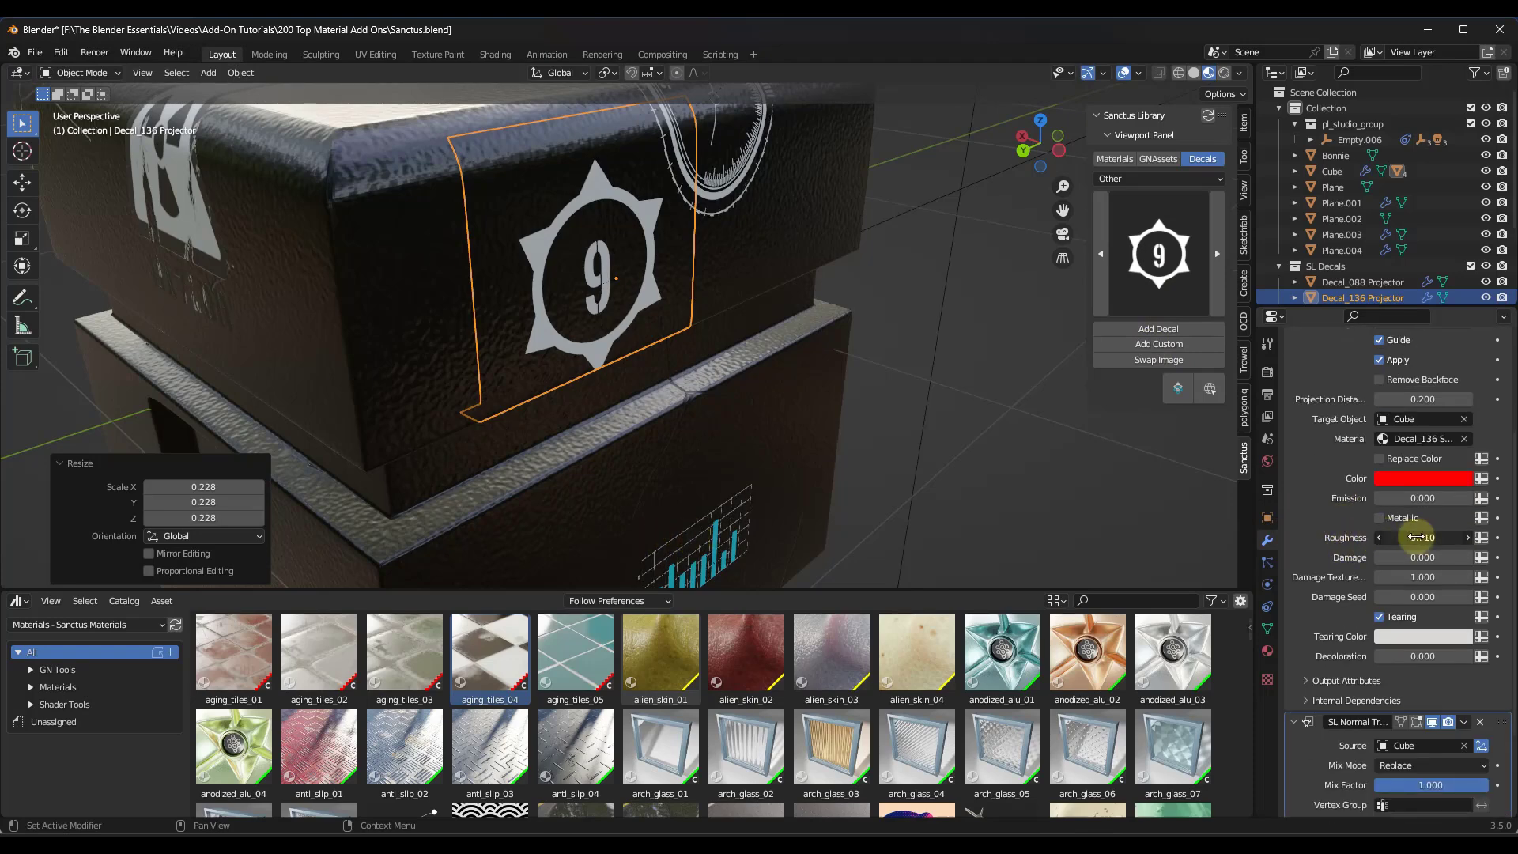
drag(1417, 557, 700, 367)
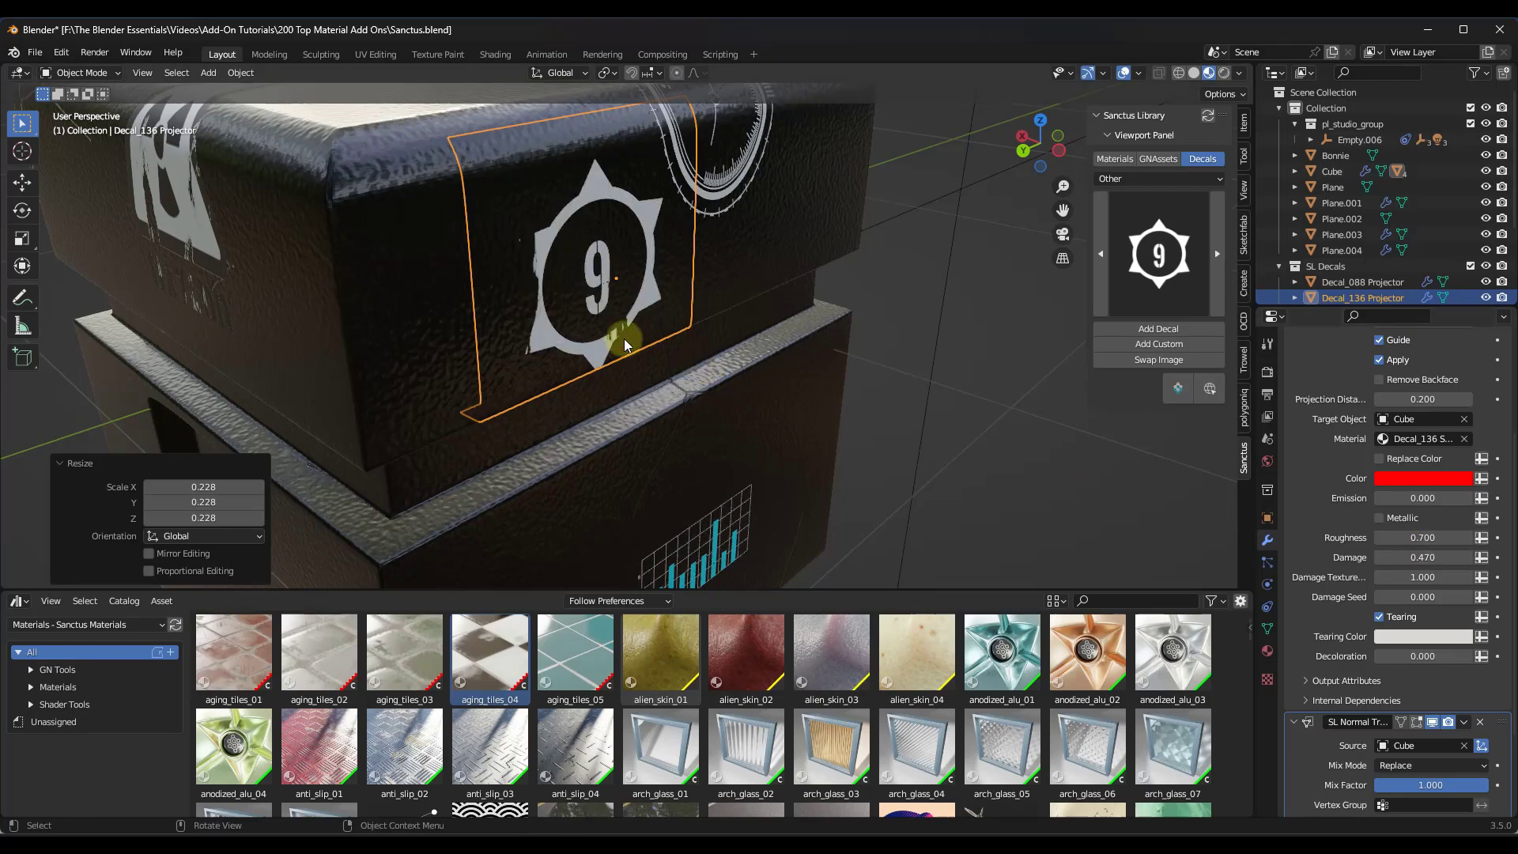
scroll(622, 330, up, 2)
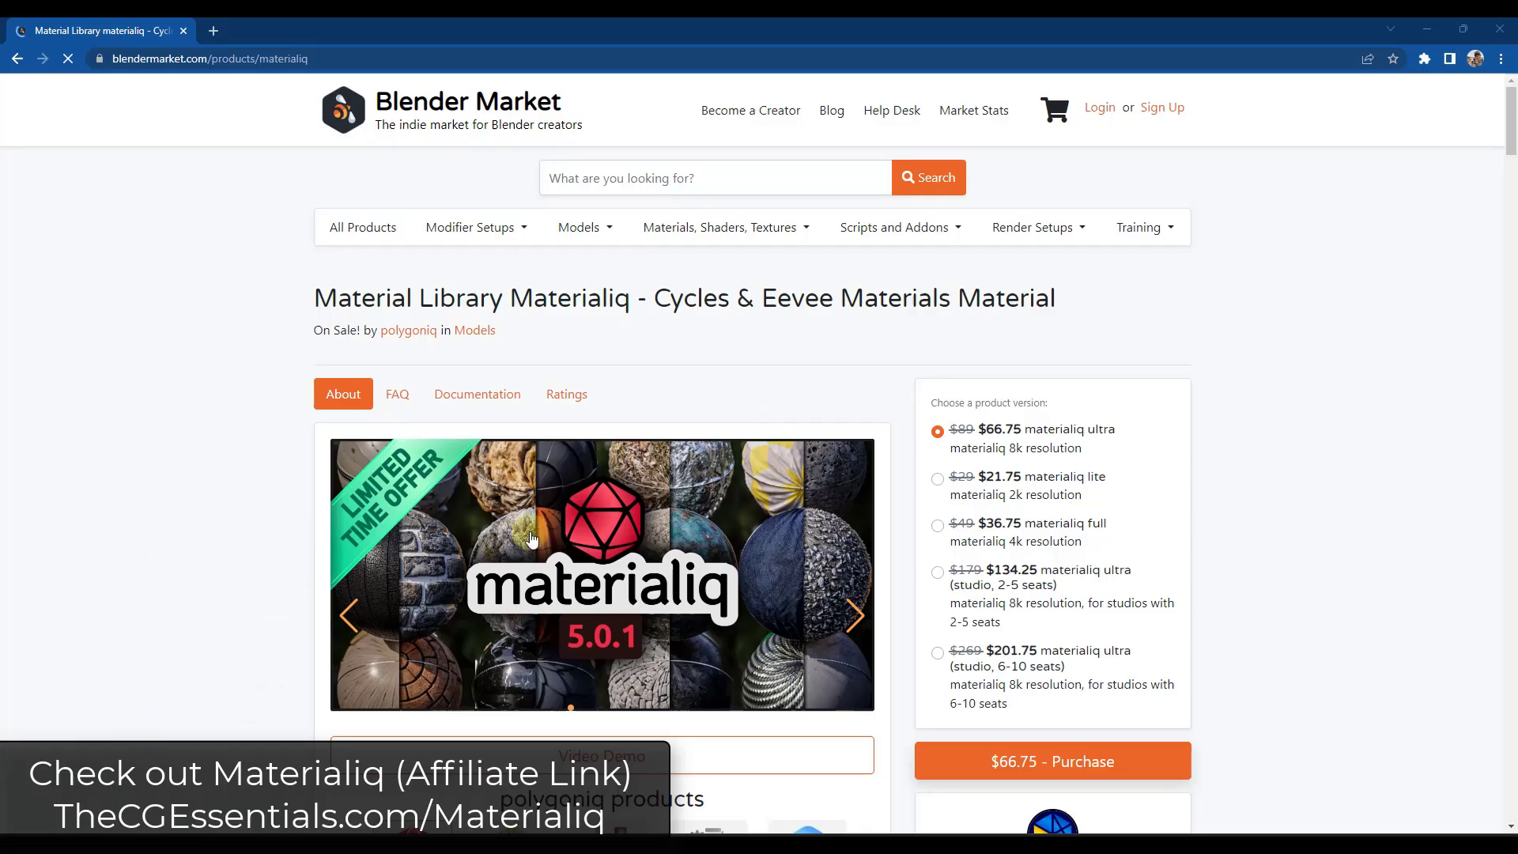
Switch to the Materialiq product page on Blender Market and examine its version options, release notes and material overview.
scroll(587, 513, down, 2)
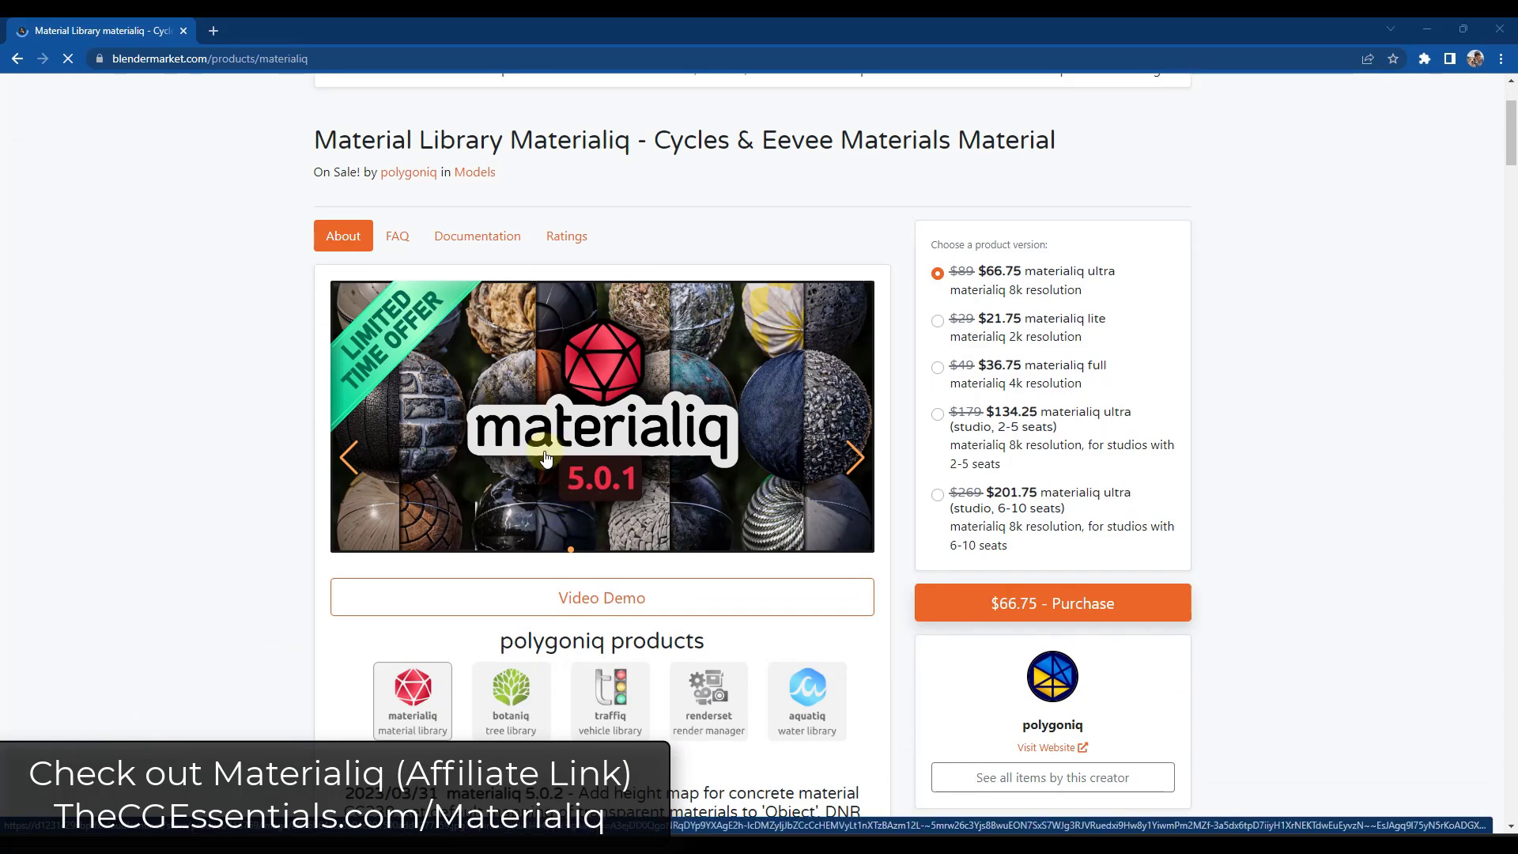
scroll(288, 340, down, 2)
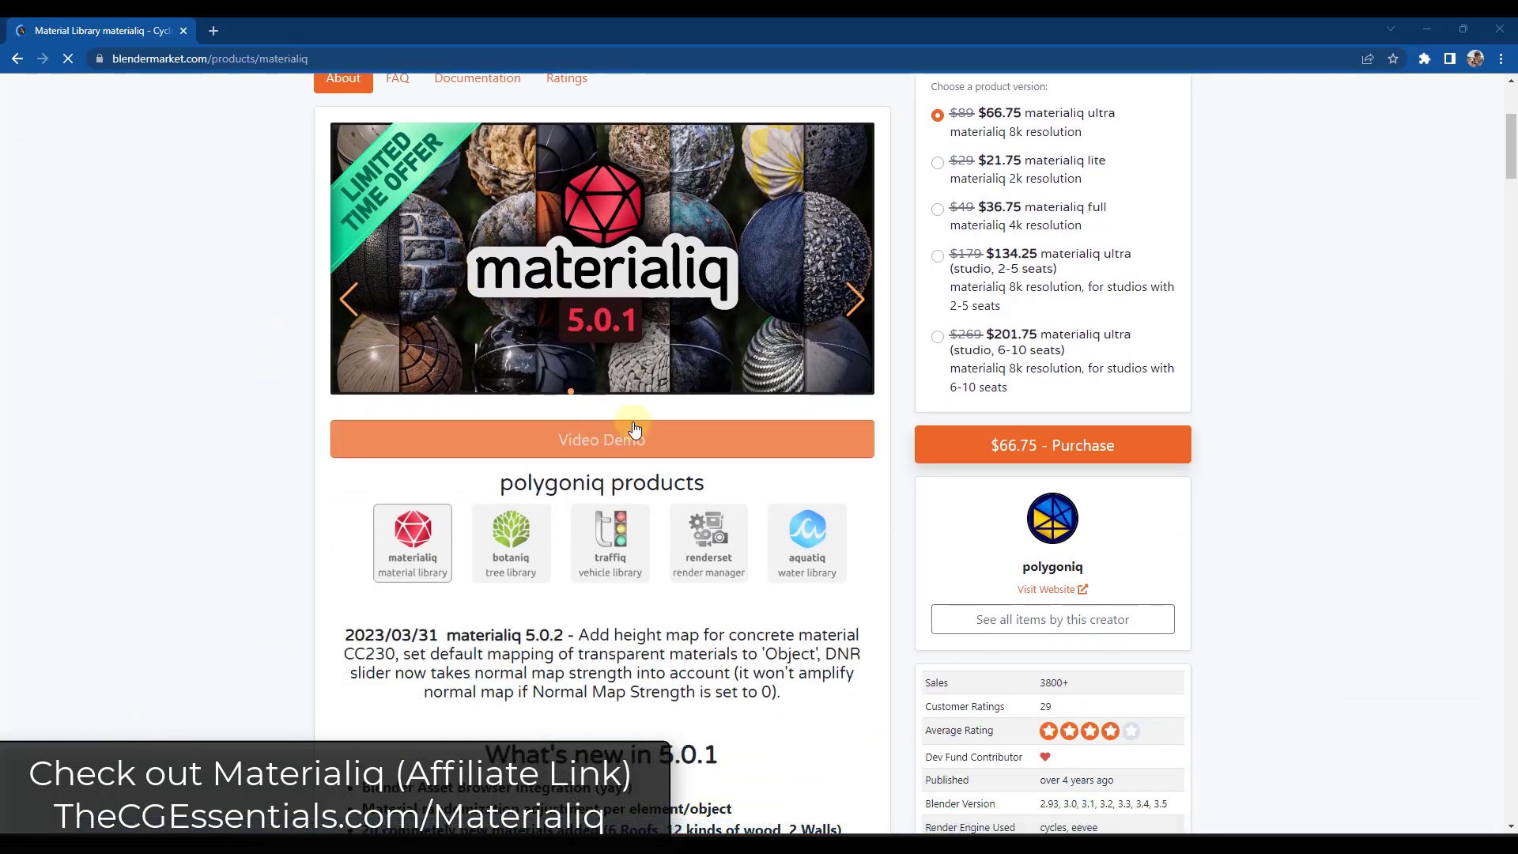
scroll(283, 399, down, 10)
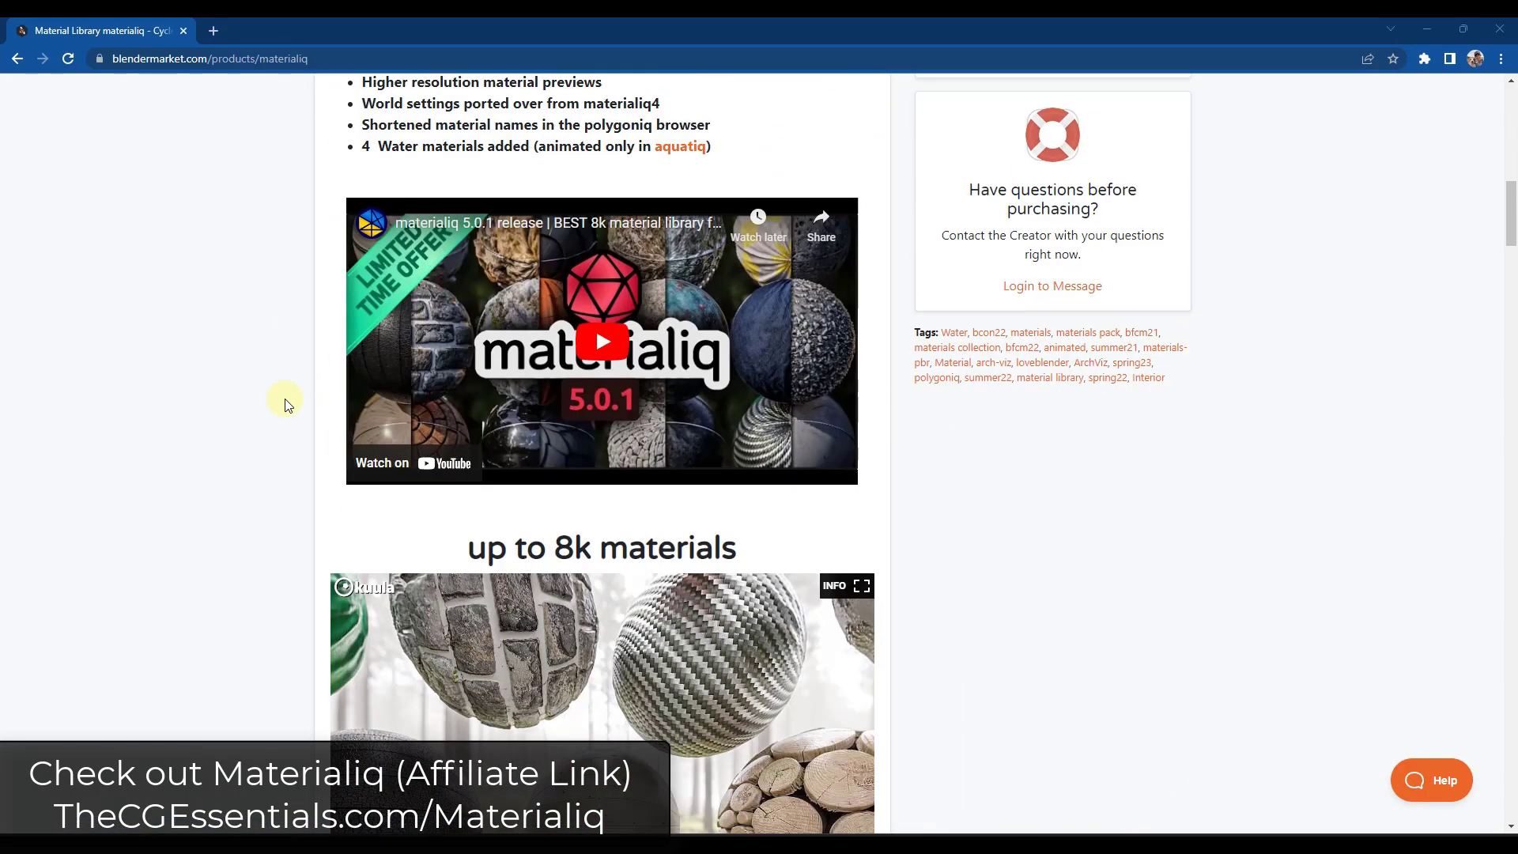
scroll(286, 403, down, 8)
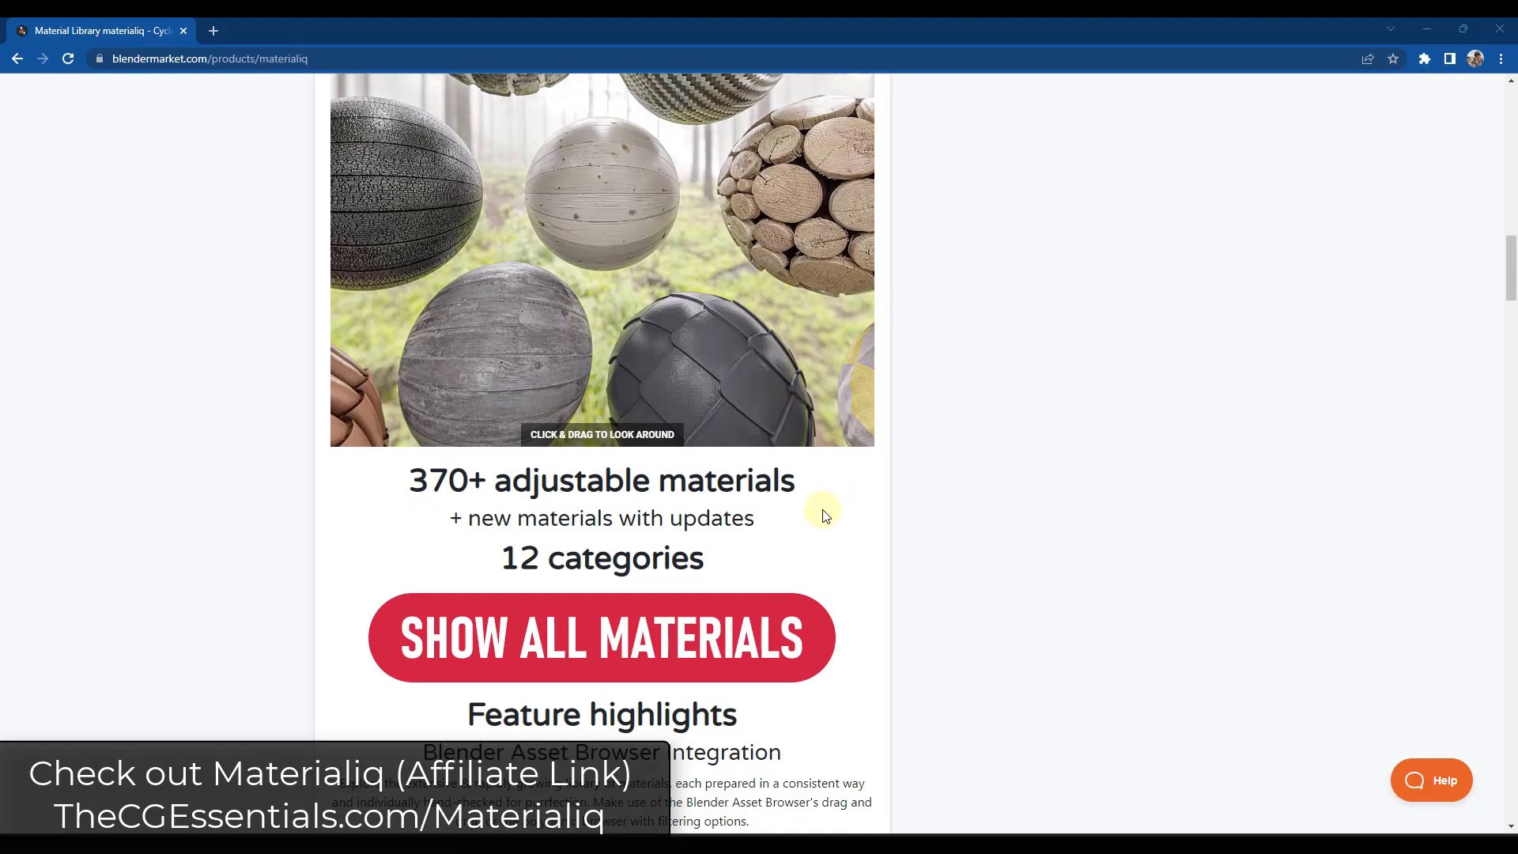
scroll(807, 505, up, 4)
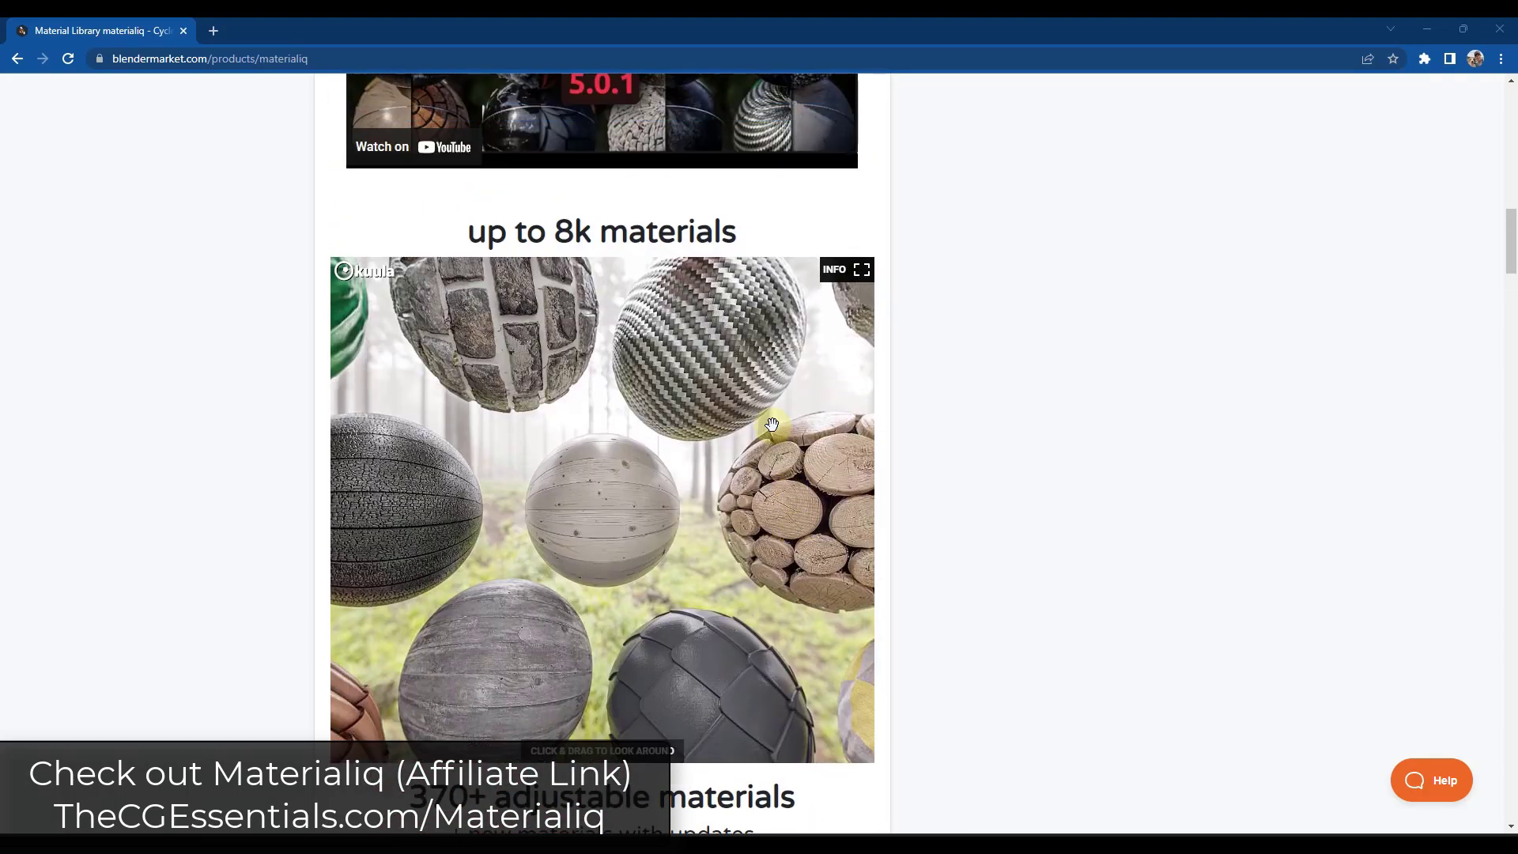
Read the Materialiq feature highlights on asset browser integration, per-element randomization, material displacement and texture bombing.
scroll(771, 425, down, 14)
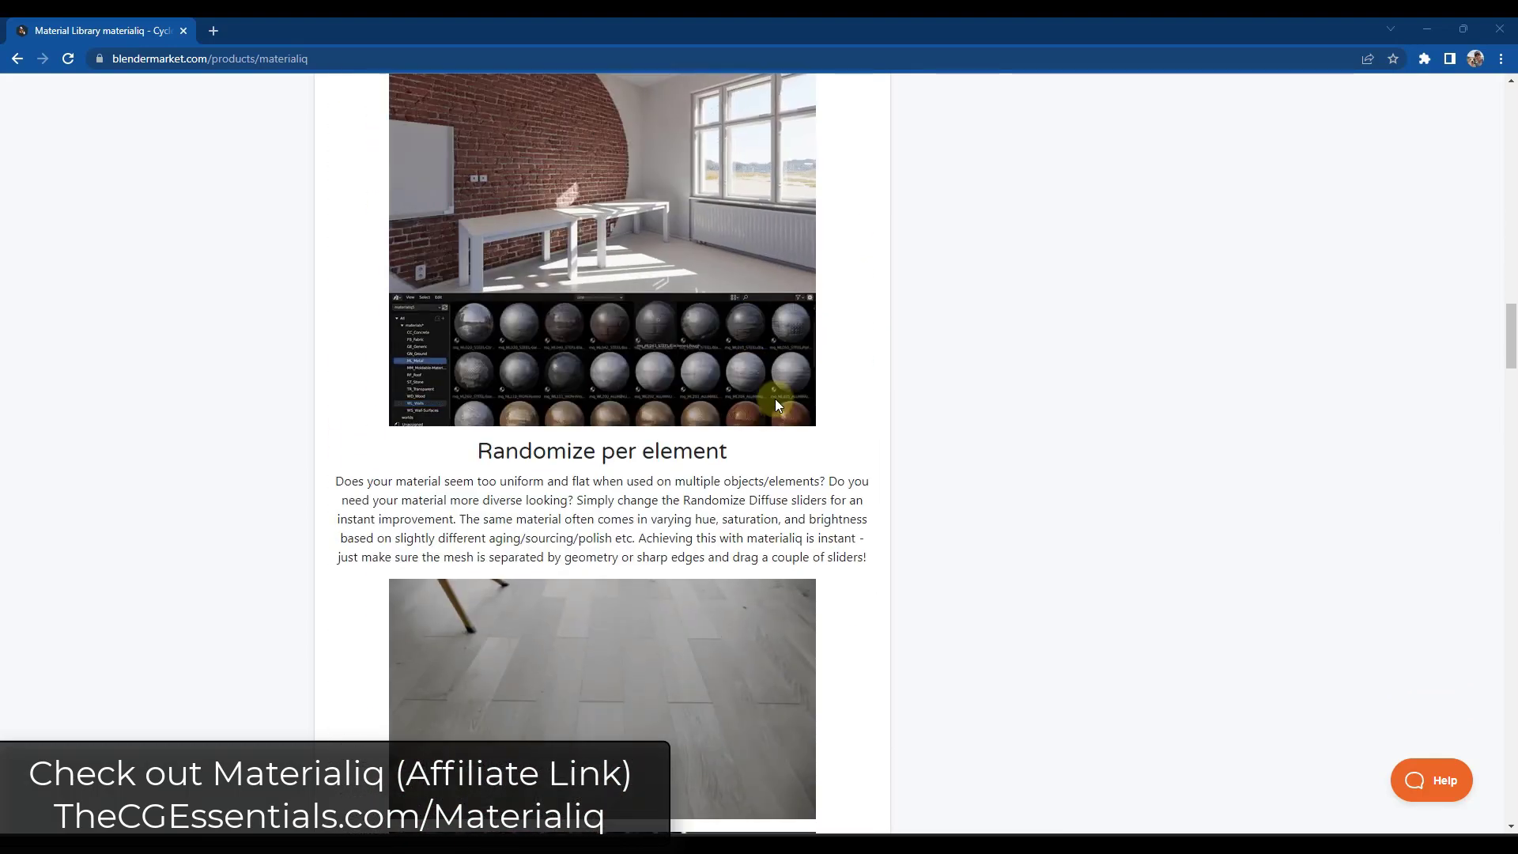
scroll(775, 399, up, 2)
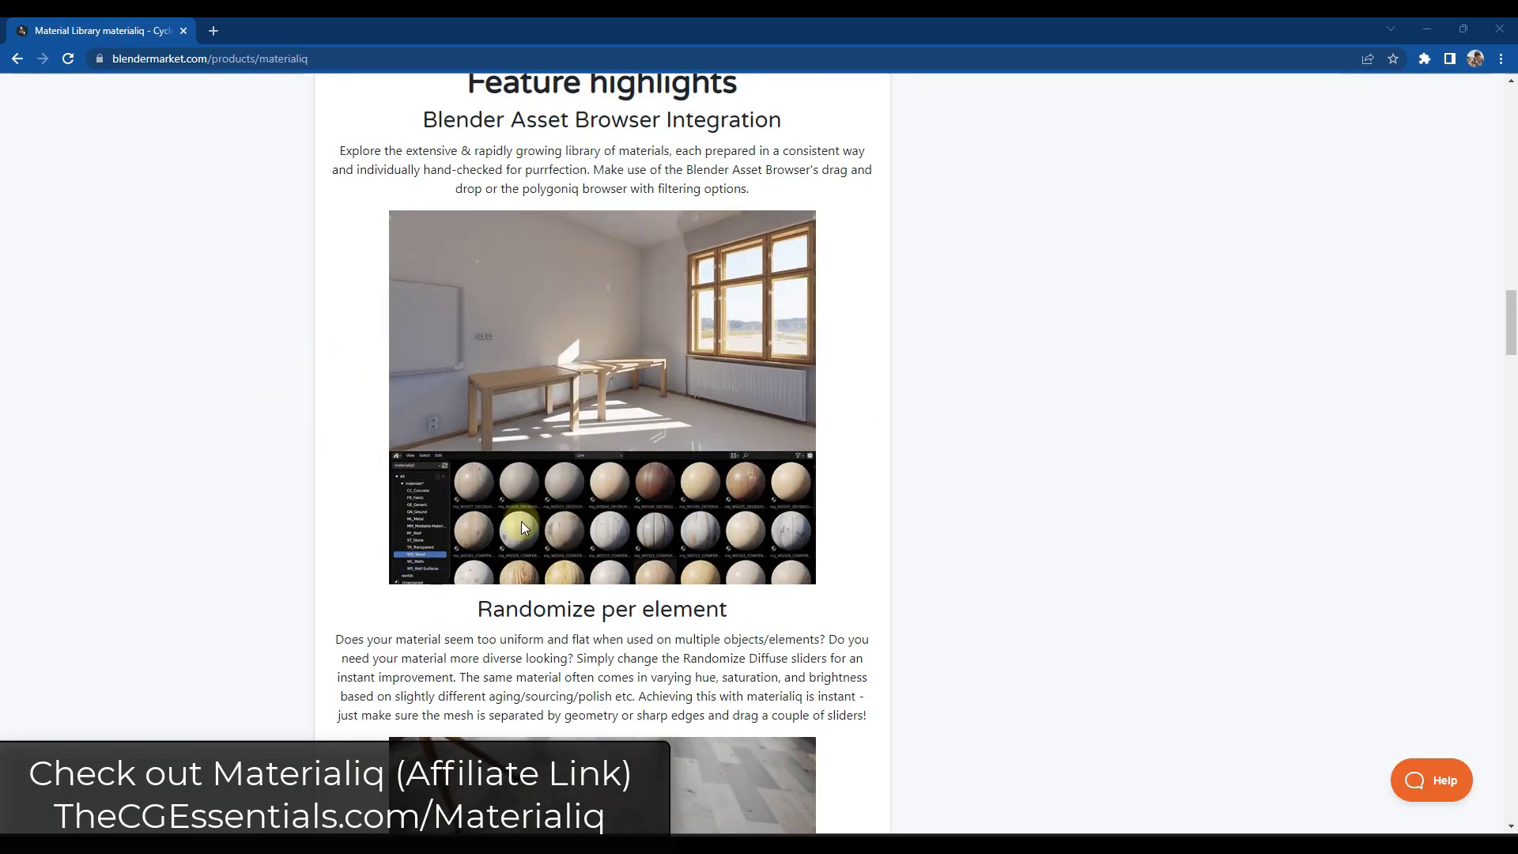
scroll(318, 482, down, 4)
scroll(316, 480, down, 4)
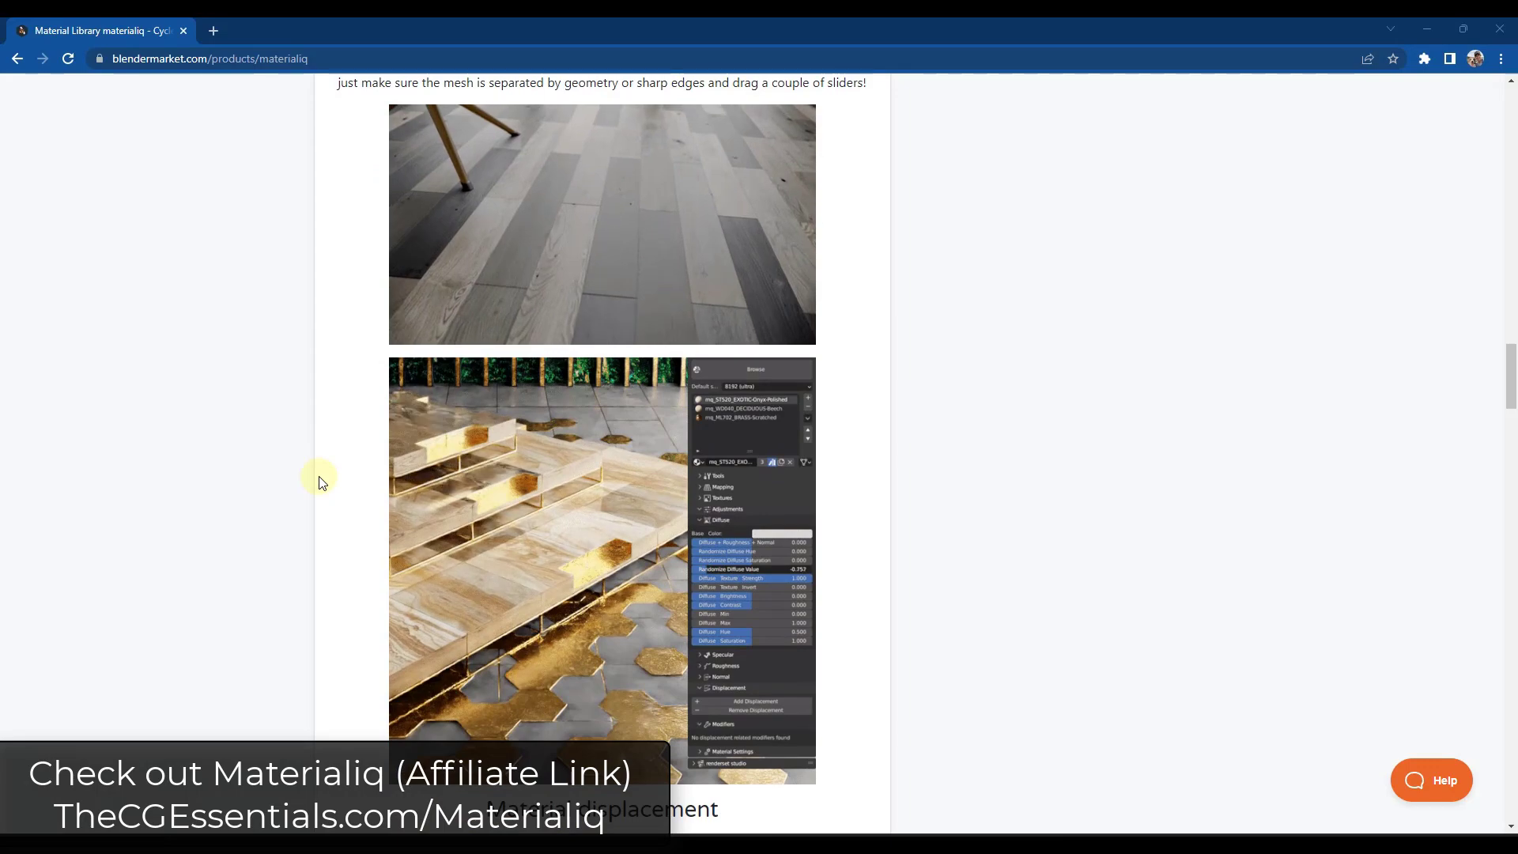
scroll(599, 577, down, 6)
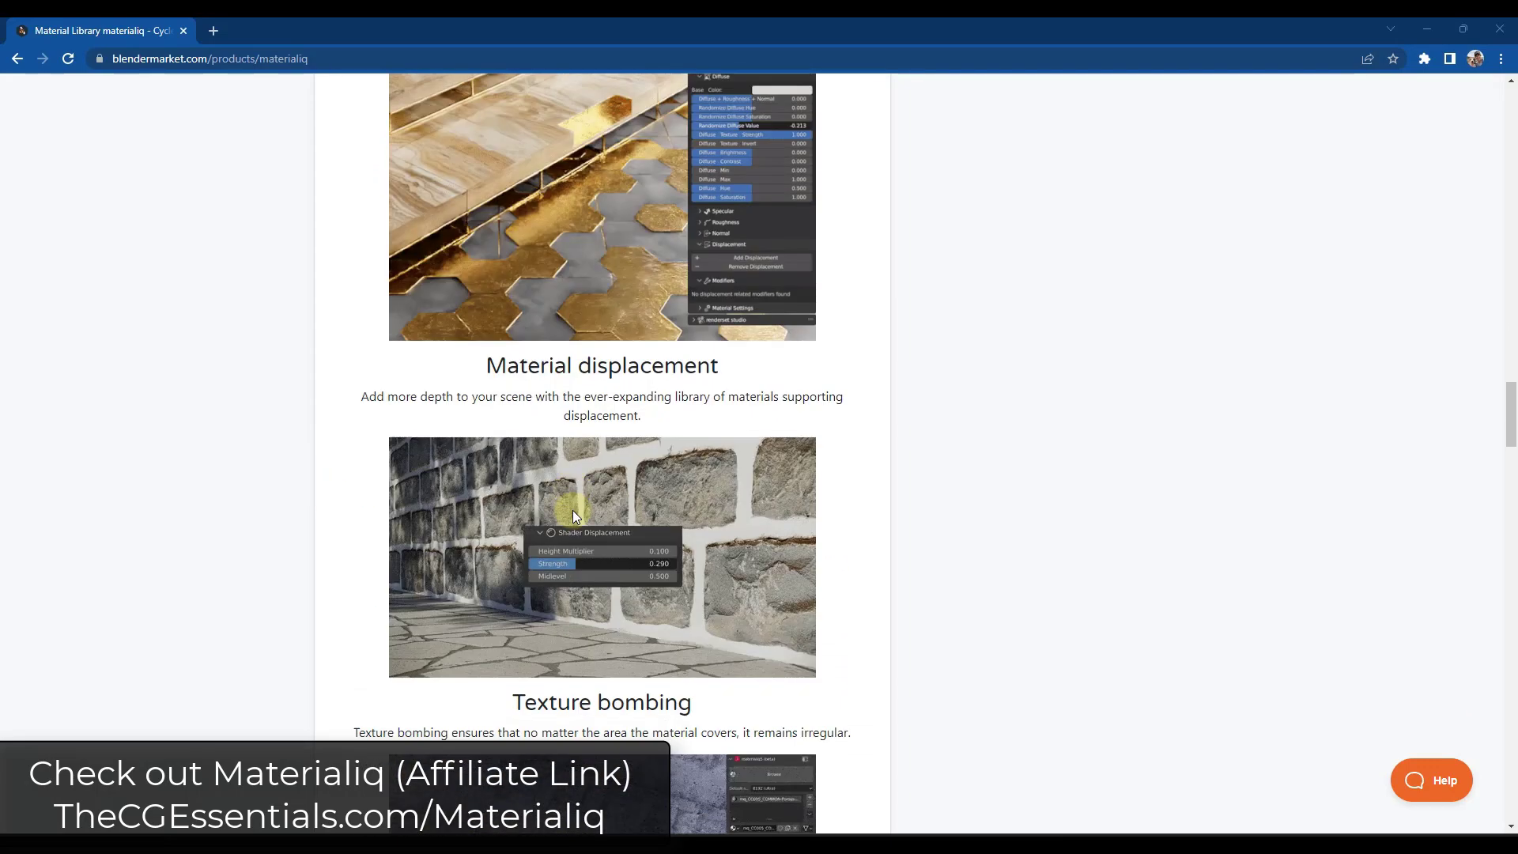
scroll(723, 510, down, 1)
scroll(332, 437, down, 3)
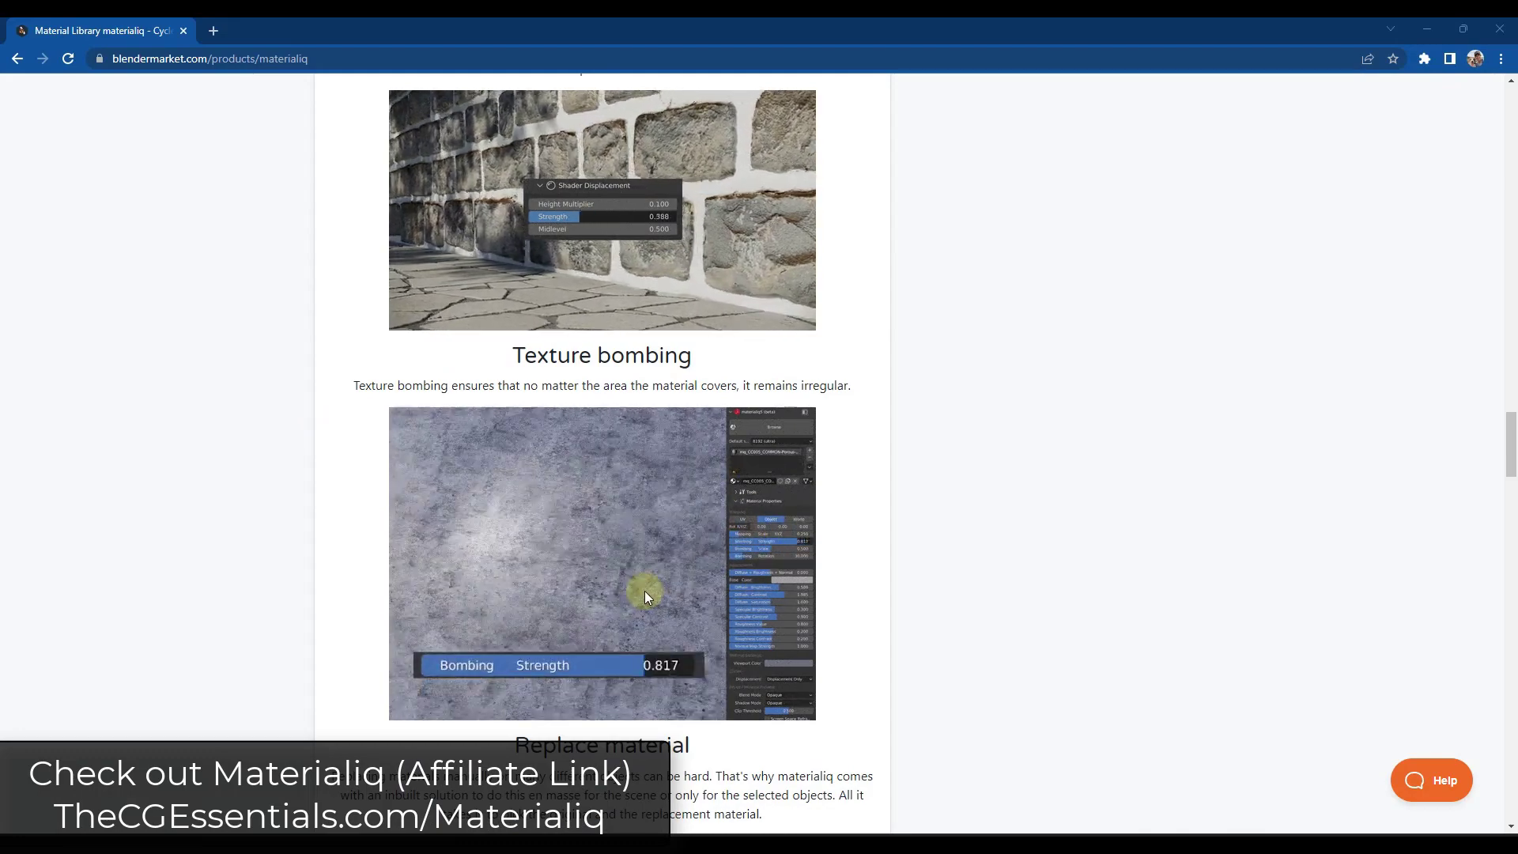
scroll(644, 591, down, 3)
scroll(643, 586, down, 2)
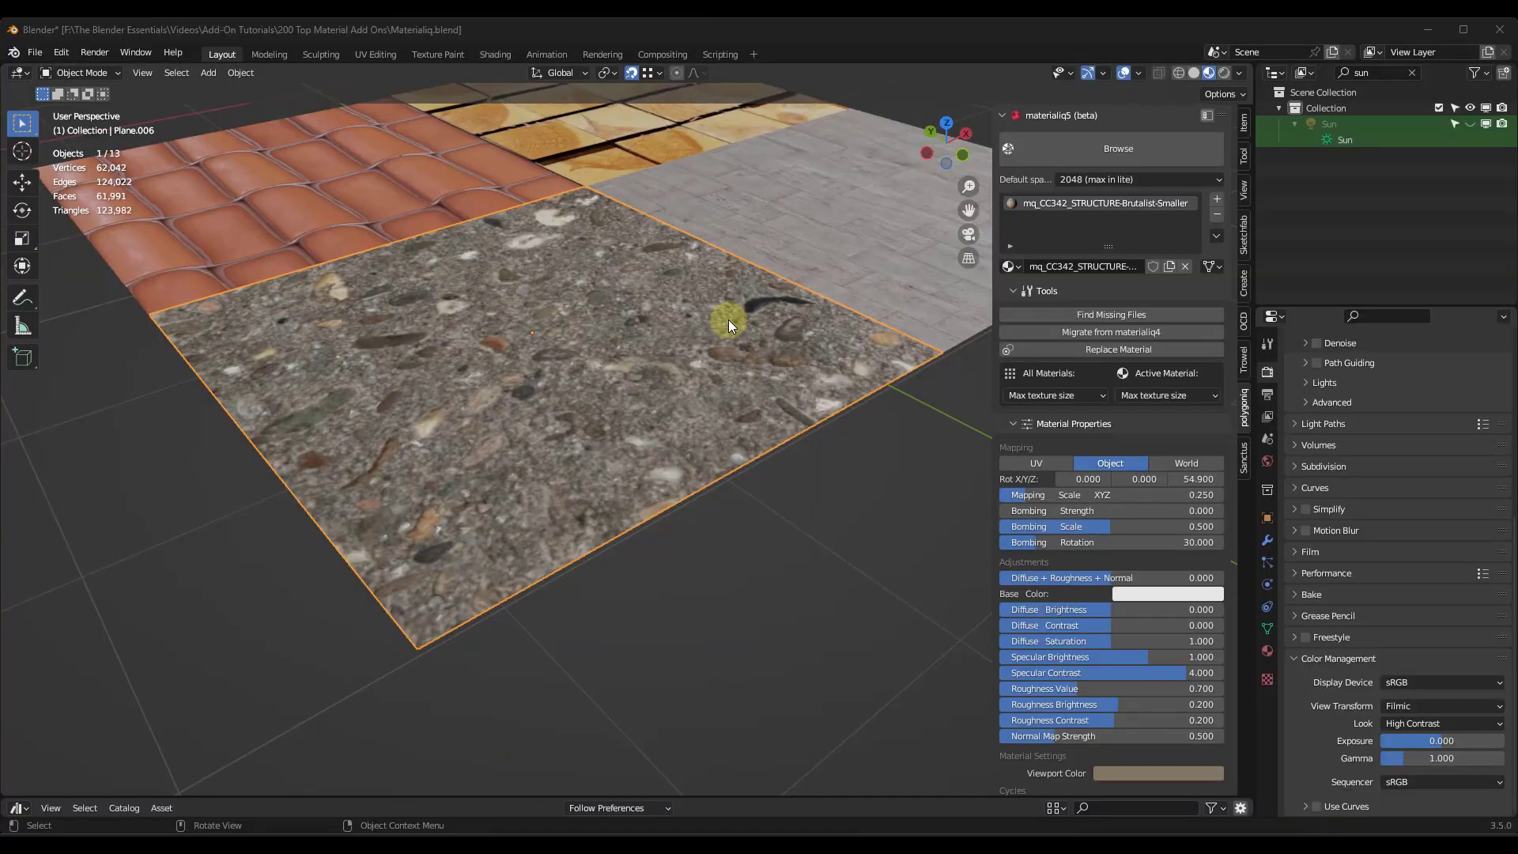
Switch to Blender and set the Brutalist concrete material's Mapping Scale to 2.000, Bombing Strength to 0.430 and Bombing Scale to 0.001.
shift+middle_drag(728, 316, 691, 424)
scroll(590, 476, up, 1)
shift+middle_drag(590, 476, 621, 438)
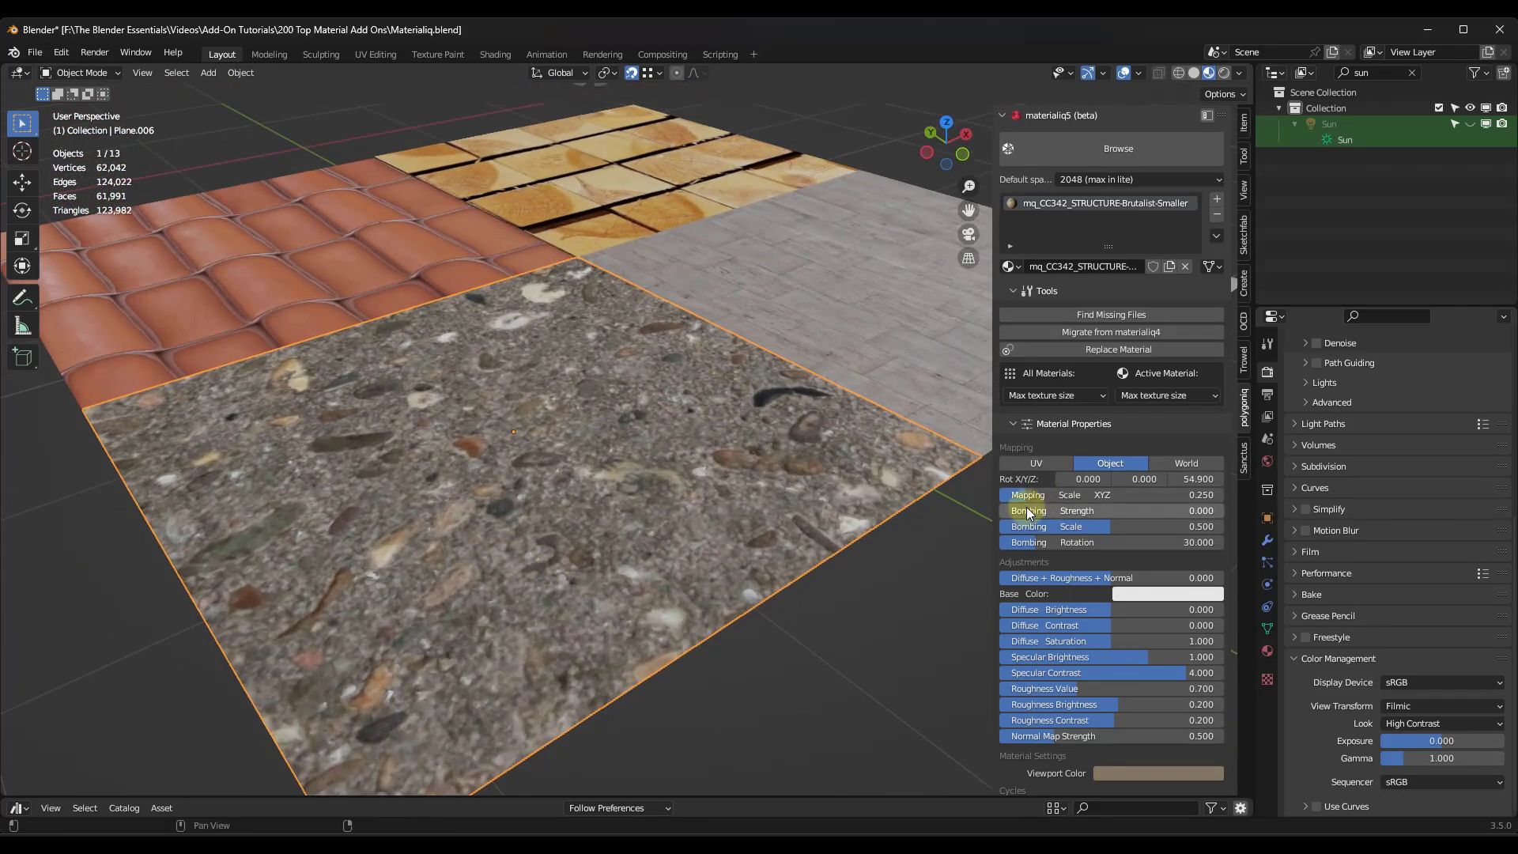
drag(1029, 497, 723, 530)
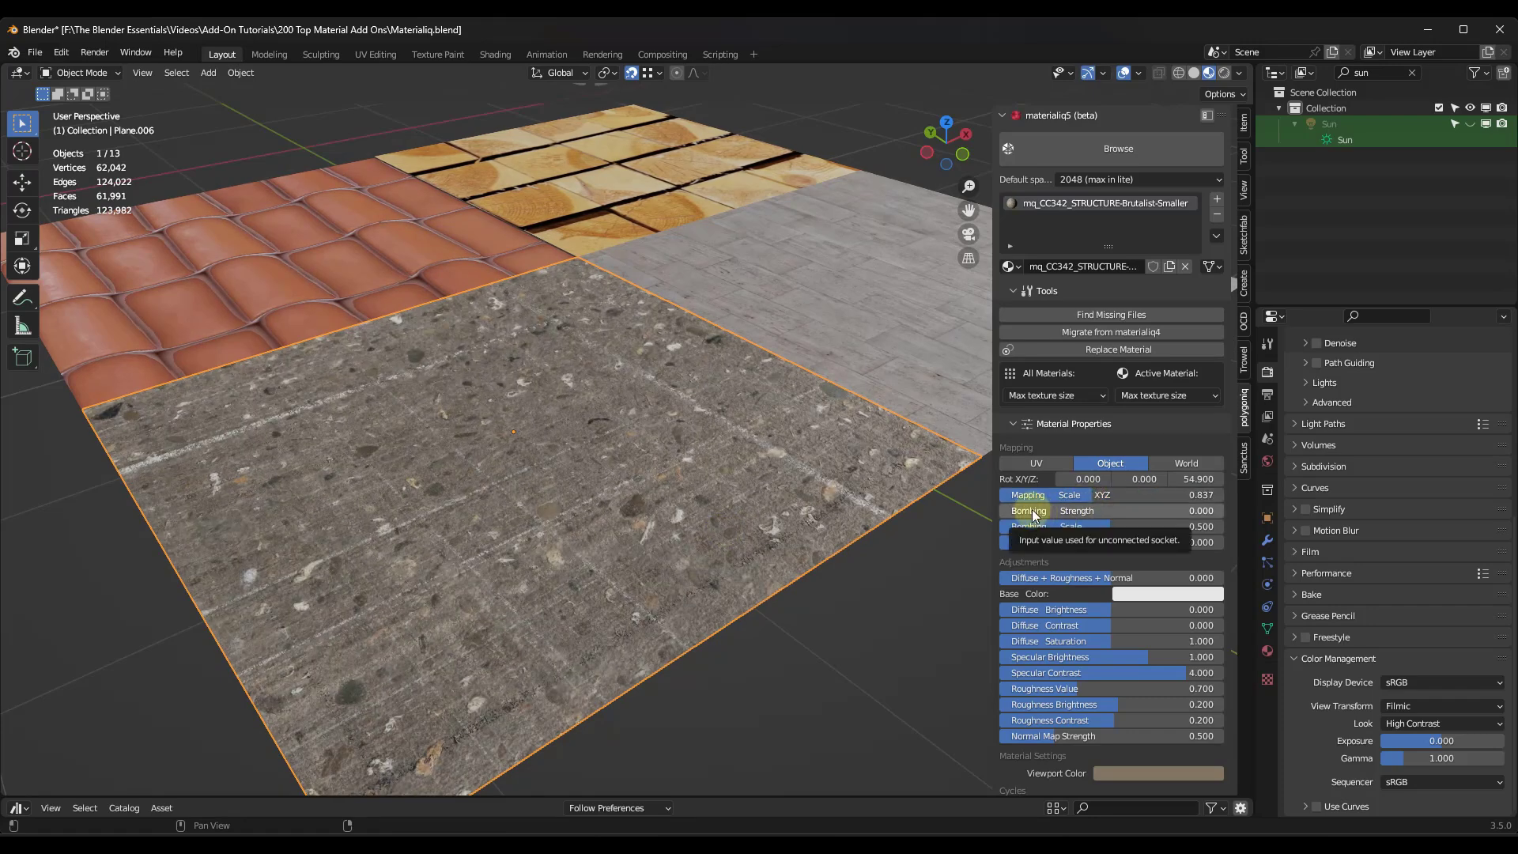
drag(1035, 516, 1218, 496)
drag(1111, 526, 938, 529)
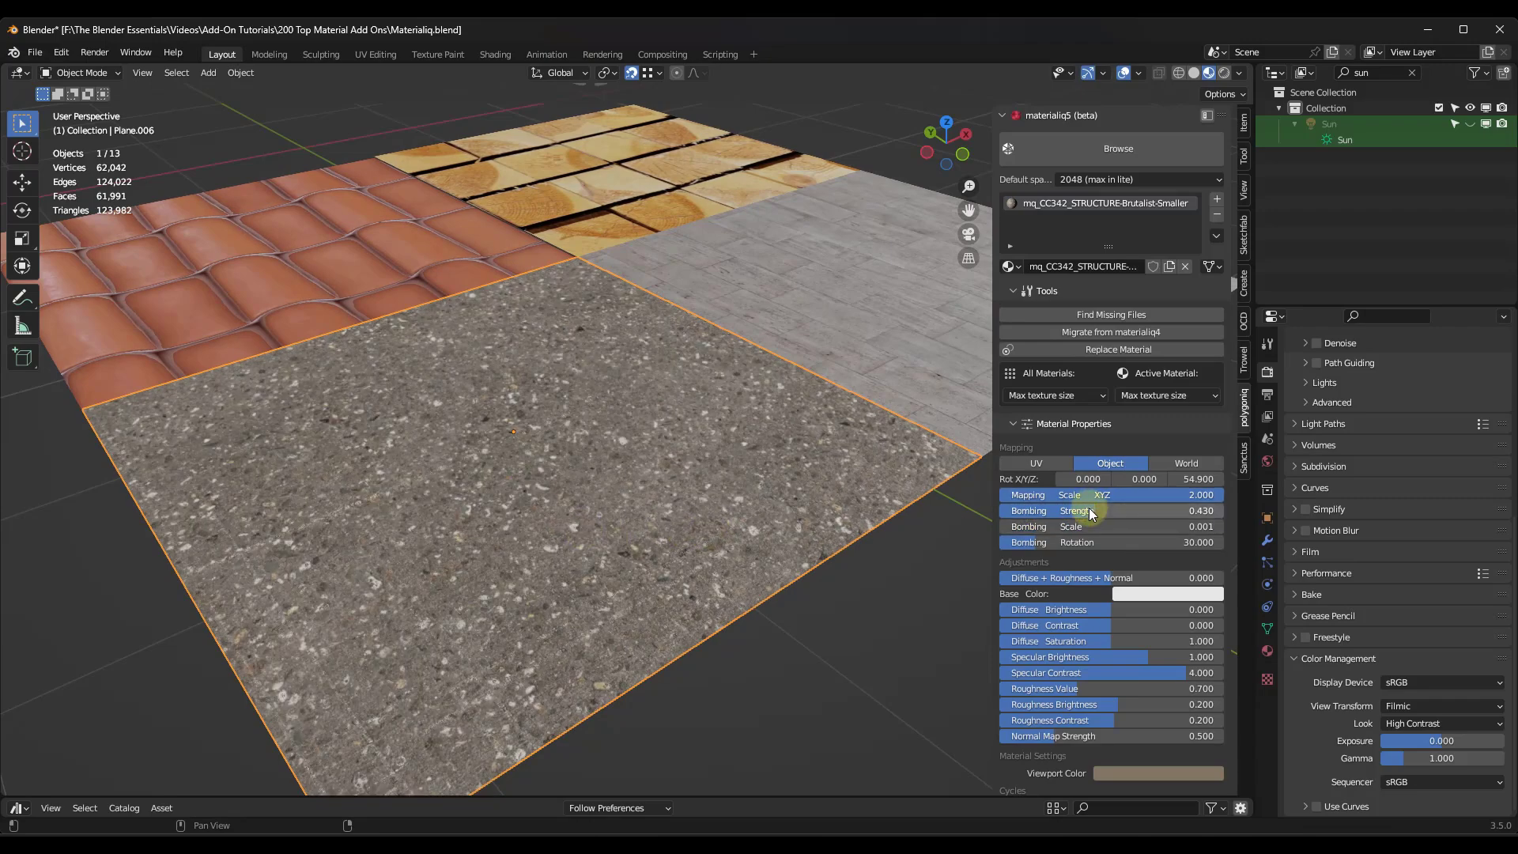
Set the Brutalist concrete material's Bombing Scale to 0.445 and Bombing Strength to 0.528 after trying zero strength.
drag(1092, 510, 453, 433)
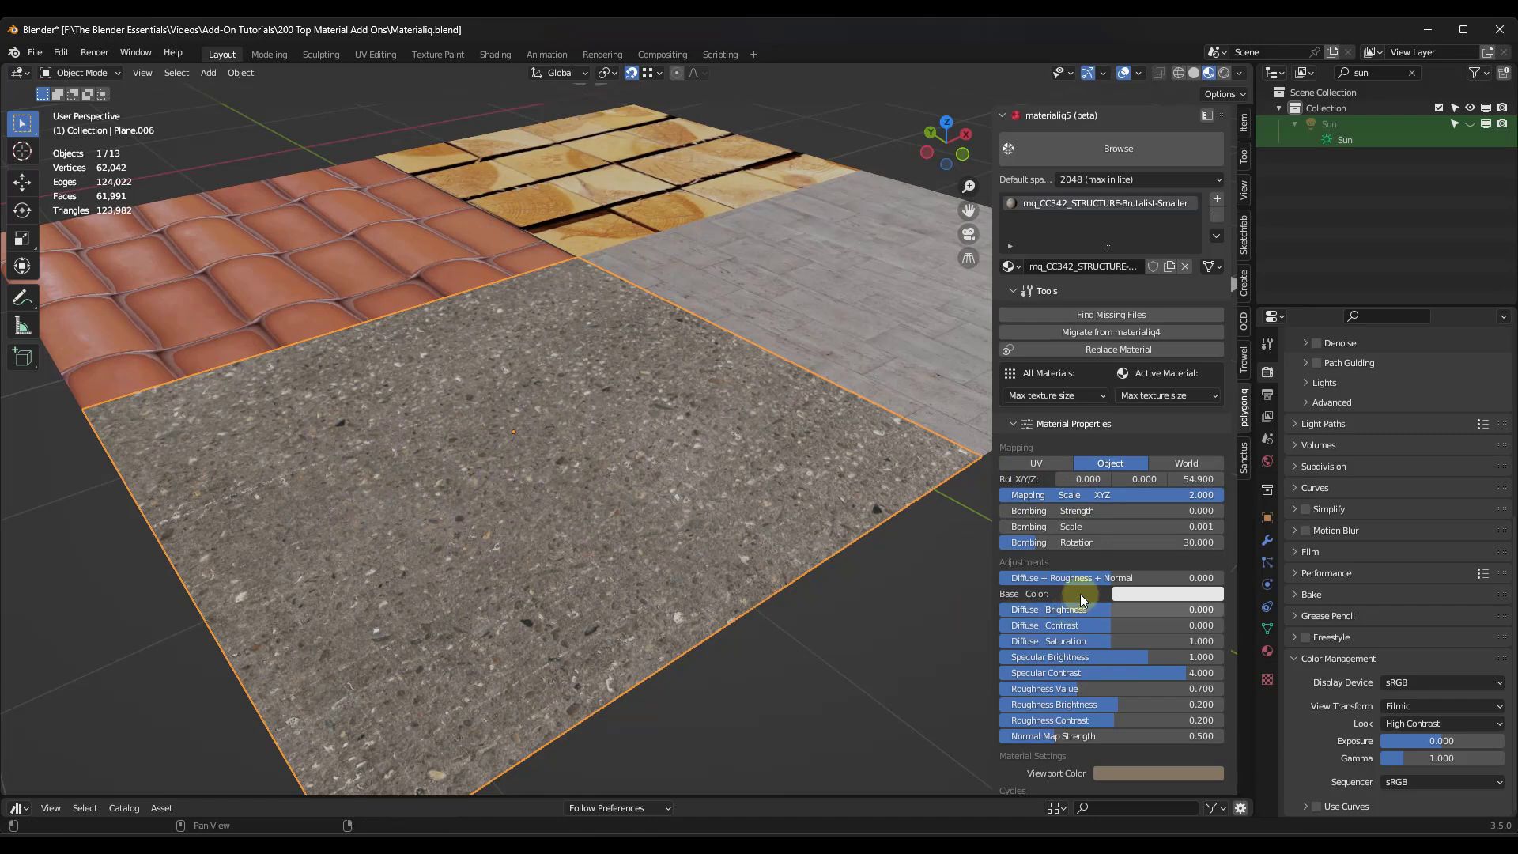
drag(1049, 527, 691, 530)
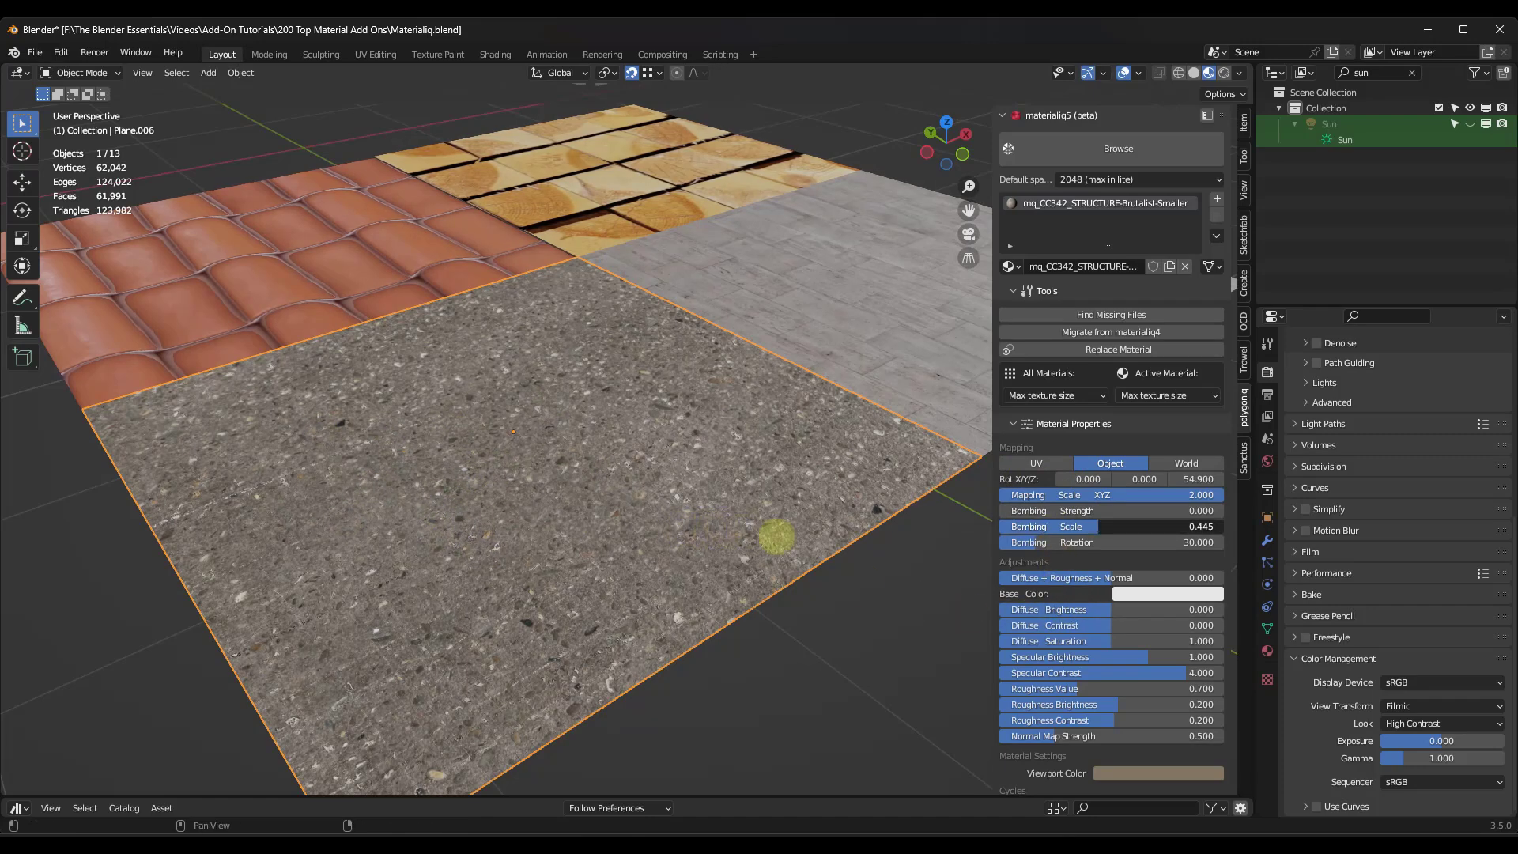
drag(1078, 511, 968, 495)
middle_drag(673, 525, 590, 524)
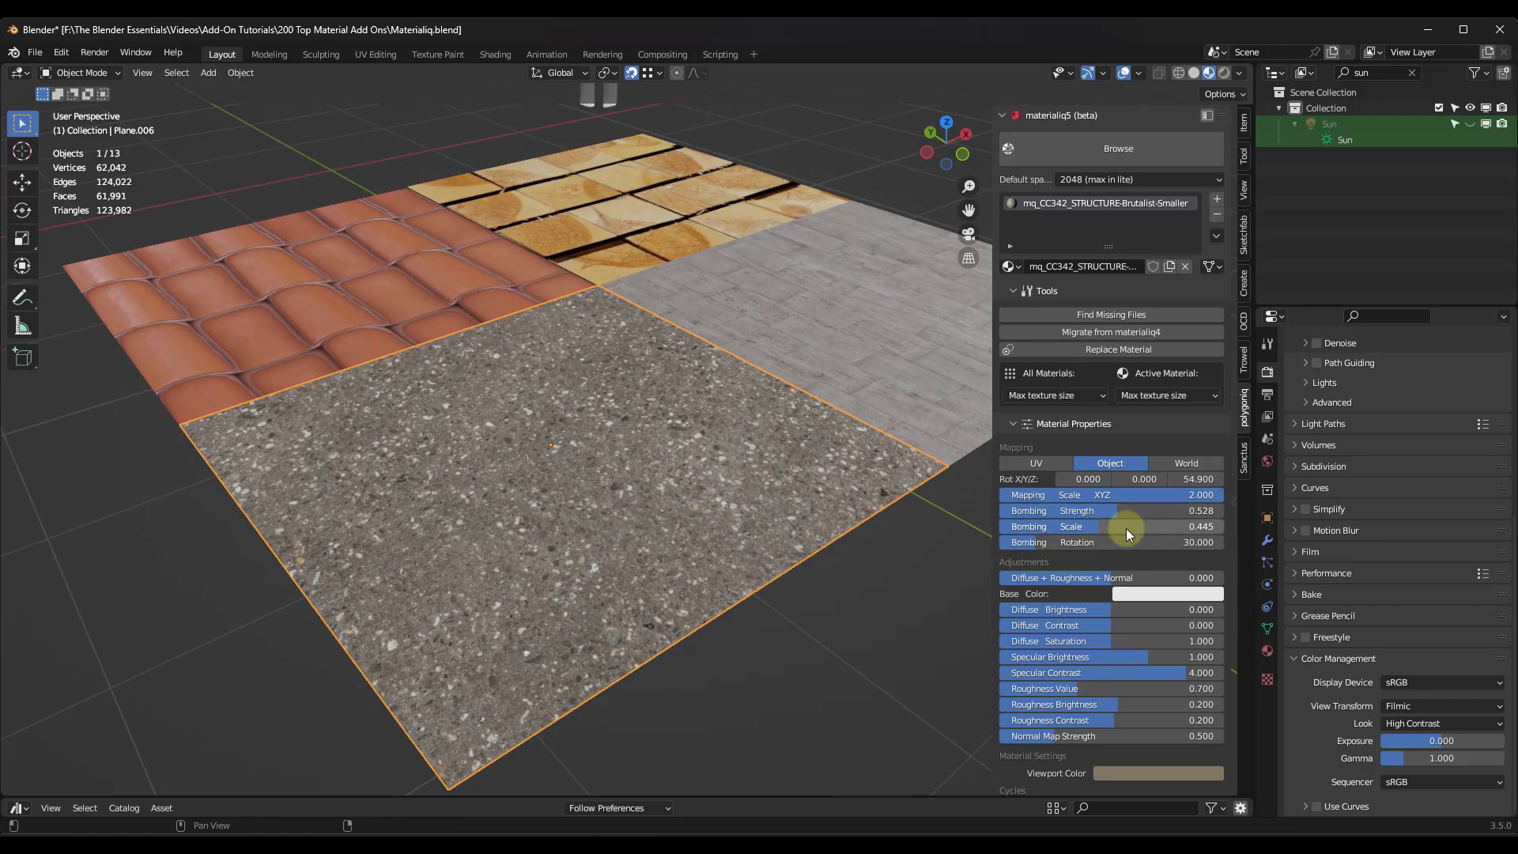
Add displacement to the ceramic roof tile plane with Subdivision Surface Modifier, Displacement Modifier and Adaptive Subdivision enabled.
scroll(1126, 529, down, 8)
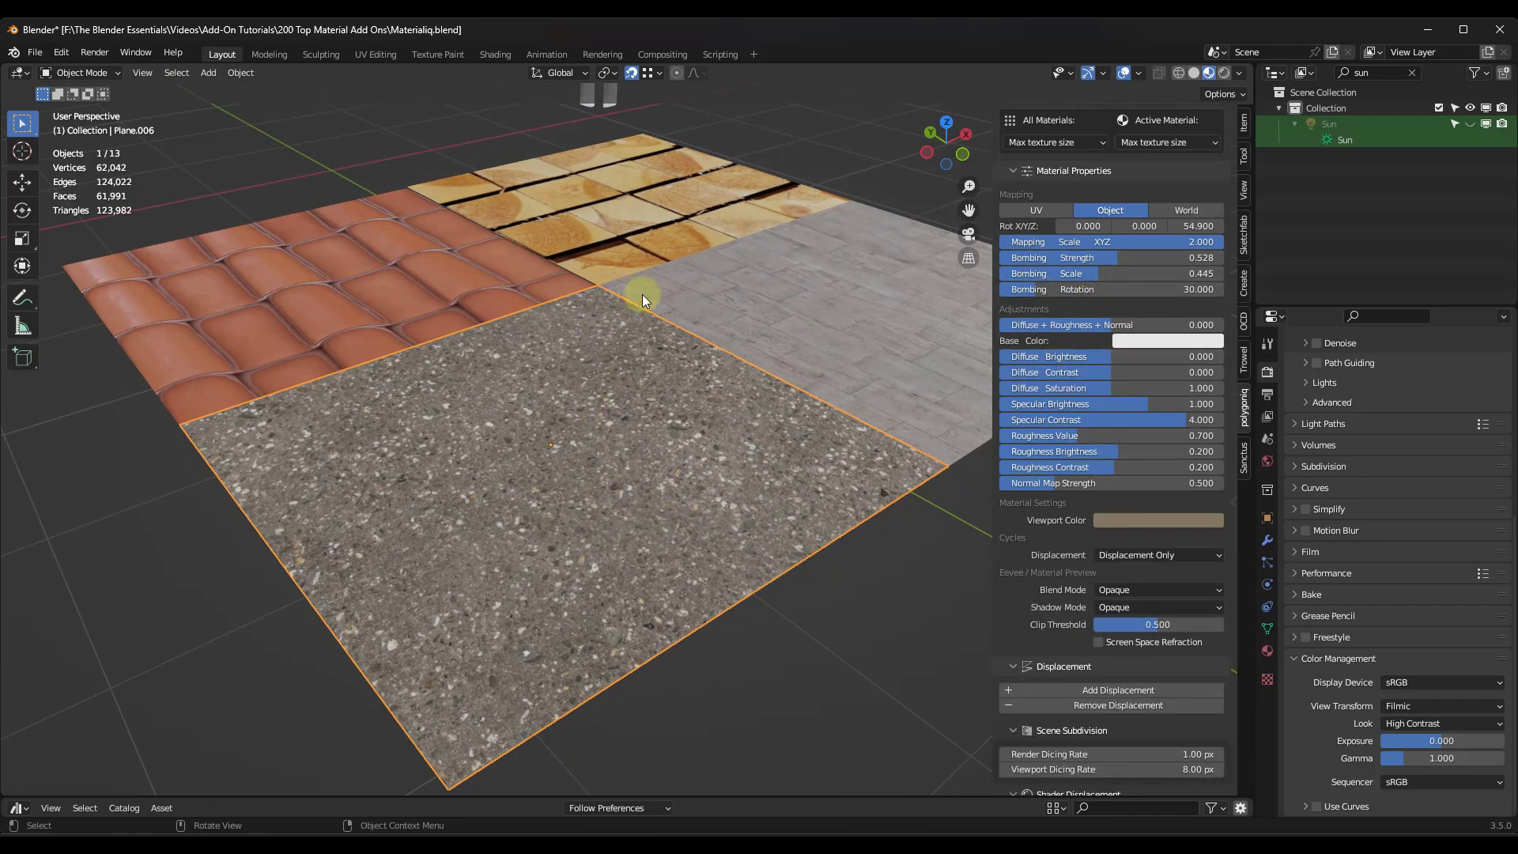
middle_drag(642, 294, 444, 239)
click(221, 264)
scroll(253, 245, up, 3)
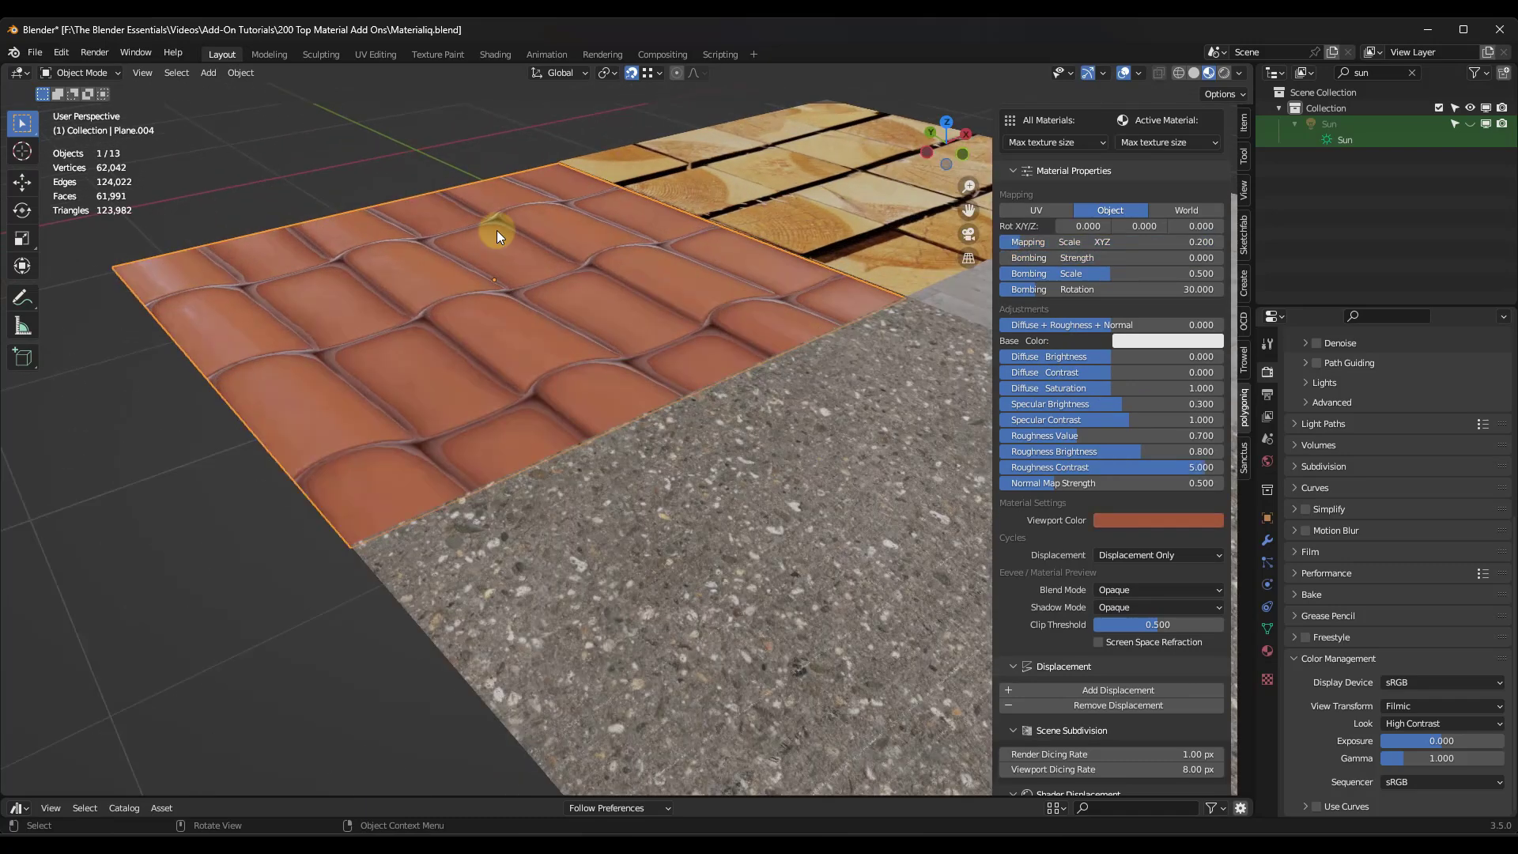
scroll(664, 299, up, 2)
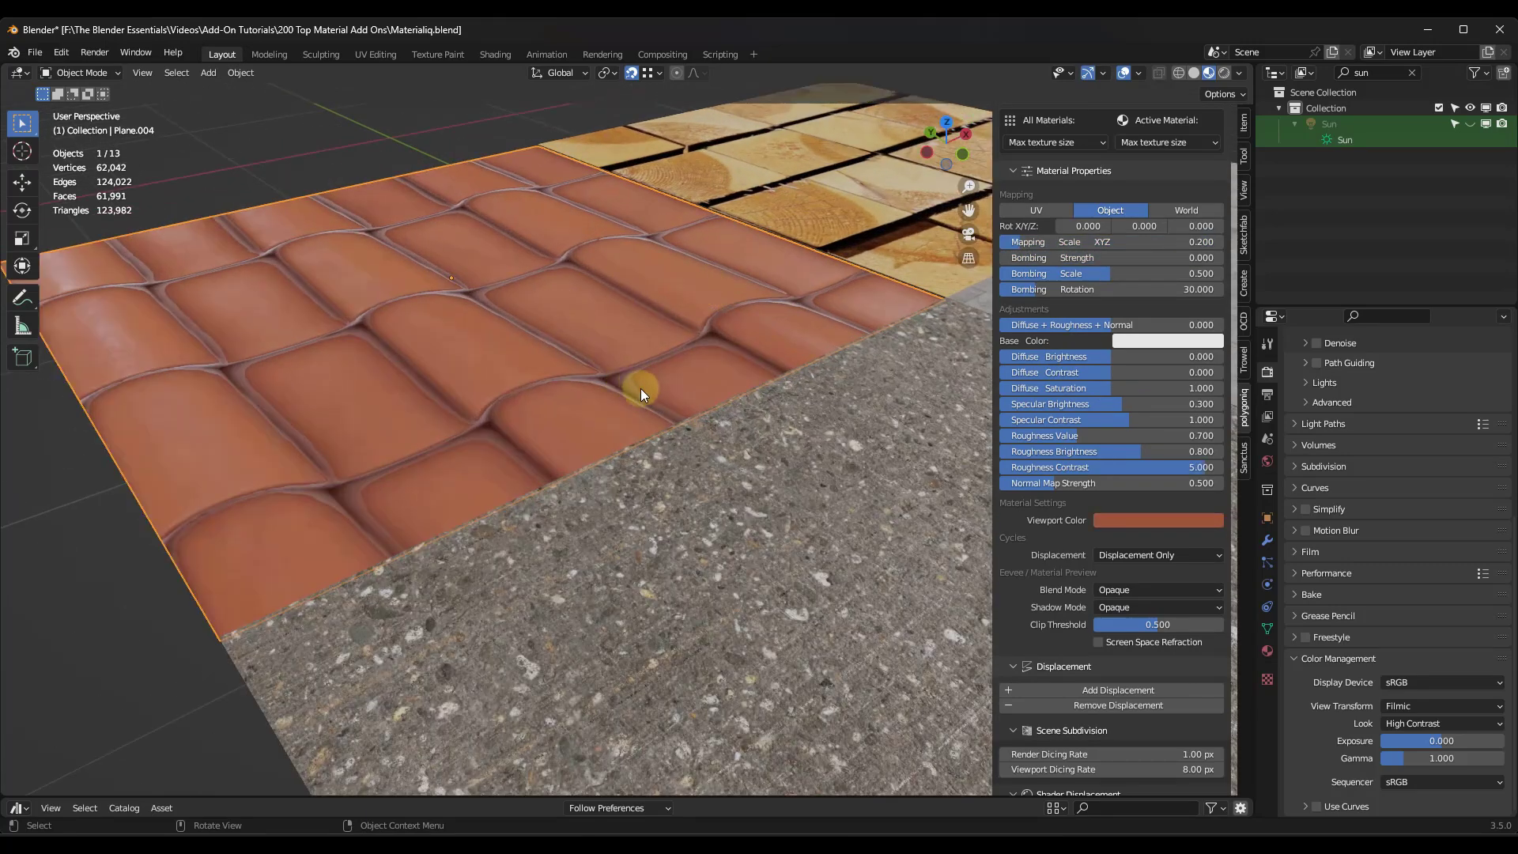
scroll(1089, 555, down, 1)
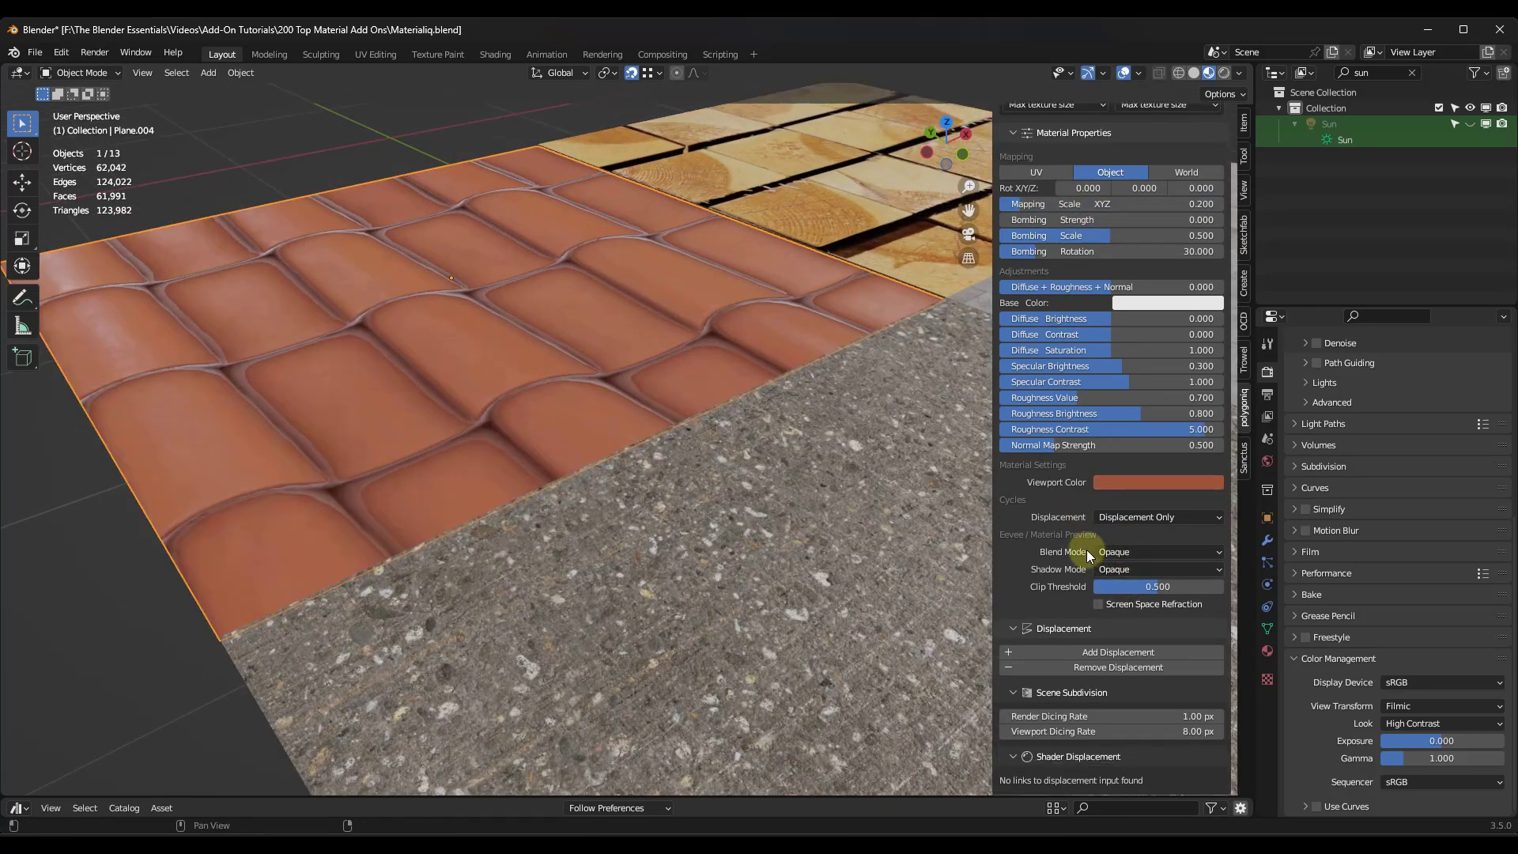
click(1120, 654)
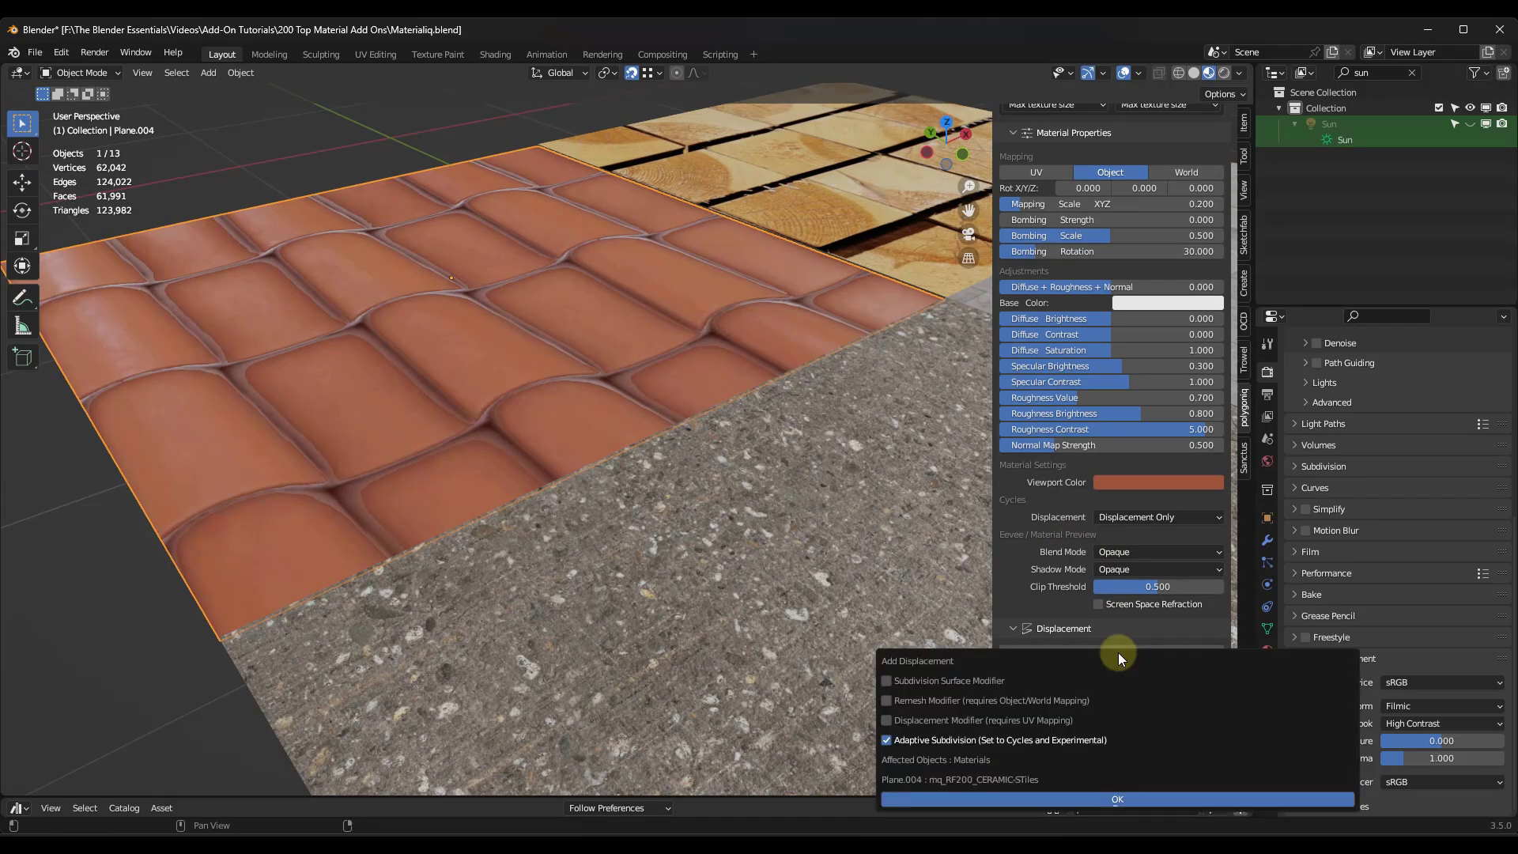
click(929, 683)
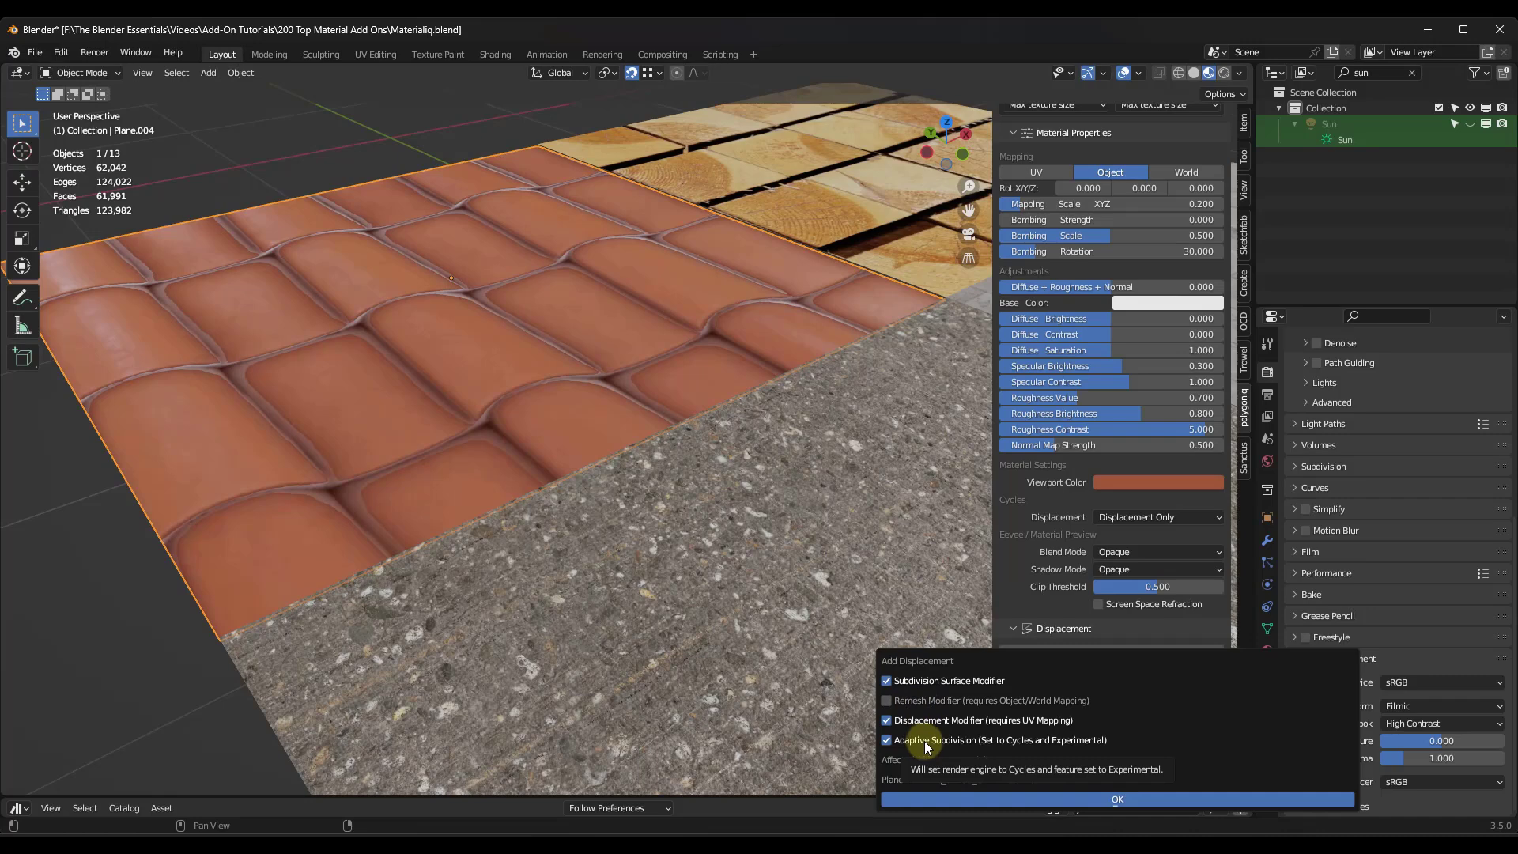
click(1117, 800)
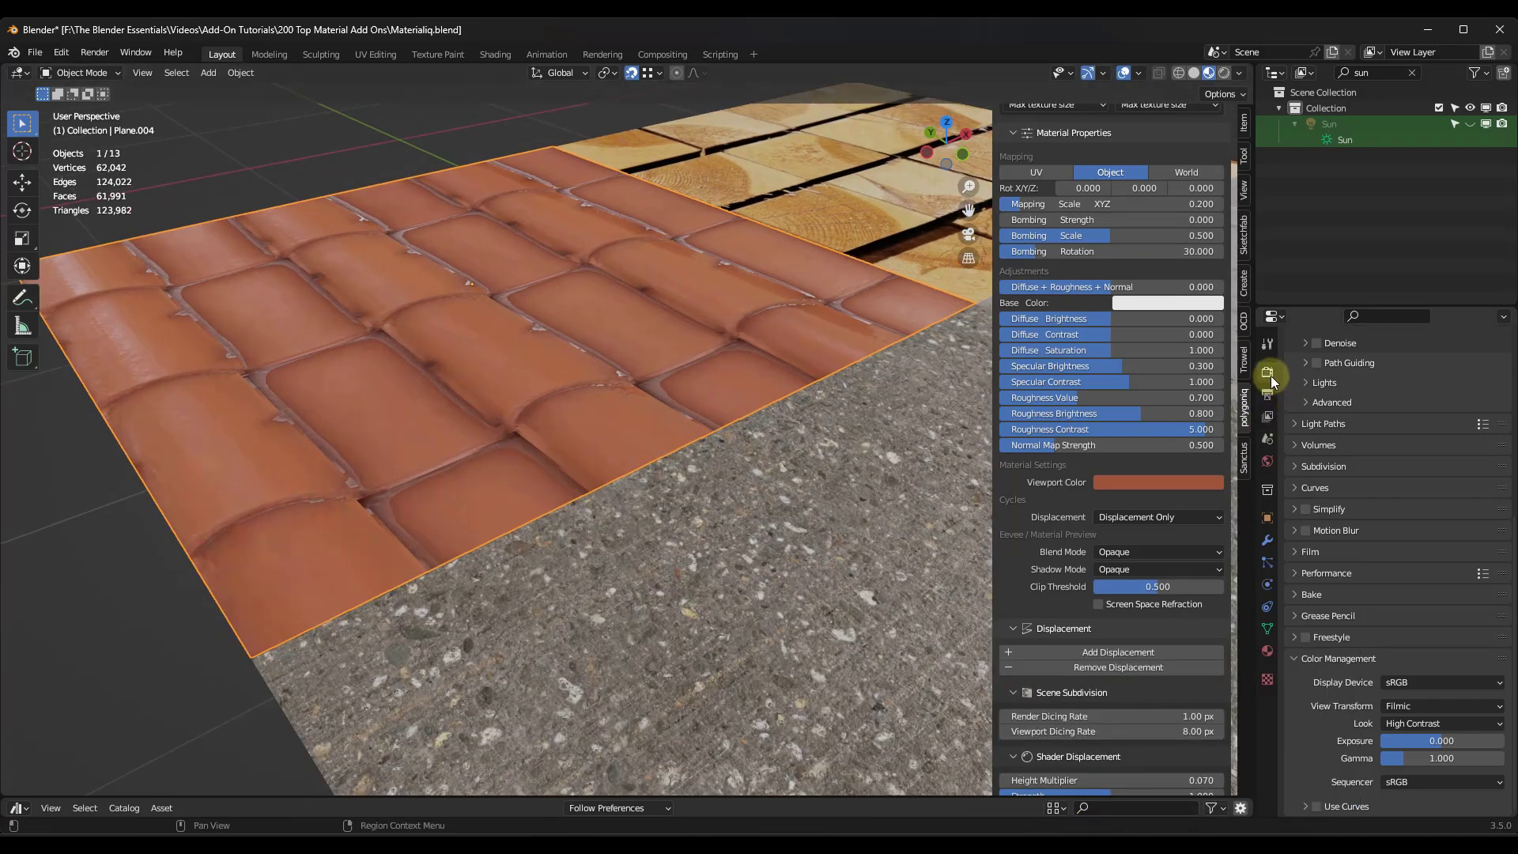
Check the scene's render engine and feature set, and preview the displaced roof tiles in Rendered viewport shading.
scroll(1368, 399, up, 8)
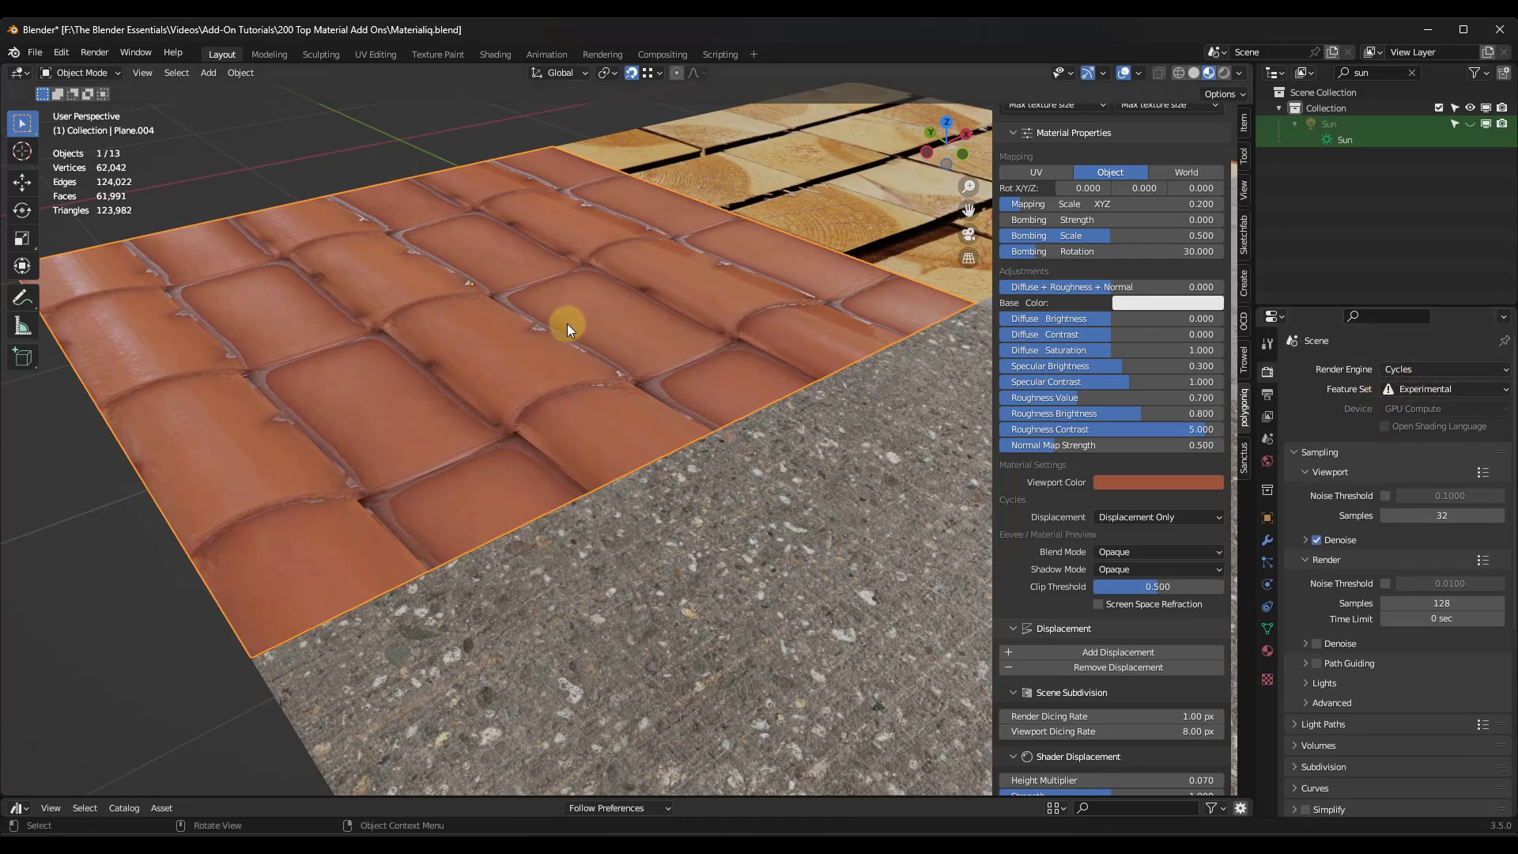
scroll(550, 305, down, 2)
scroll(373, 212, up, 2)
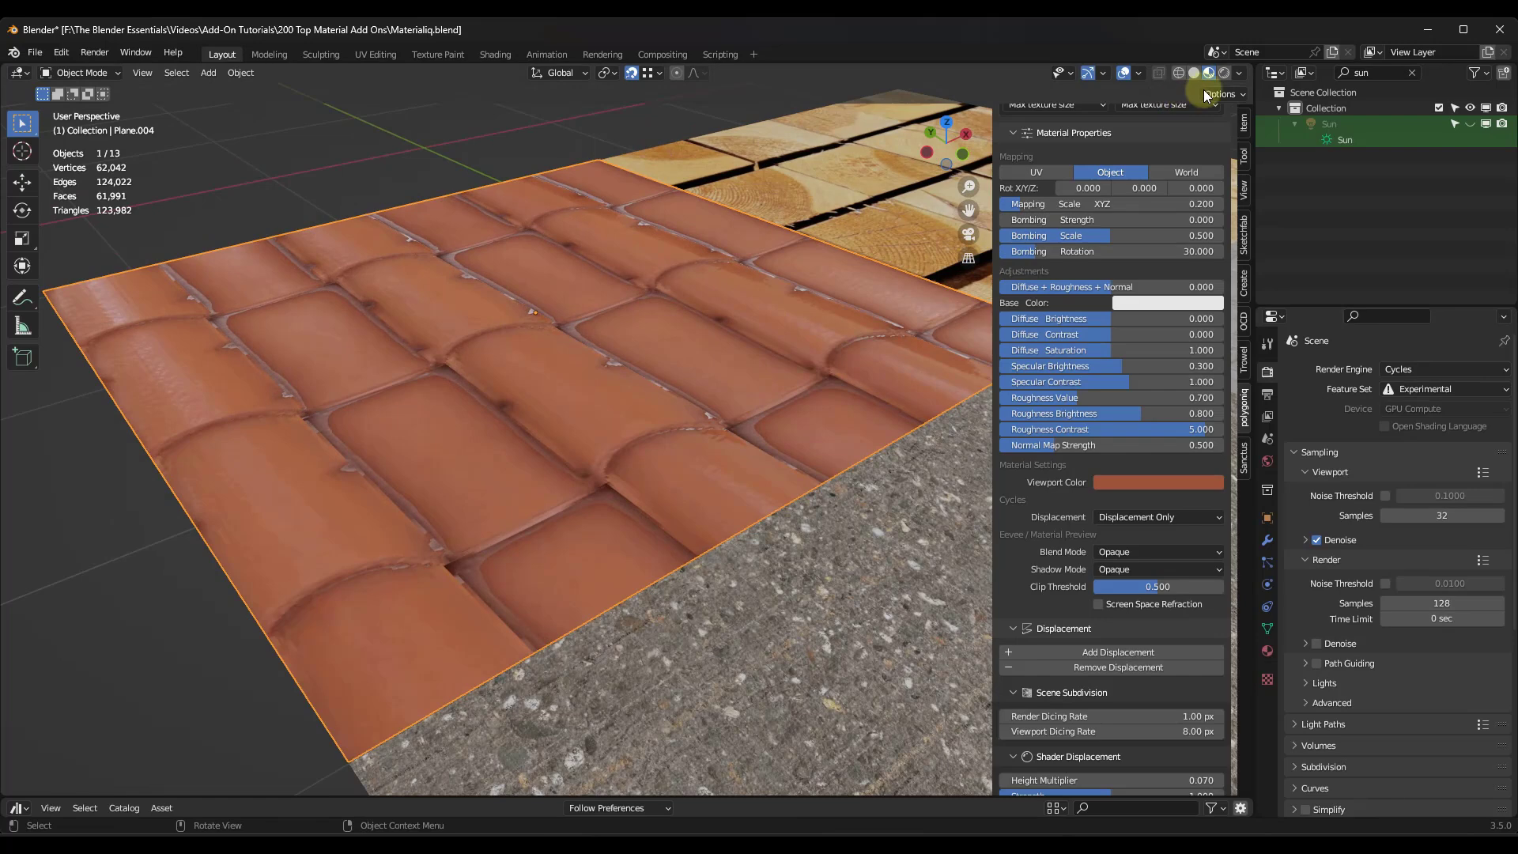
click(1226, 75)
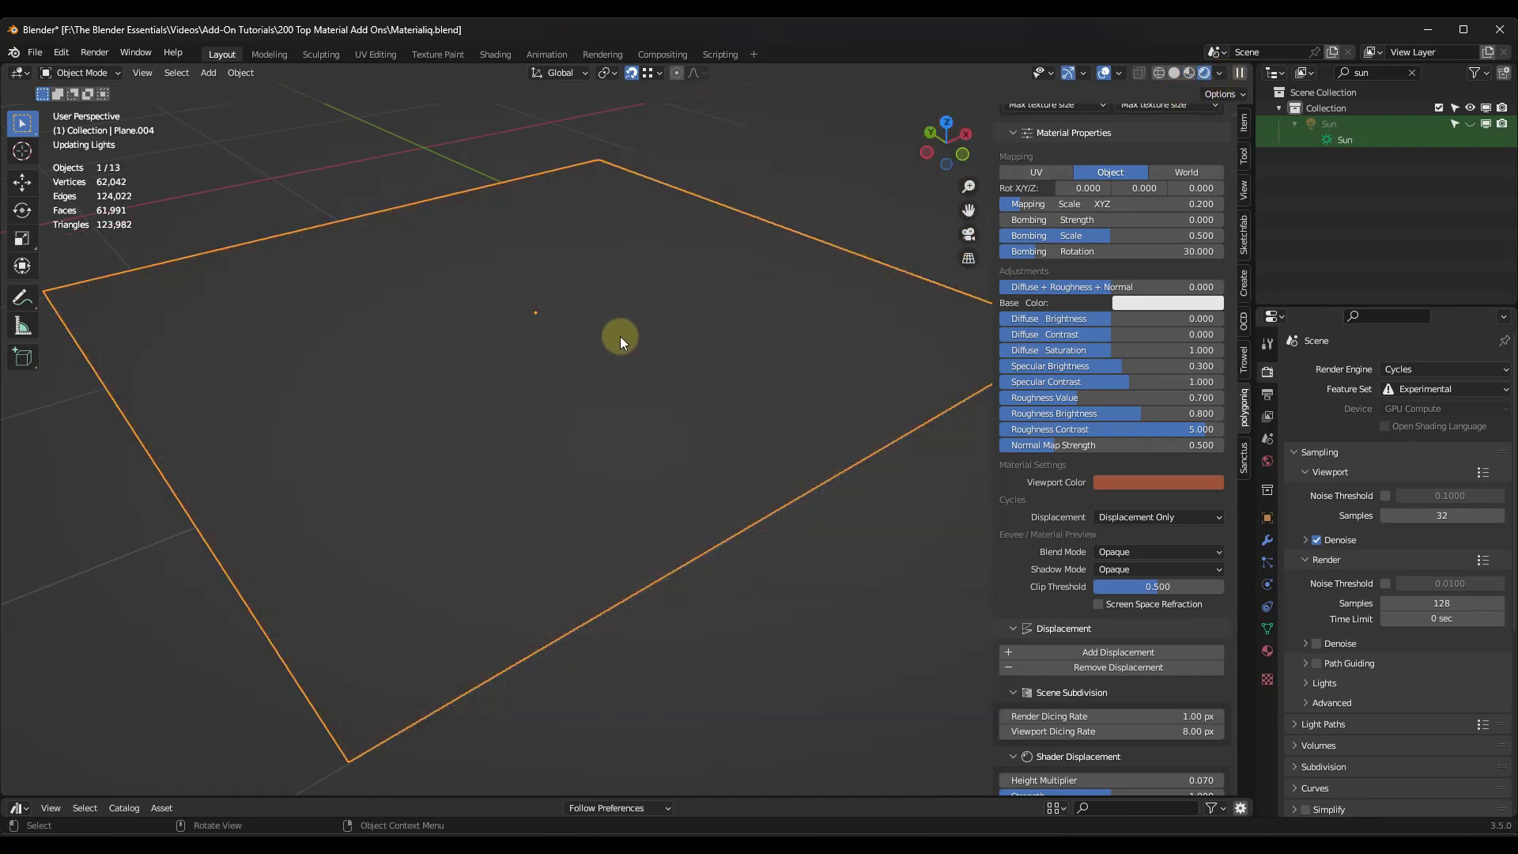
scroll(482, 330, down, 2)
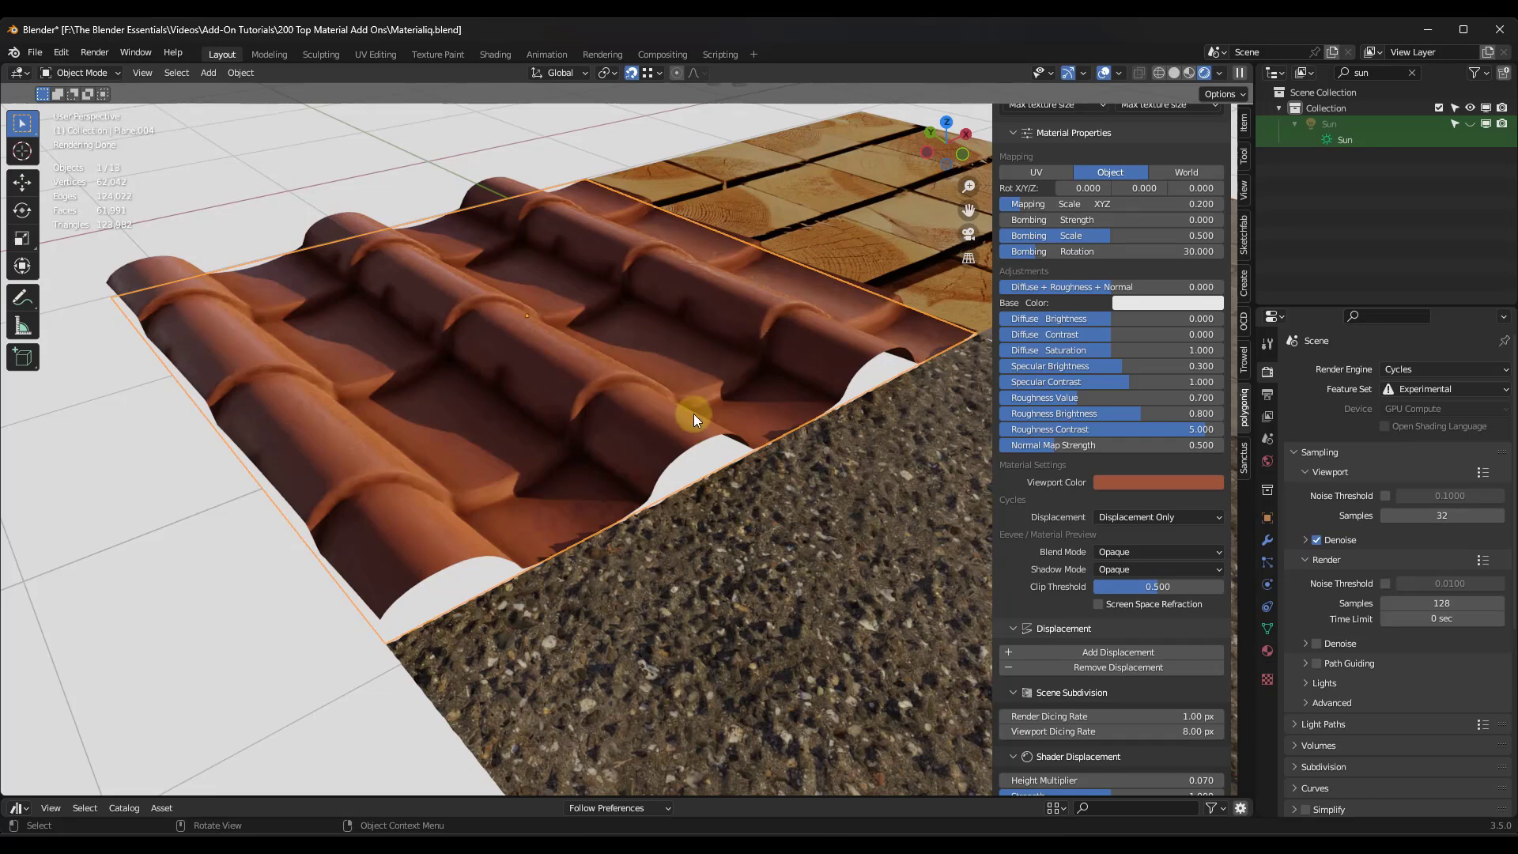
scroll(1126, 553, down, 1)
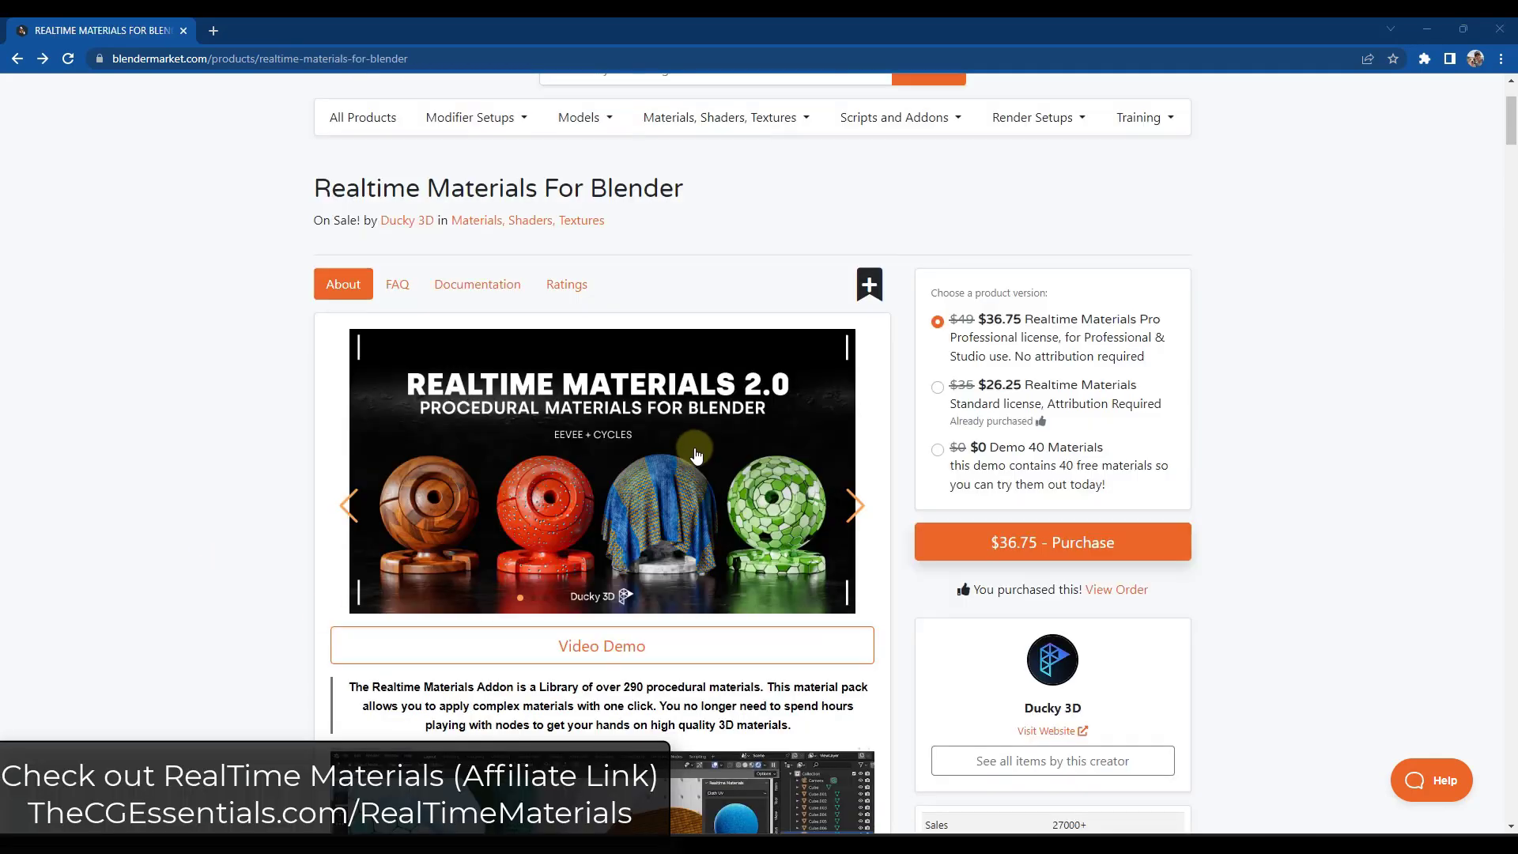
Switch to the Realtime Materials product page on Blender Market and look over its creator's Ducky 3D YouTube channel.
scroll(696, 452, down, 1)
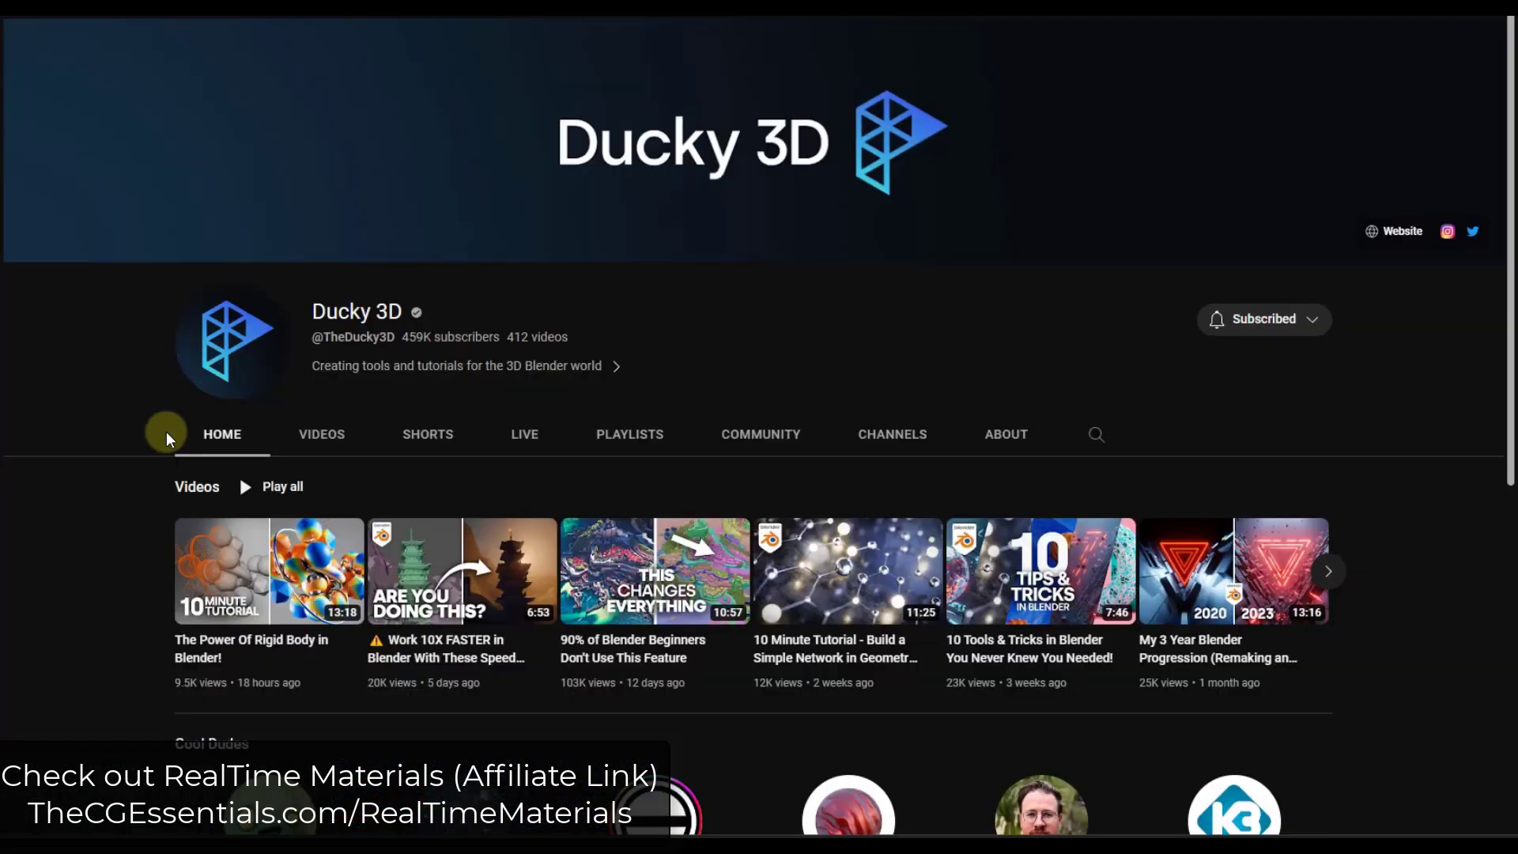
scroll(458, 245, down, 2)
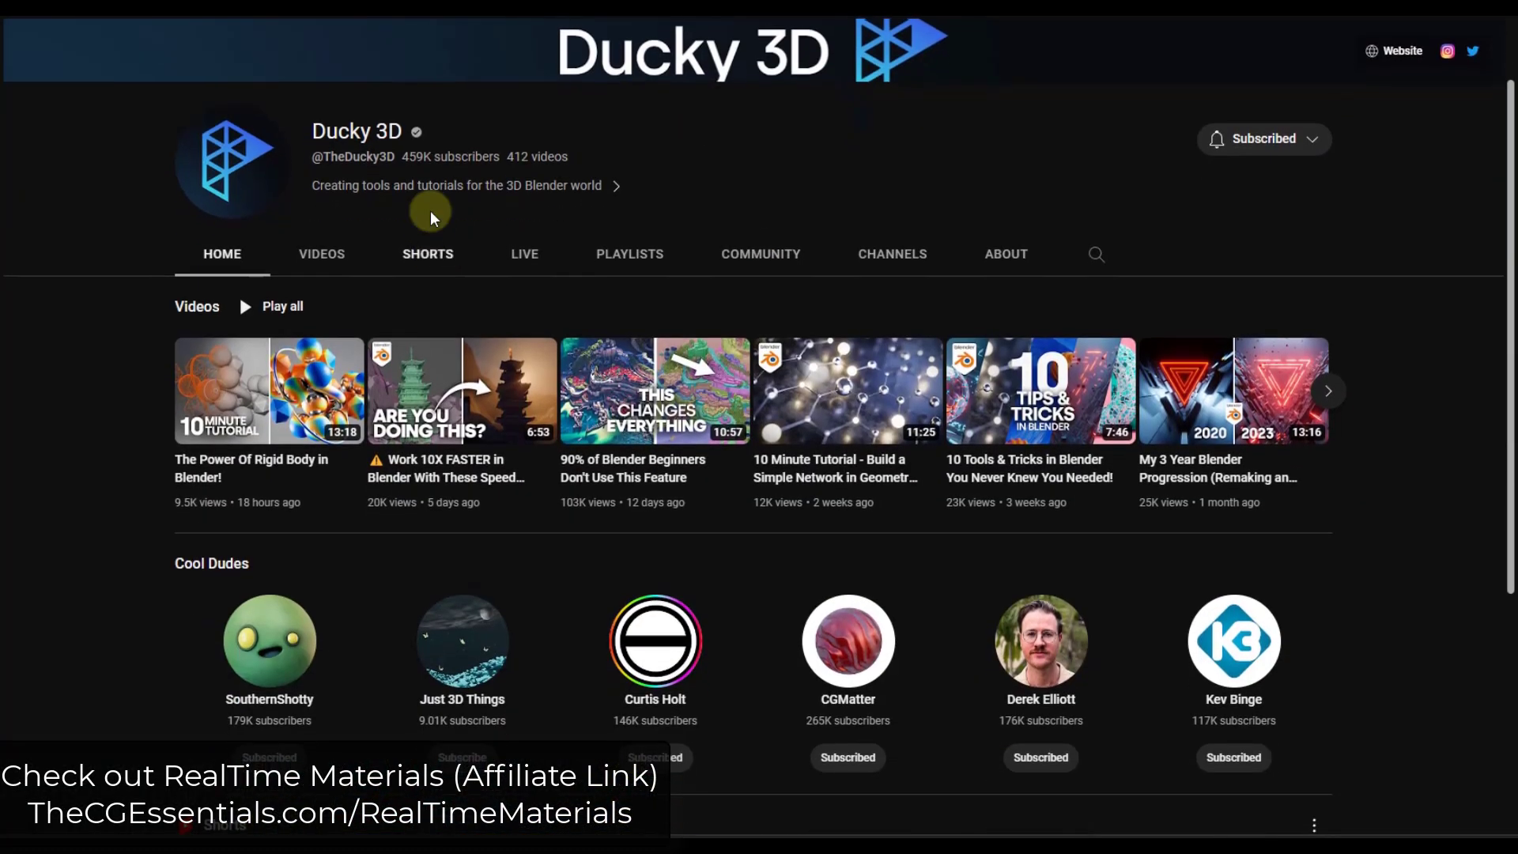
scroll(406, 169, down, 1)
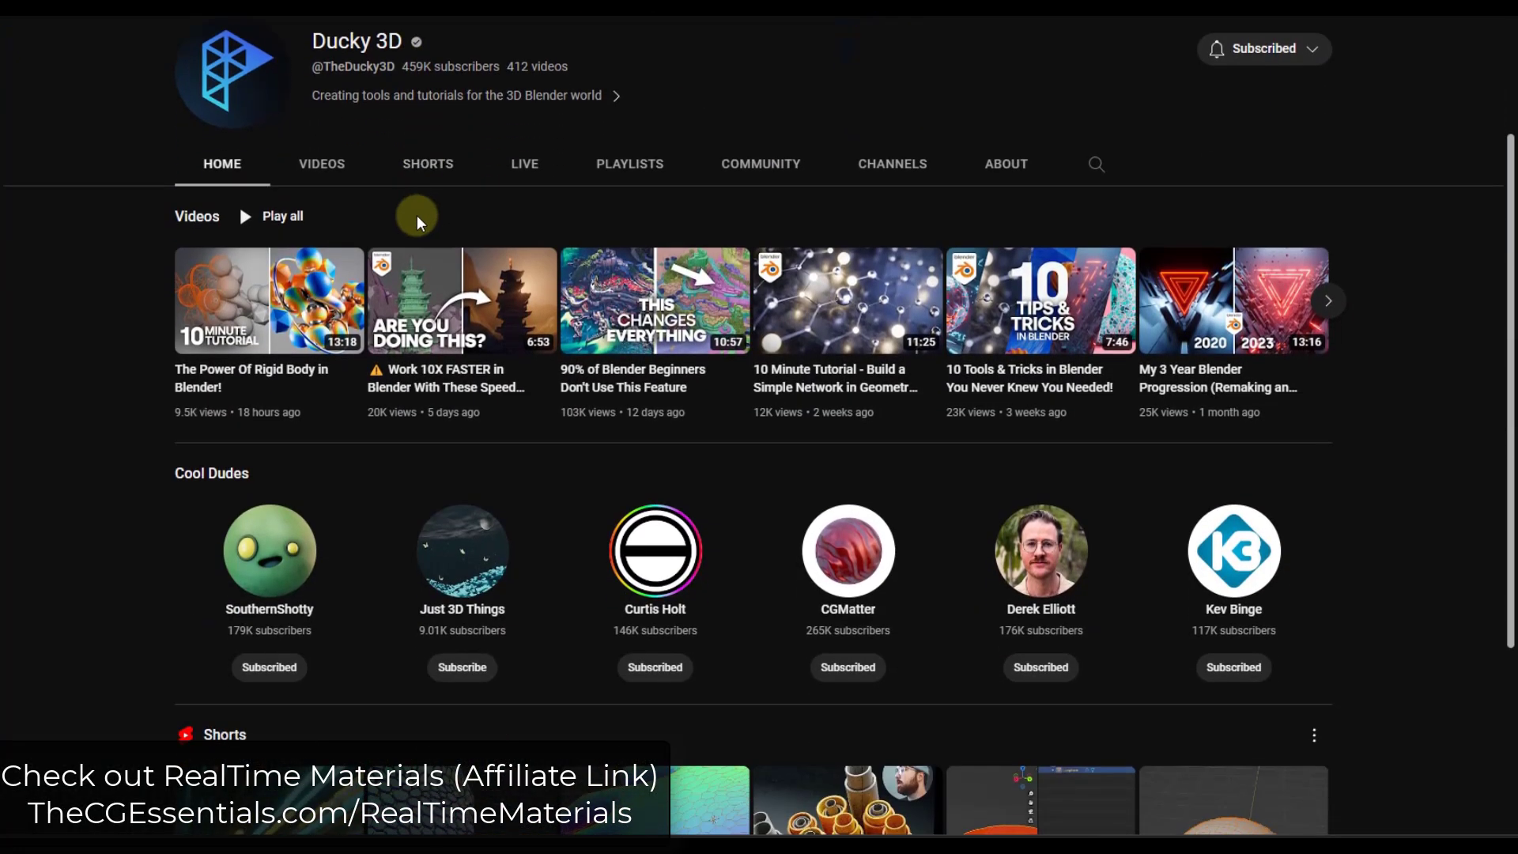
scroll(594, 388, up, 1)
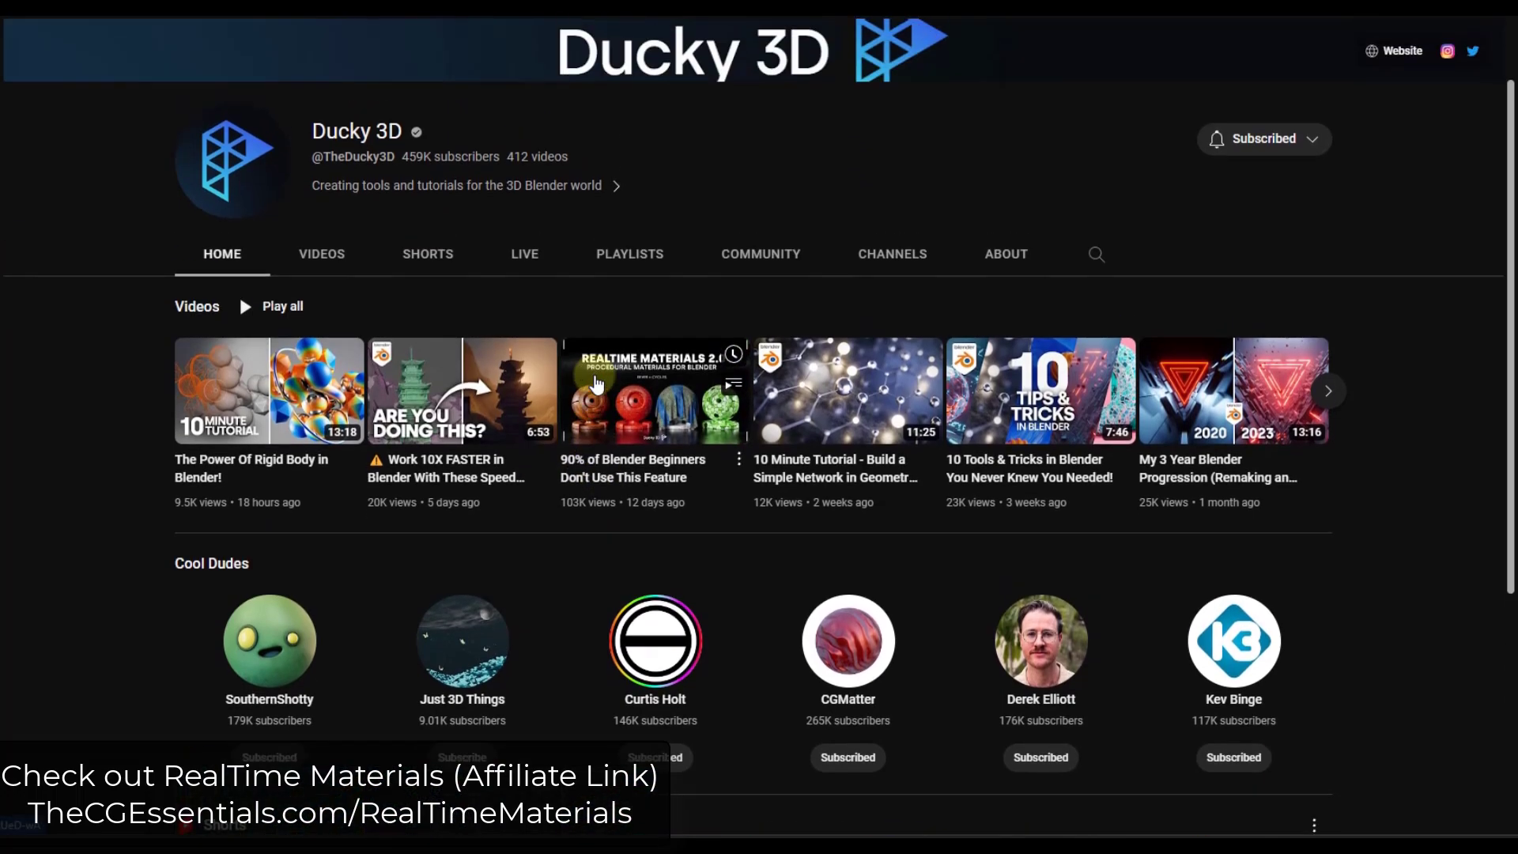
scroll(463, 384, down, 4)
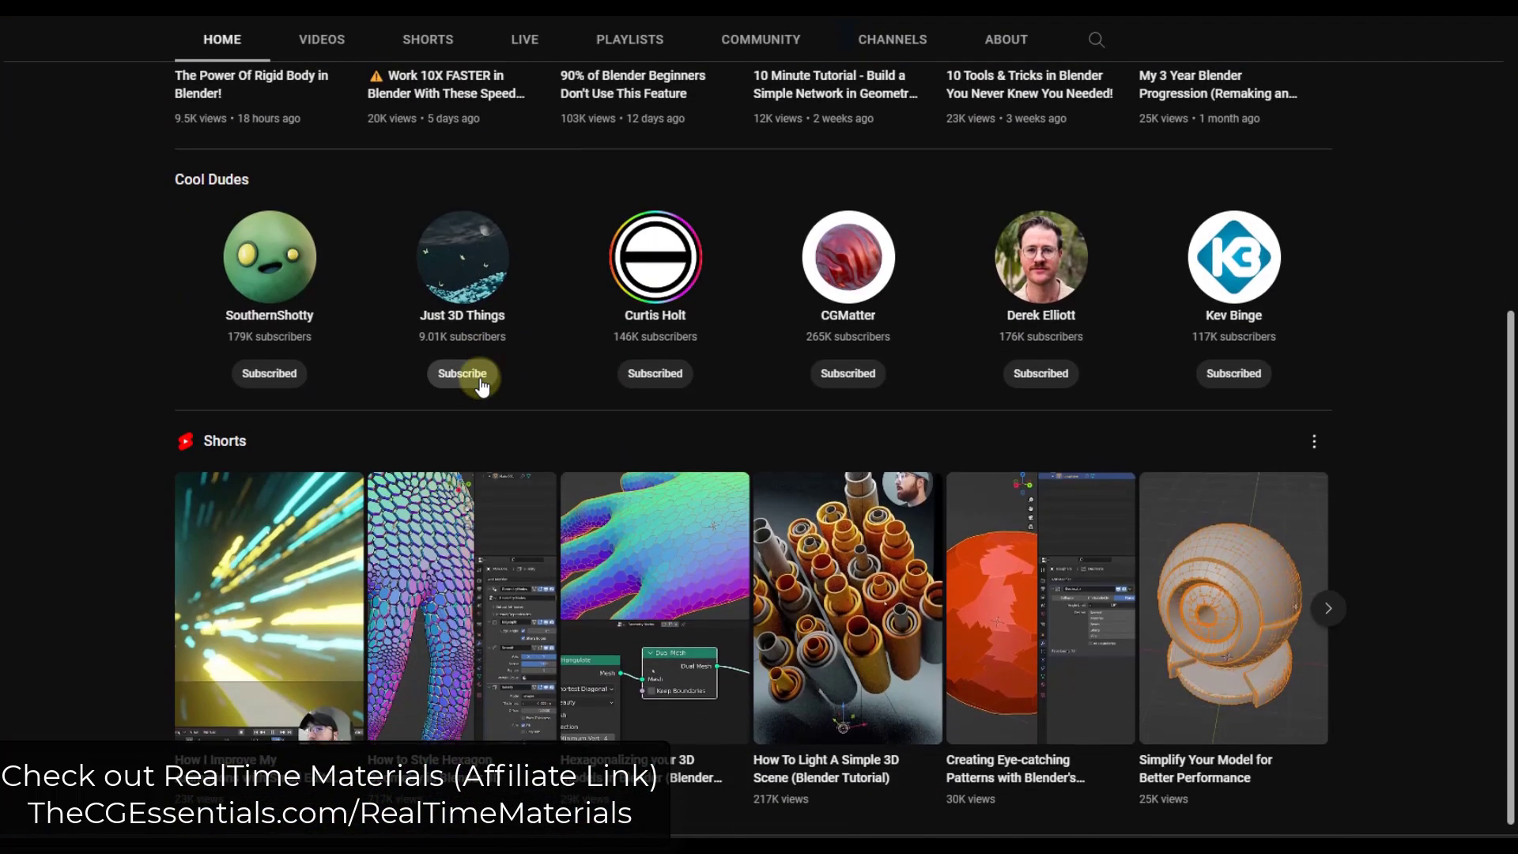
scroll(598, 325, up, 6)
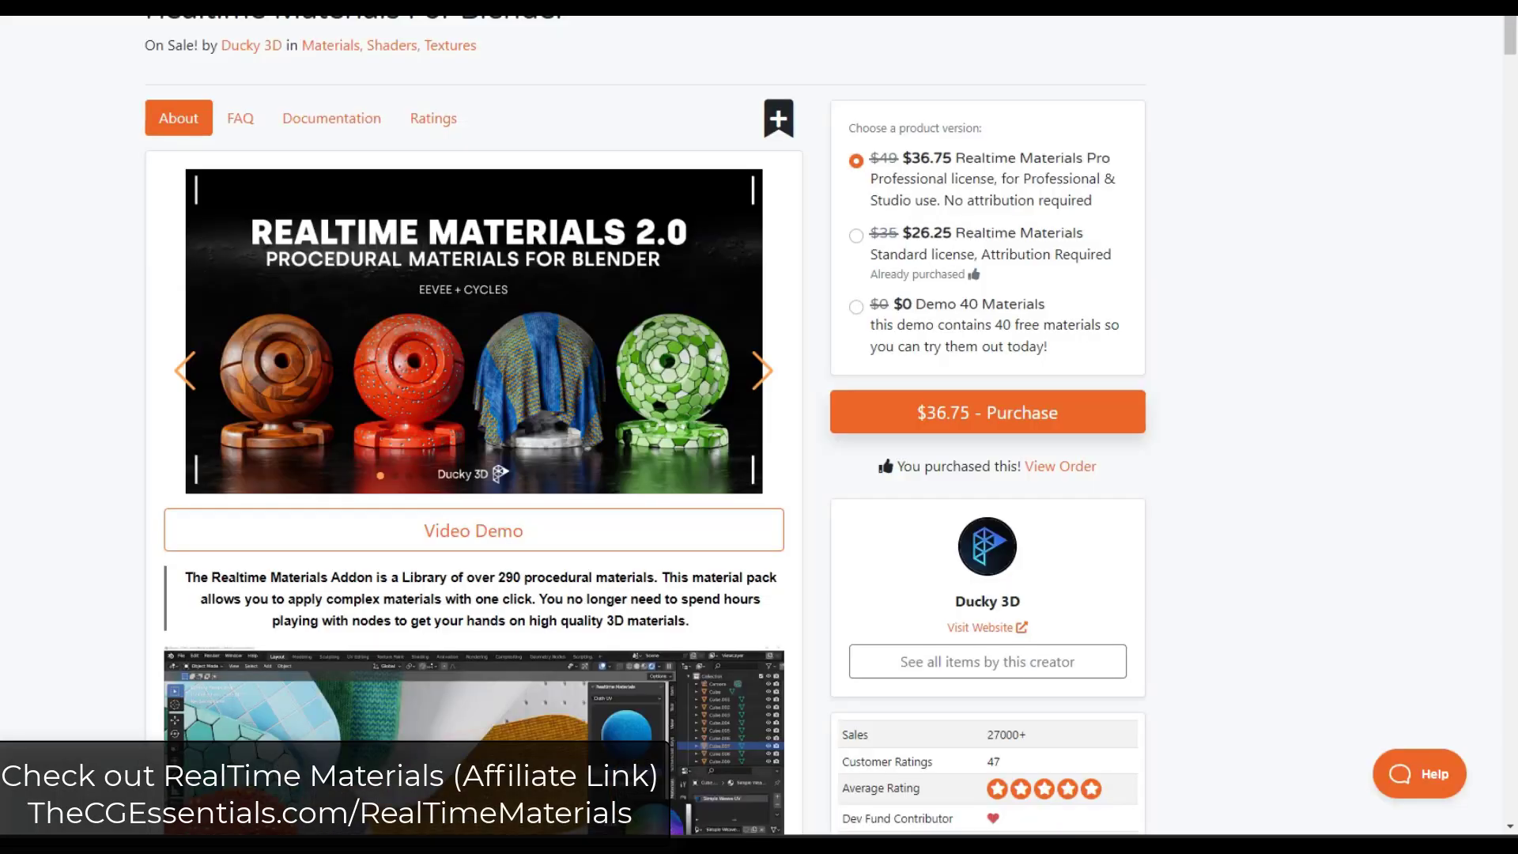
Examine the Realtime Materials page's material library overview, Eevee and Cycles compatibility, pattern, roughness and color controls, and Cloth and Hexagon categories.
scroll(207, 370, down, 3)
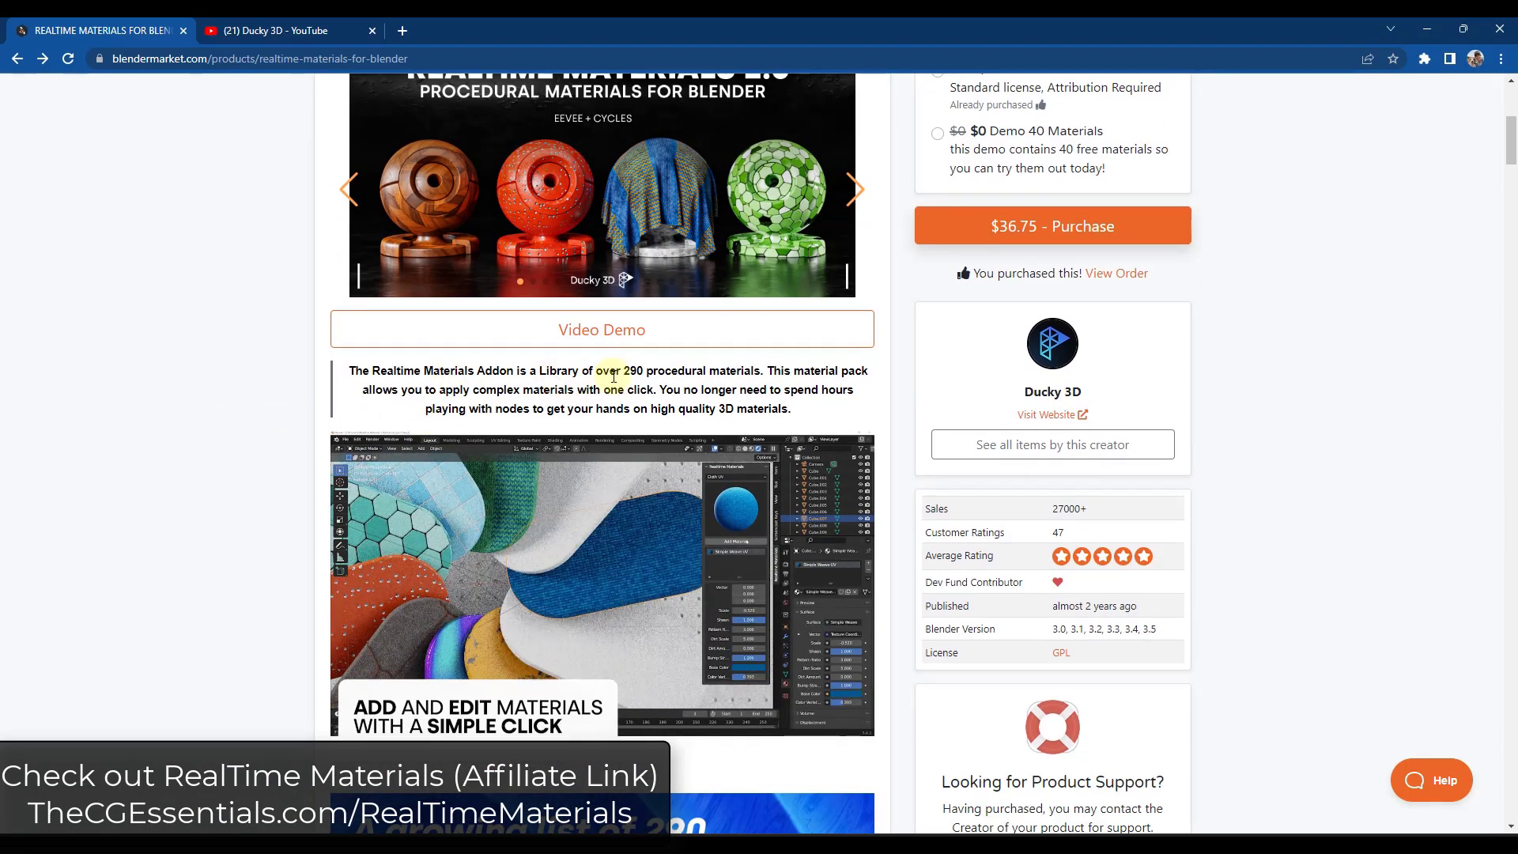
scroll(615, 355, down, 2)
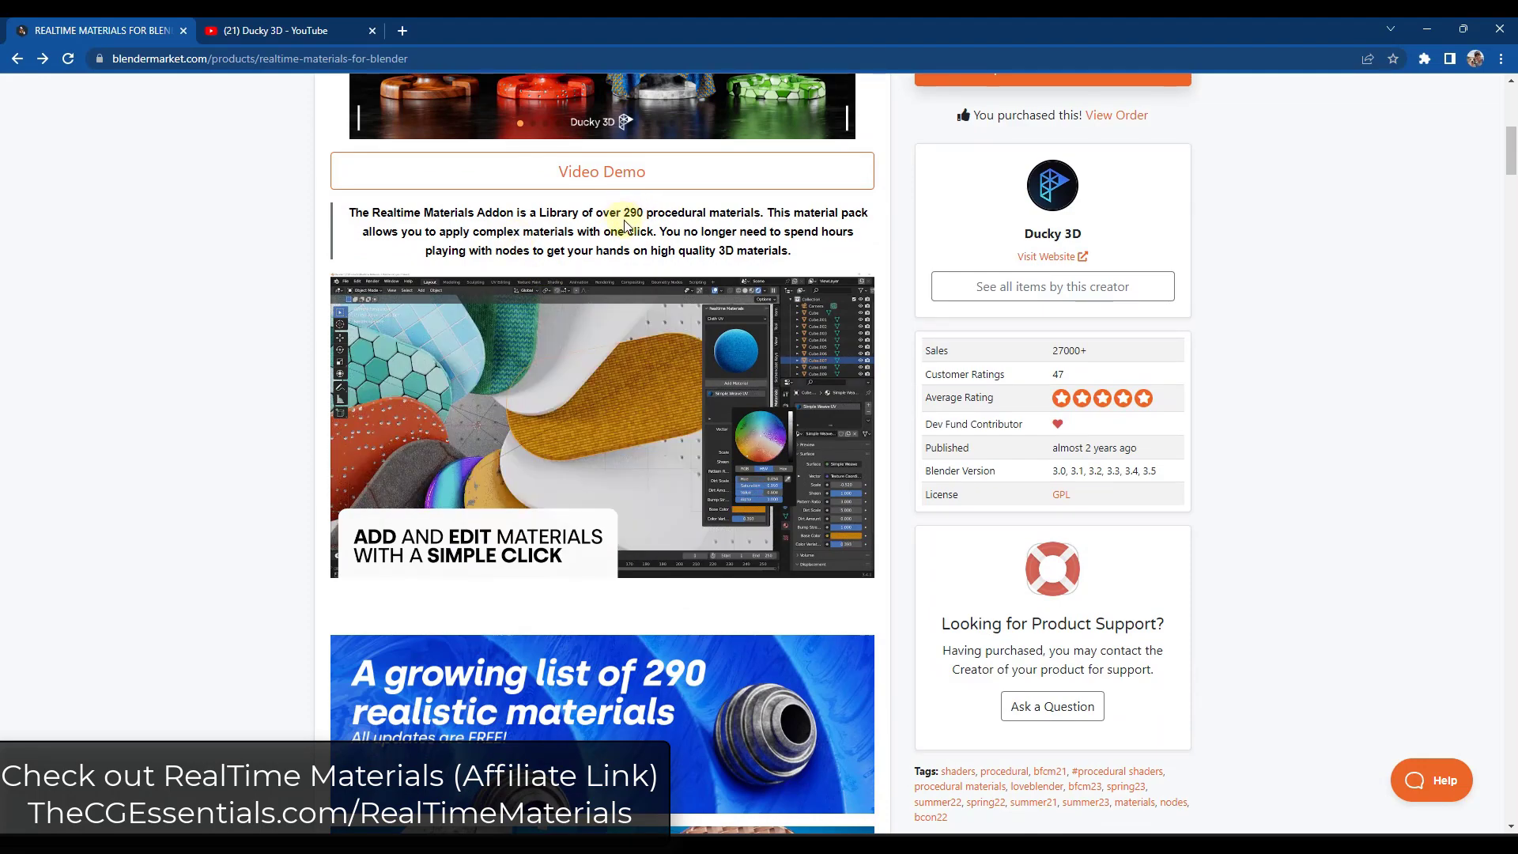
scroll(587, 324, down, 5)
scroll(586, 324, down, 7)
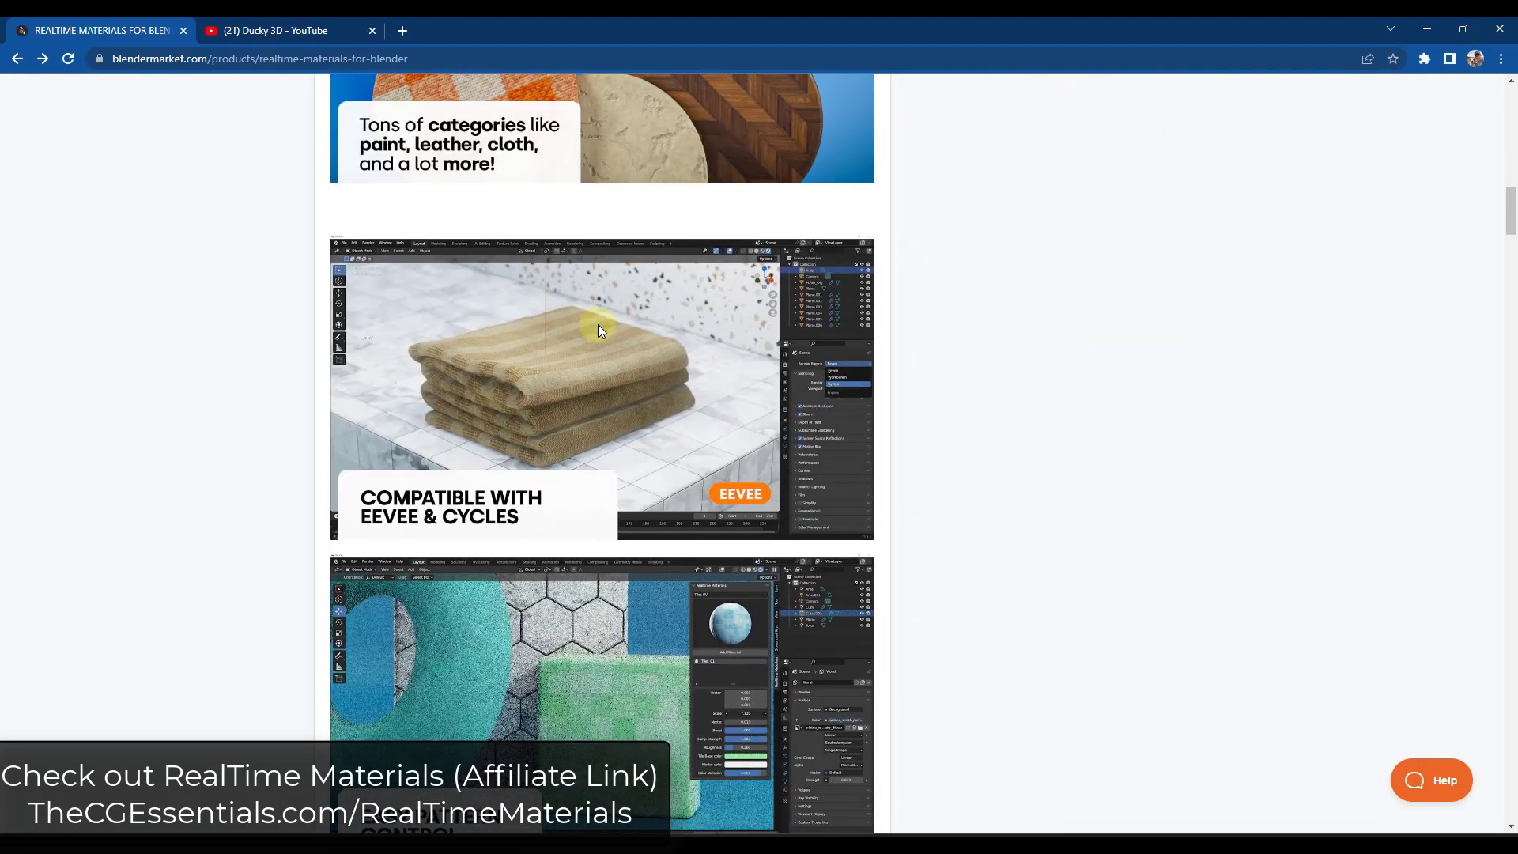
scroll(598, 324, up, 3)
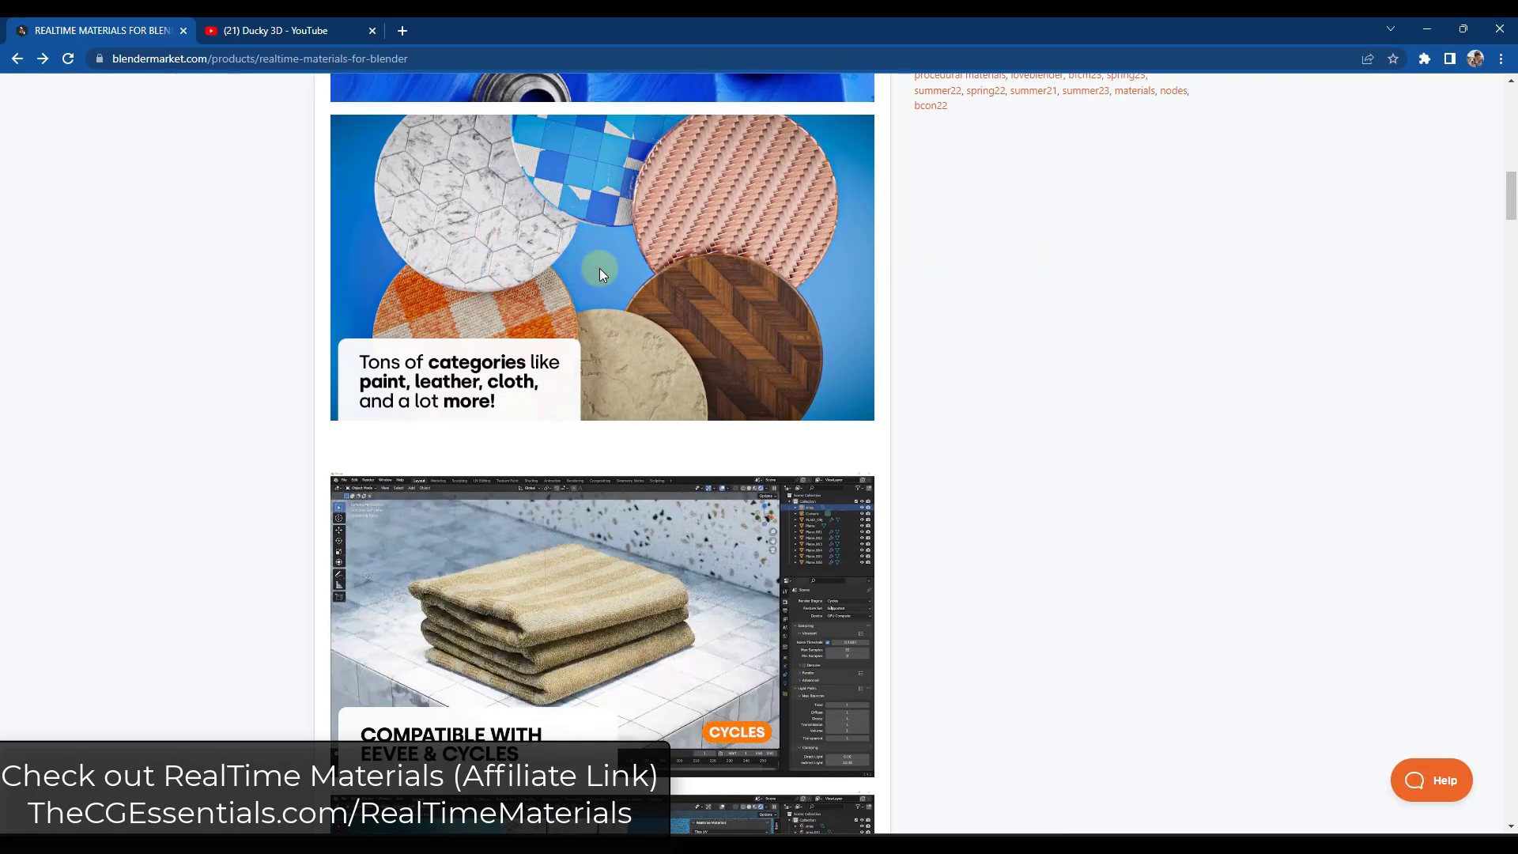
scroll(525, 388, down, 11)
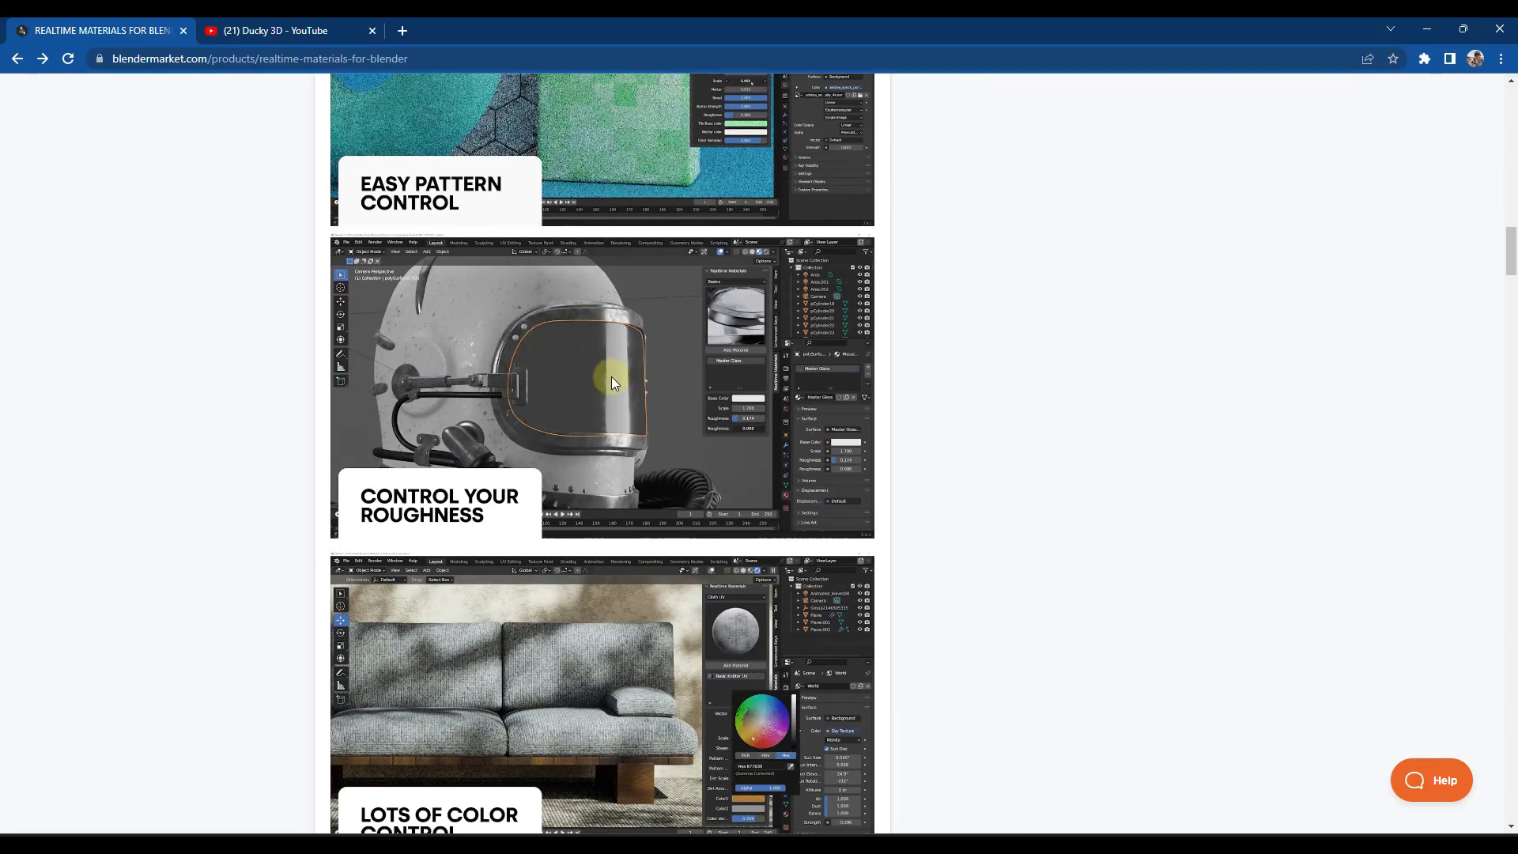
scroll(624, 376, down, 10)
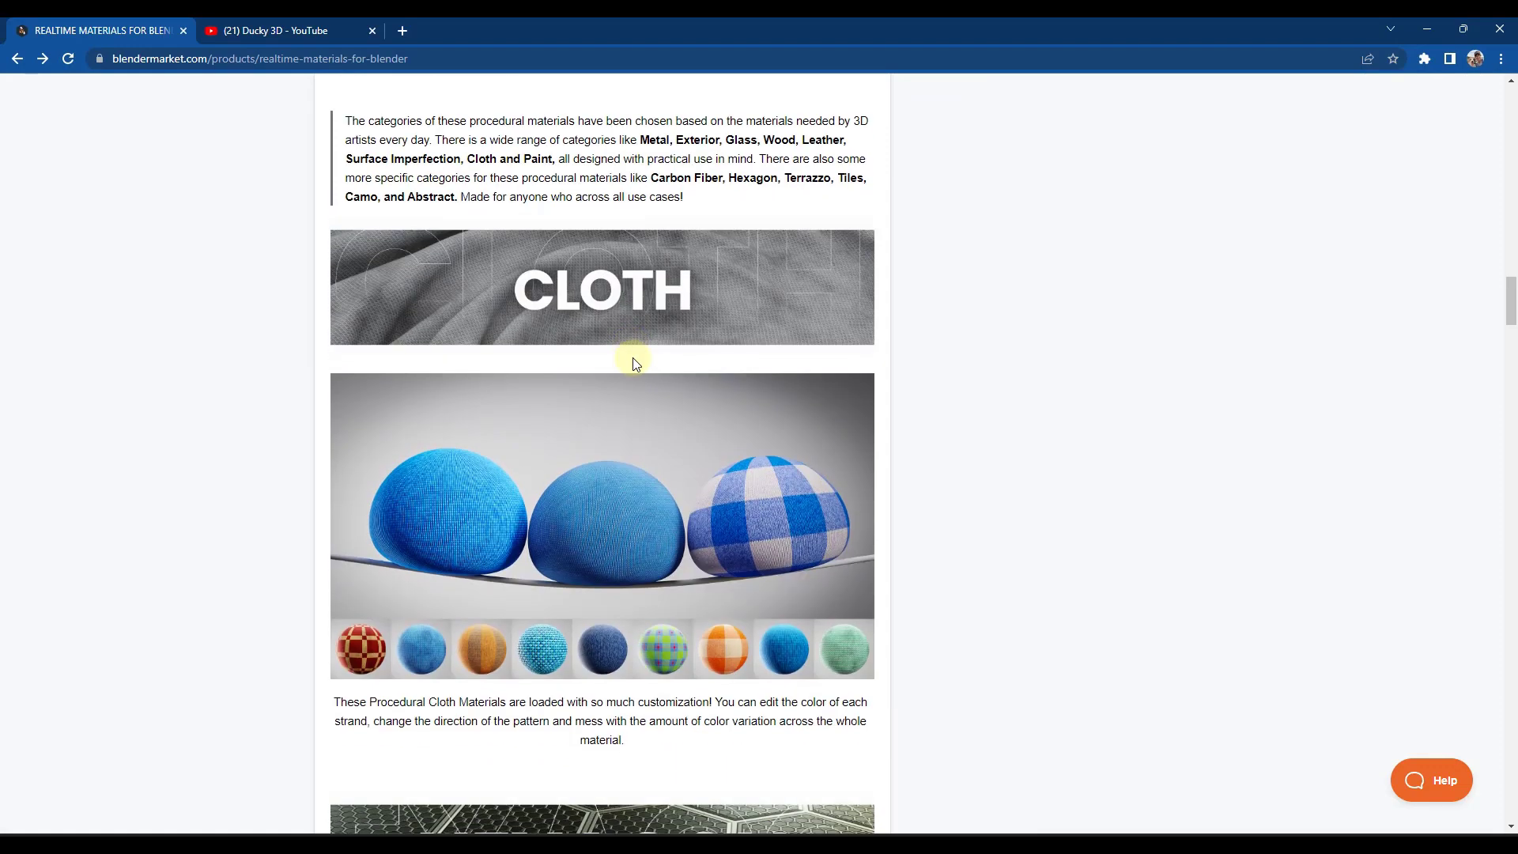
scroll(635, 356, down, 7)
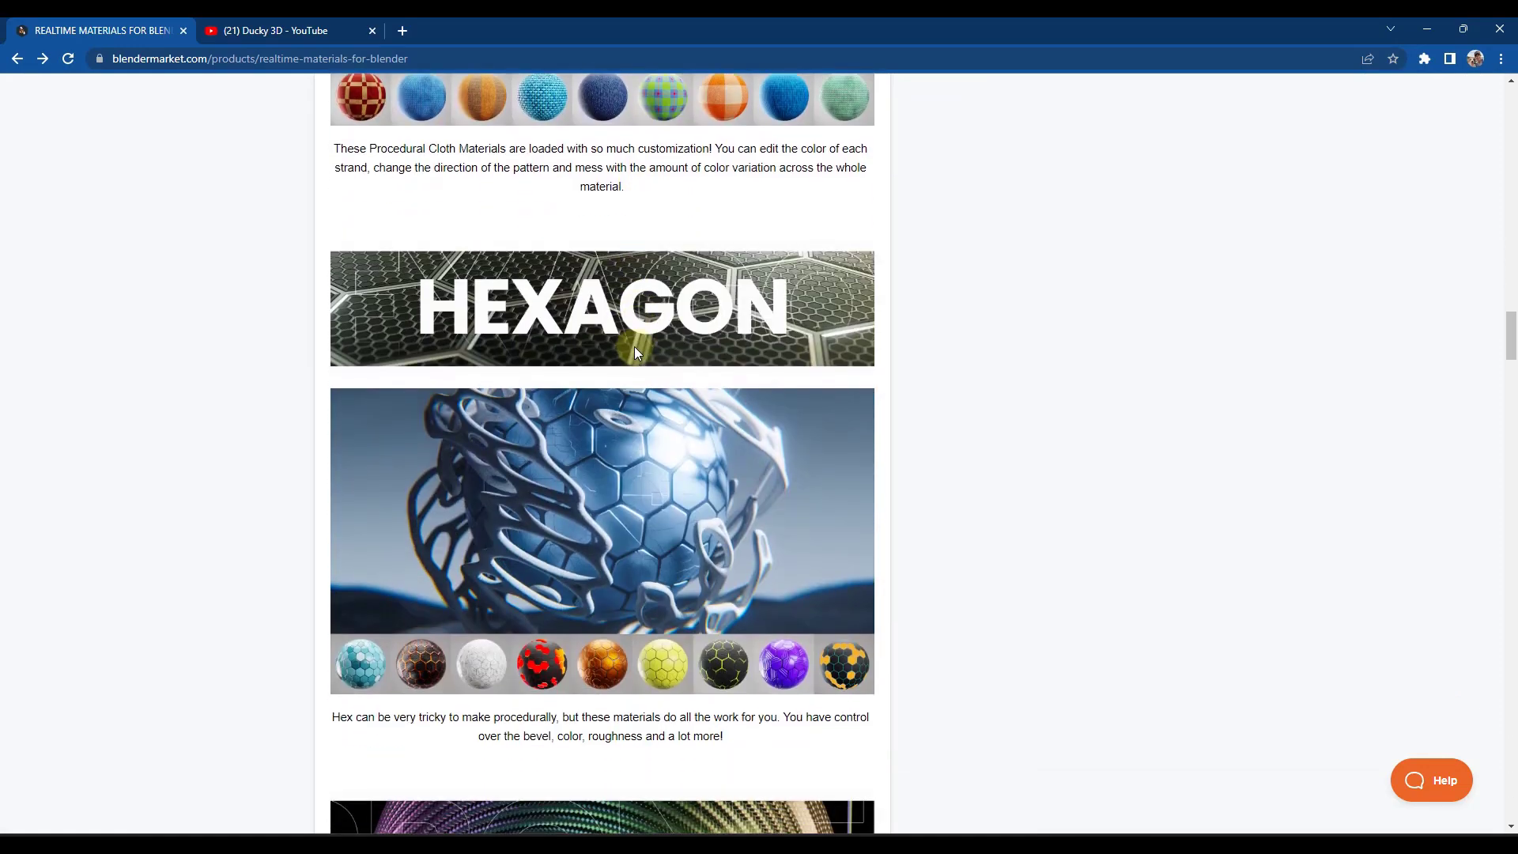
scroll(635, 354, down, 5)
Switch to Blender and apply the Ash Wood material from the Realtime Materials asset library to the blue block.
click(1427, 29)
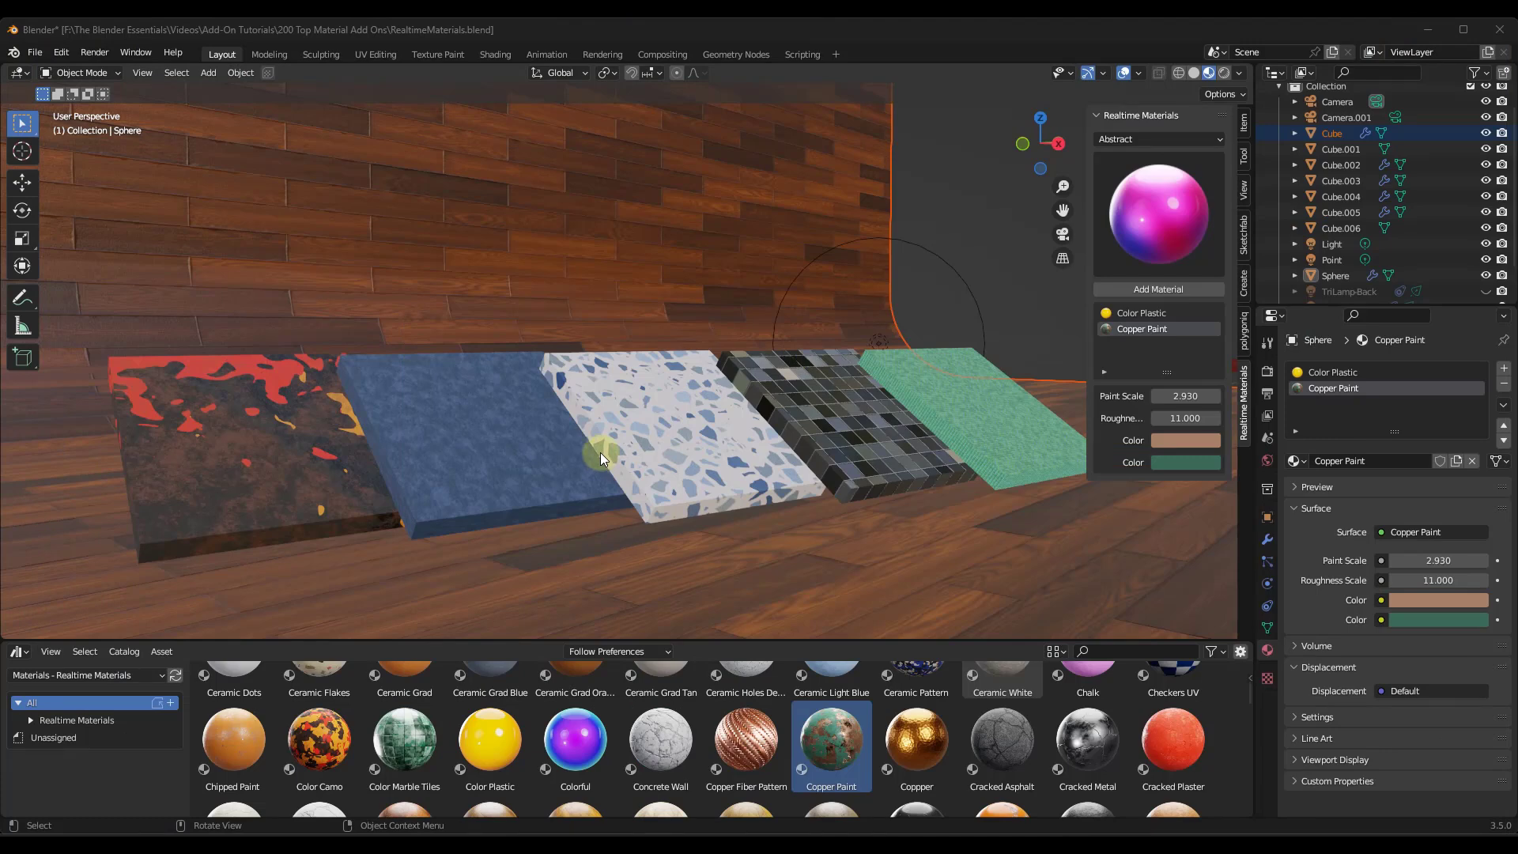
middle_drag(606, 444, 705, 456)
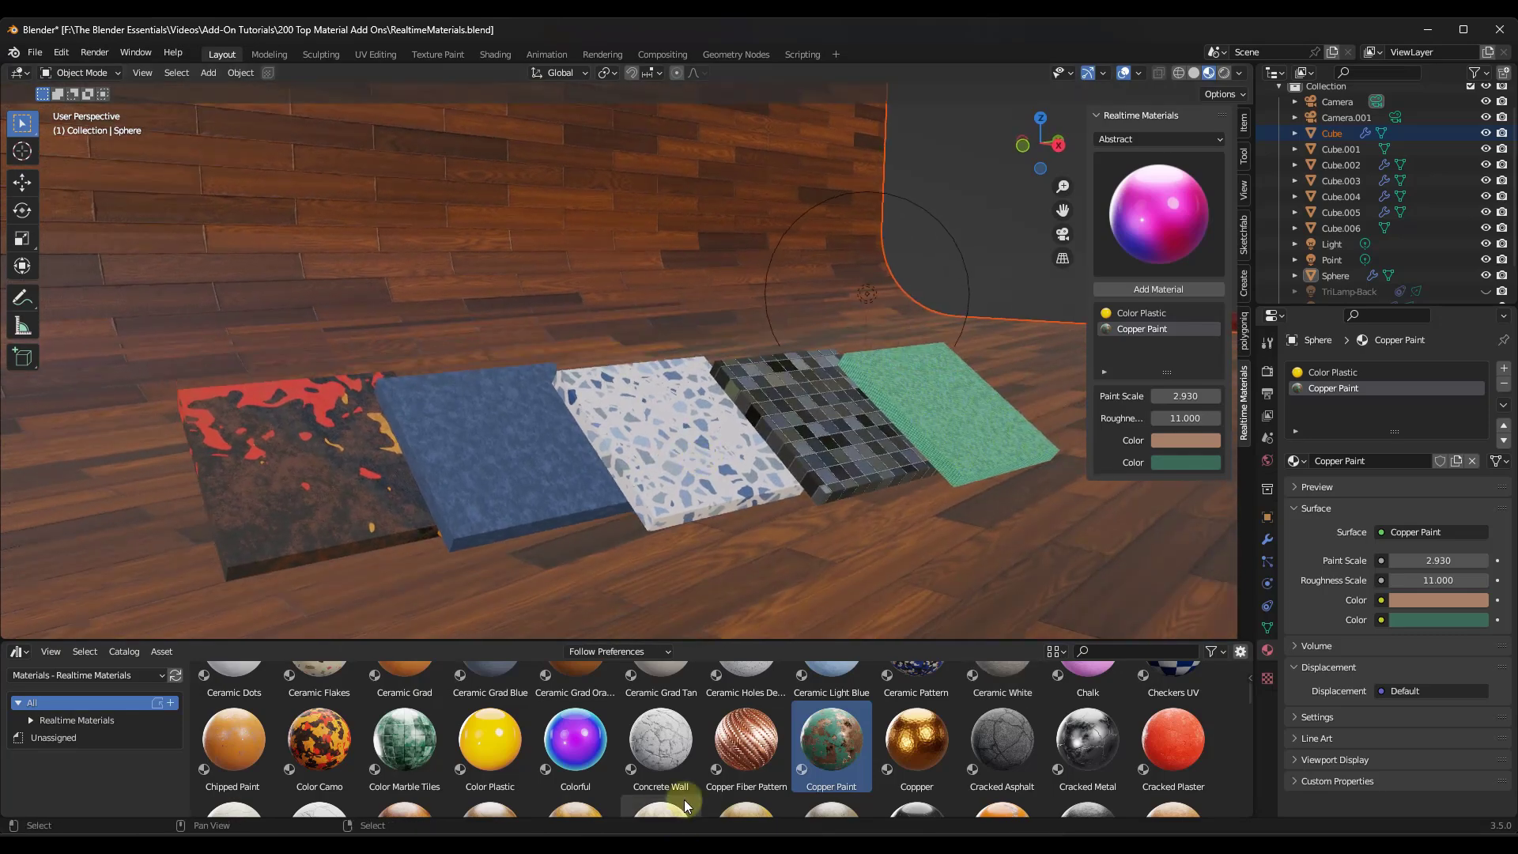
scroll(688, 766, up, 1)
scroll(688, 765, up, 6)
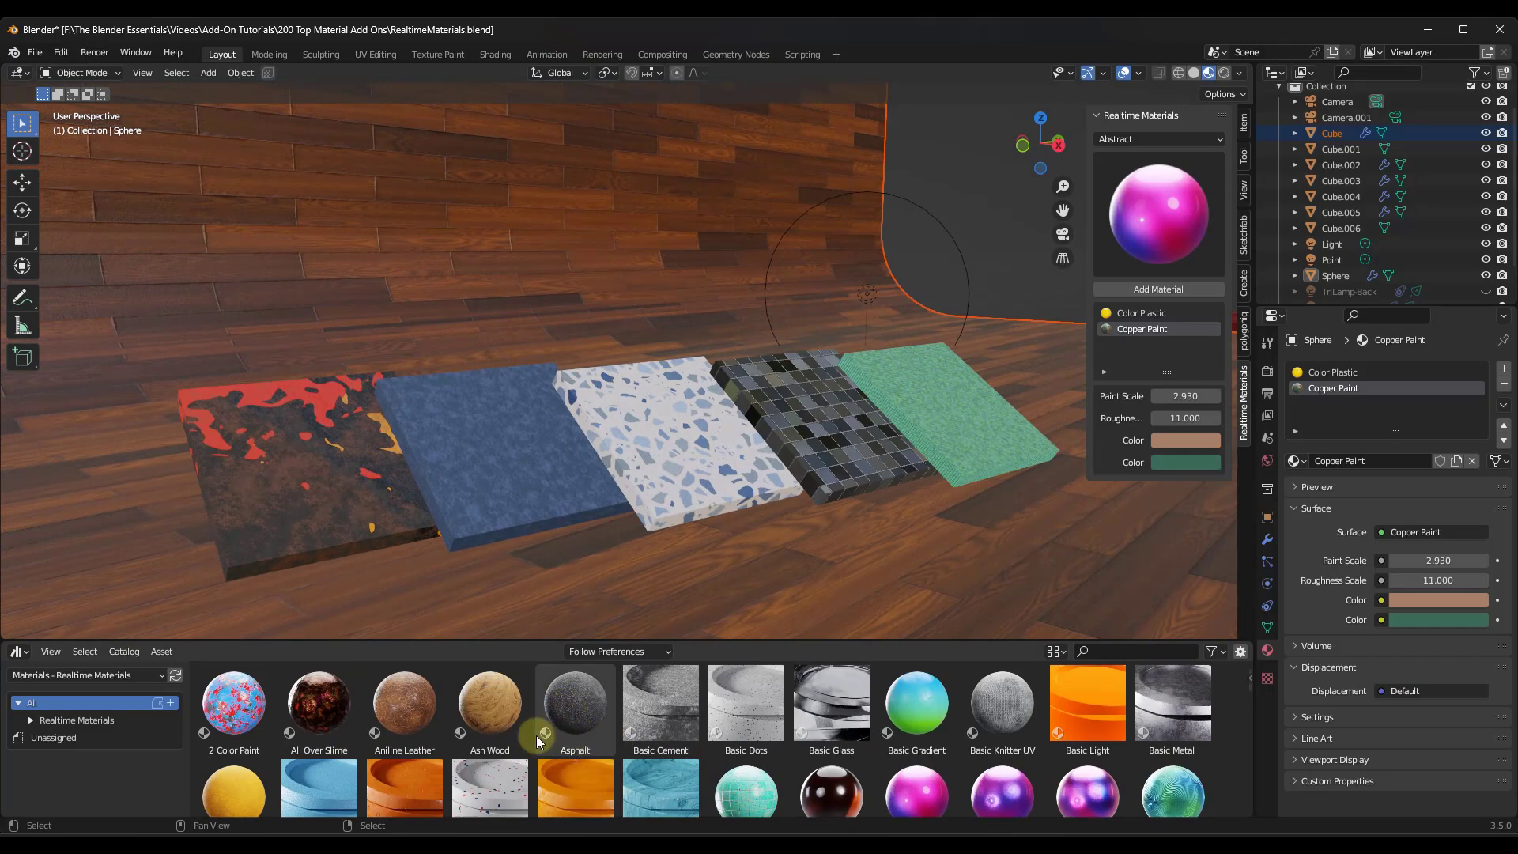
drag(489, 715, 503, 498)
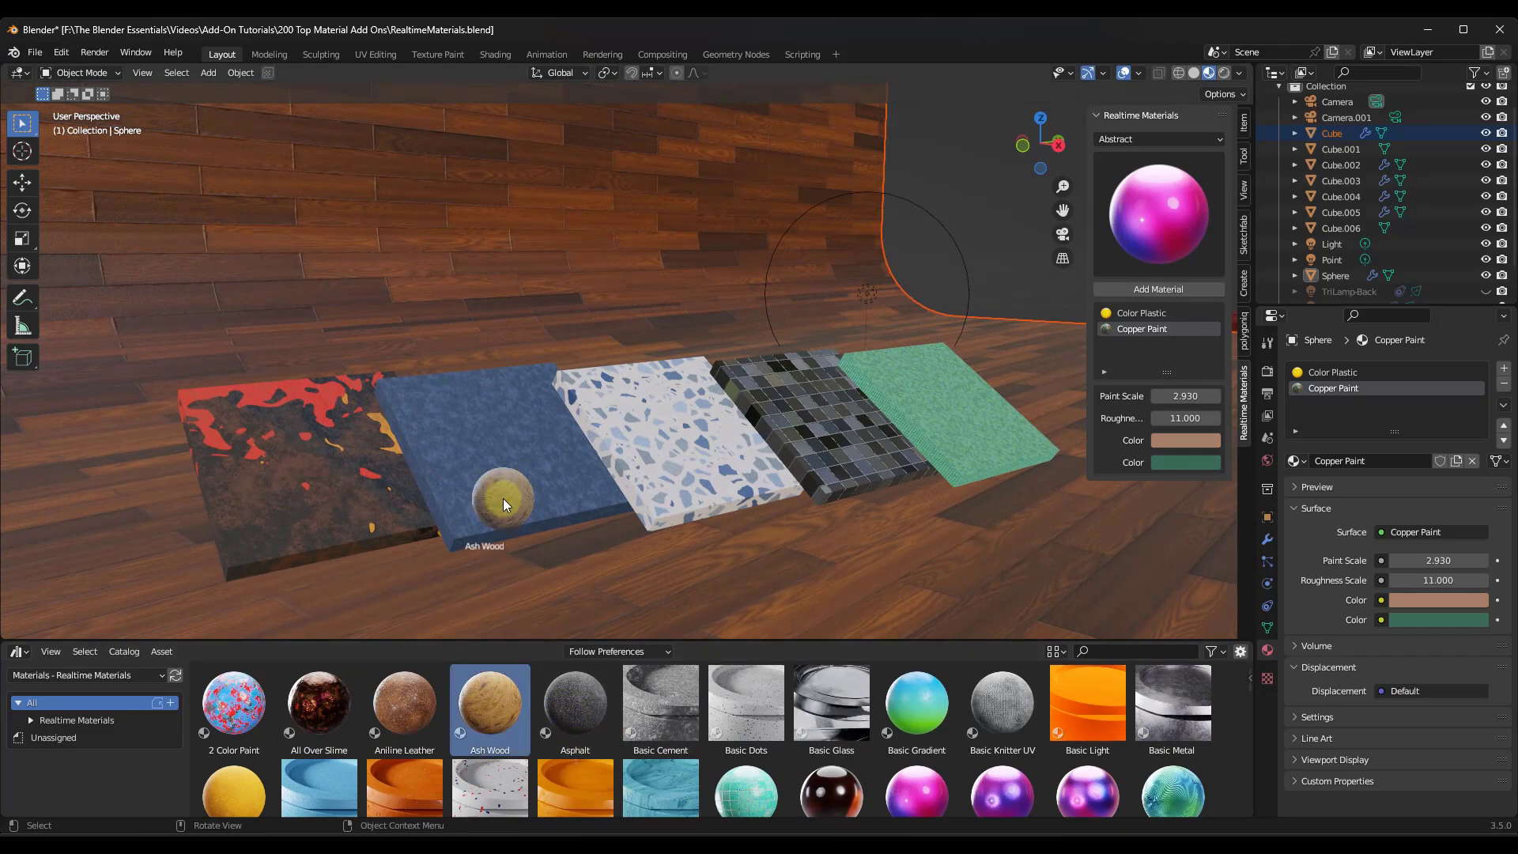
Set the Ash Wood block's material to Shape Scale 7.530, Stretch 0.500 and the first Roughness value to 0.410.
scroll(498, 474, up, 2)
scroll(491, 456, up, 2)
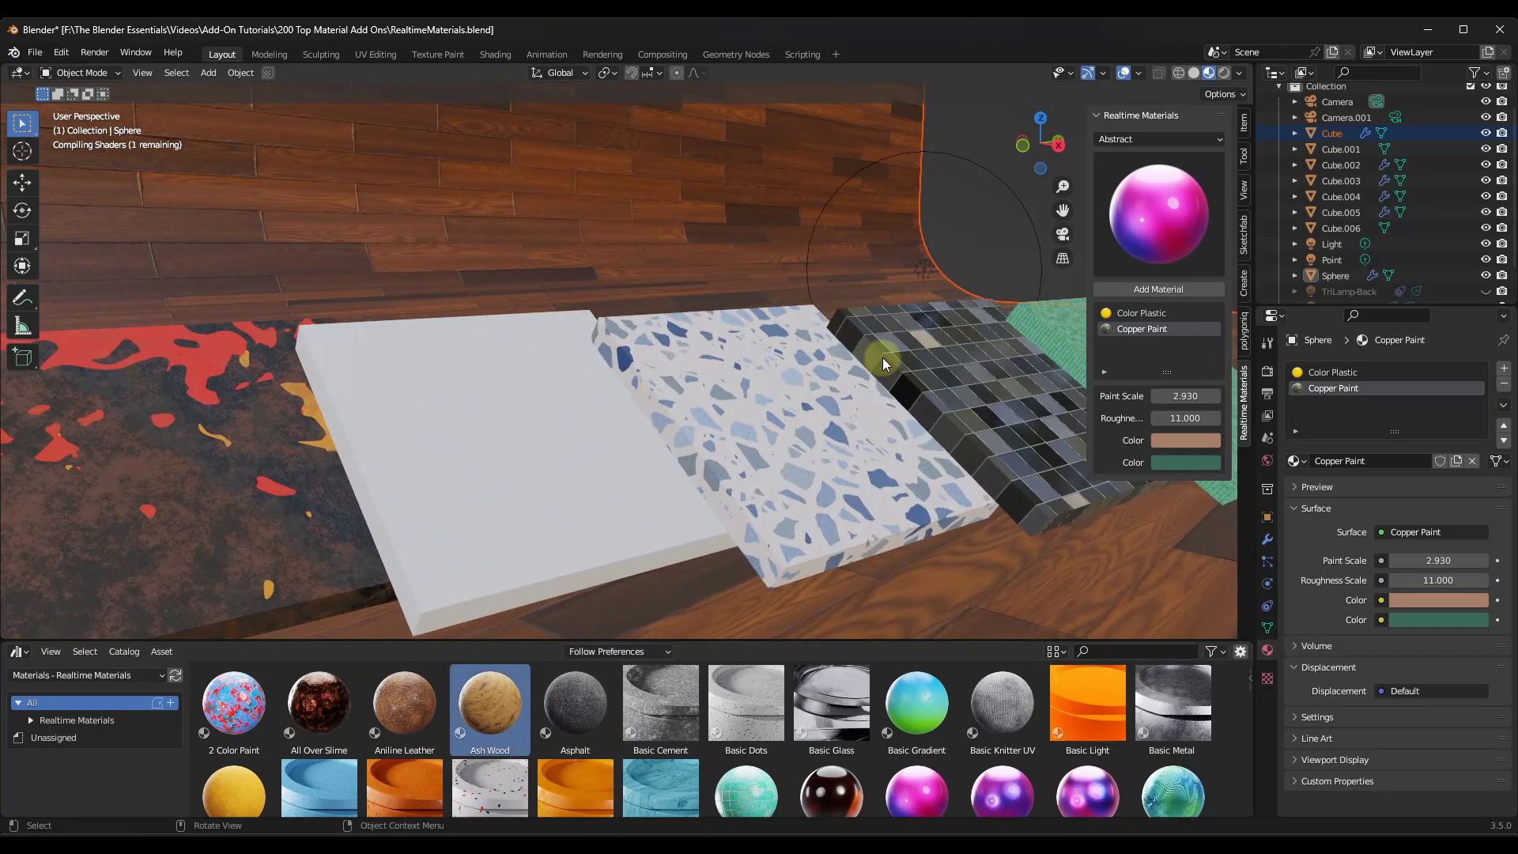
click(548, 435)
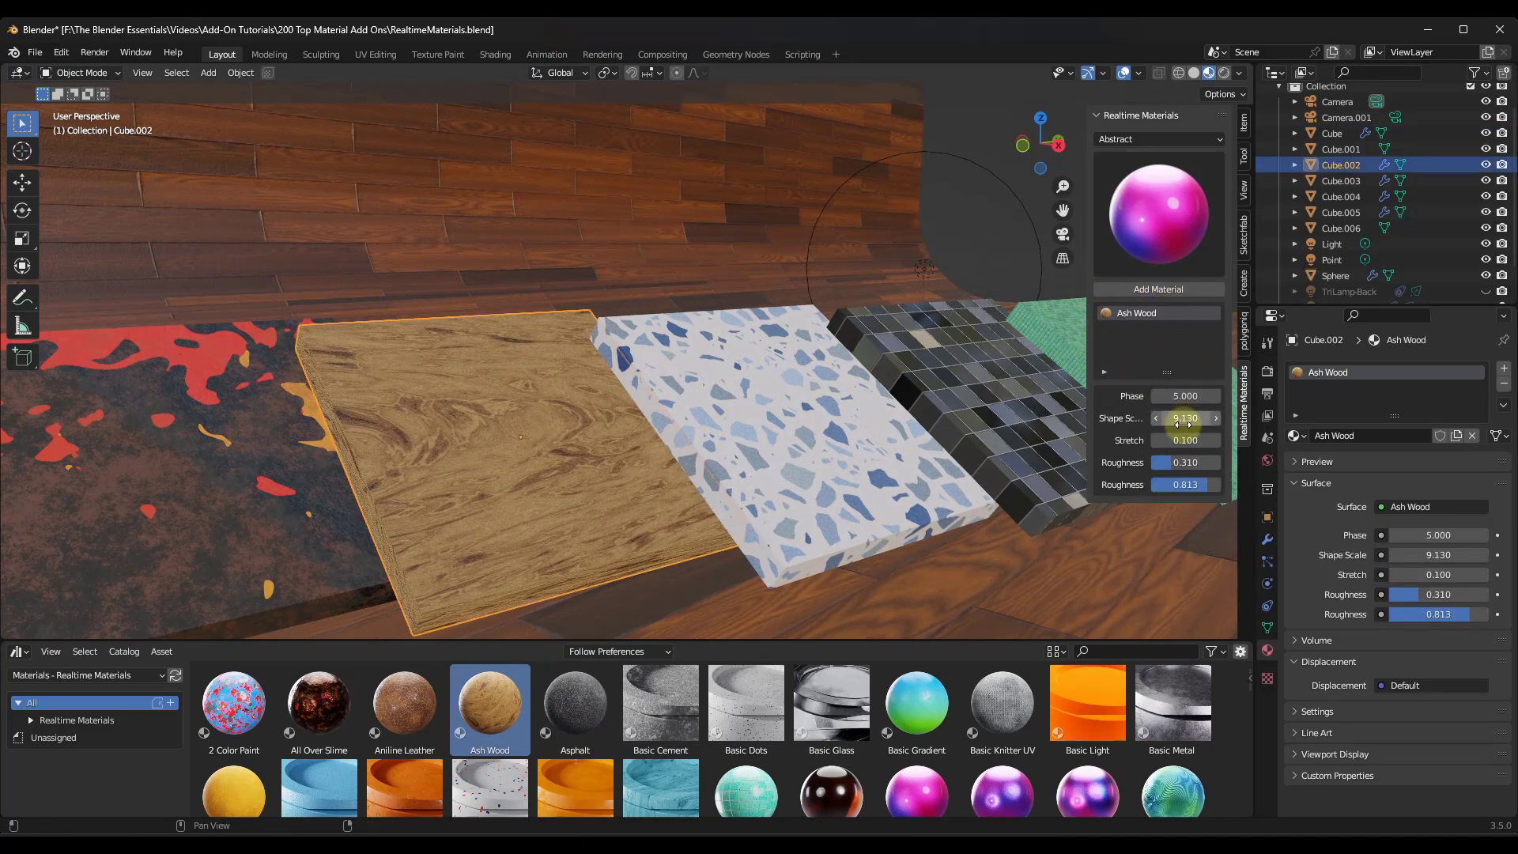
drag(1186, 417, 813, 439)
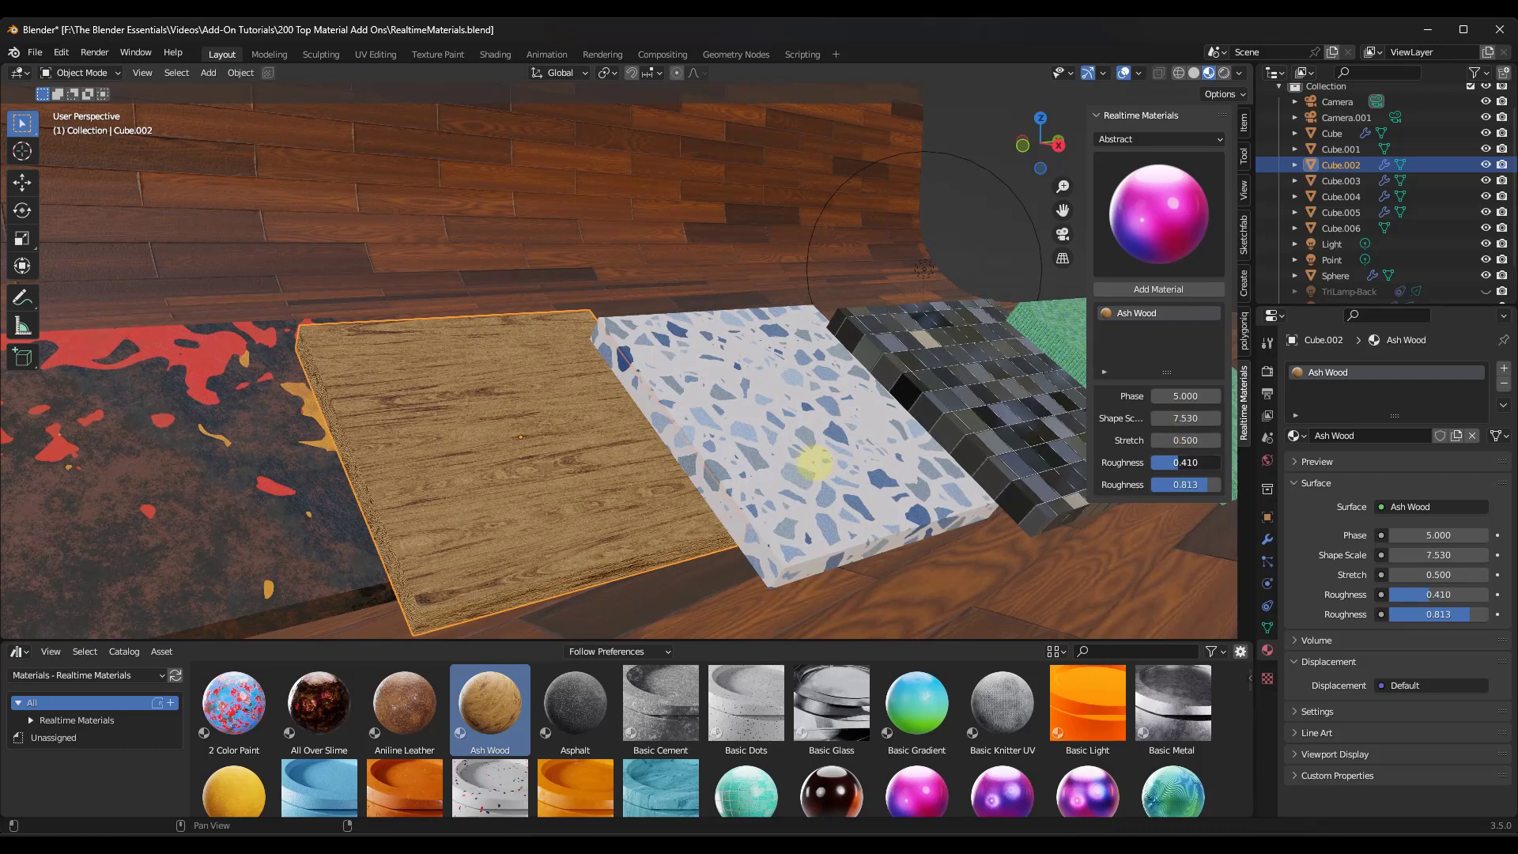
Set the Overall Scale of the Blue Terrazzo block's material to 115.900 and look through its remaining settings.
click(832, 454)
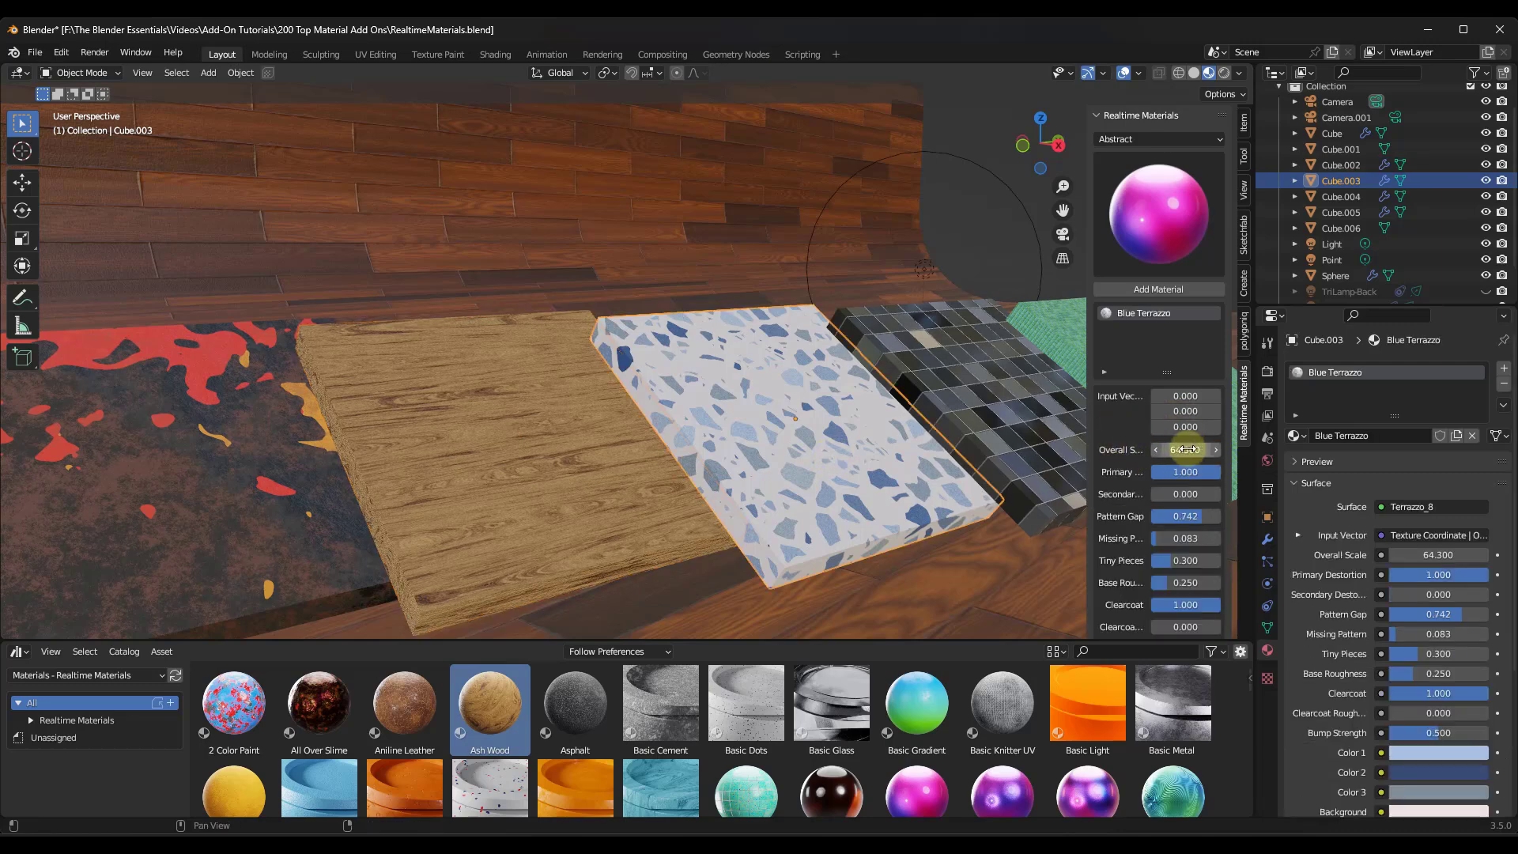
drag(1185, 449, 959, 444)
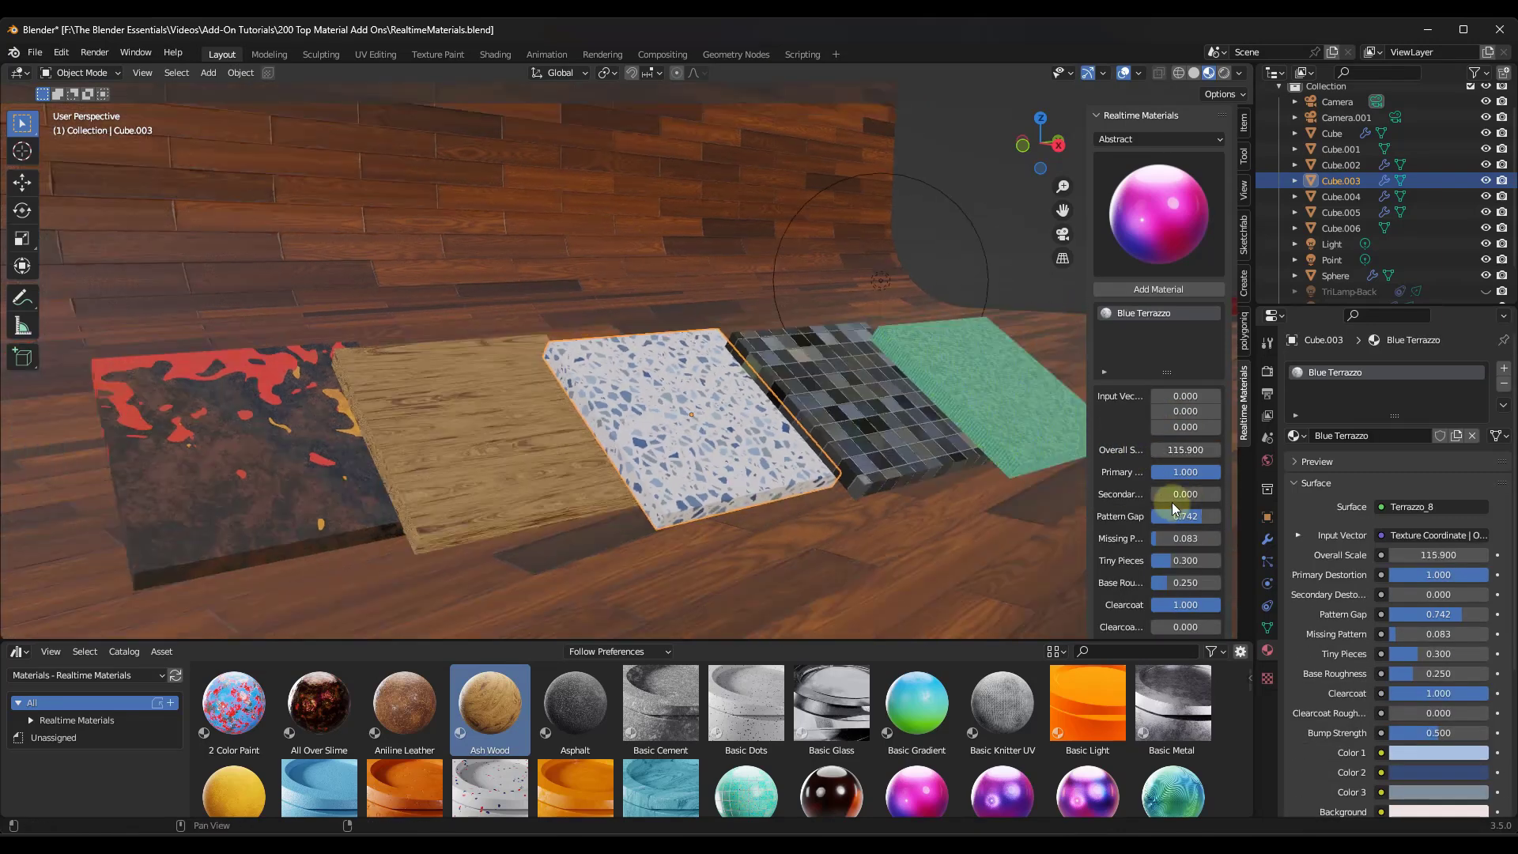
scroll(1172, 509, down, 5)
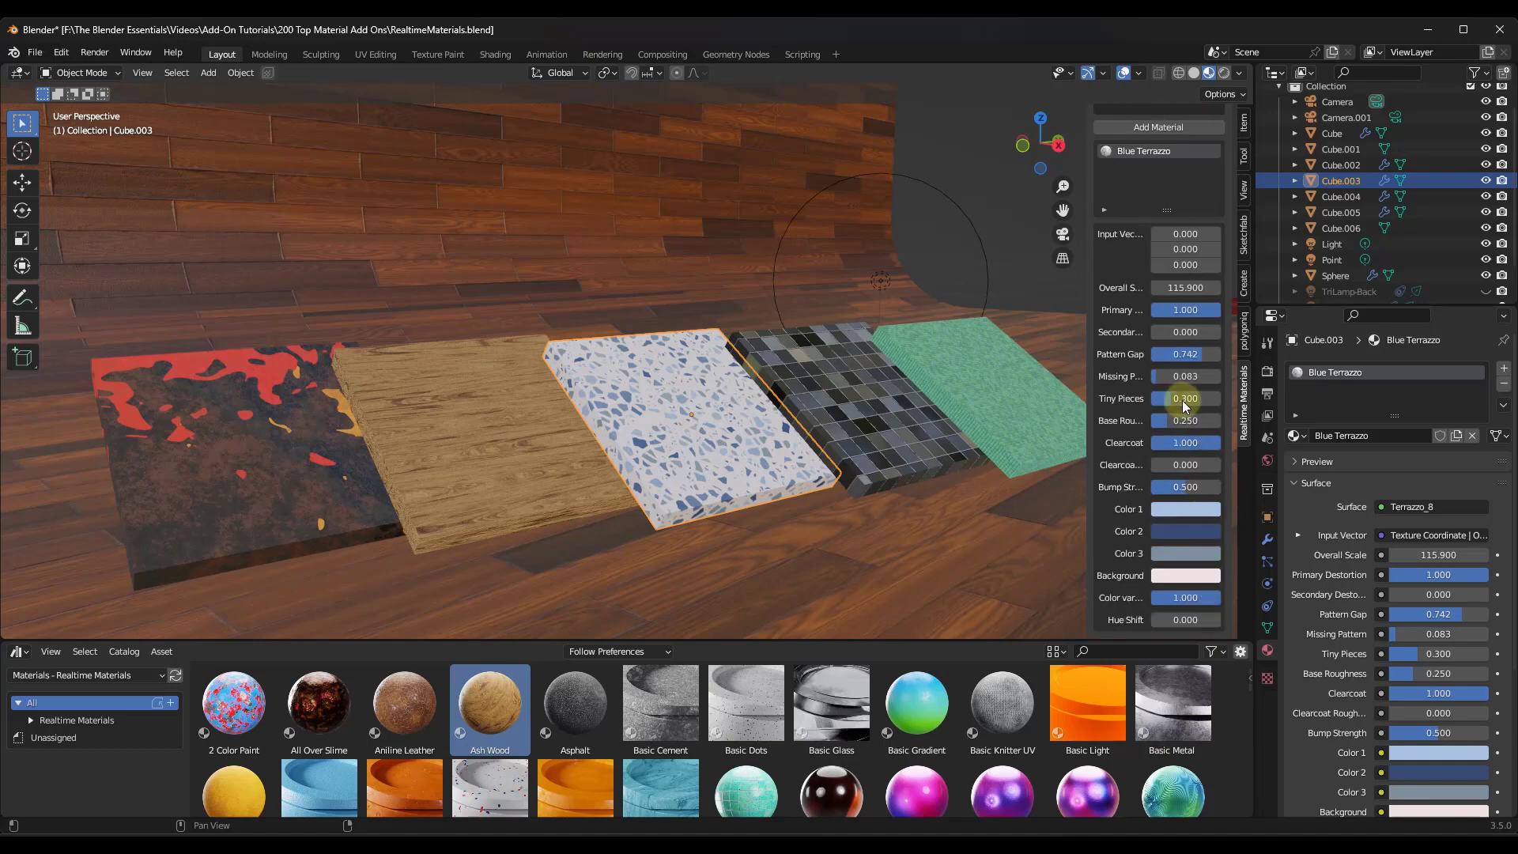
Increase the Leather_01 block's Scale, and set the neighboring Damaged Paint block to Paint Scale 7.300 and Roughness Scale 6.500.
scroll(839, 426, up, 1)
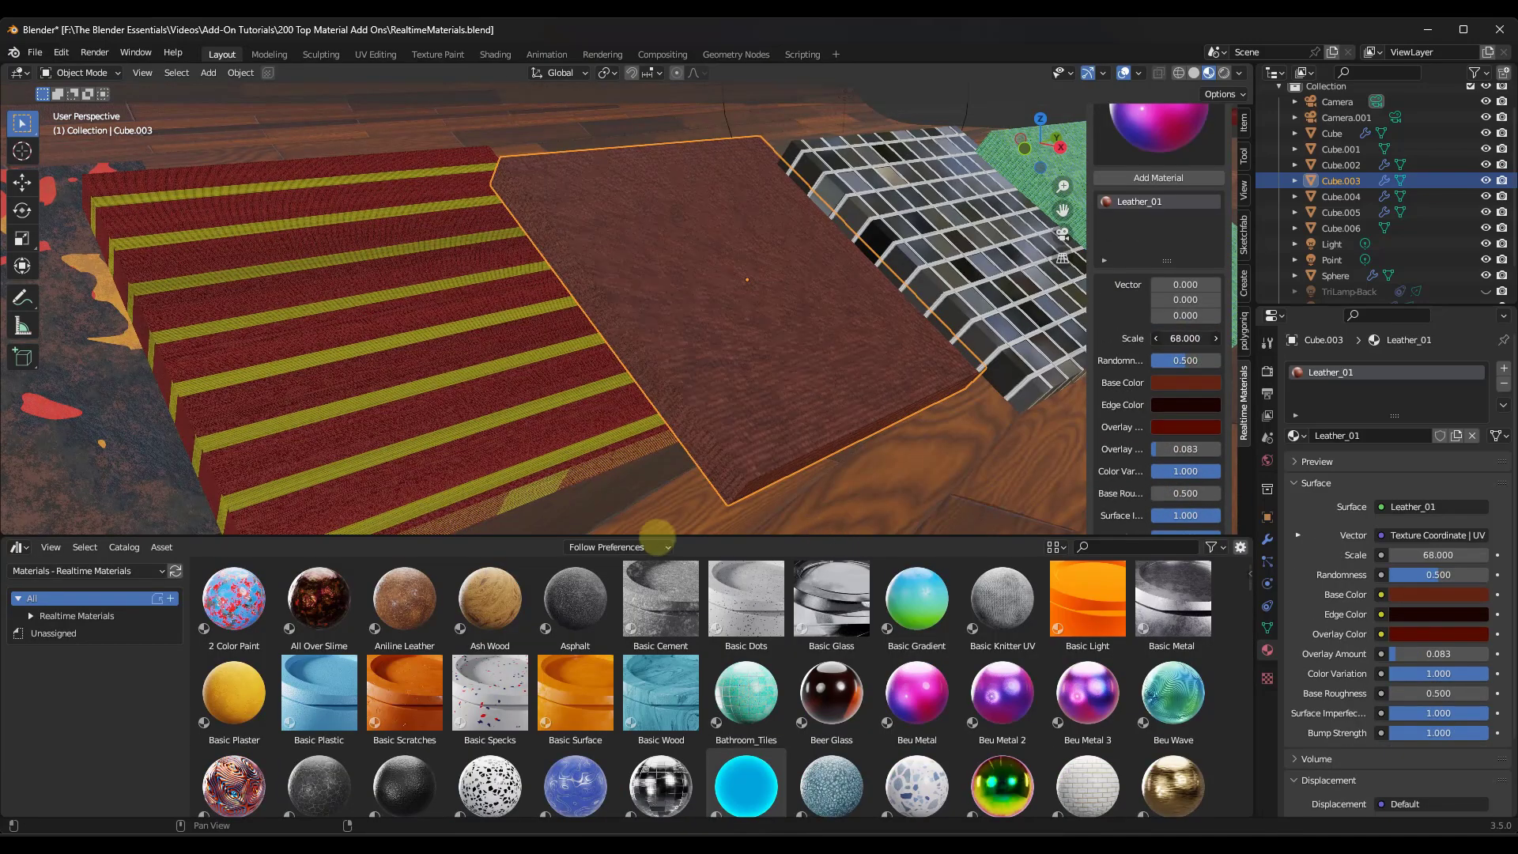
drag(657, 537, 796, 344)
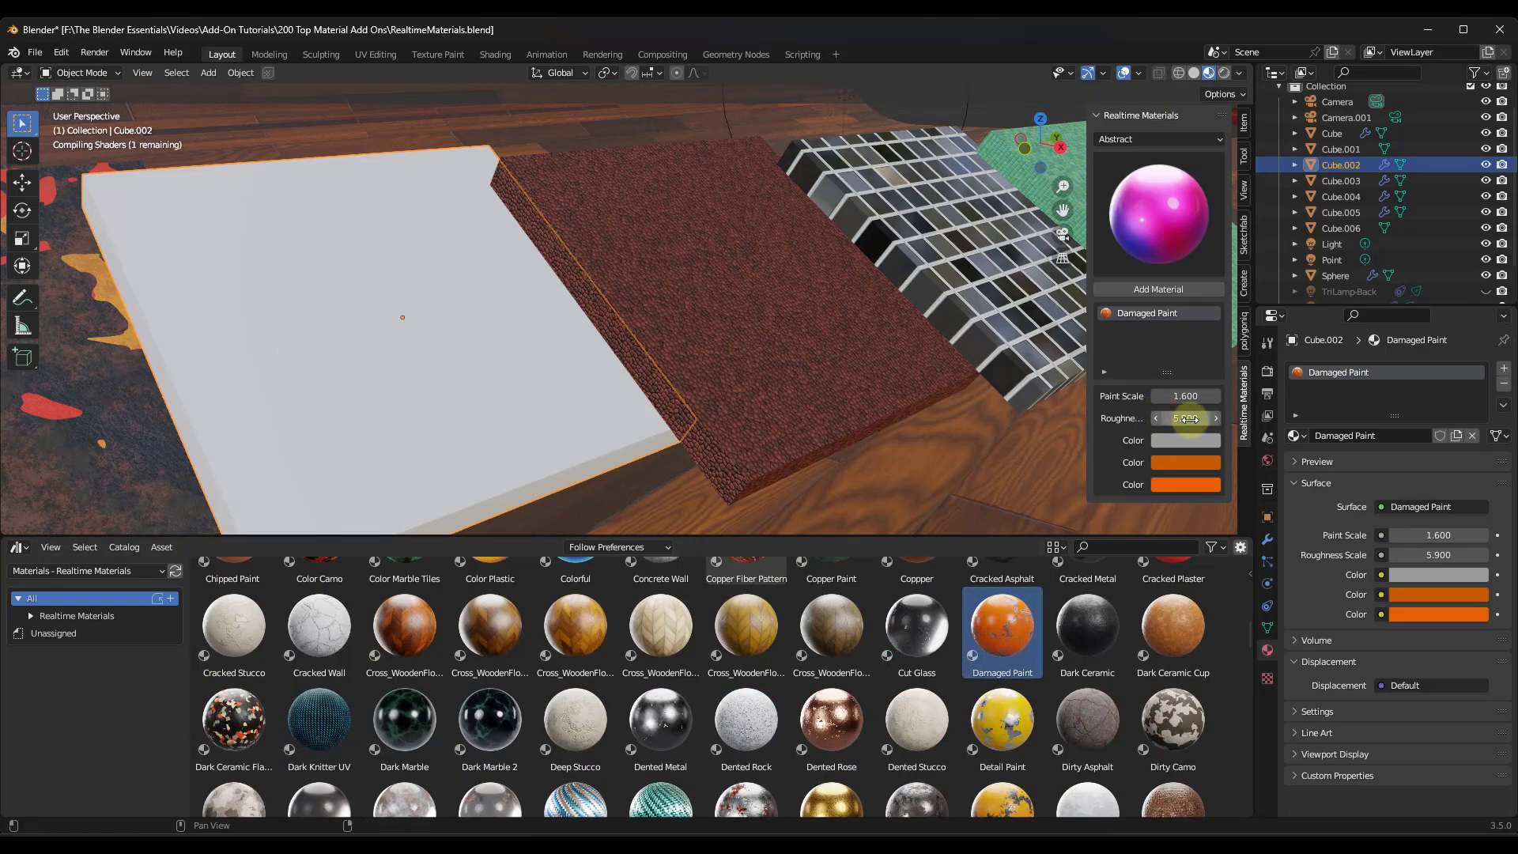
mouse_move(1192, 395)
mouse_down()
mouse_move(786, 393)
mouse_move(847, 396)
mouse_move(809, 419)
mouse_up()
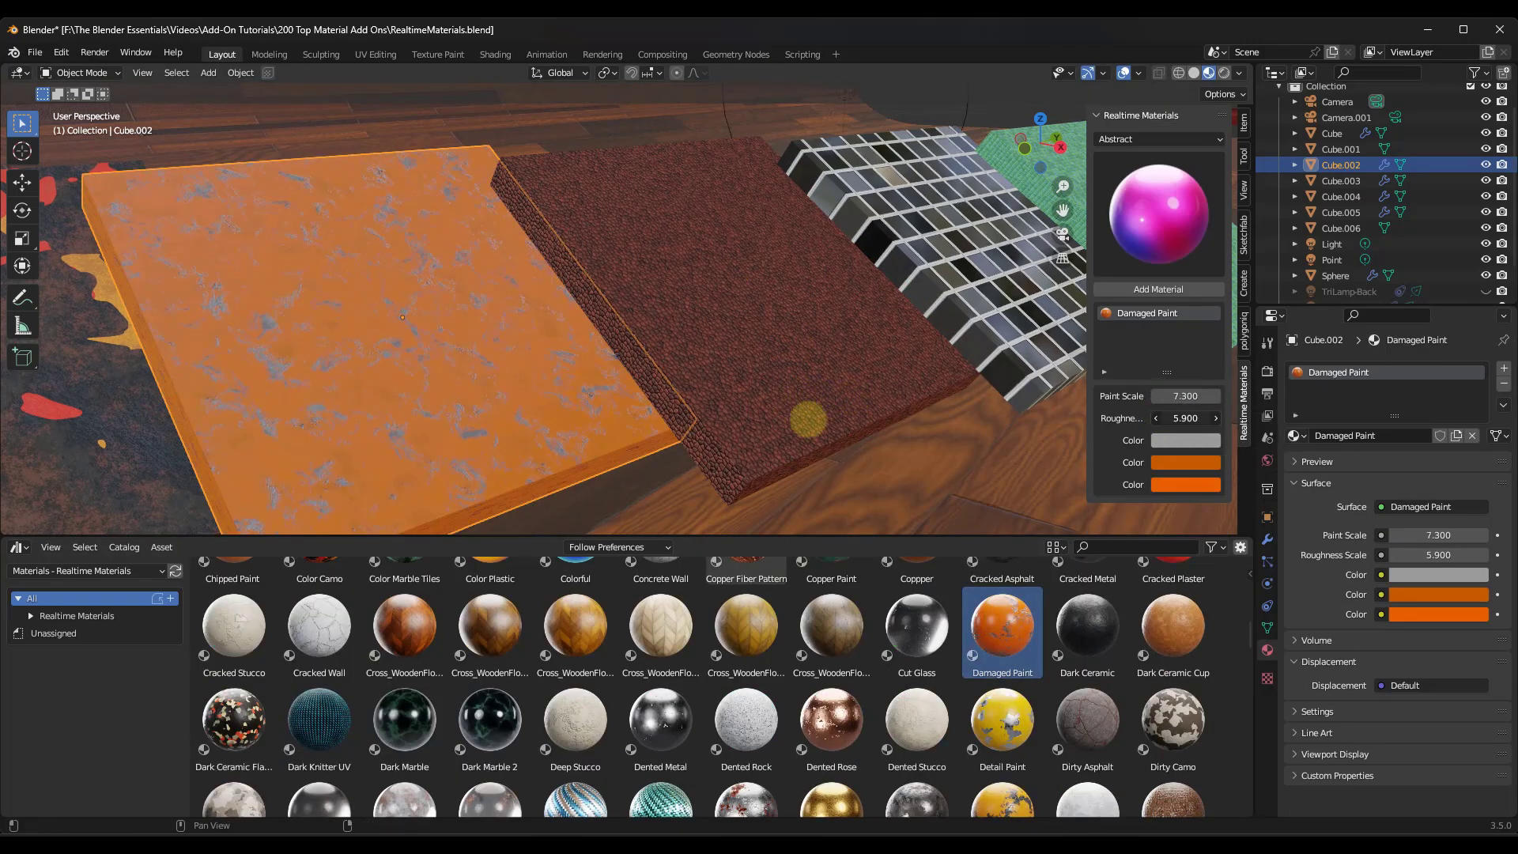
click(1184, 463)
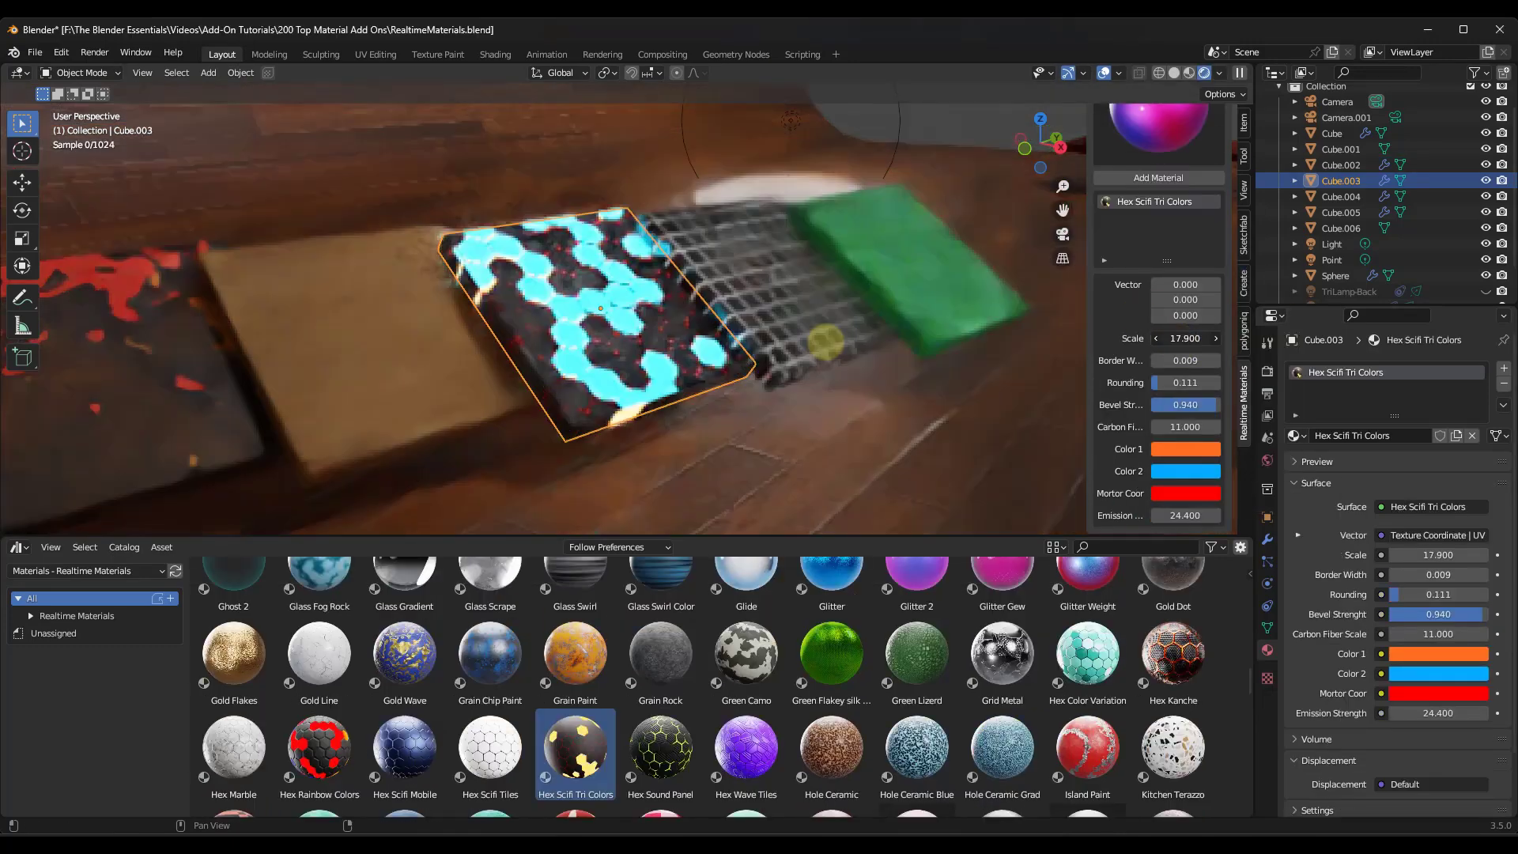
Set the Hex Scifi Tri Colors block to Scale 18.900, Border Width 0.087, Emission Strength 5.300, blue Color 1, pink Color 2 and a blue mortar color.
drag(825, 342, 833, 342)
drag(1184, 360, 1193, 360)
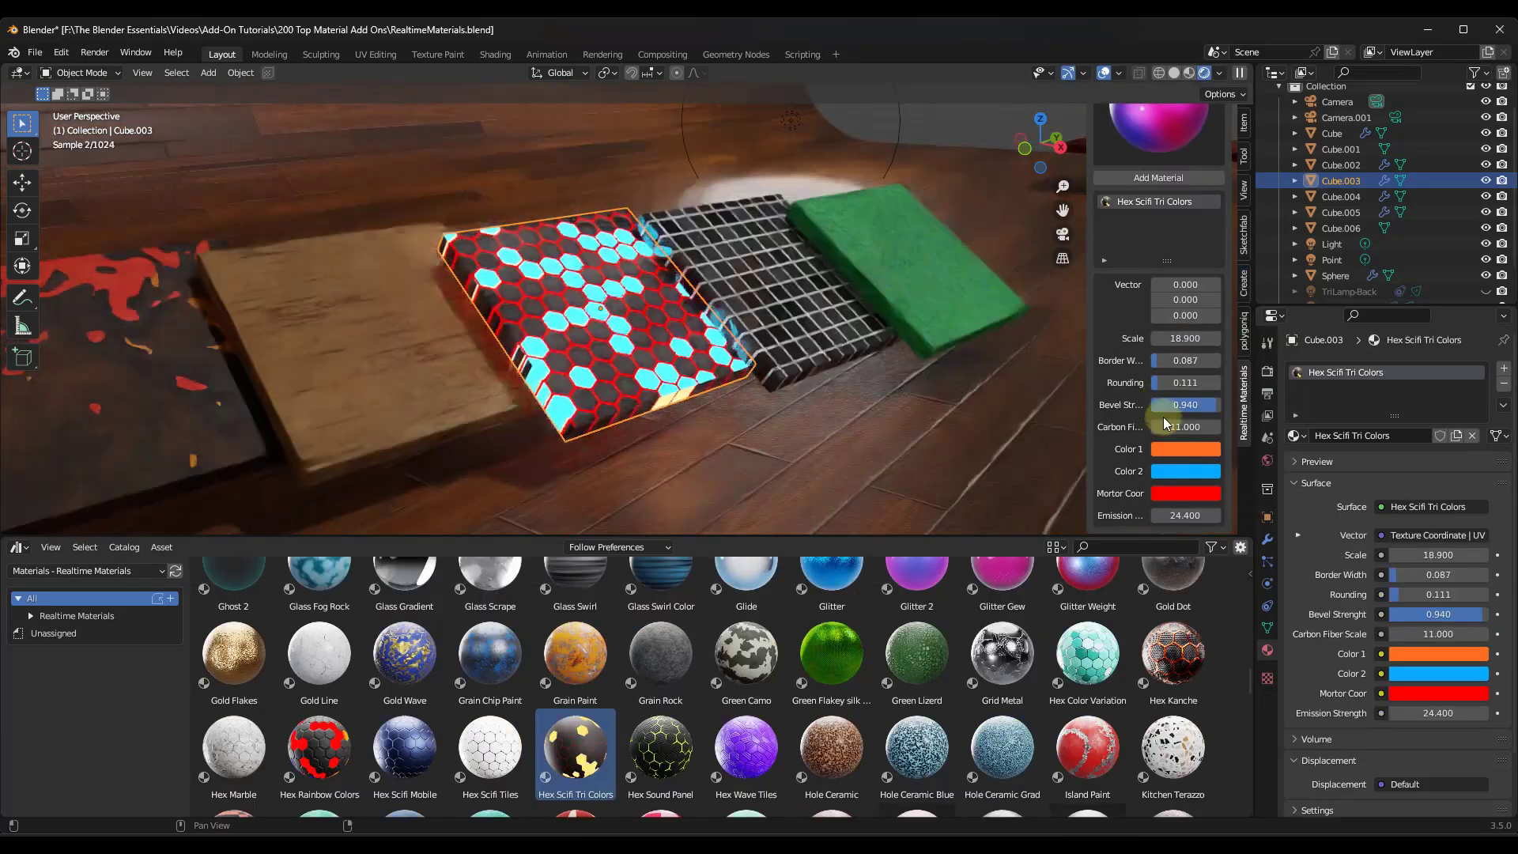
click(1179, 471)
drag(1206, 285, 1192, 274)
click(1184, 471)
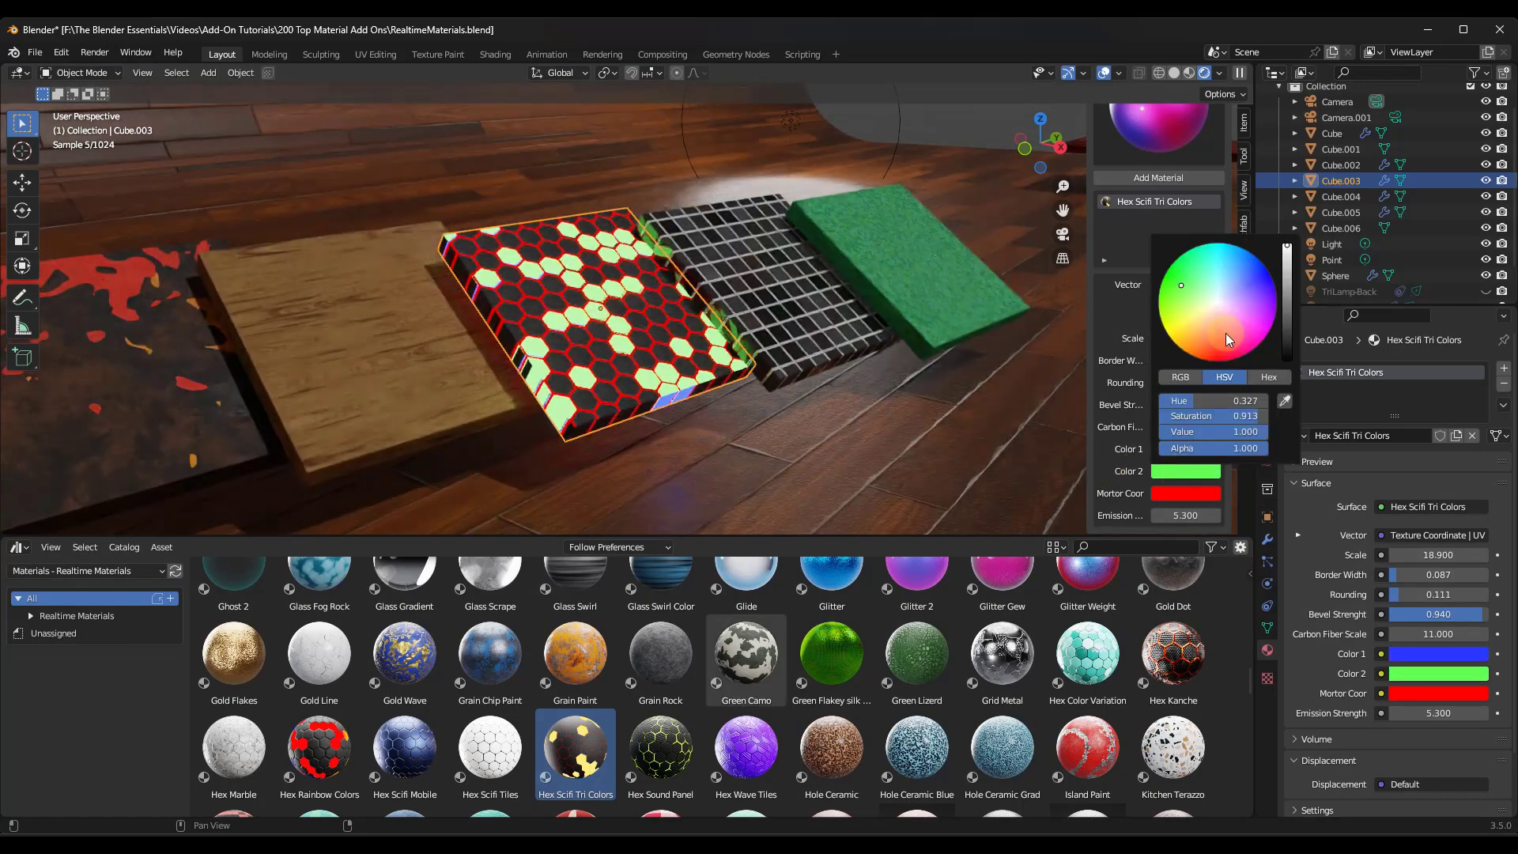
click(1230, 333)
click(1187, 487)
drag(1219, 336, 1221, 323)
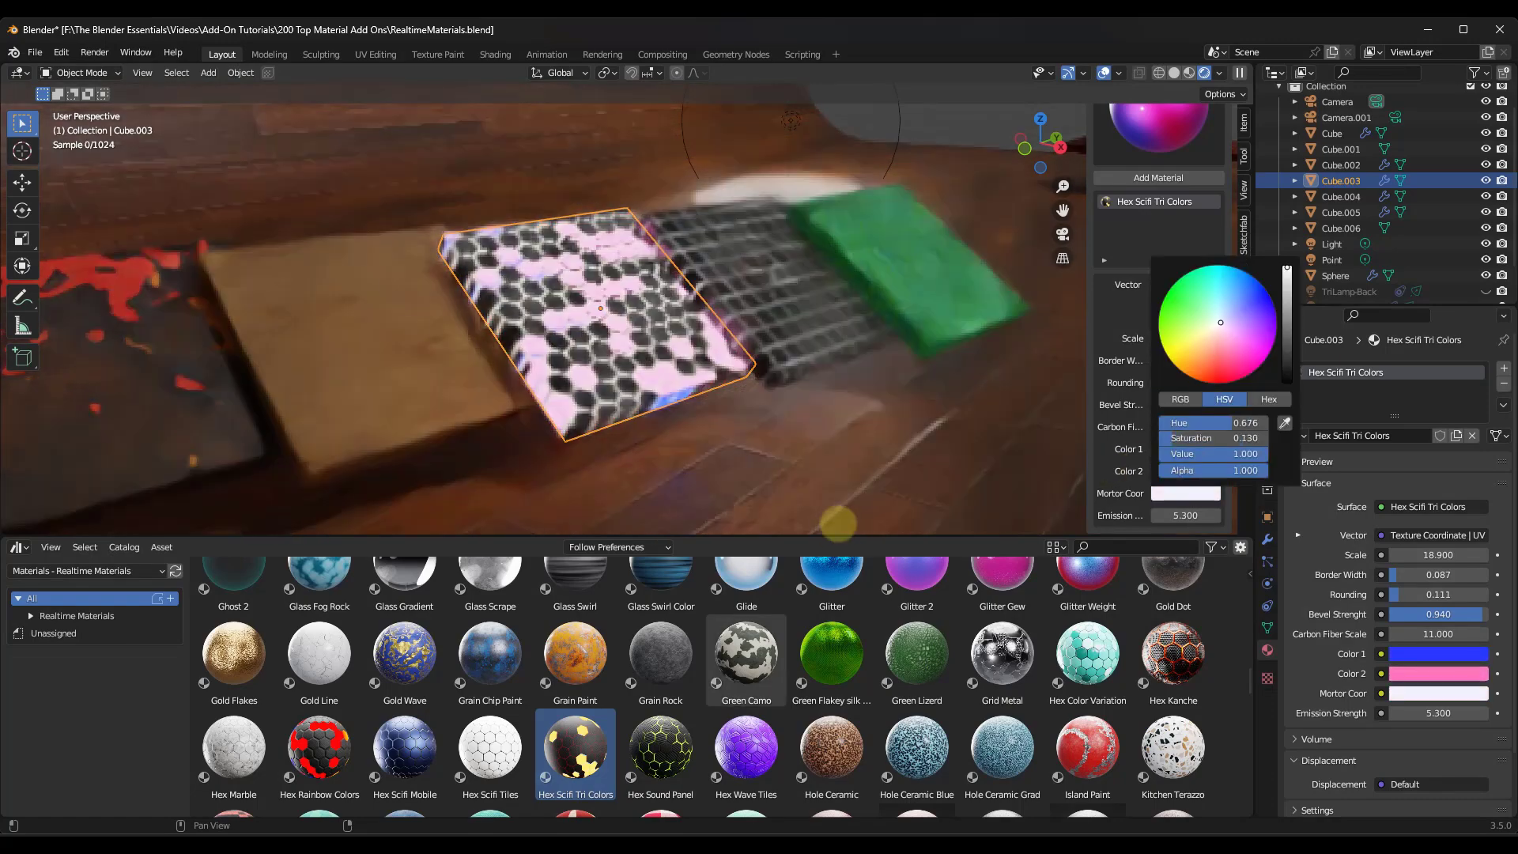
drag(1175, 438, 1245, 439)
Apply the Hex Kanche material to the wood block, setting its Scale to 21.190 and Roughness to 0.565.
drag(1173, 662, 363, 381)
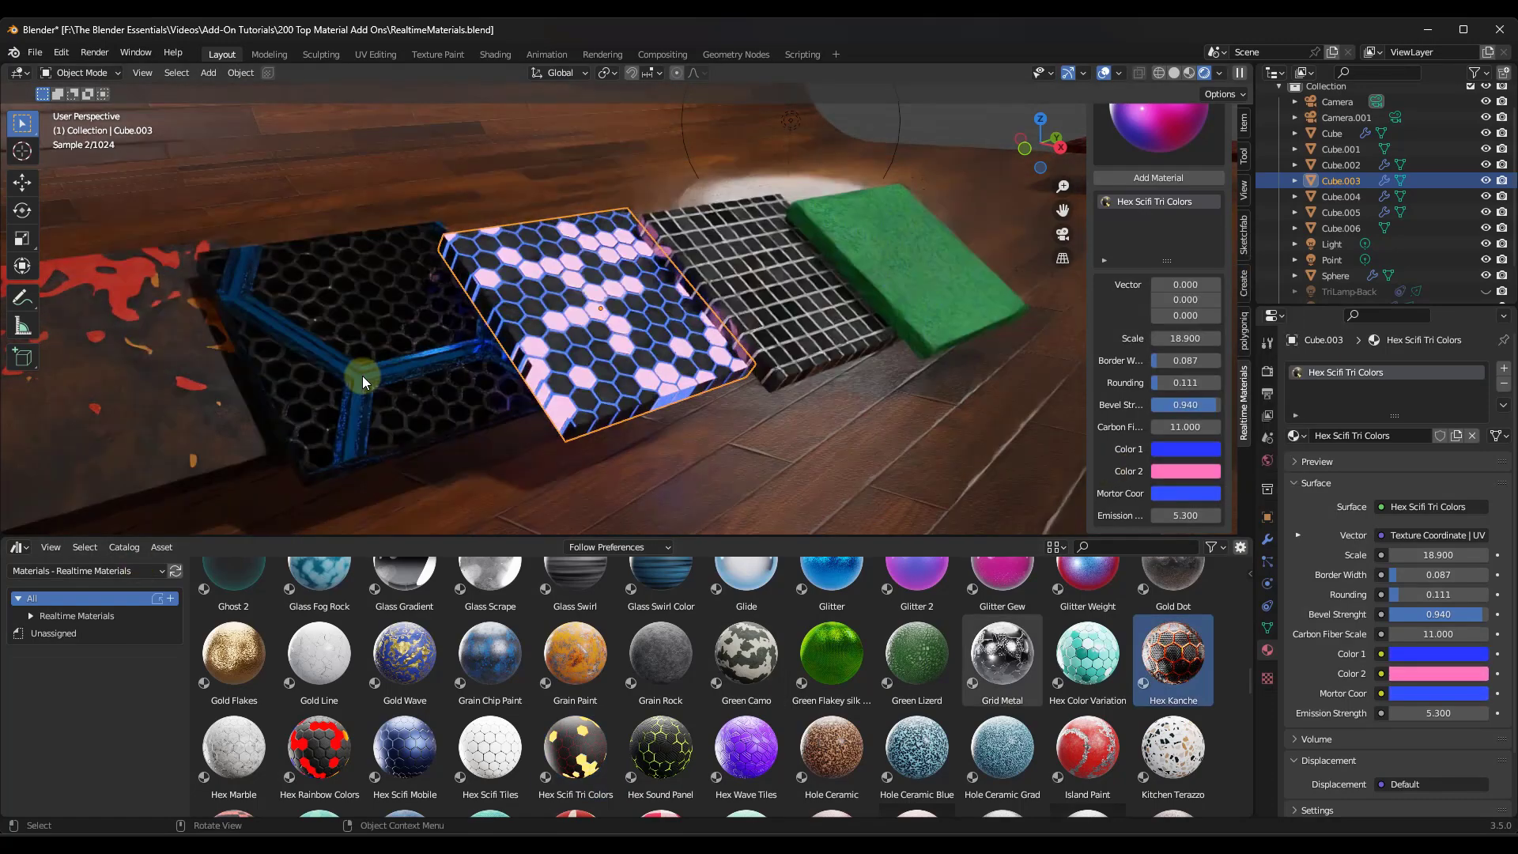
click(363, 381)
drag(1186, 339, 1216, 338)
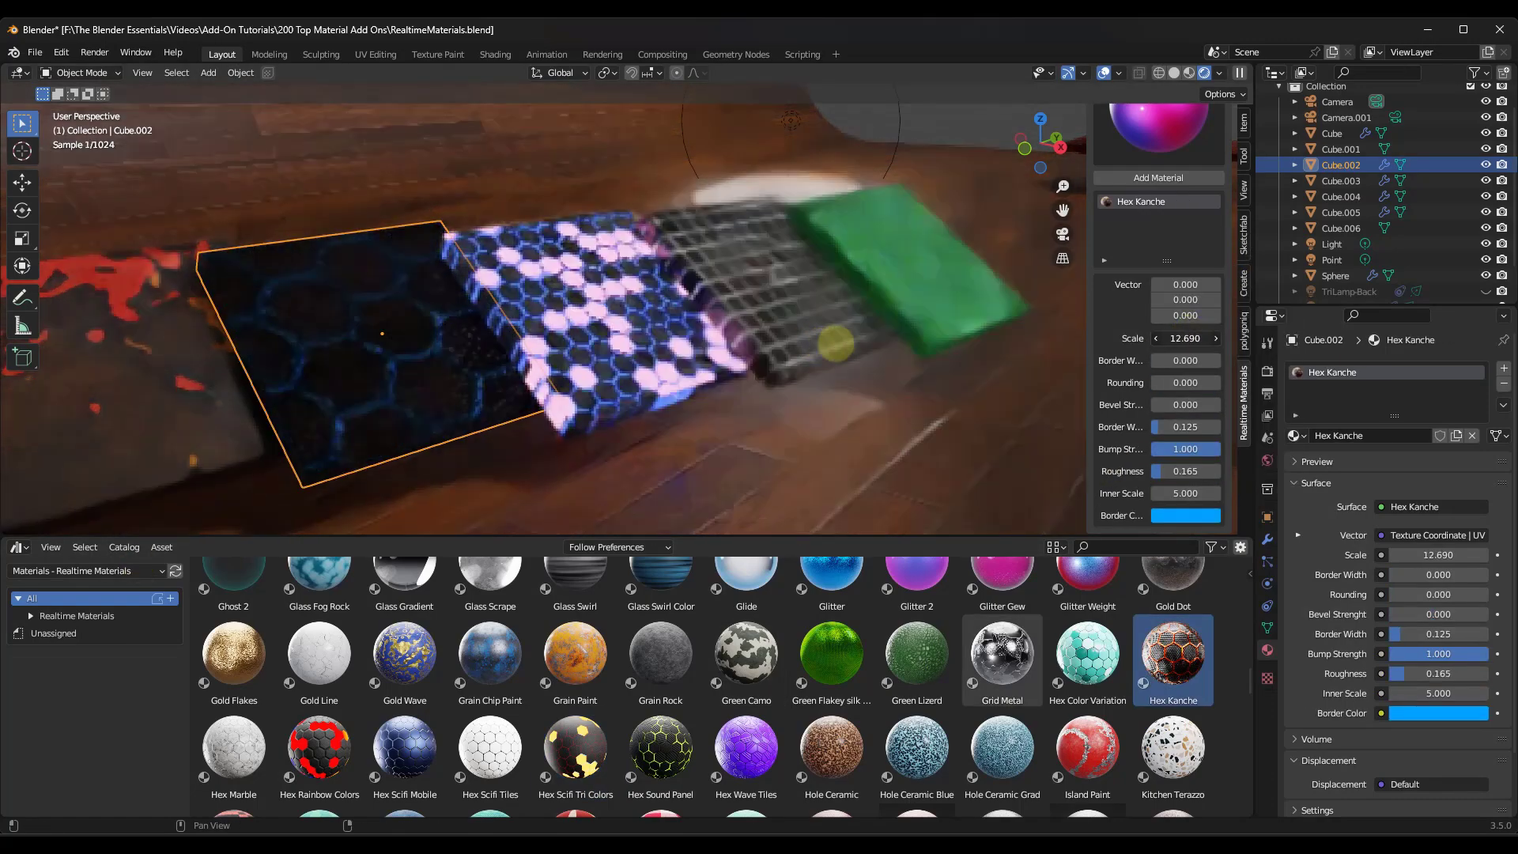
drag(836, 344, 907, 349)
scroll(380, 369, up, 3)
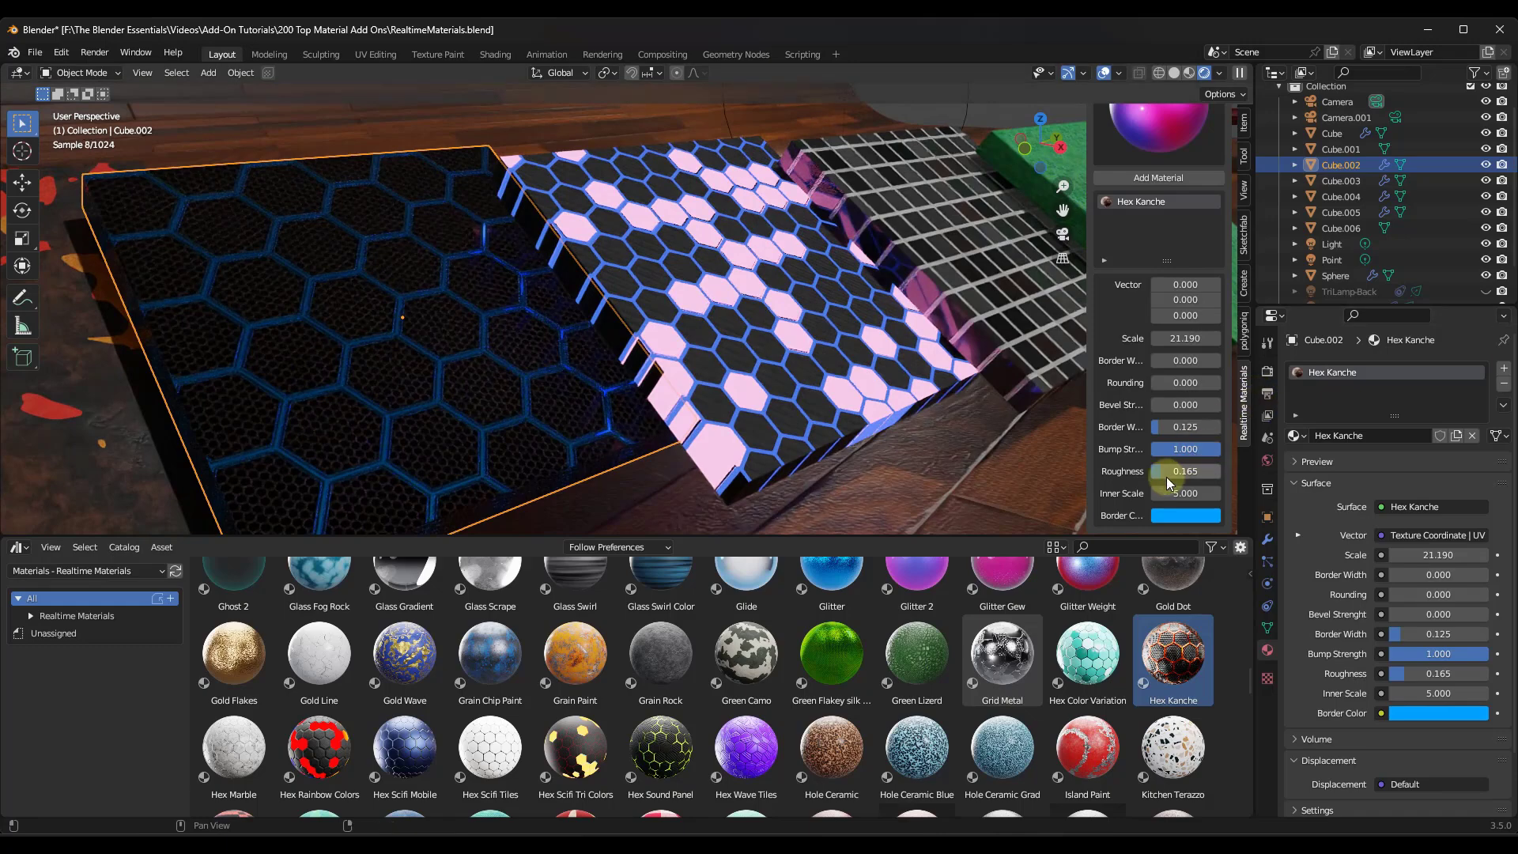
drag(1169, 484, 1206, 483)
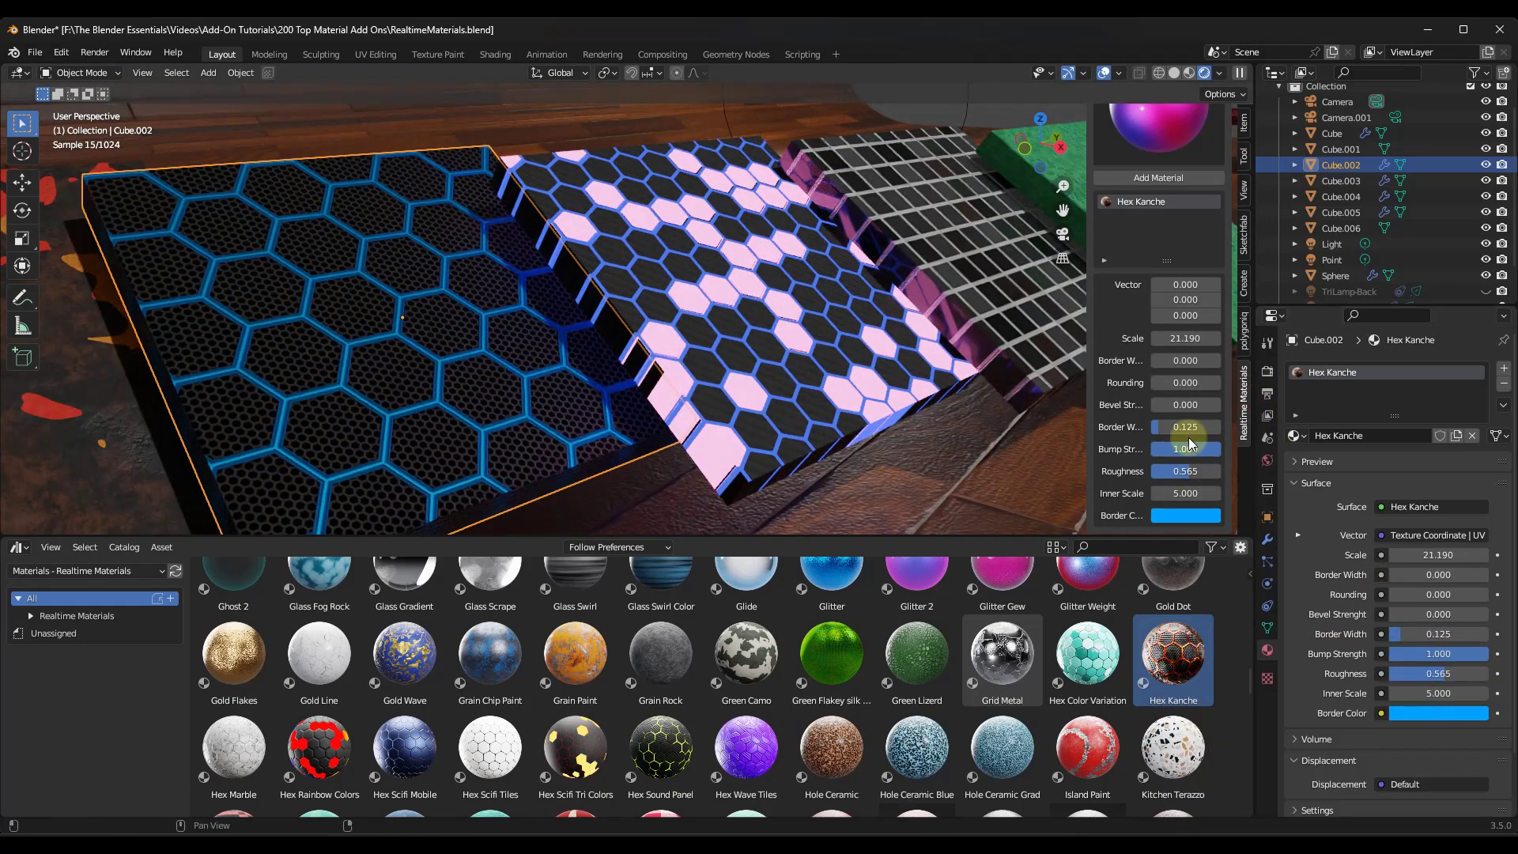
mouse_move(1185, 360)
mouse_down()
mouse_move(1210, 360)
mouse_move(1186, 359)
mouse_up()
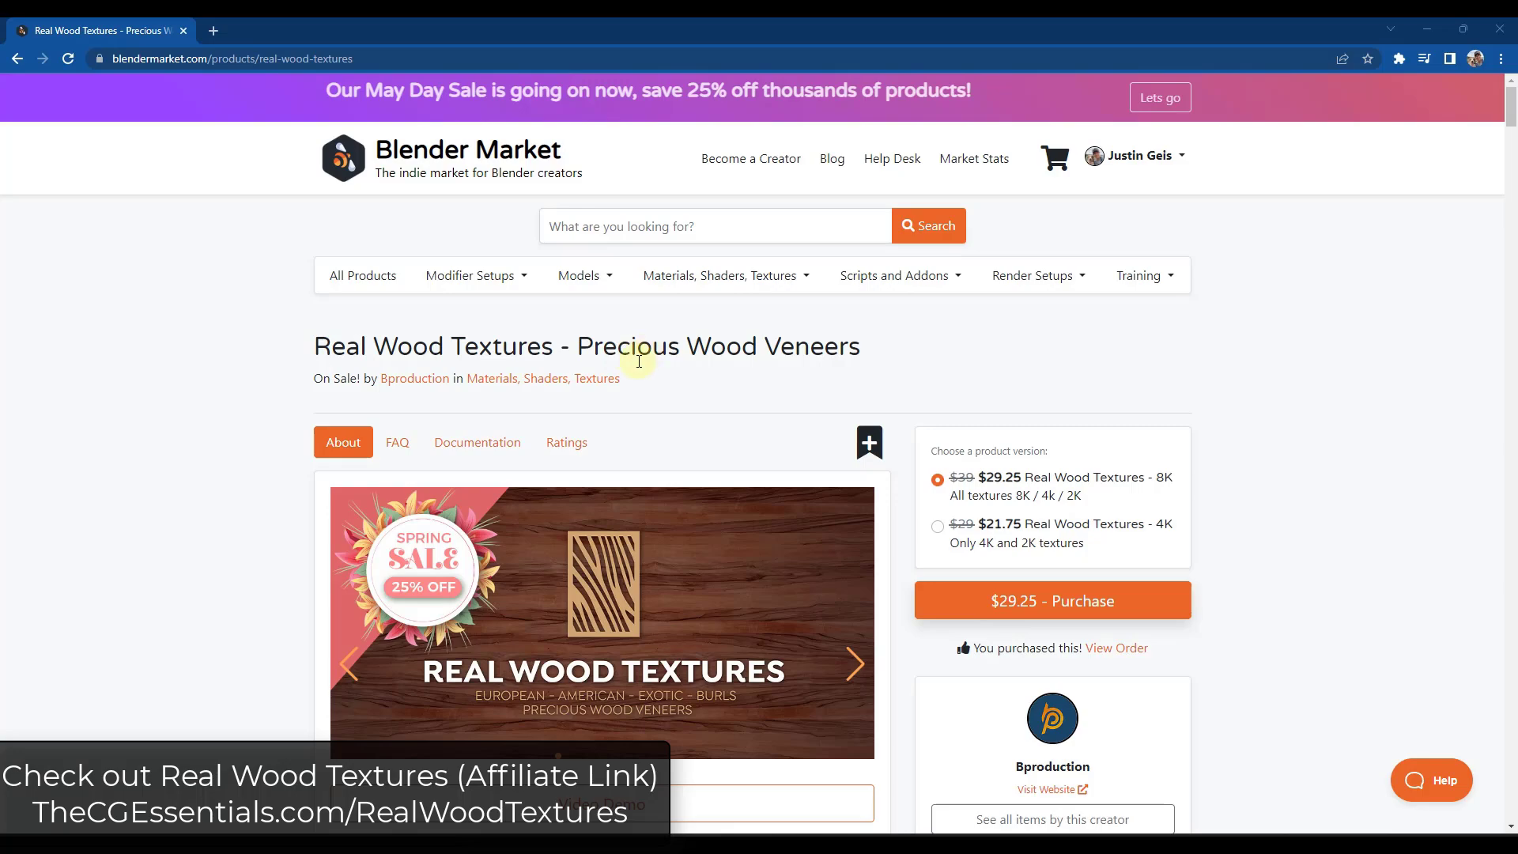
Switch to the Real Wood Textures product page on Blender Market and browse its enlarged gallery images.
scroll(285, 379, down, 4)
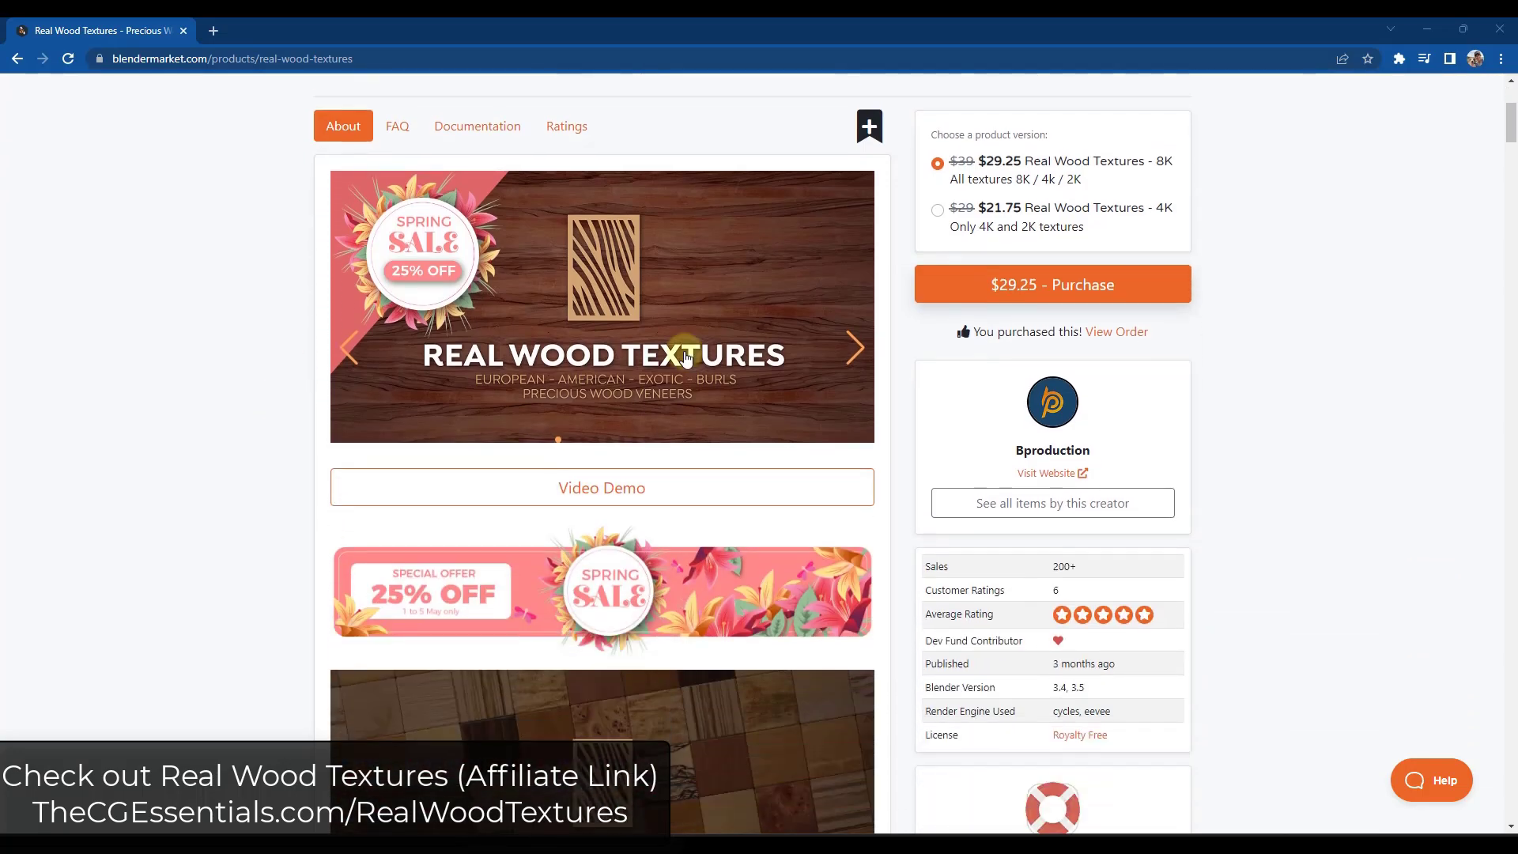
click(841, 353)
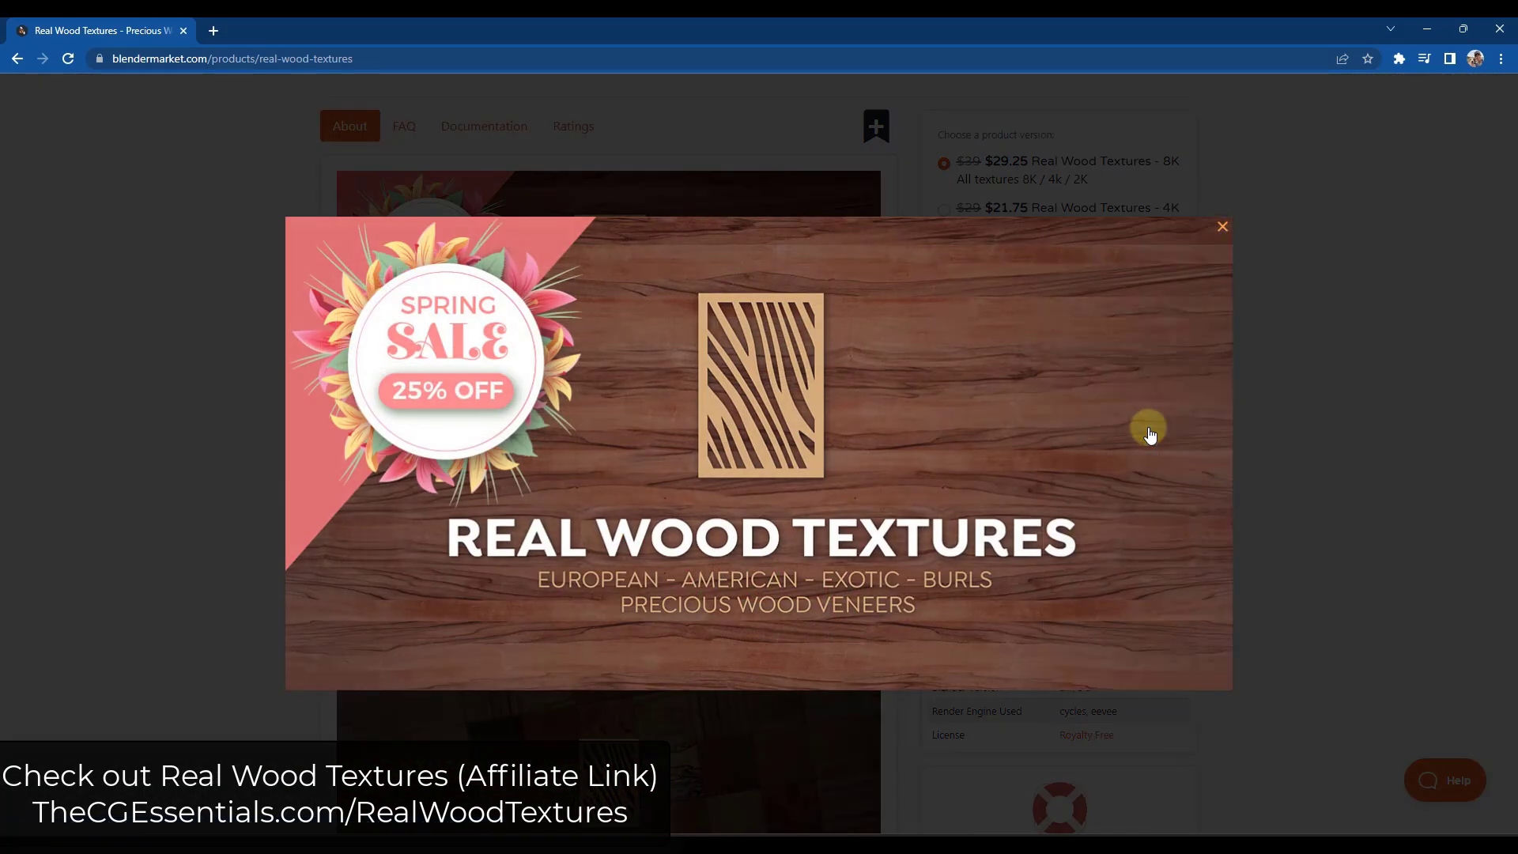
click(1148, 435)
click(1152, 448)
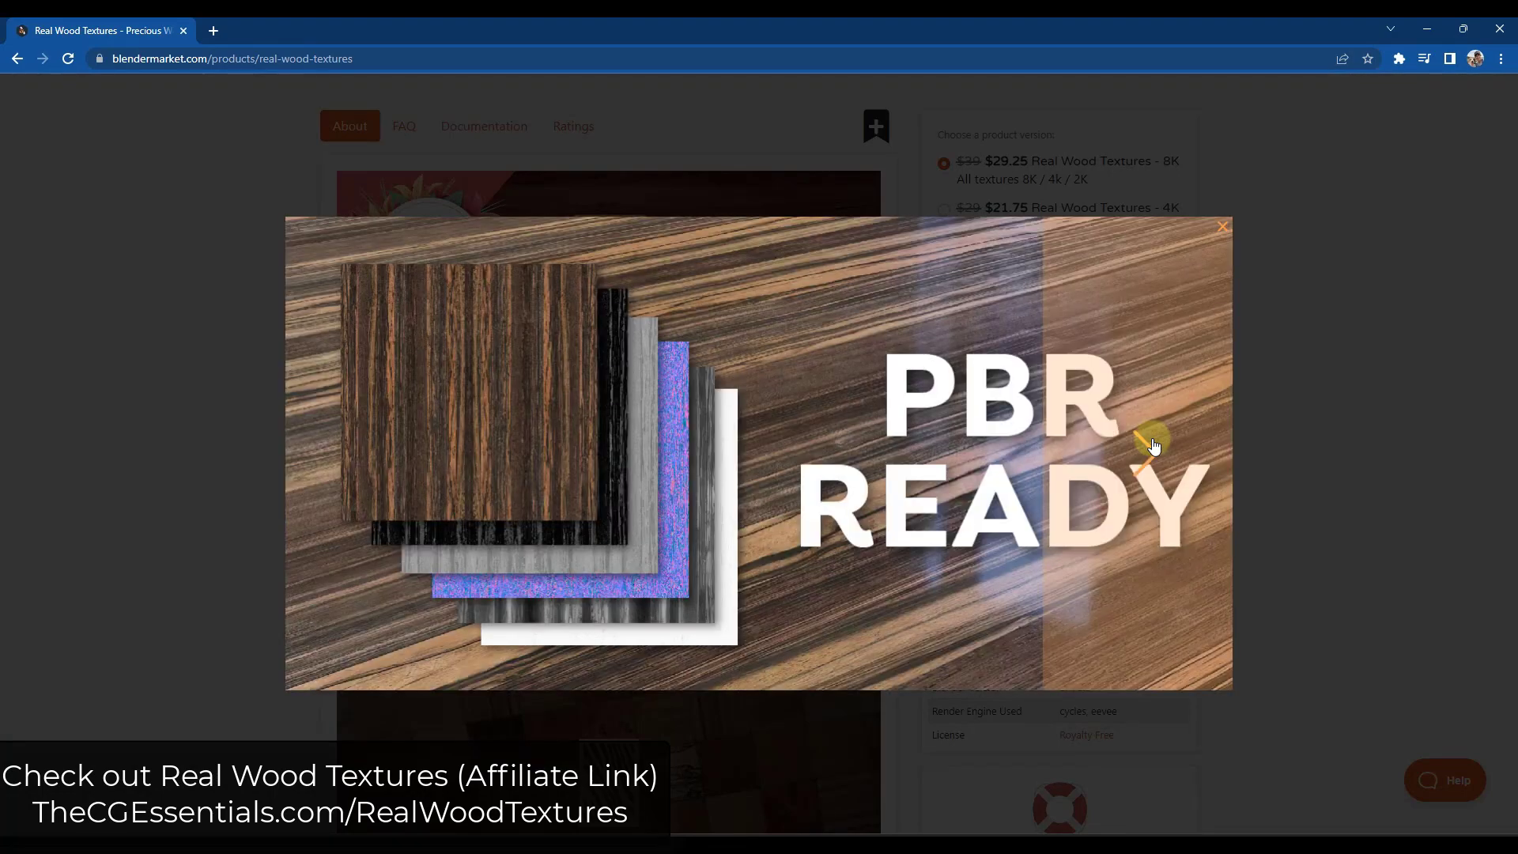
click(1306, 365)
Examine the Real Wood Textures description, PBR maps, resolution, seamless textures, wood catalog and the American and European veneer samples.
scroll(245, 305, down, 9)
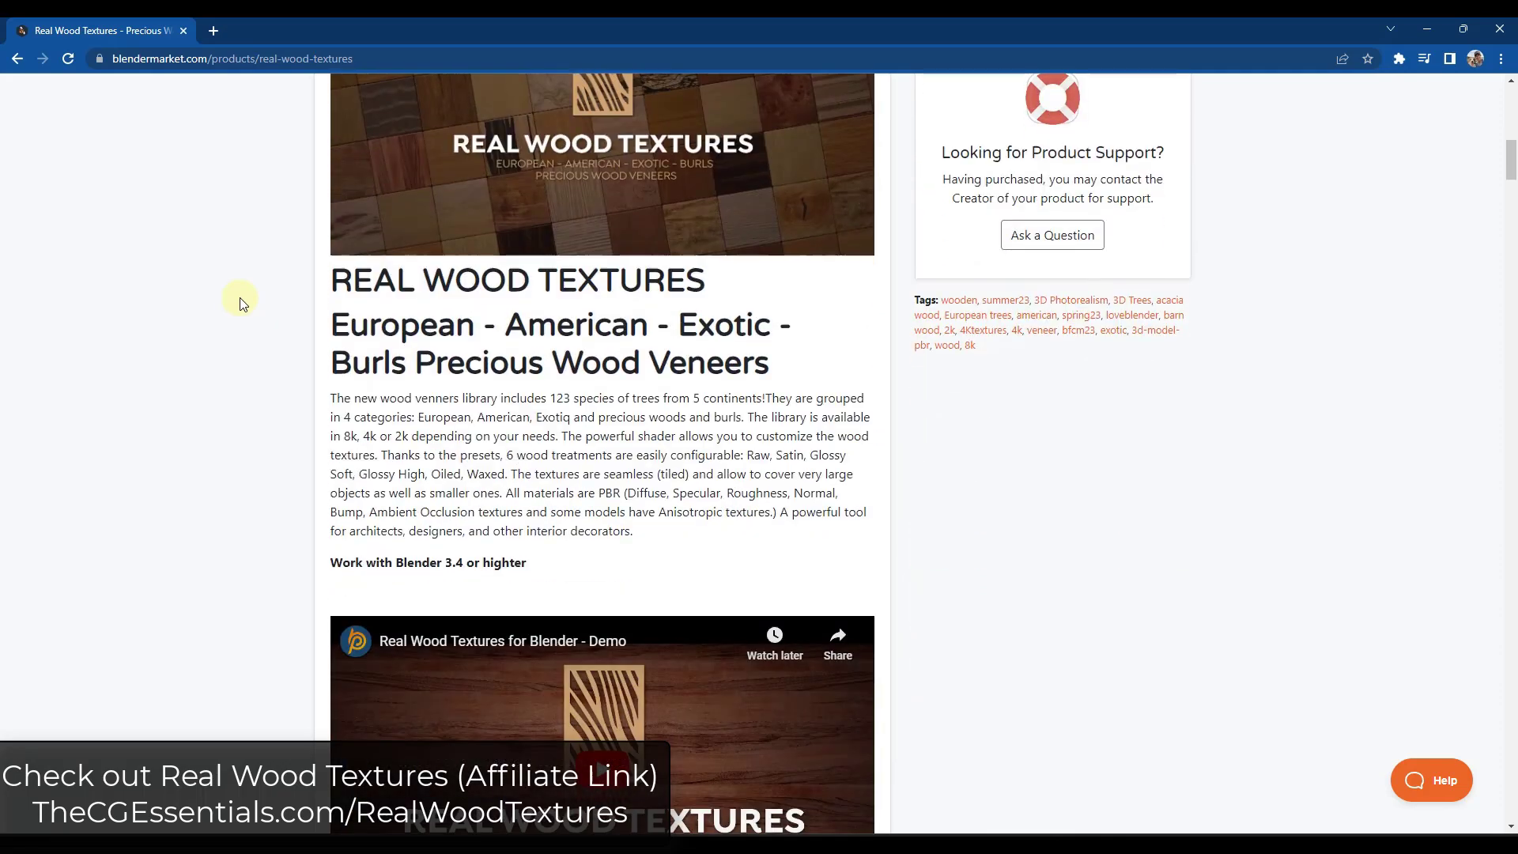
scroll(241, 305, down, 7)
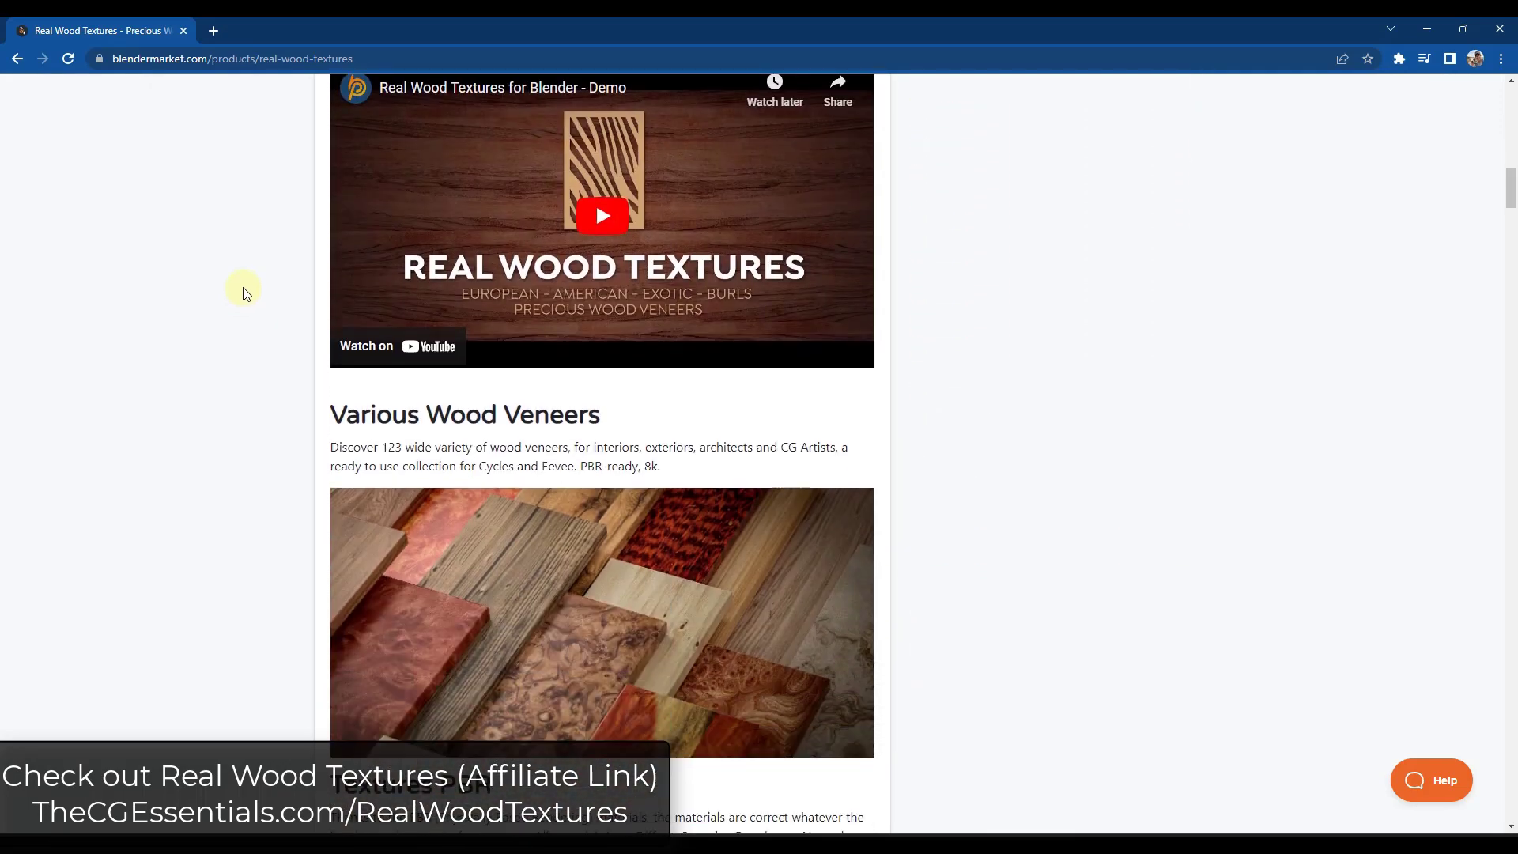
scroll(245, 293, down, 4)
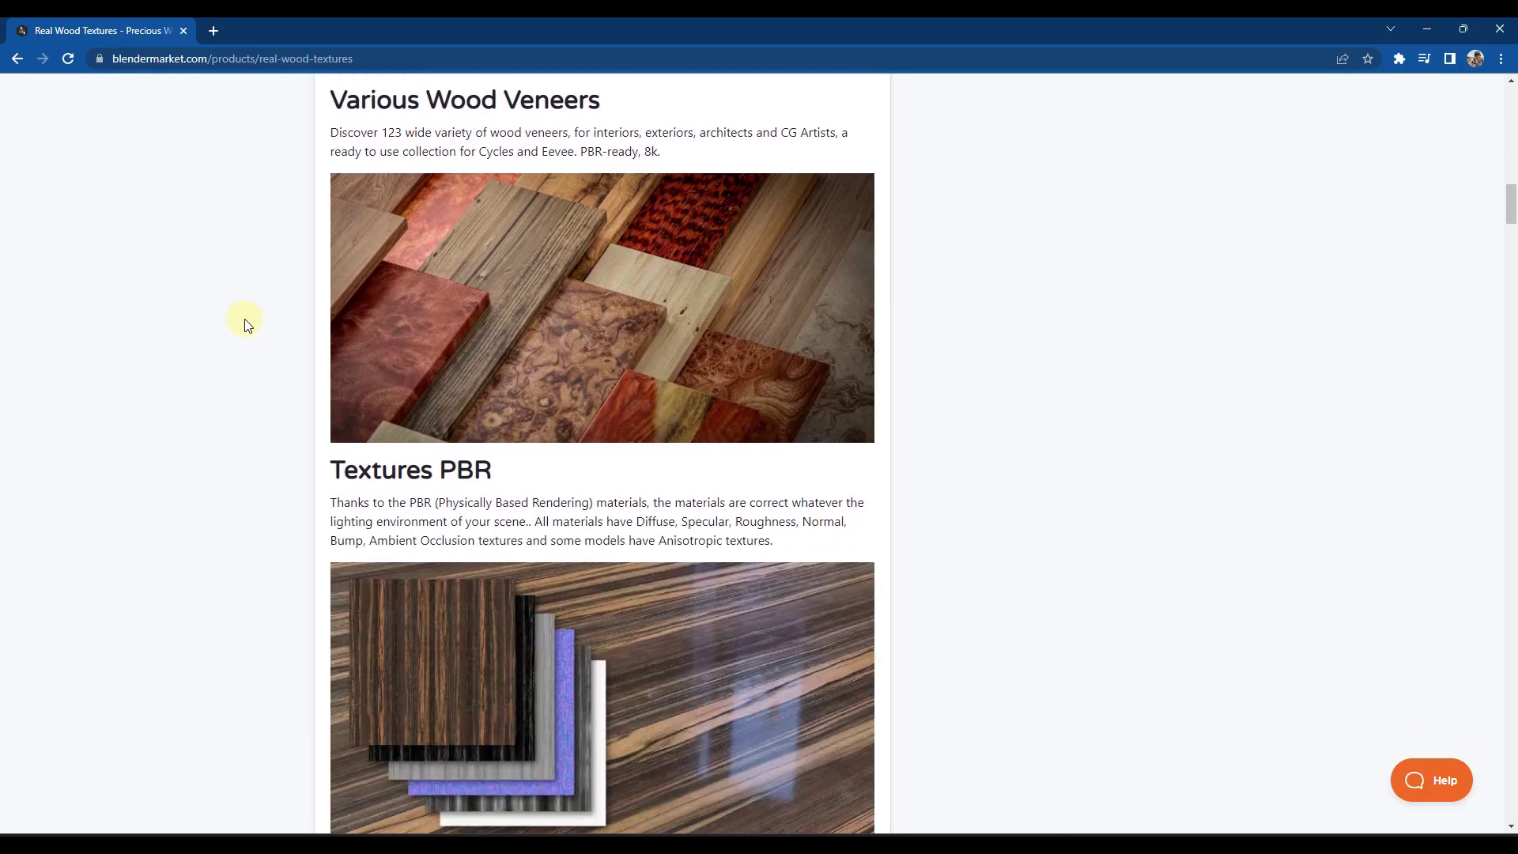
scroll(238, 318, down, 20)
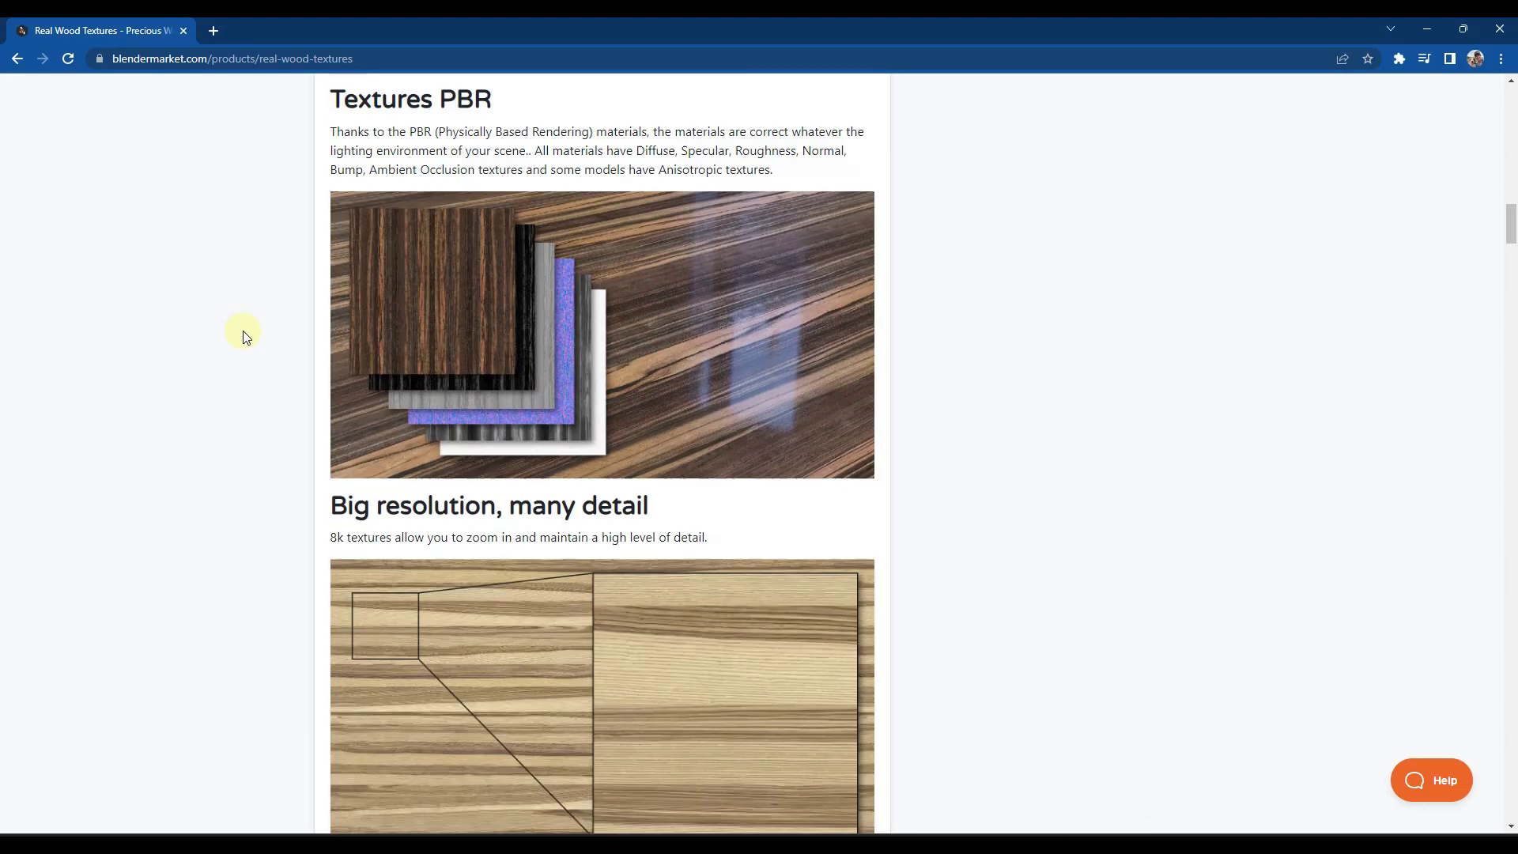
scroll(667, 424, down, 20)
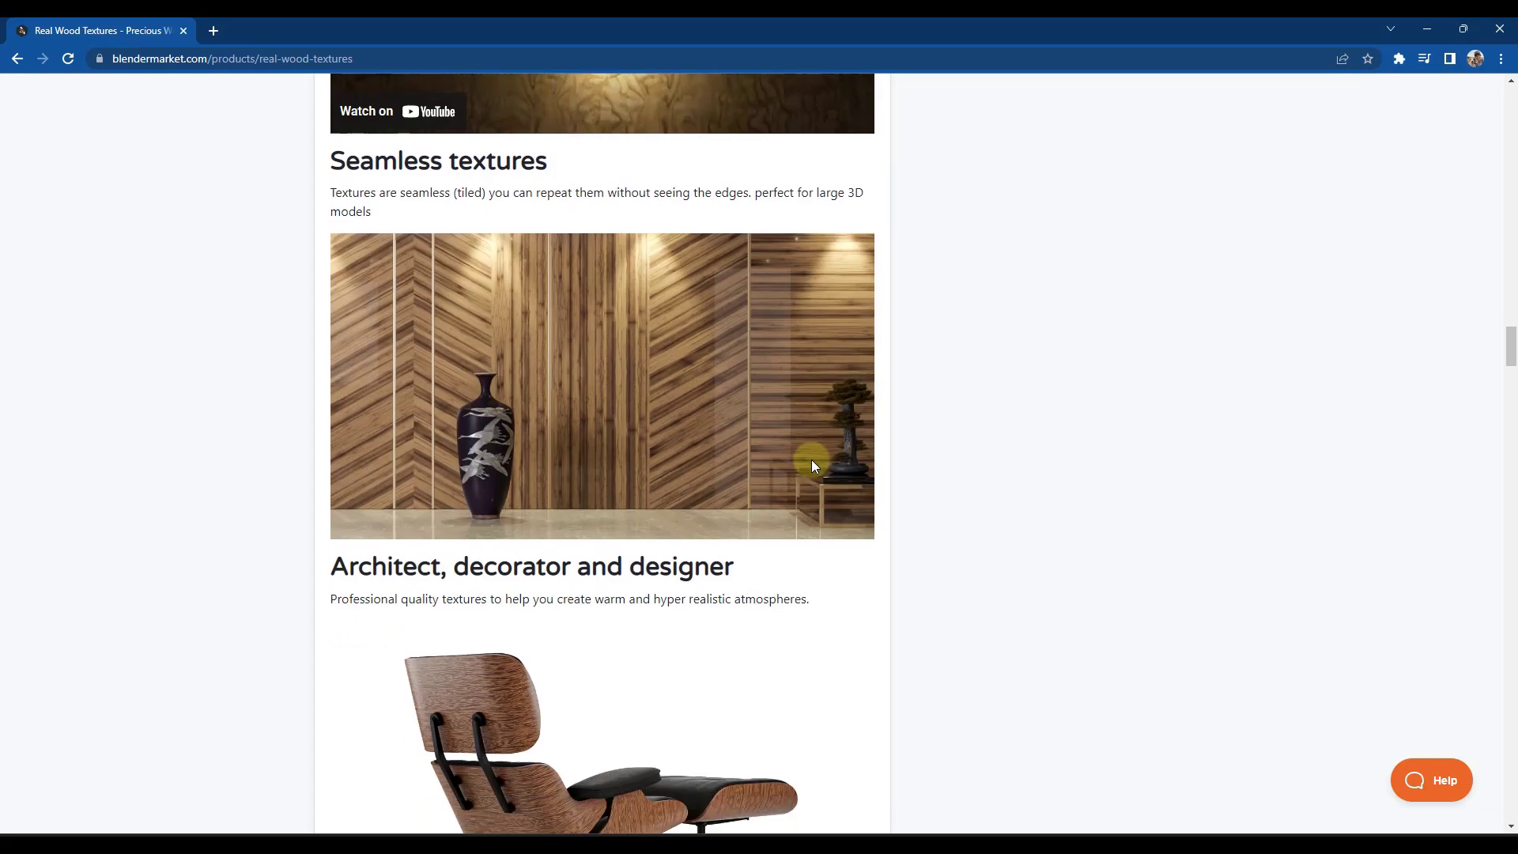
scroll(838, 431, down, 4)
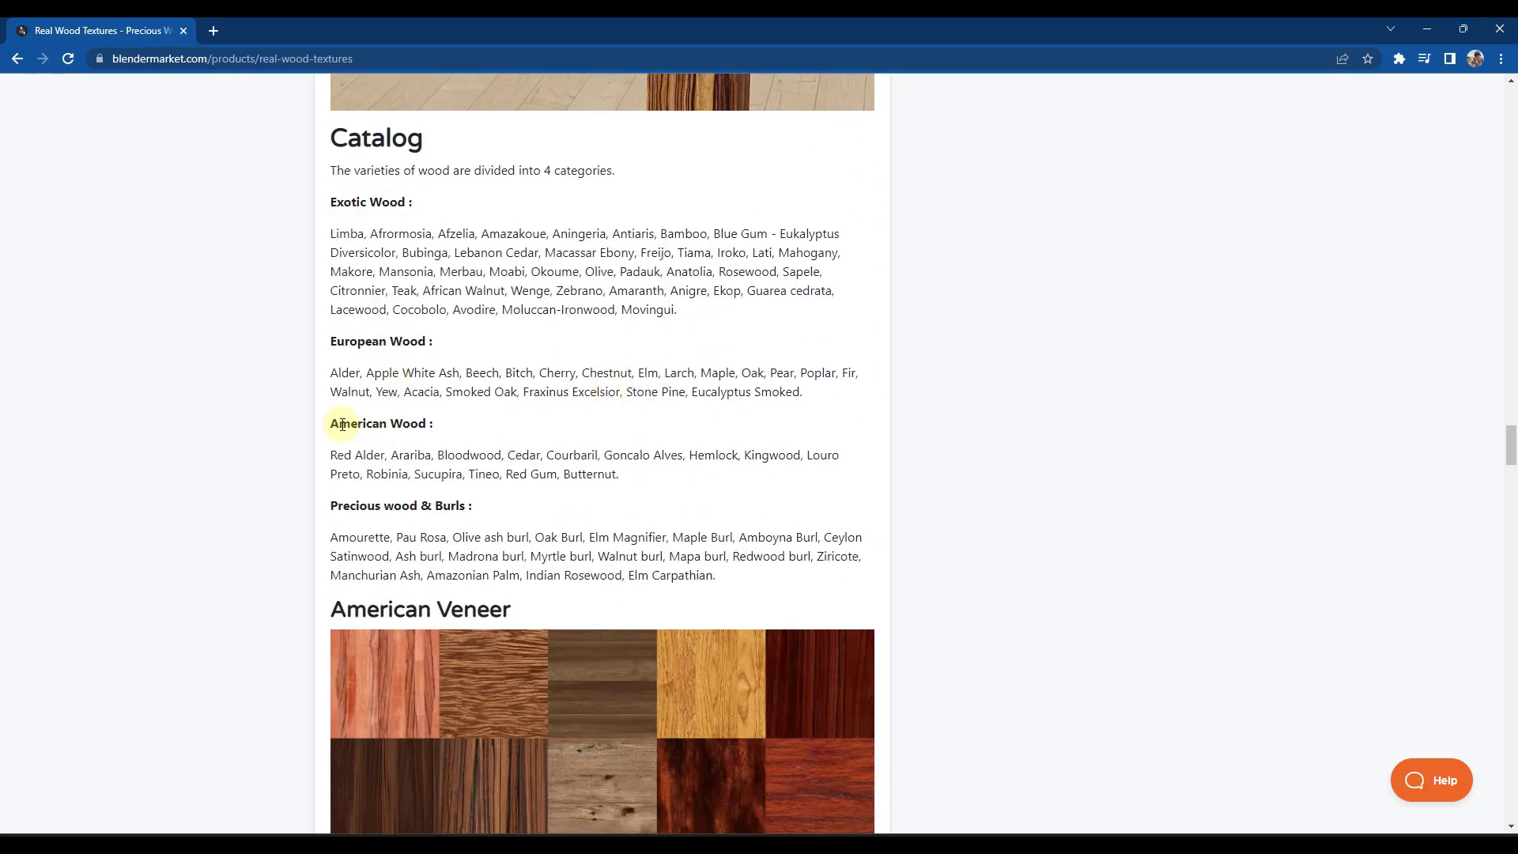
scroll(490, 397, down, 6)
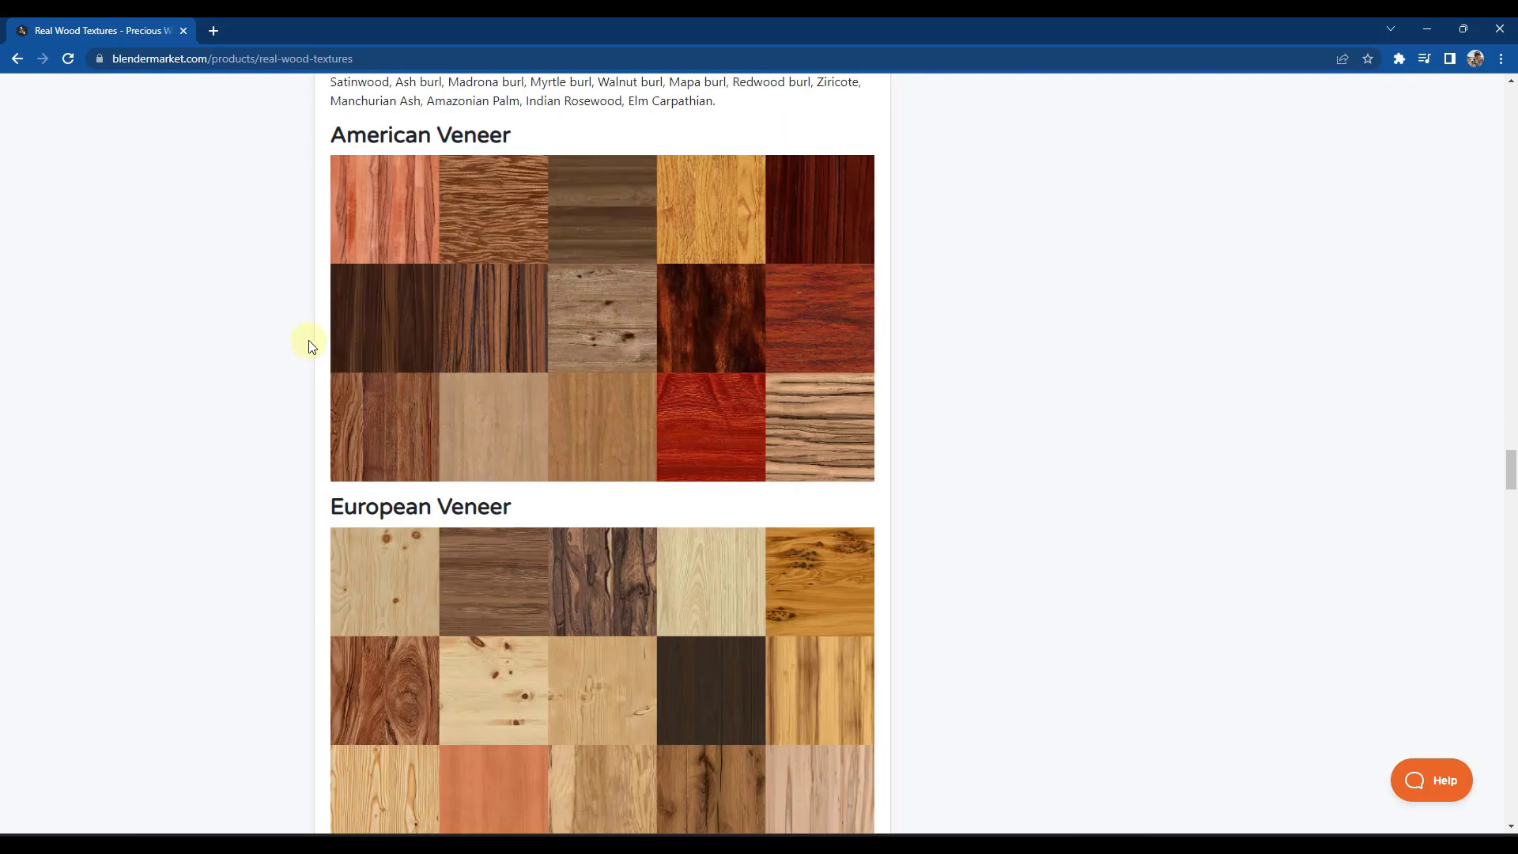
Switch to Blender and apply the adler, ash_burl and cedar materials from the Real Wood Textures library to the first three blocks.
click(1426, 30)
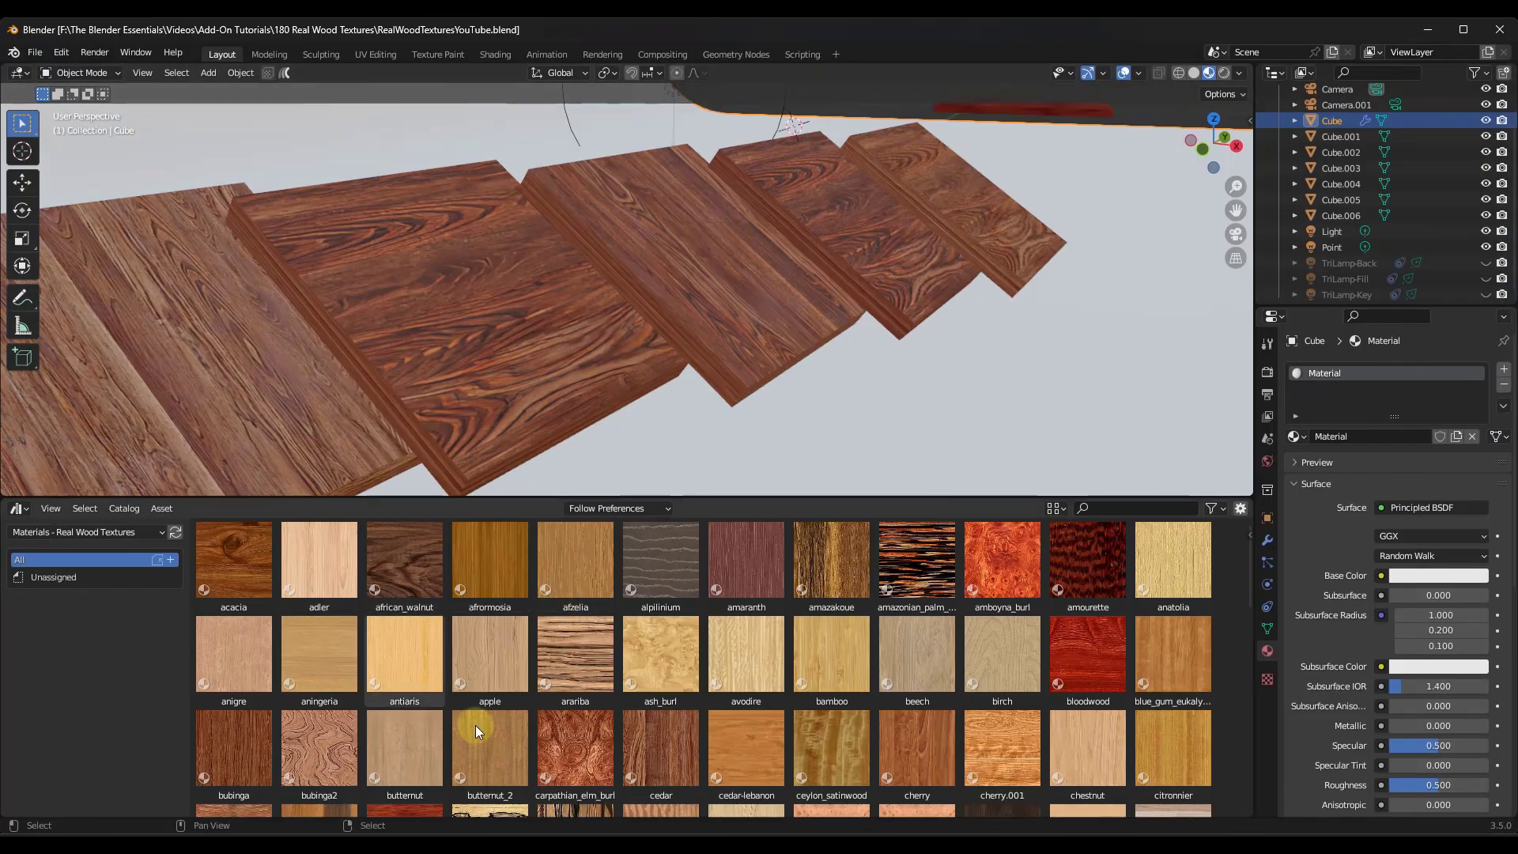
drag(340, 581, 287, 363)
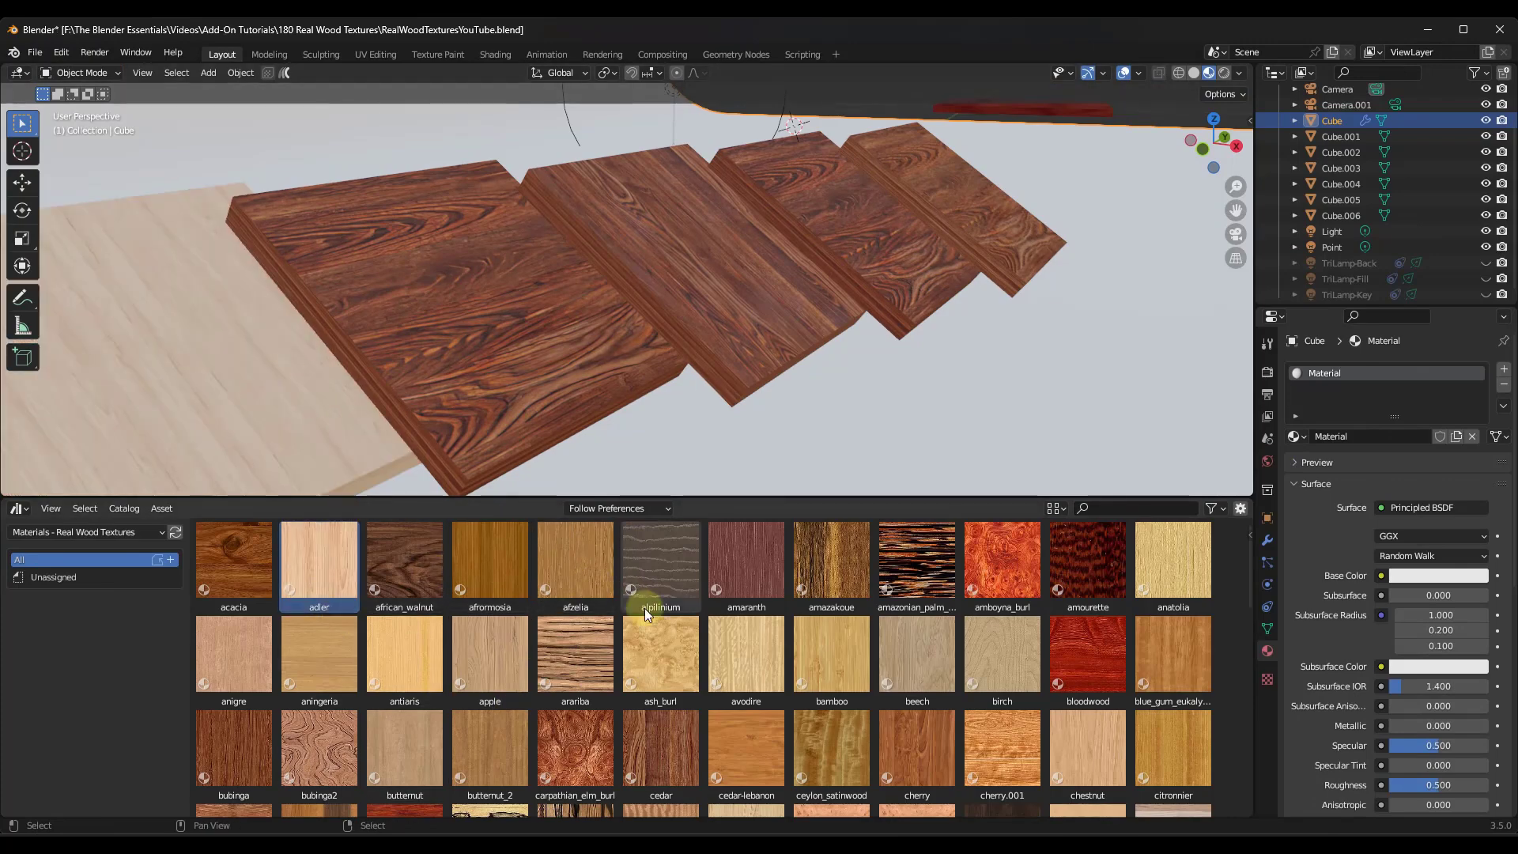
drag(658, 644, 490, 326)
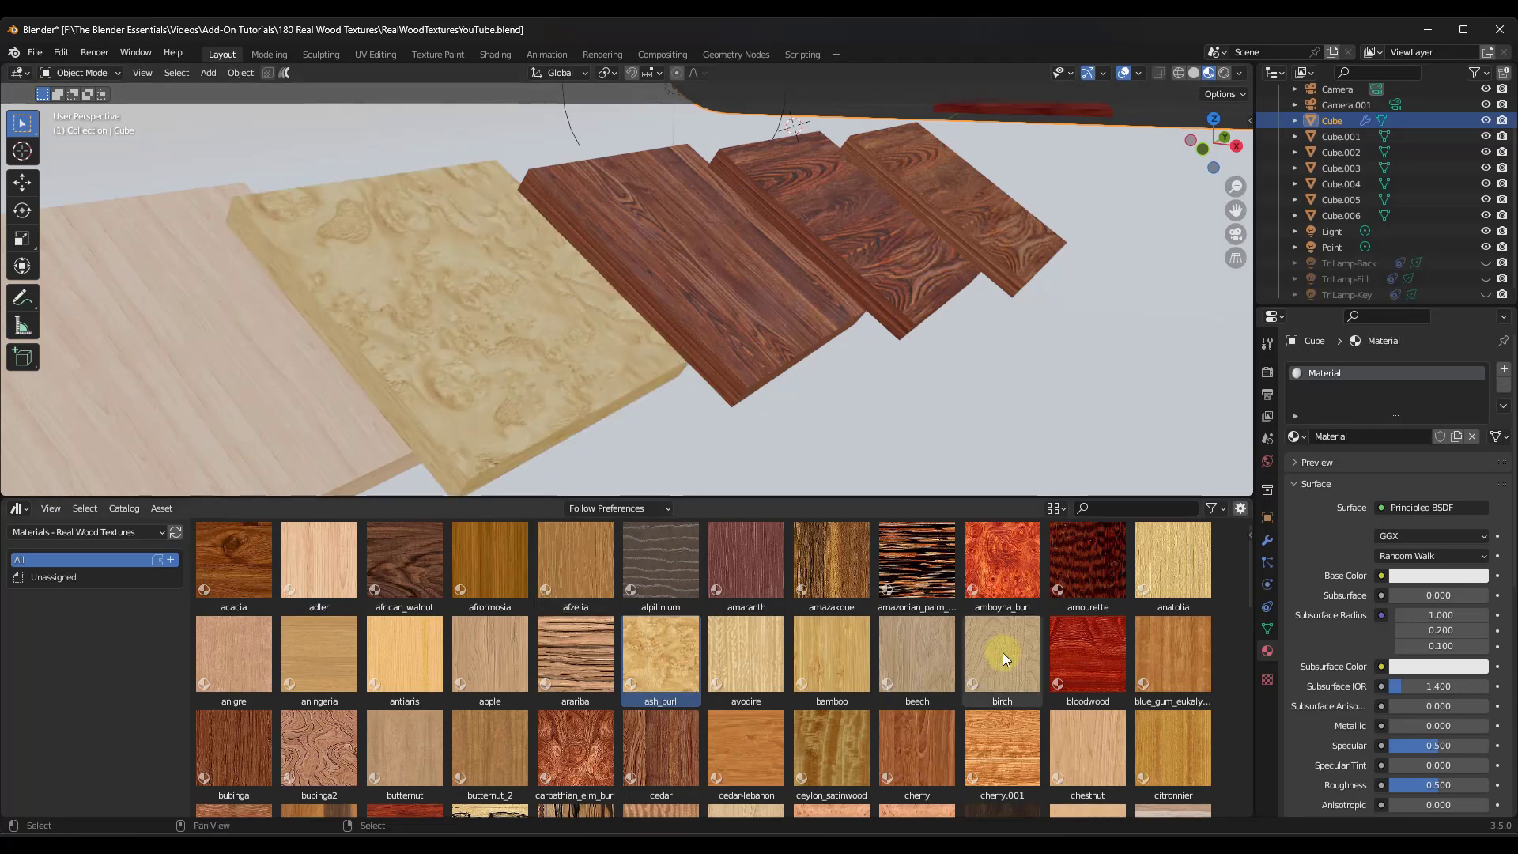
drag(686, 757, 733, 293)
middle_drag(804, 334, 572, 234)
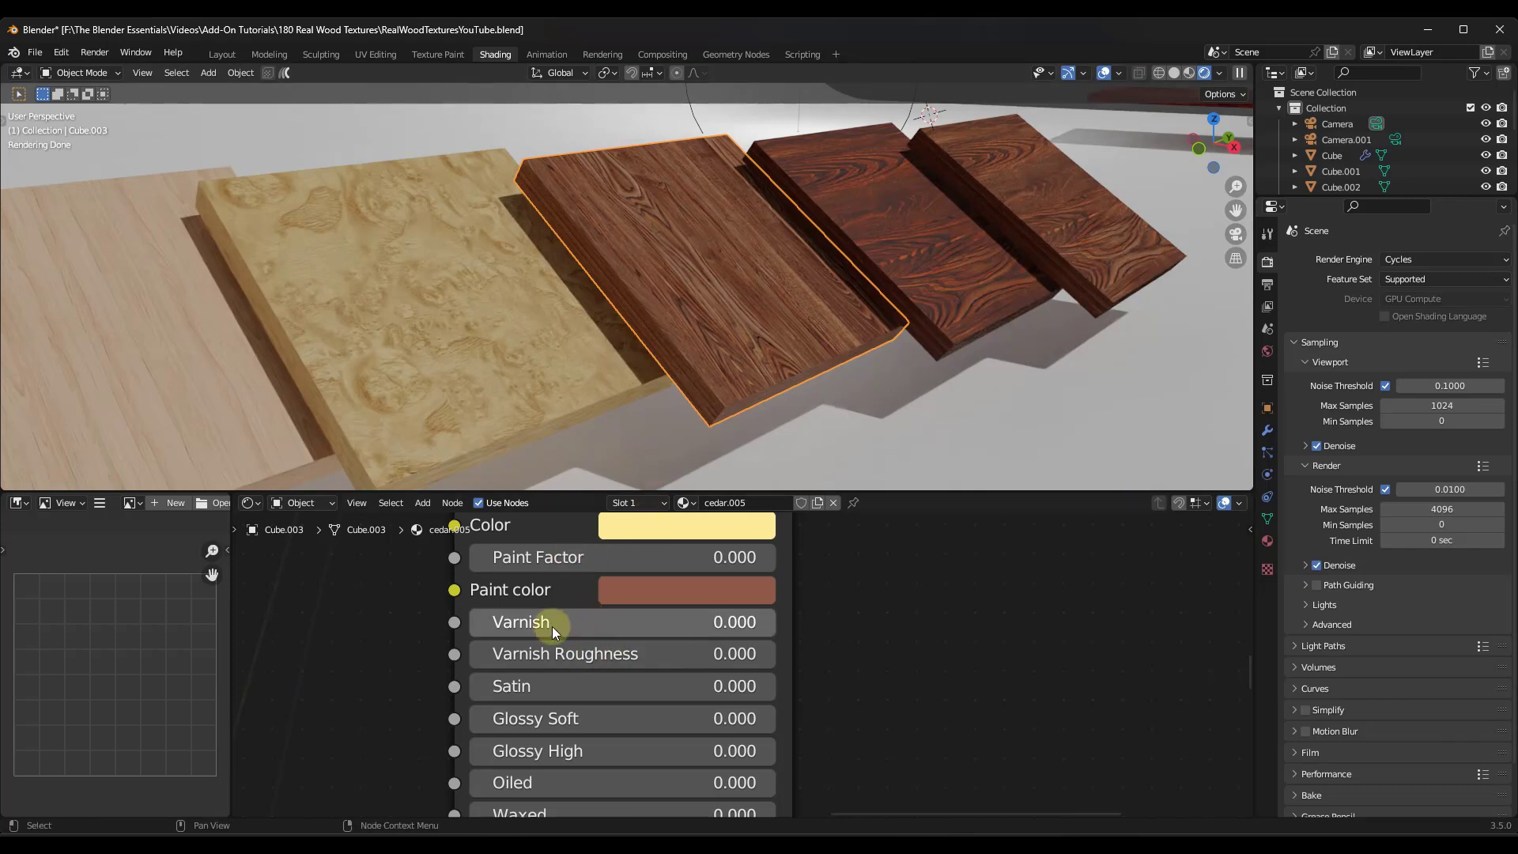
Set the cedar material's Oiled value to 1.000 and its Waxed value to 0.652 in the shader node.
scroll(612, 696, down, 1)
drag(534, 771, 823, 373)
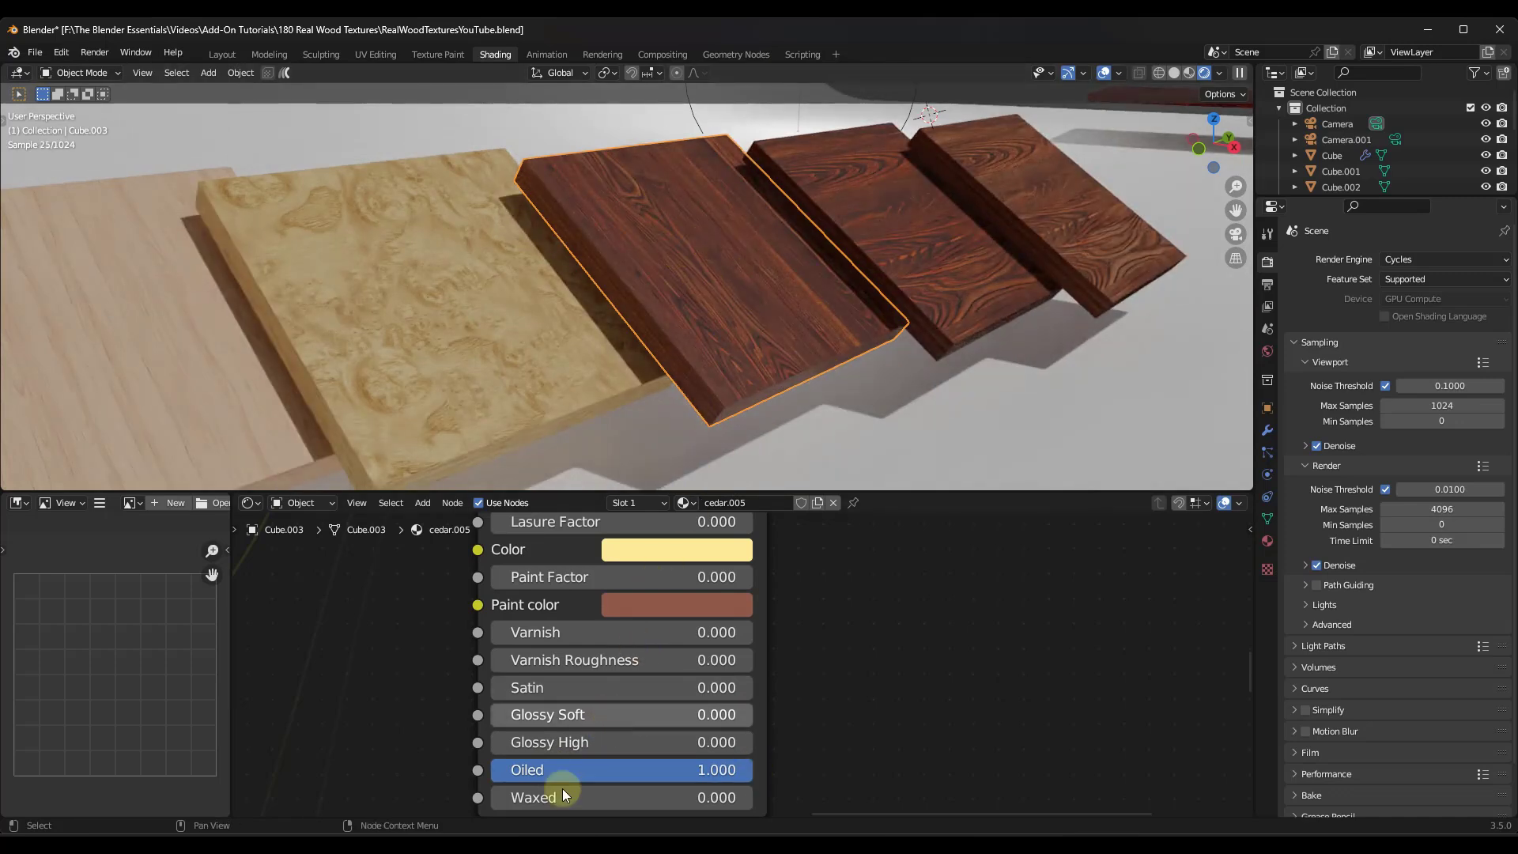
drag(561, 789, 826, 404)
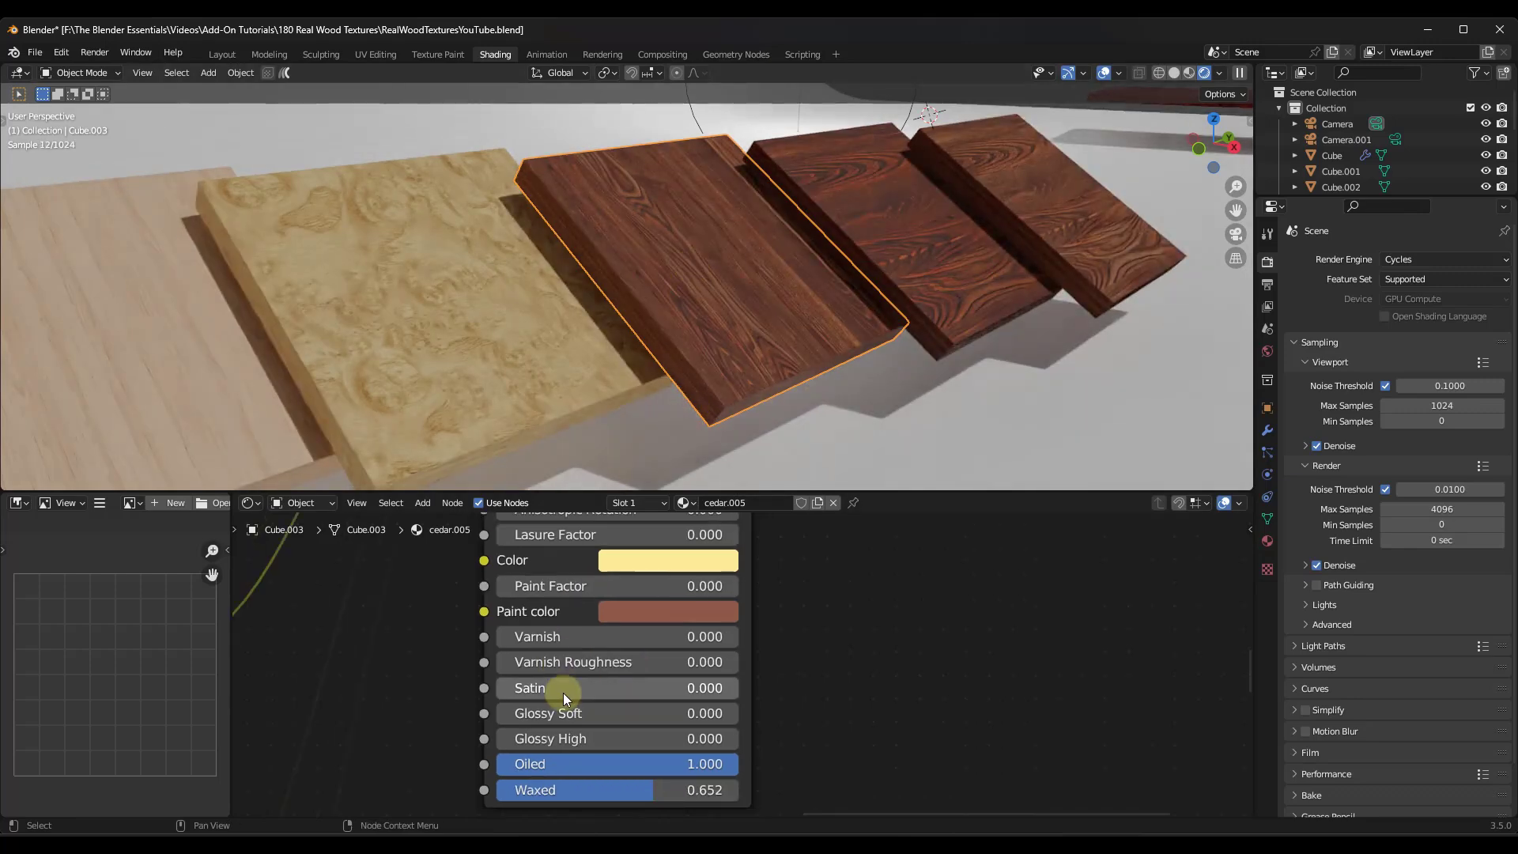
Set the cedar material's Strength Normal to 4.100 in the shader node.
scroll(563, 693, down, 3)
mouse_move(582, 586)
middle_down()
mouse_move(584, 630)
mouse_move(600, 610)
middle_up()
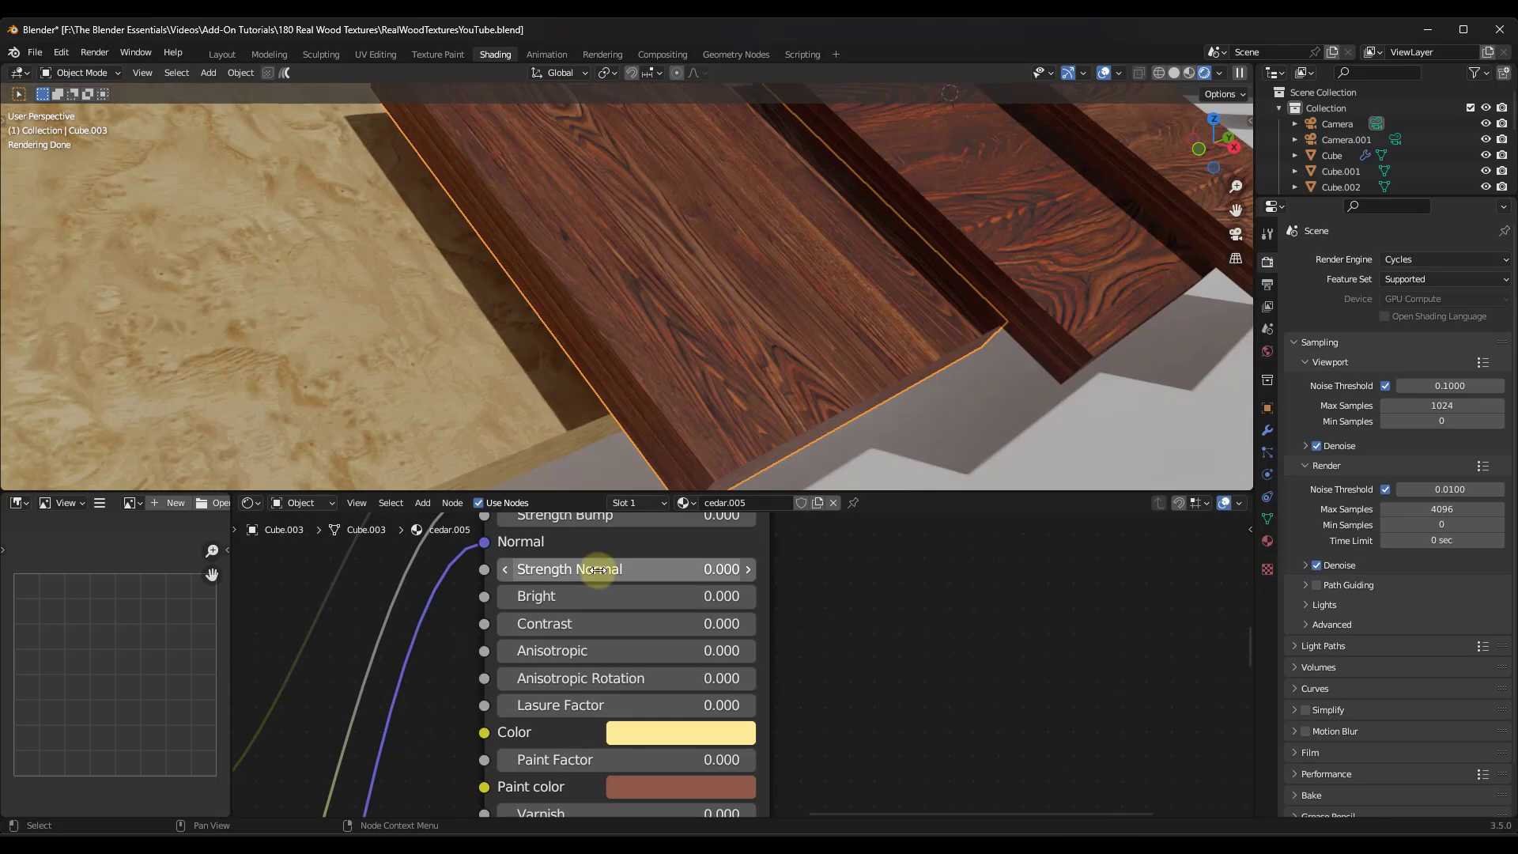
drag(597, 568, 722, 392)
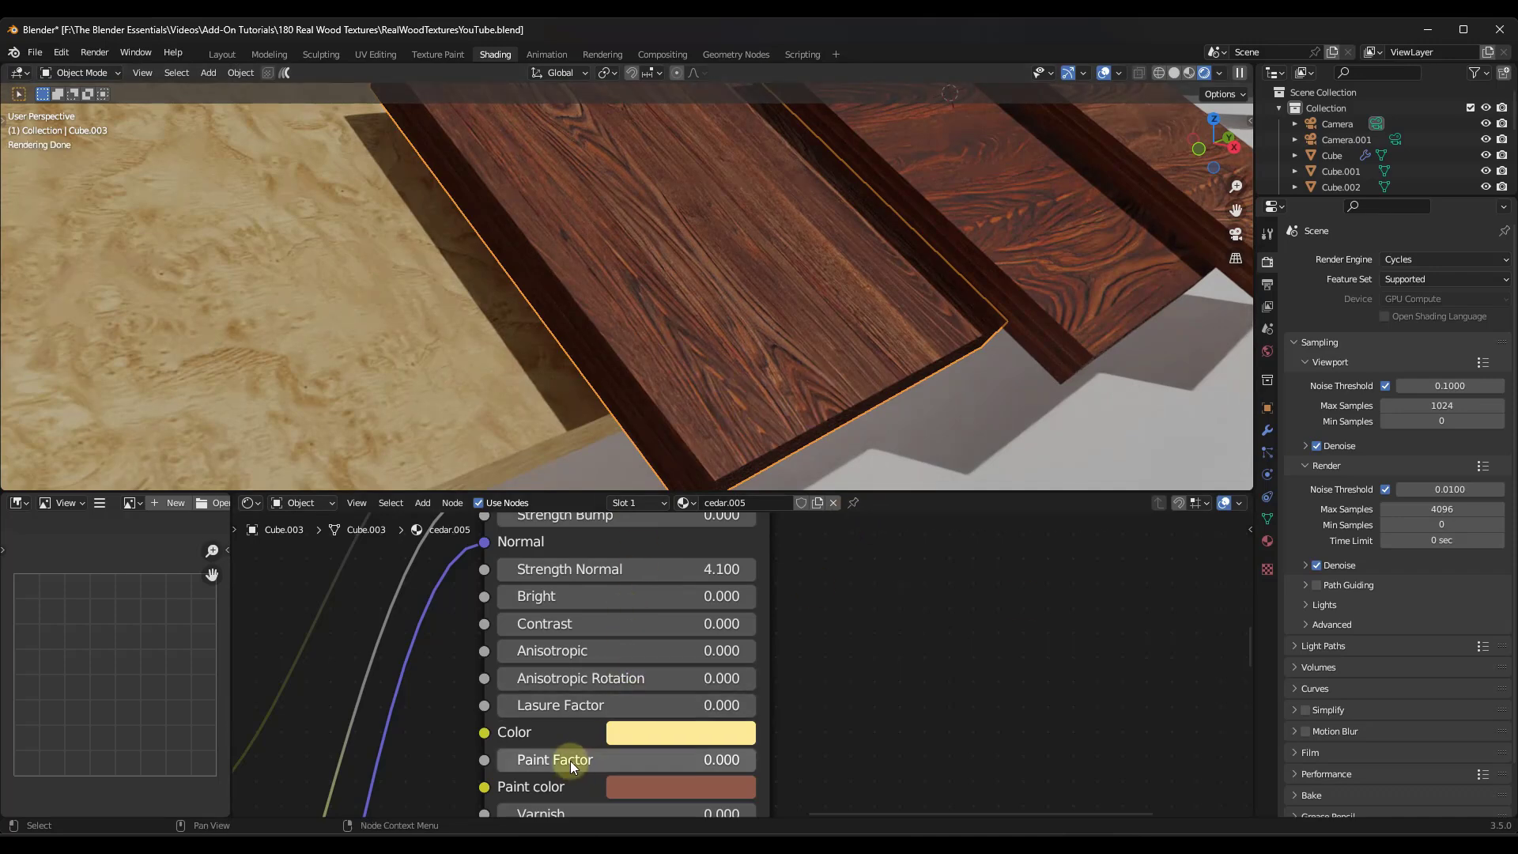
Set the cedar material's Paint Factor to 1.000 and adjust its Paint color slightly in the color wheel.
mouse_move(571, 761)
mouse_down()
mouse_move(678, 362)
mouse_move(877, 368)
mouse_up()
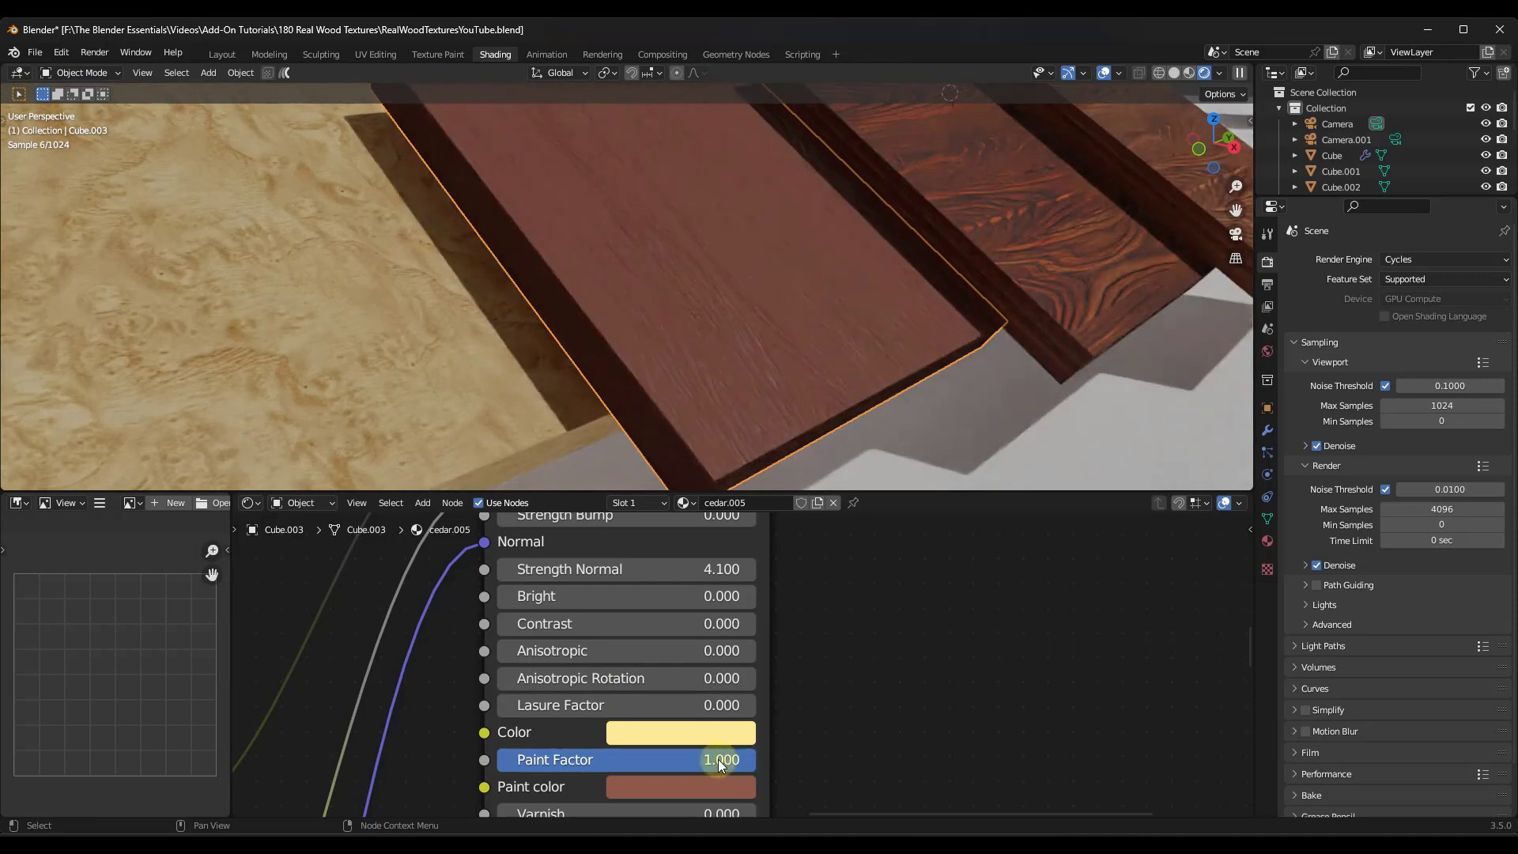
click(677, 783)
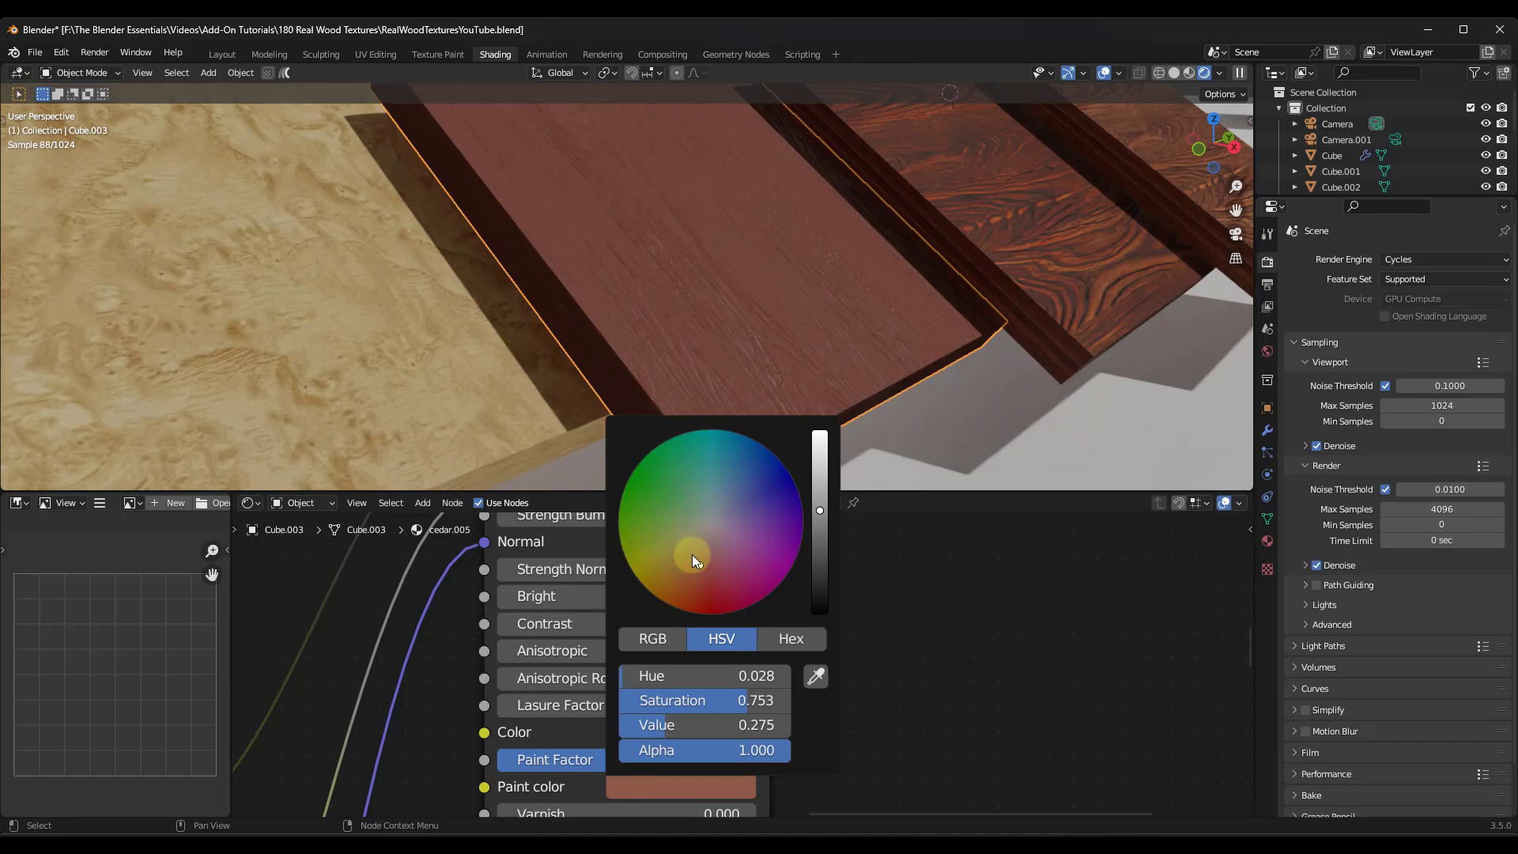
mouse_move(691, 553)
mouse_down()
mouse_move(685, 536)
mouse_move(746, 552)
mouse_move(702, 563)
mouse_up()
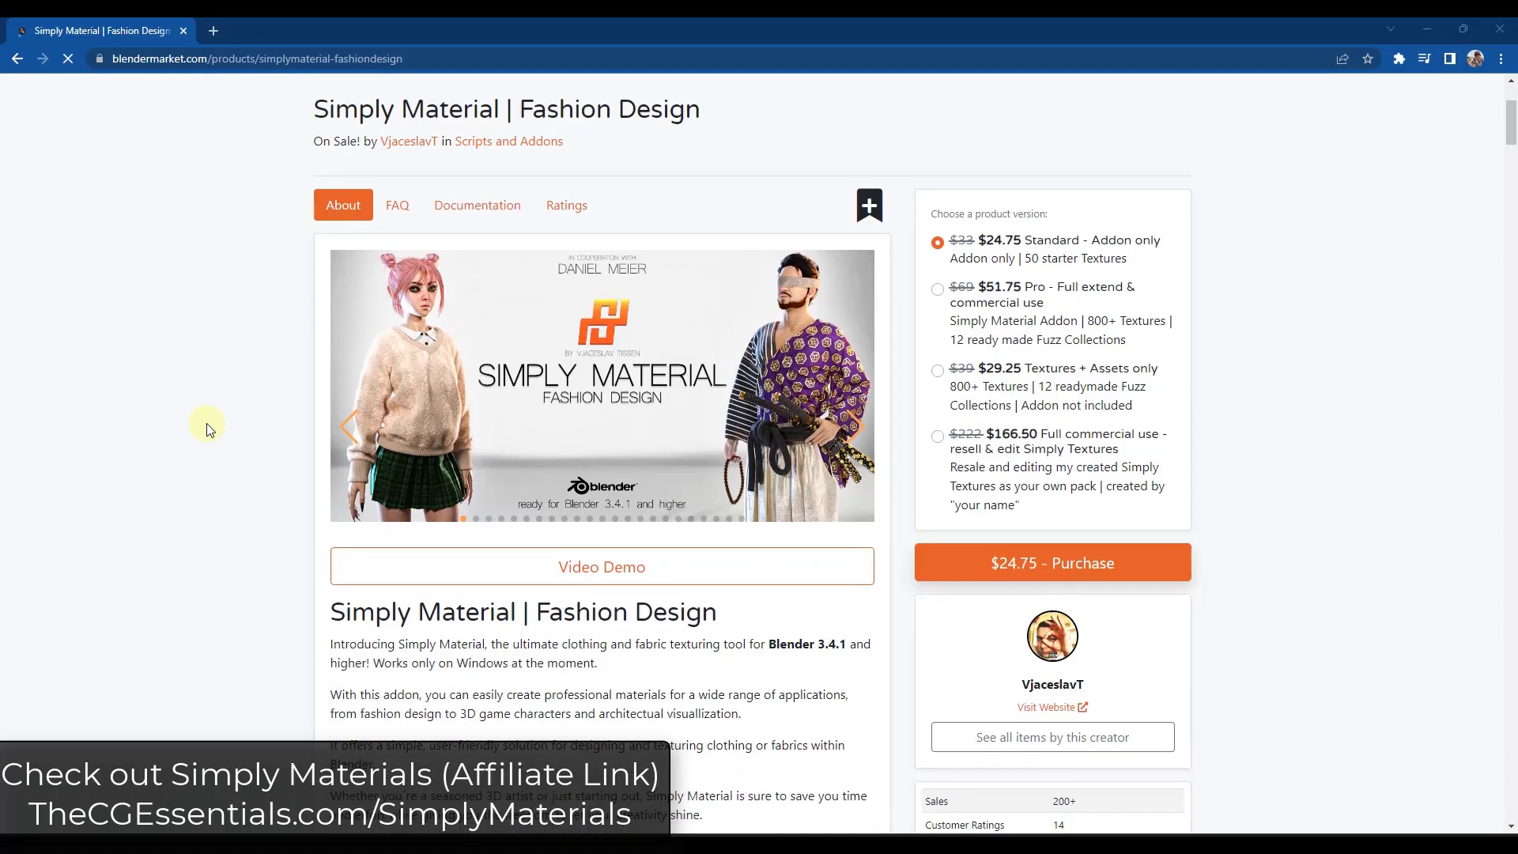
Switch to the Simply Material | Fashion Design product page and look through its enlarged gallery images of clothing styles and fuzz.
click(854, 411)
click(1138, 437)
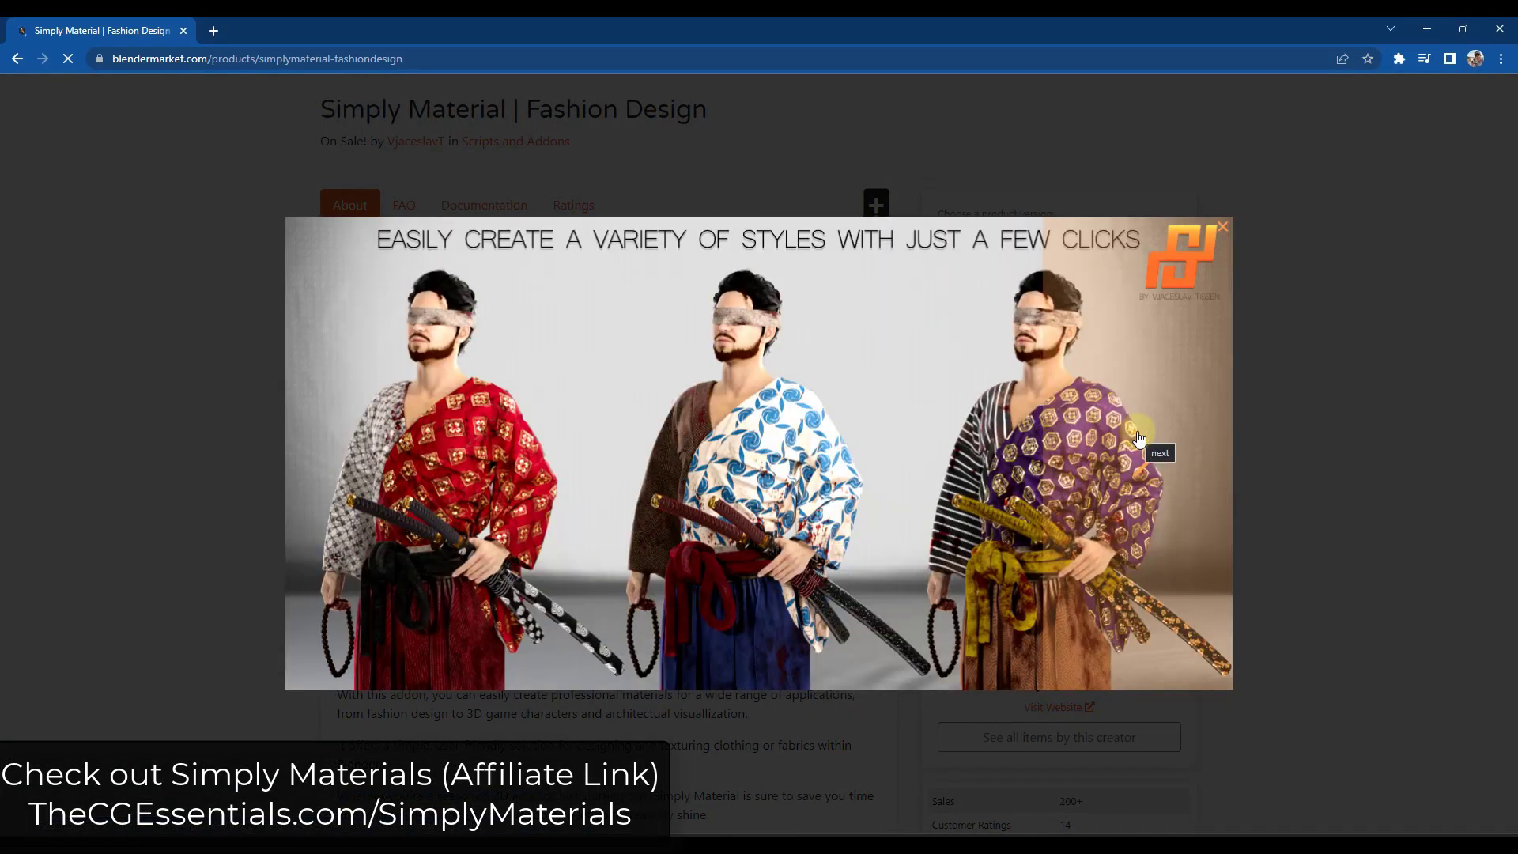
click(1138, 437)
click(1138, 438)
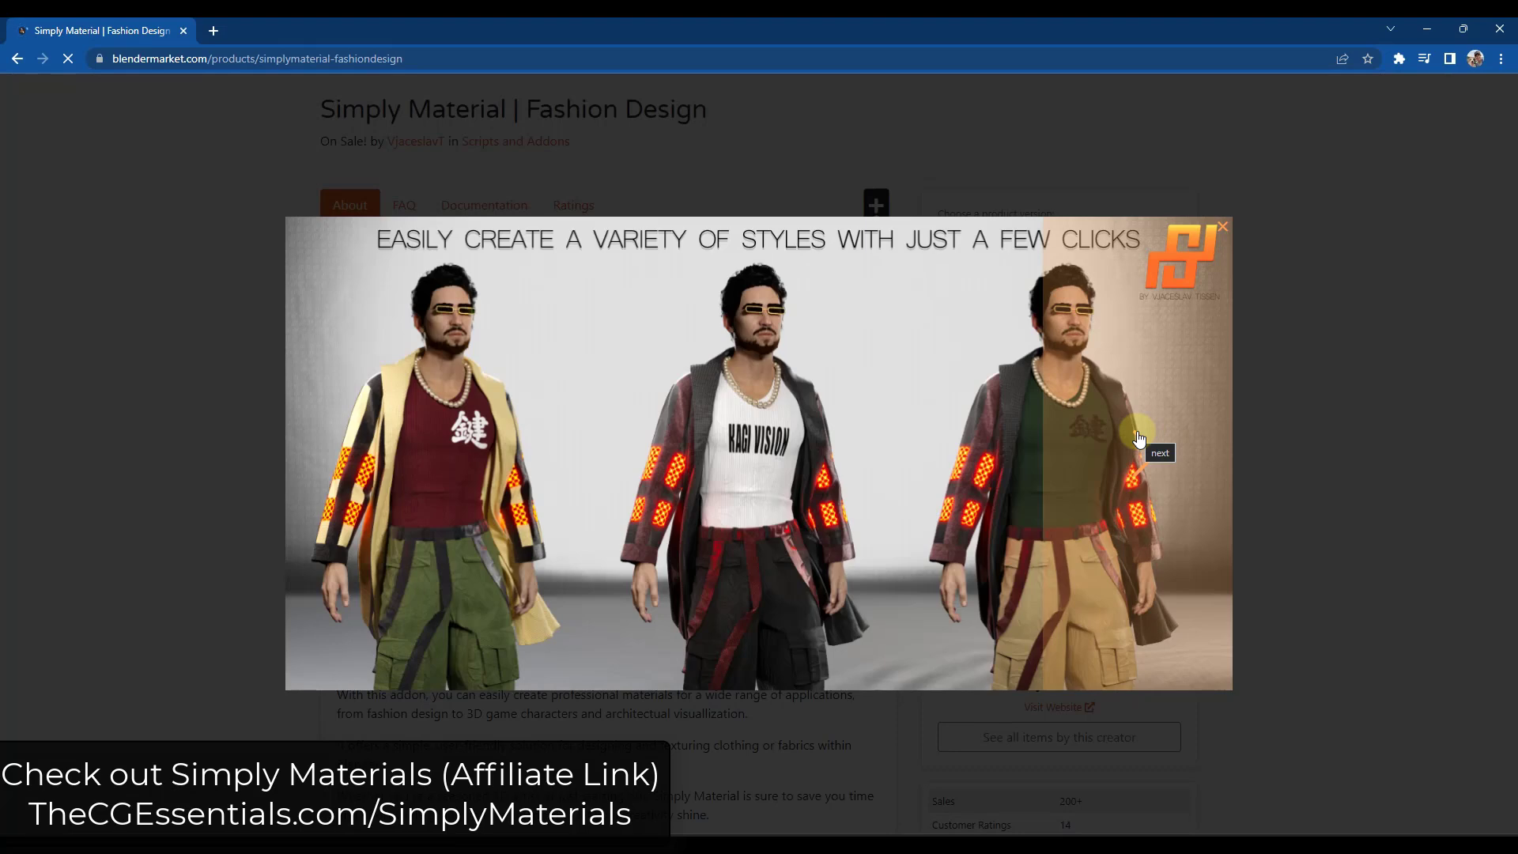
click(1139, 437)
click(1139, 438)
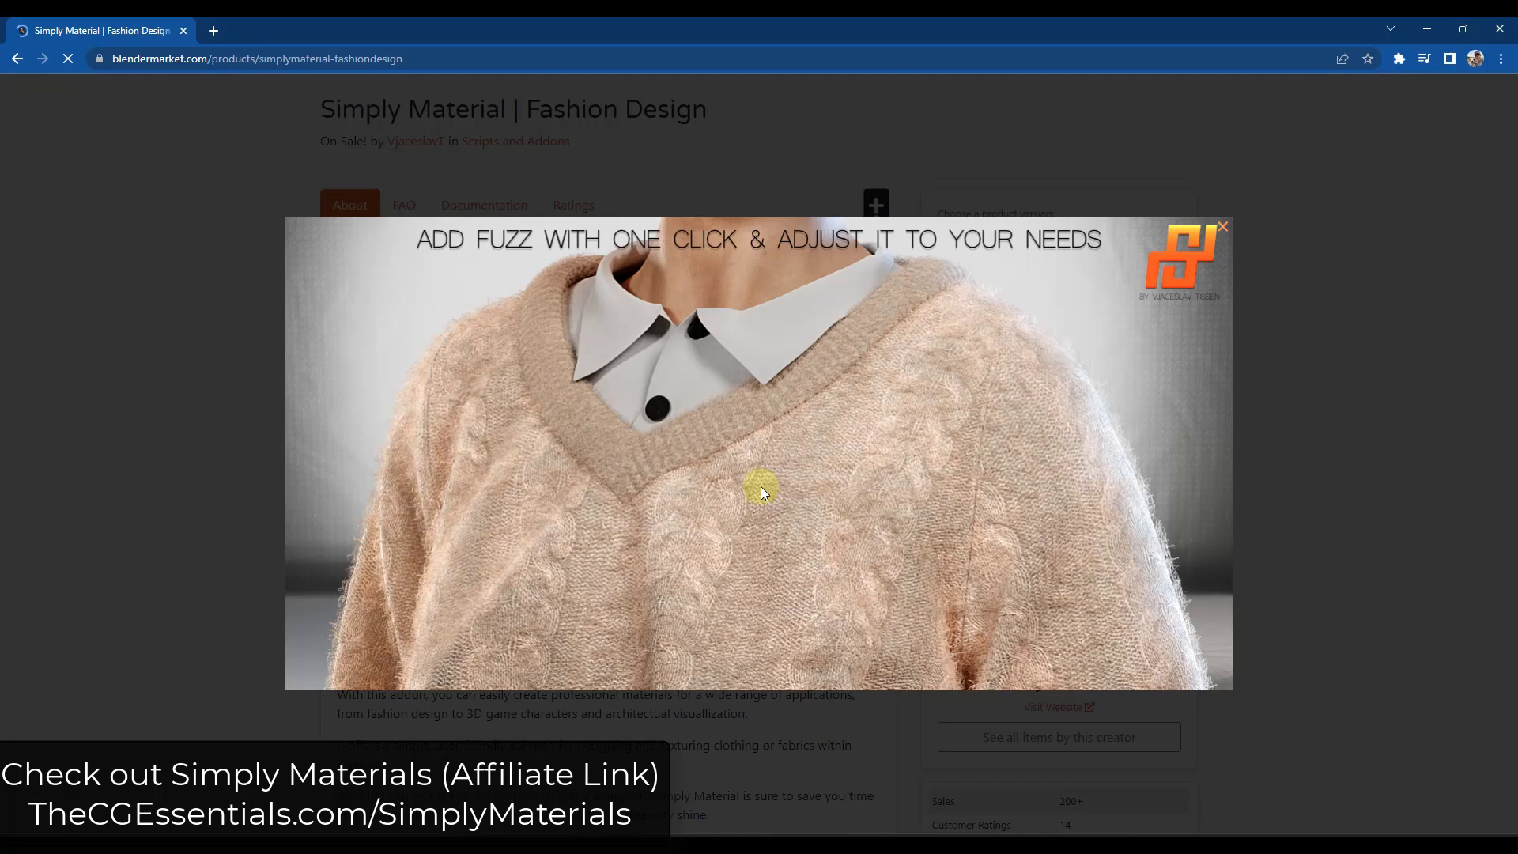
click(201, 331)
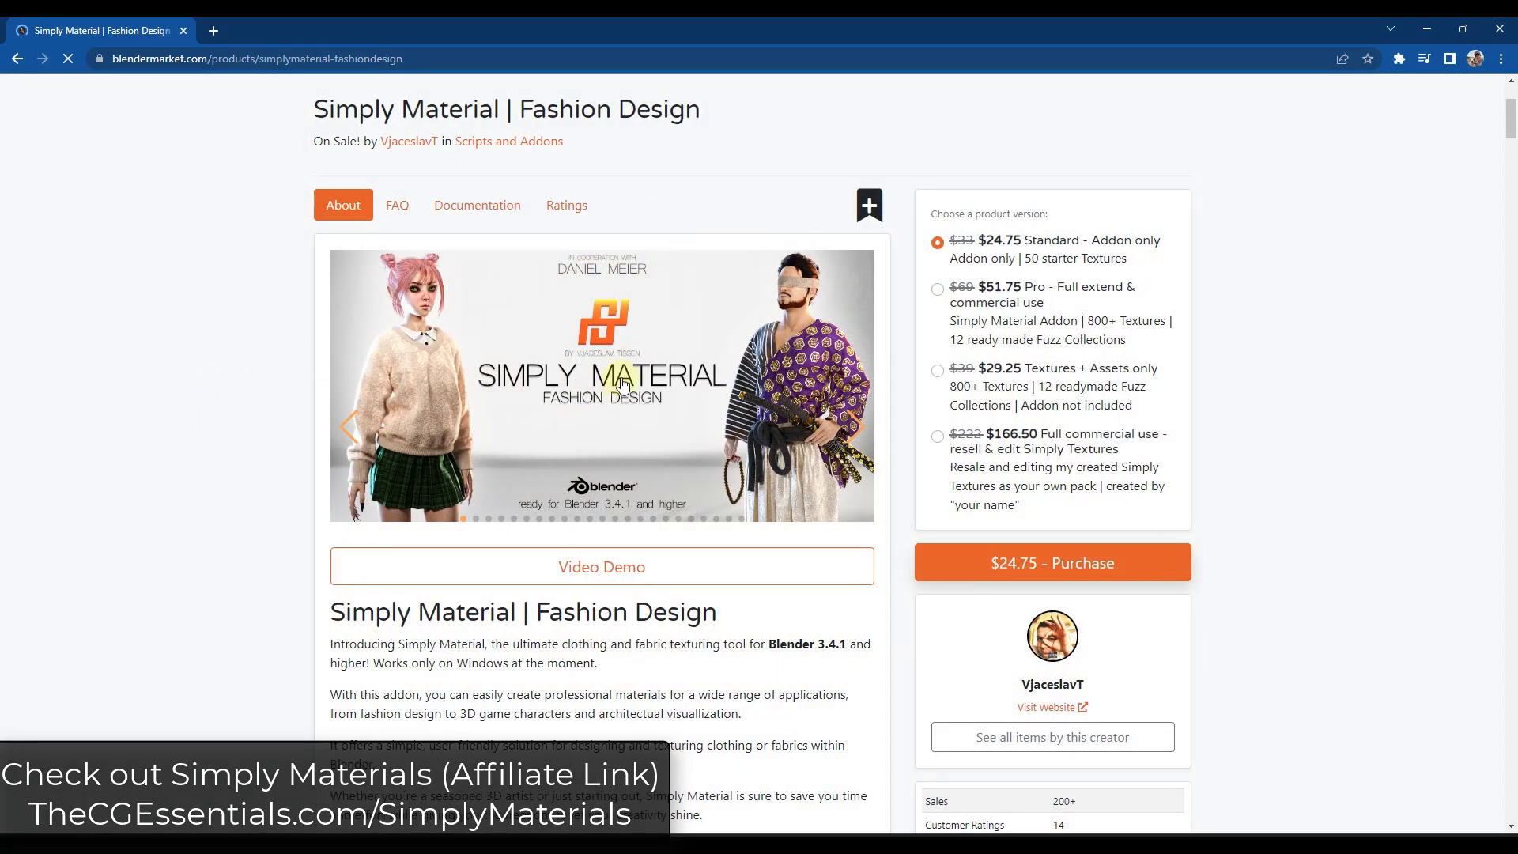
Examine the Simply Material description, texture workflow, Additional Image Texture, Alpha, Extra Shading, Hair | Fuzzles and Wearing sections.
scroll(197, 362, down, 2)
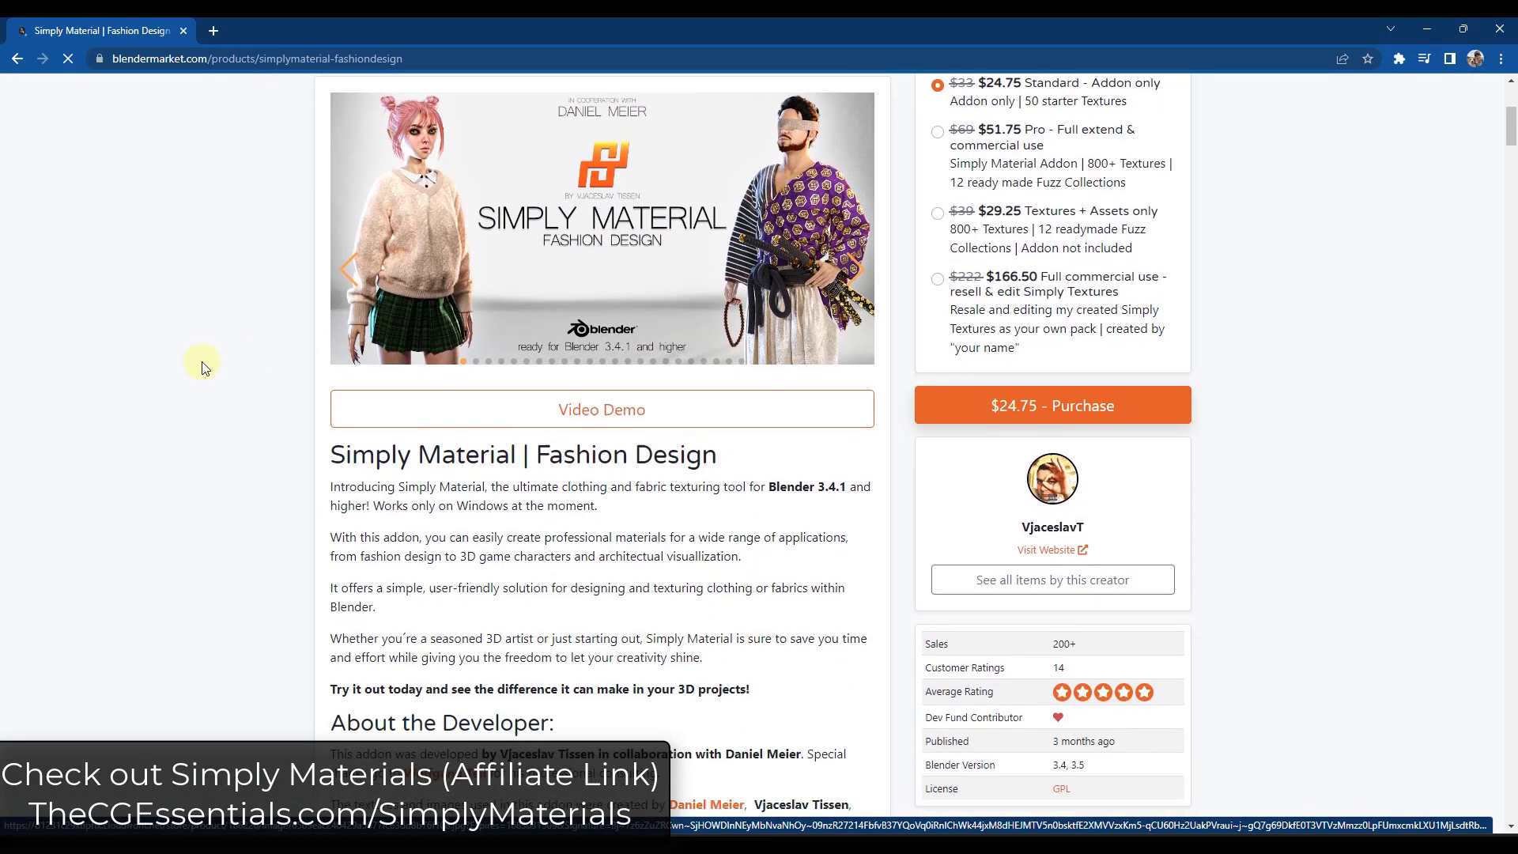
scroll(261, 401, down, 3)
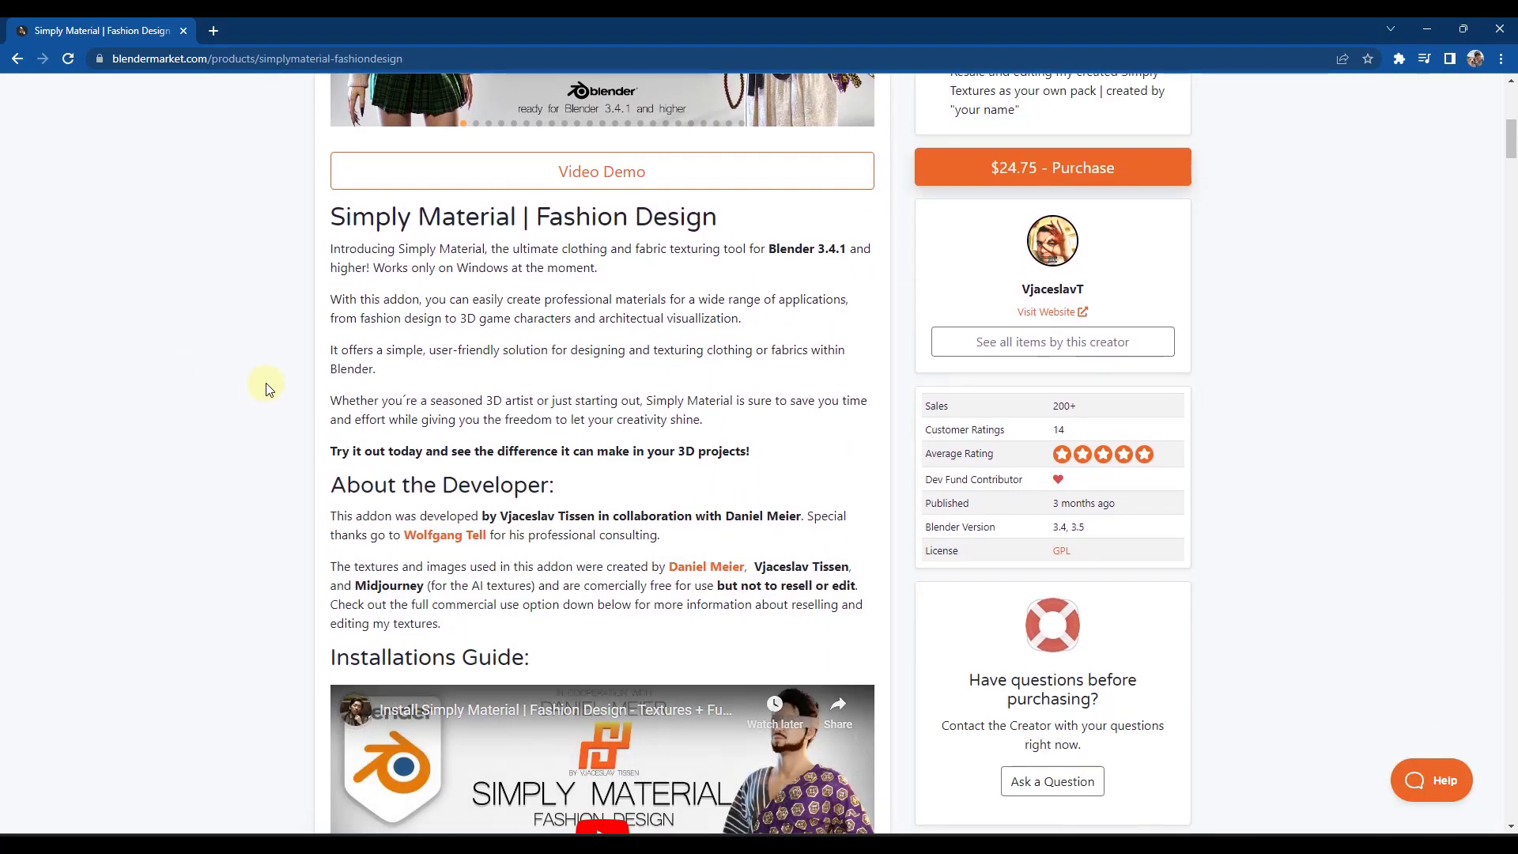
scroll(281, 363, down, 7)
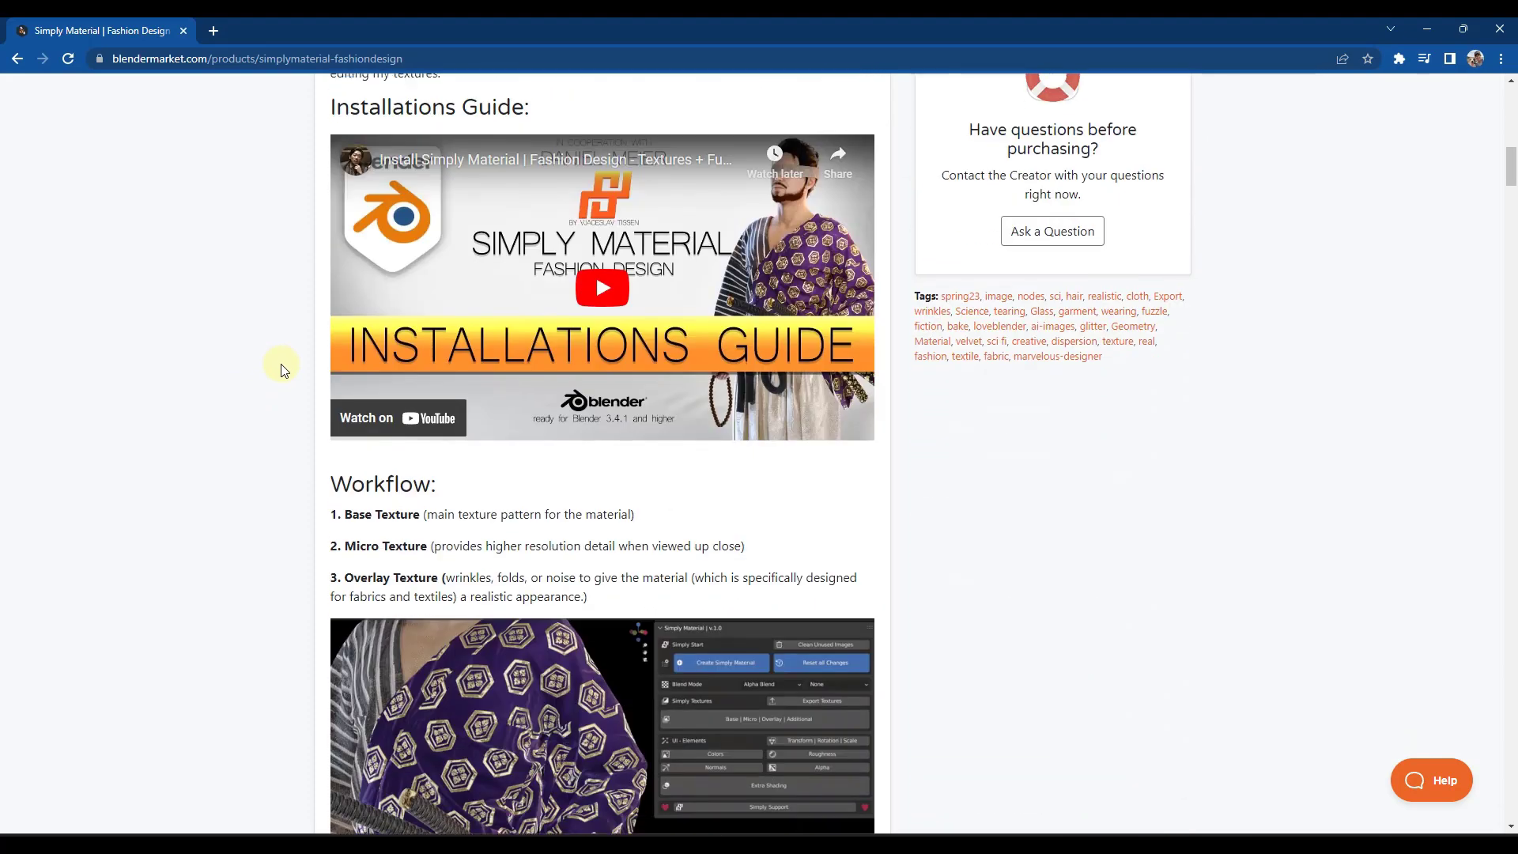
scroll(277, 344, down, 5)
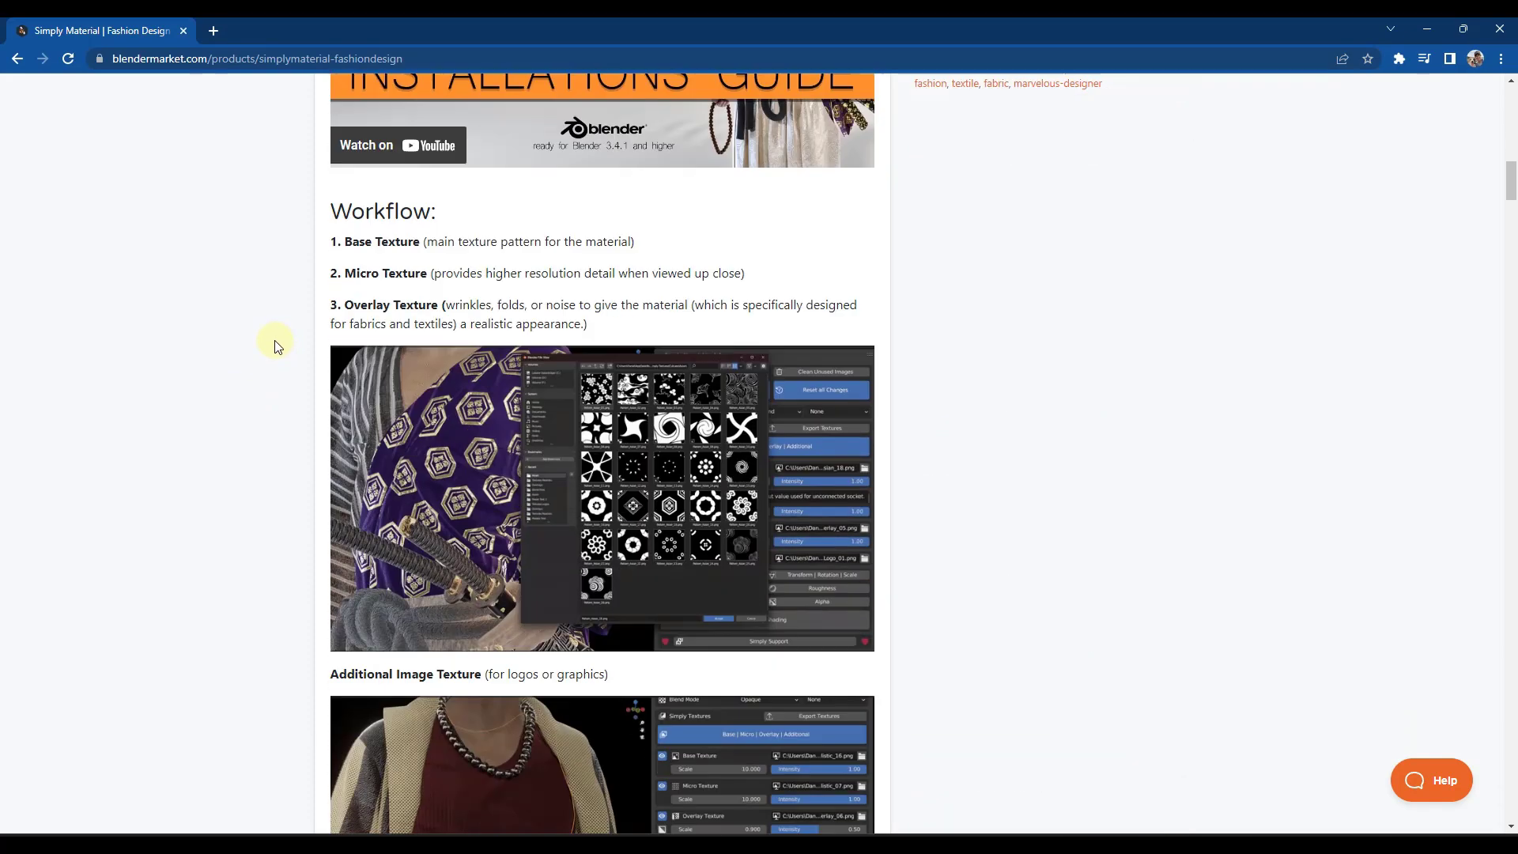
scroll(273, 340, up, 1)
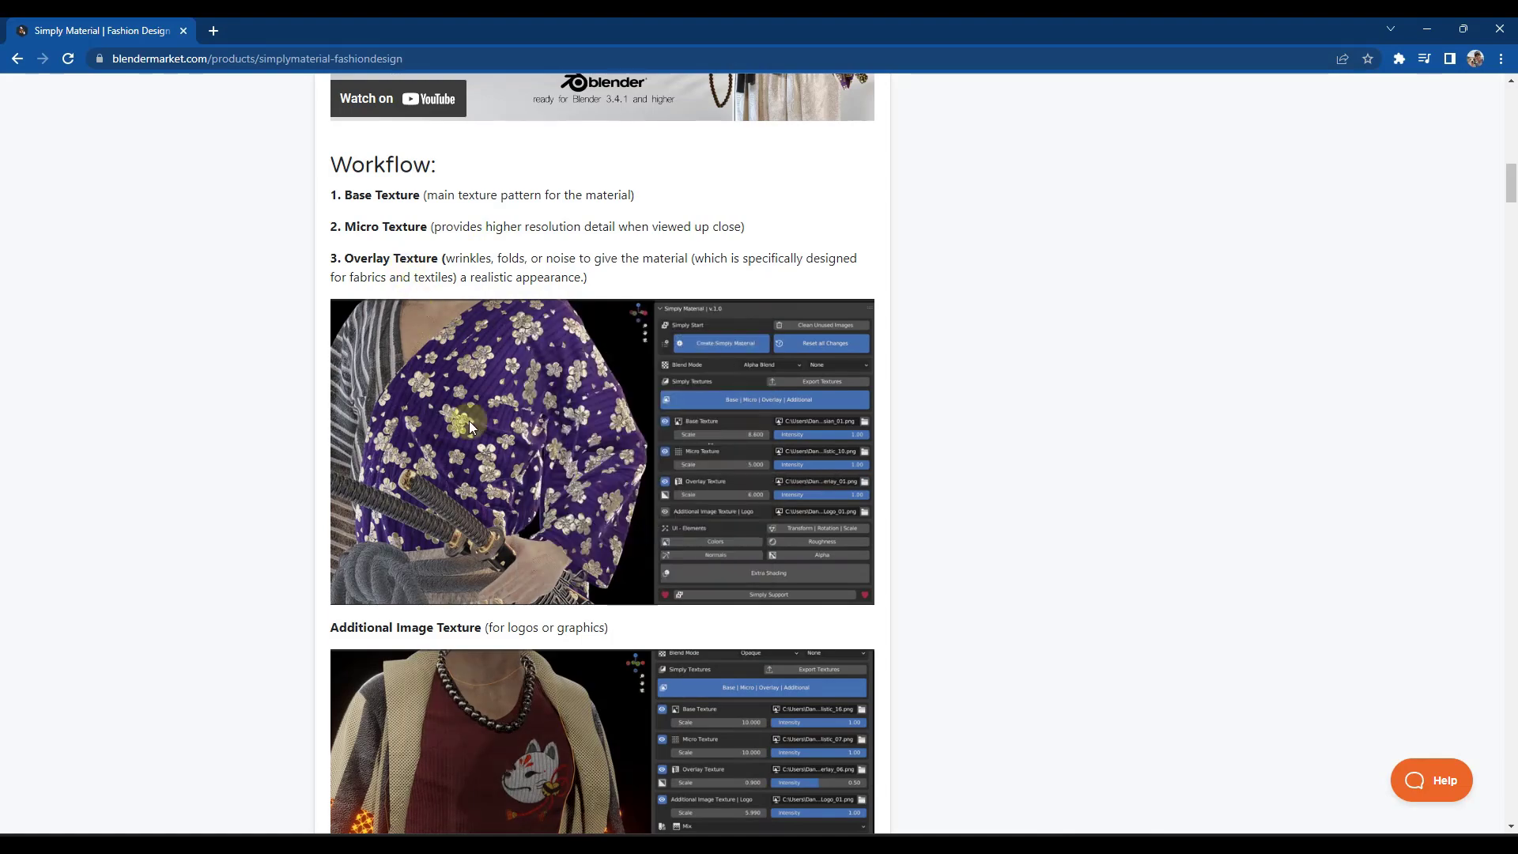
scroll(281, 378, down, 5)
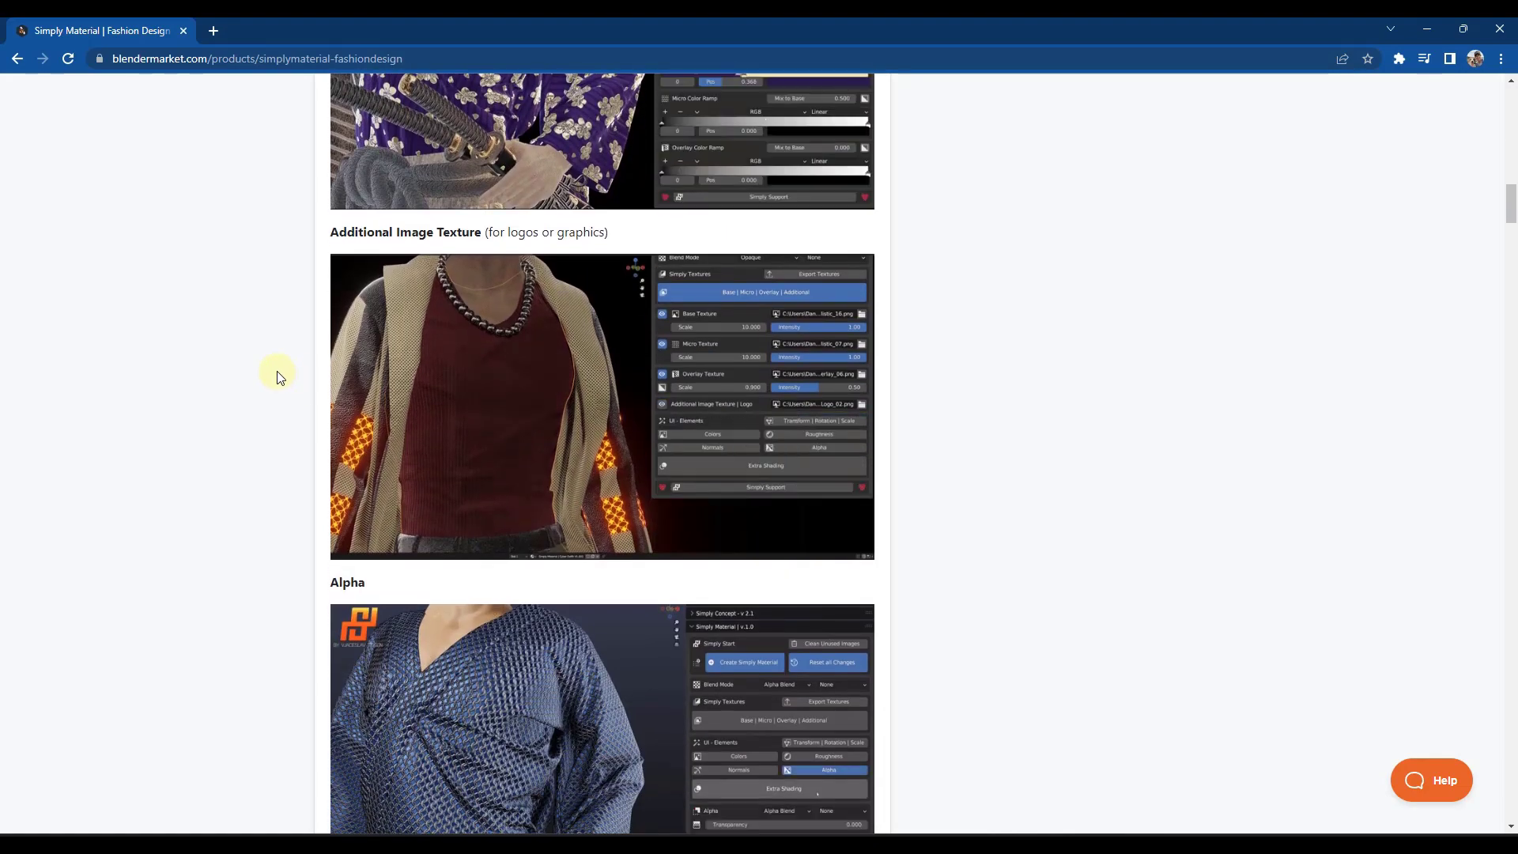
scroll(278, 373, down, 10)
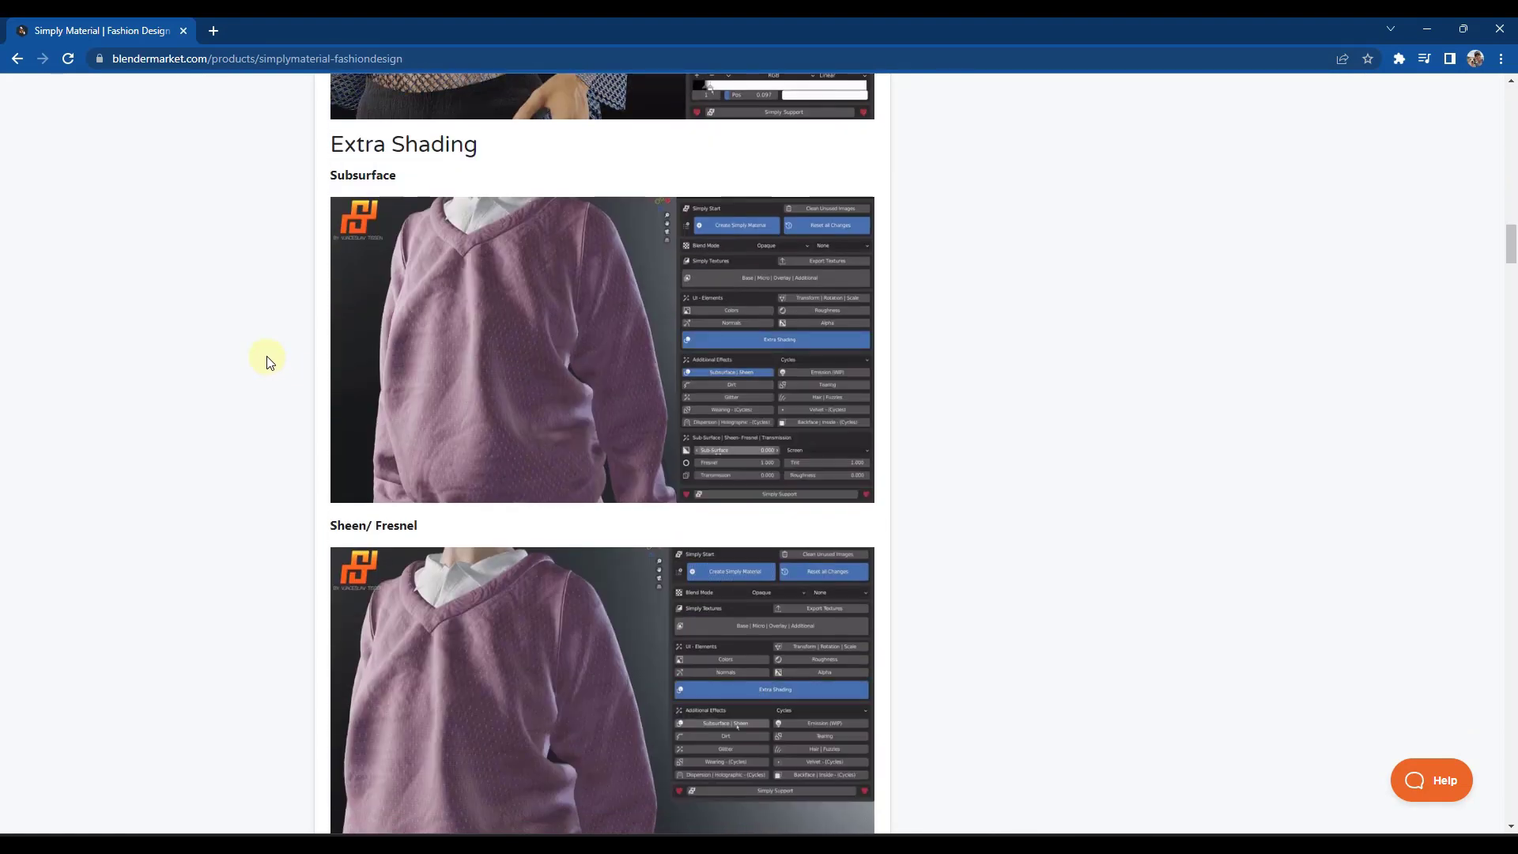
scroll(267, 362, down, 20)
scroll(265, 360, down, 12)
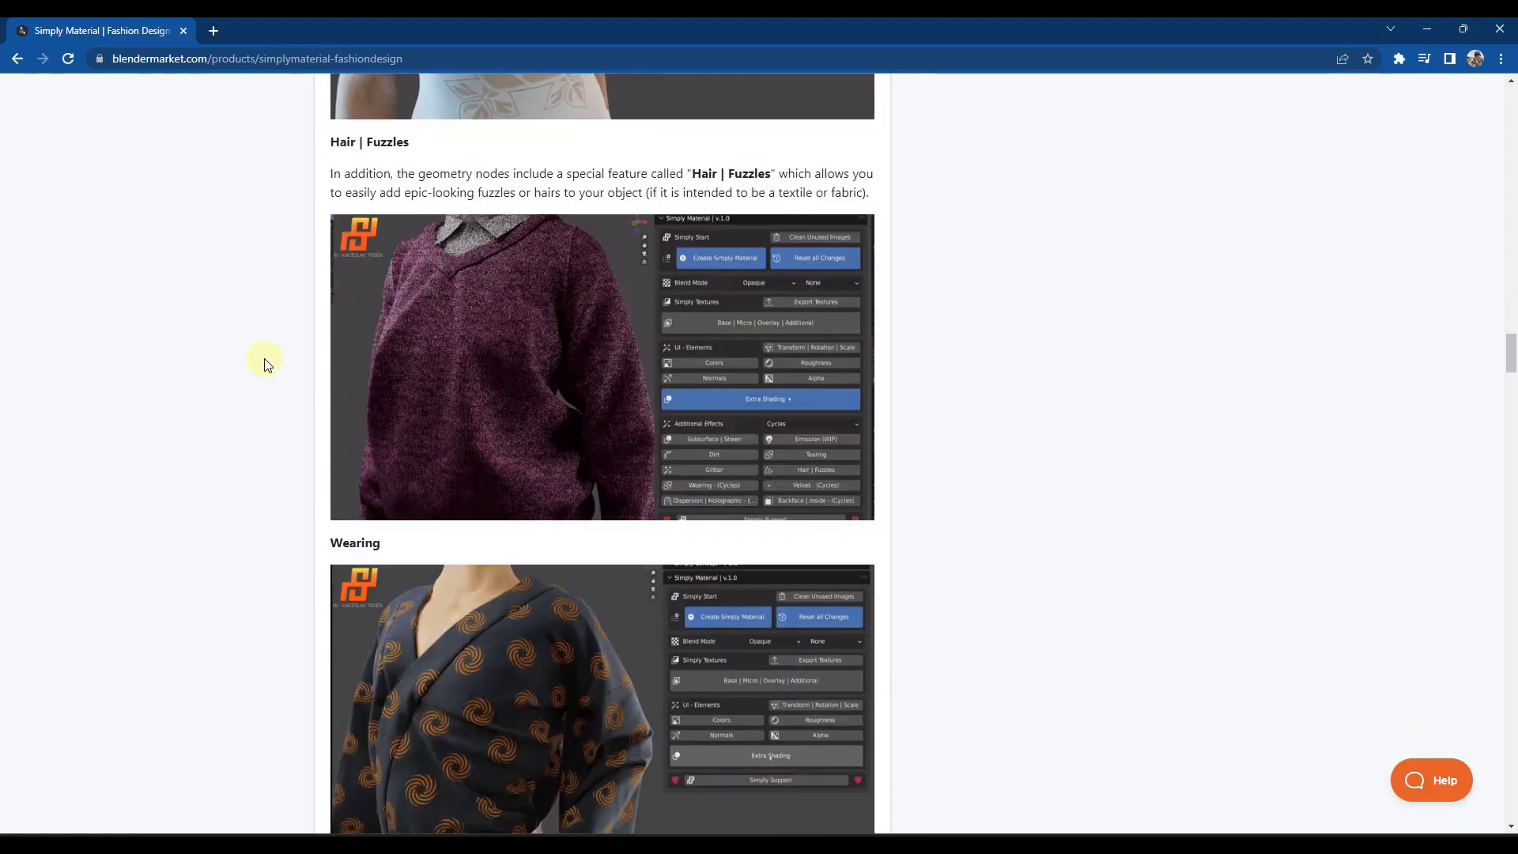
scroll(265, 360, up, 5)
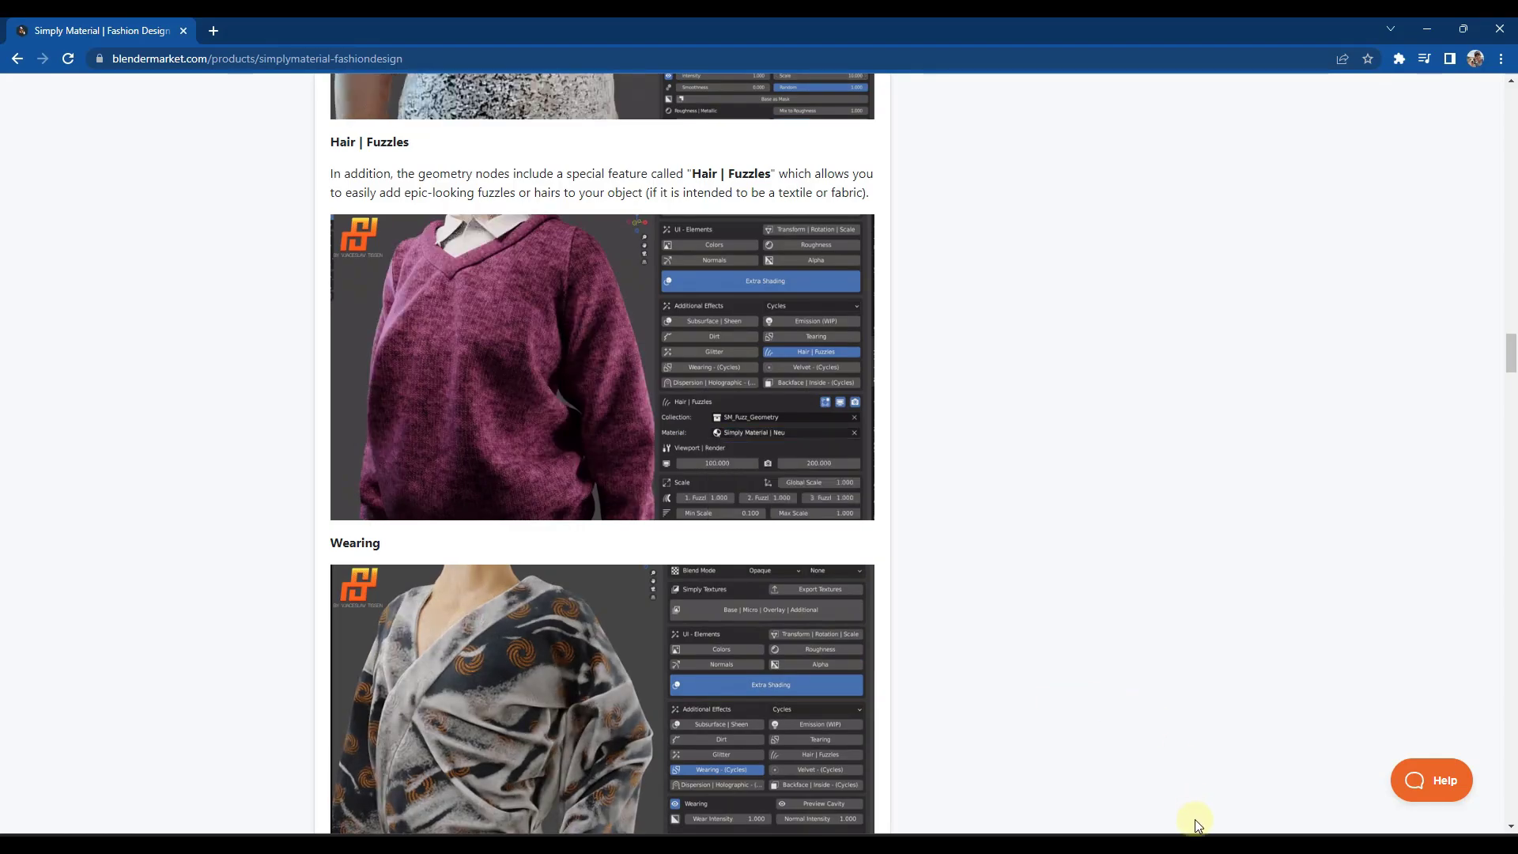
Switch to Blender and view the patterned coat up close in the Simply Material scene.
click(1215, 759)
scroll(590, 254, up, 3)
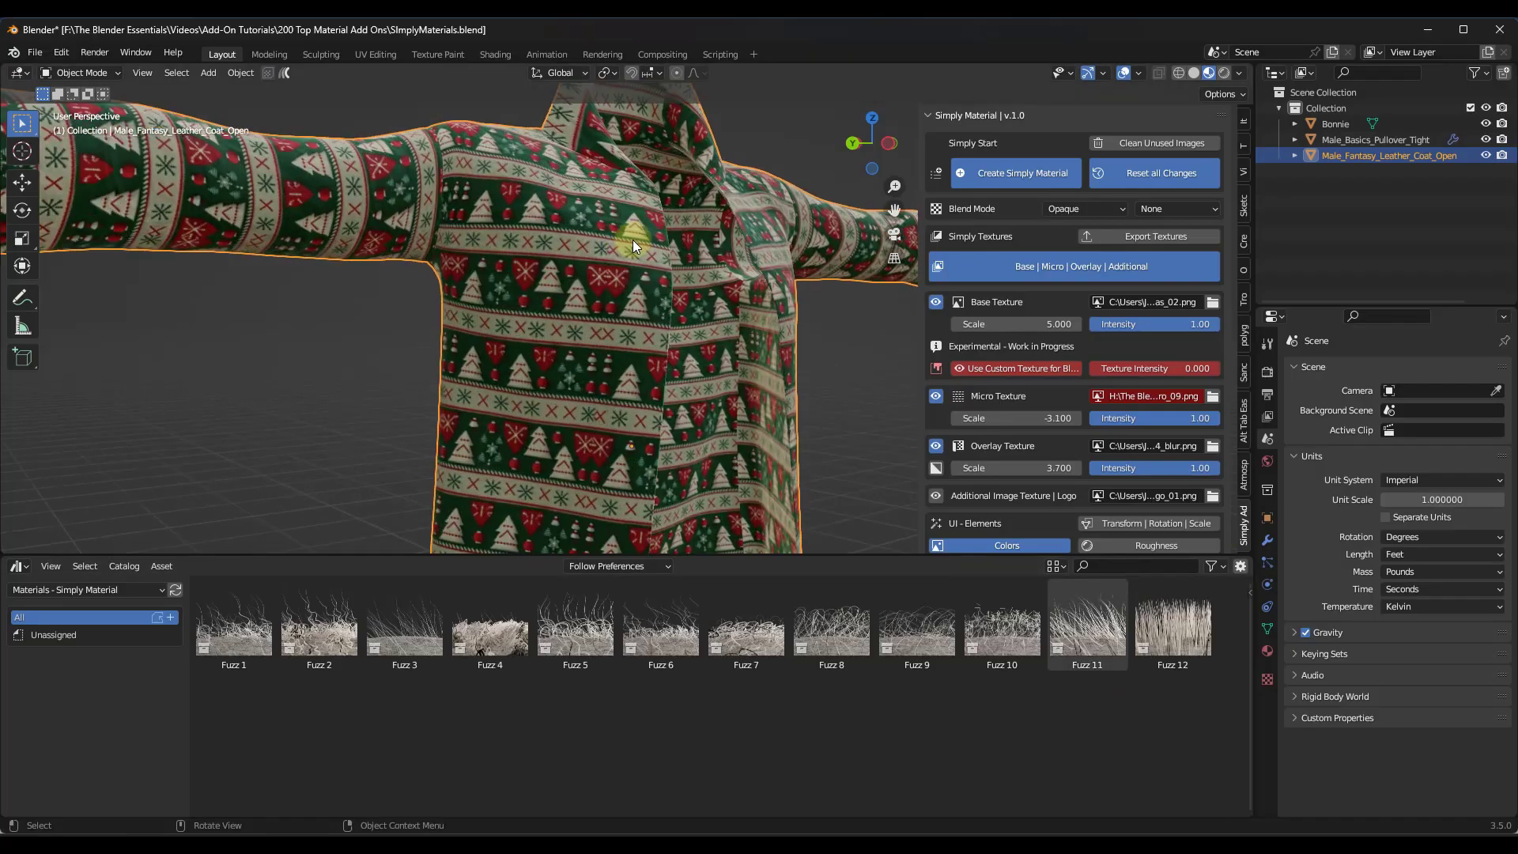
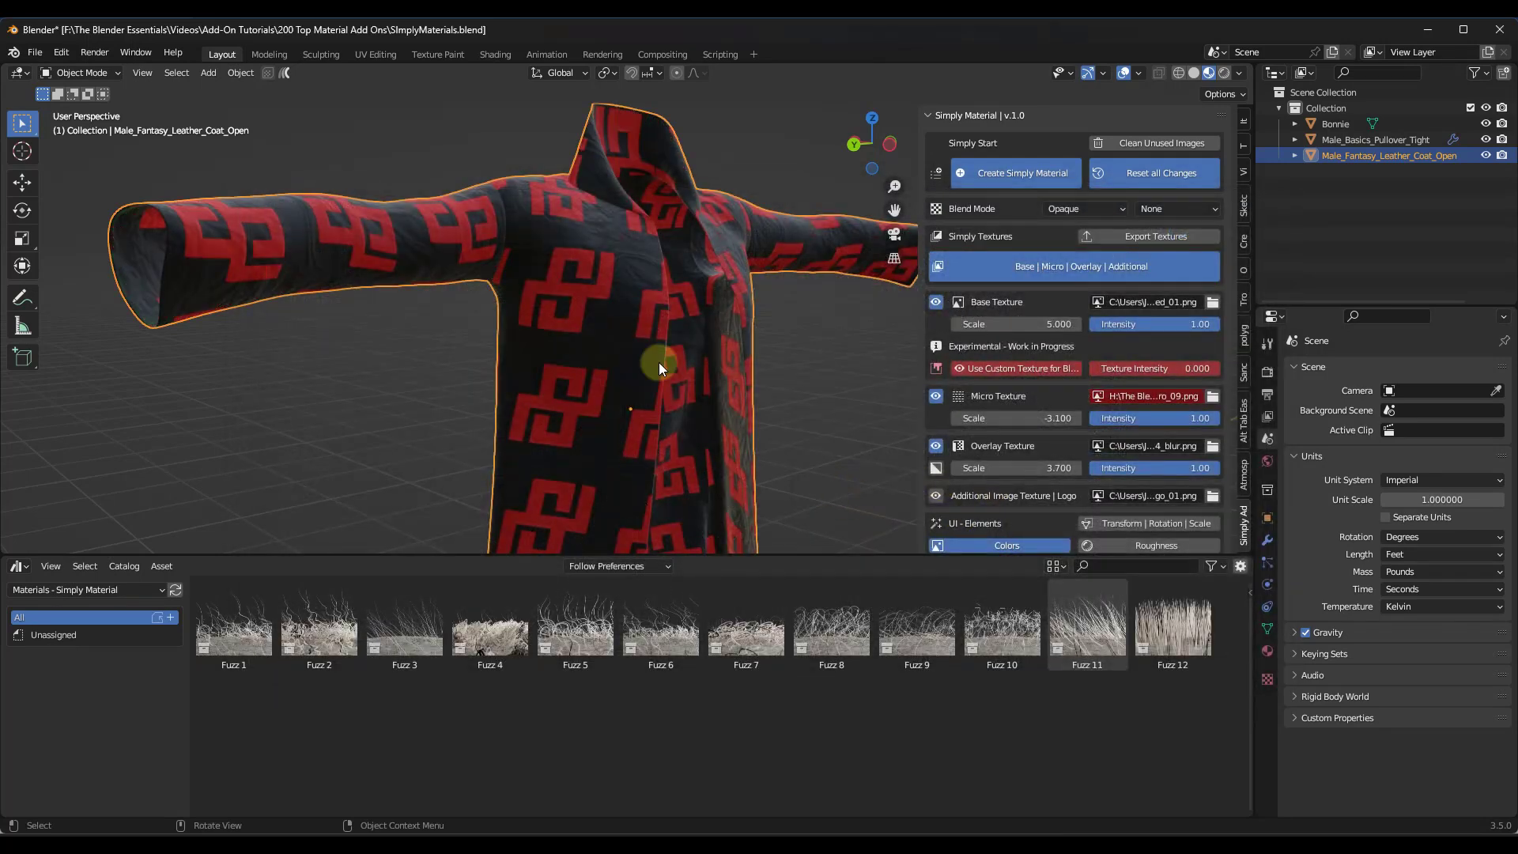
Load Texture_Micro_08.png as the leather coat's micro texture and view the fabric surface up close.
scroll(589, 281, up, 6)
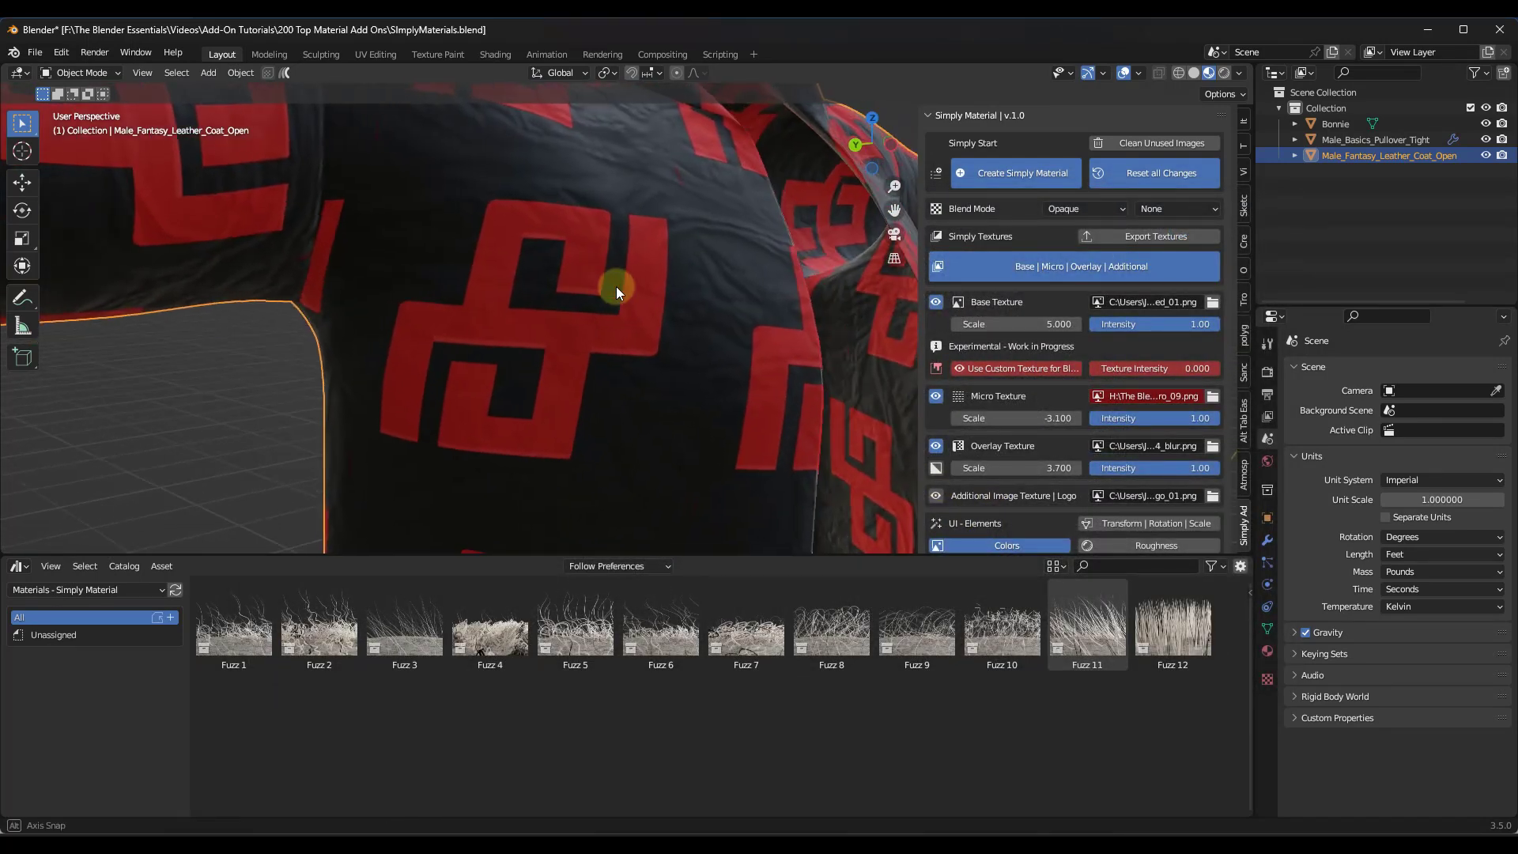
drag(1183, 421, 728, 421)
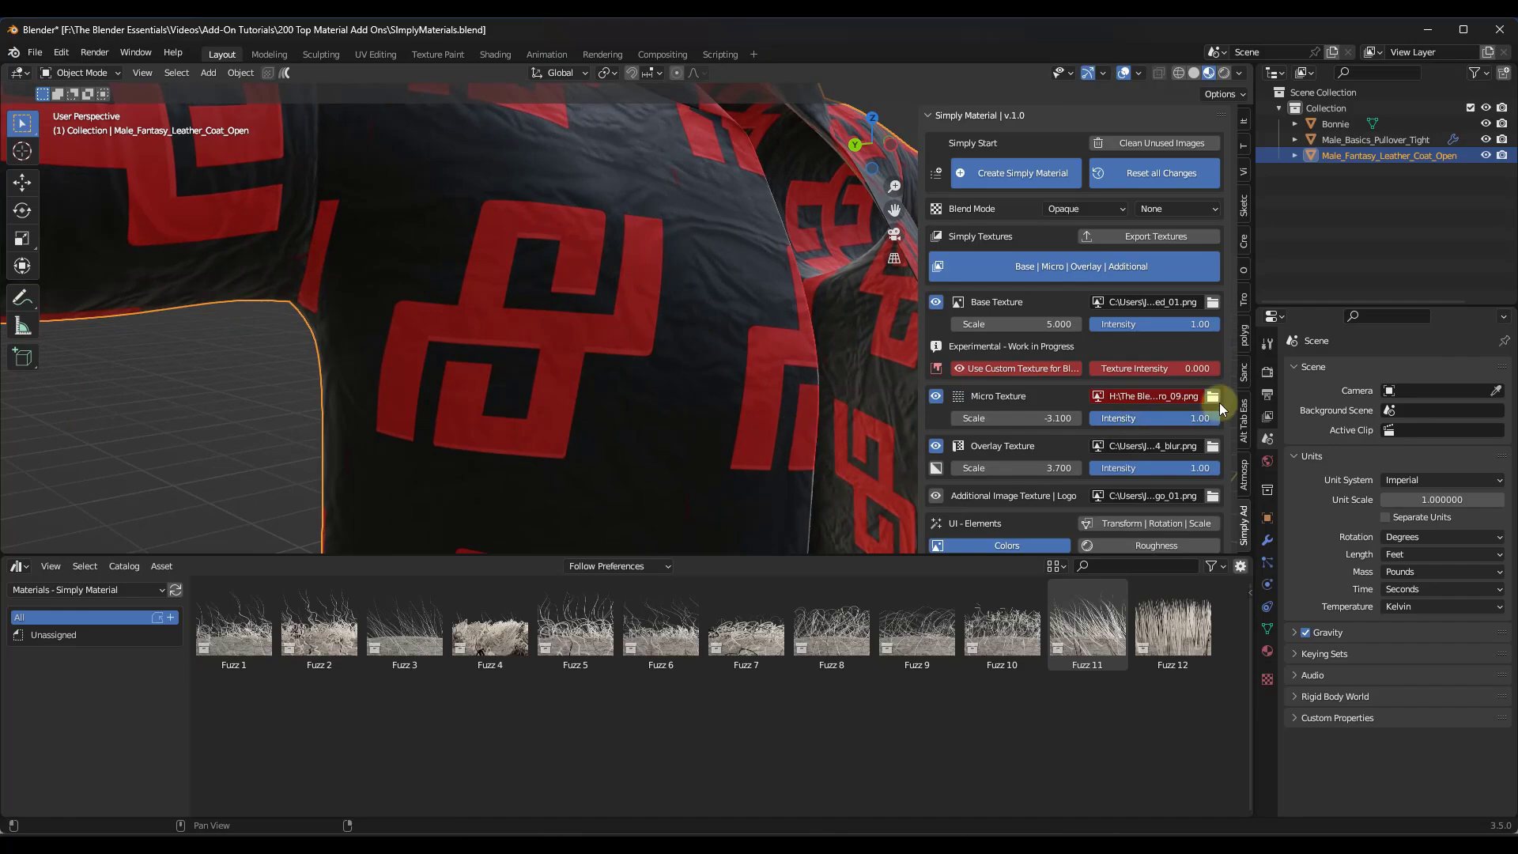
click(1215, 399)
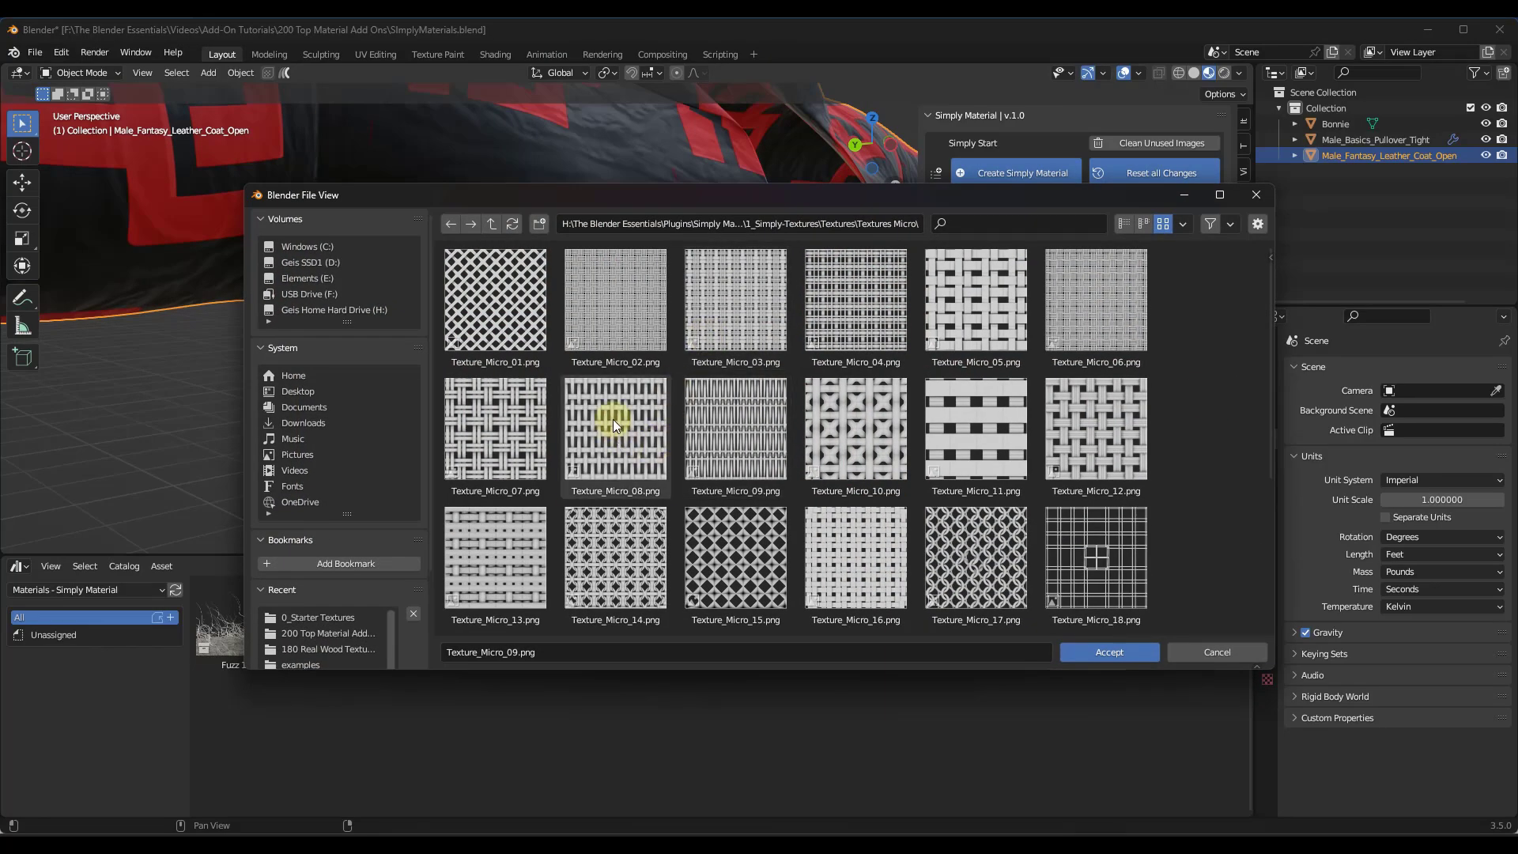
double_click(613, 420)
scroll(696, 283, up, 4)
scroll(699, 288, up, 3)
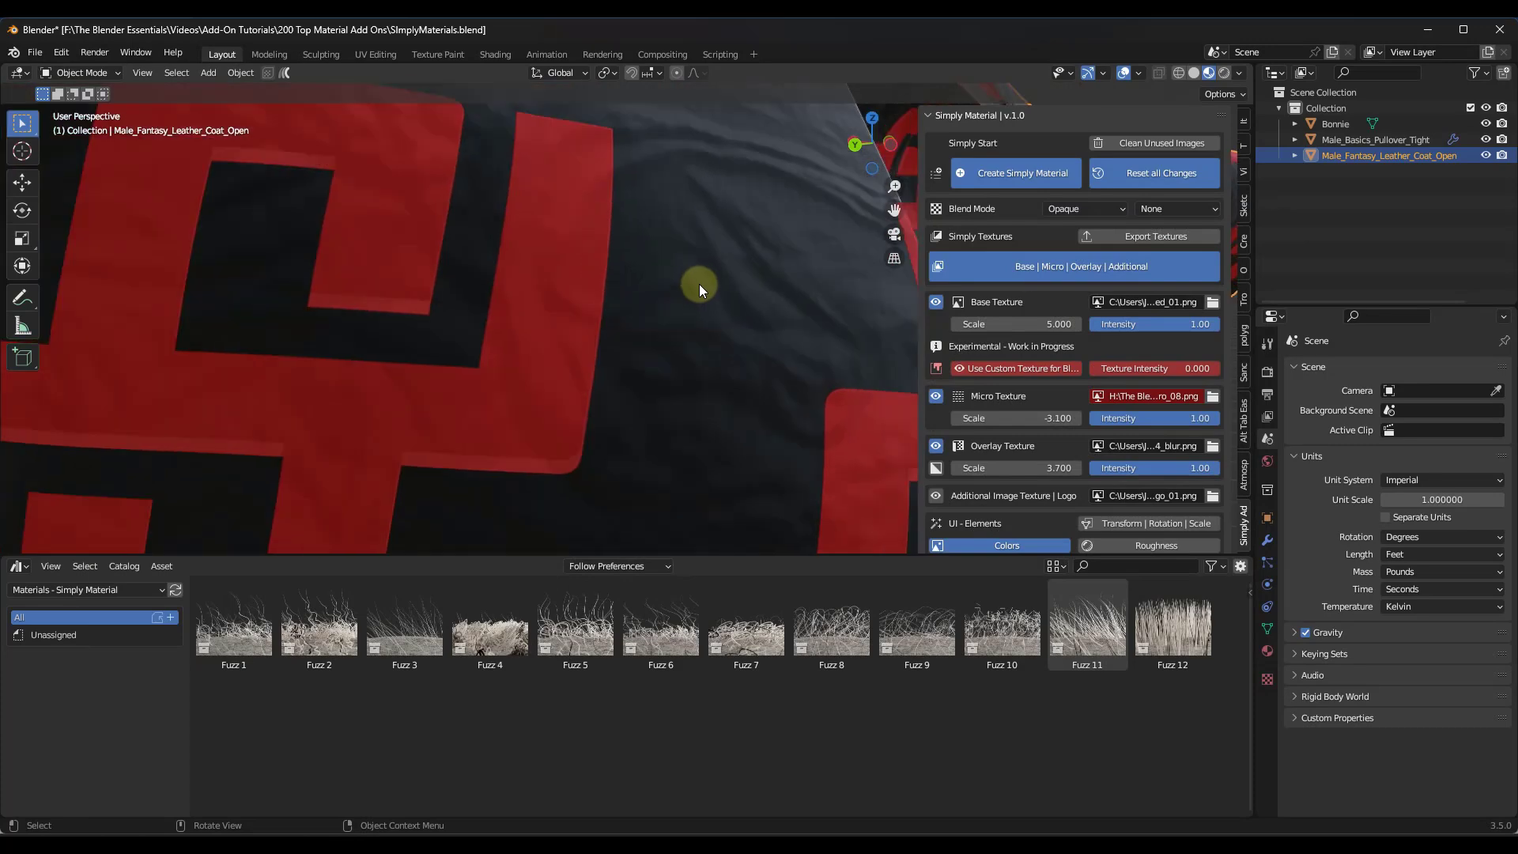
Try another micro texture on the coat, and settle on the Textures Micro image numbered 25.
click(1211, 396)
double_click(1069, 465)
middle_drag(652, 344, 647, 348)
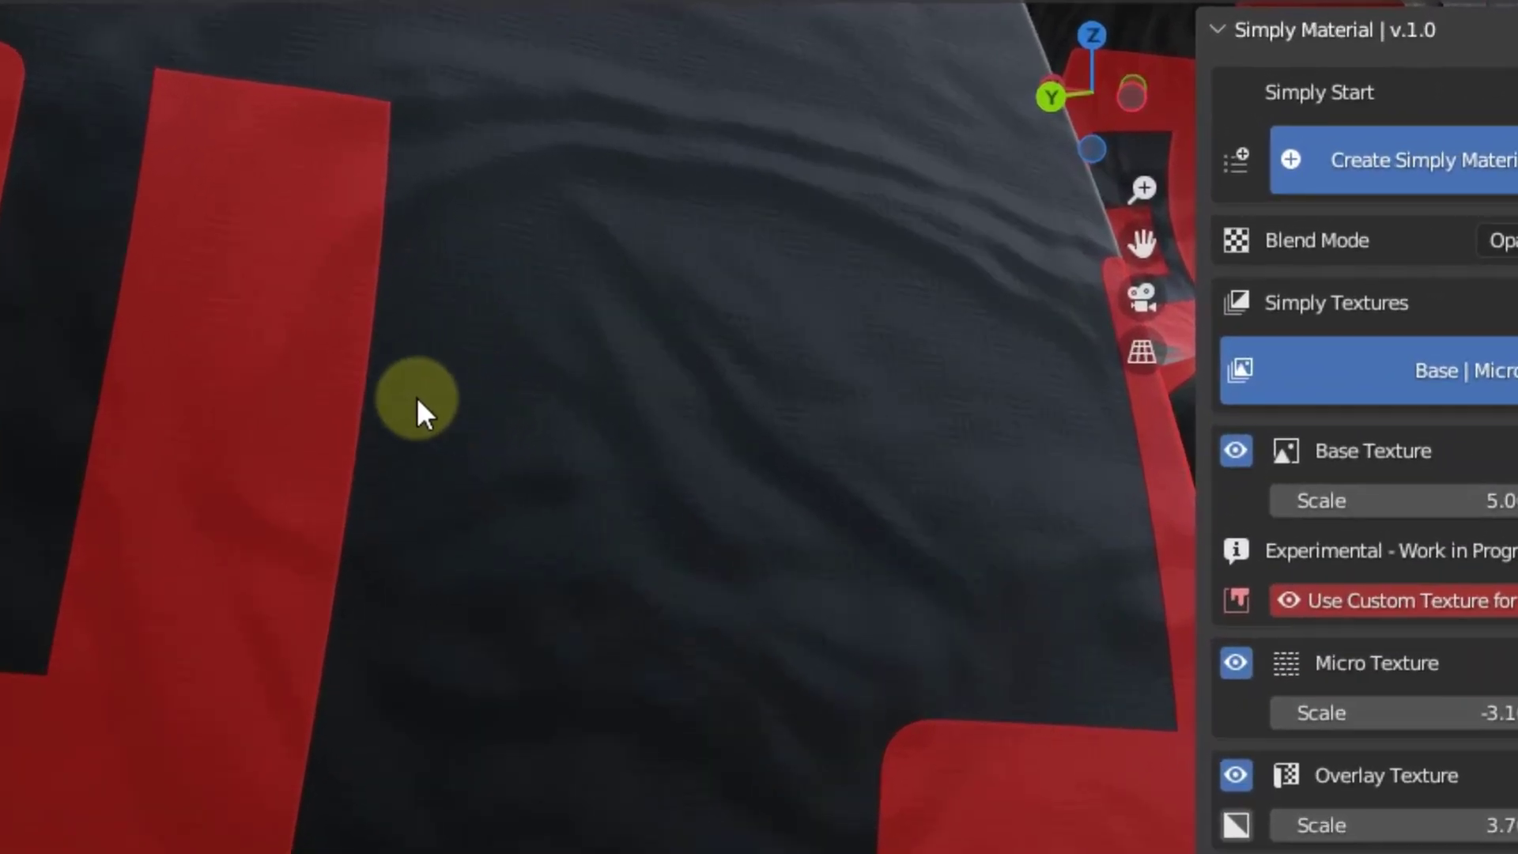
scroll(1166, 836, down, 7)
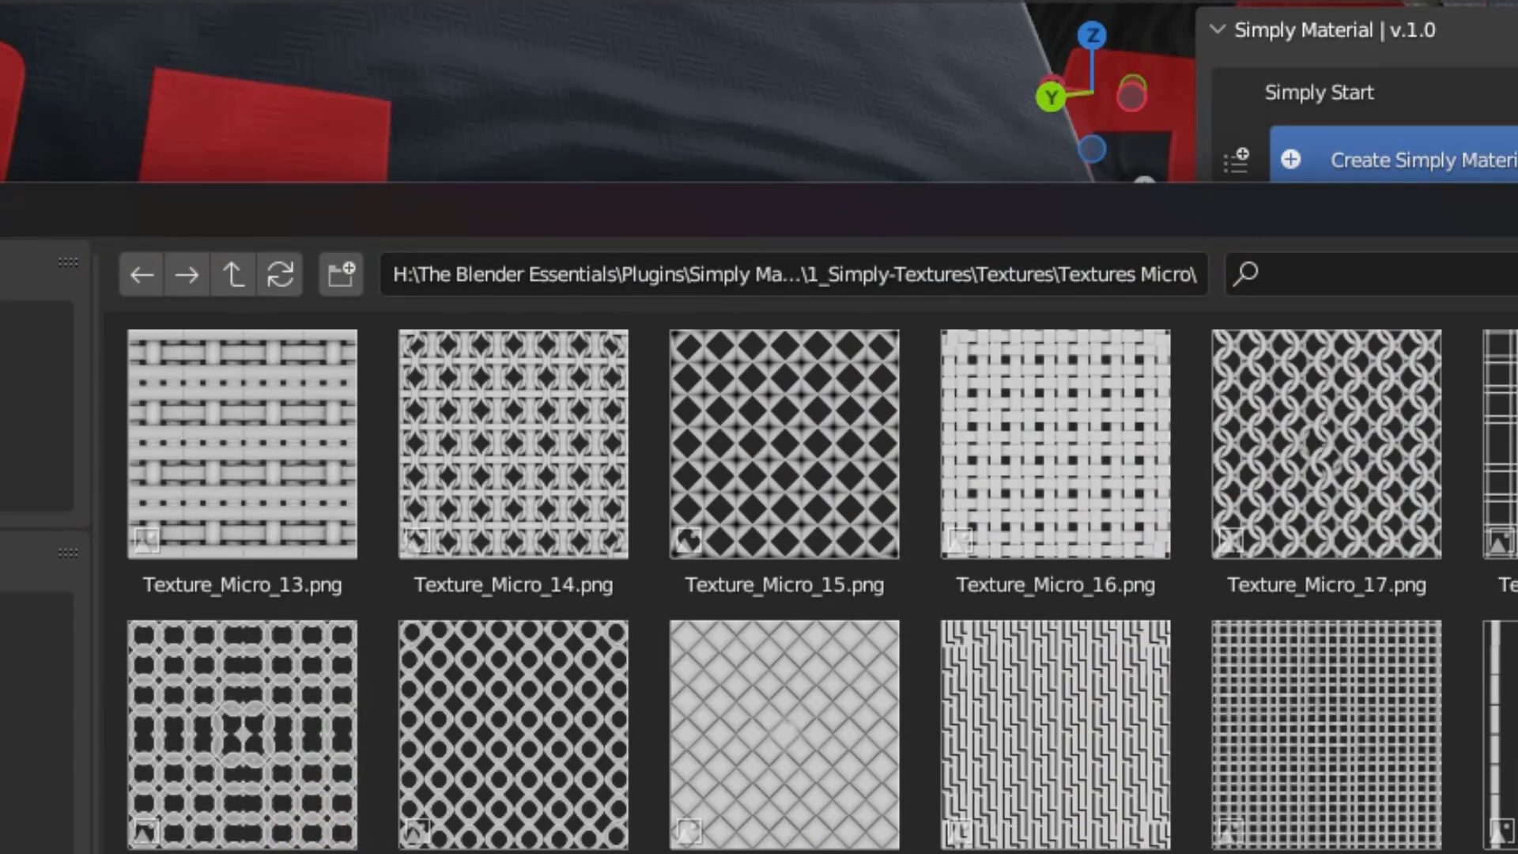
double_click(594, 538)
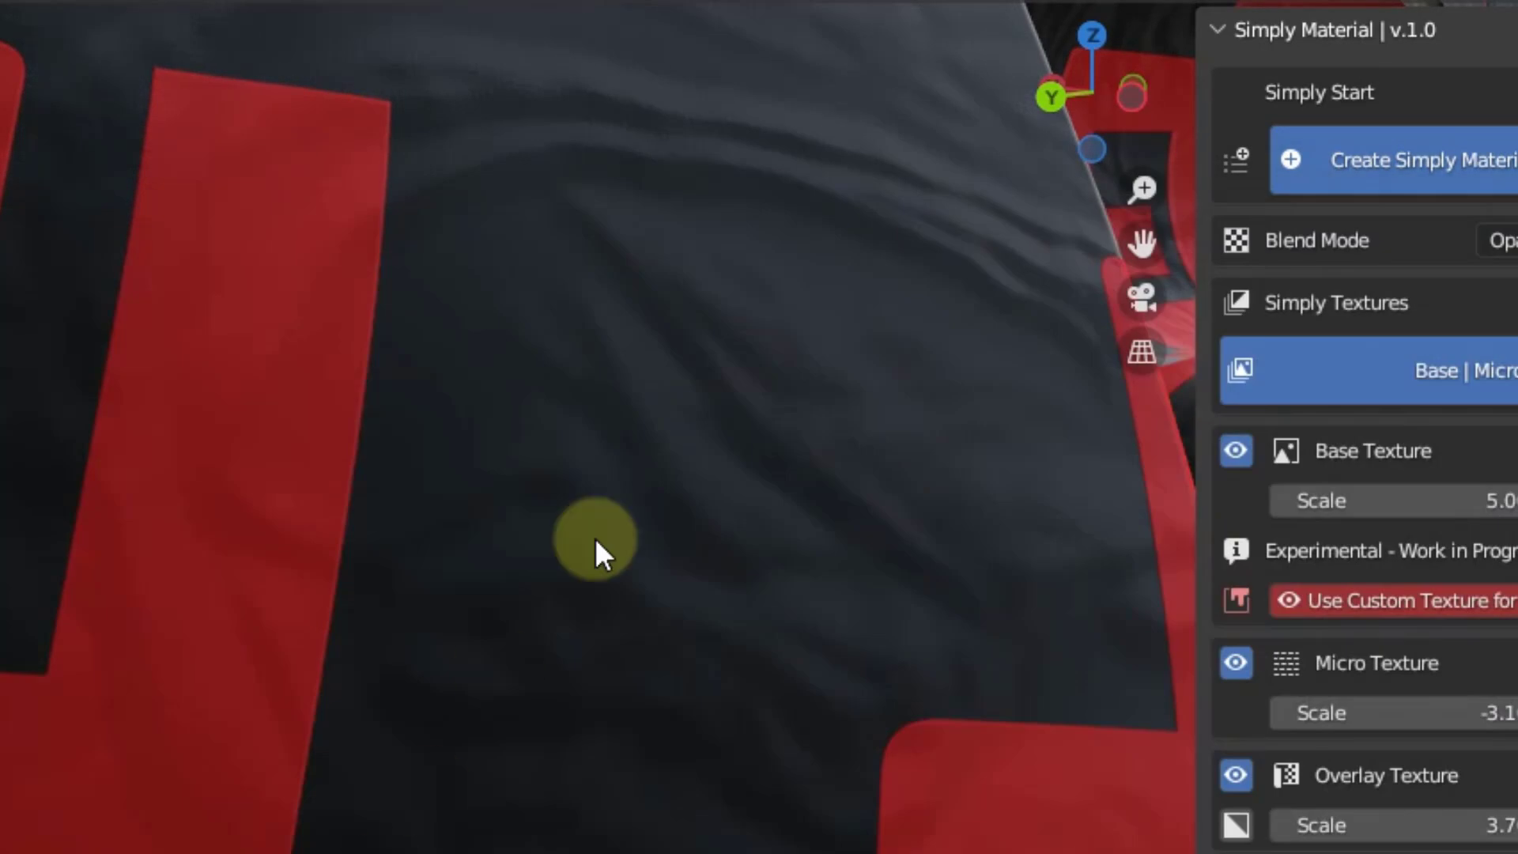
Replace the coat's overlay texture with Texture_Overlay_01.png from the 0_Starter Textures folder and view the whole coat.
scroll(788, 345, down, 2)
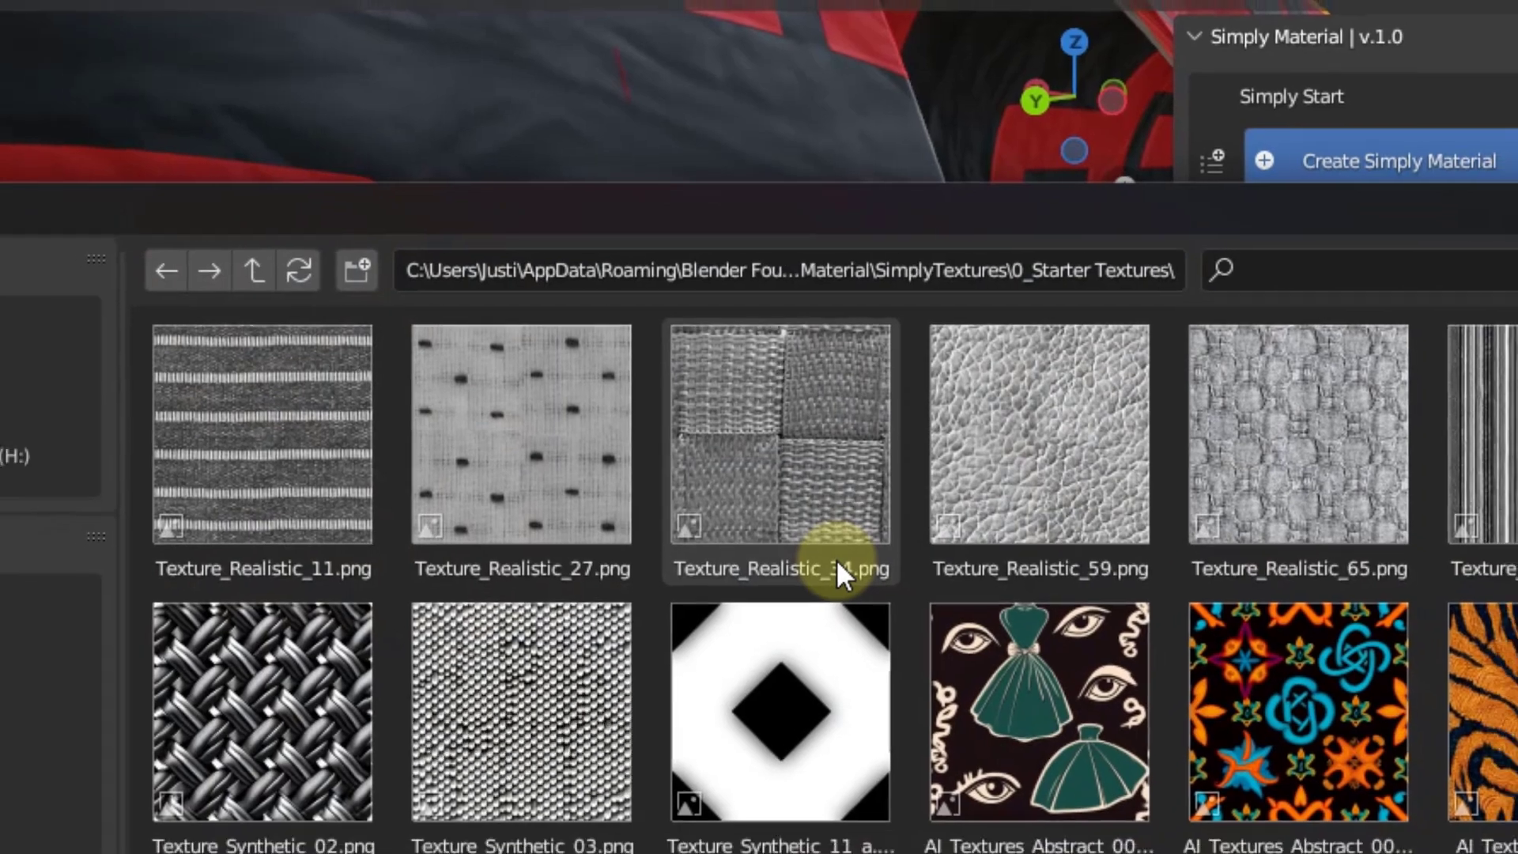
scroll(766, 482, down, 3)
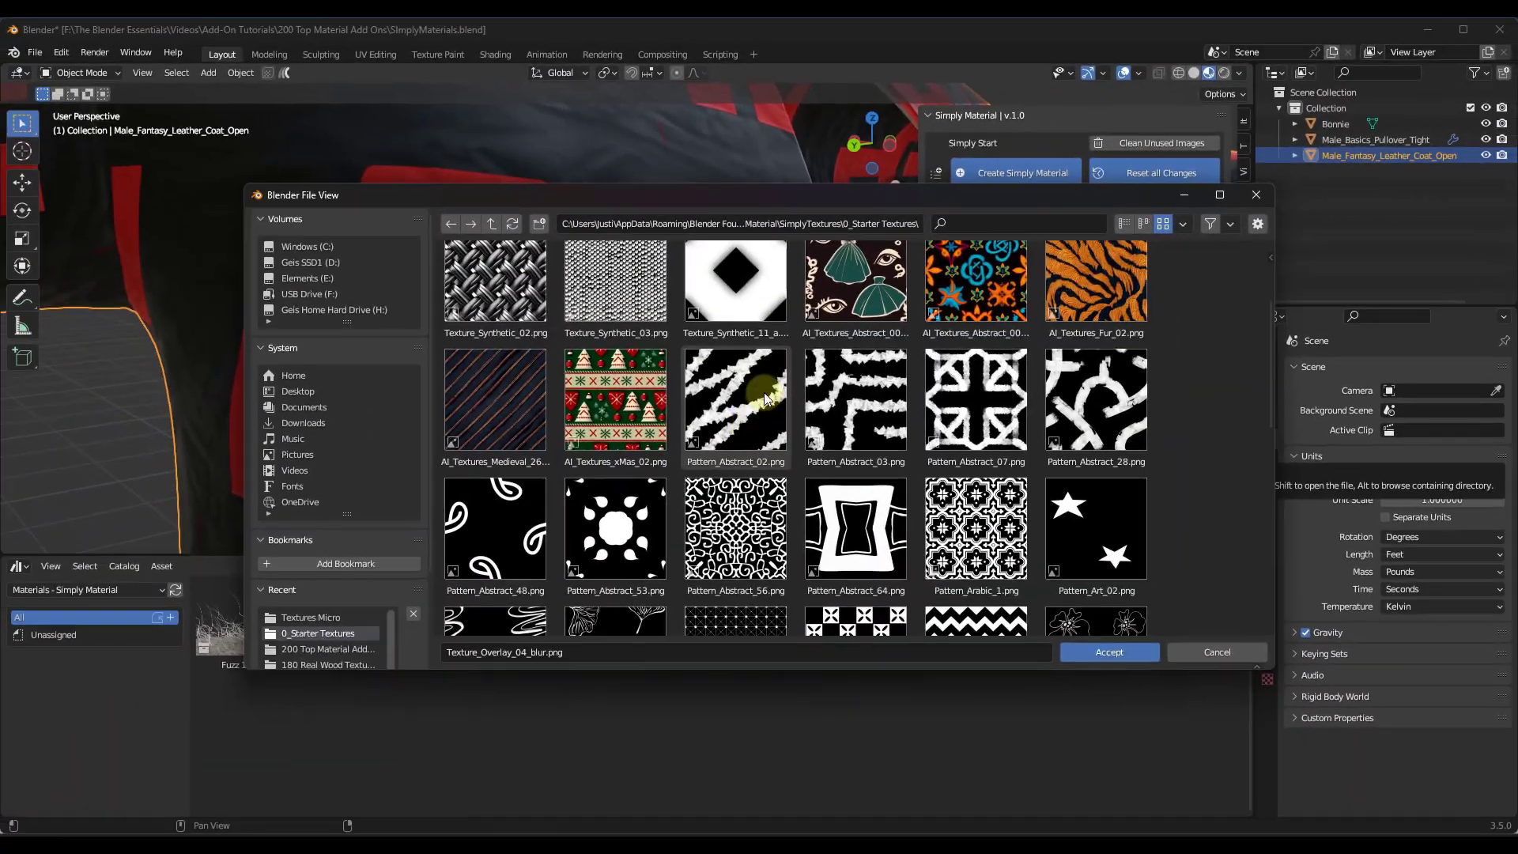
scroll(764, 392, down, 10)
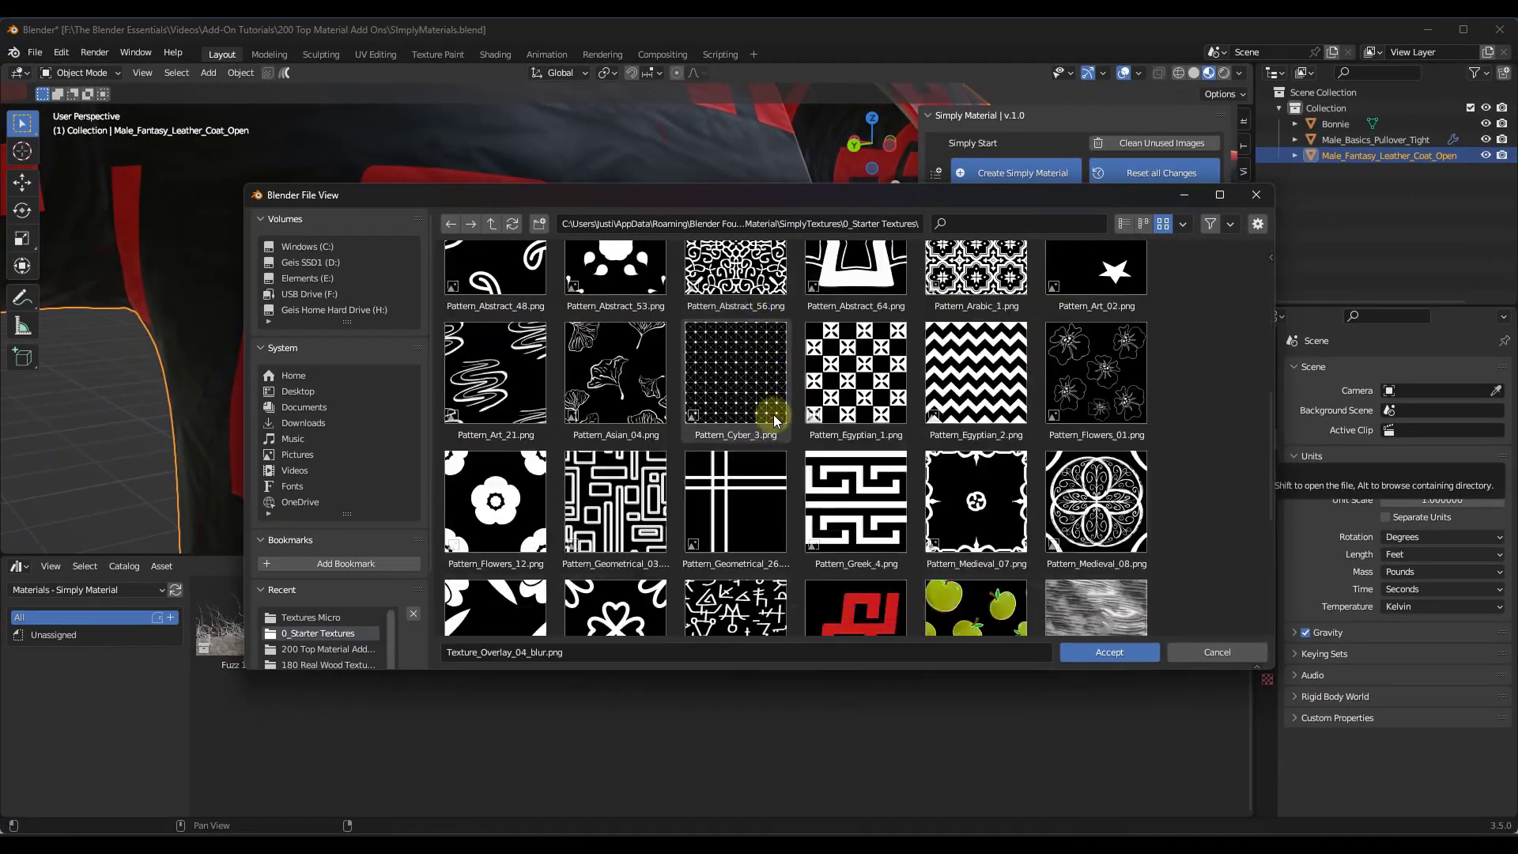
double_click(738, 424)
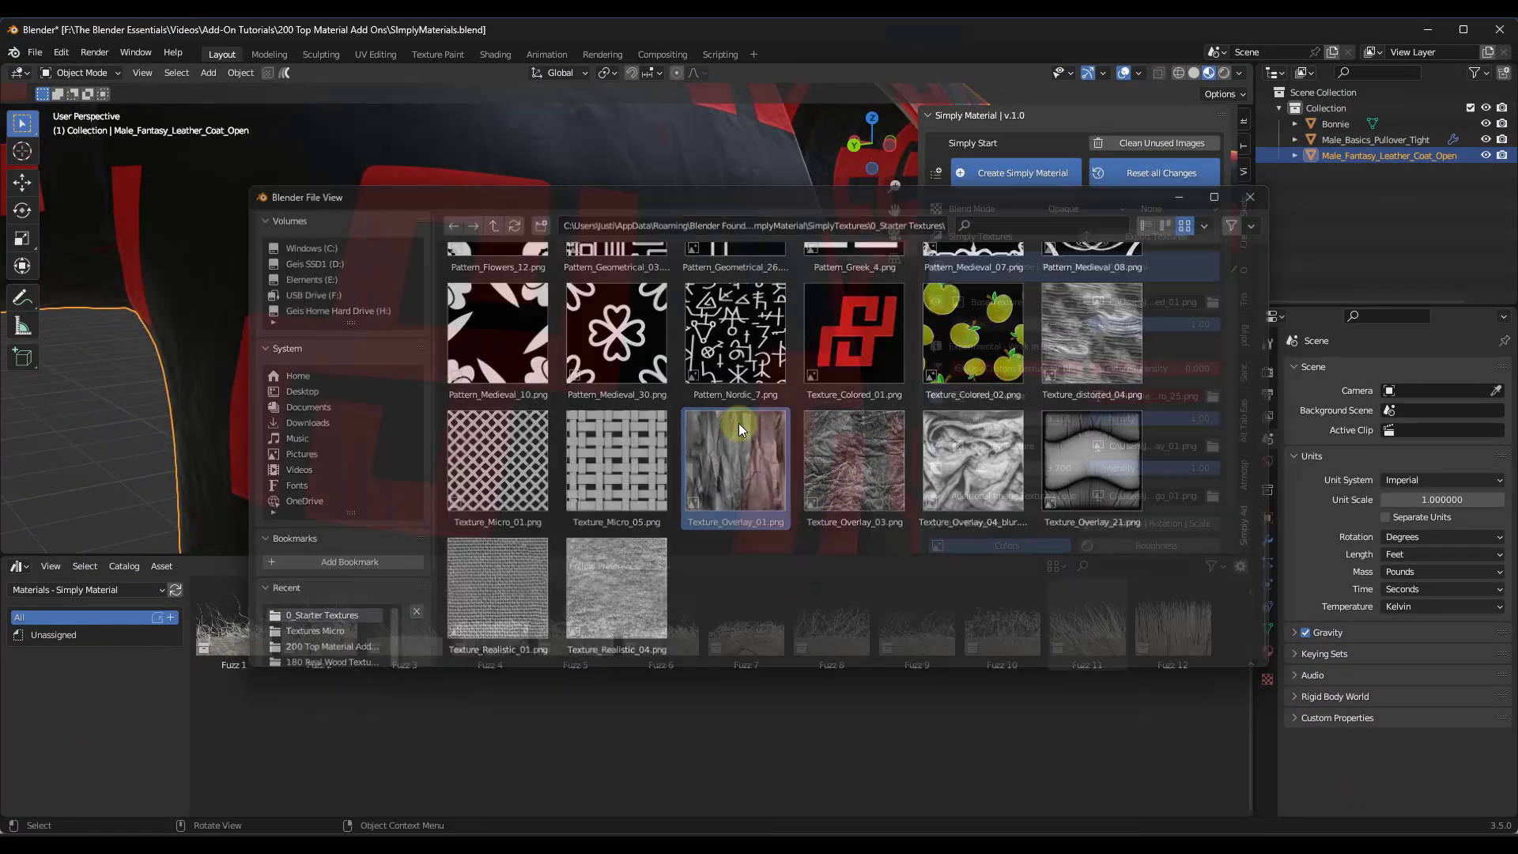
middle_drag(762, 286, 686, 301)
scroll(632, 291, down, 3)
scroll(618, 272, up, 7)
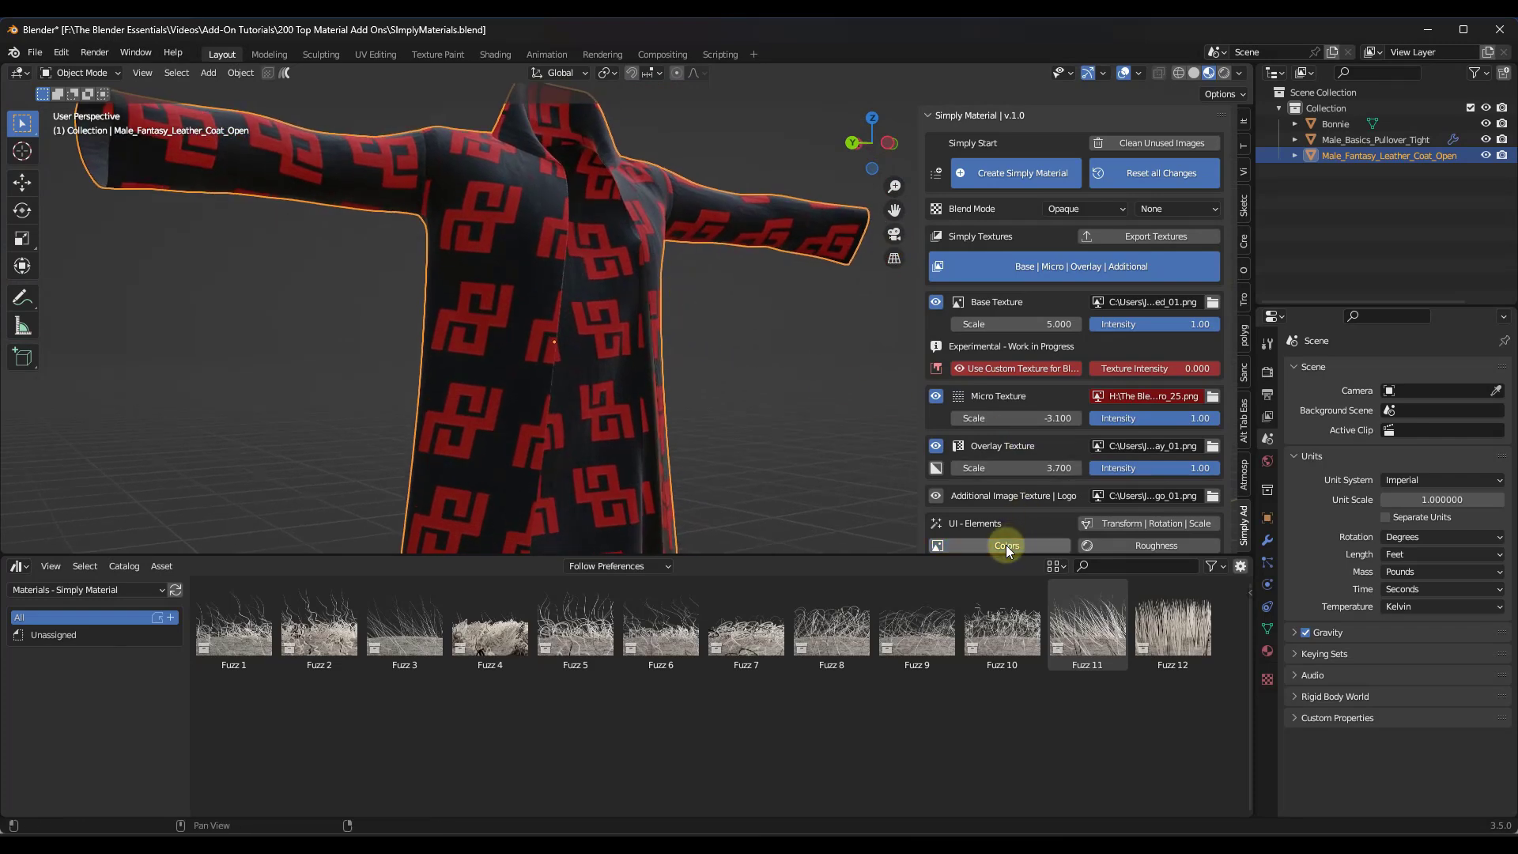
Try the coat's base color without its texture color and with the color ramp, restoring both settings.
scroll(1023, 497, down, 10)
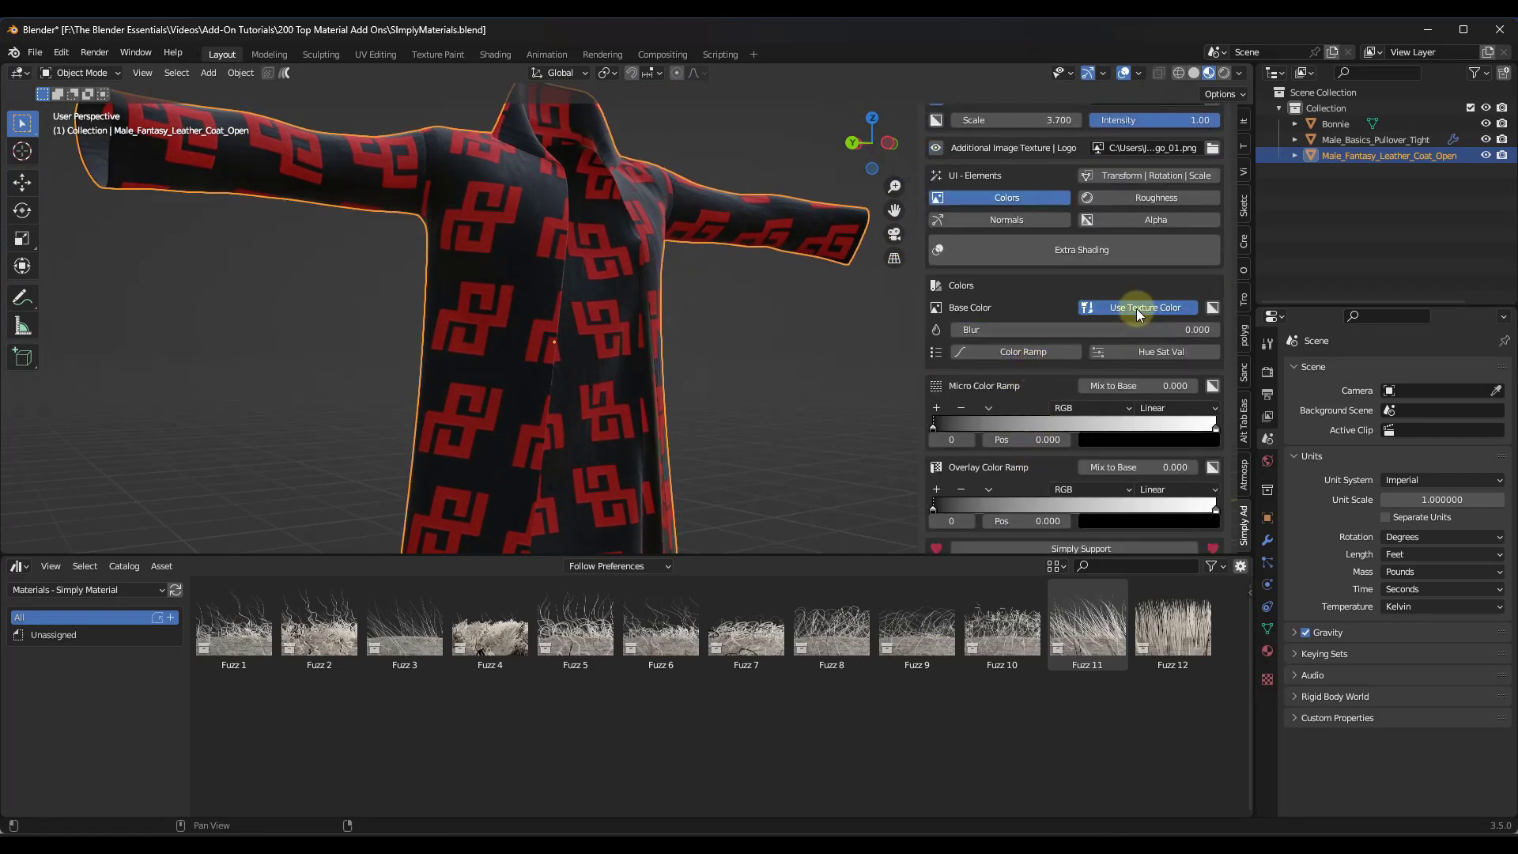
click(1136, 309)
click(1136, 308)
click(1046, 349)
click(1045, 349)
scroll(1066, 416, down, 1)
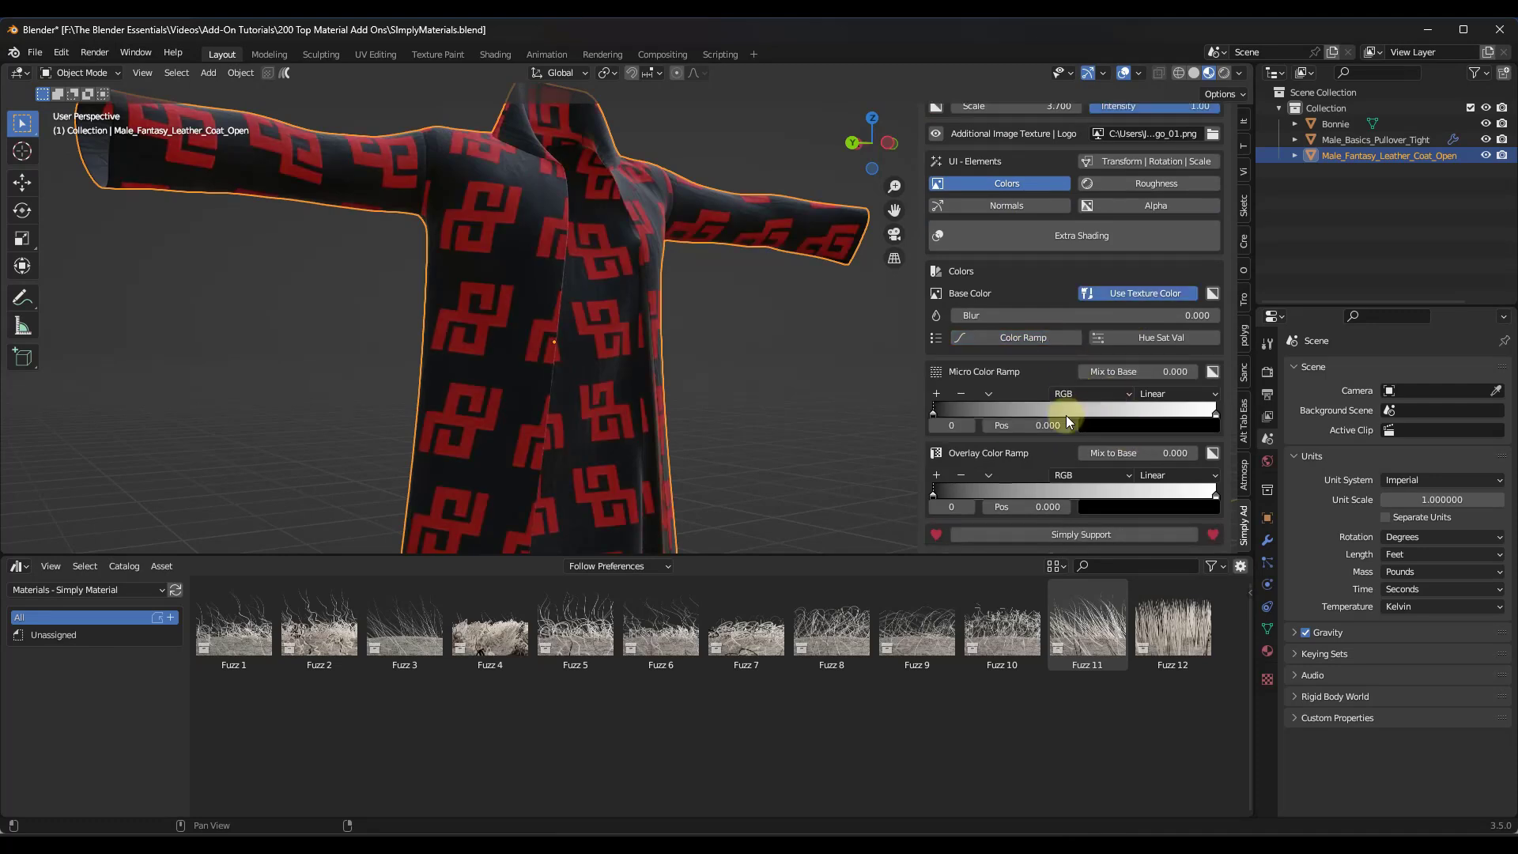
Try recoloring the coat's base pattern with a color ramp, pulling its light stop to about 0.44, and turn the ramp off again.
click(1034, 340)
drag(959, 388, 984, 393)
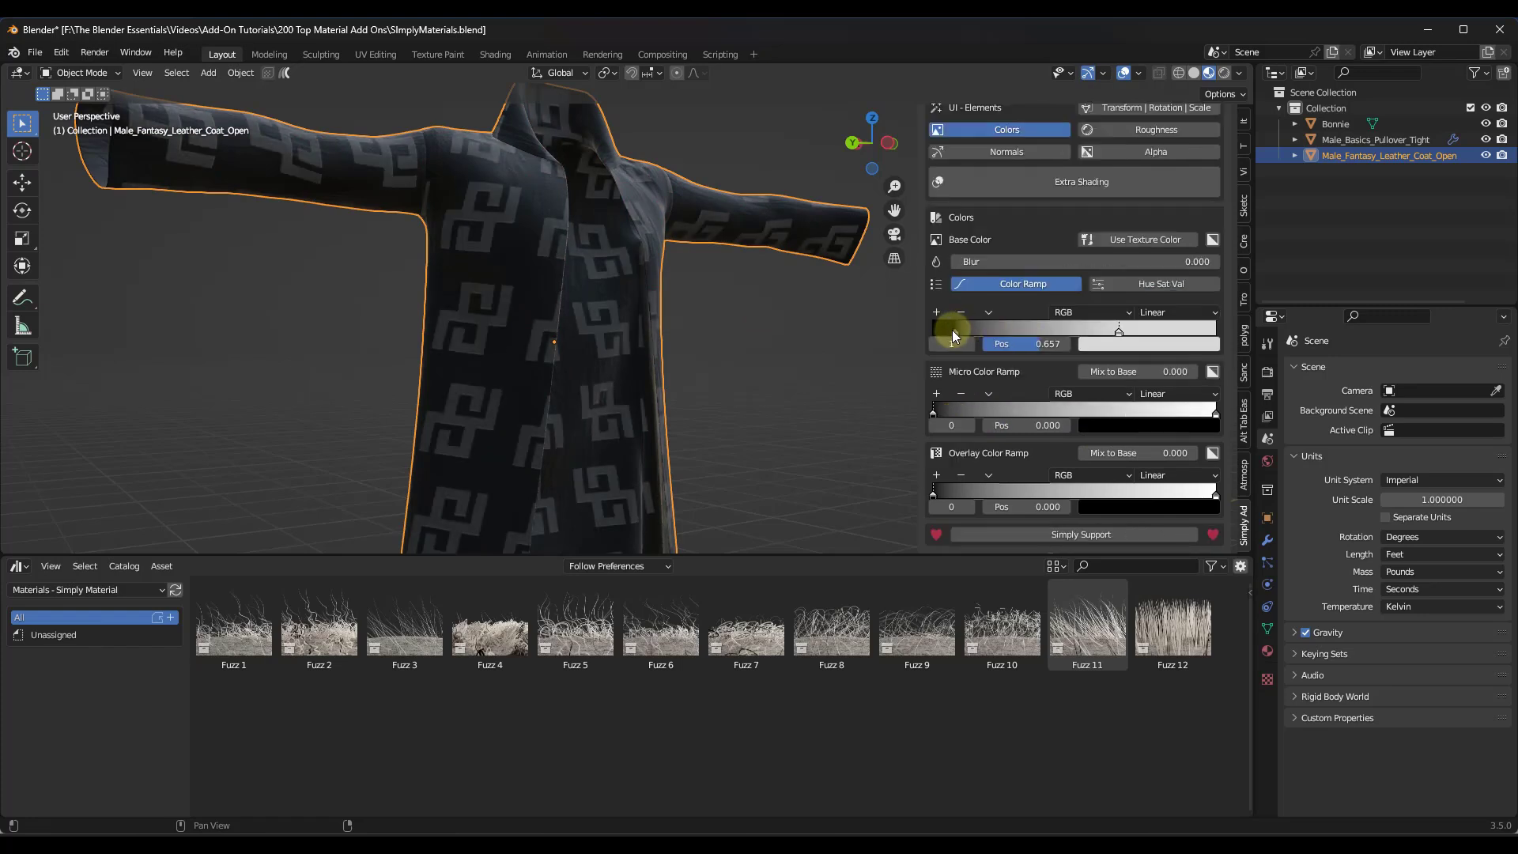
drag(952, 331, 957, 339)
drag(1119, 336, 1057, 333)
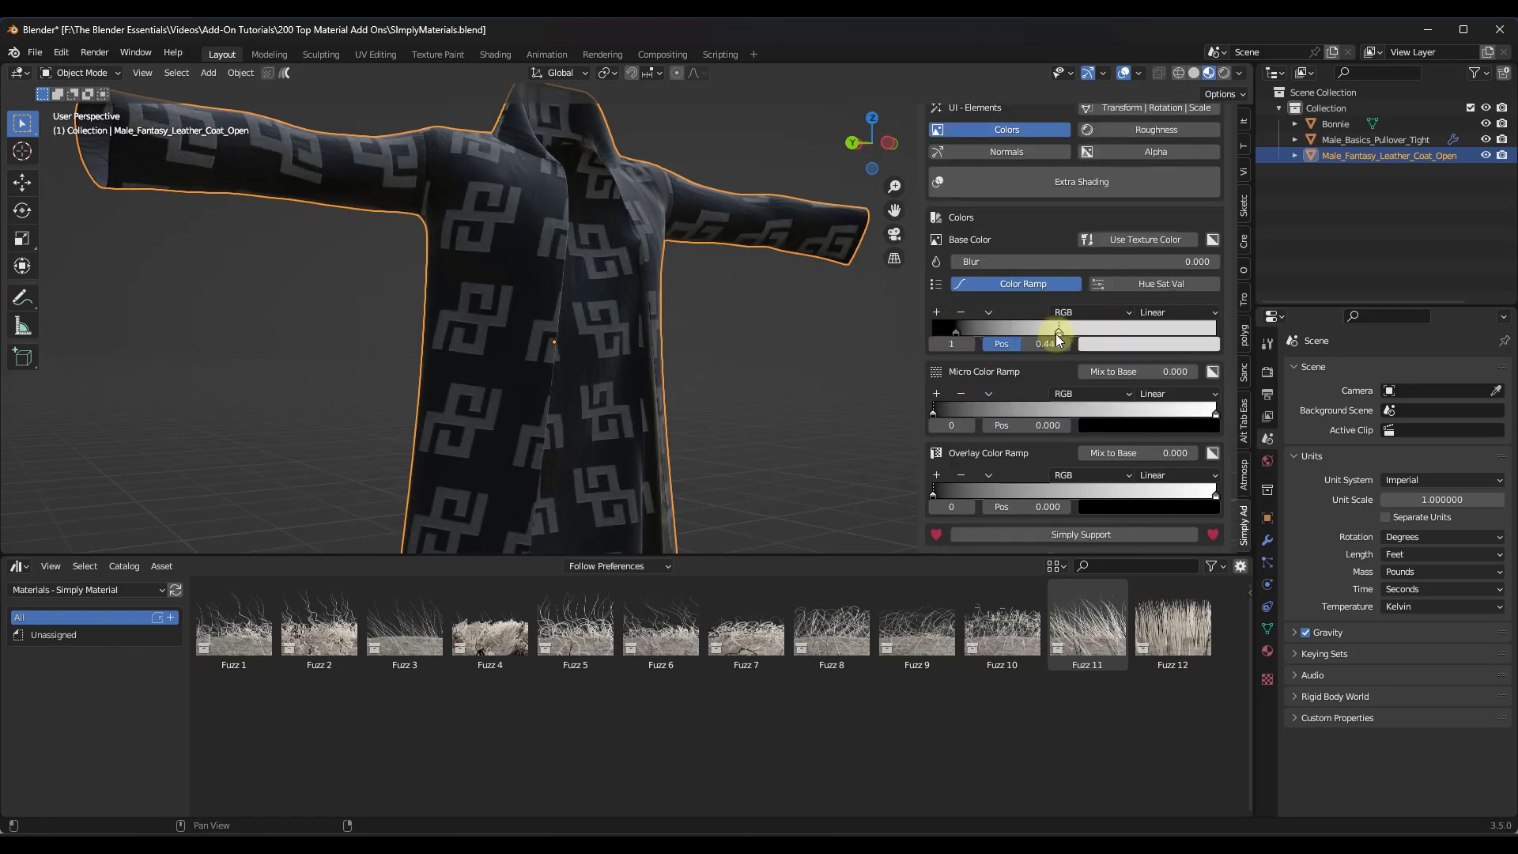
click(1046, 285)
View the coat's texture-colored red pattern up close around the chest and collar.
scroll(534, 249, up, 5)
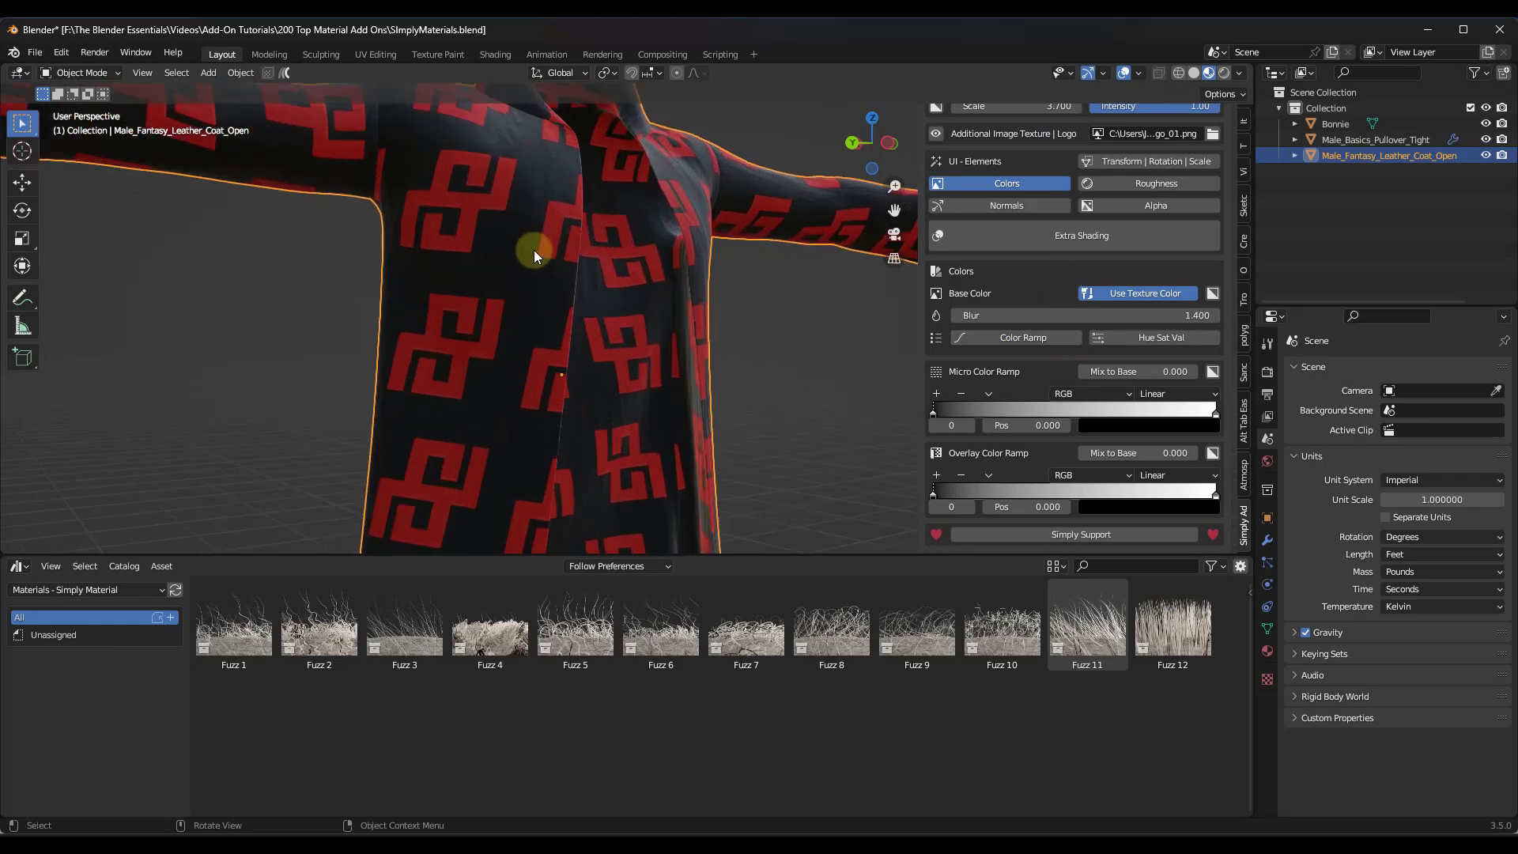
scroll(591, 369, down, 4)
scroll(554, 230, up, 5)
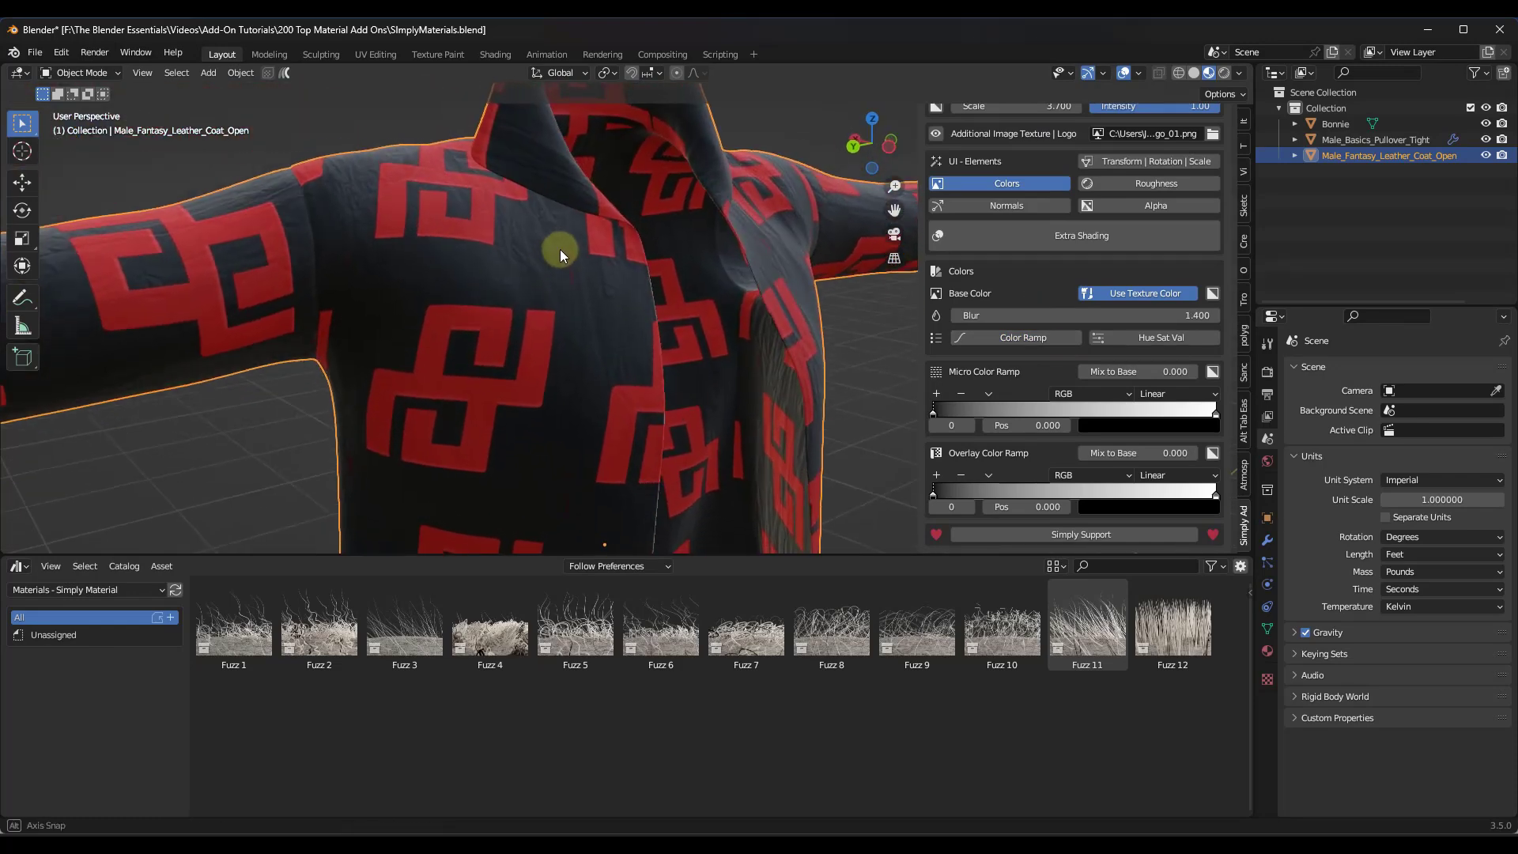
Switch to the Simply Material product page in the browser and read on through Wearing and Important Information.
click(1425, 29)
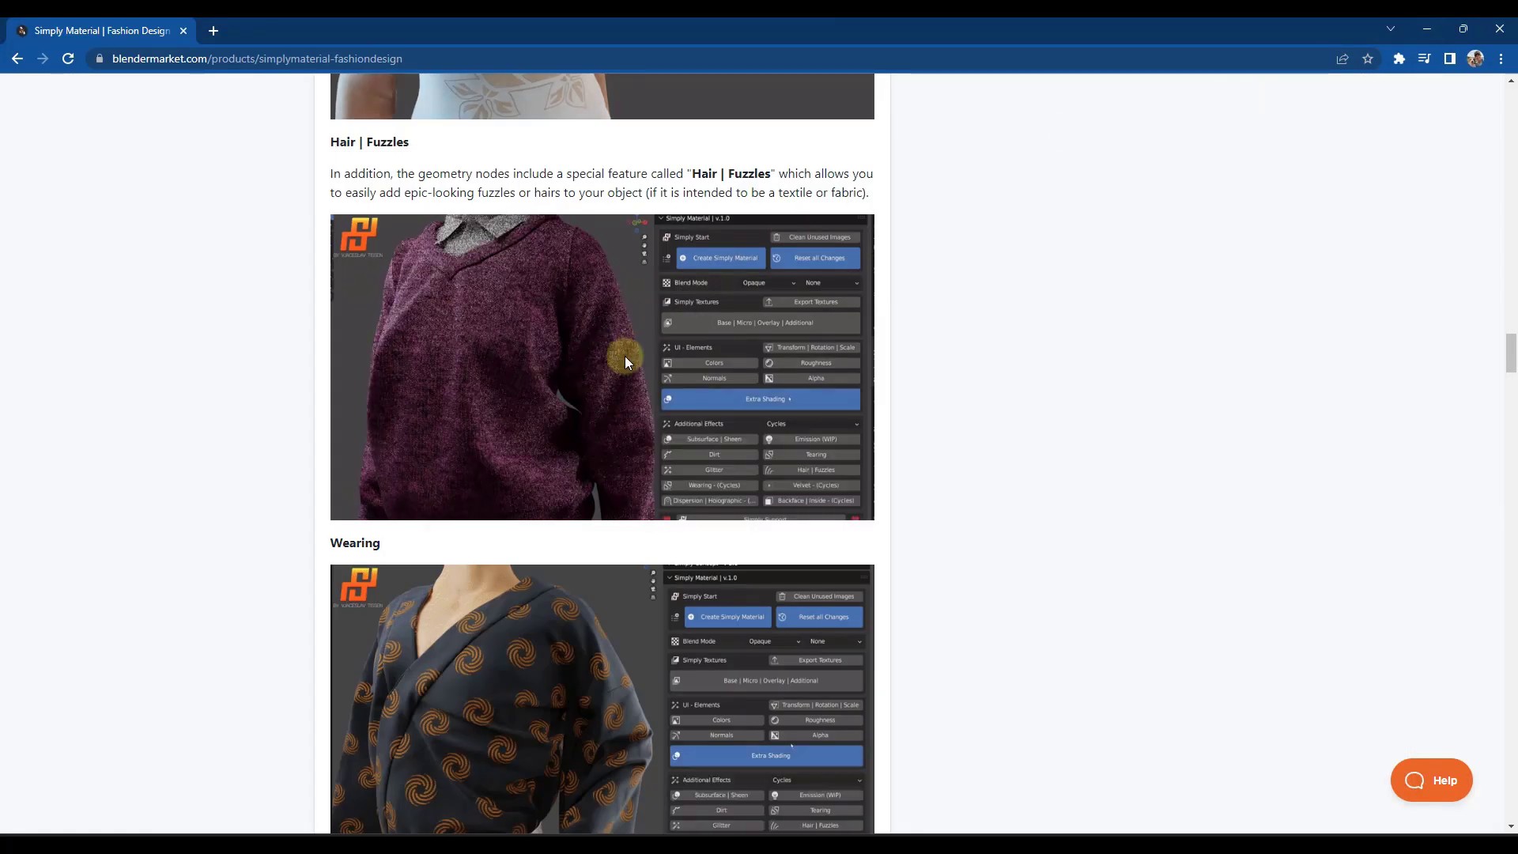
scroll(142, 400, down, 13)
scroll(155, 395, down, 15)
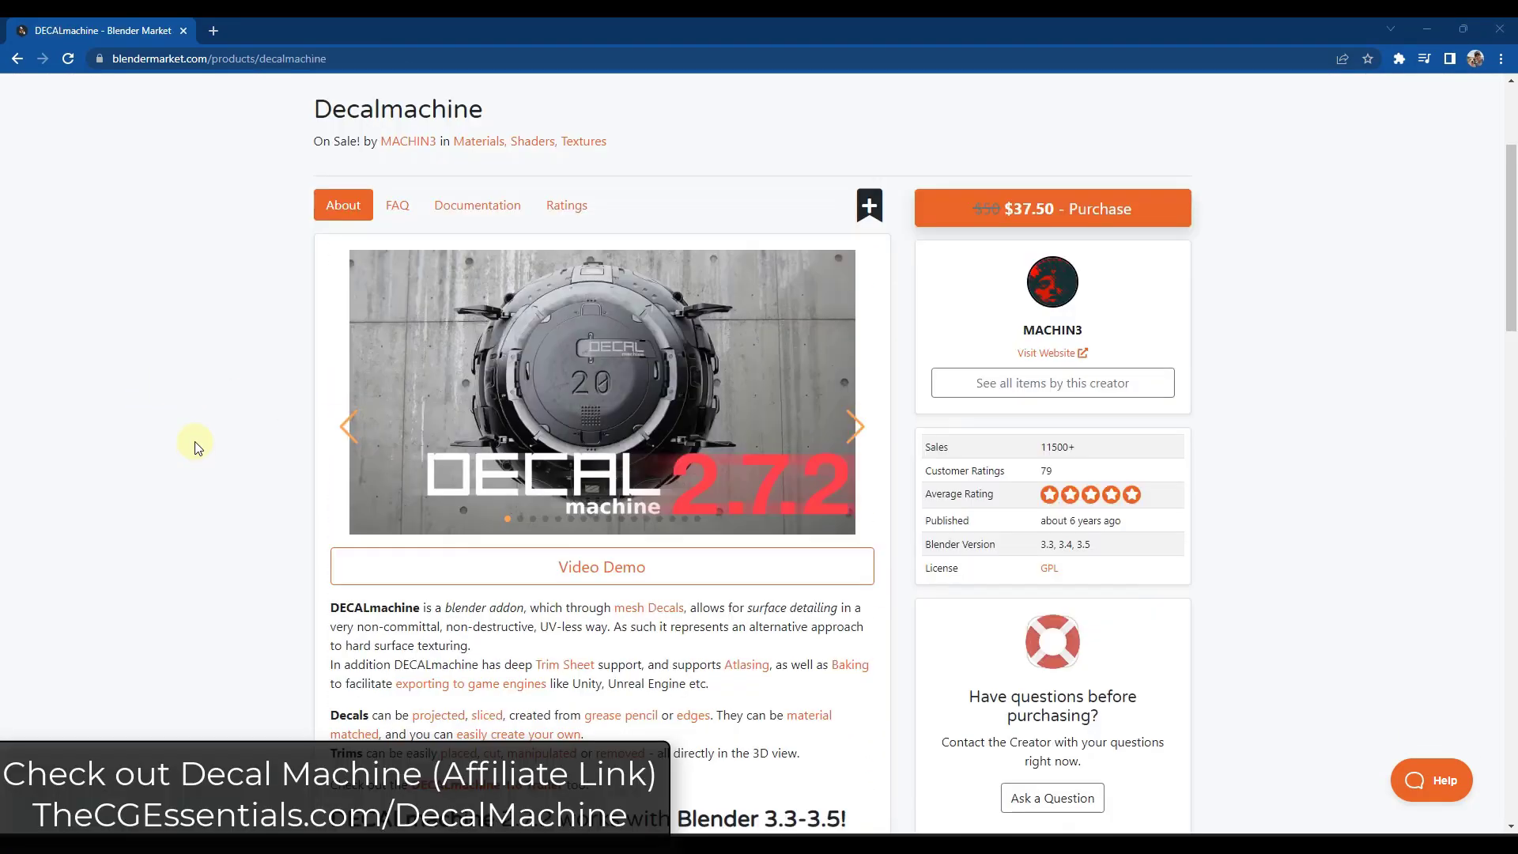
scroll(197, 440, down, 1)
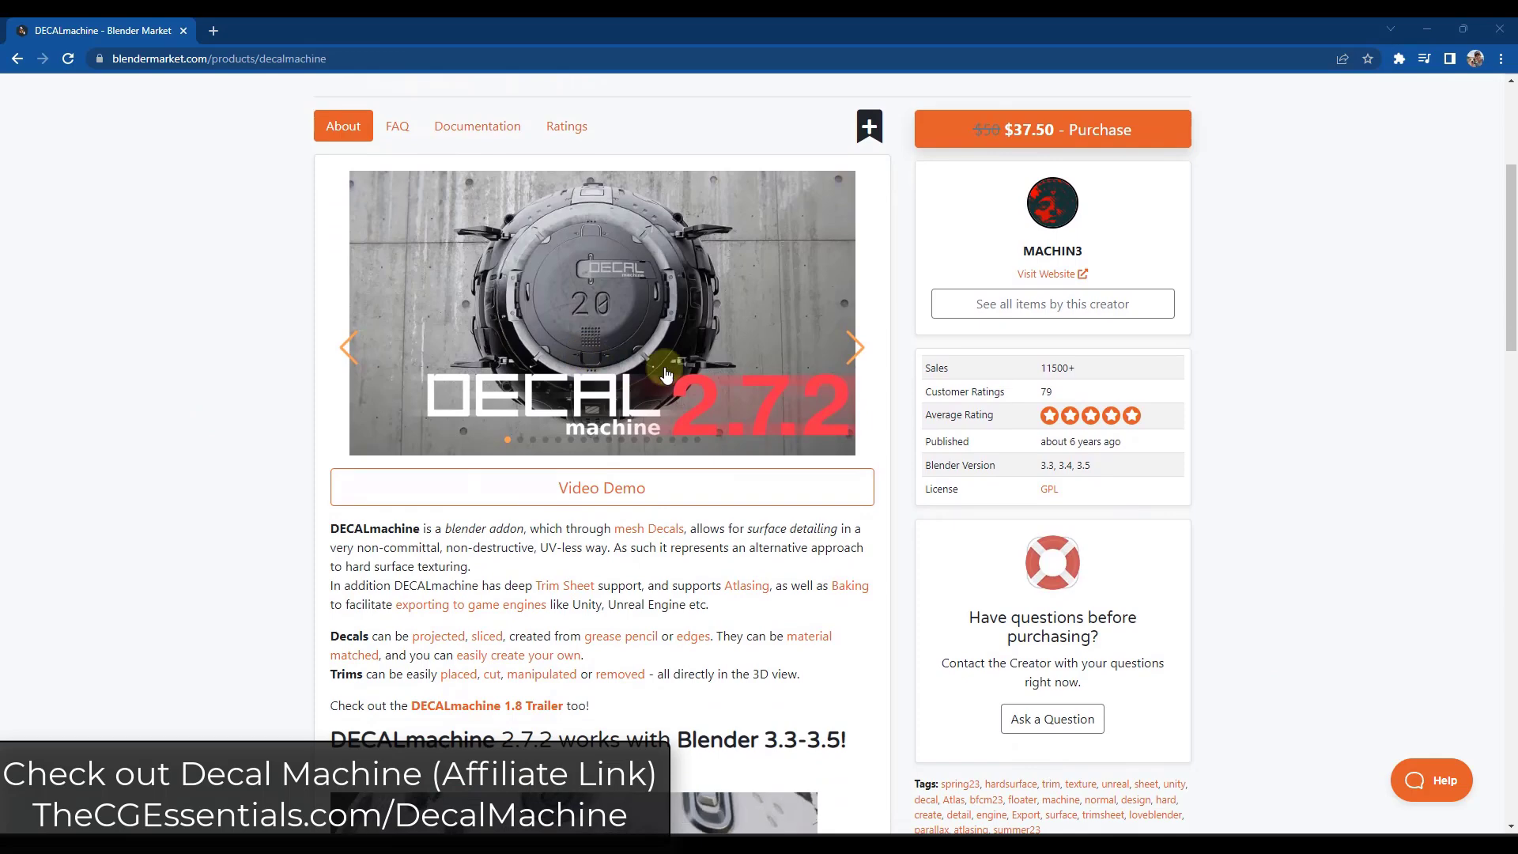
Look through the first gallery images on the DECALmachine product page.
click(857, 352)
click(857, 349)
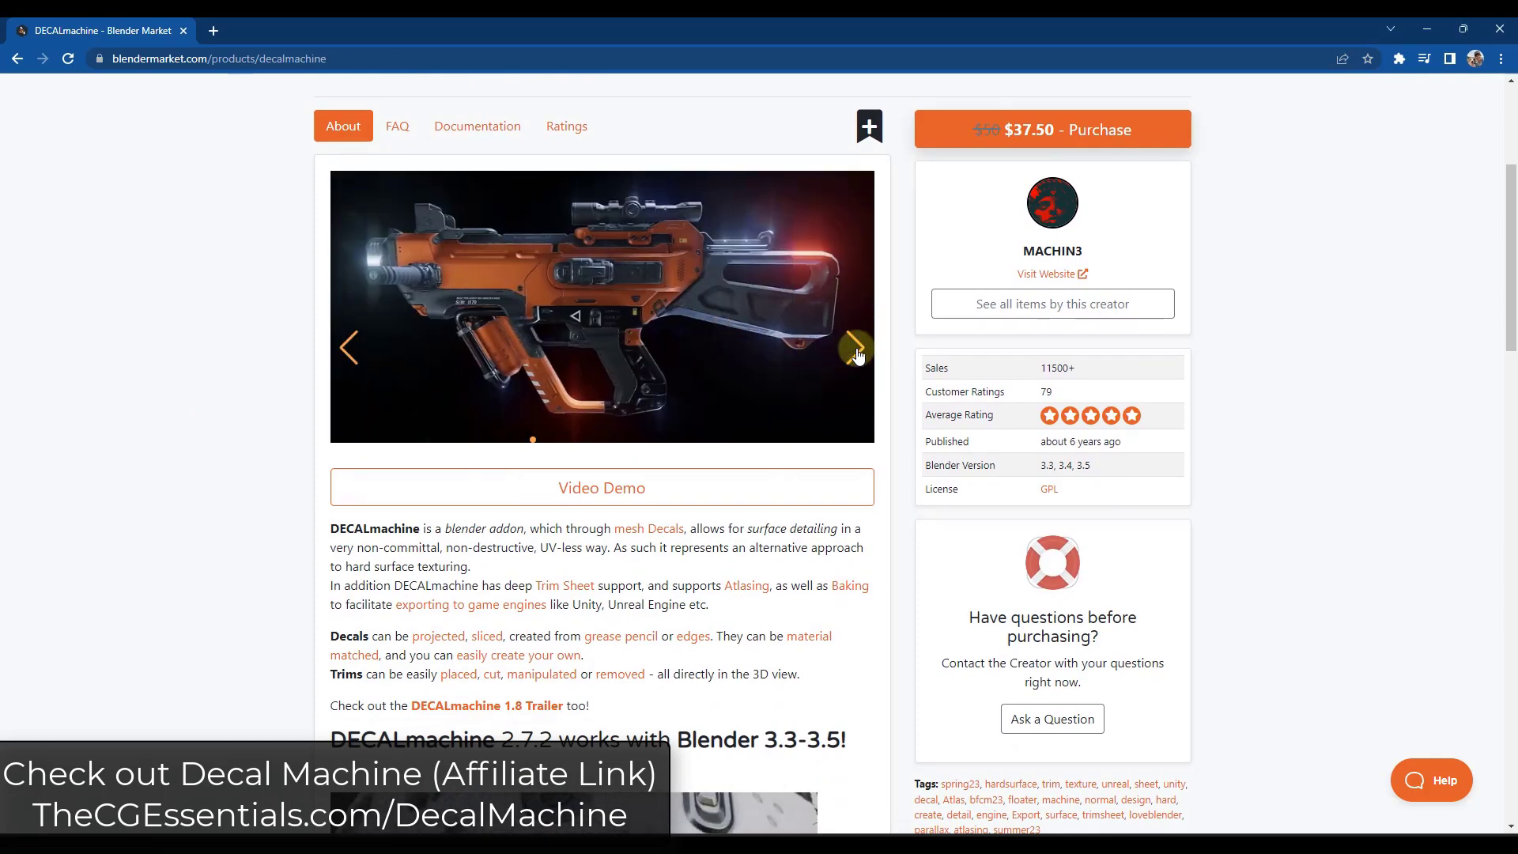
click(855, 349)
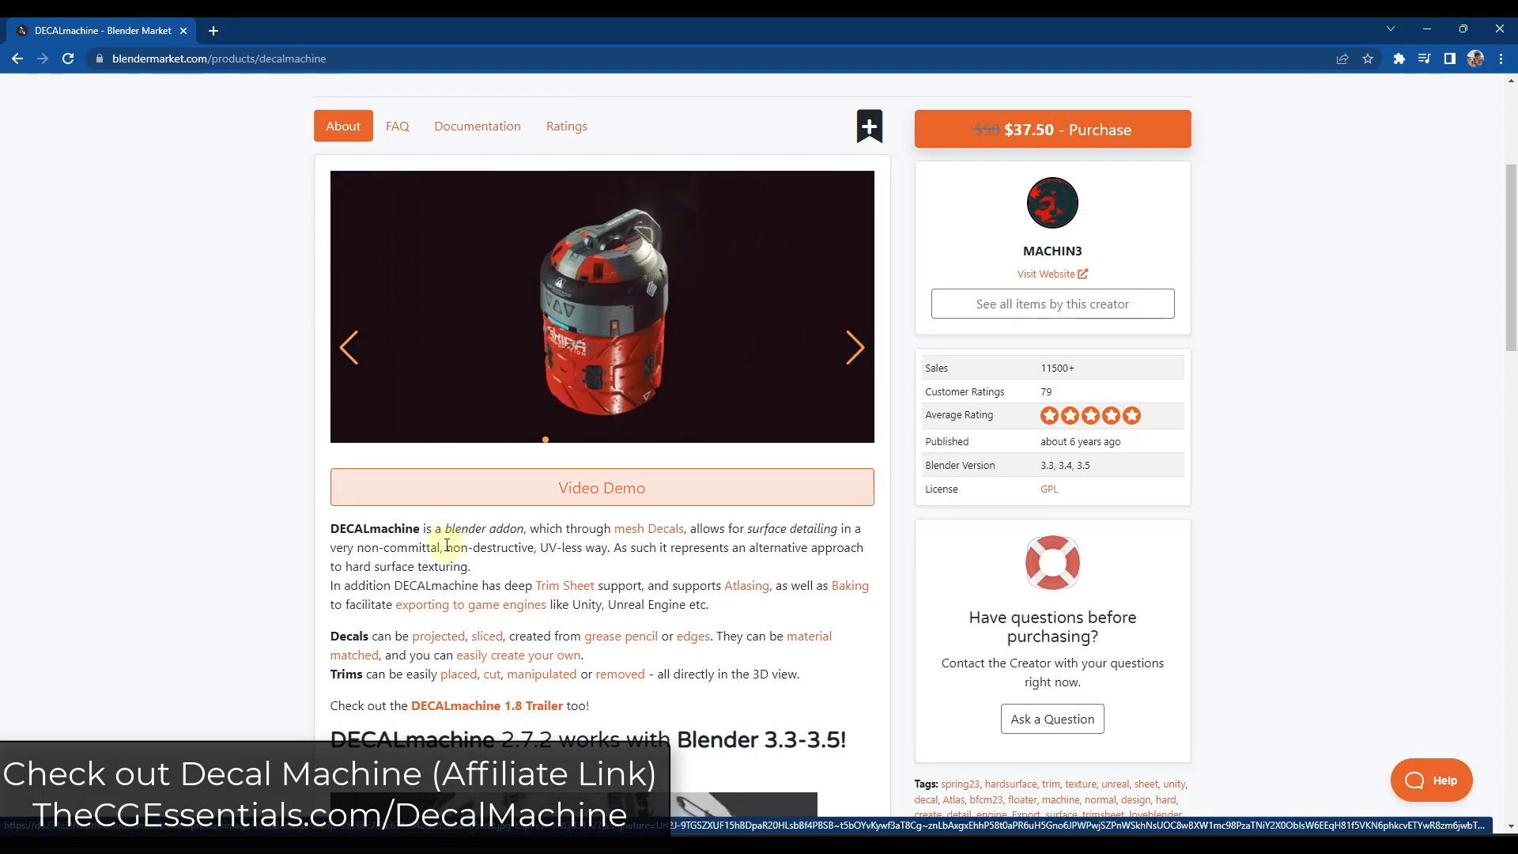
Examine the DECALmachine description, its animated decal demos, the Features list and the Links section.
scroll(441, 530, down, 2)
scroll(293, 408, down, 1)
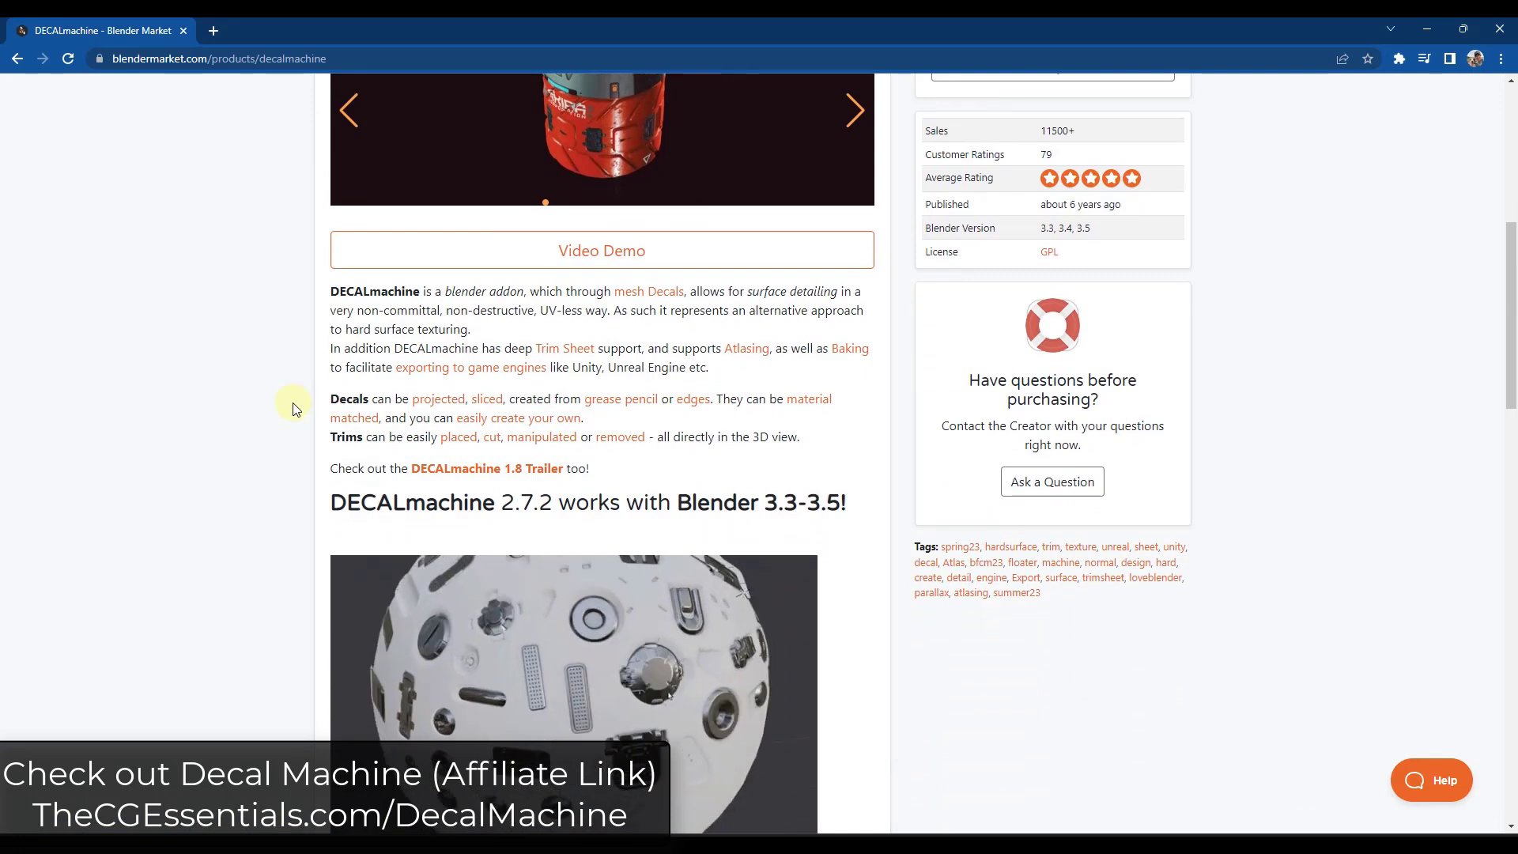
scroll(293, 411, down, 1)
scroll(293, 420, down, 3)
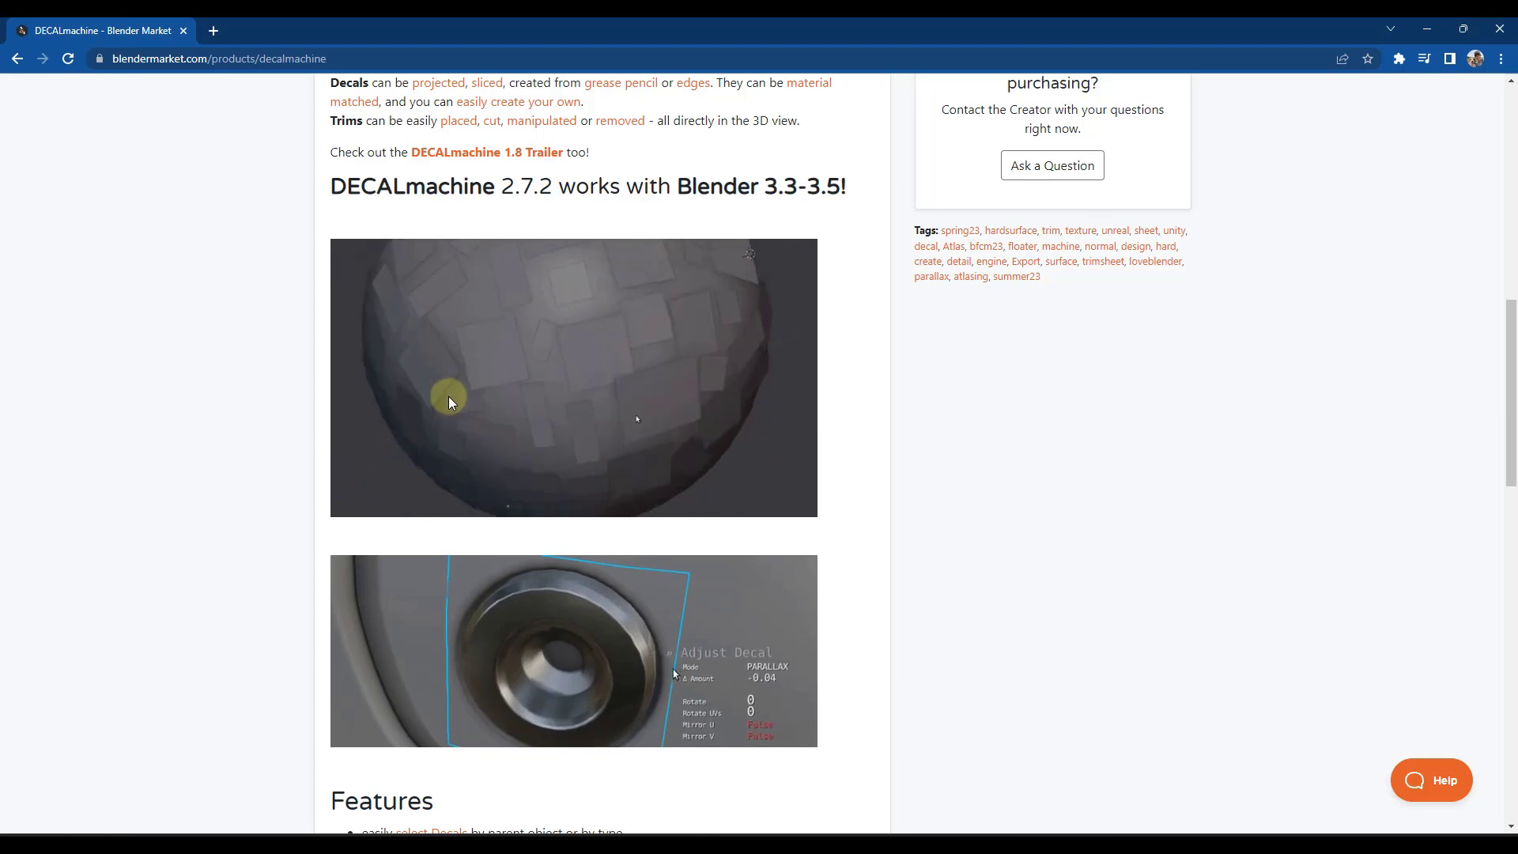
scroll(612, 361, down, 4)
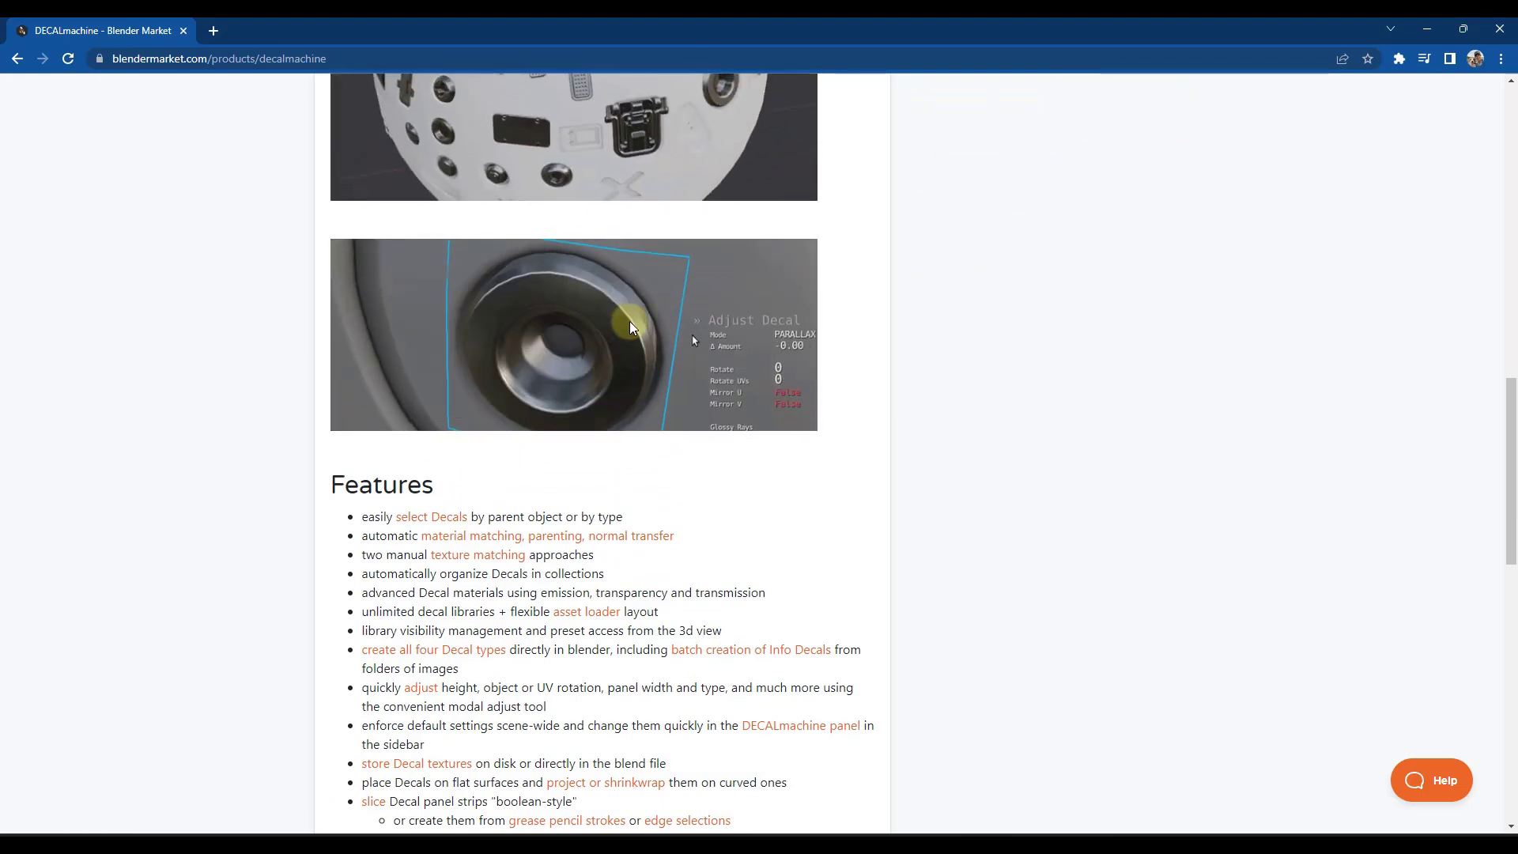
scroll(629, 320, down, 3)
scroll(630, 323, down, 10)
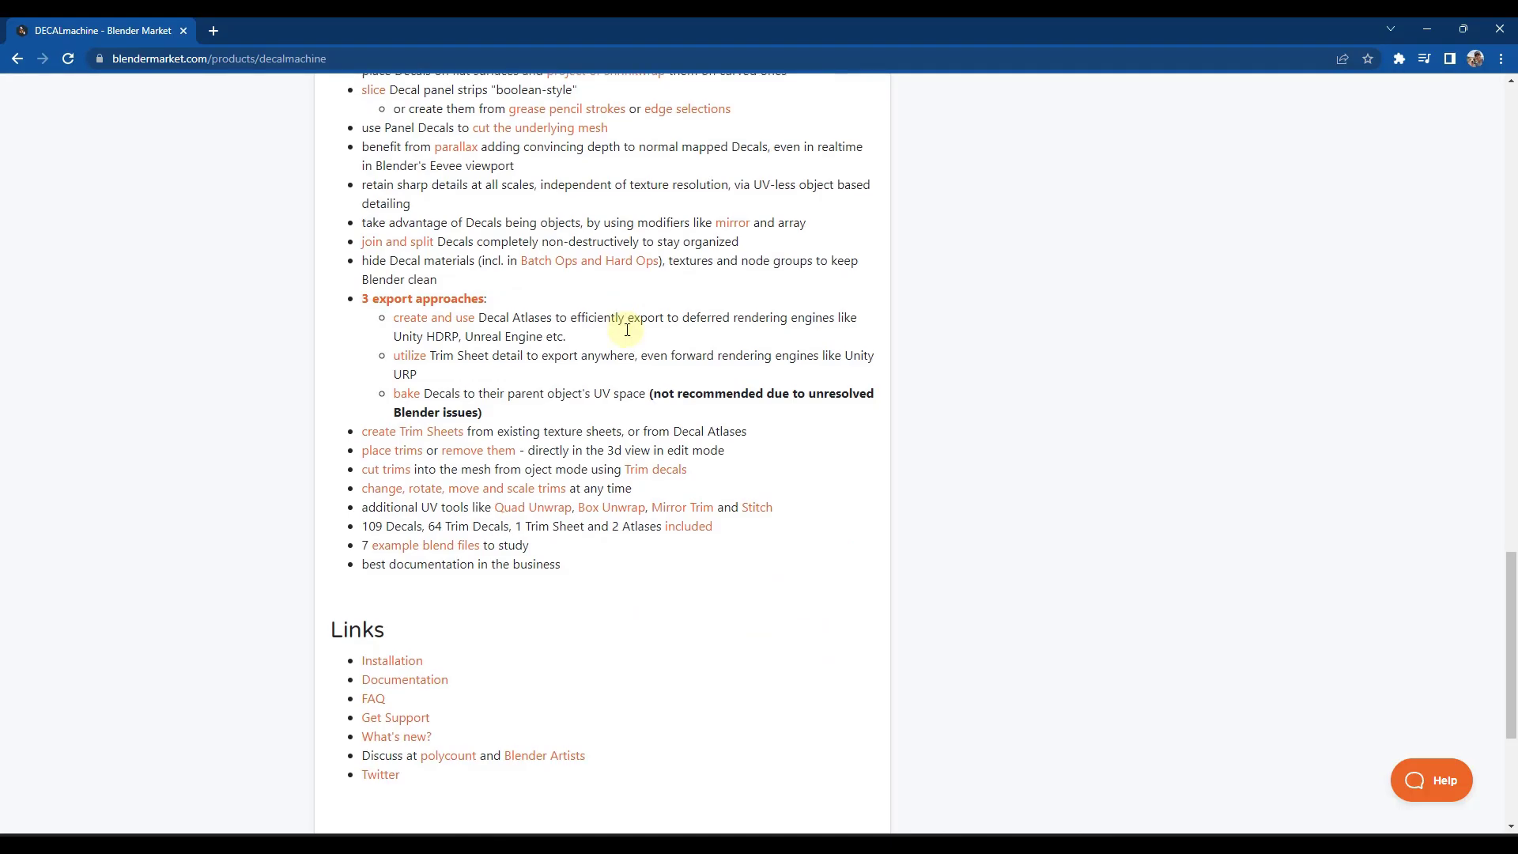
scroll(634, 340, up, 6)
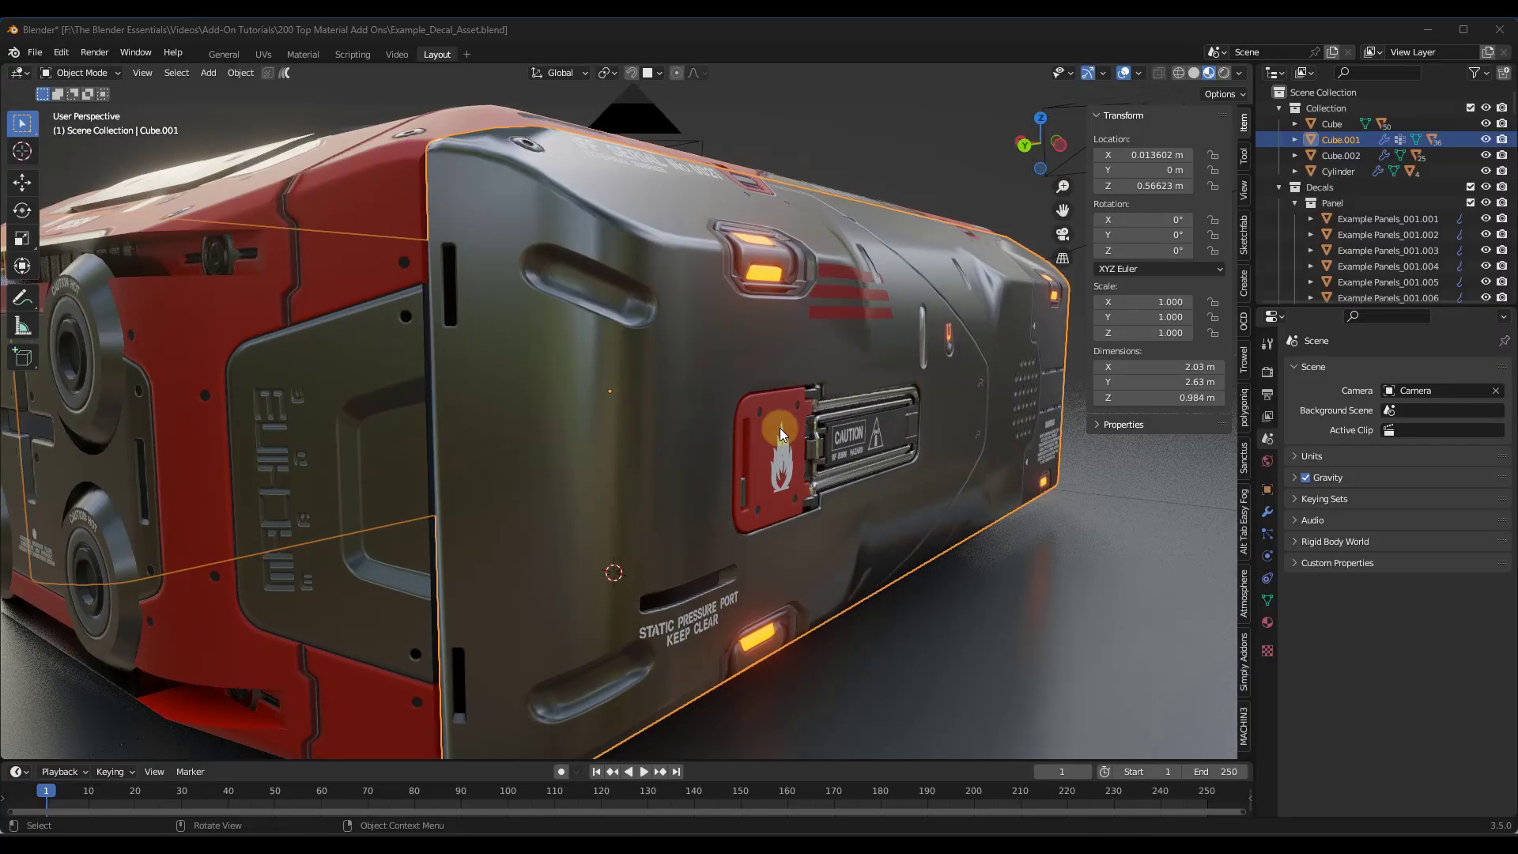
In Blender's Example_Decal_Asset scene, inspect the decals in solid shading, select a slanted detail decal, and return to material preview.
middle_drag(779, 428, 708, 429)
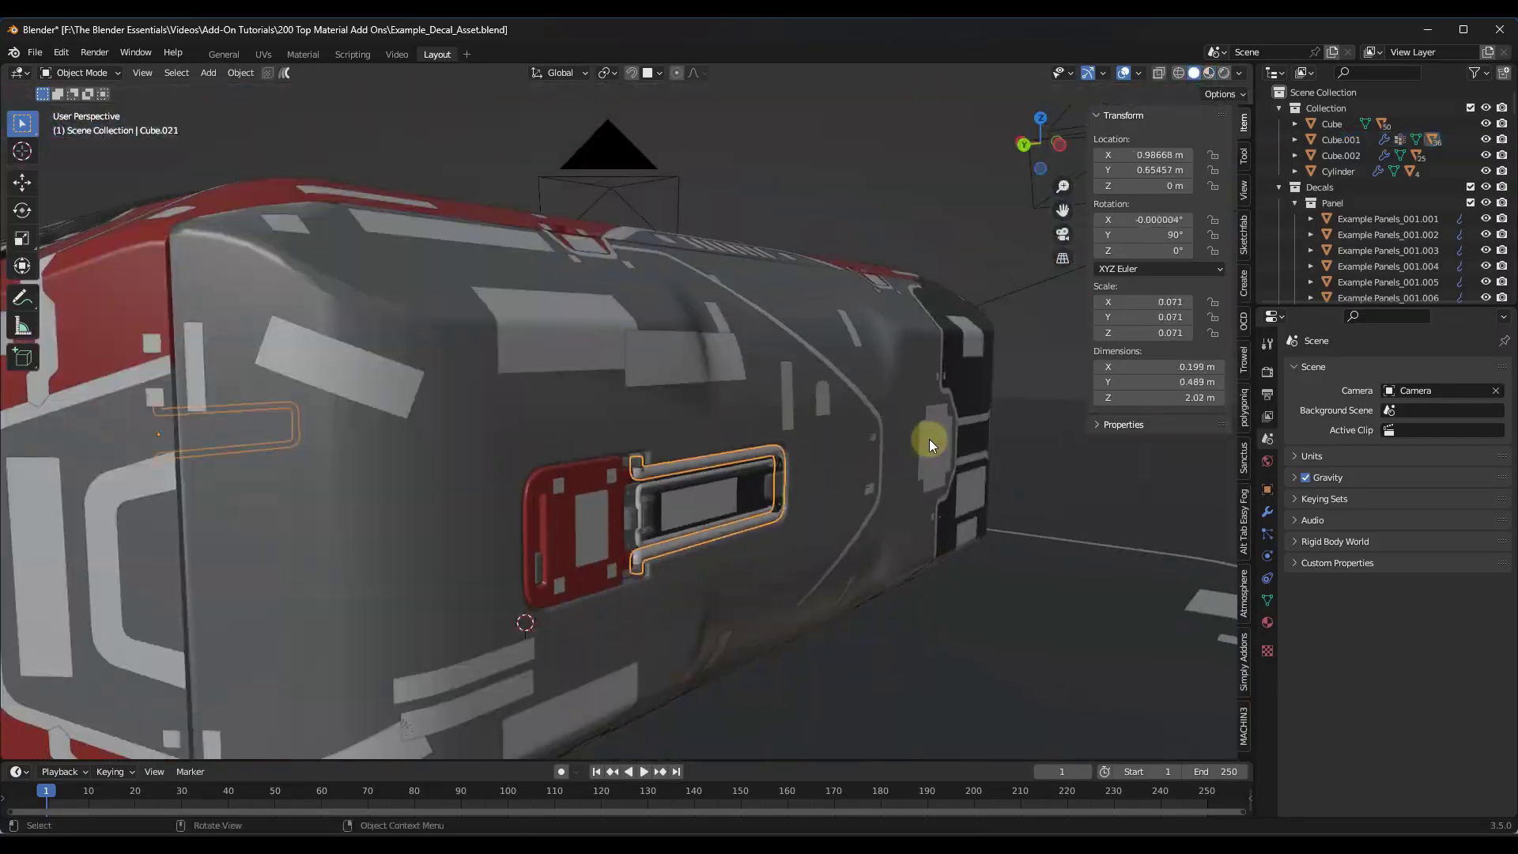
scroll(945, 437, up, 5)
click(960, 433)
click(769, 218)
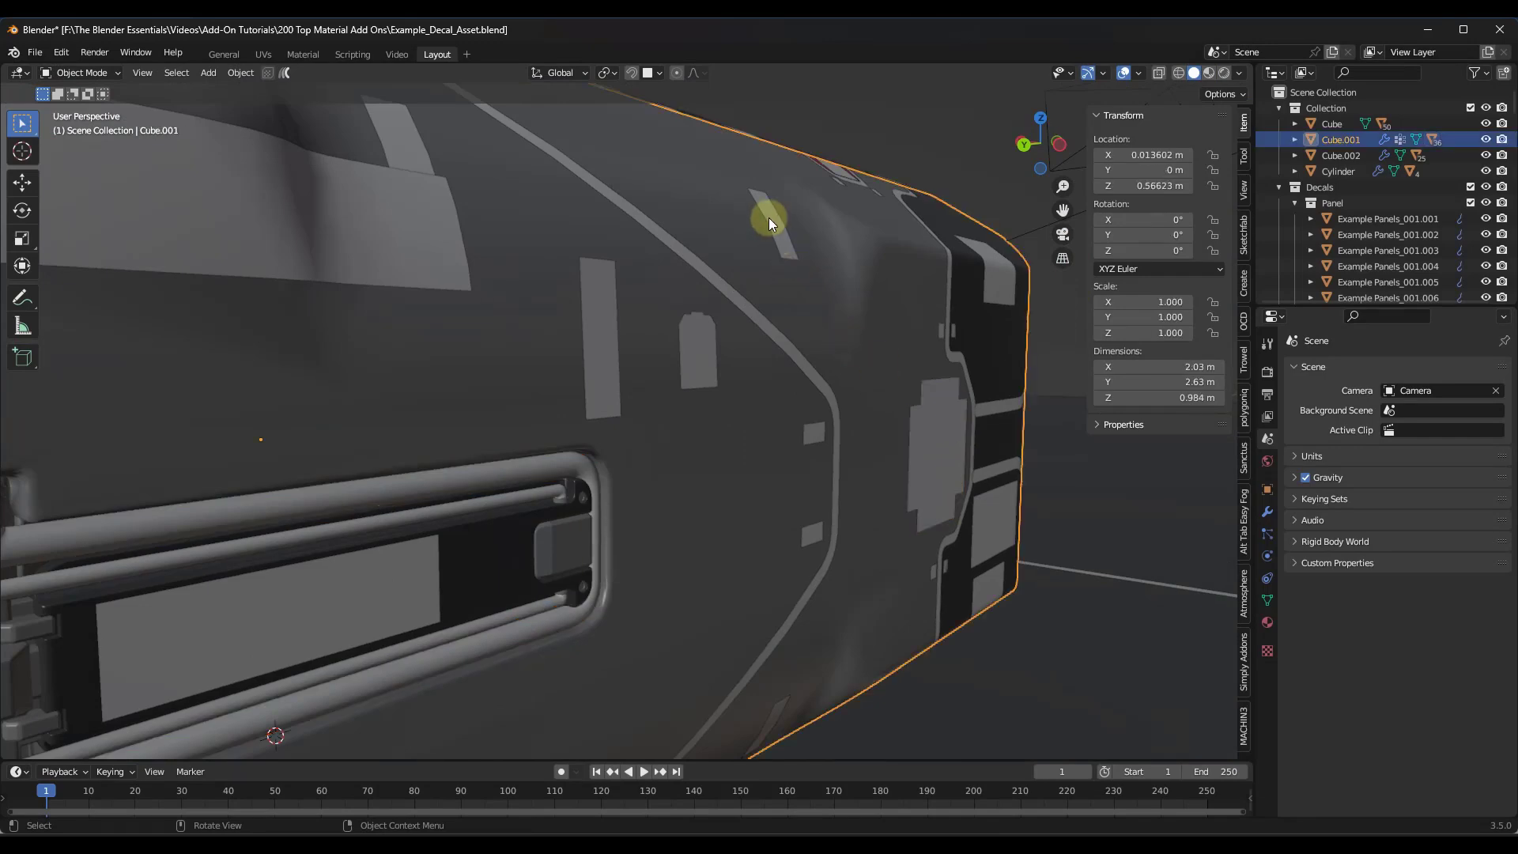
click(798, 228)
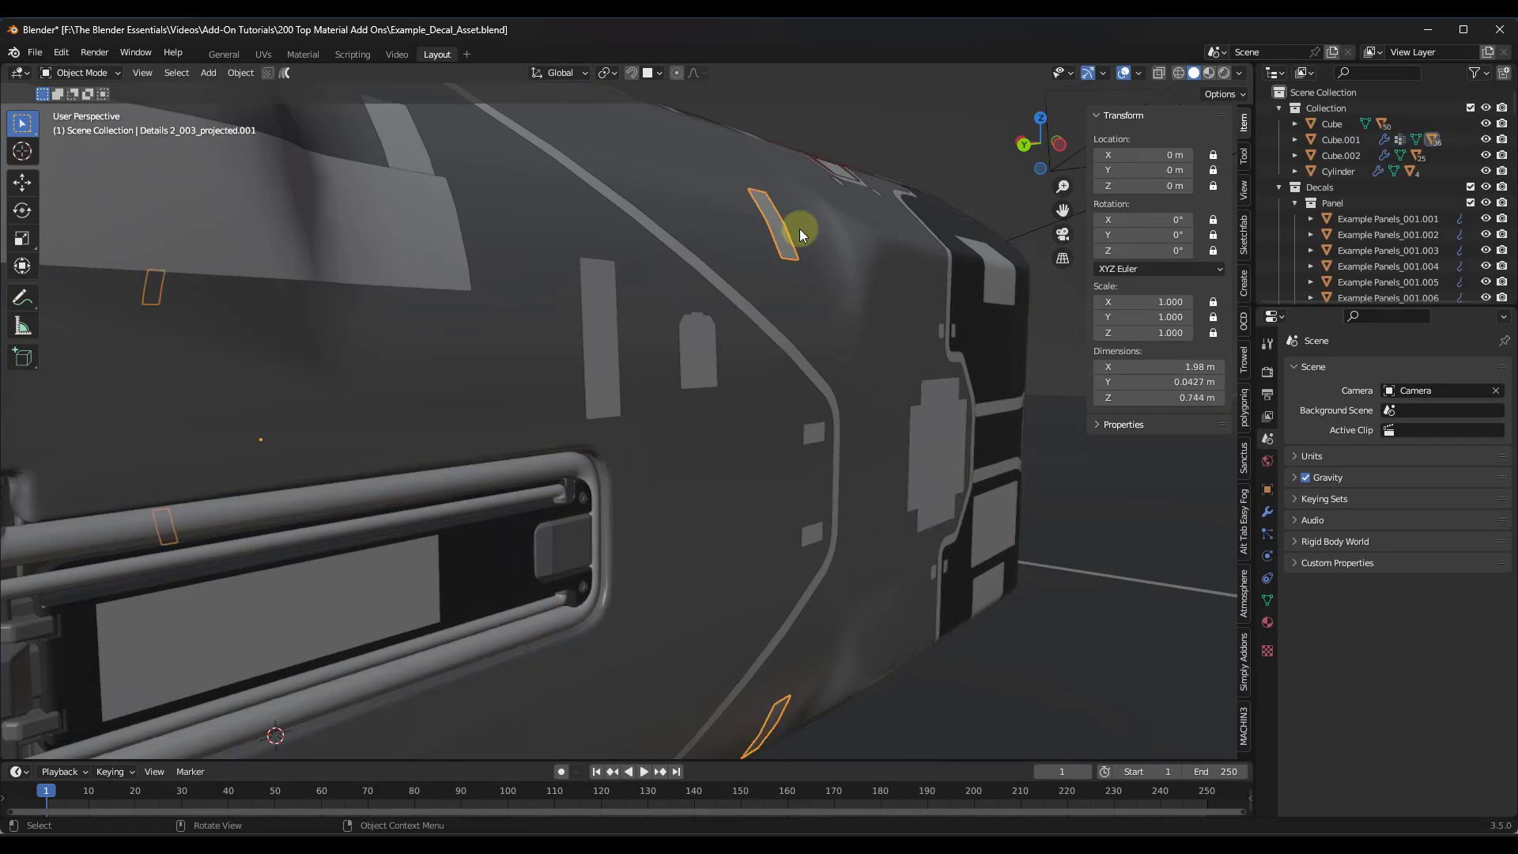
middle_drag(924, 394, 832, 407)
click(1209, 73)
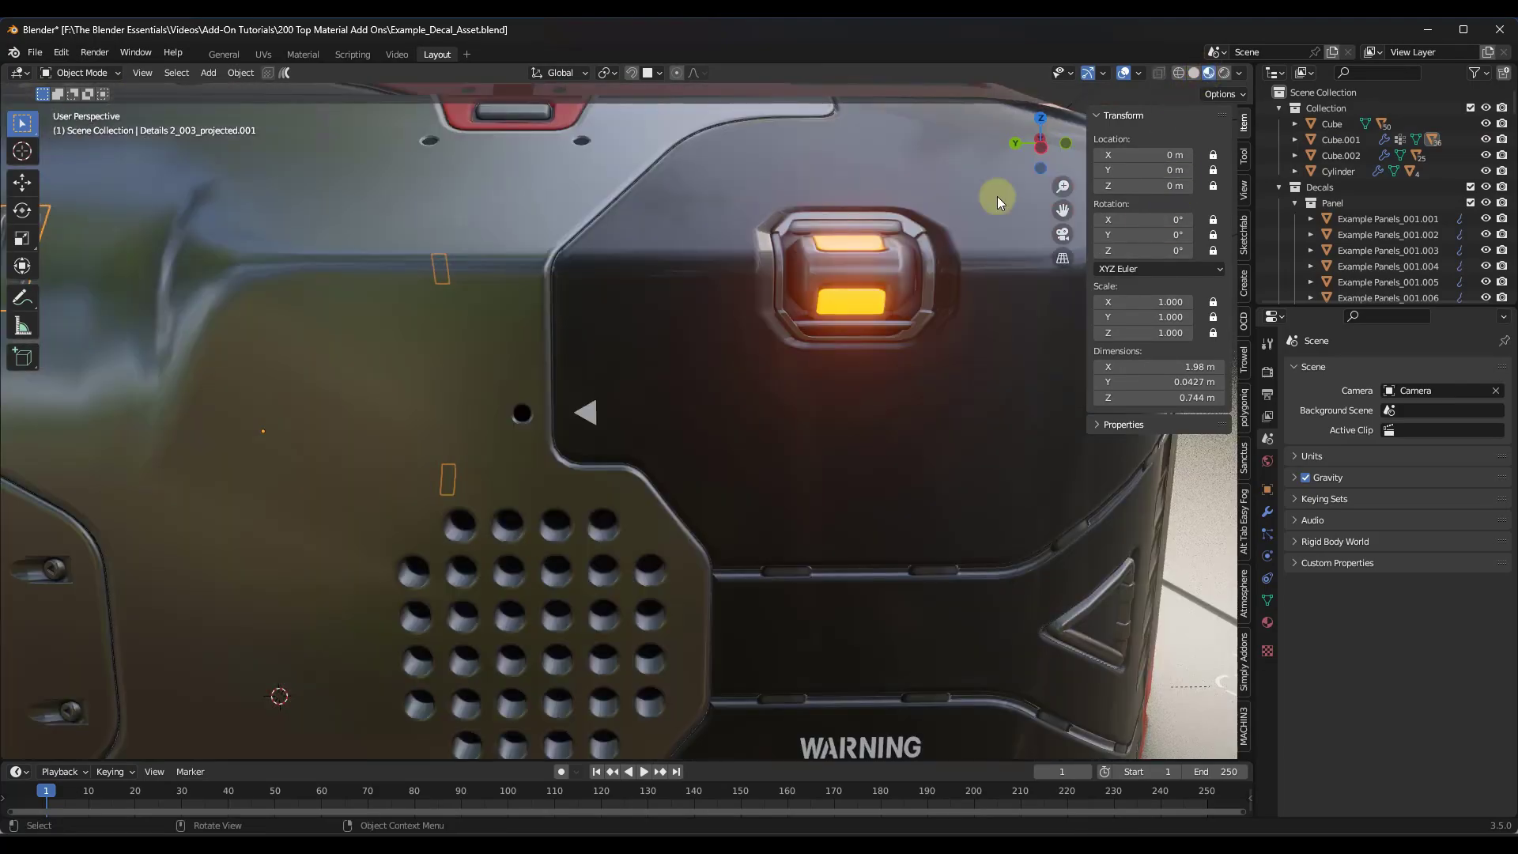
Select the main body and insert the square hatch decal from the DECALmachine Examples library onto its side.
mouse_move(617, 443)
middle_down()
mouse_move(738, 443)
mouse_move(386, 359)
mouse_move(440, 409)
mouse_move(631, 468)
mouse_move(483, 436)
middle_up()
click(482, 435)
key(d)
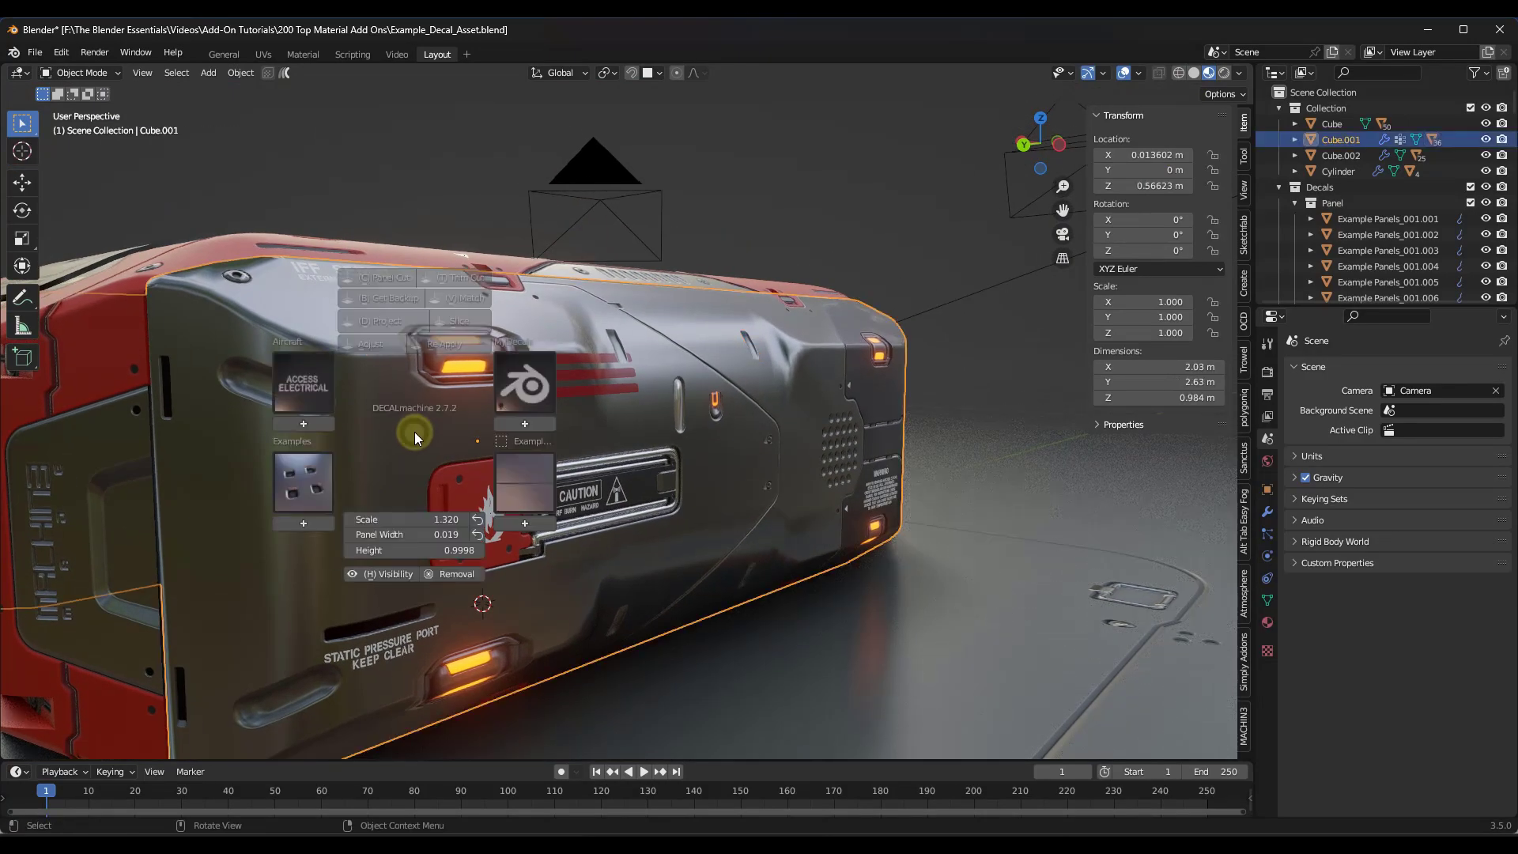
click(302, 484)
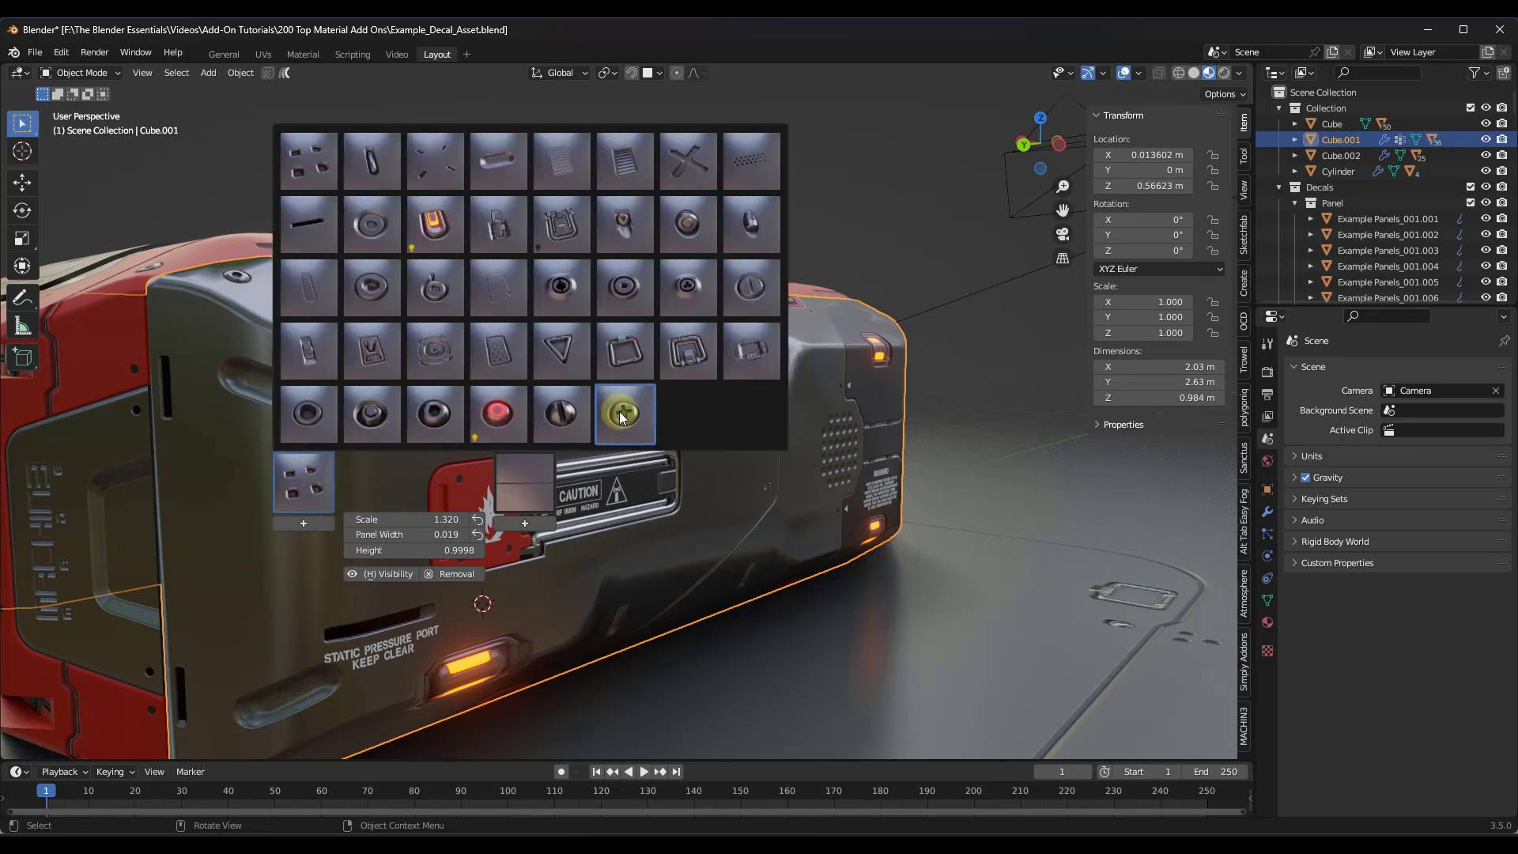
click(633, 361)
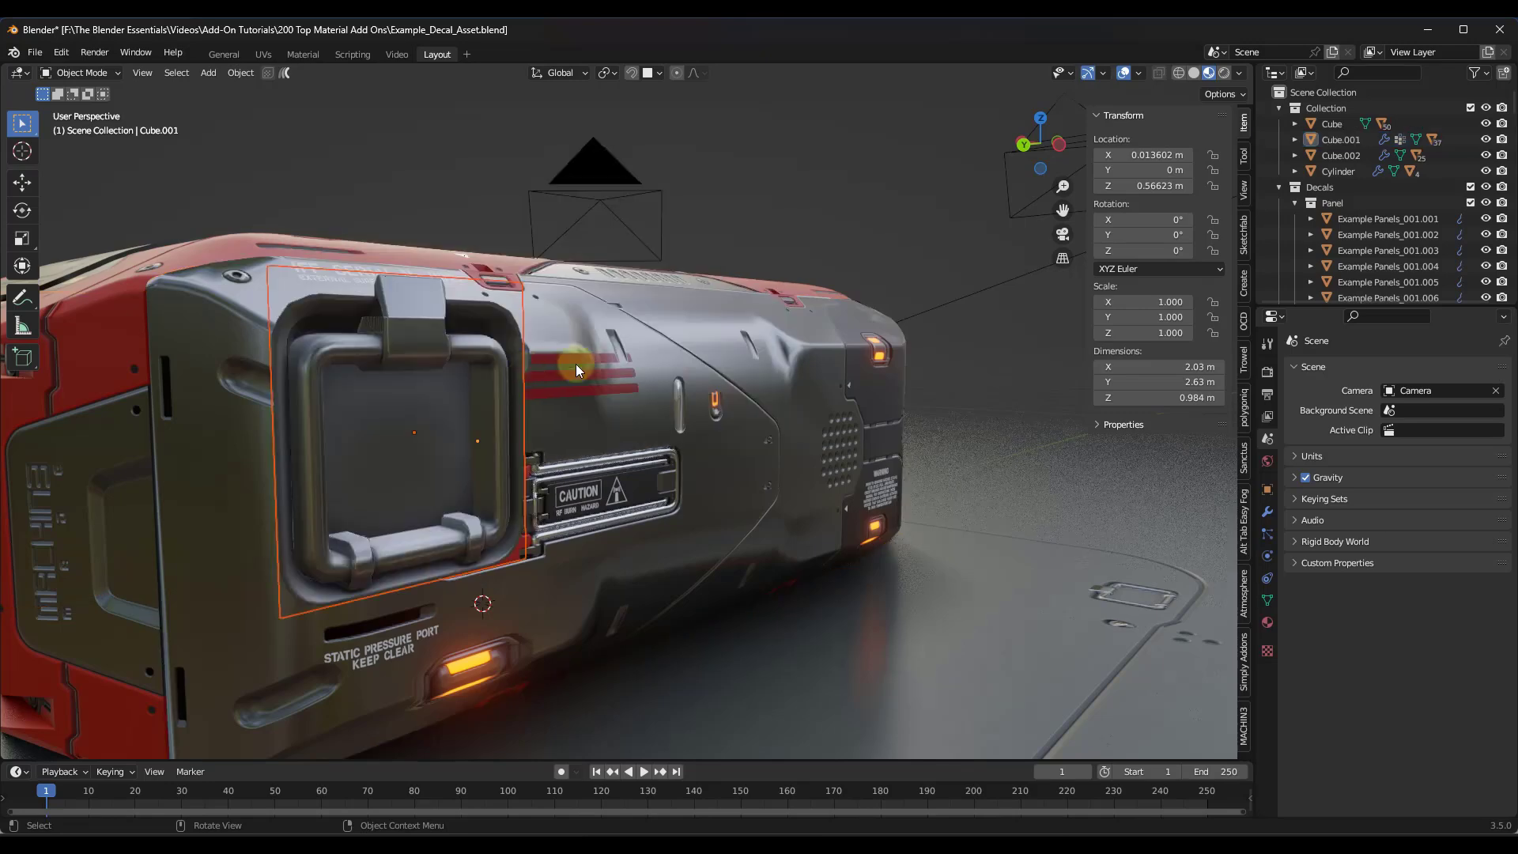
Scale the square hatch decal down and shift it horizontally, including along X, to sit against the body's side above the red fire-symbol panel.
mouse_move(569, 537)
middle_down()
mouse_move(487, 520)
mouse_move(590, 525)
middle_up()
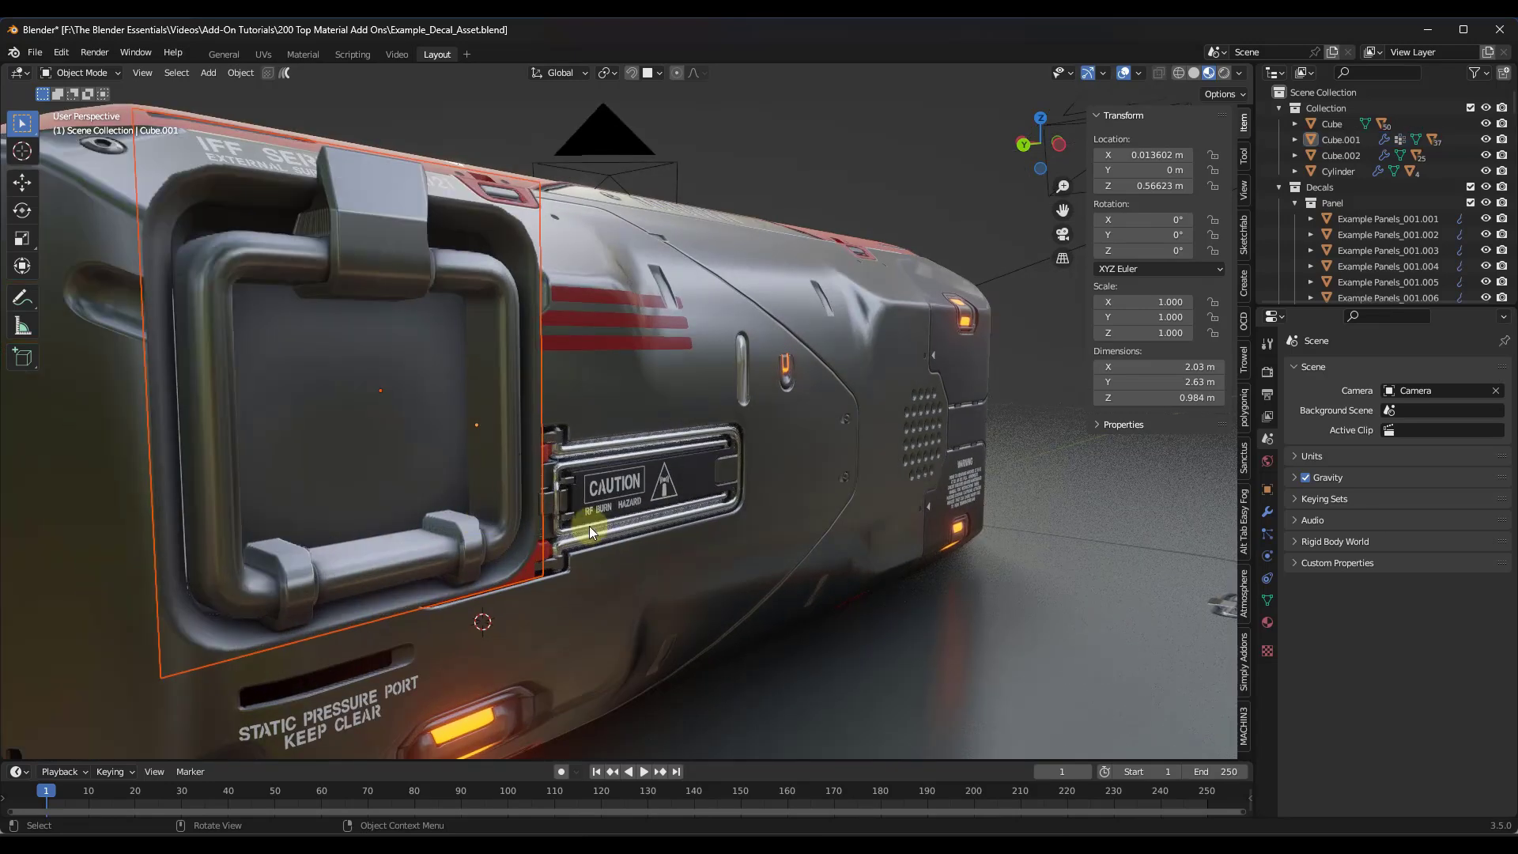
key(s)
click(441, 419)
key(g)
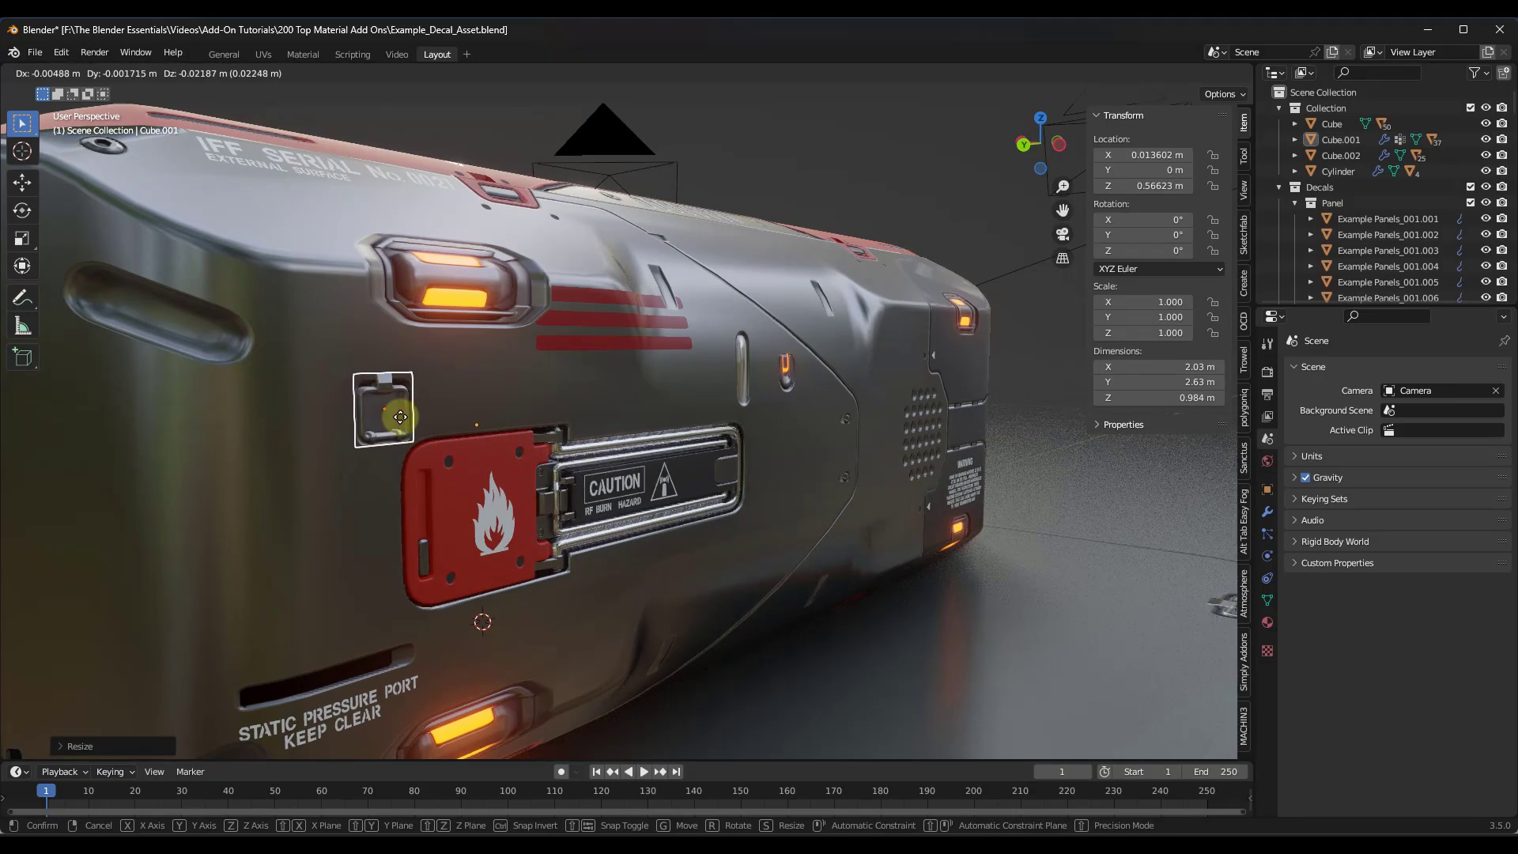
key(shift+z)
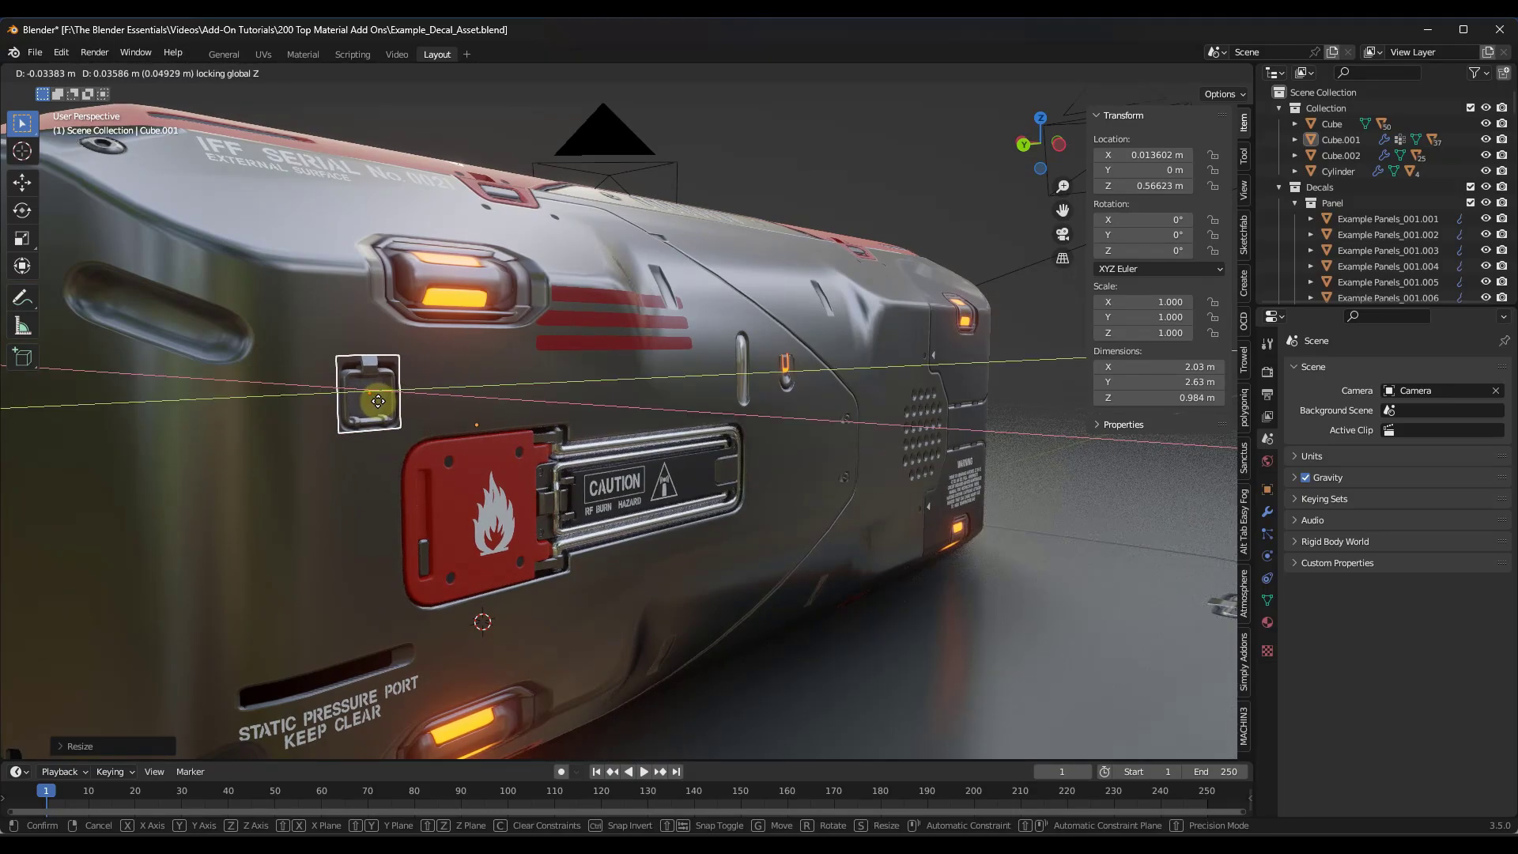
click(377, 403)
mouse_move(377, 405)
middle_down()
mouse_move(443, 467)
mouse_move(406, 468)
mouse_move(387, 417)
middle_up()
key(g)
key(x)
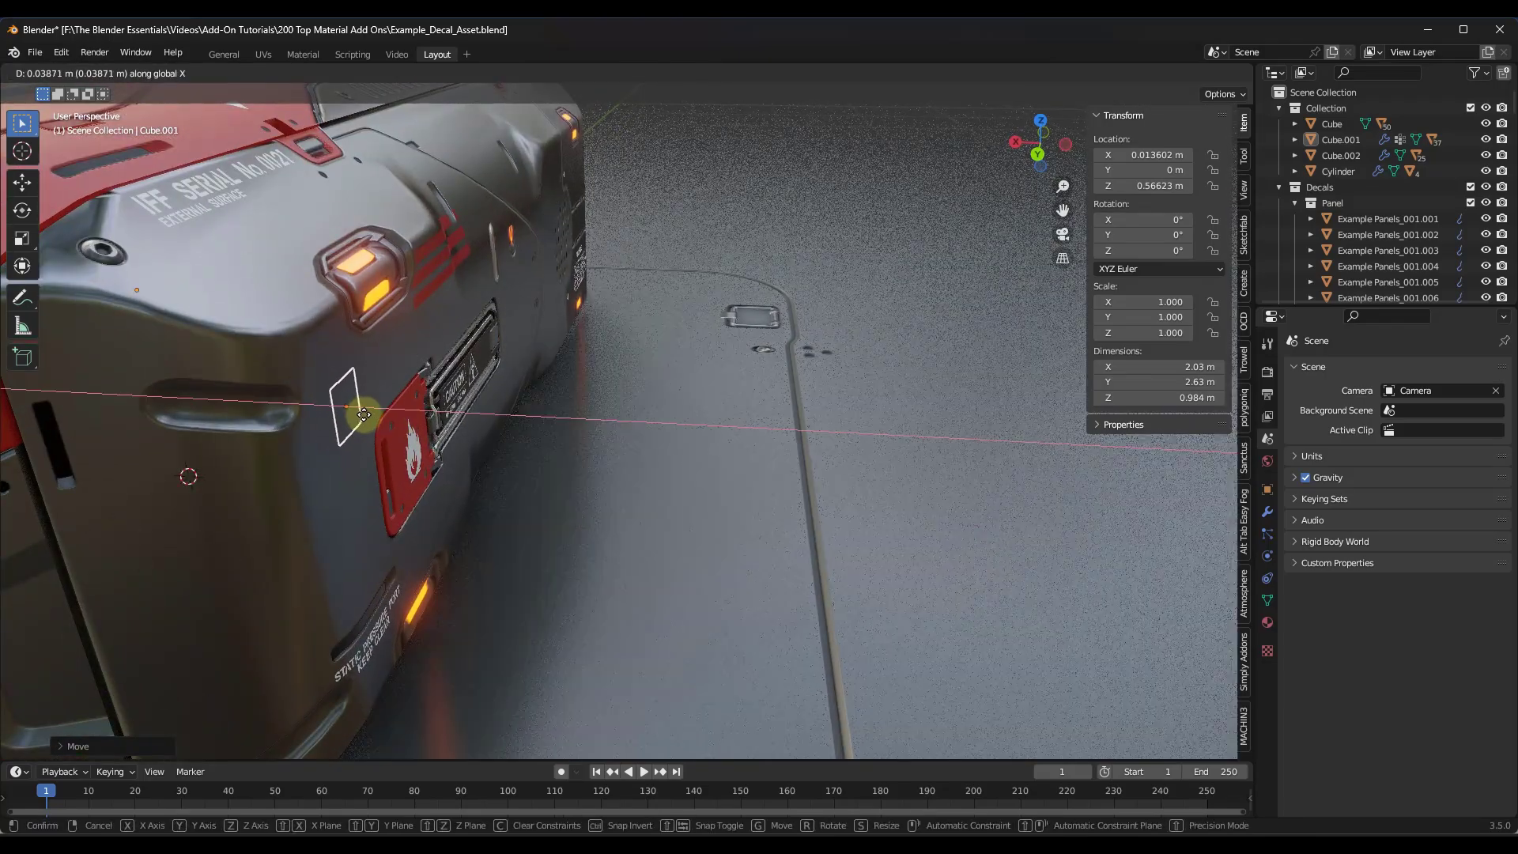
click(364, 415)
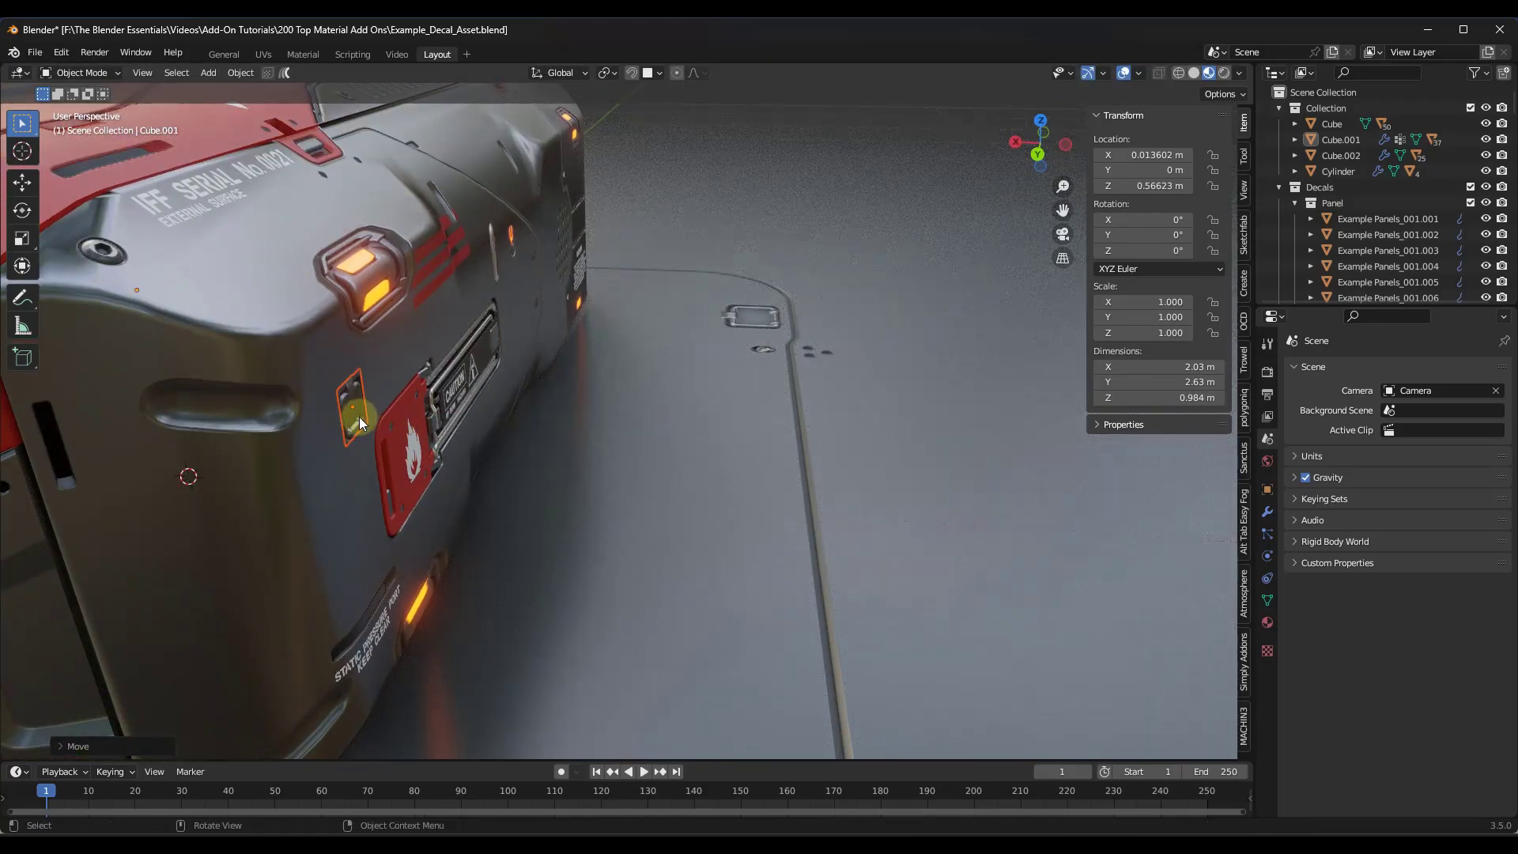
Move and rotate the hatch decal to the body's curved corner below the oblong recess, and project it onto the surface.
key(g)
click(330, 535)
middle_drag(329, 534, 278, 544)
key(r)
click(356, 522)
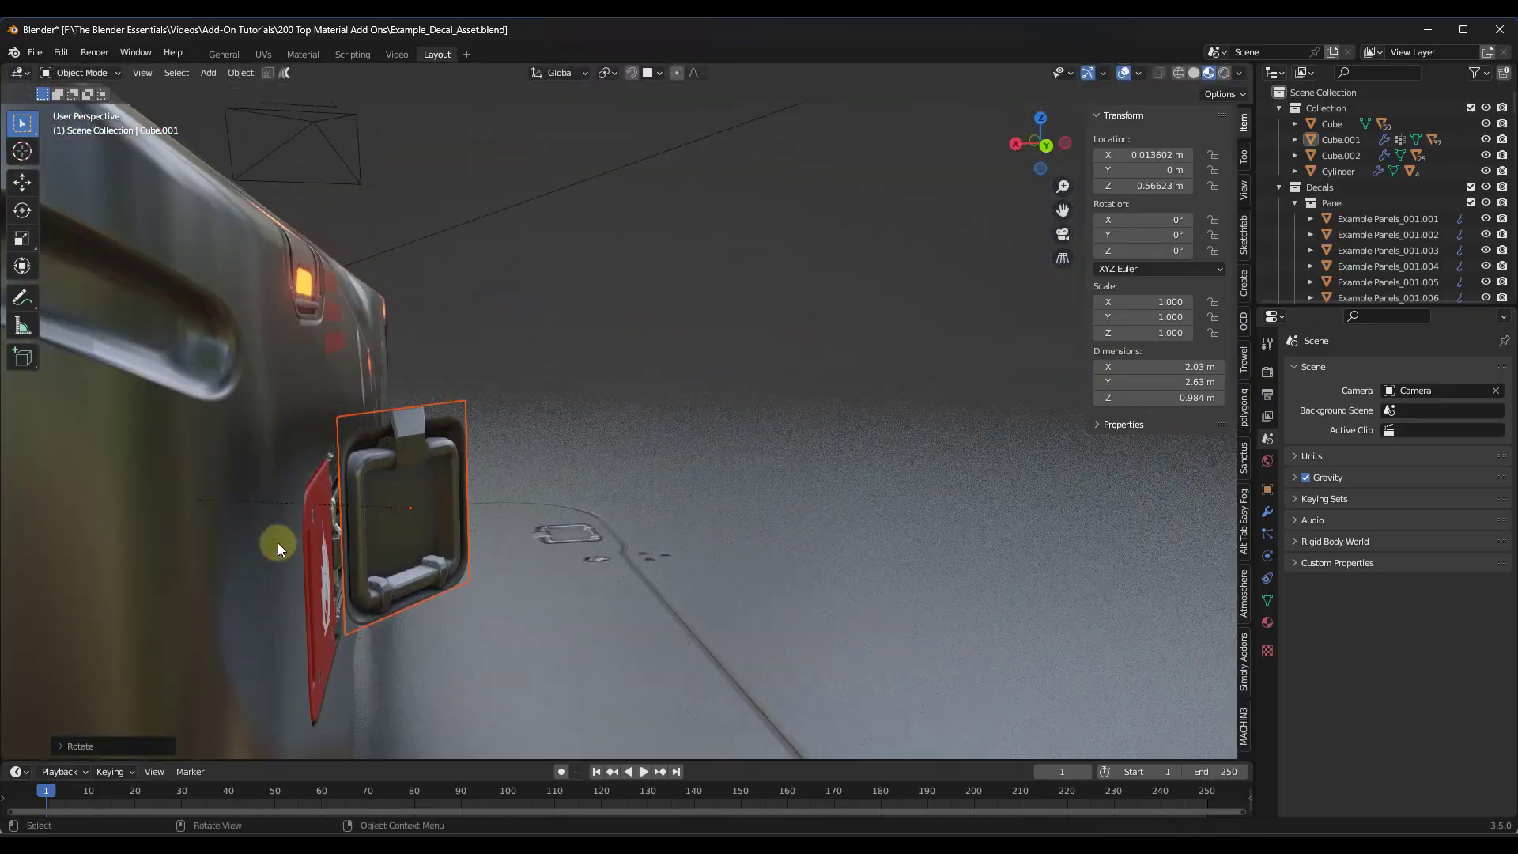
middle_drag(192, 511, 359, 453)
key(d)
click(239, 419)
scroll(301, 524, up, 2)
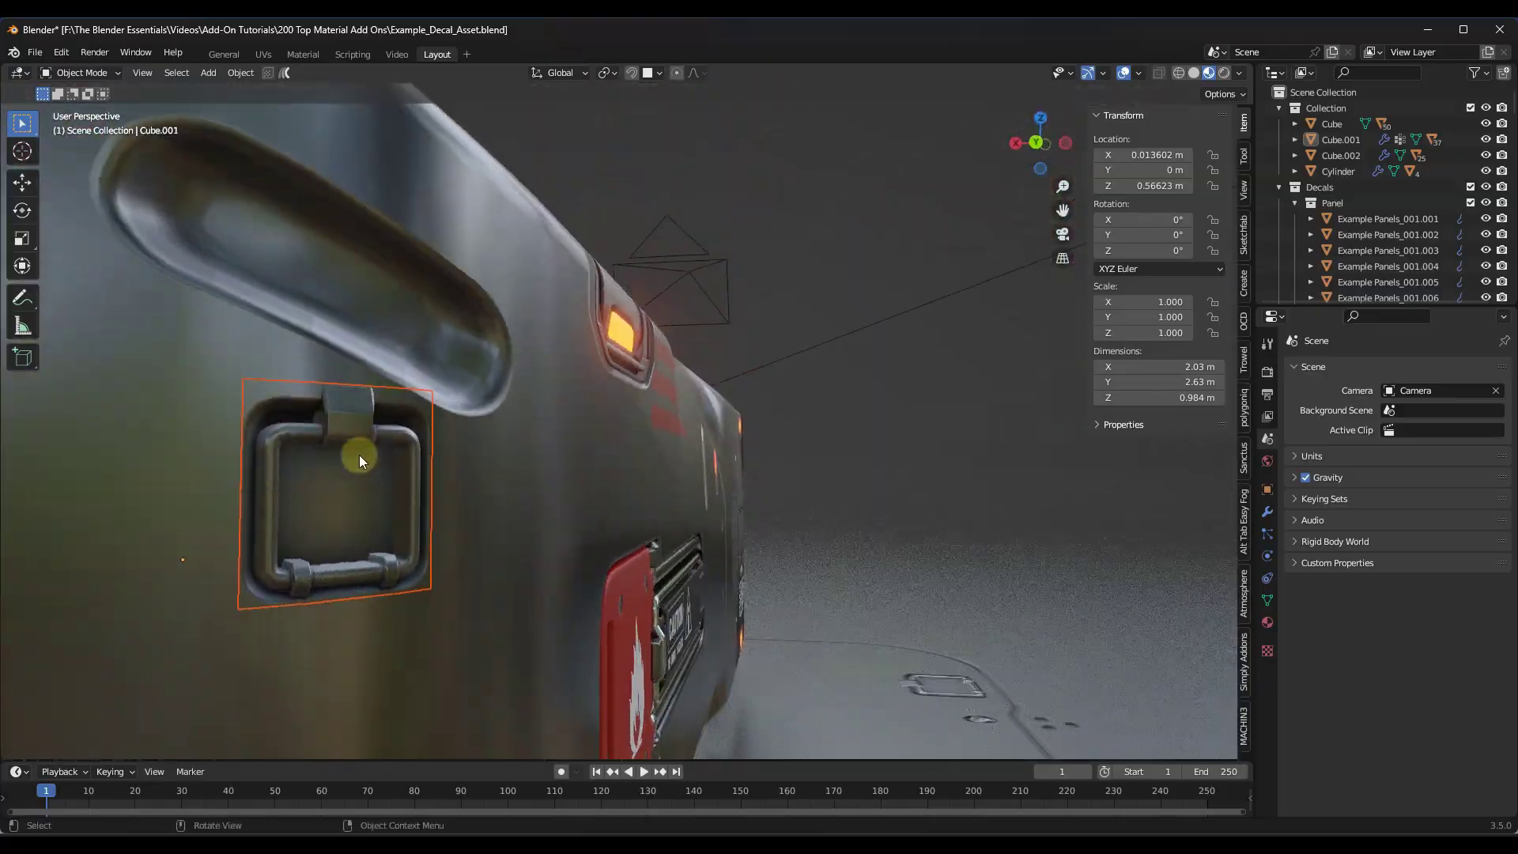
Get the backup of the projected hatch decal and move it down along Z below the projected one.
key(d)
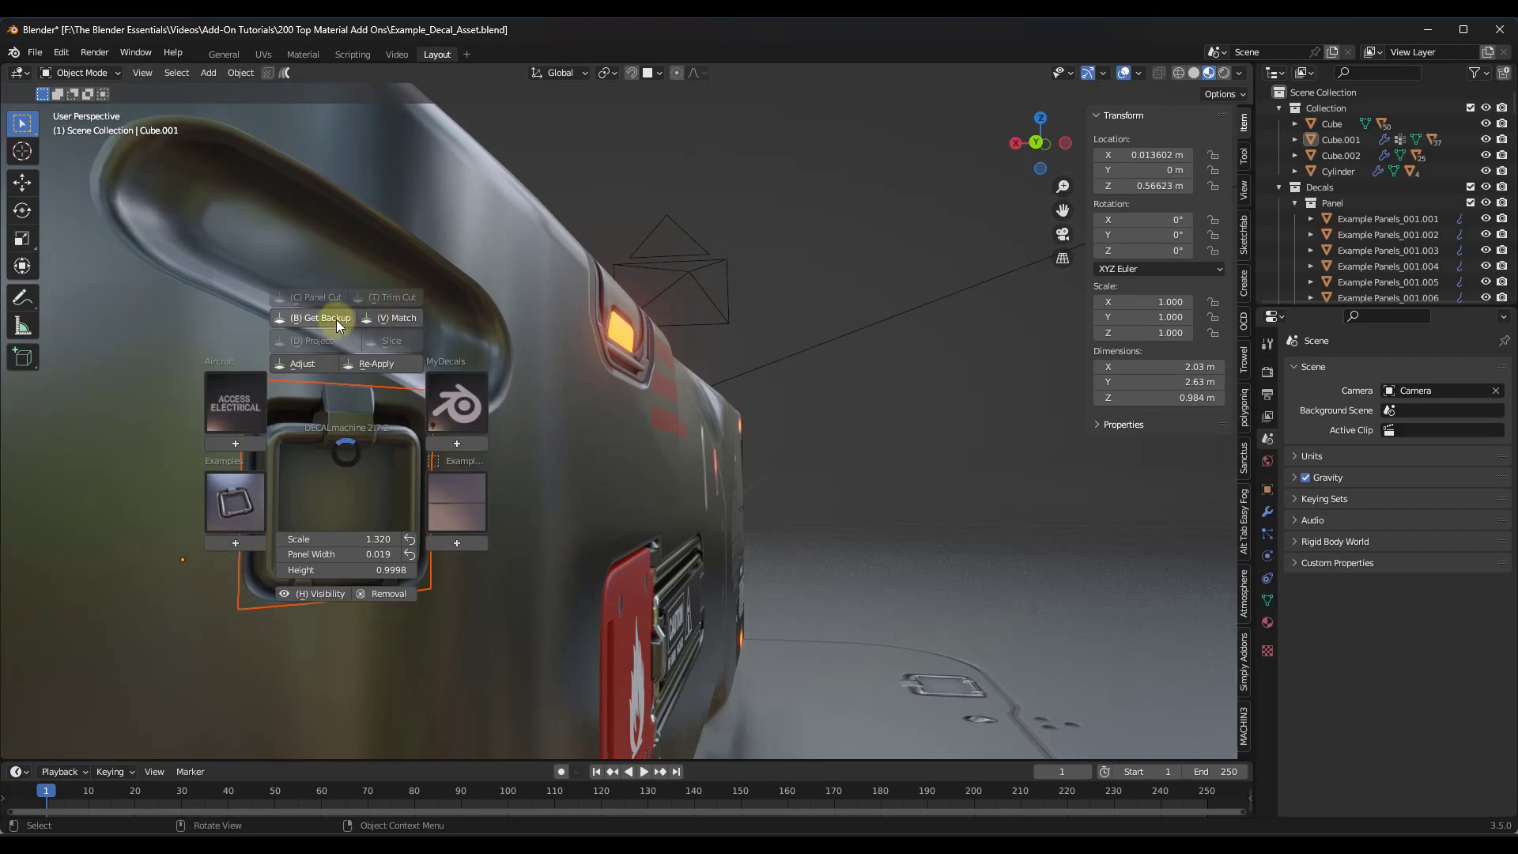
click(335, 319)
mouse_move(563, 457)
middle_down()
mouse_move(565, 440)
mouse_move(583, 450)
middle_up()
key(g)
key(z)
click(537, 584)
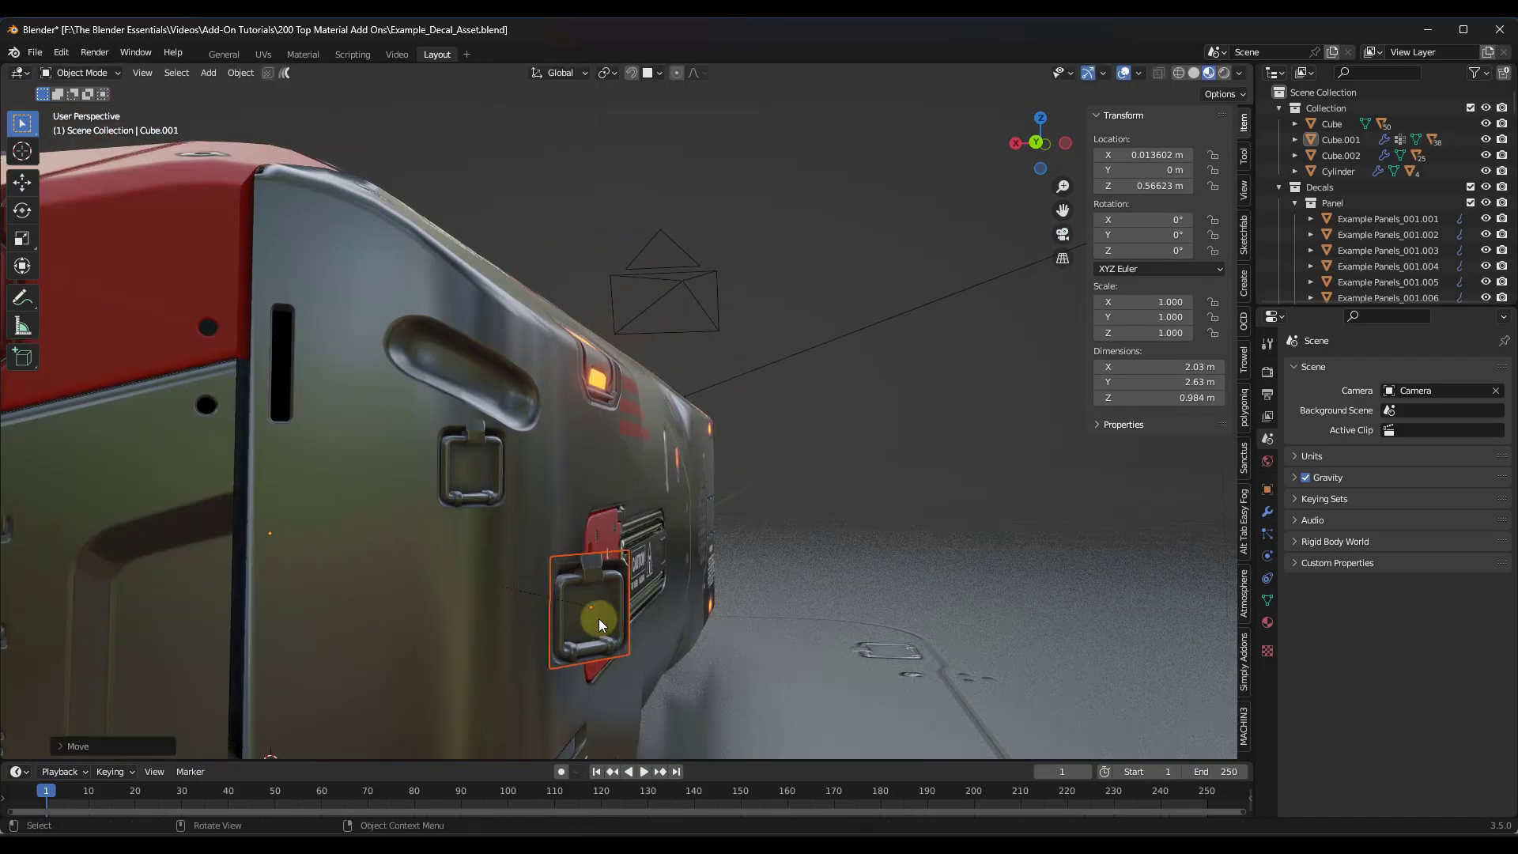
Project the lower hatch decal onto the body's curved surface.
key(d)
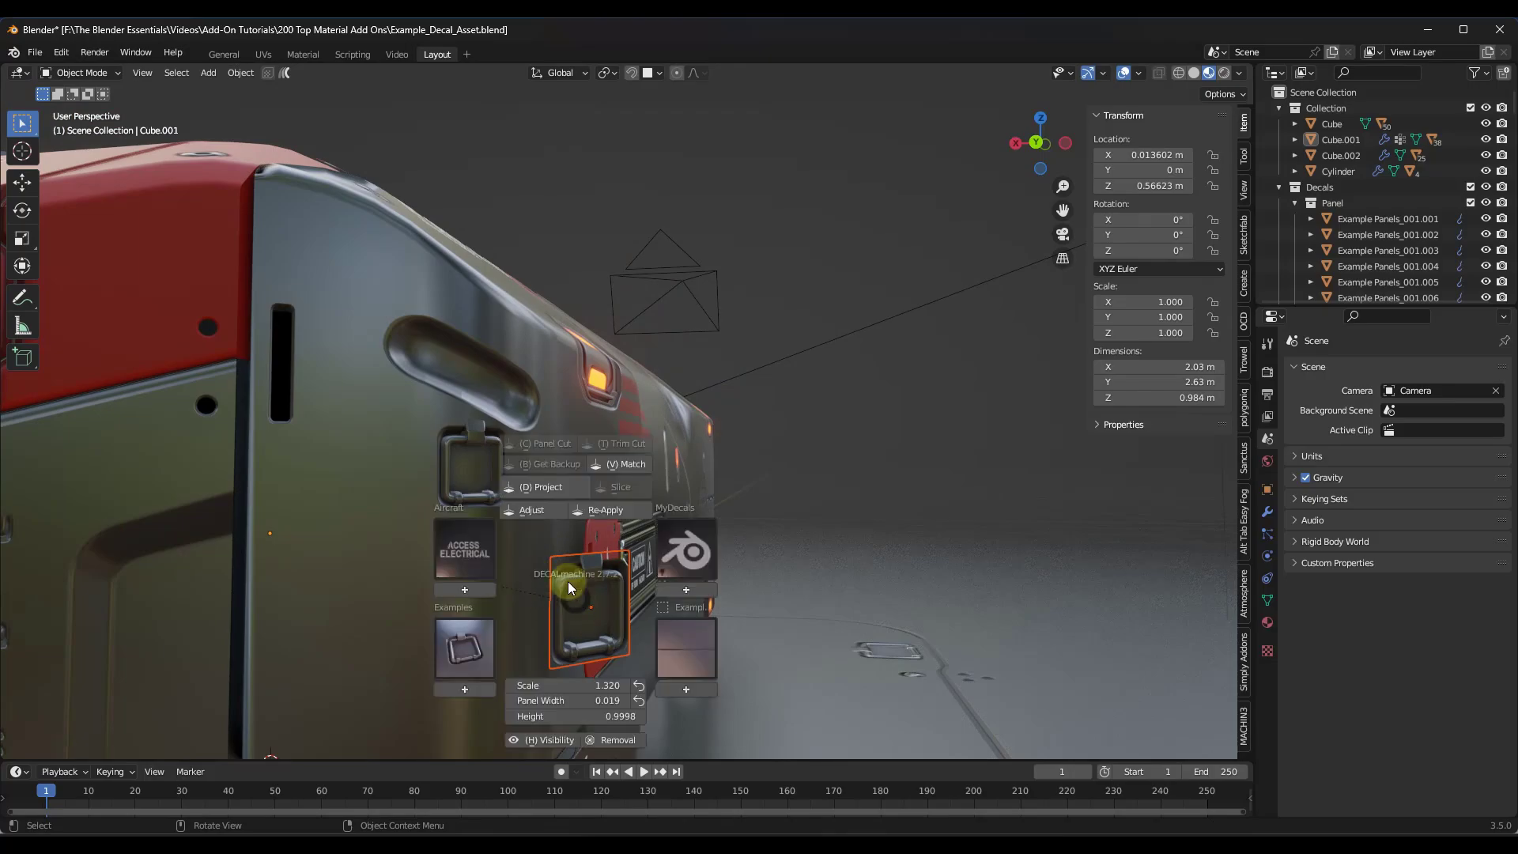
click(549, 497)
scroll(482, 575, up, 3)
middle_drag(473, 582, 416, 519)
Use Adjust Decal on the lower hatch decal, trying its height, emission and parallax modes.
key(d)
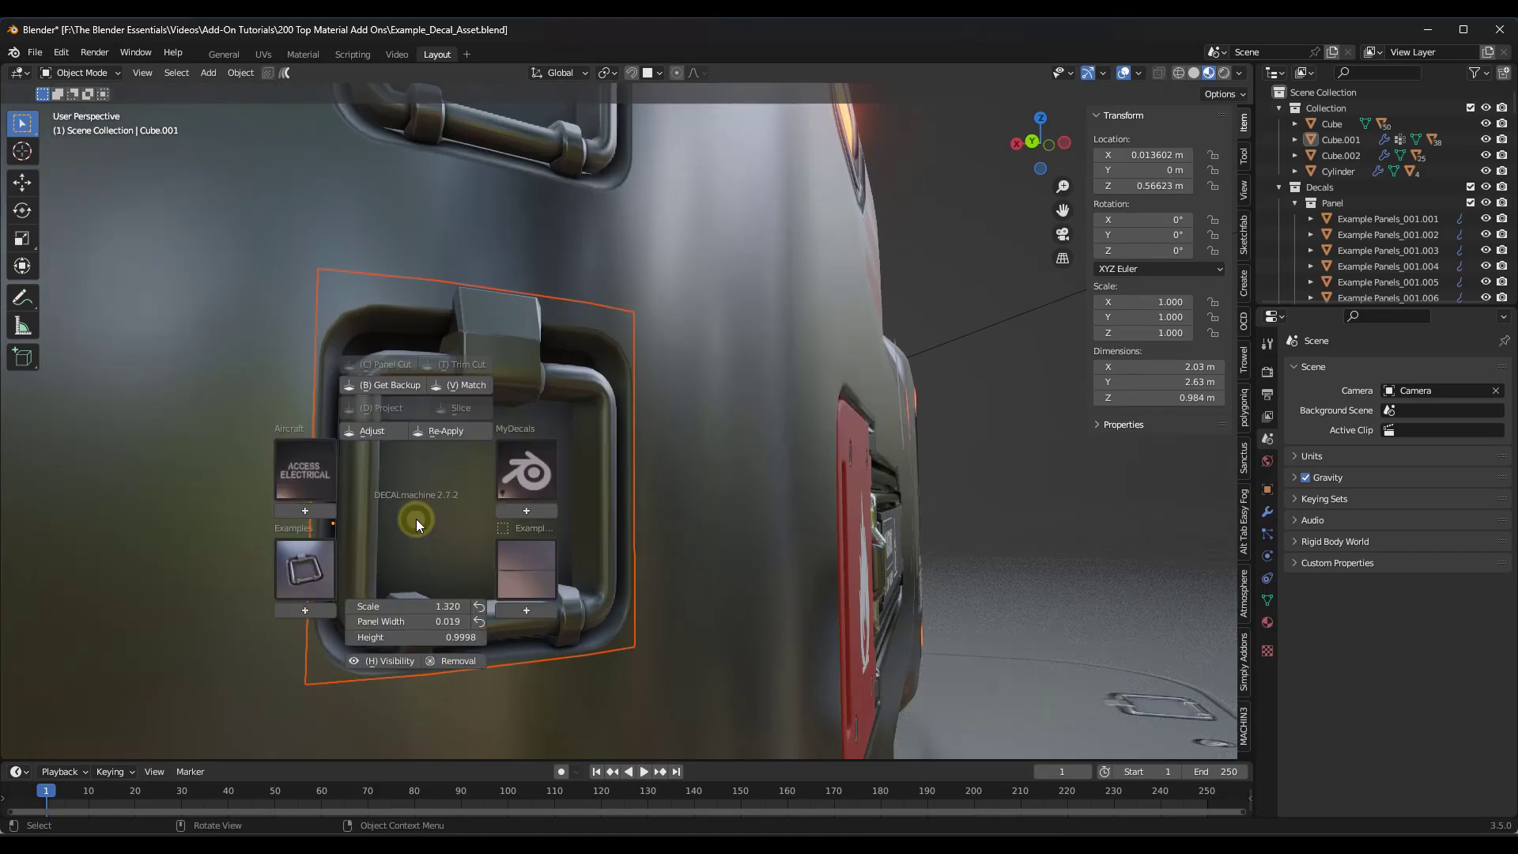
click(371, 431)
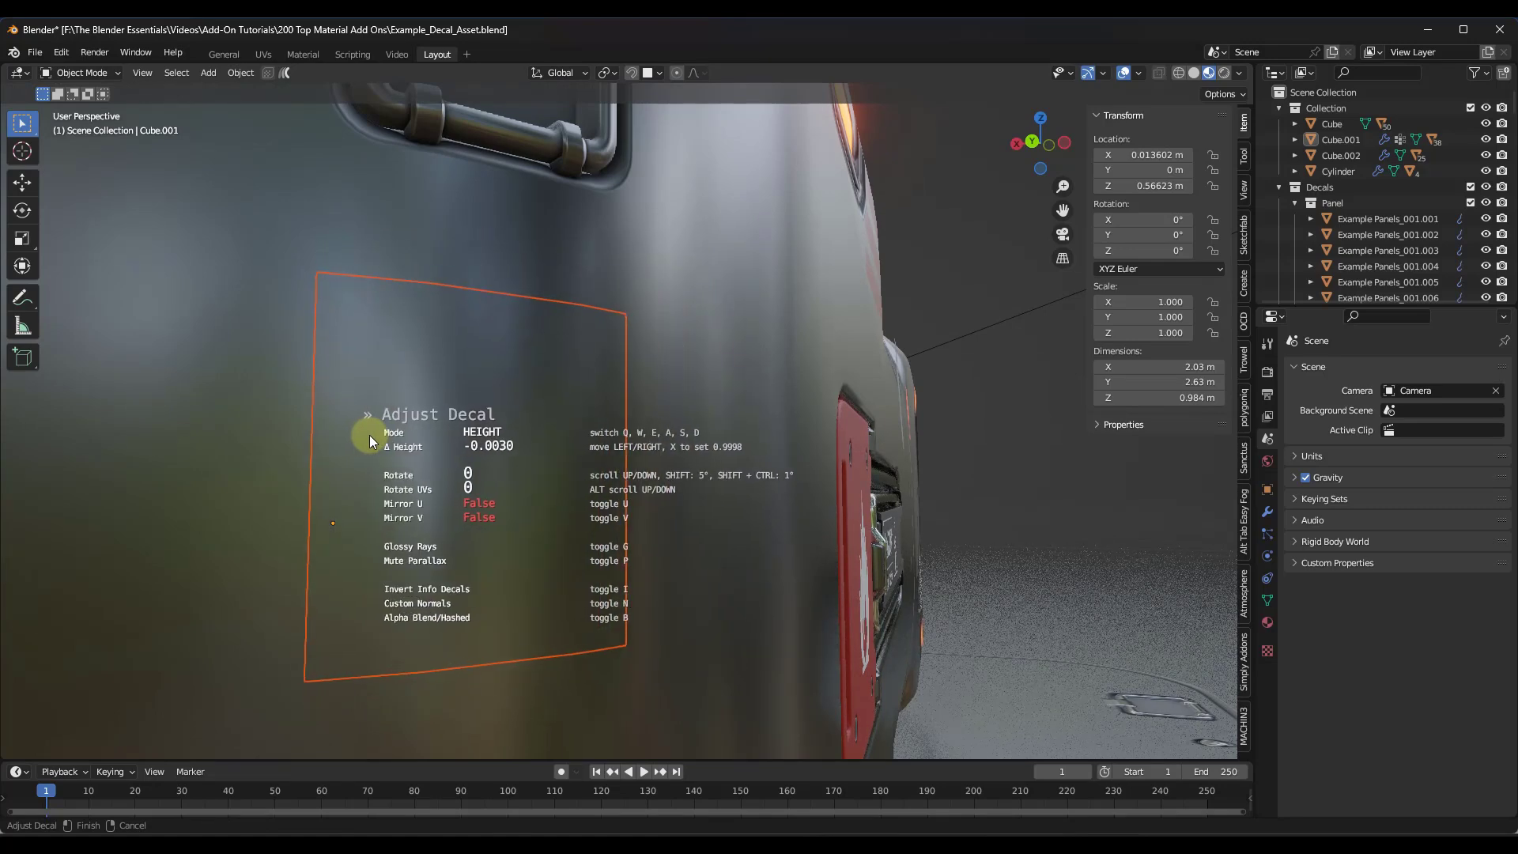
key(d)
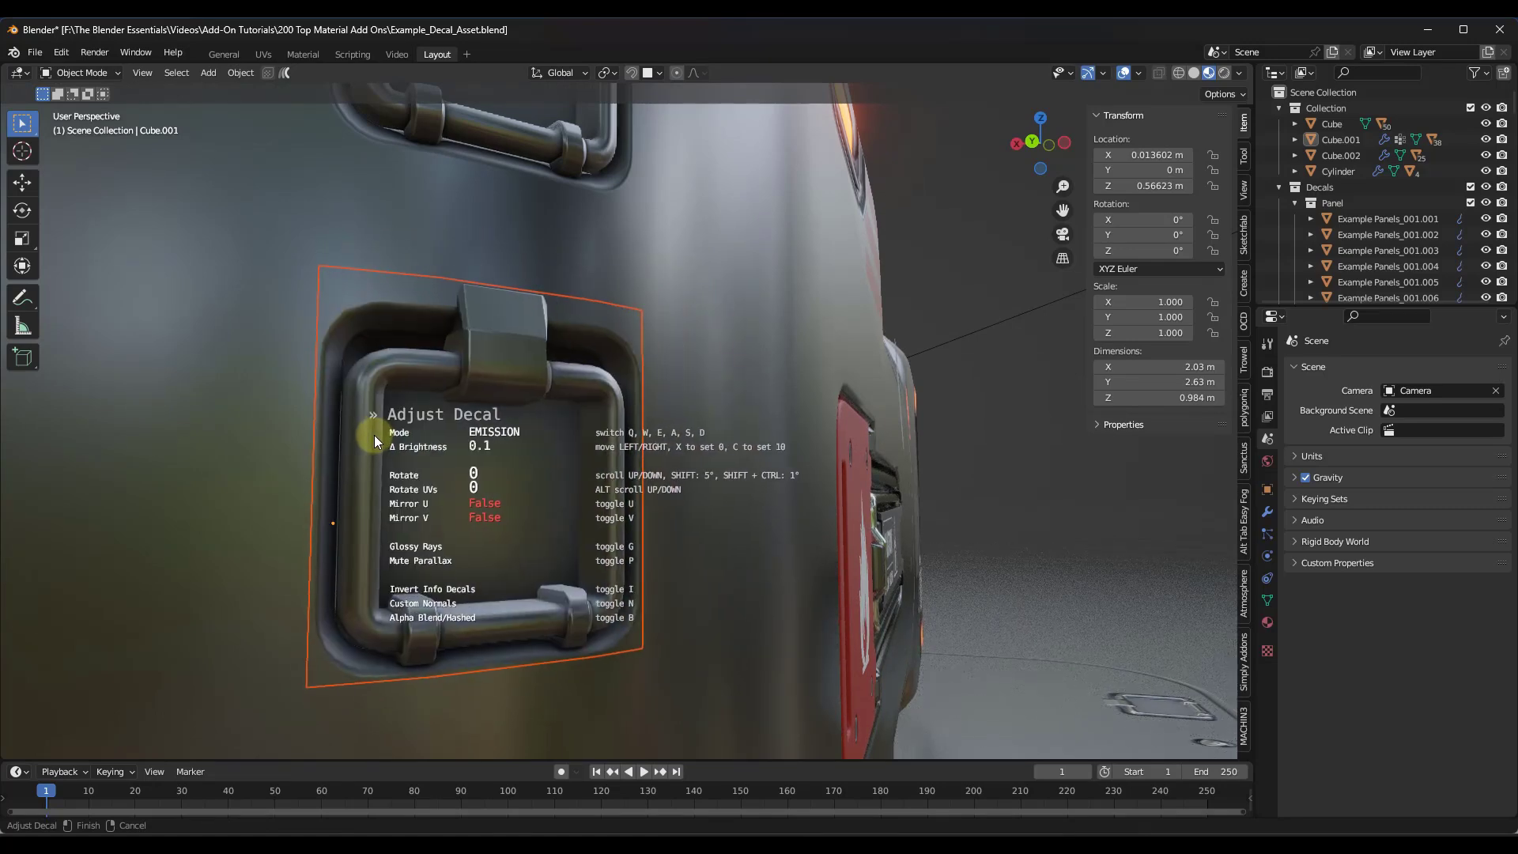
key(a)
key(e)
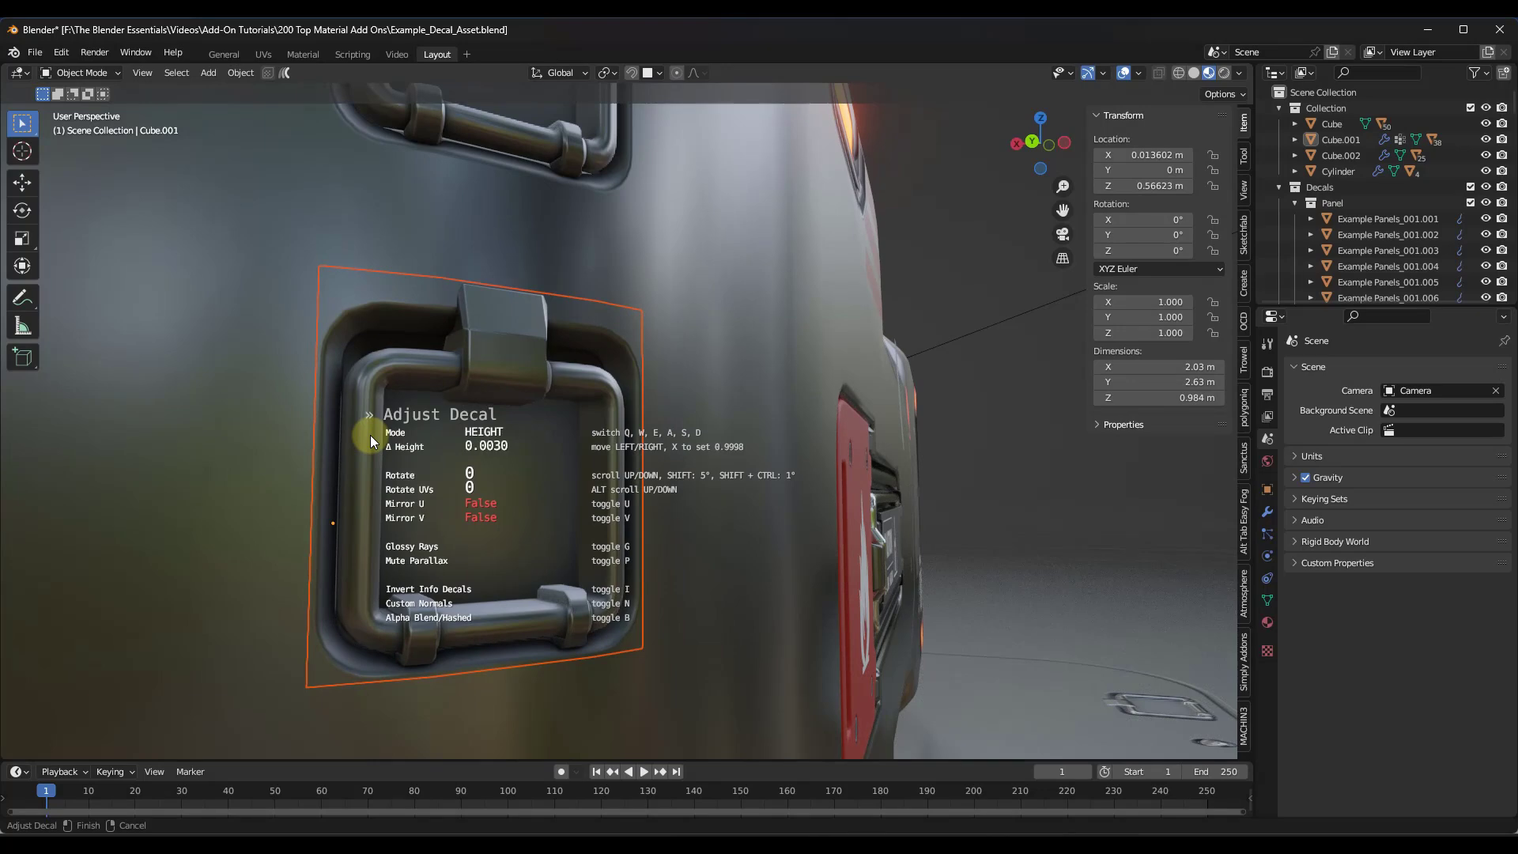
mouse_move(367, 435)
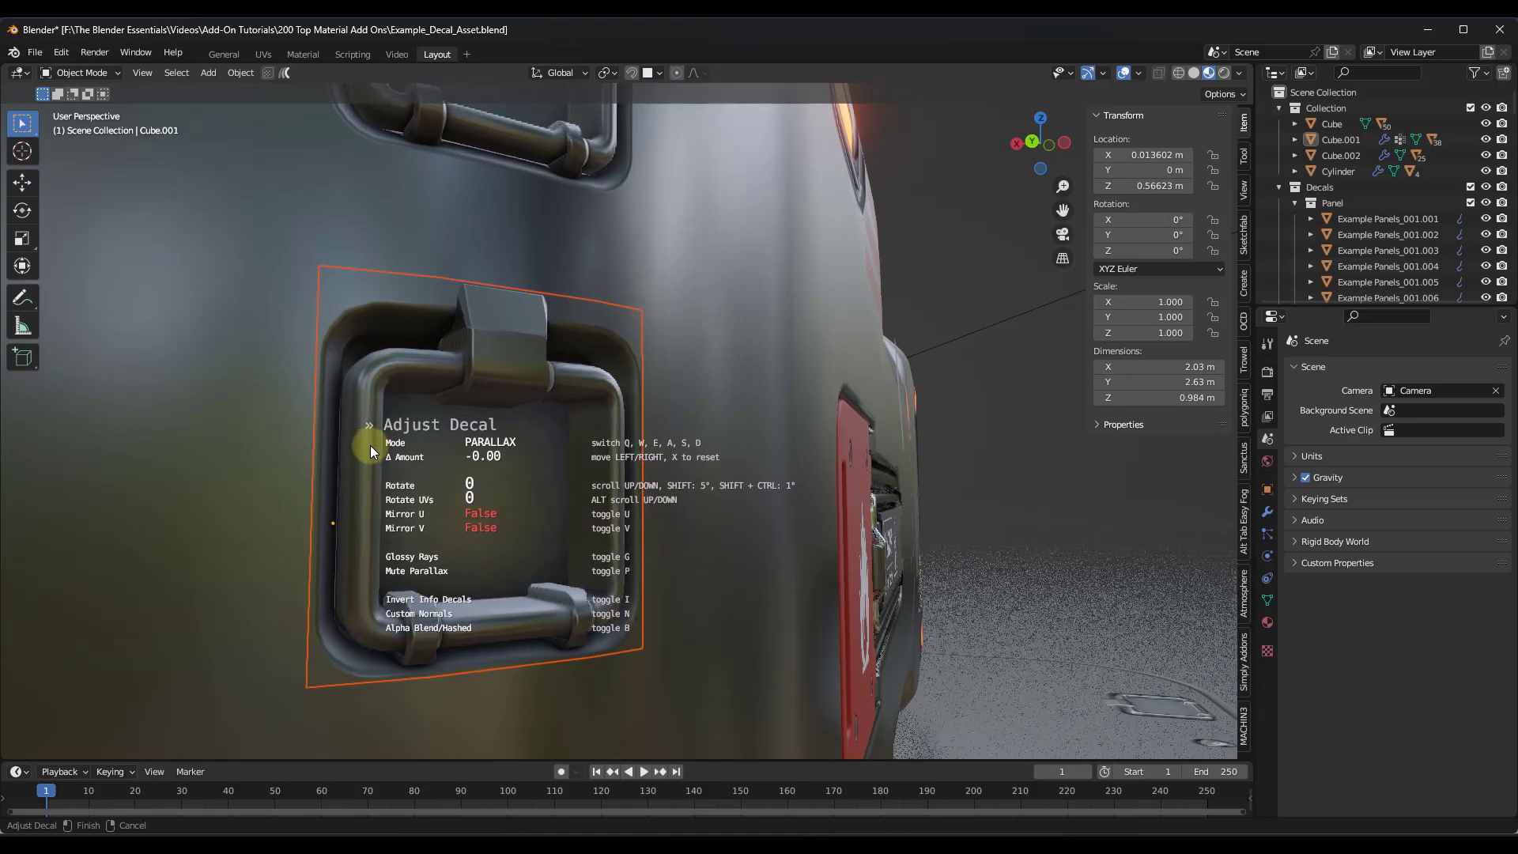
click(372, 445)
middle_drag(373, 446, 1252, 595)
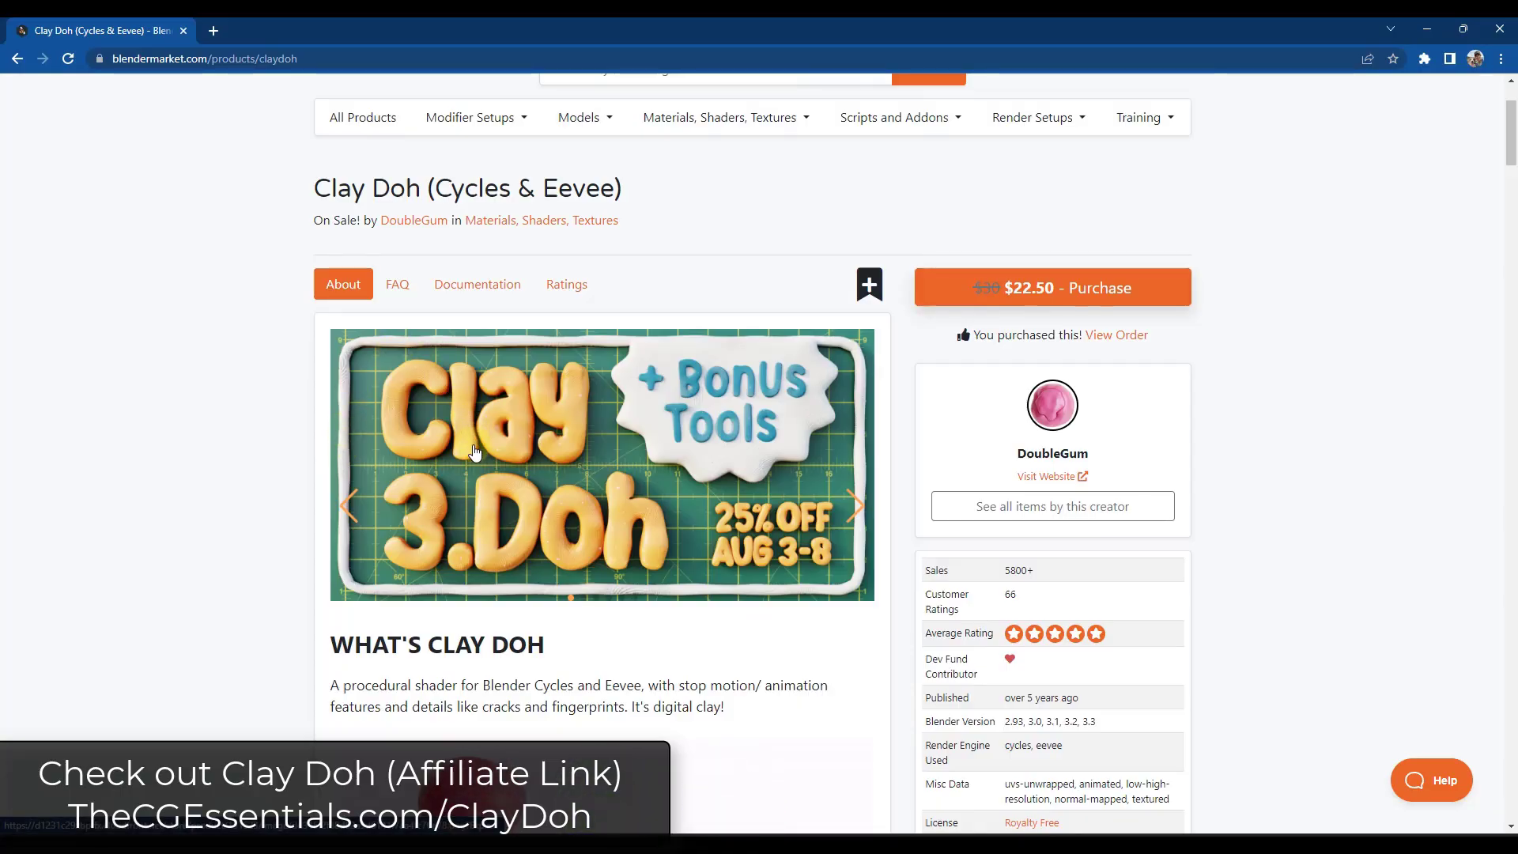
Examine the Clay Doh product page's description, material presets, How to Use section and Bonus Tools examples.
scroll(489, 509, down, 5)
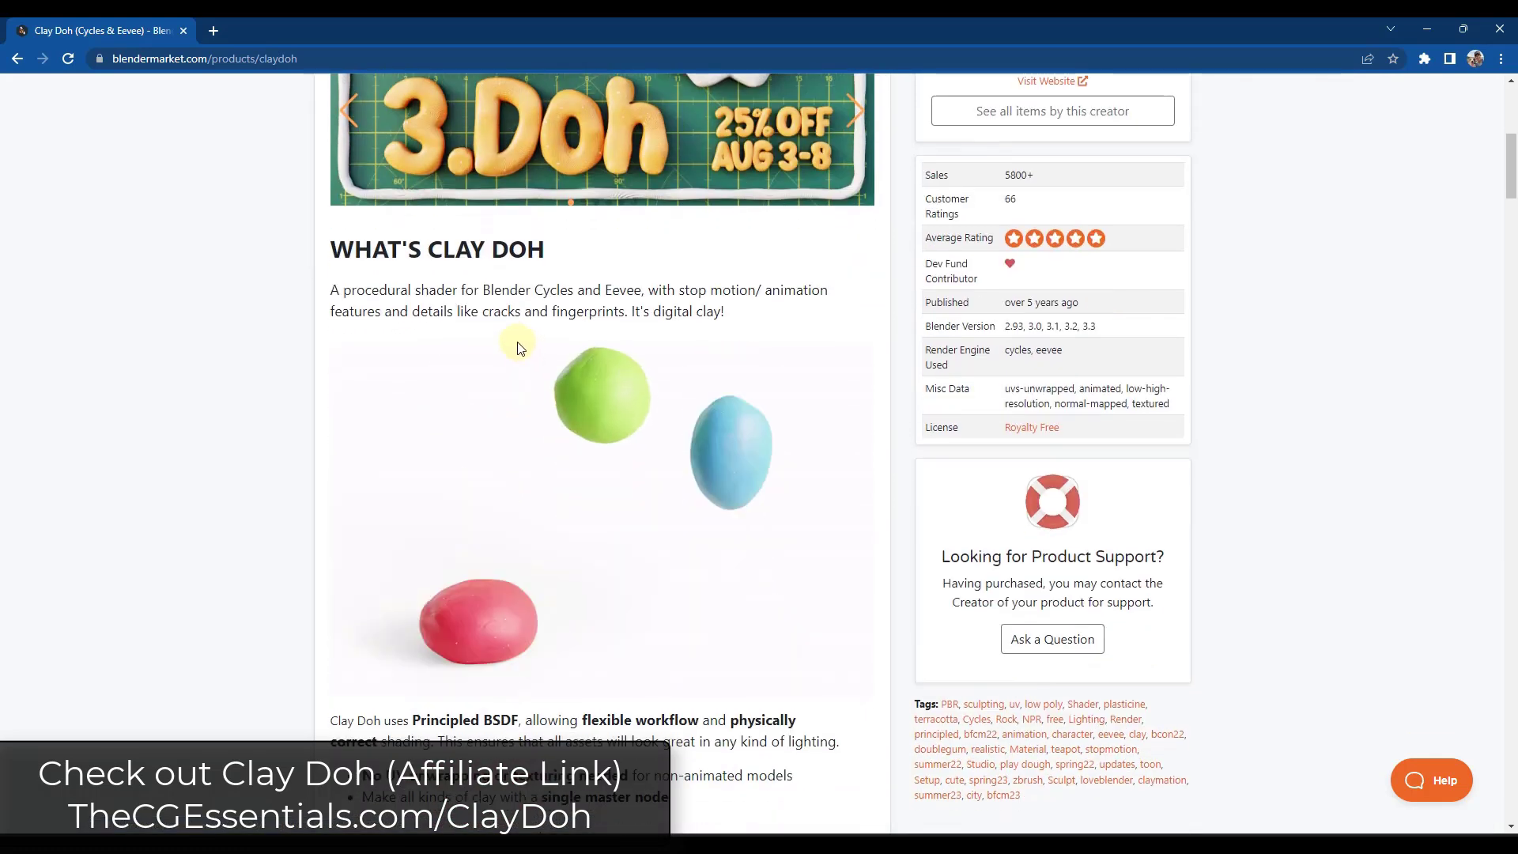
scroll(535, 553, down, 7)
scroll(331, 459, down, 8)
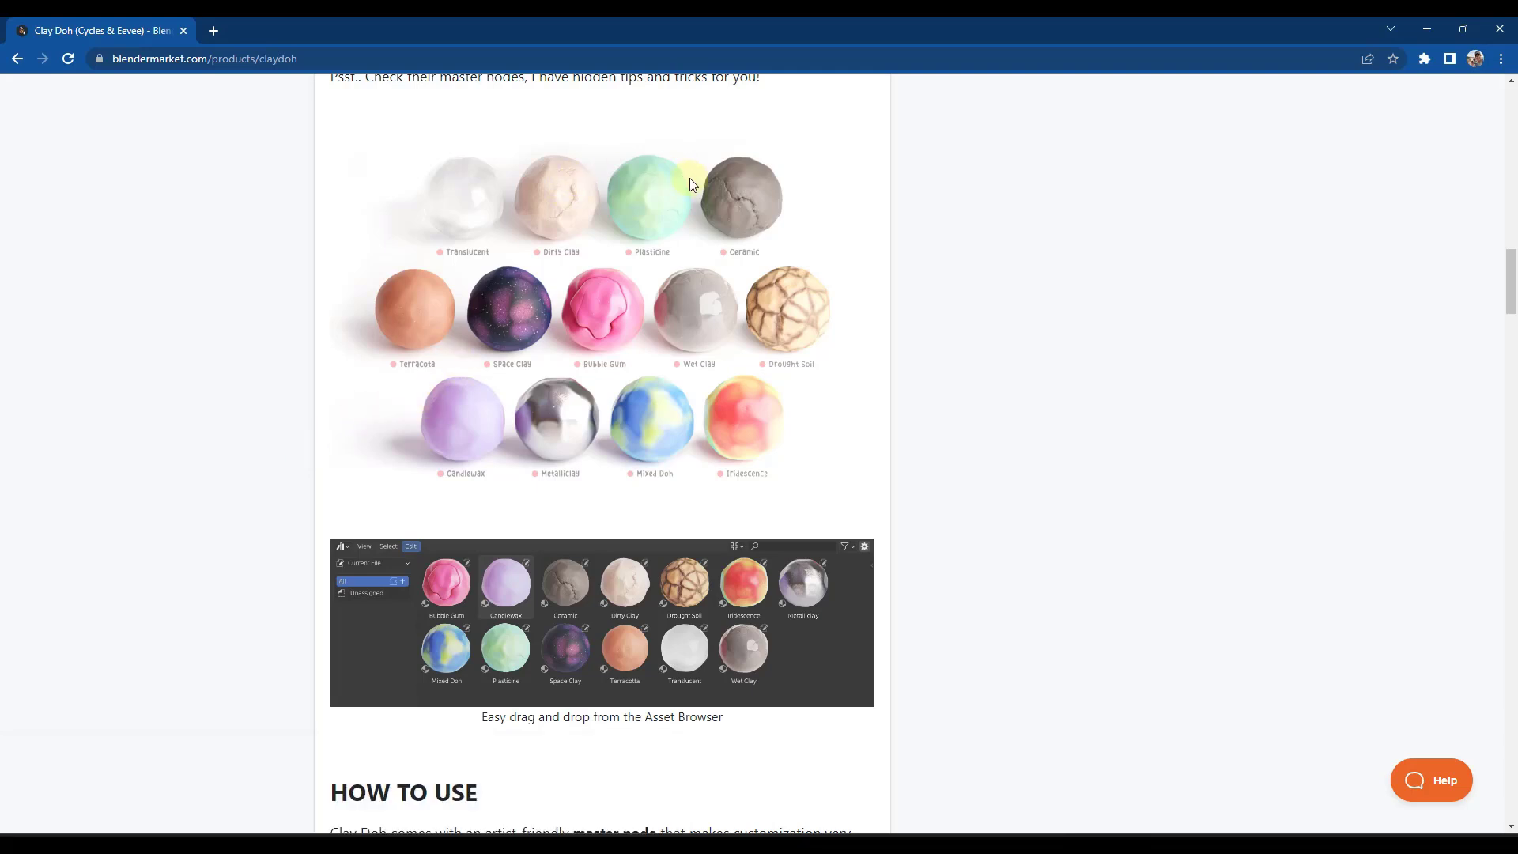
scroll(507, 331, down, 7)
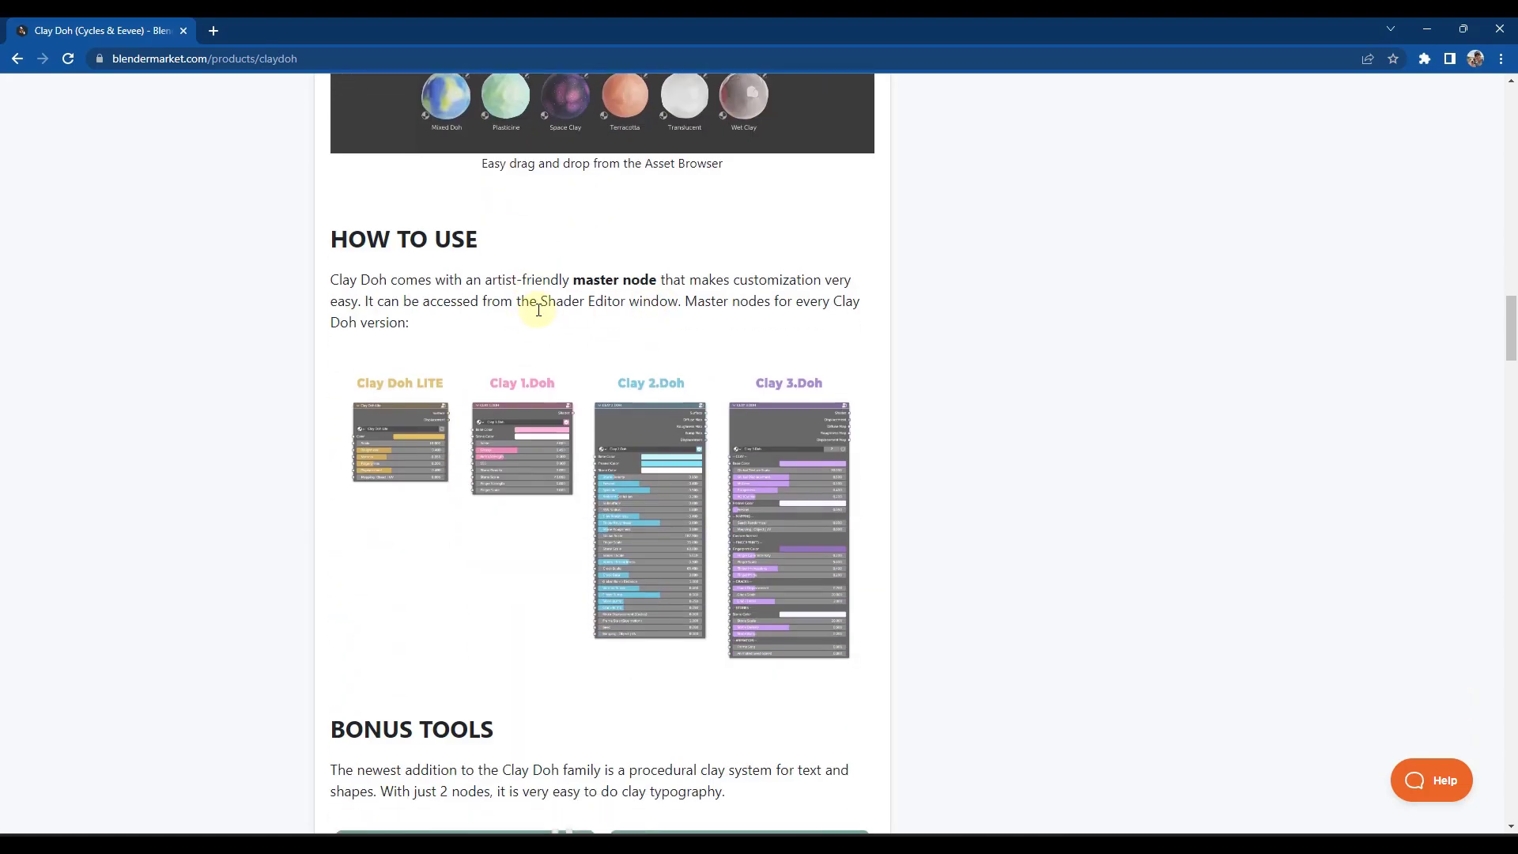
scroll(544, 431, down, 7)
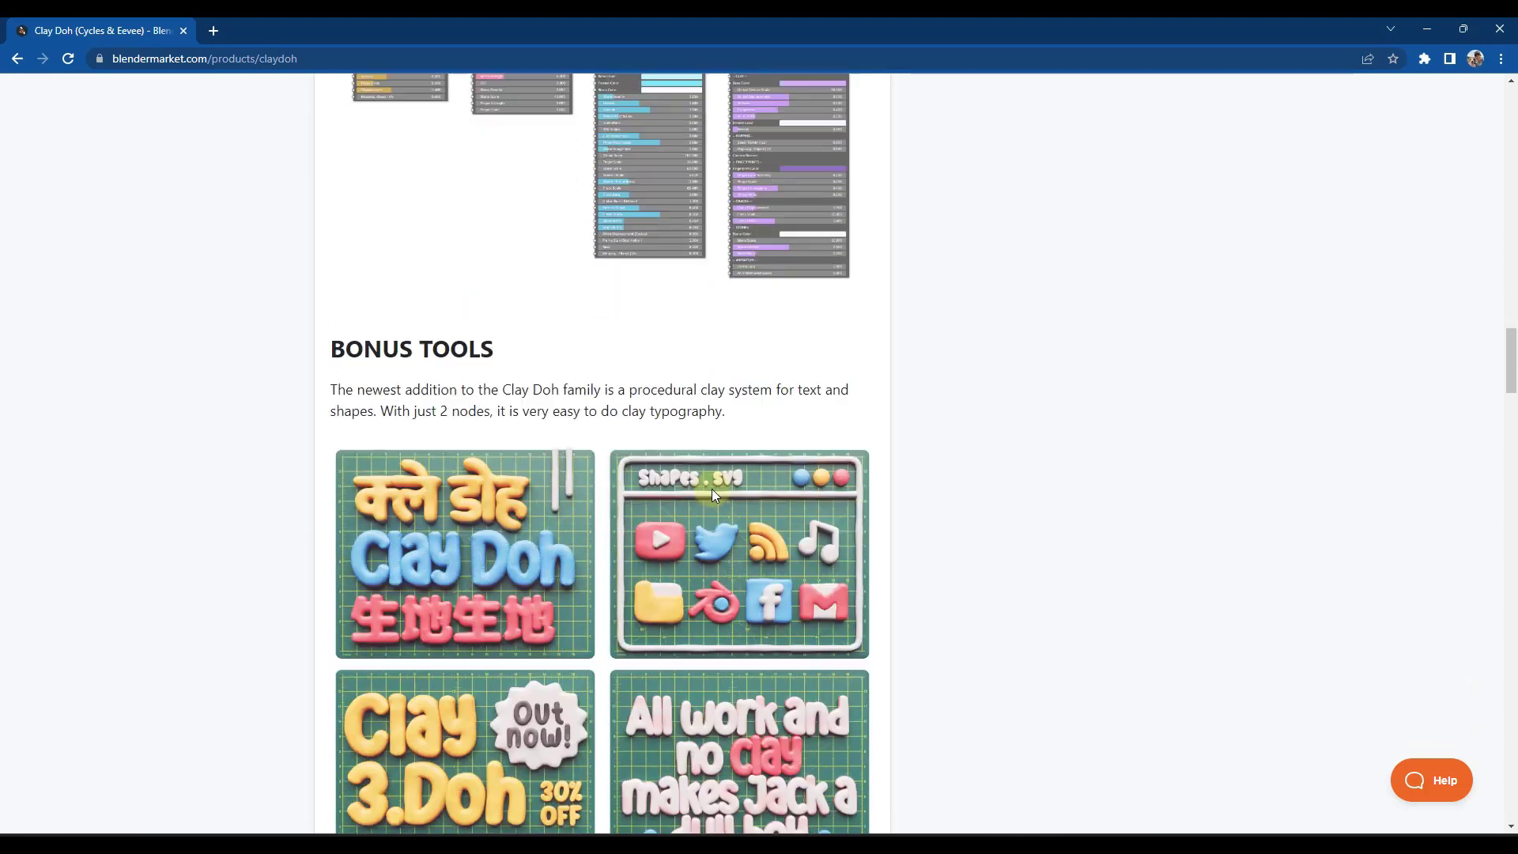
scroll(964, 391, up, 1)
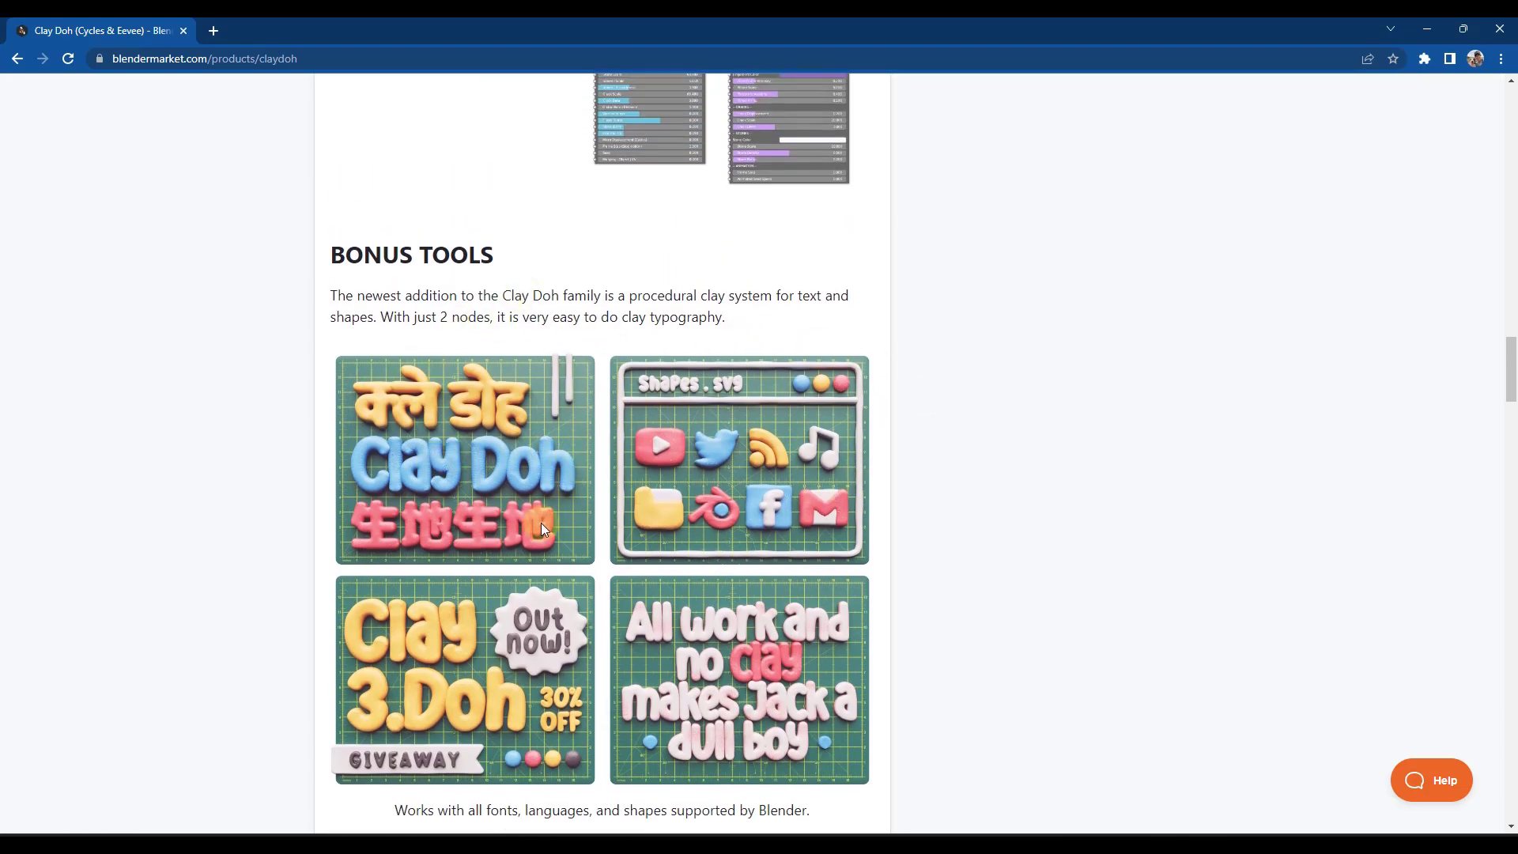
scroll(586, 497, down, 3)
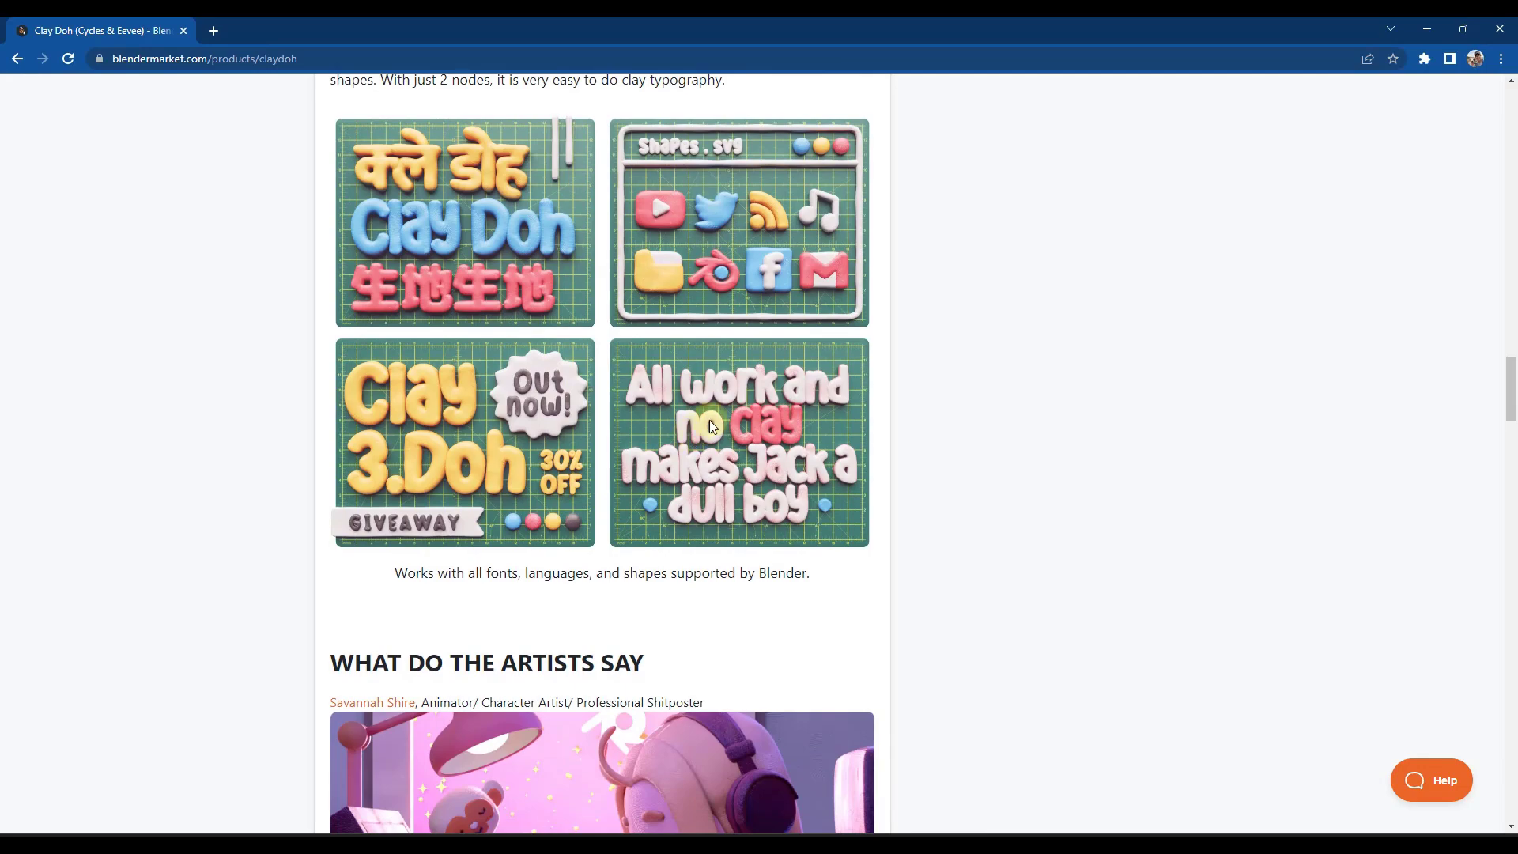
scroll(748, 427, up, 1)
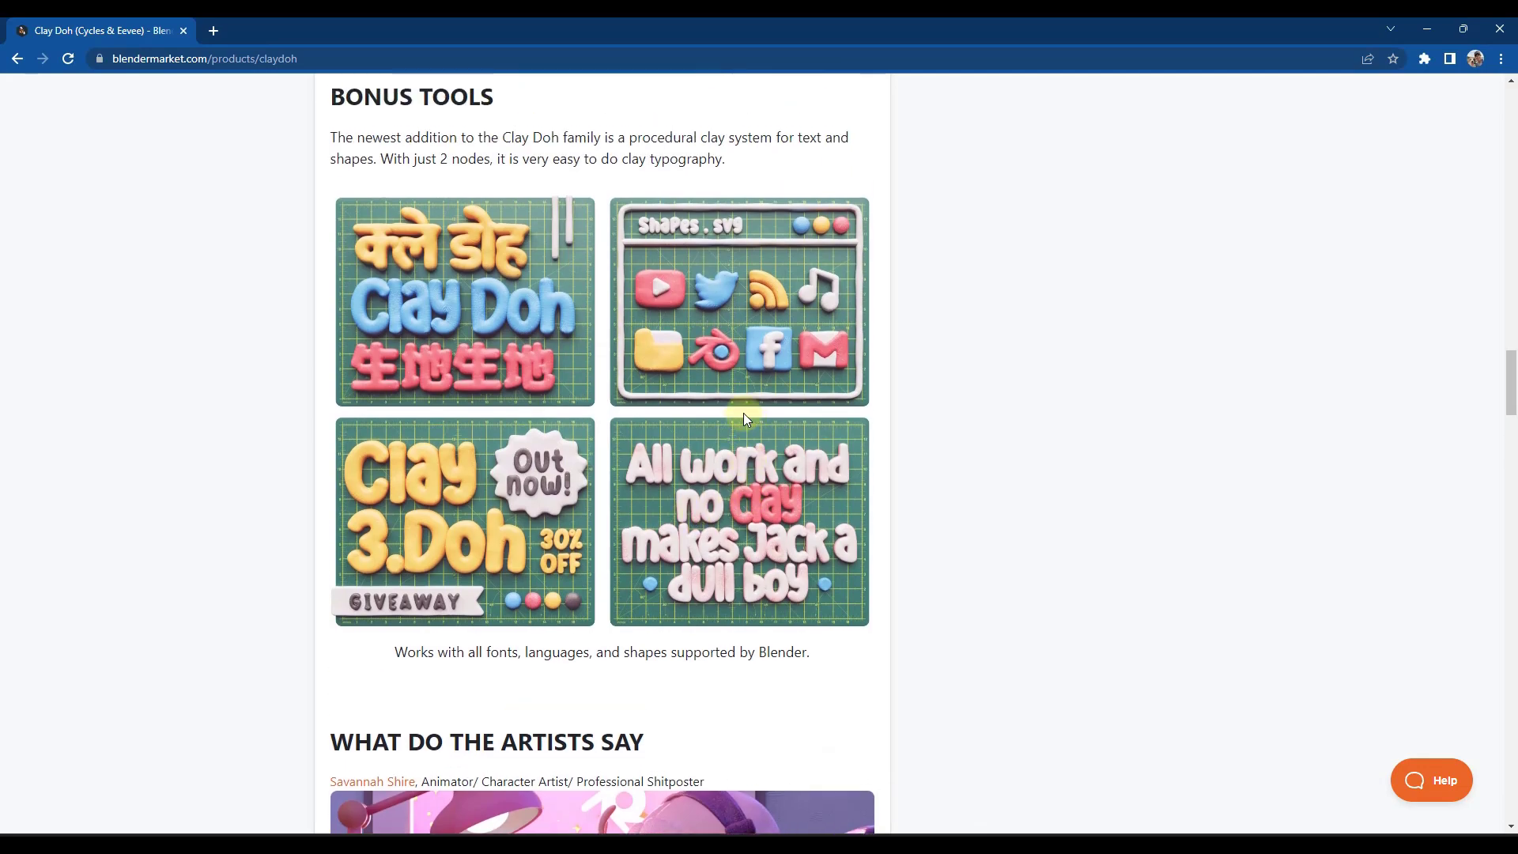
Switch to Blender's Clay 3.Doh PRESETS scene, show it in material preview, and select the Bubble Gum sphere to inspect its CLAY 3.DOH node.
click(1428, 30)
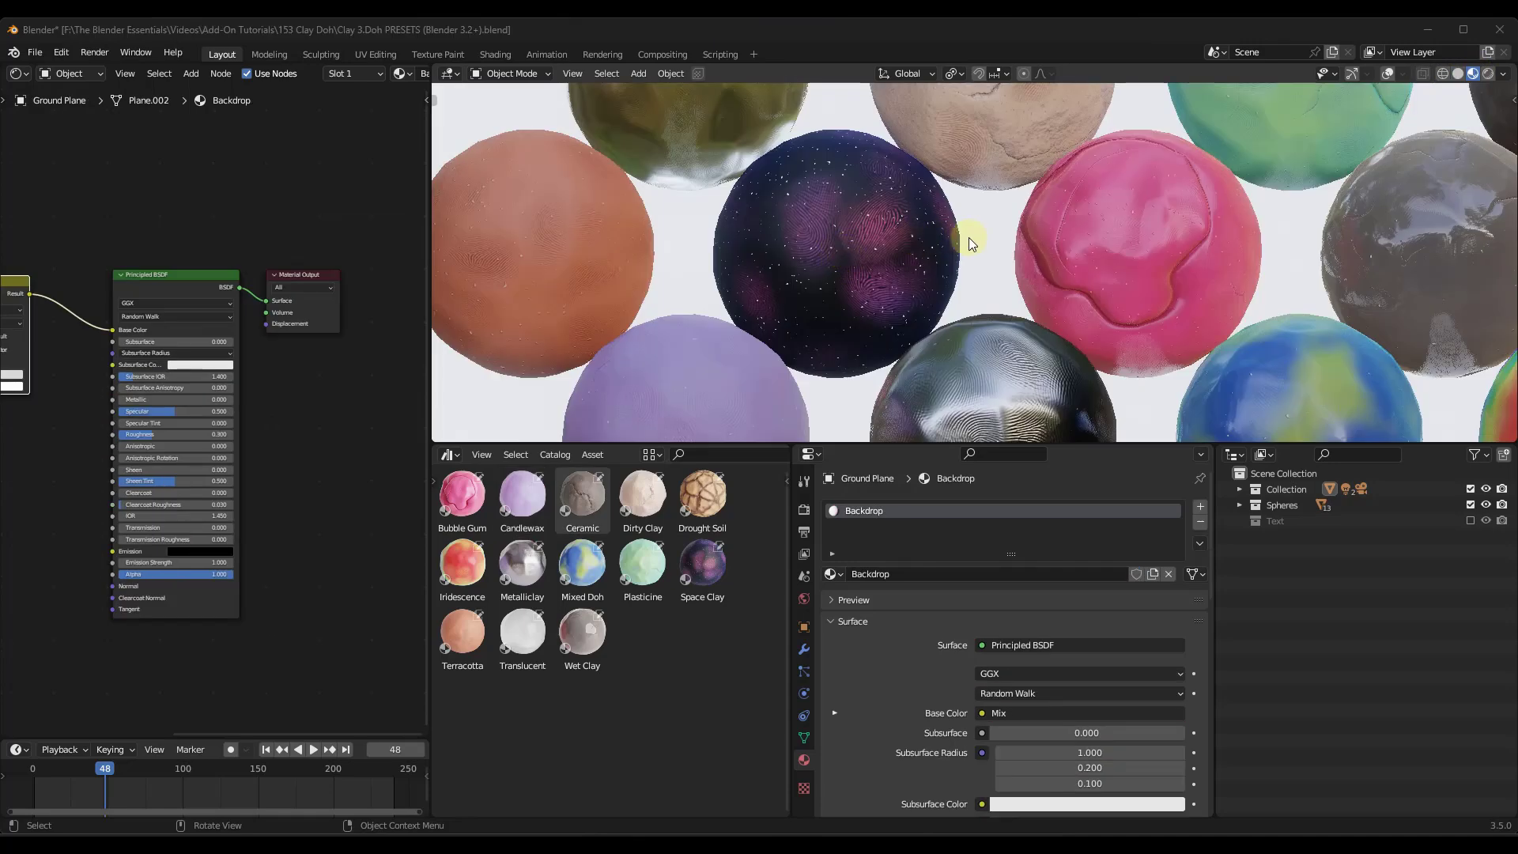
scroll(969, 237, down, 3)
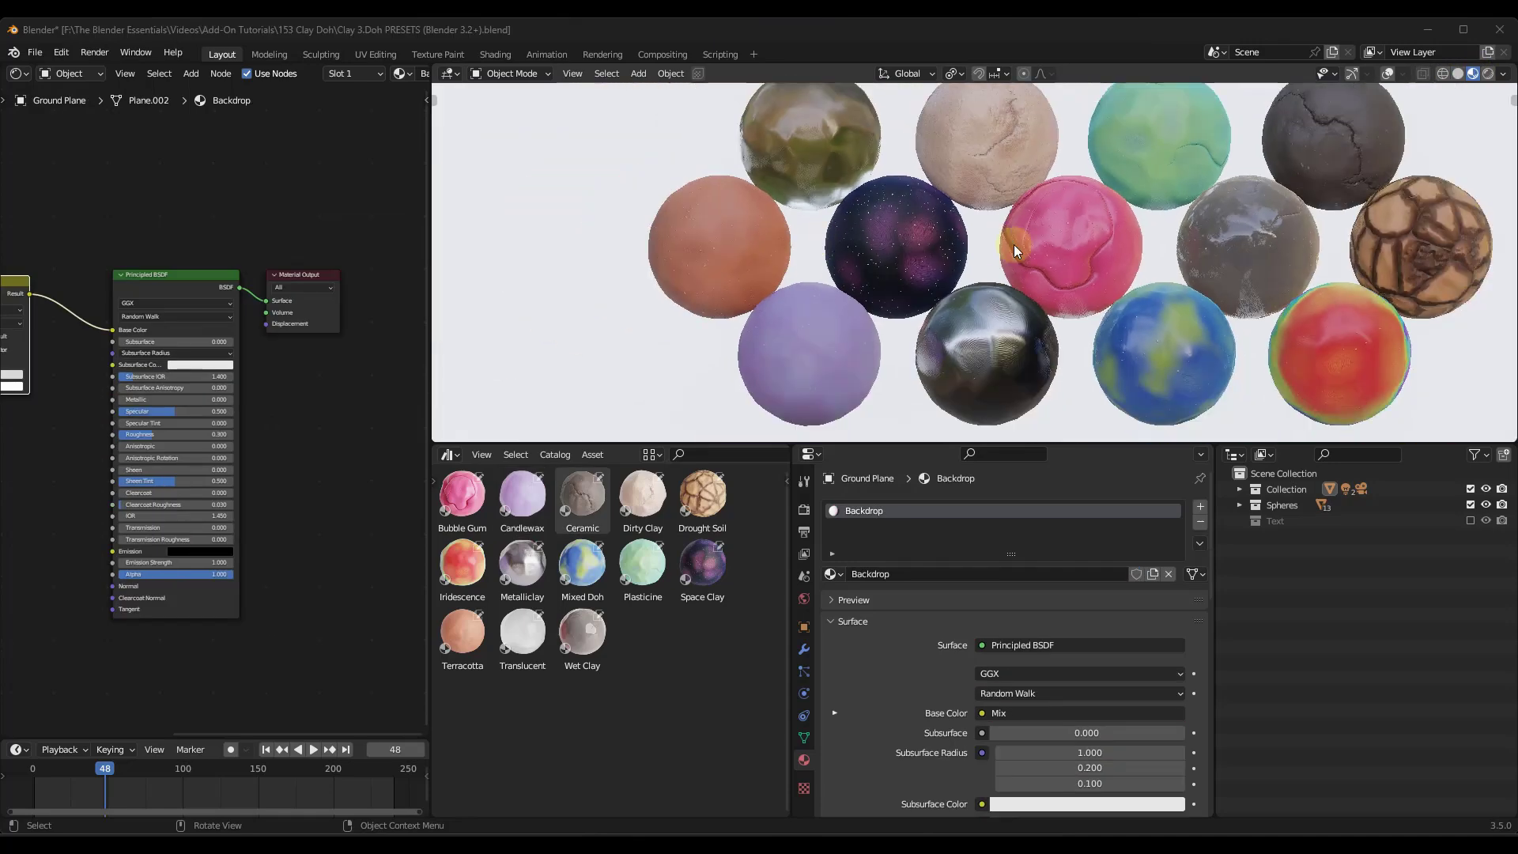
click(1117, 238)
scroll(1313, 220, up, 1)
scroll(902, 262, up, 2)
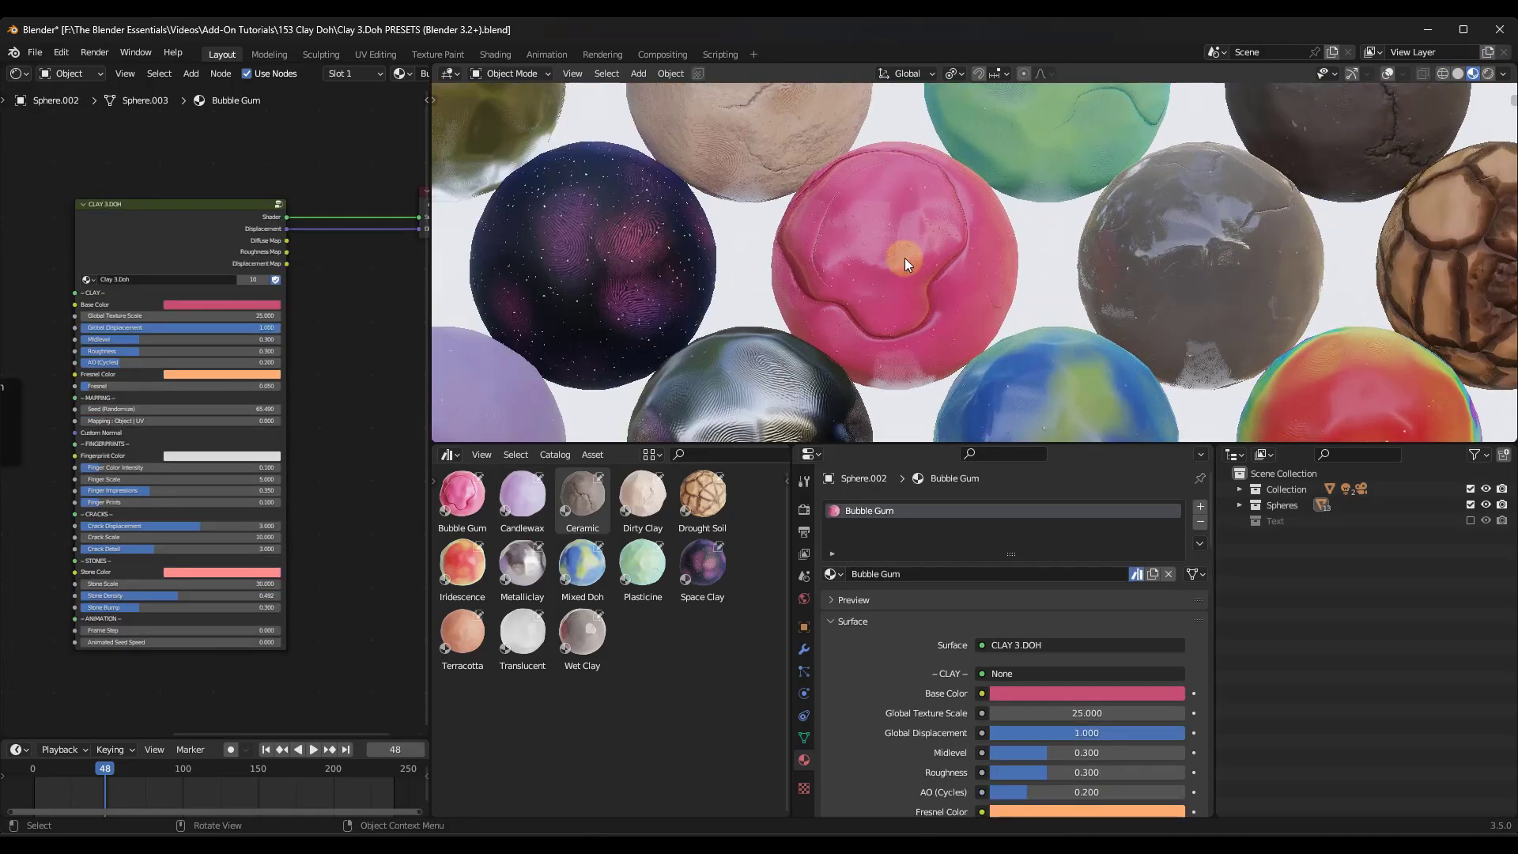
scroll(905, 258, up, 1)
scroll(129, 253, up, 2)
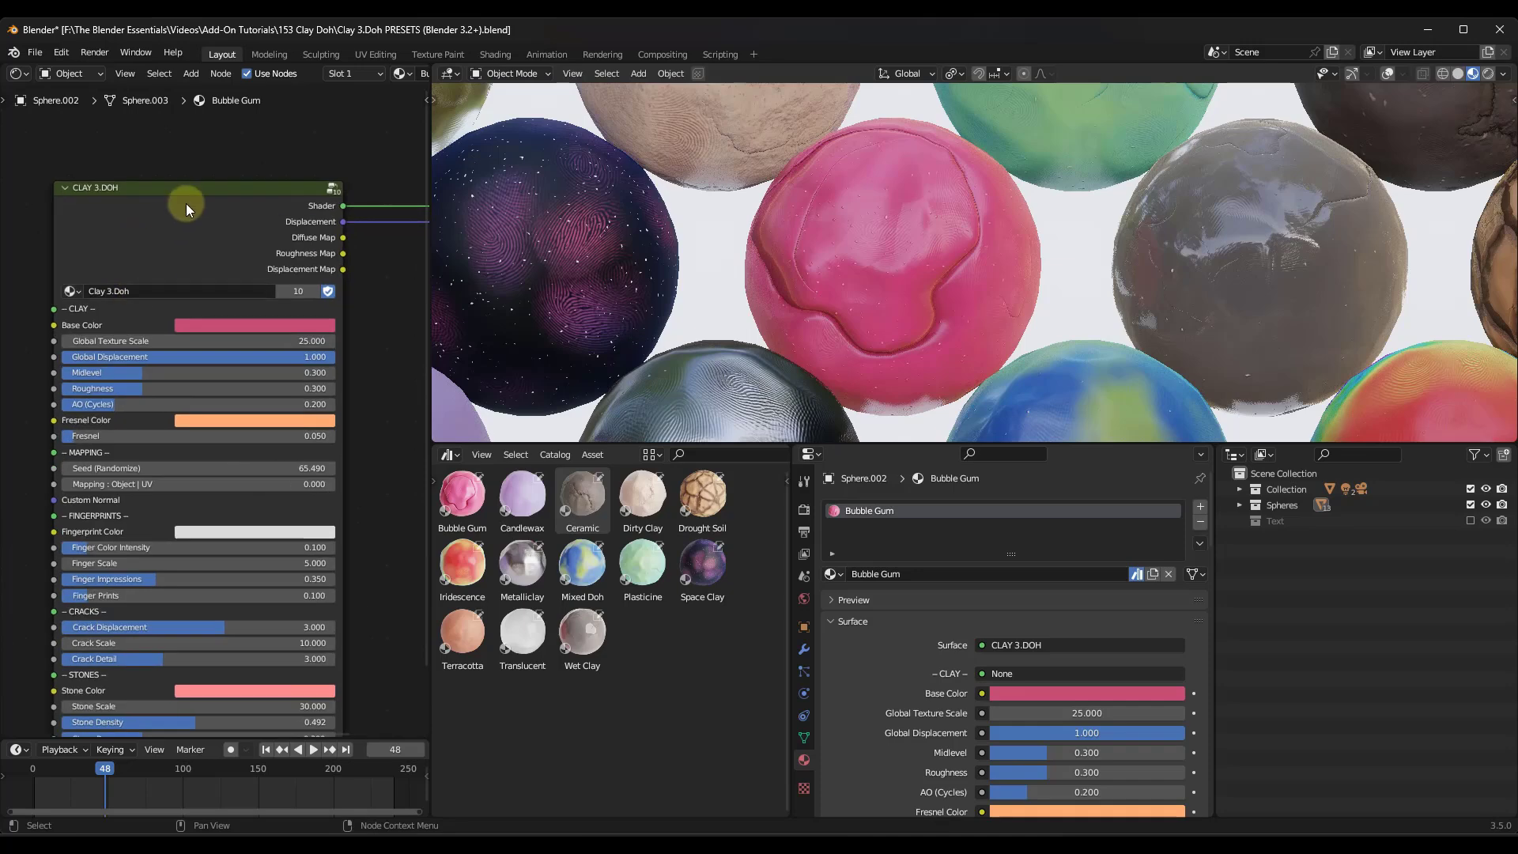
scroll(182, 456, up, 3)
scroll(181, 458, up, 1)
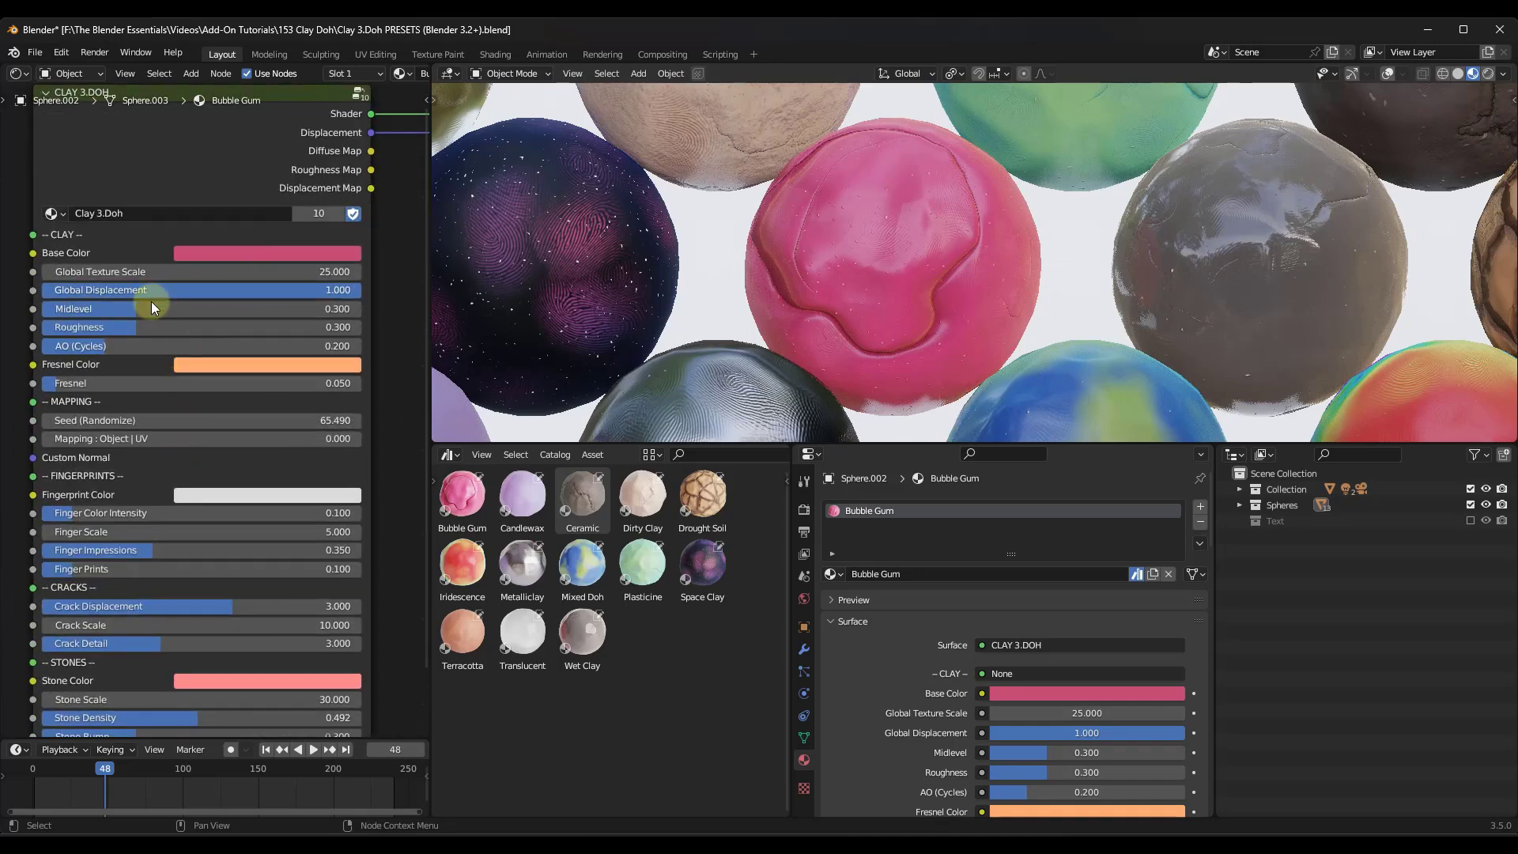
Set the Bubble Gum material's Roughness to 0.171, Finger Scale to 11.400 and Finger Prints to 0.195.
drag(138, 328, 169, 327)
drag(932, 526, 868, 527)
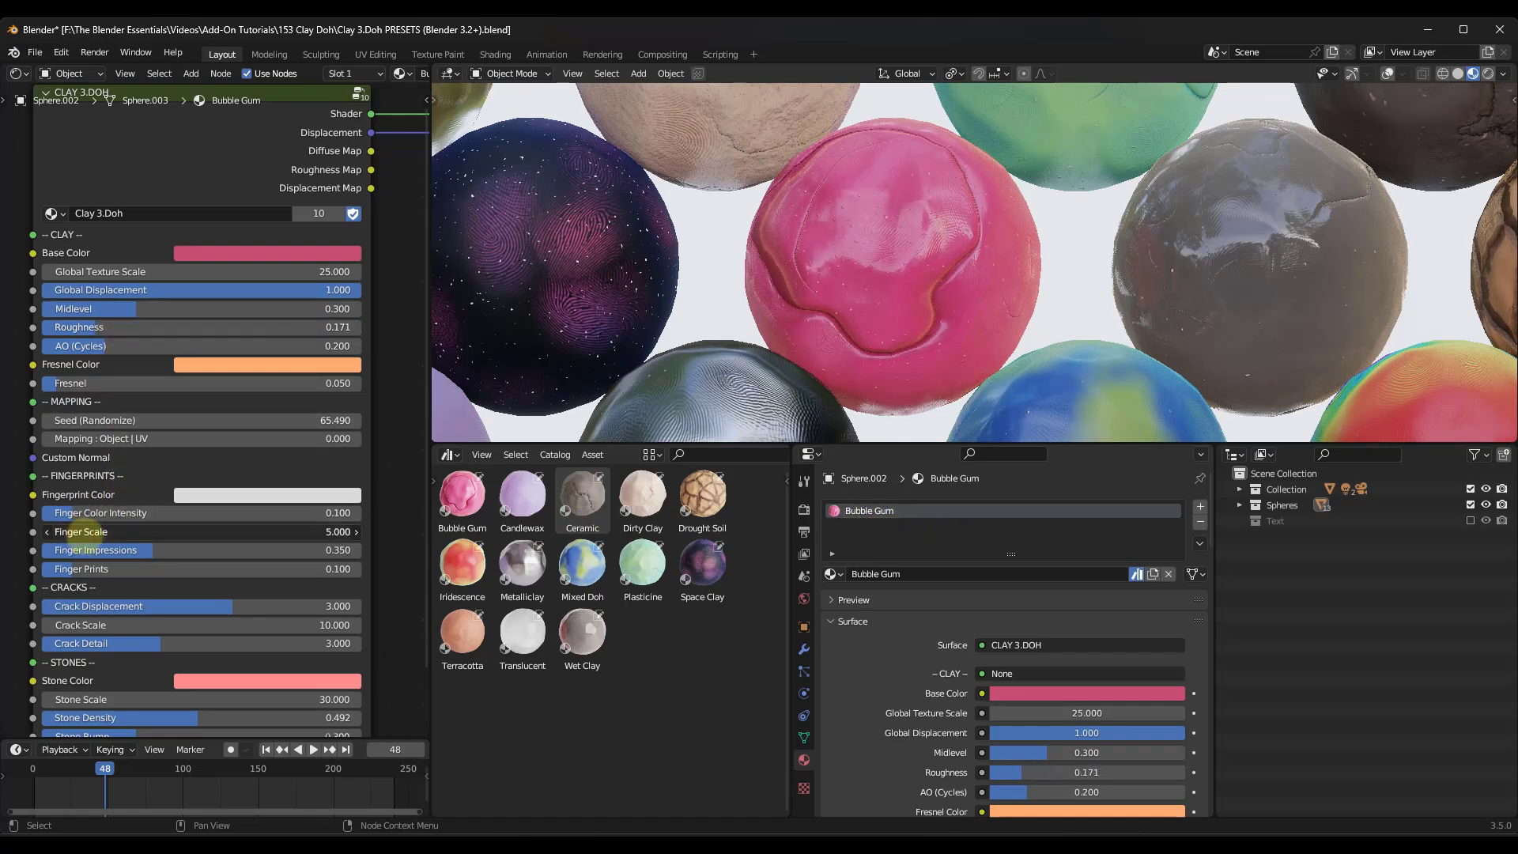
drag(82, 531, 902, 338)
drag(84, 571, 925, 378)
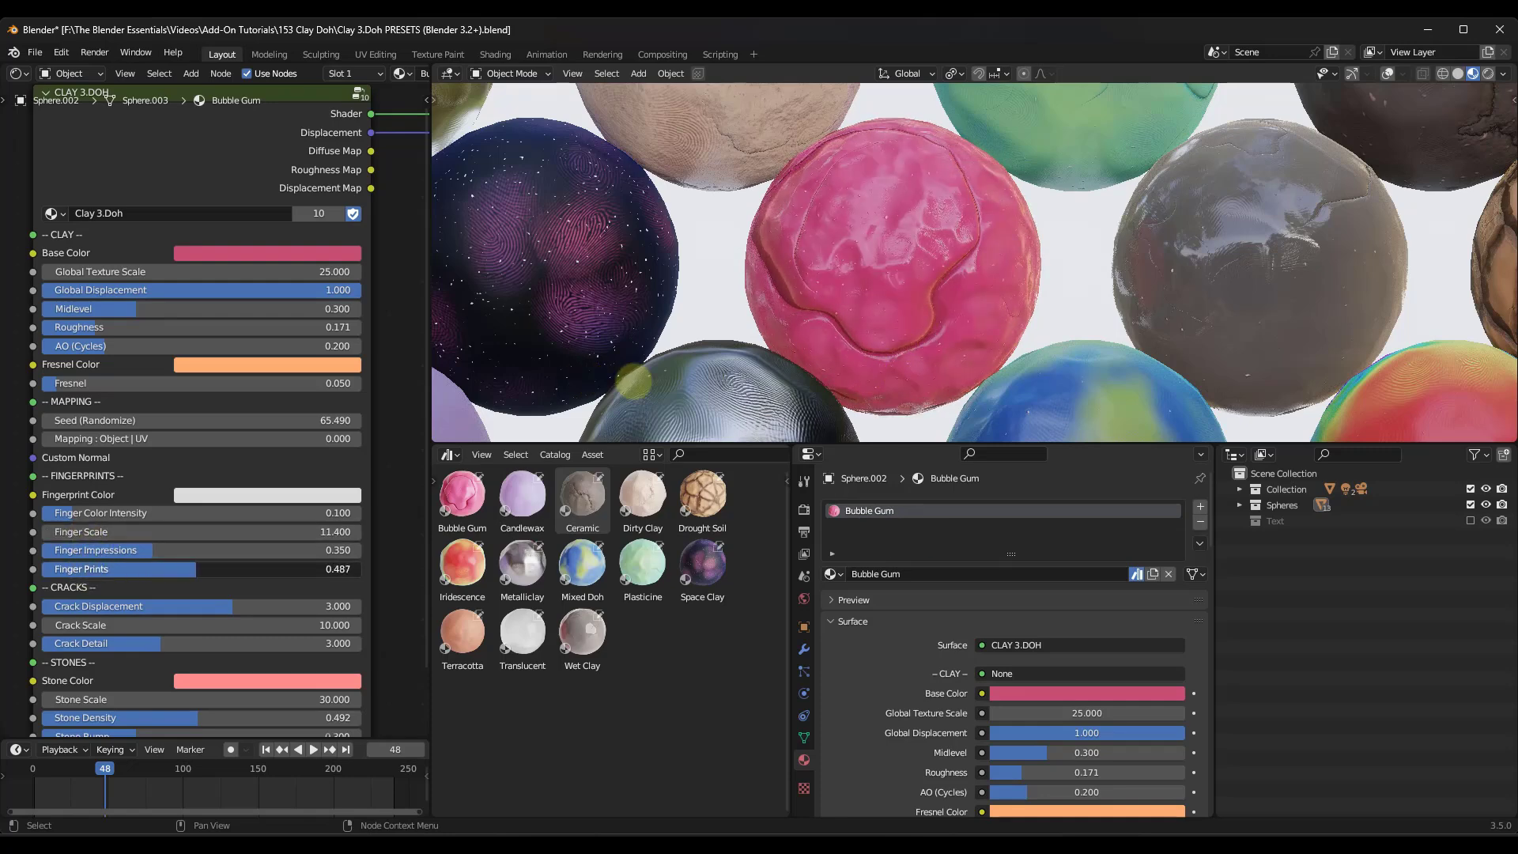
drag(634, 382, 882, 397)
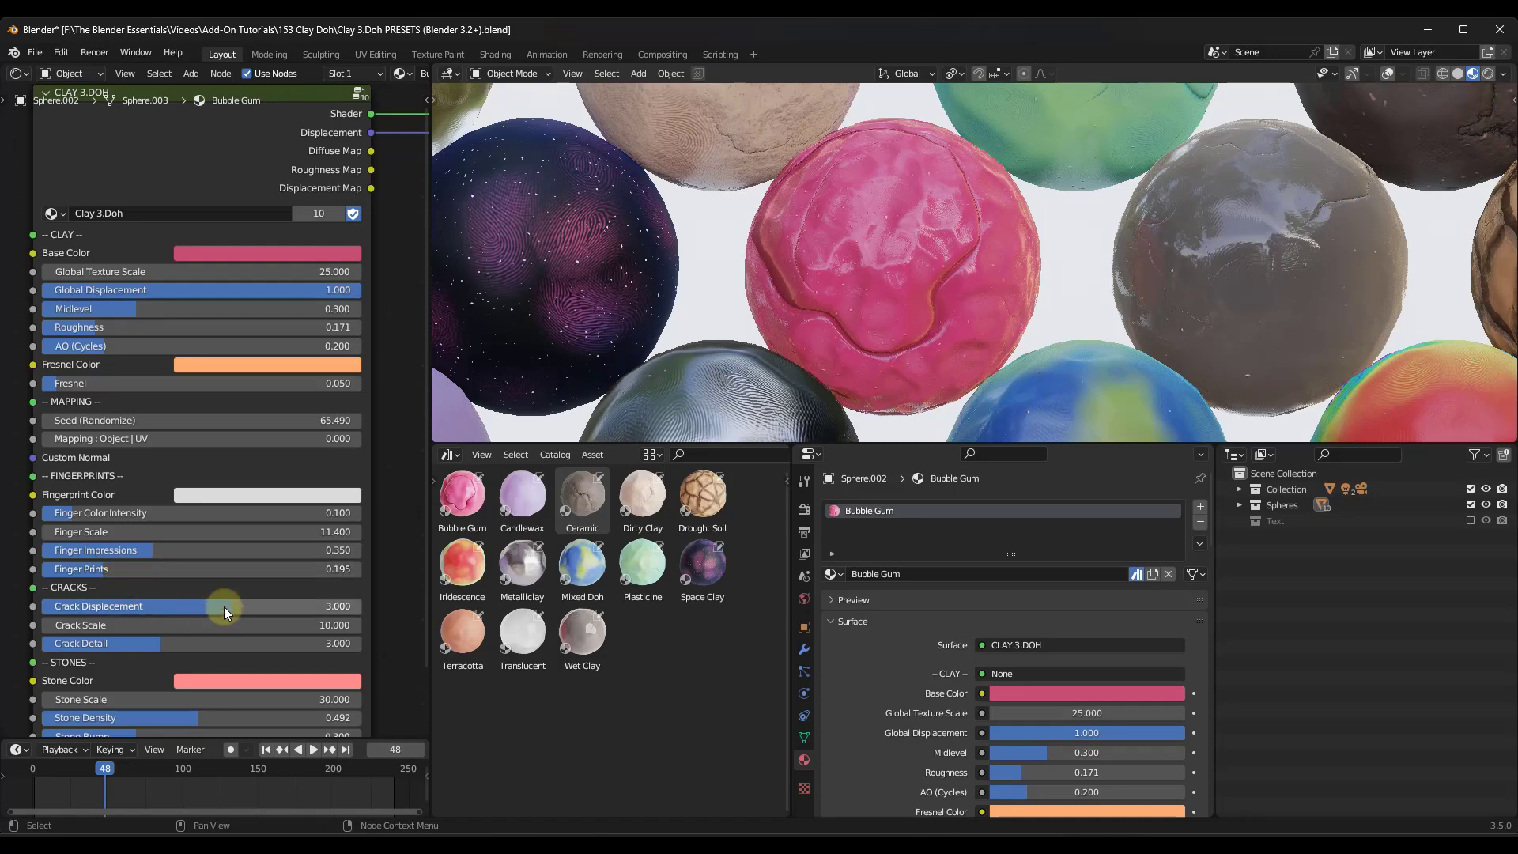
Set the Bubble Gum material's Crack Scale to 12.000 and Crack Detail to 3.126.
drag(149, 643, 930, 427)
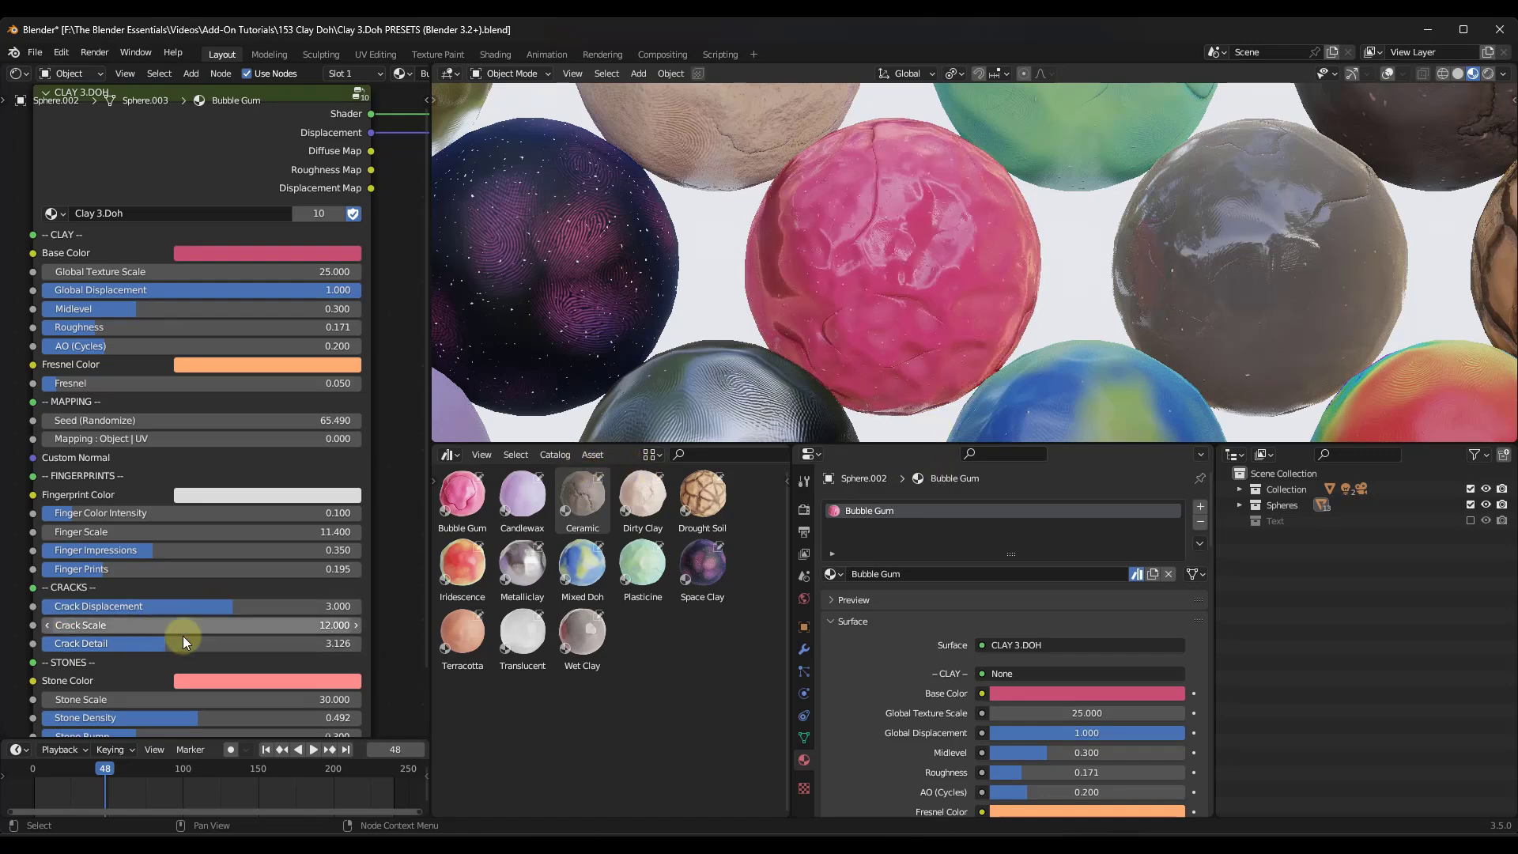
scroll(193, 624, down, 4)
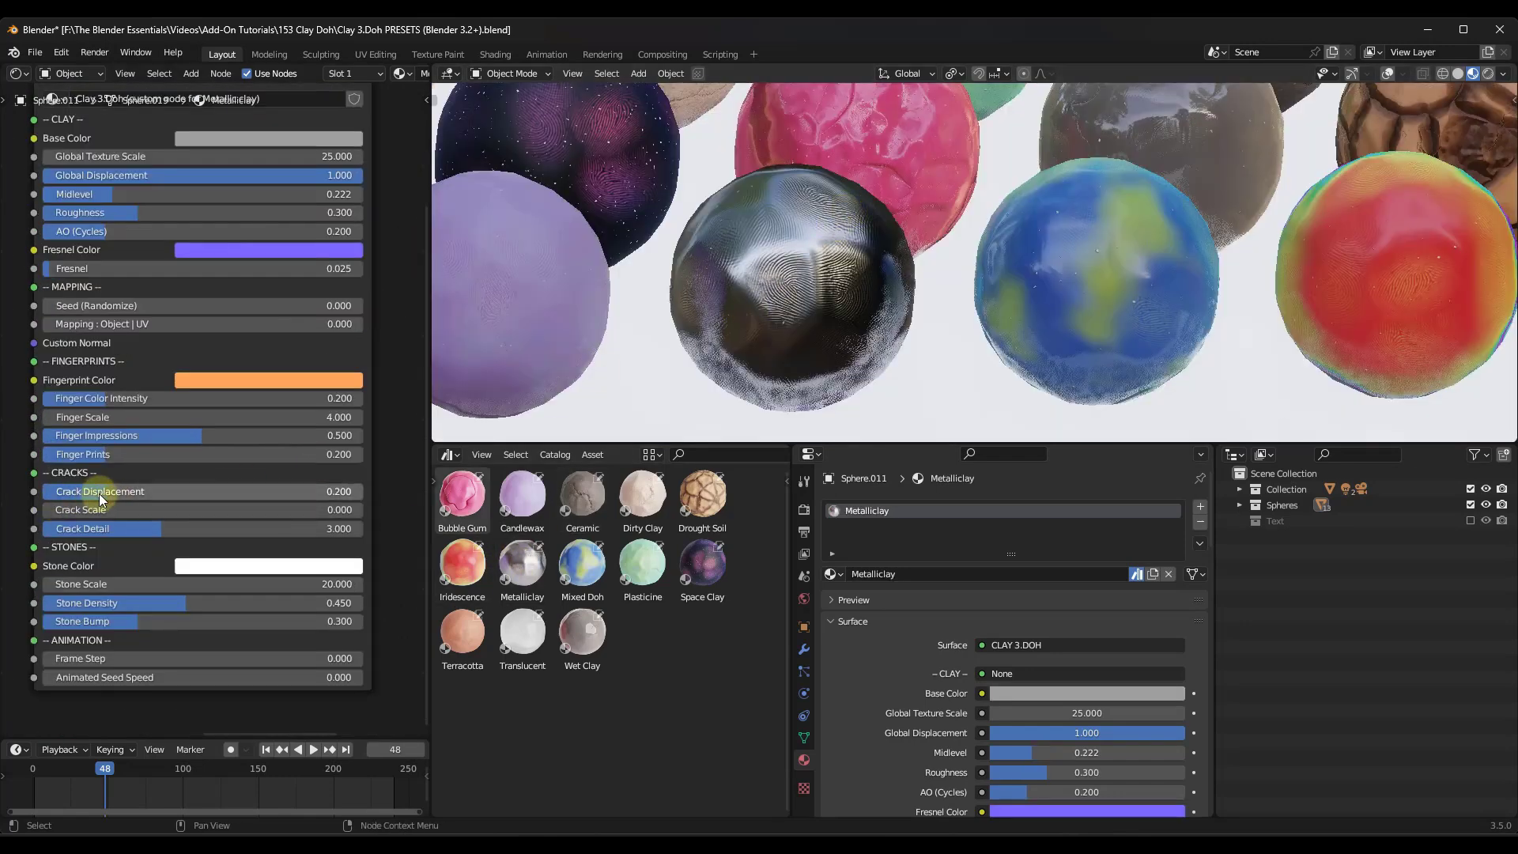
Select the Metalliclay sphere, set its Crack Displacement to 0.266 and adjust its Finger Color Intensity.
mouse_move(101, 499)
mouse_down()
mouse_move(922, 485)
mouse_move(892, 501)
mouse_up()
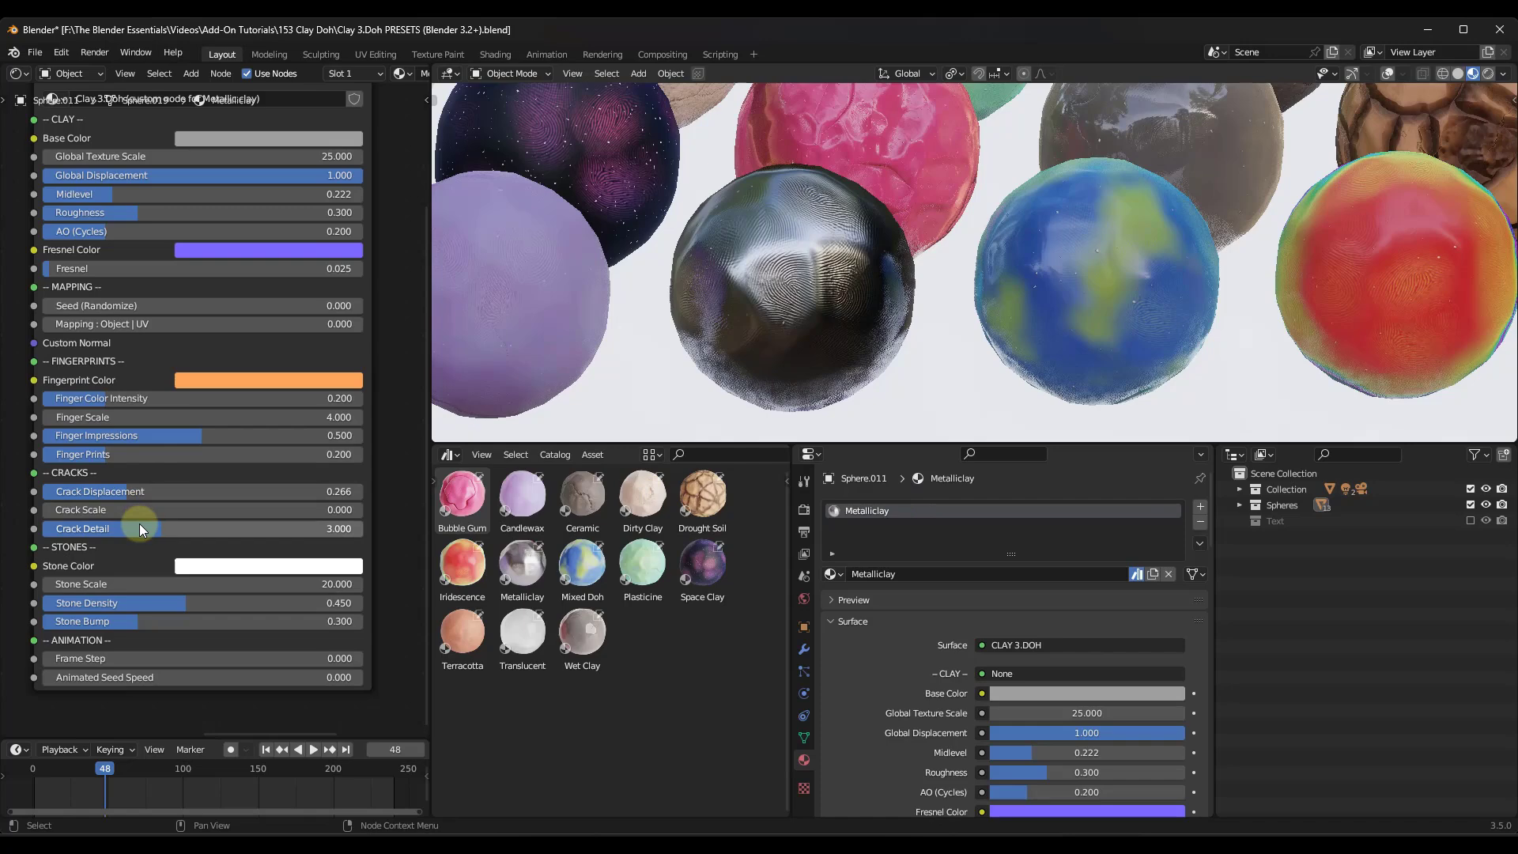
drag(101, 398, 886, 424)
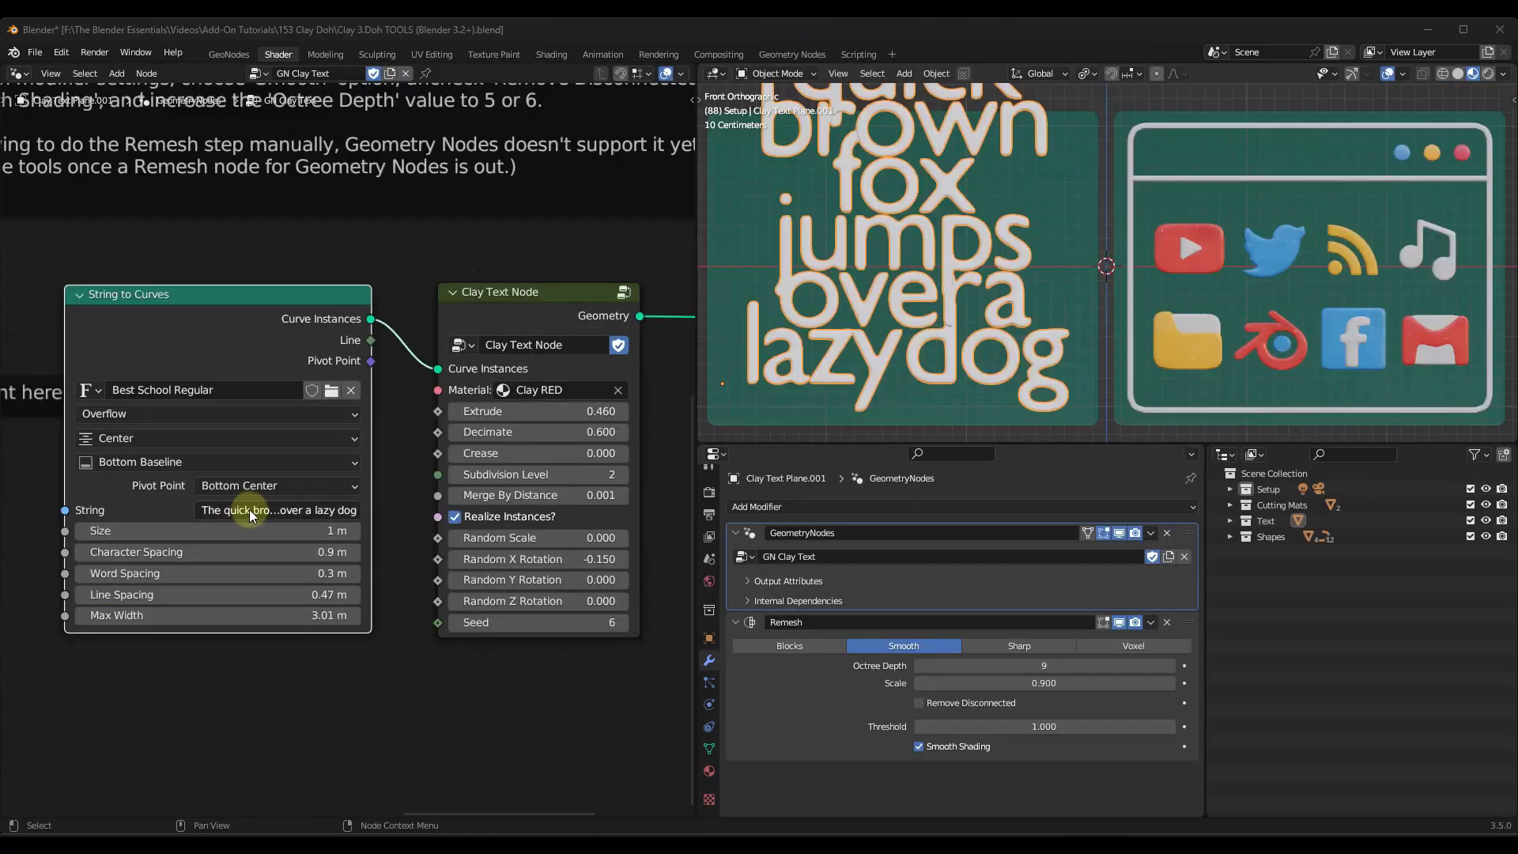
Replace the text string in the String to Curves node with "Clay Doh".
click(251, 510)
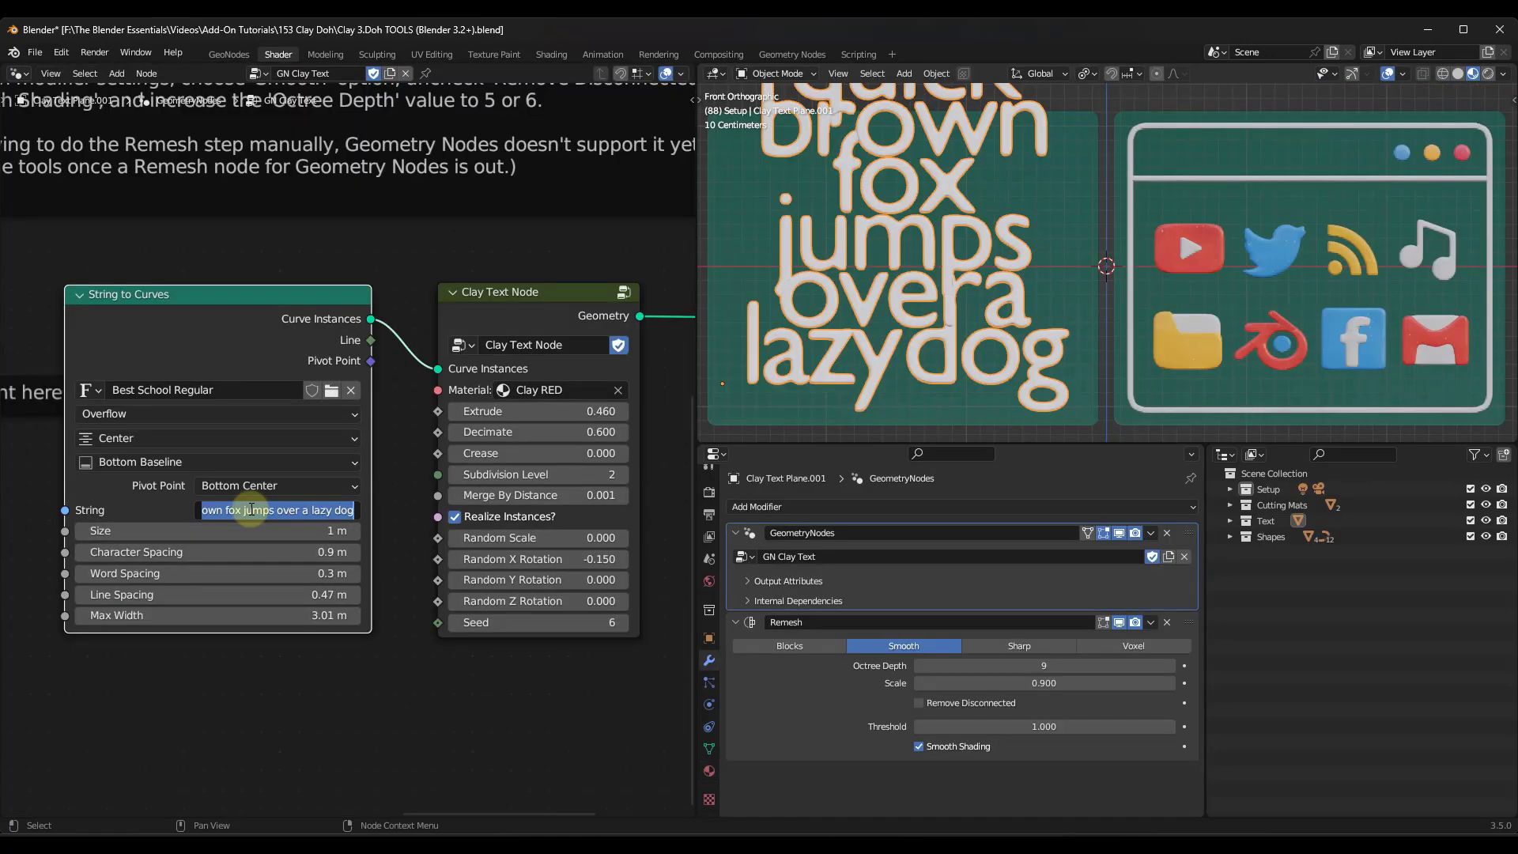
text(Clay Doh)
key(Return)
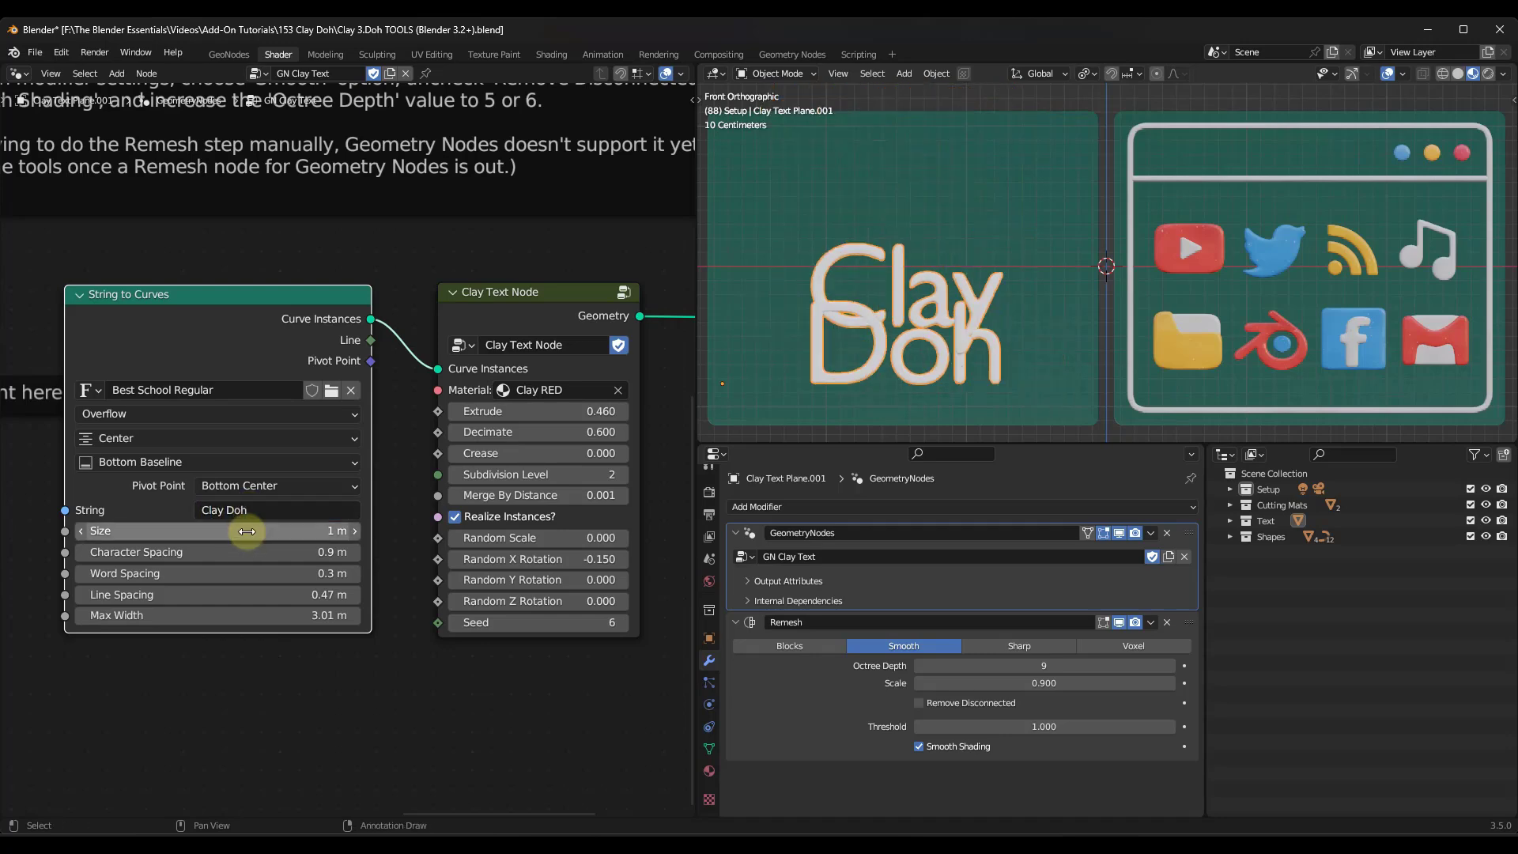
Set the clay text's Character Spacing to 1 m, Word Spacing to 1.5 m and Line Spacing to 0.97 m.
drag(217, 552, 277, 357)
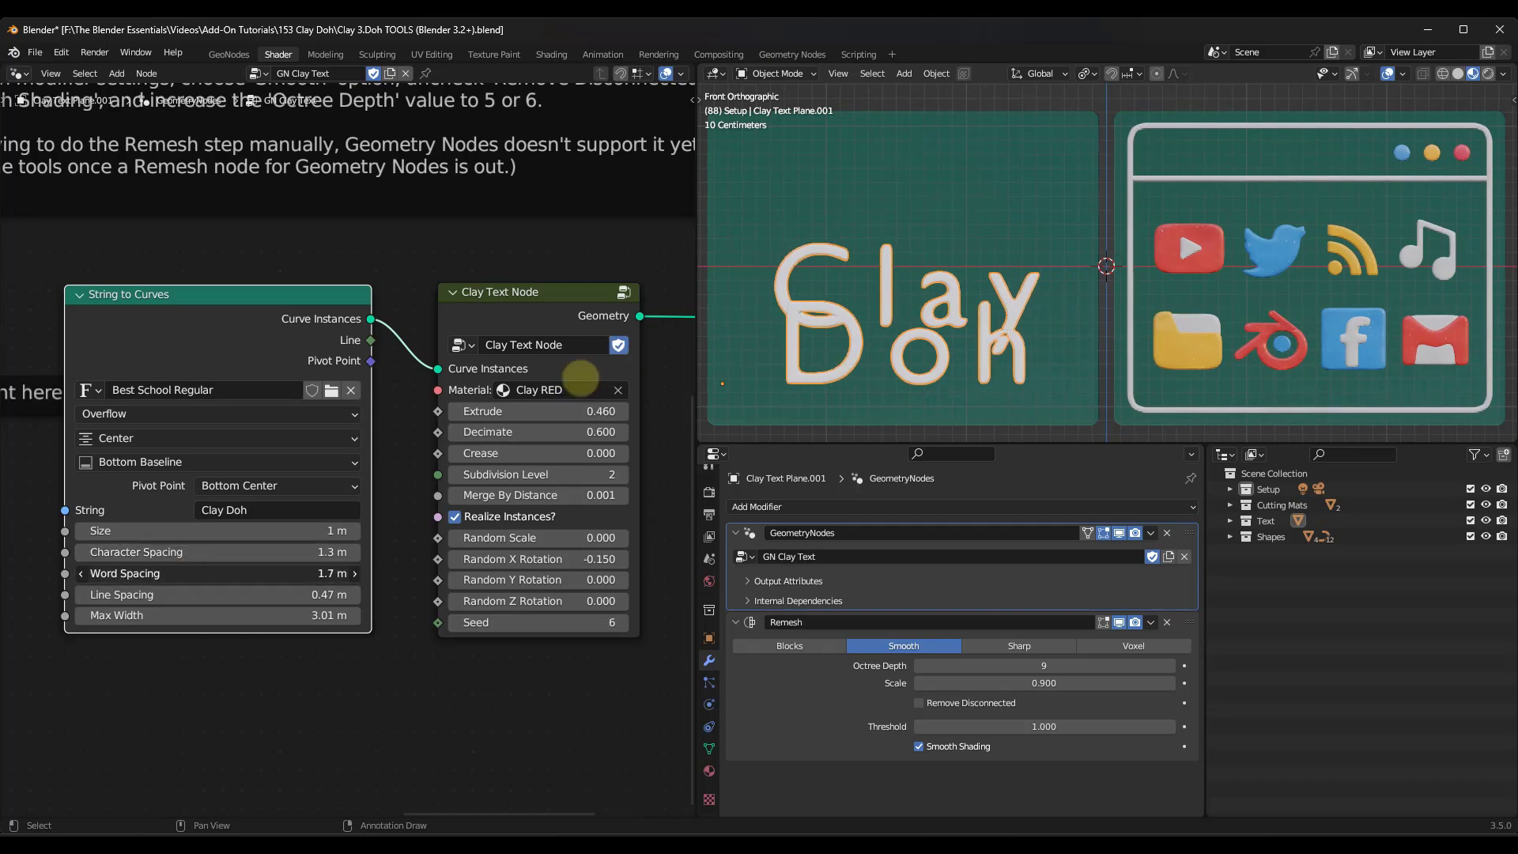
drag(582, 379, 594, 377)
drag(183, 593, 574, 400)
drag(153, 614, 910, 420)
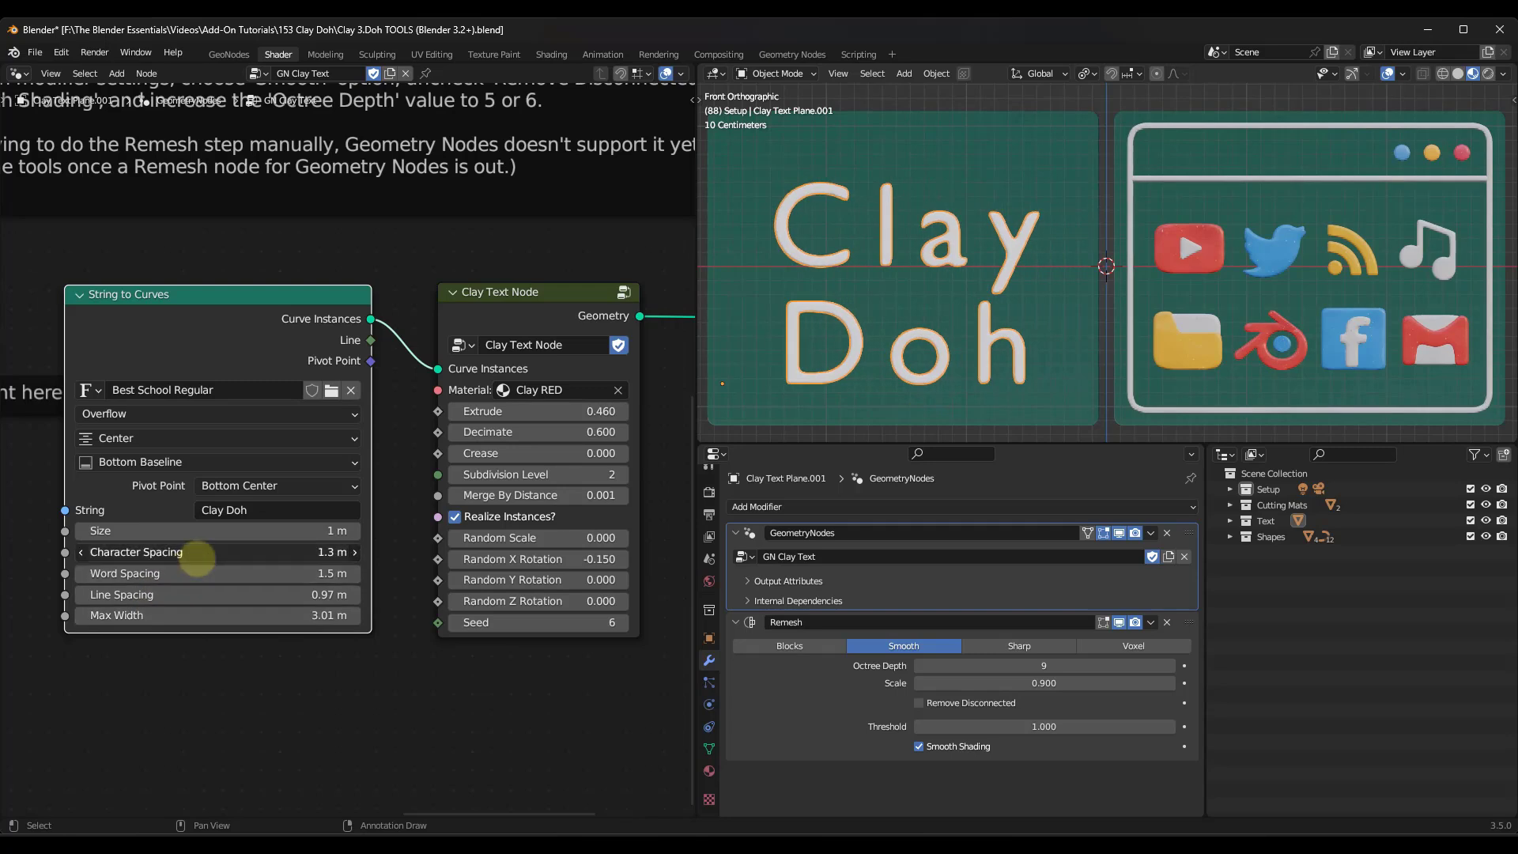
drag(568, 362, 955, 356)
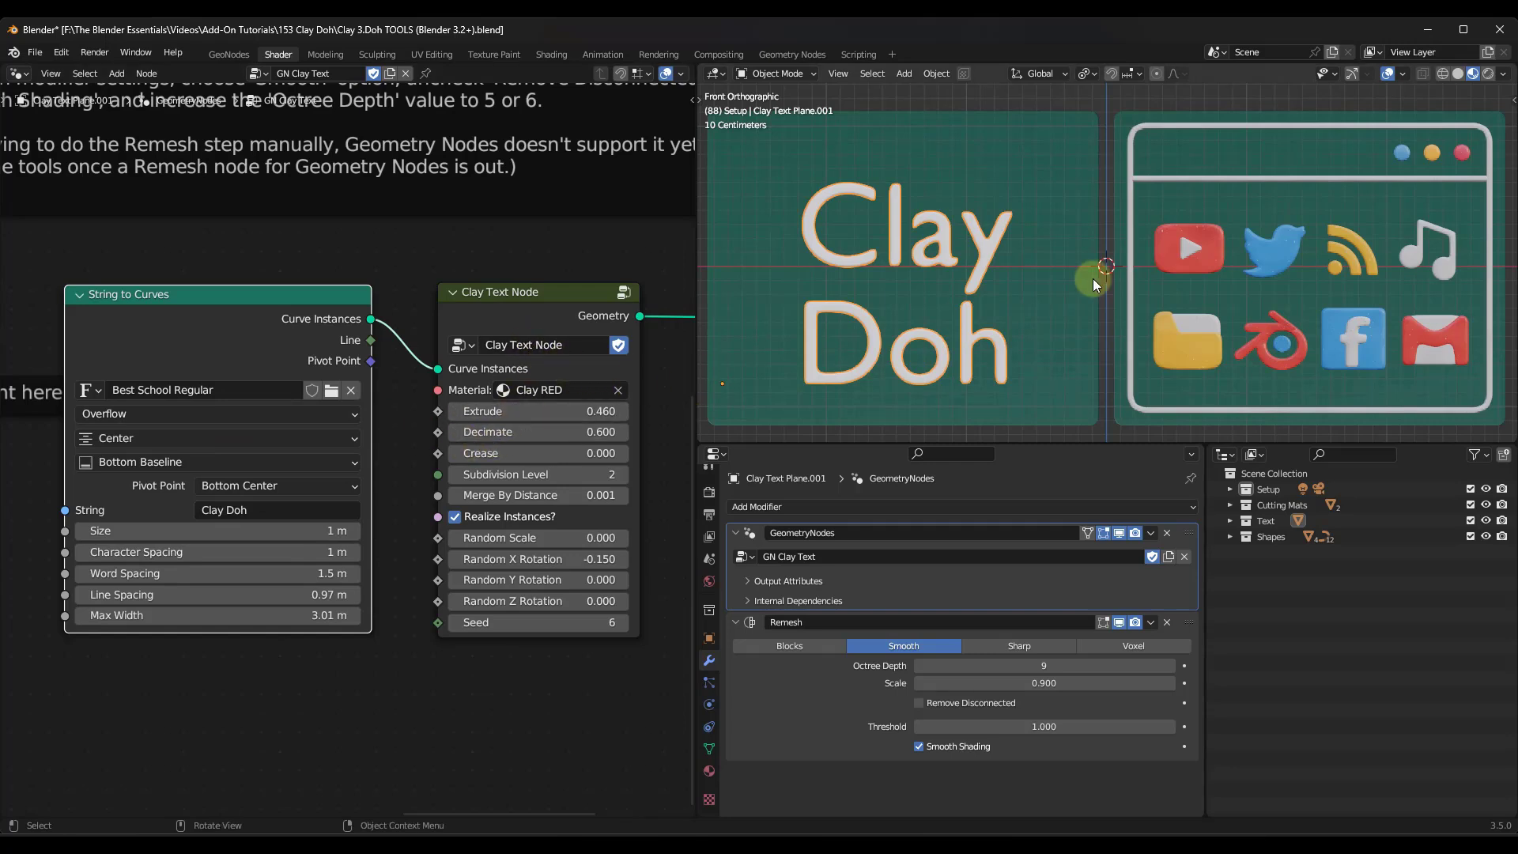
Assign the Clay WHITE material to the clay text through the Clay Text Node.
scroll(956, 321, up, 3)
scroll(954, 315, down, 2)
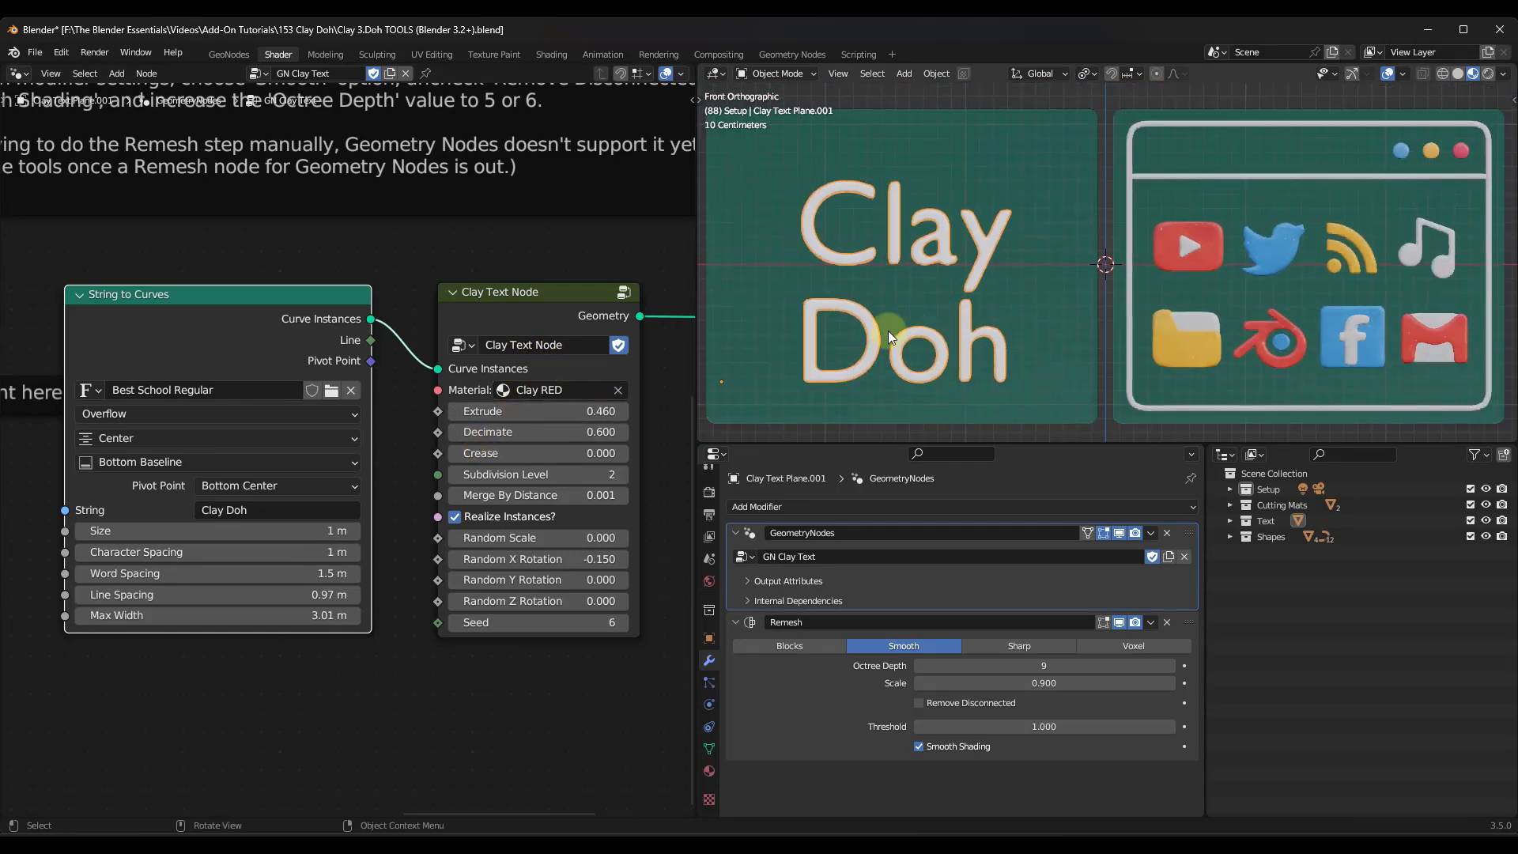
scroll(889, 330, up, 2)
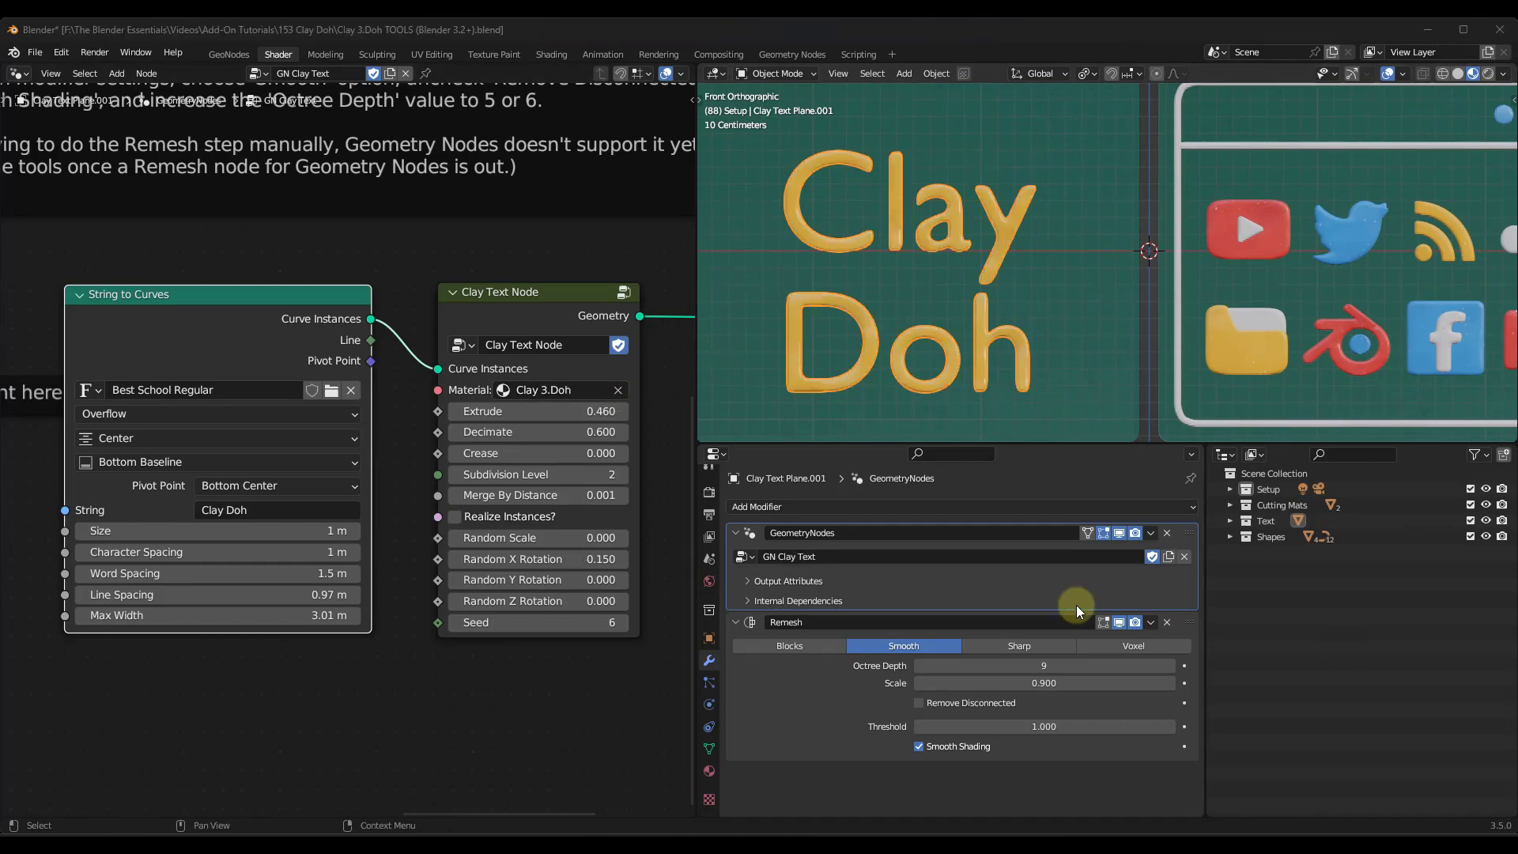
click(506, 392)
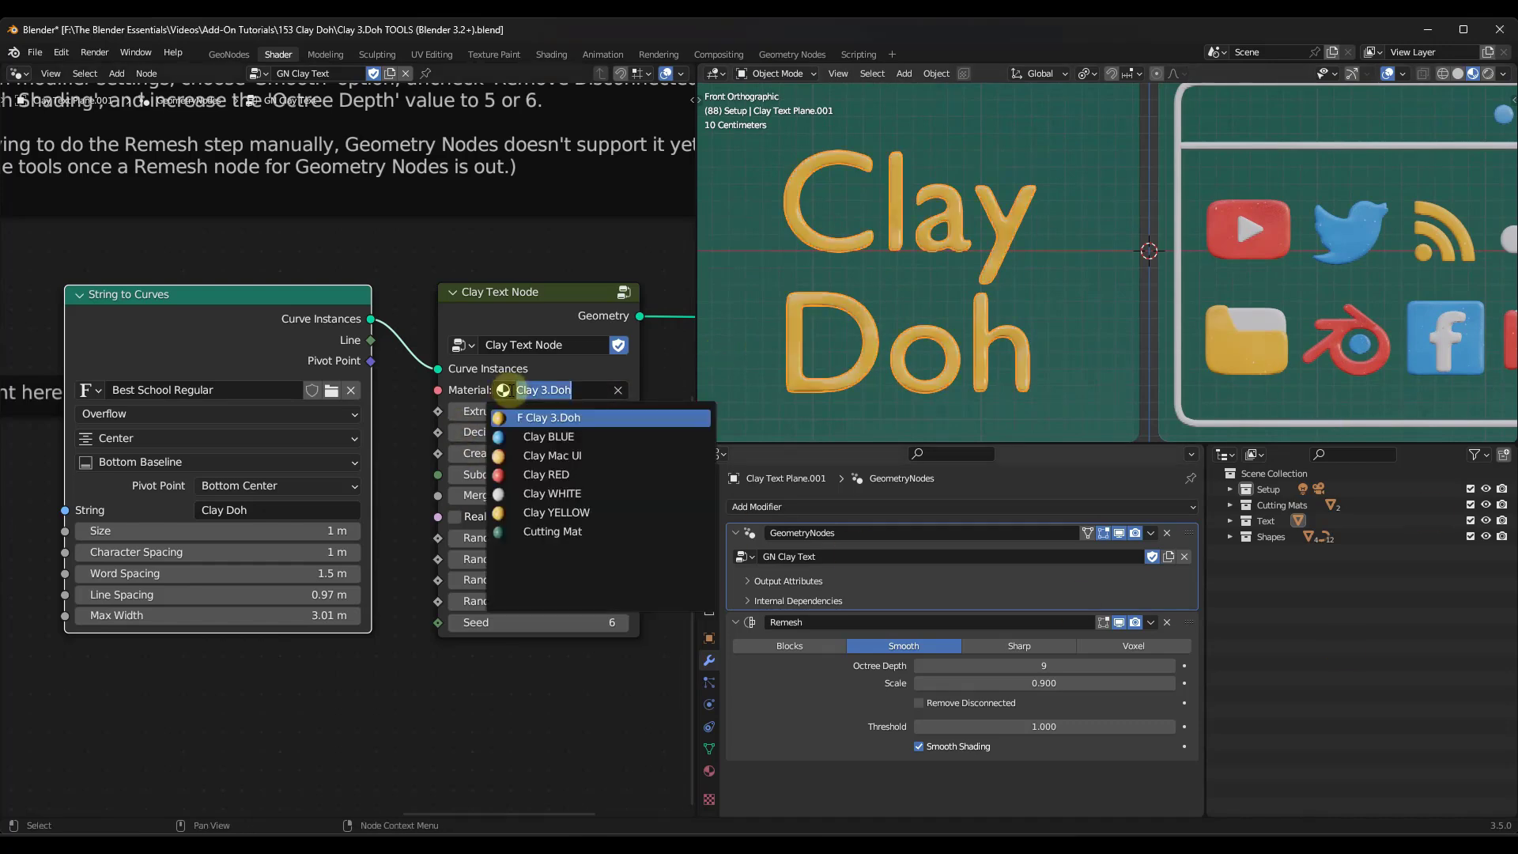
click(550, 494)
Select the YouTube and Twitter icon shapes to examine their Clay Shape Node setup and the READ ME note.
click(1268, 218)
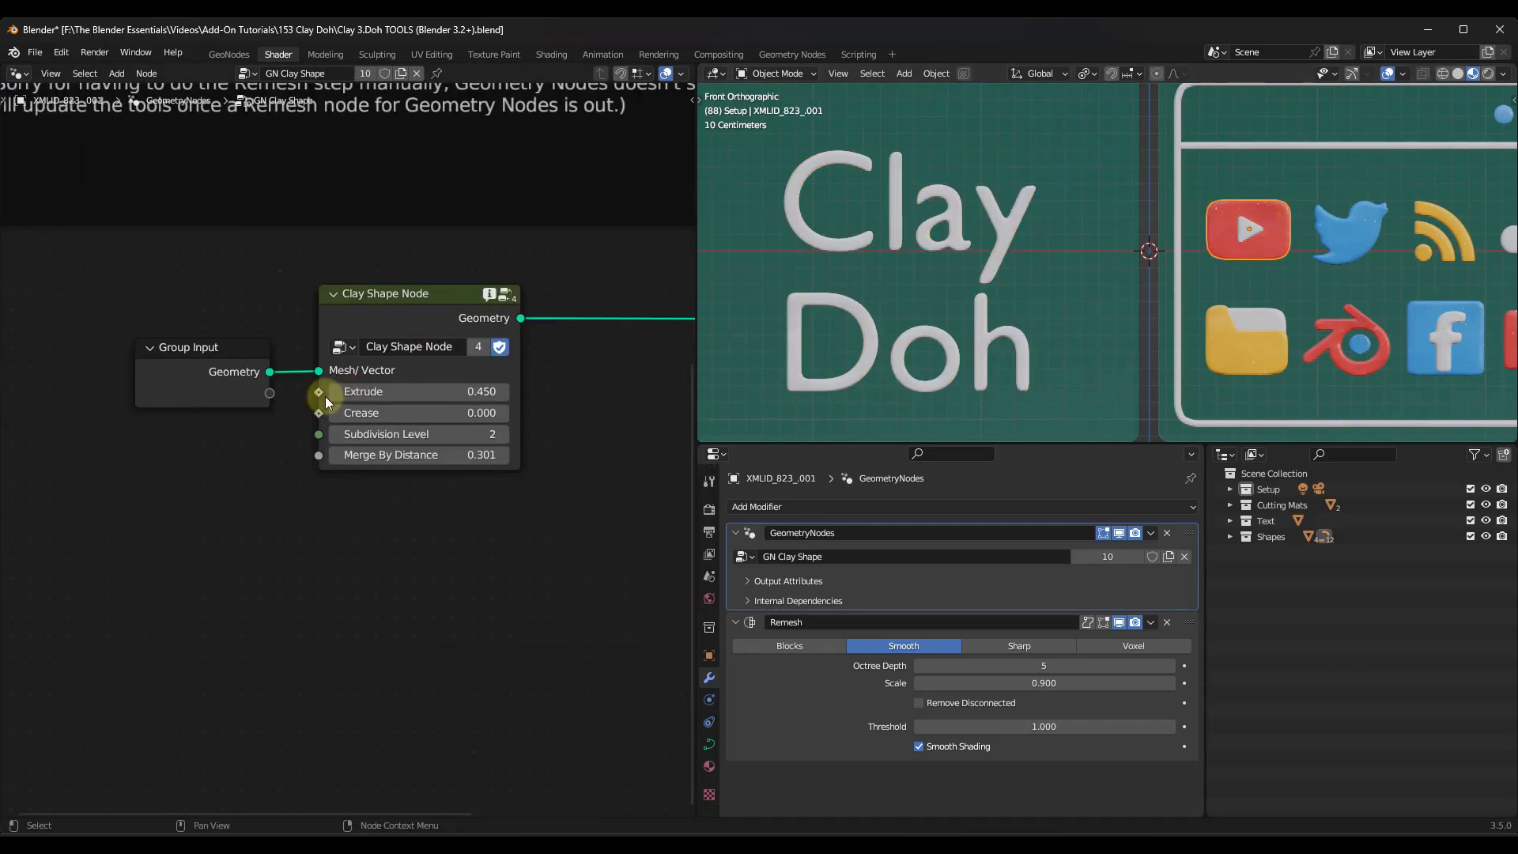
click(1101, 285)
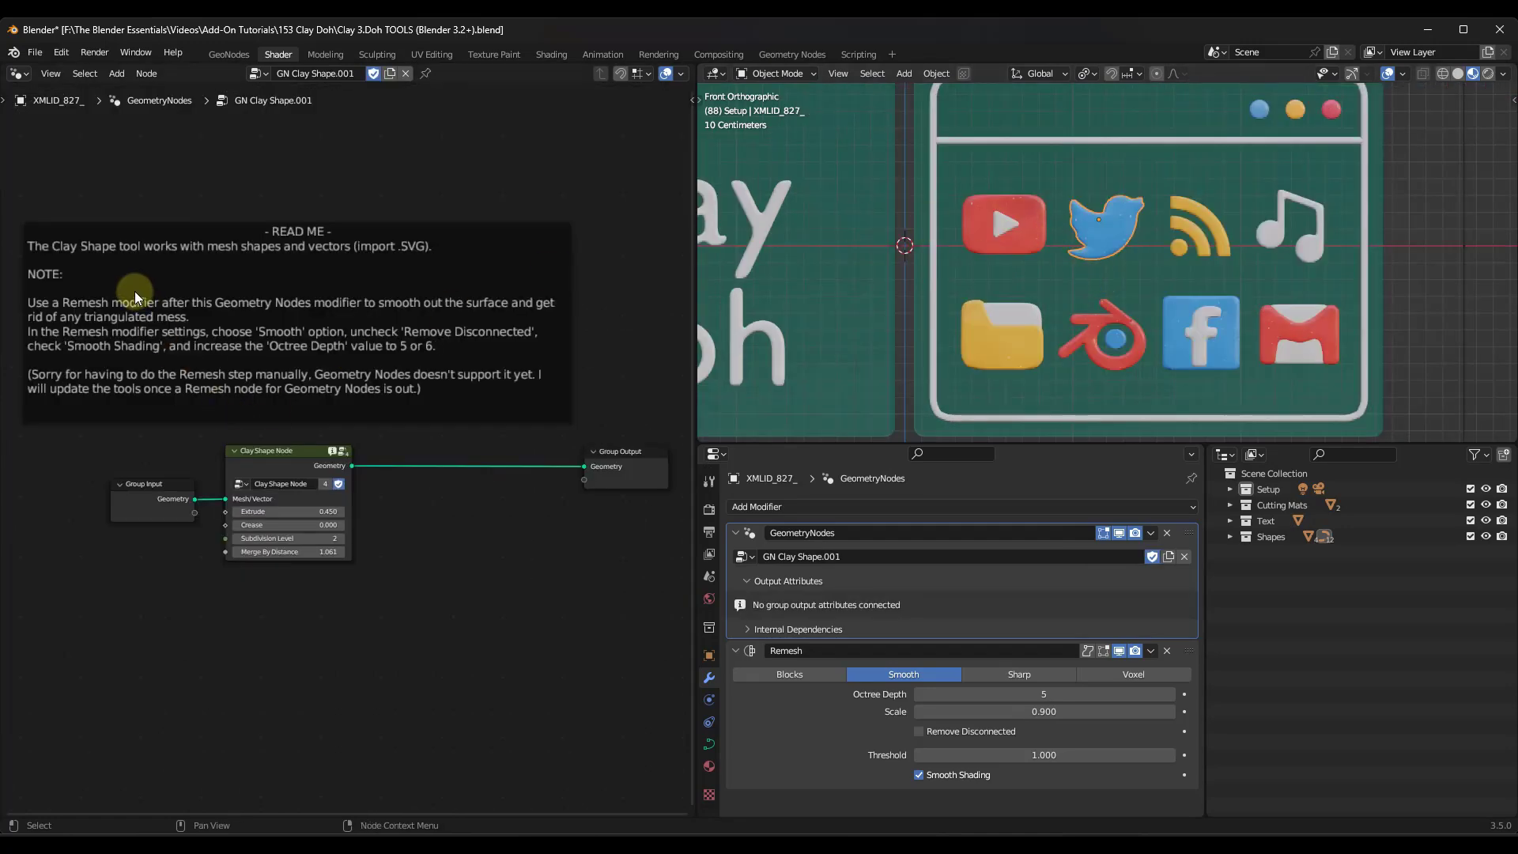
scroll(135, 291, up, 1)
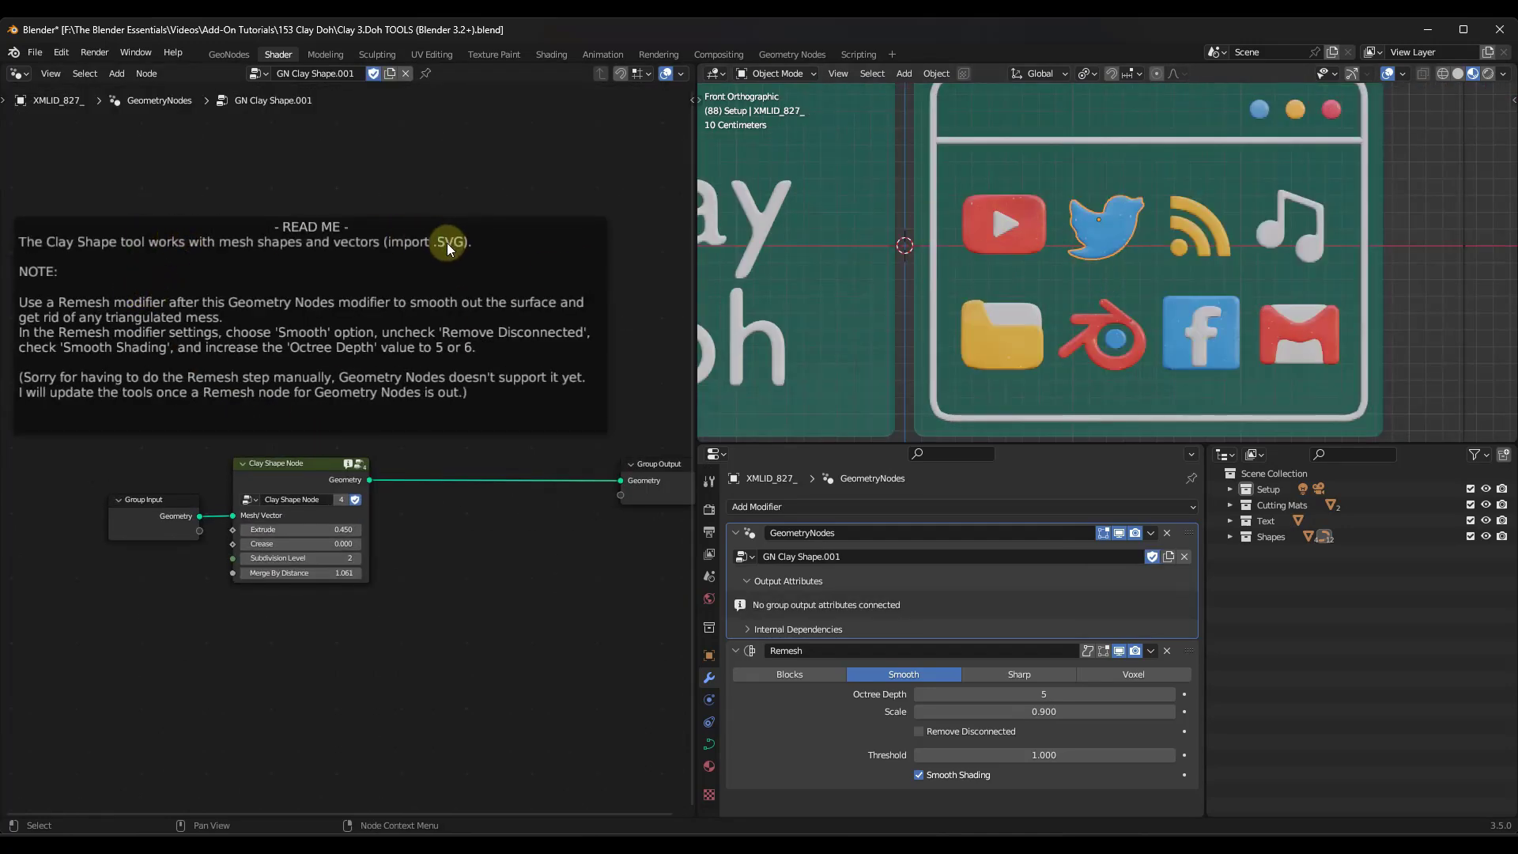
scroll(1274, 220, up, 3)
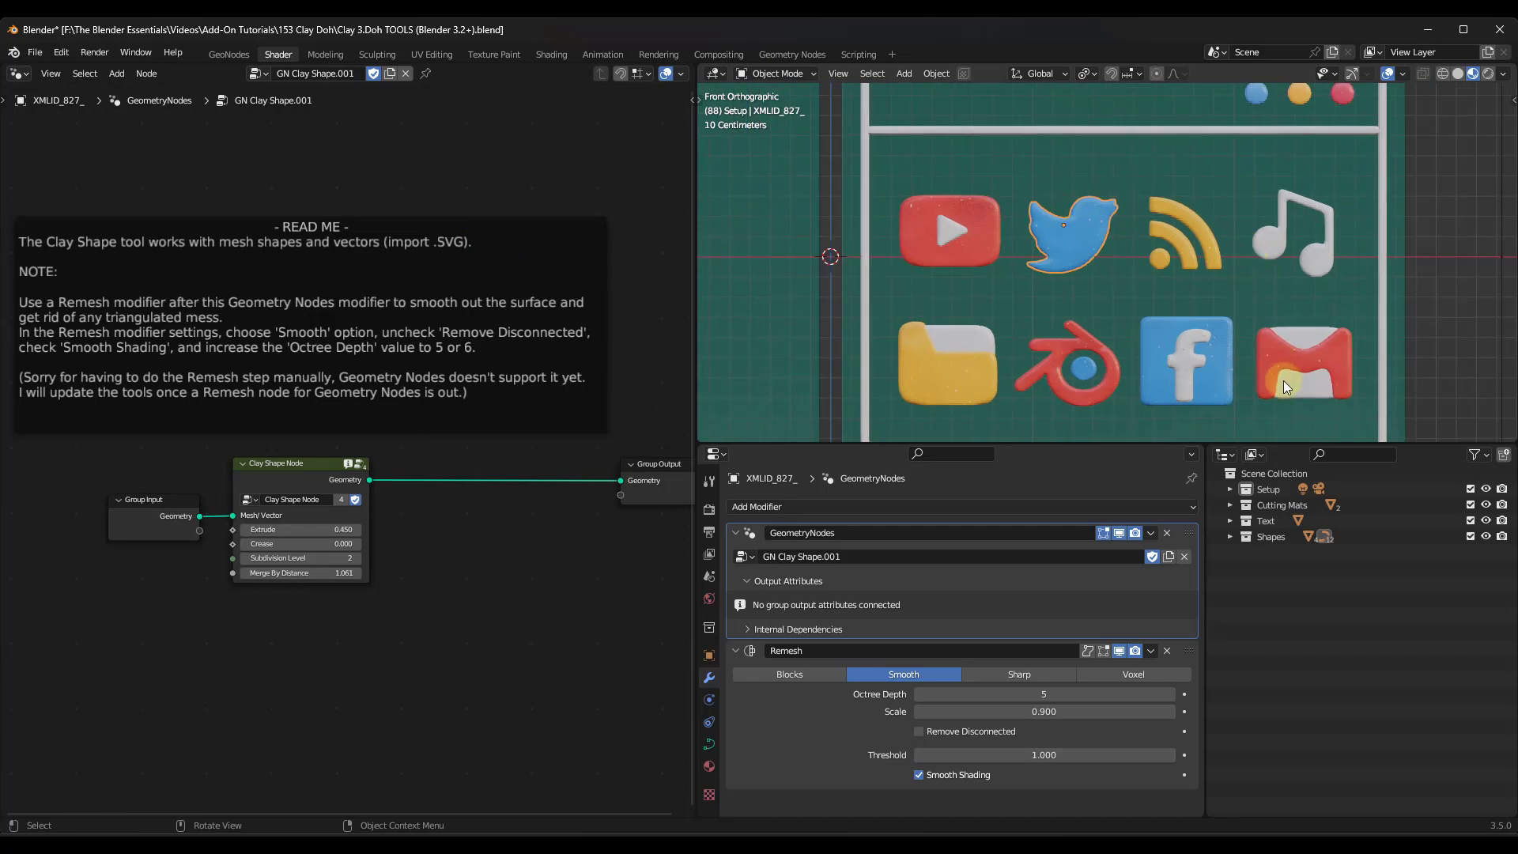
scroll(1135, 250, down, 3)
scroll(1141, 300, up, 2)
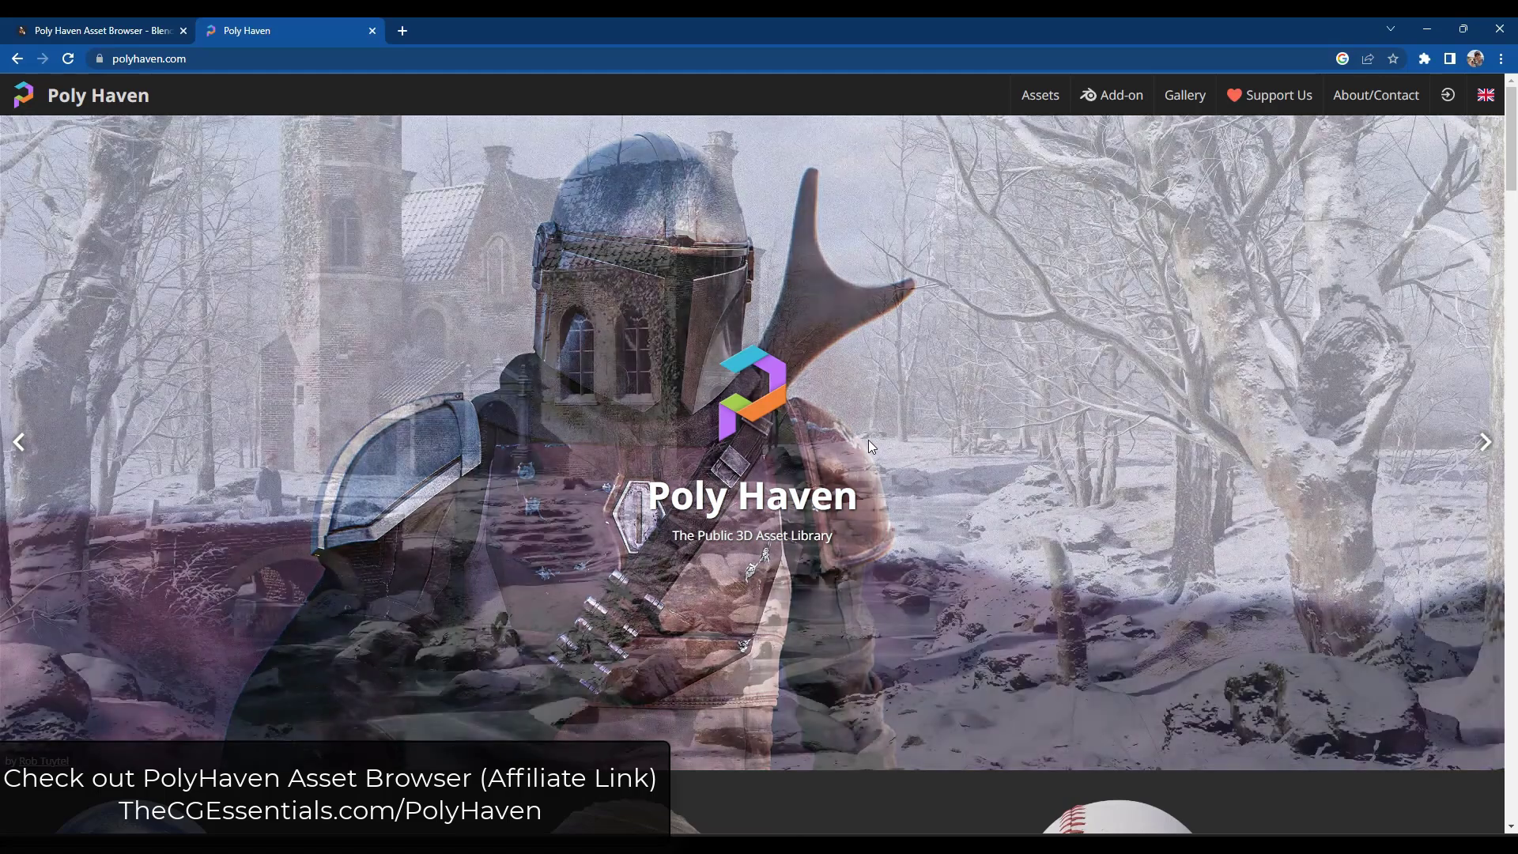
Switch to the Poly Haven website in the browser and look through its Textures library.
mouse_move(1060, 97)
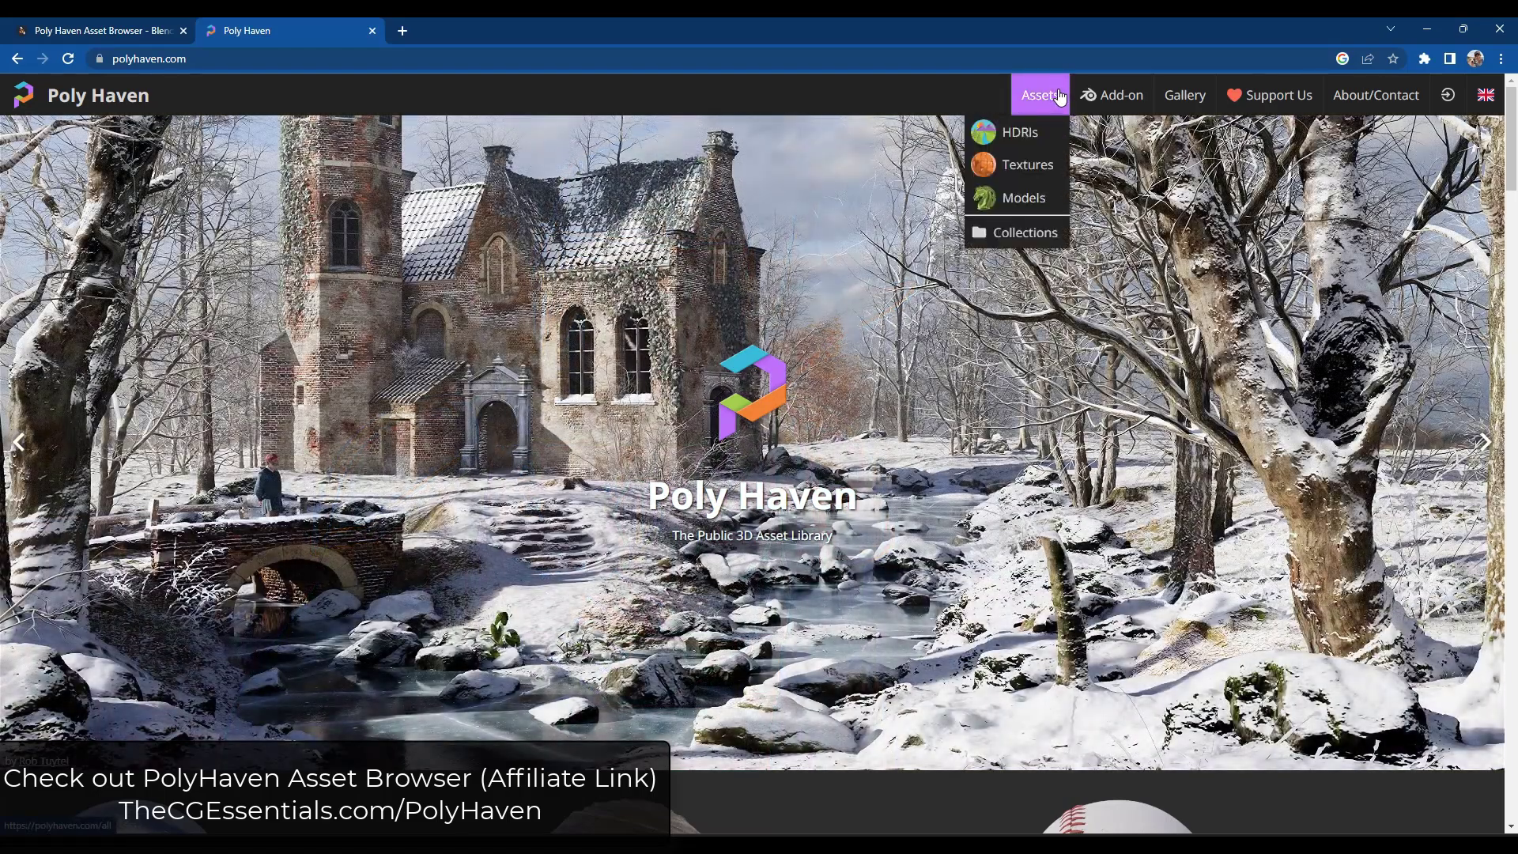
click(1025, 167)
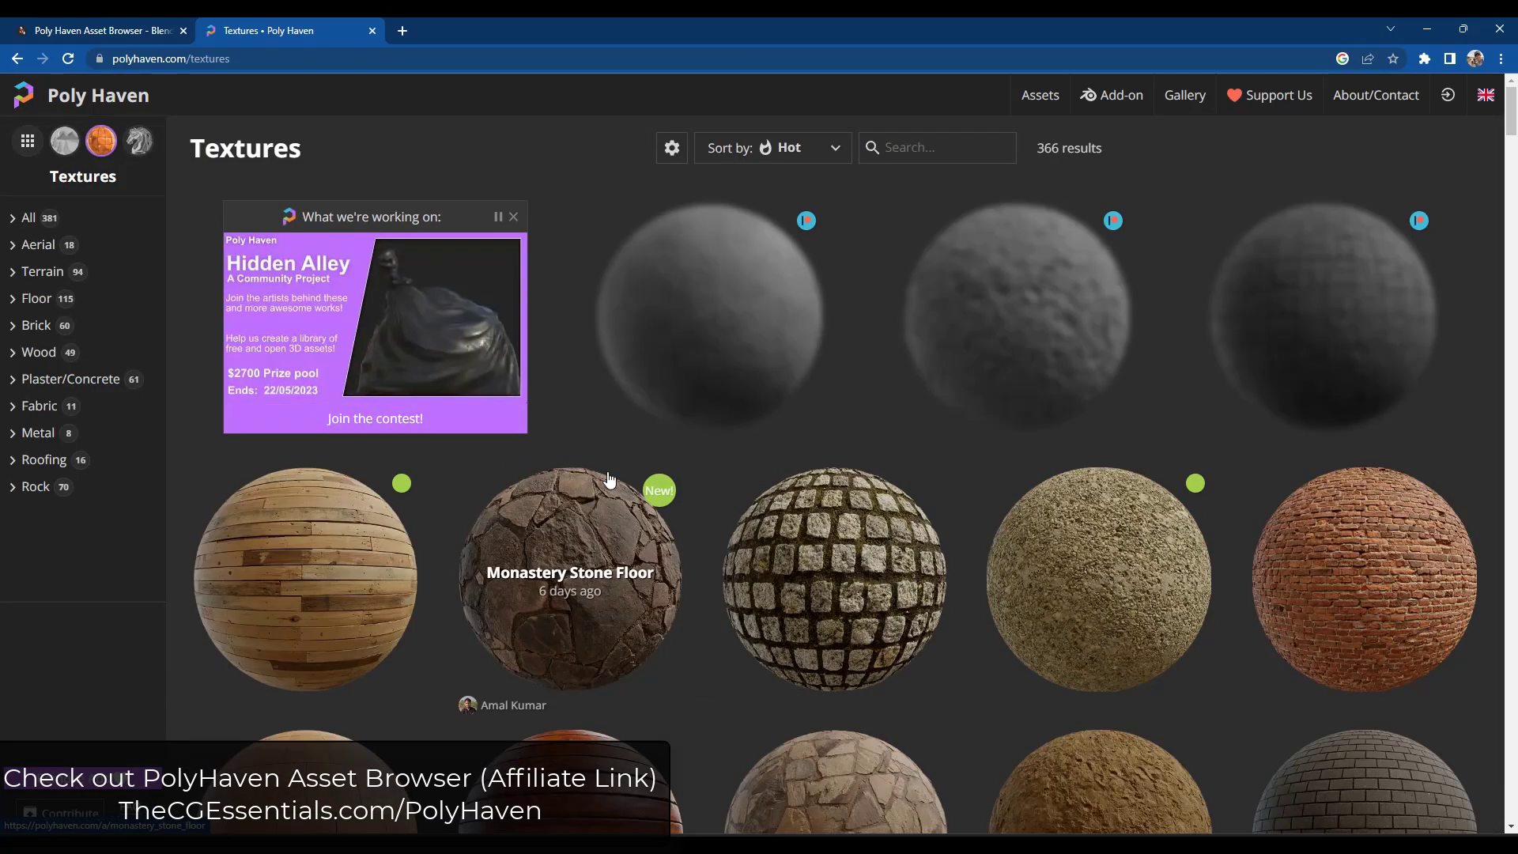
scroll(688, 475, down, 8)
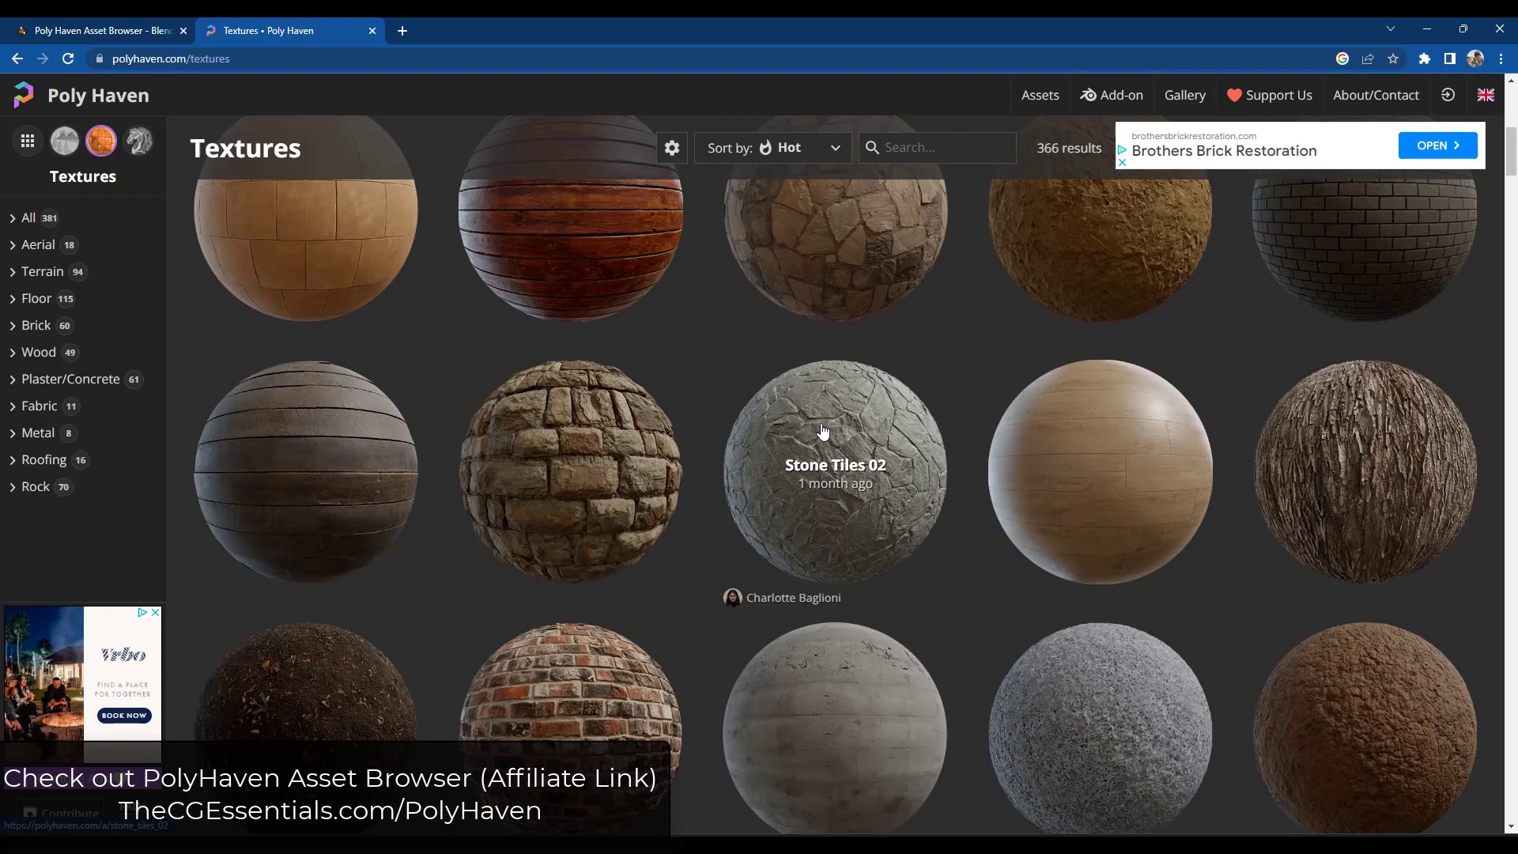
scroll(869, 465, down, 3)
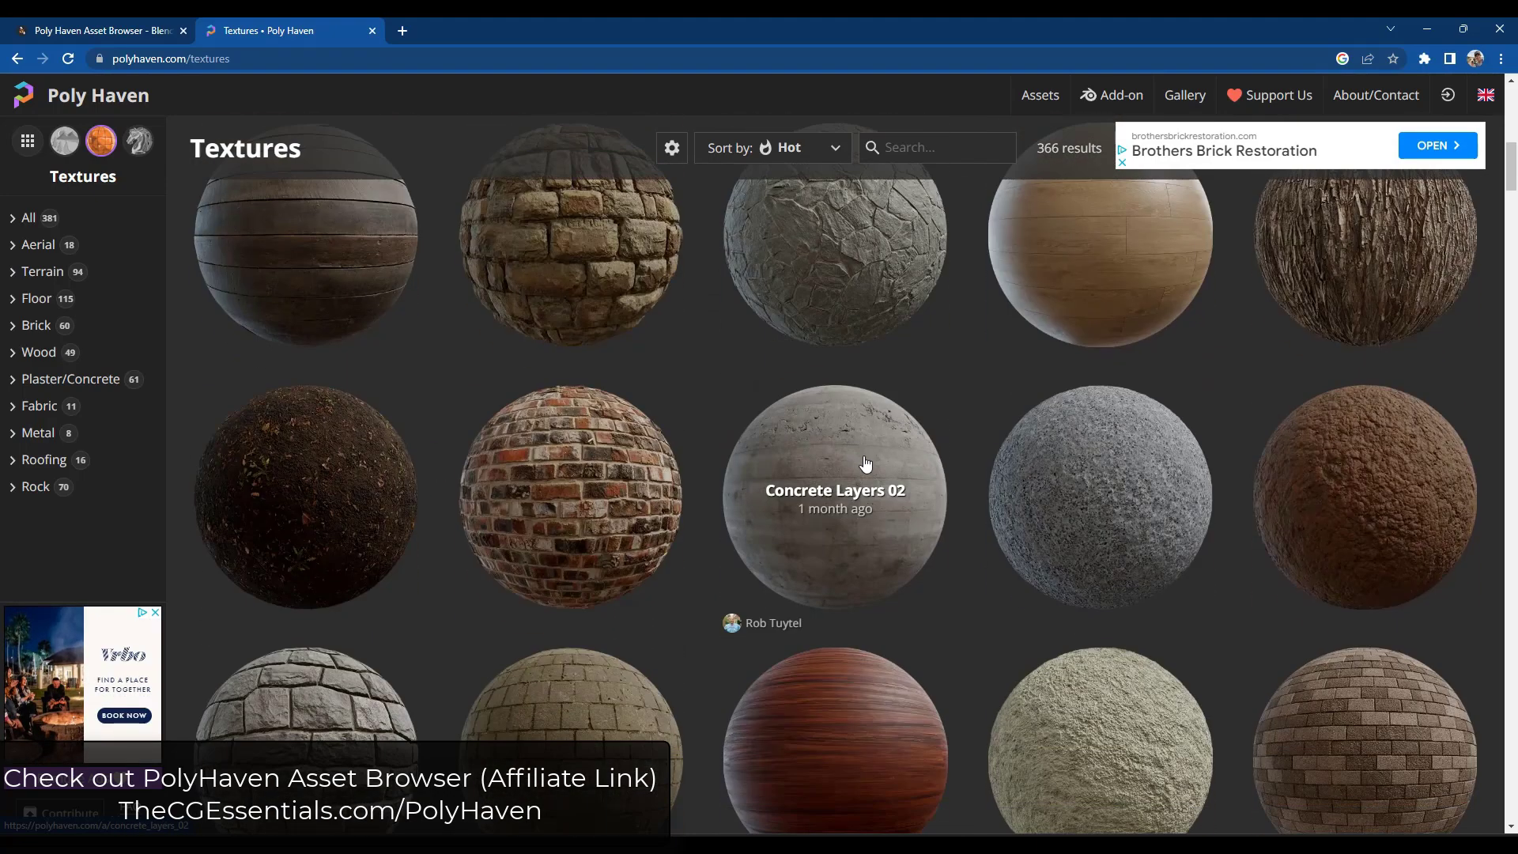
scroll(863, 405, up, 2)
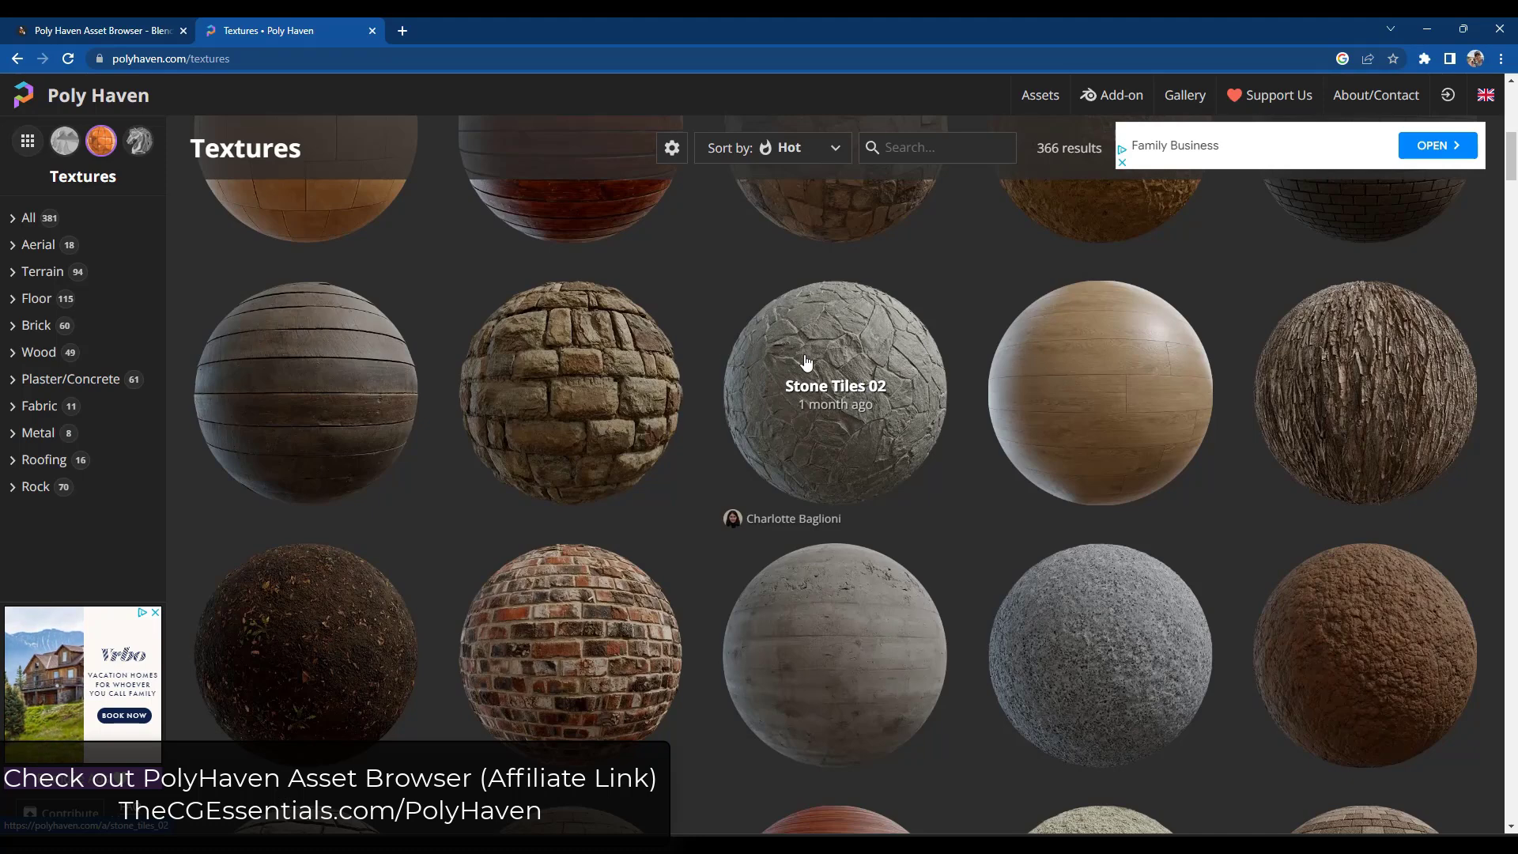
Open the Poly Haven Asset Browser product page on Blender Market and examine its title and overview.
click(97, 27)
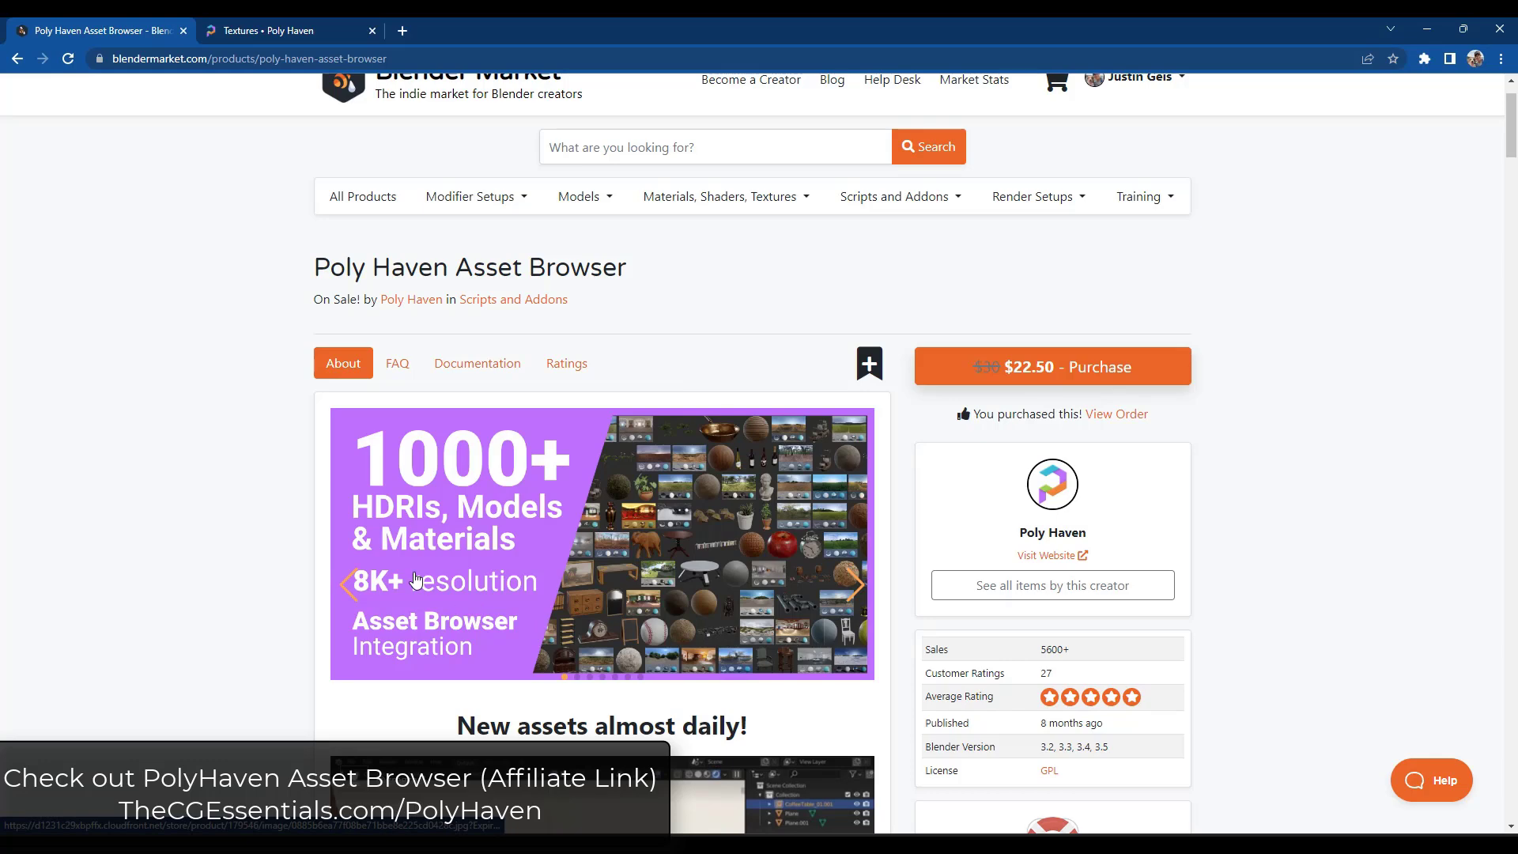
scroll(308, 525, down, 2)
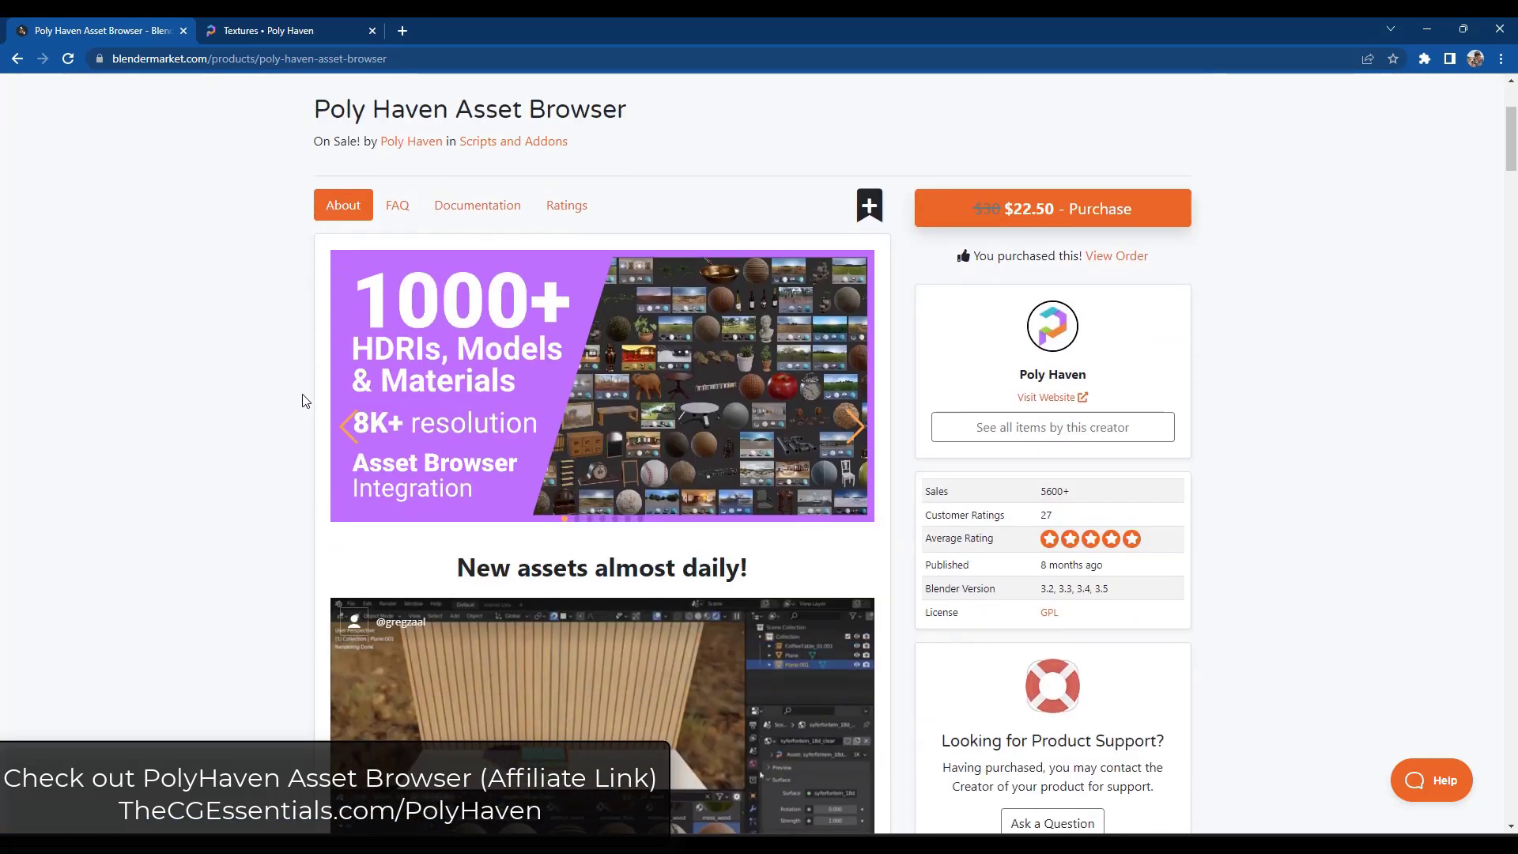
scroll(305, 395, up, 1)
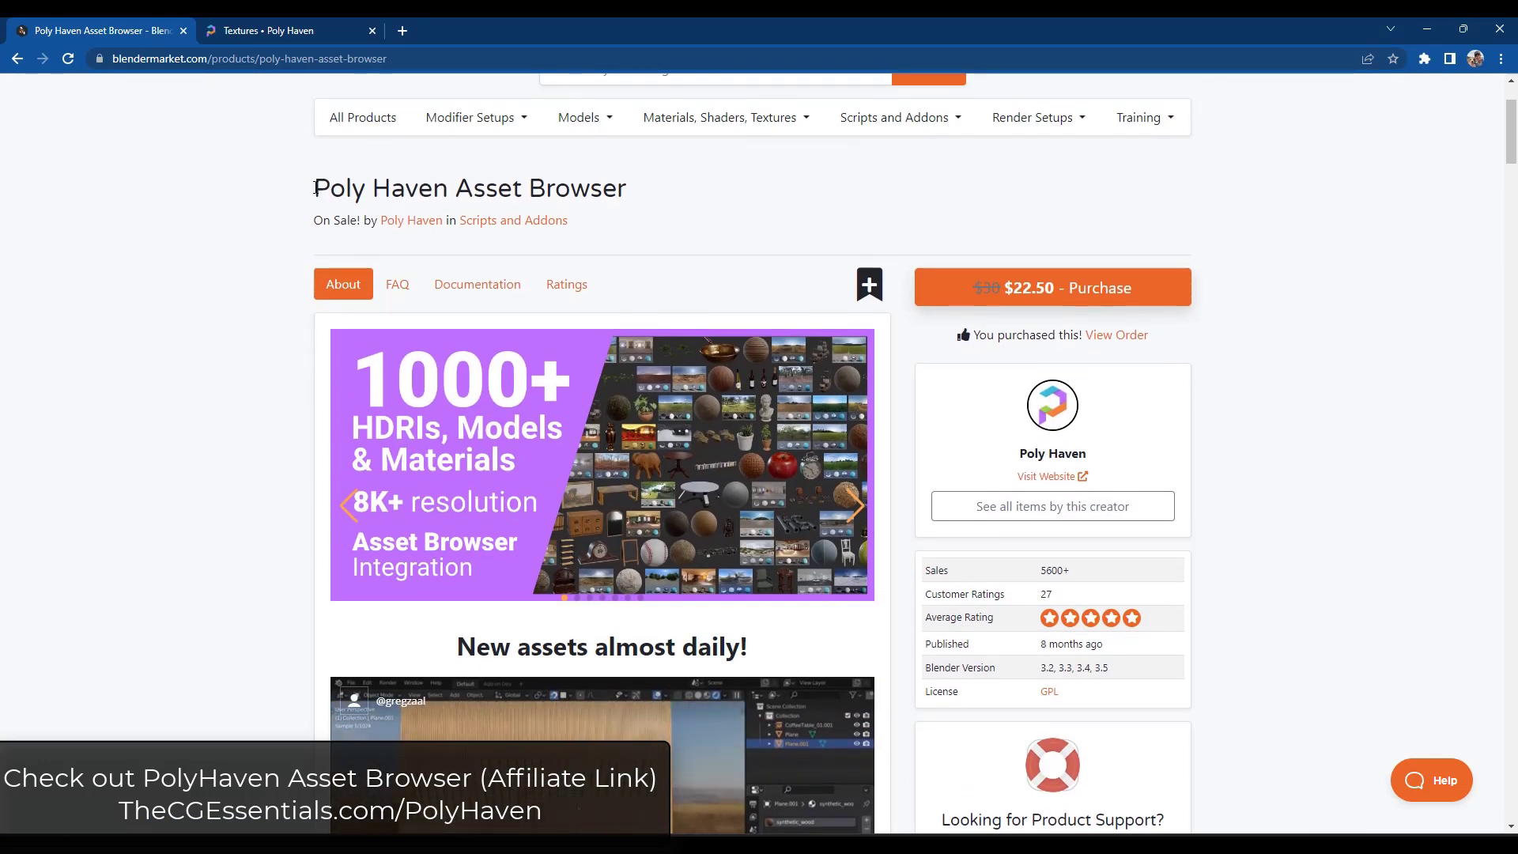
drag(315, 187, 654, 186)
click(654, 186)
scroll(261, 309, down, 3)
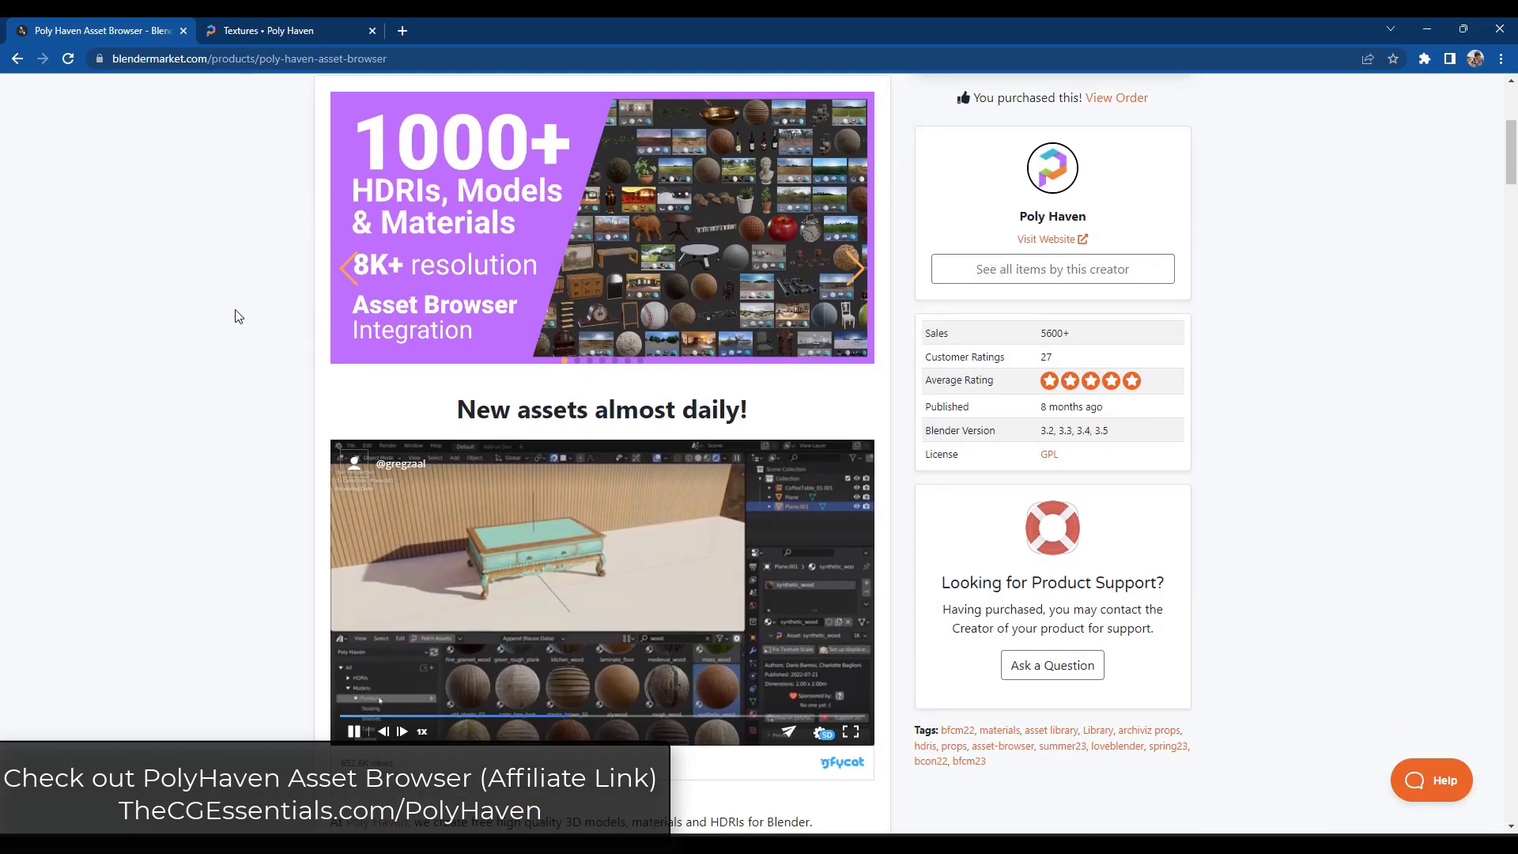
Read the product description's sections on frequent updates, unclipped HDRIs, full PBR texture sets and hand-crafted models.
scroll(255, 340, down, 7)
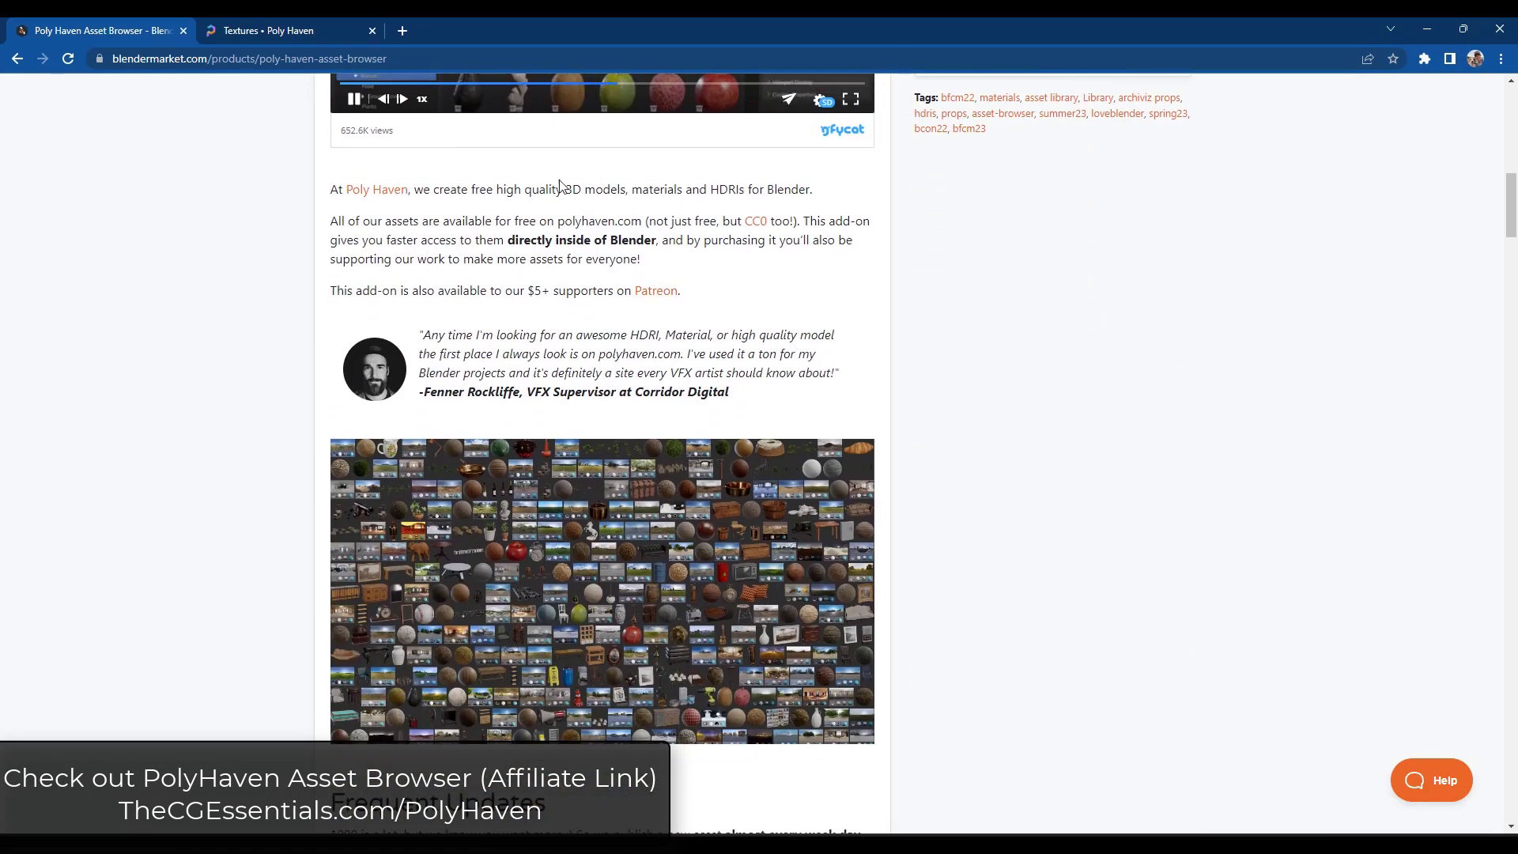
scroll(586, 313, down, 4)
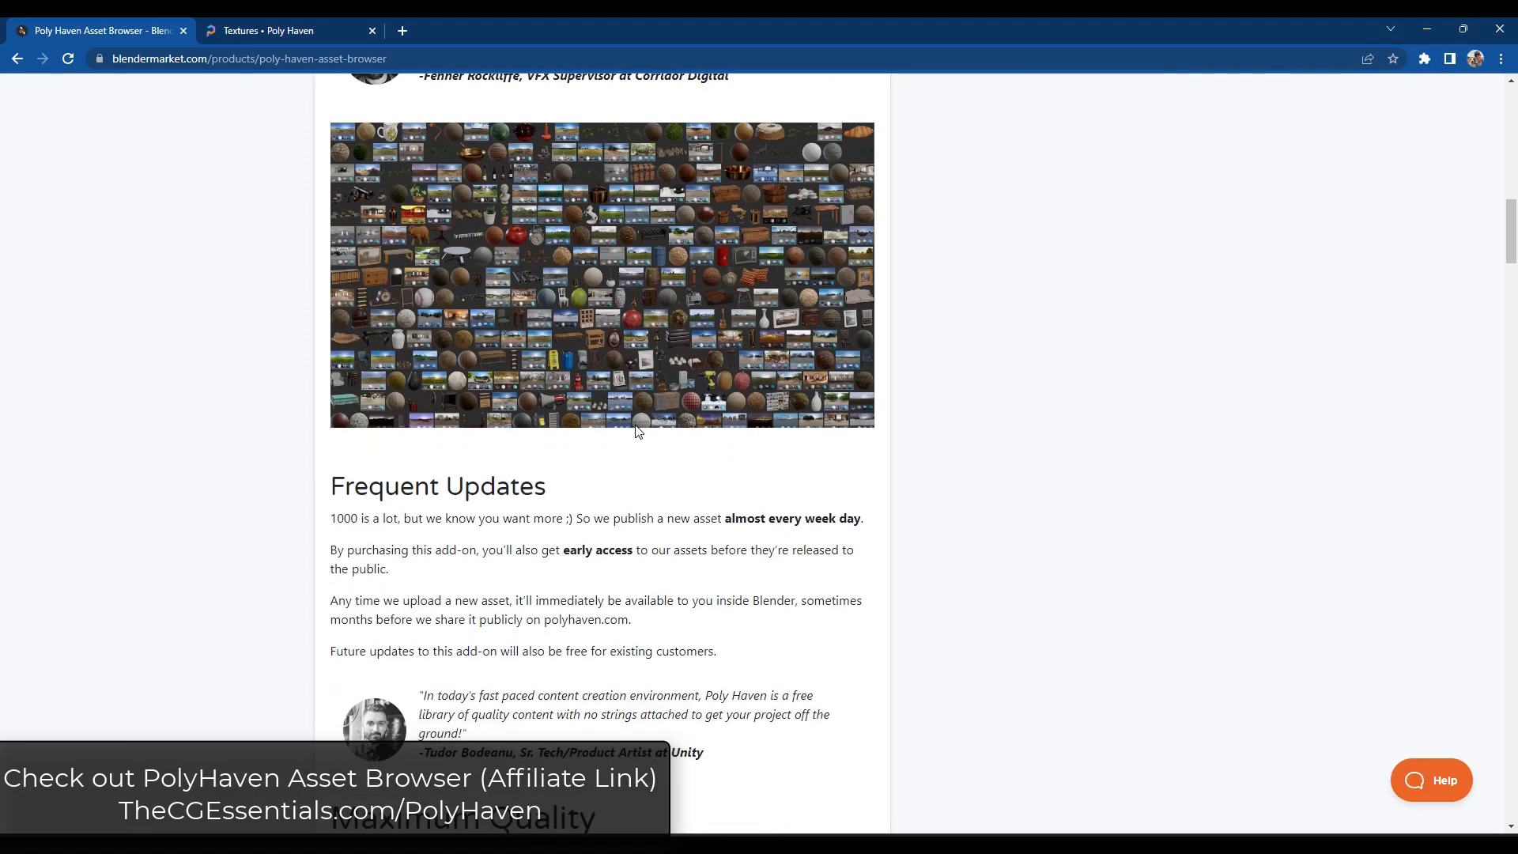
scroll(684, 457, down, 5)
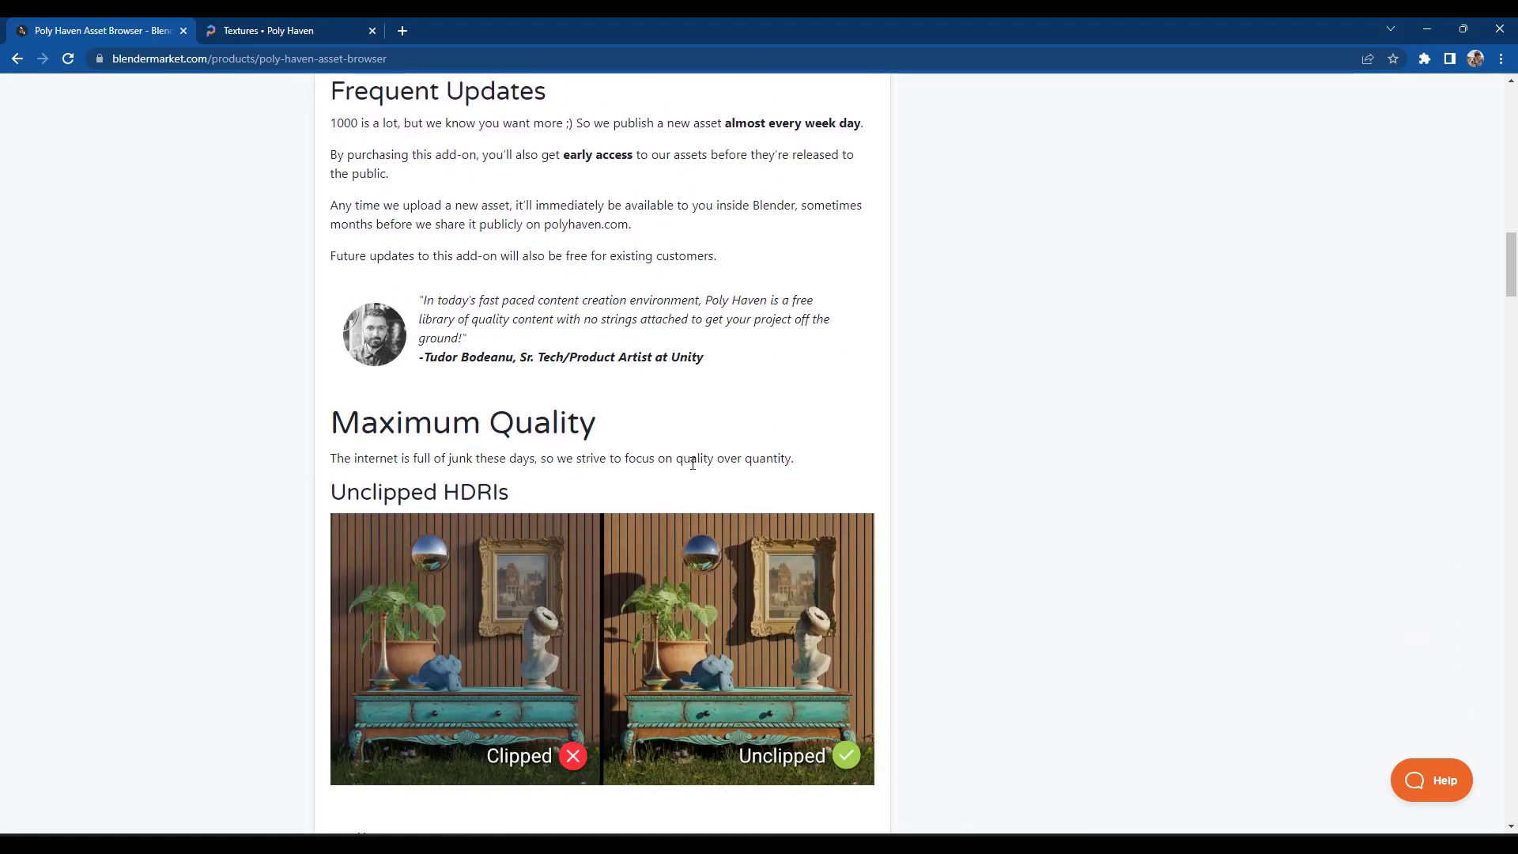
scroll(692, 461, up, 9)
scroll(692, 449, down, 12)
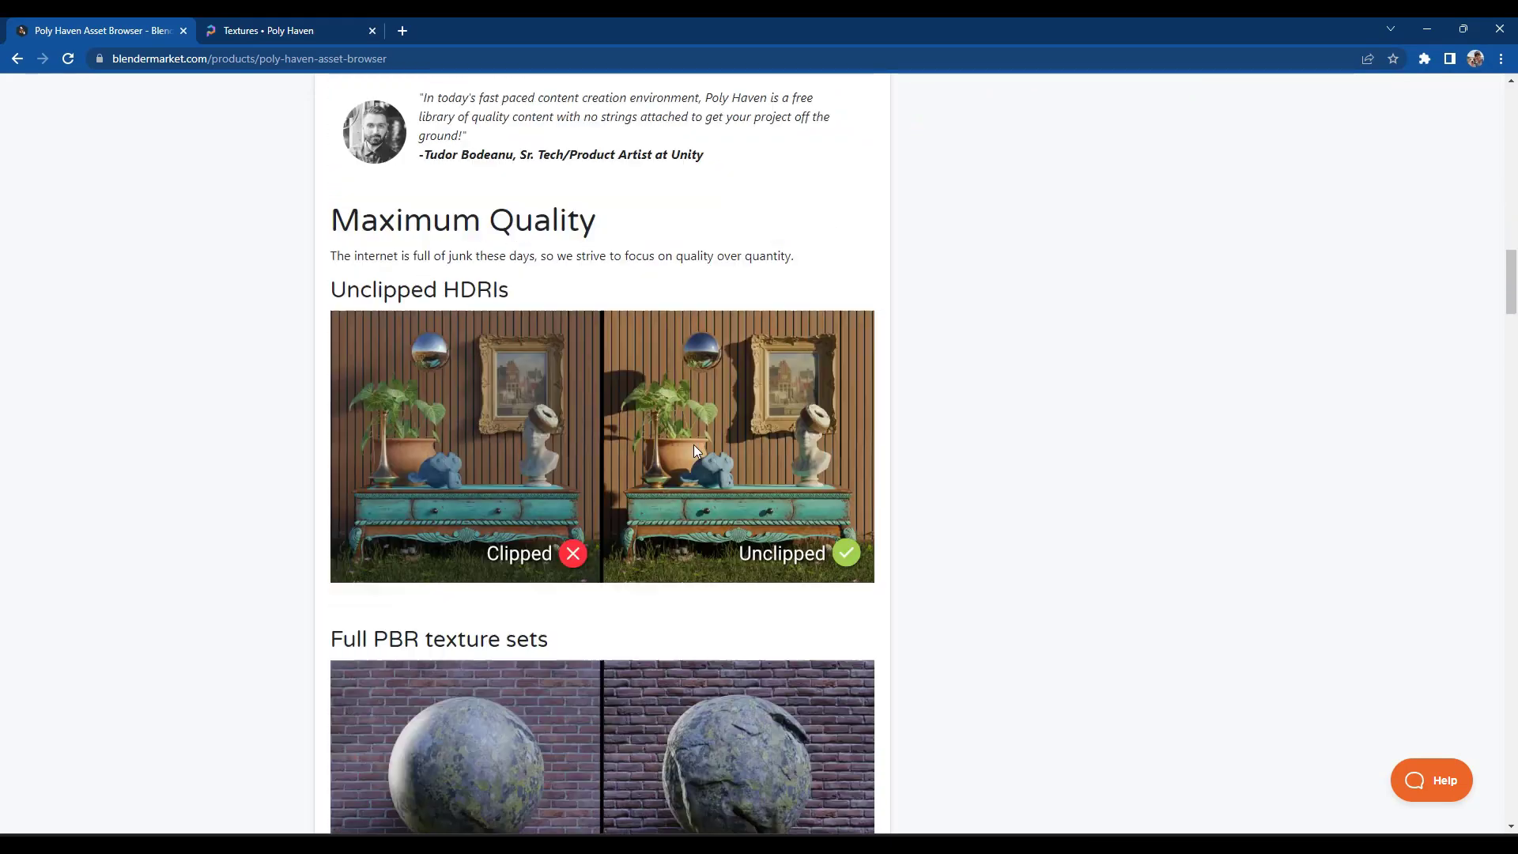
scroll(490, 248, down, 6)
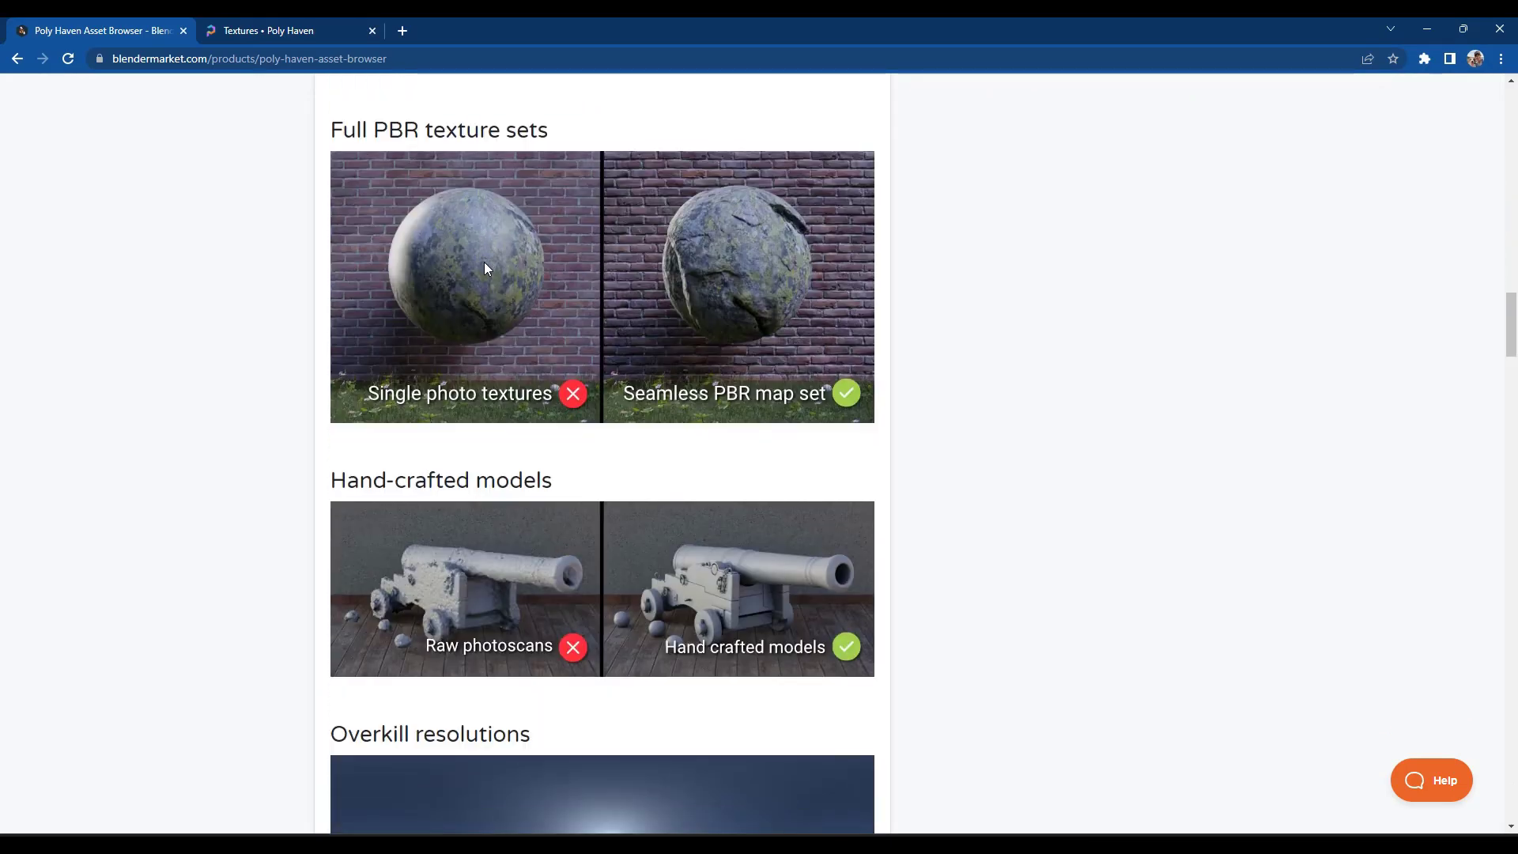
scroll(490, 238, down, 5)
scroll(514, 288, up, 1)
scroll(577, 332, up, 5)
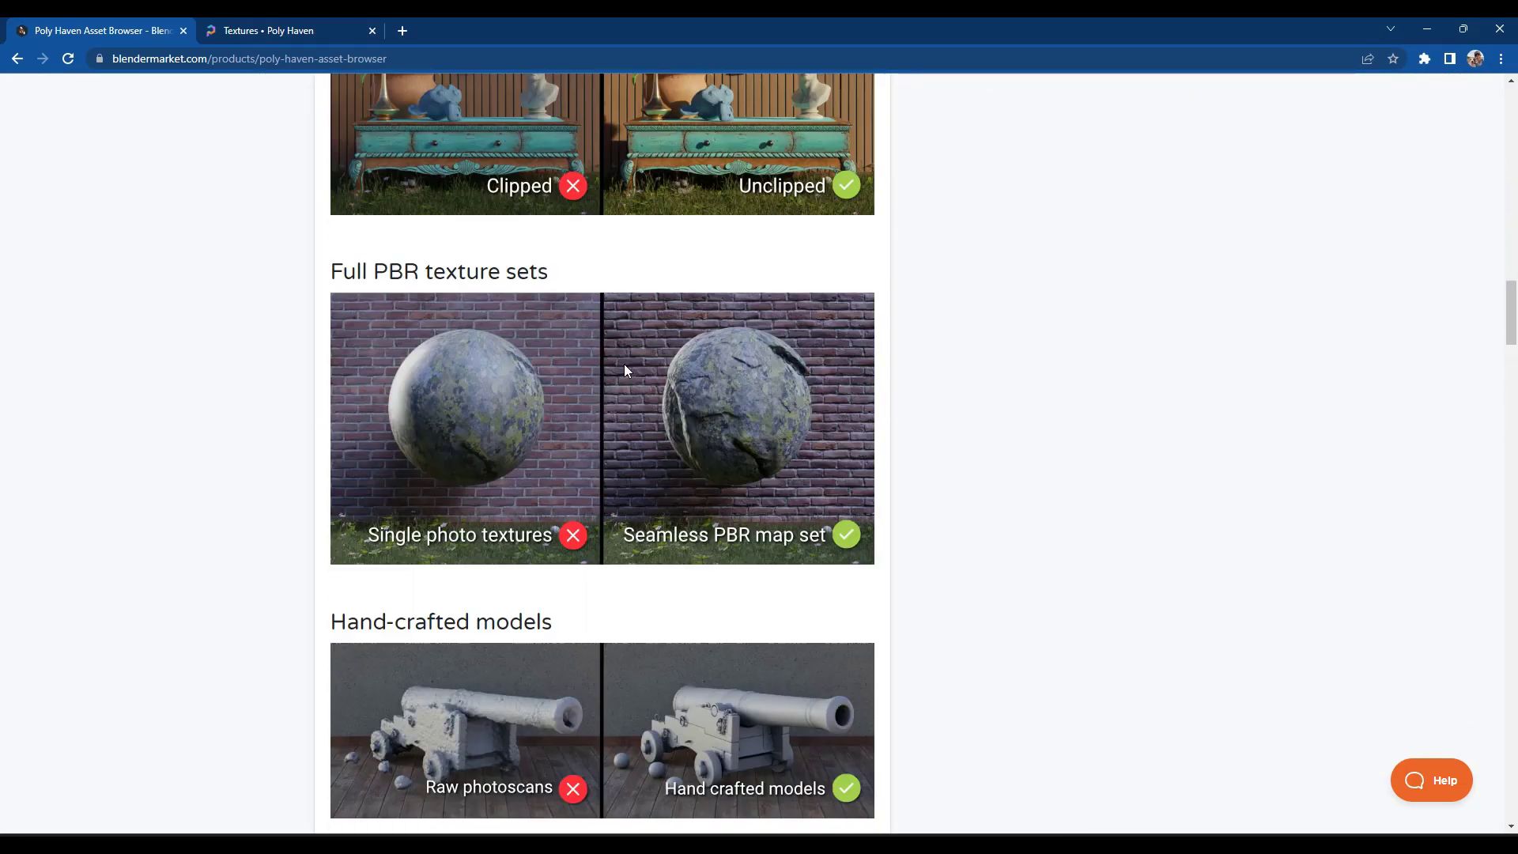
scroll(625, 370, up, 10)
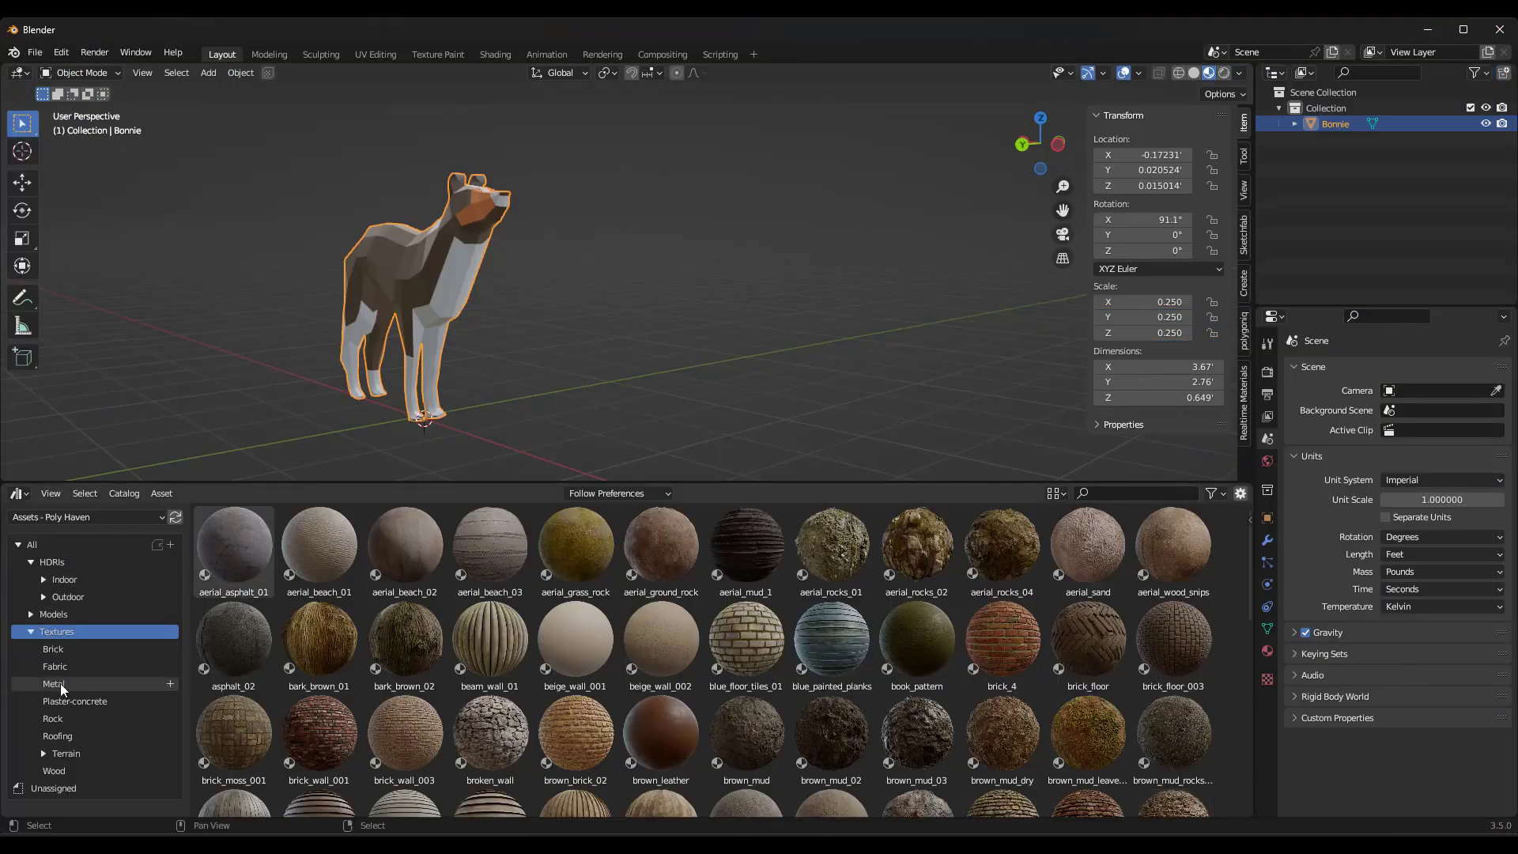
Switch to Blender and place the coffee_table_round_01 model from the Poly Haven Models assets beside the dog.
click(53, 614)
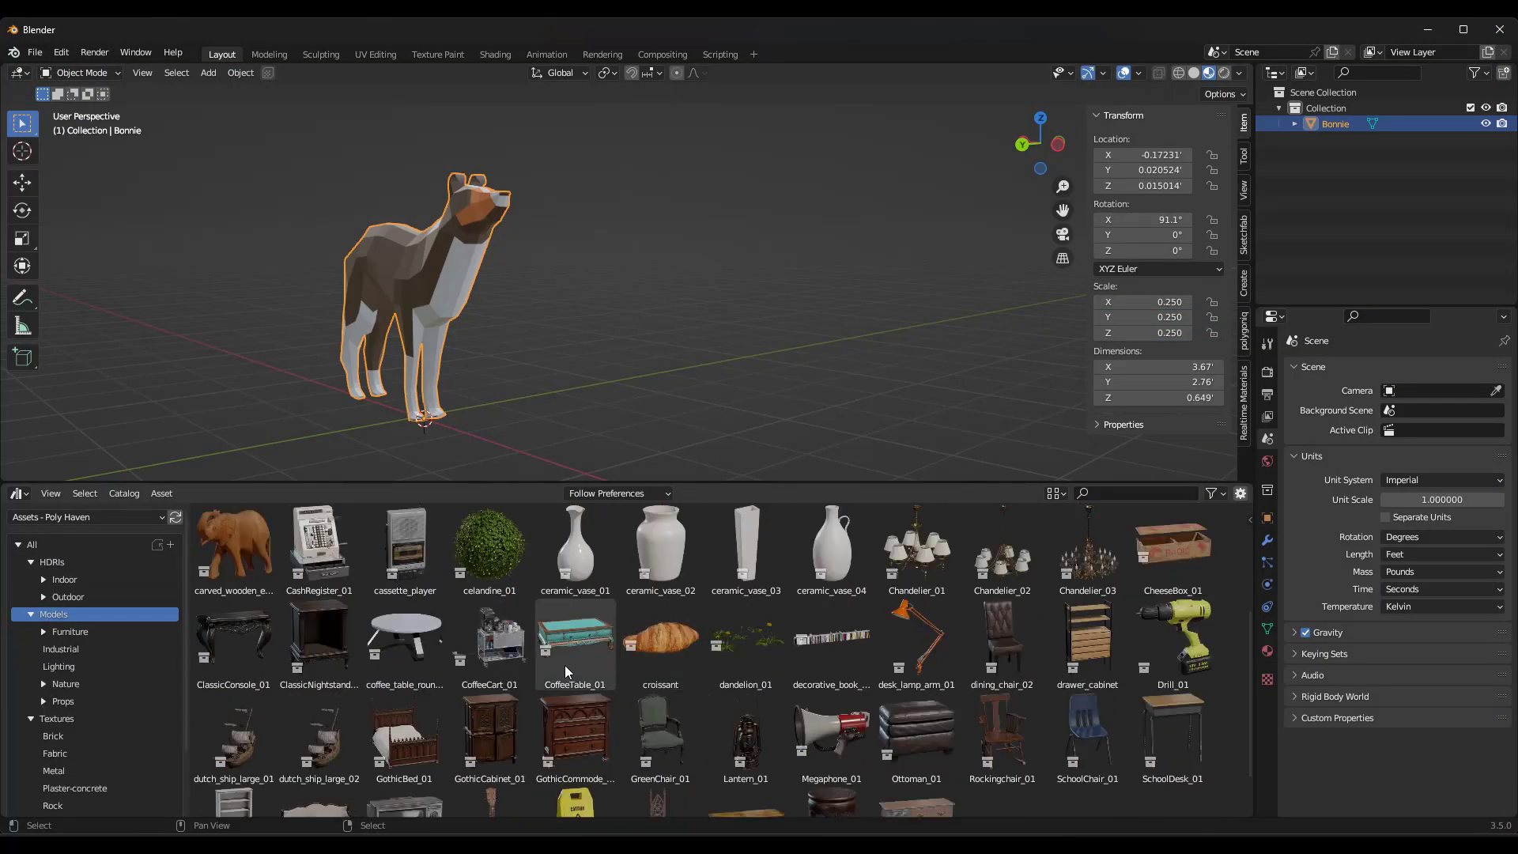
drag(404, 640, 678, 330)
scroll(664, 332, down, 4)
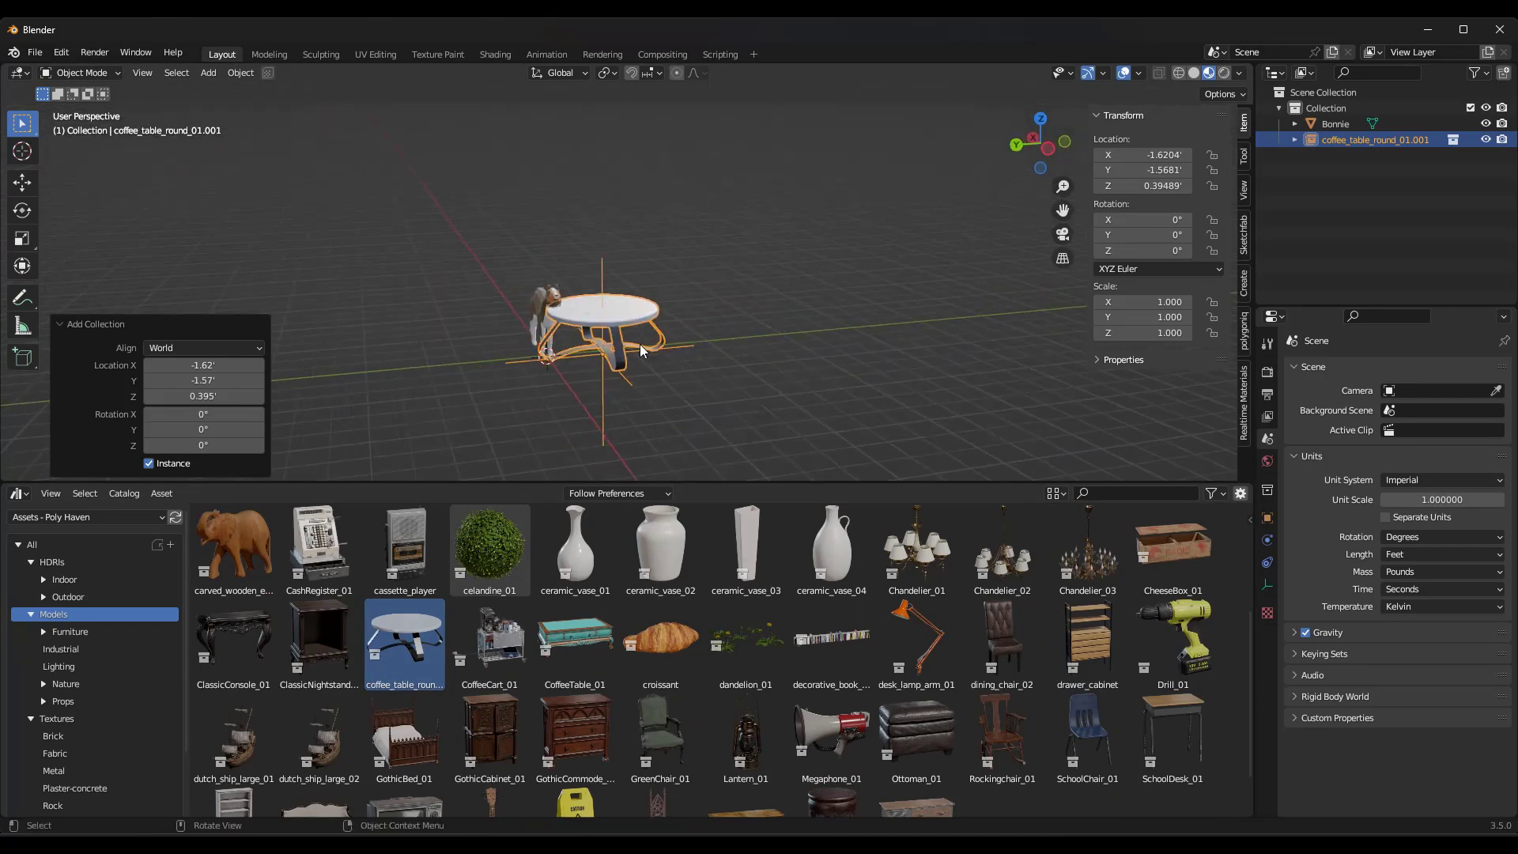
Add a plane under the dog and table, scale it by 9.006, and apply its rotation and scale.
scroll(640, 346, up, 3)
key(shift+a)
mouse_move(658, 353)
click(729, 351)
key(s)
click(367, 121)
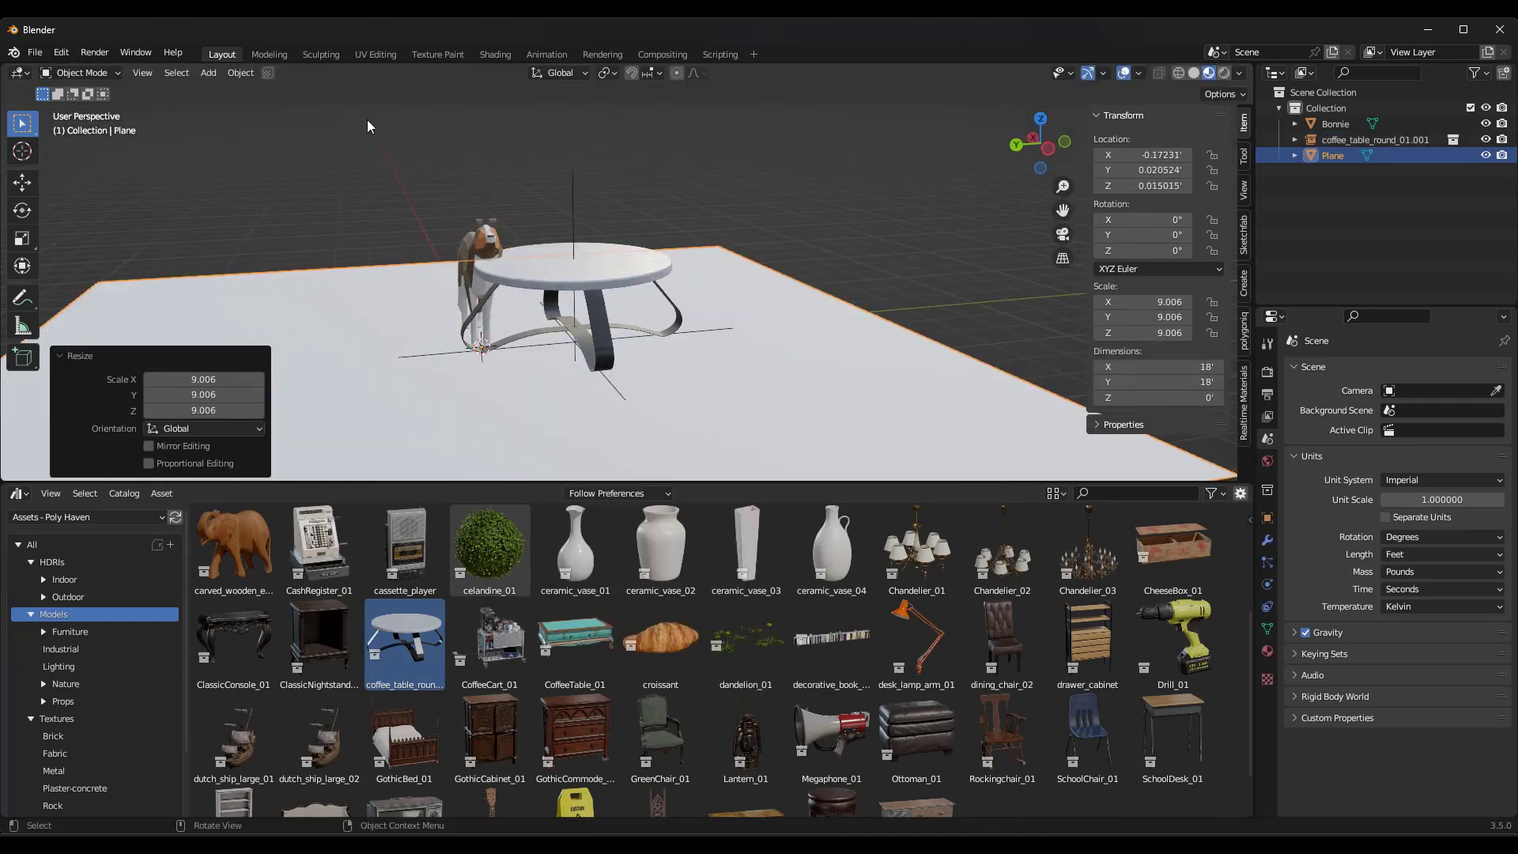
click(240, 73)
mouse_move(254, 159)
click(419, 220)
Apply the brick_floor material from Poly Haven's Brick textures to the ground plane and inspect it up close.
scroll(756, 278, down, 3)
middle_drag(756, 278, 724, 311)
scroll(724, 311, up, 2)
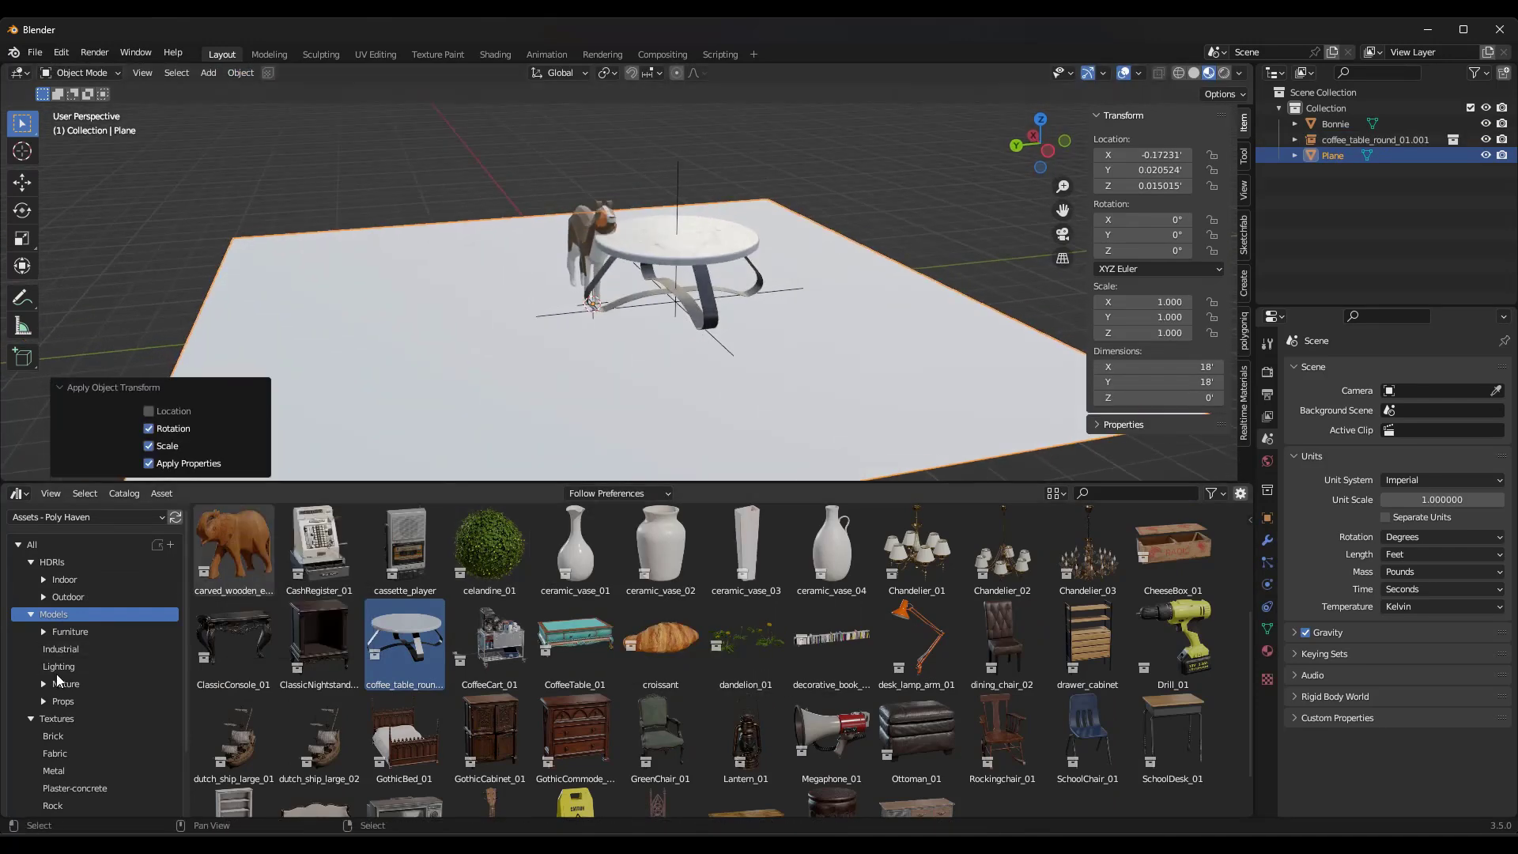
click(53, 736)
drag(405, 545, 568, 360)
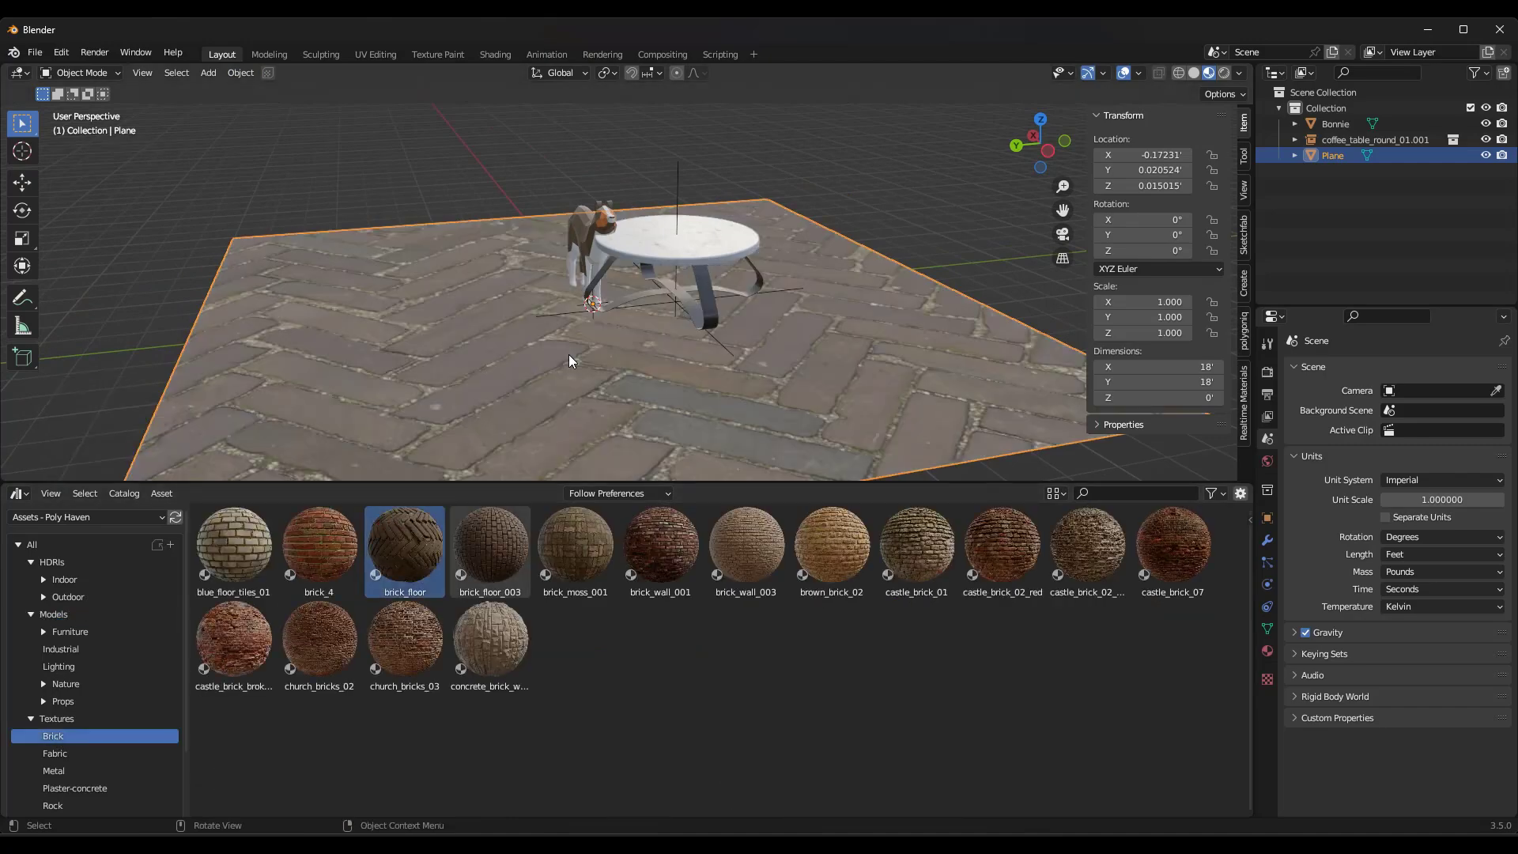
middle_drag(568, 354, 553, 270)
scroll(585, 346, up, 1)
scroll(637, 291, up, 1)
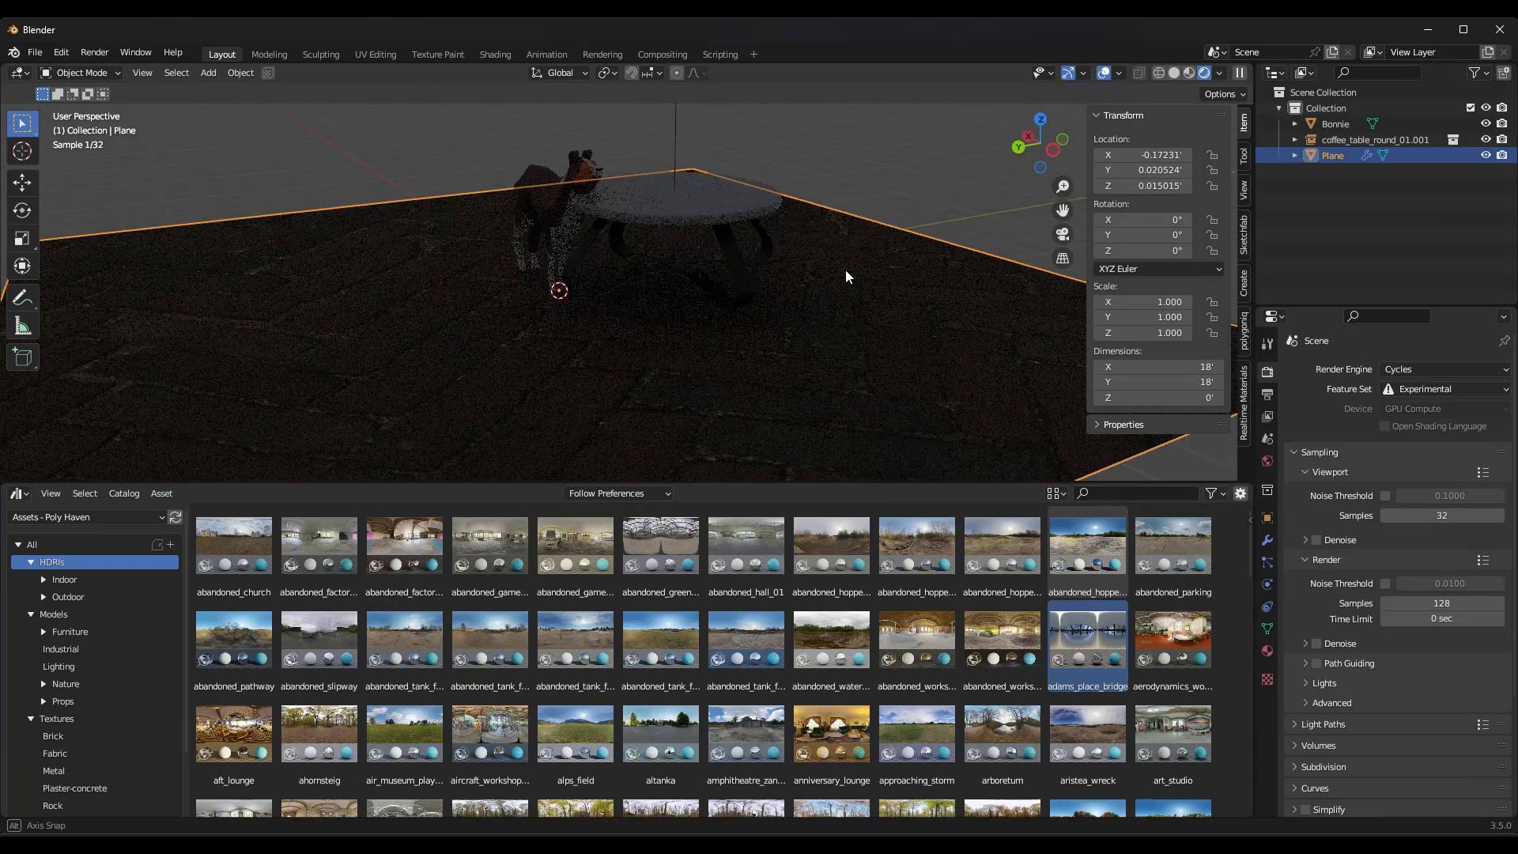
Add a sun light, raise it about 2.47 ft along Z, and aim it to about -14.5°, 54.1°, -7.45° rotation.
key(shift+a)
mouse_move(800, 268)
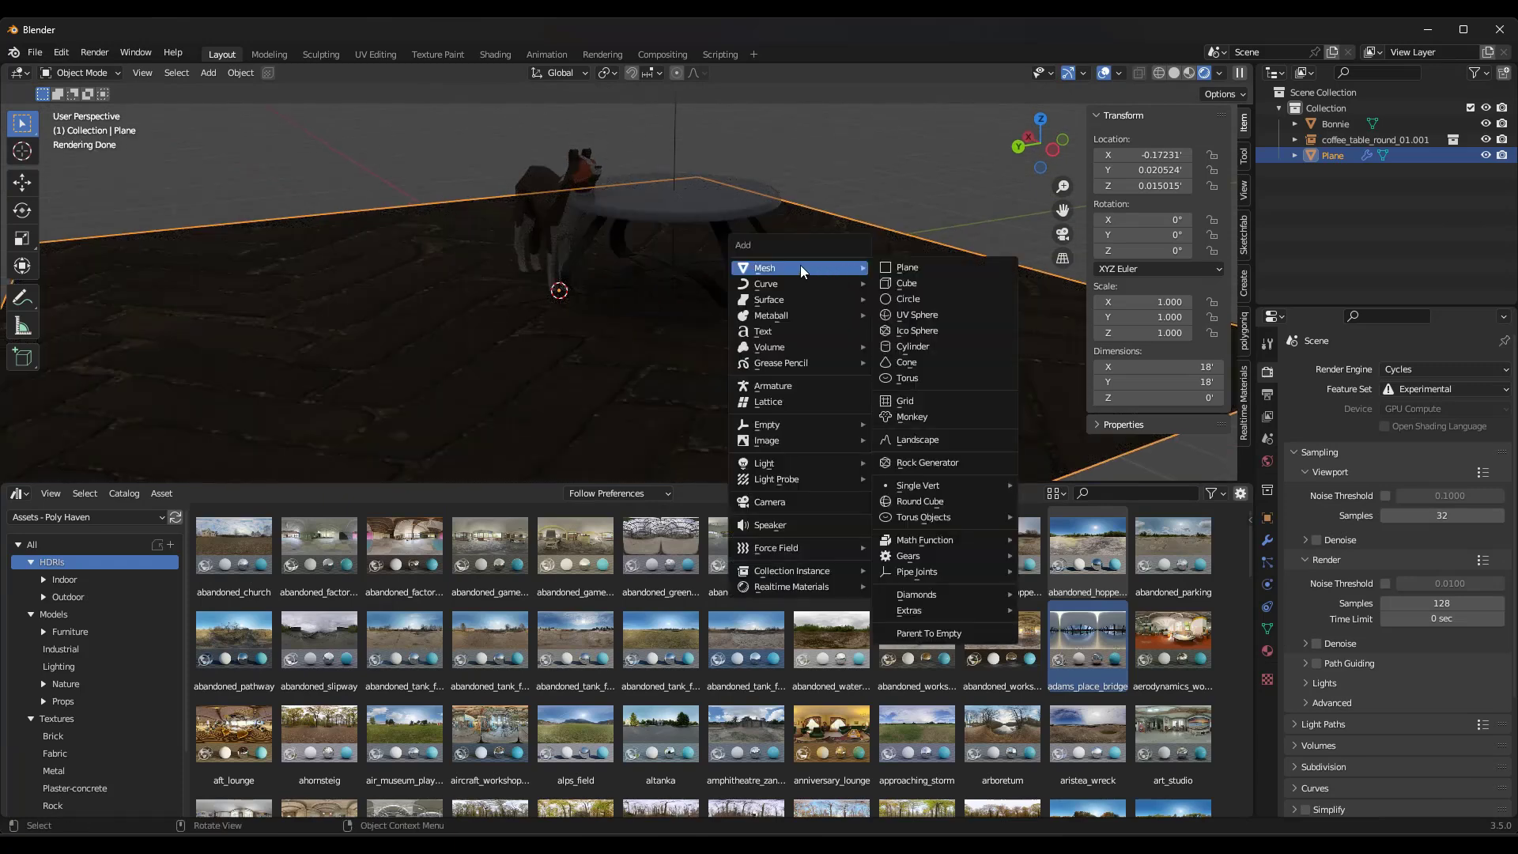
mouse_move(806, 464)
click(906, 482)
key(g)
key(z)
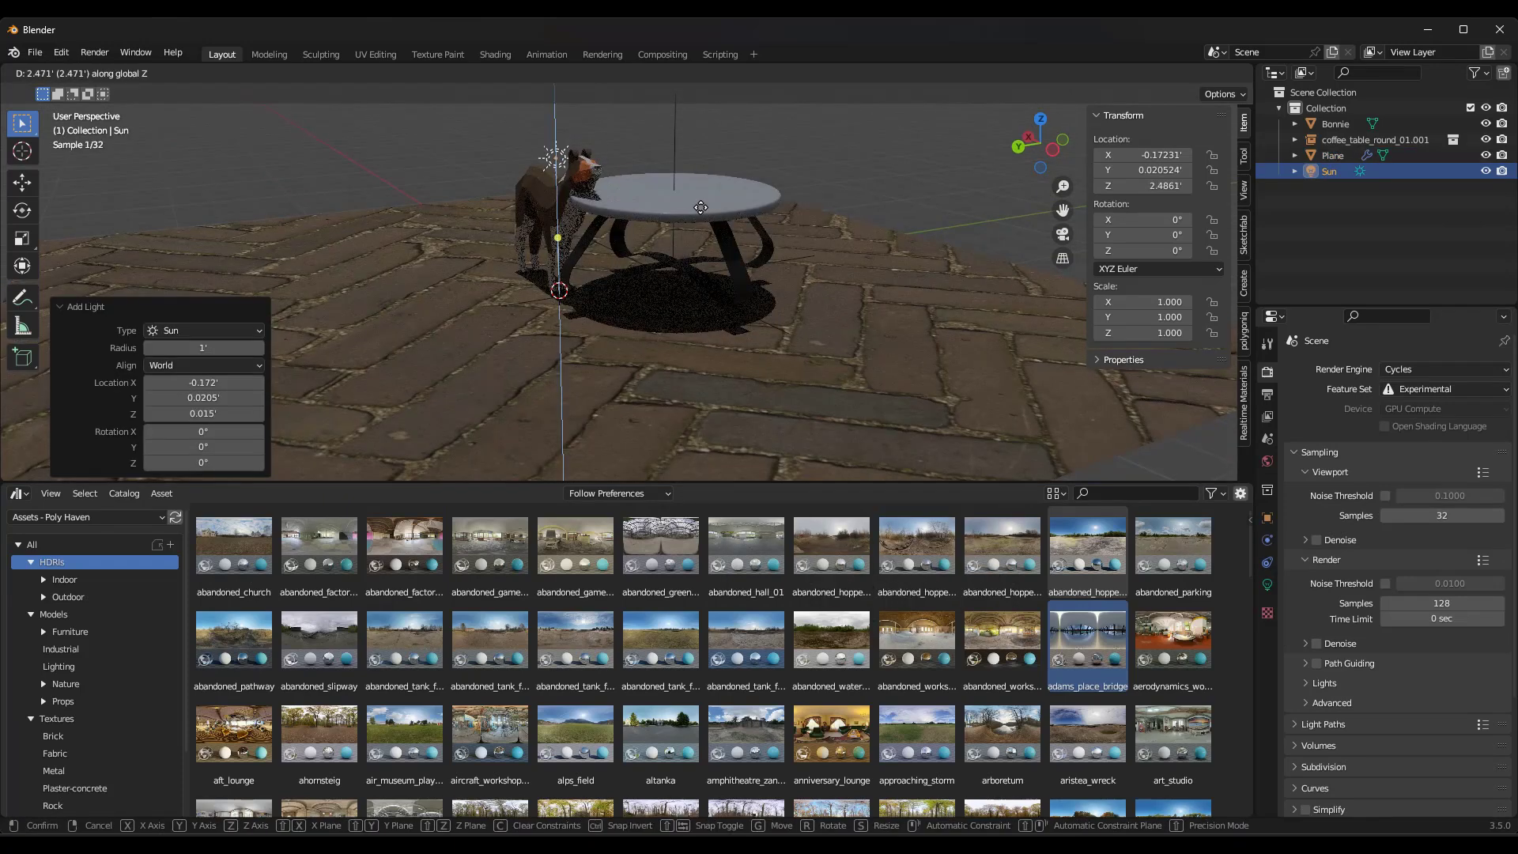
click(701, 208)
drag(557, 237, 696, 348)
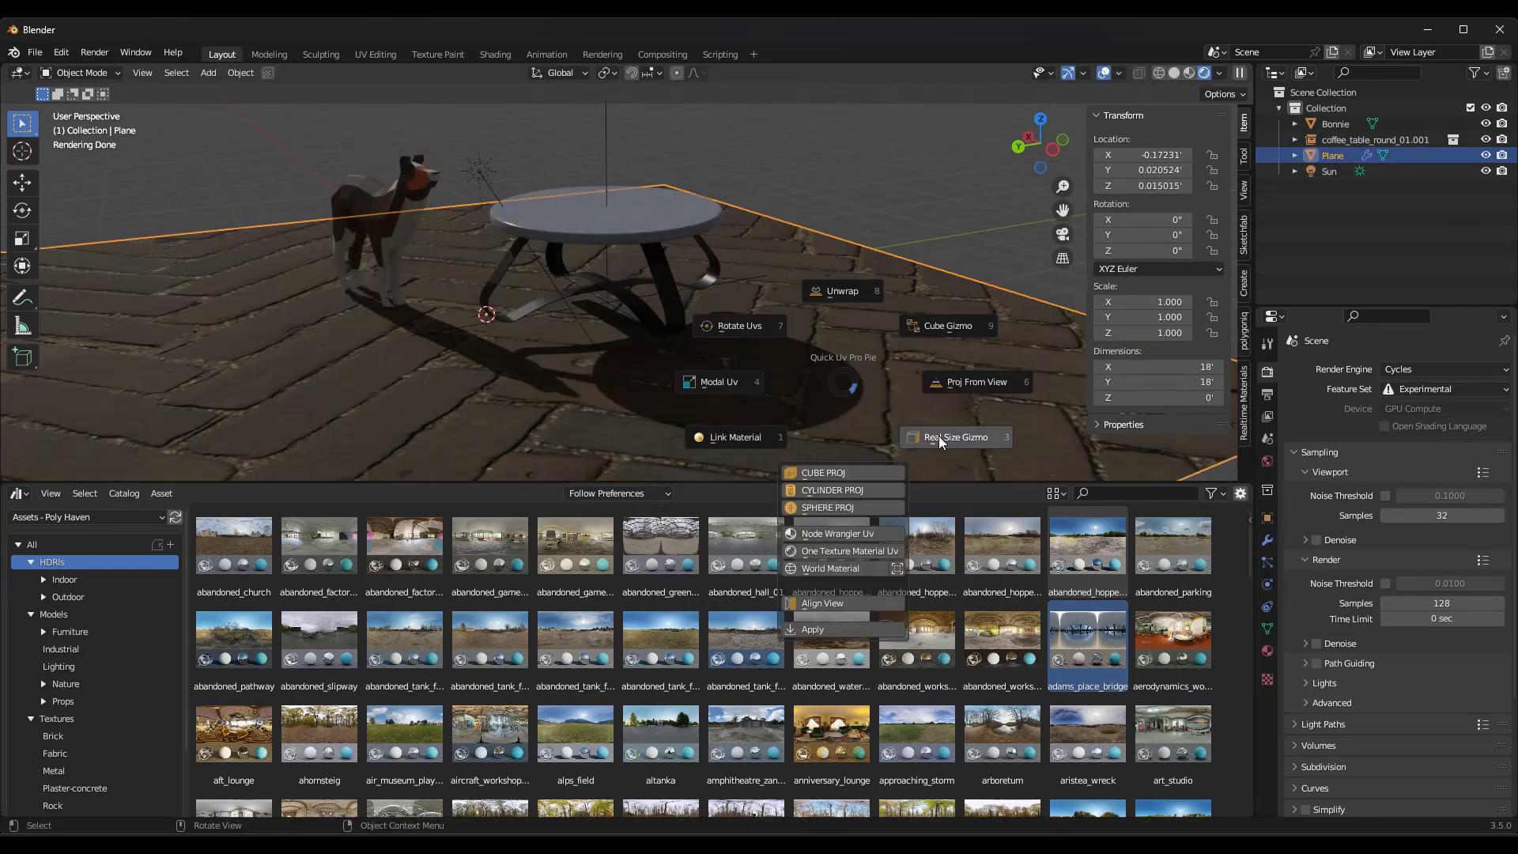
Scale up the ground plane's UVs with Modal UV so the brick pattern tiles smaller, and validate the change.
click(726, 383)
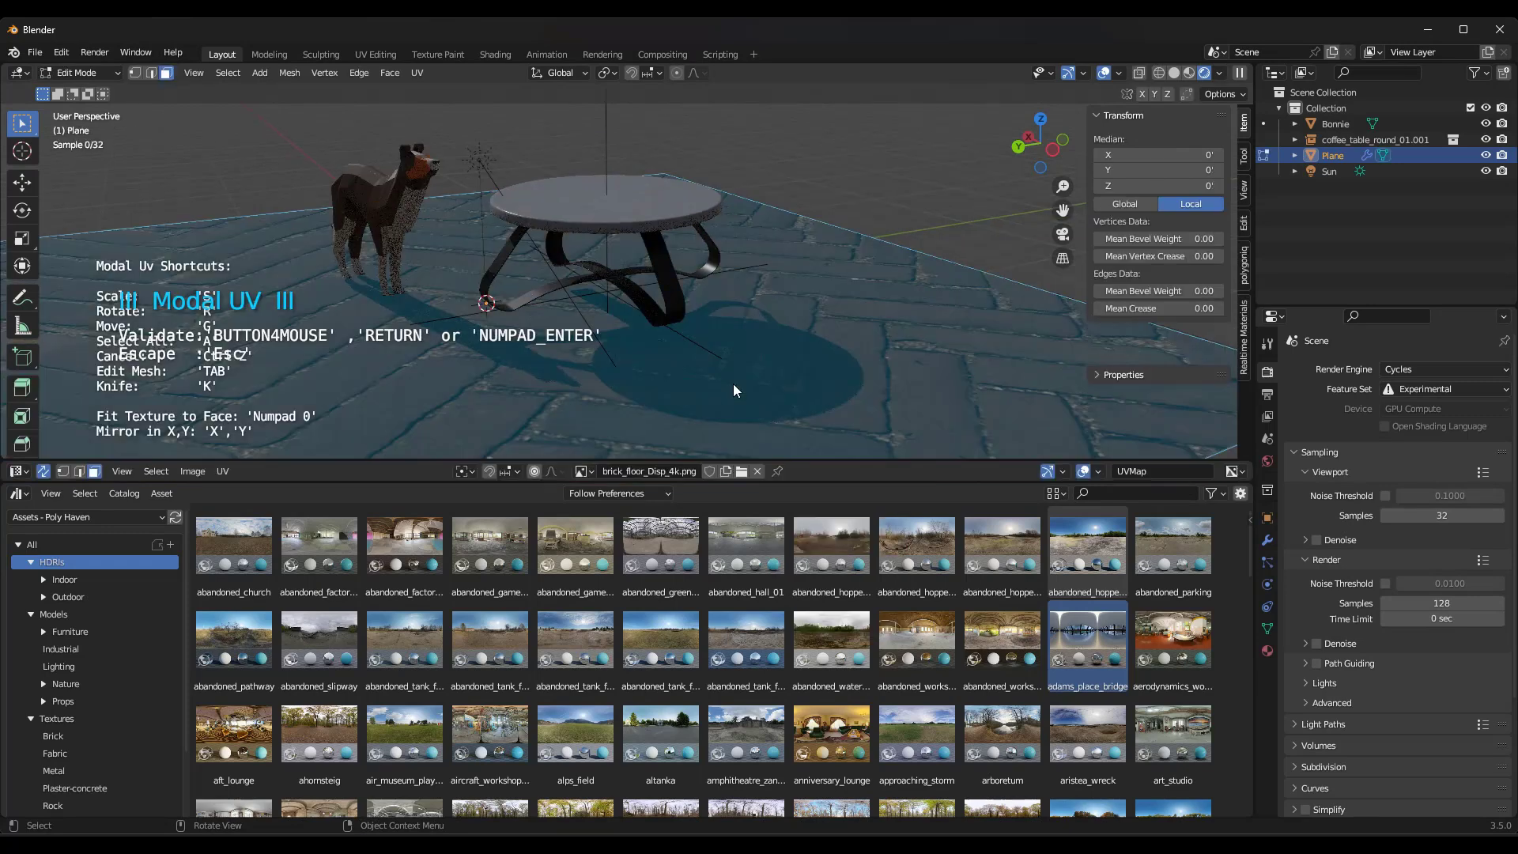
key(s)
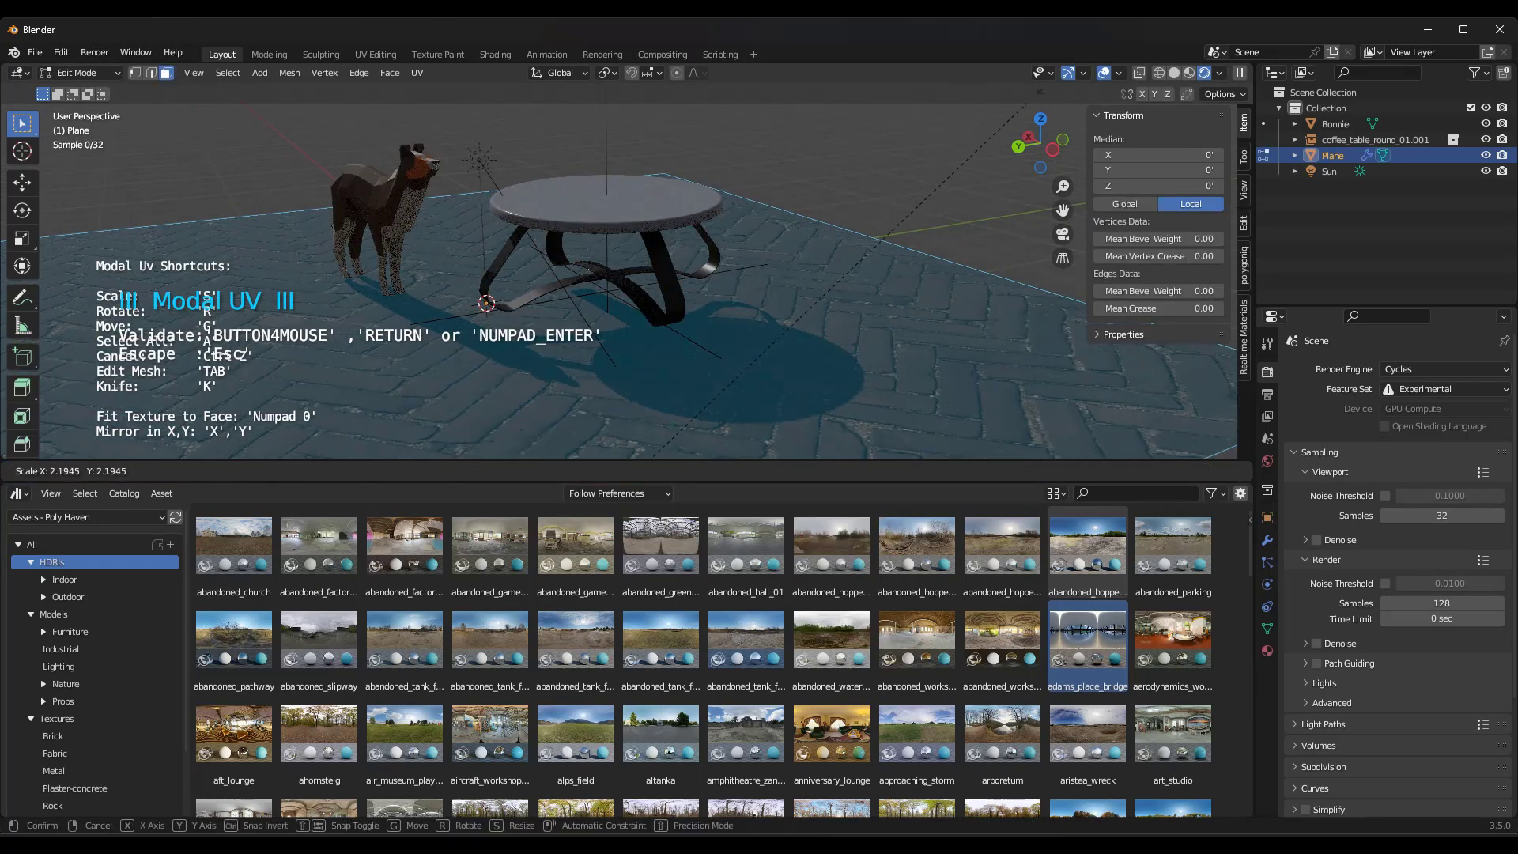
click(740, 330)
key(s)
click(783, 306)
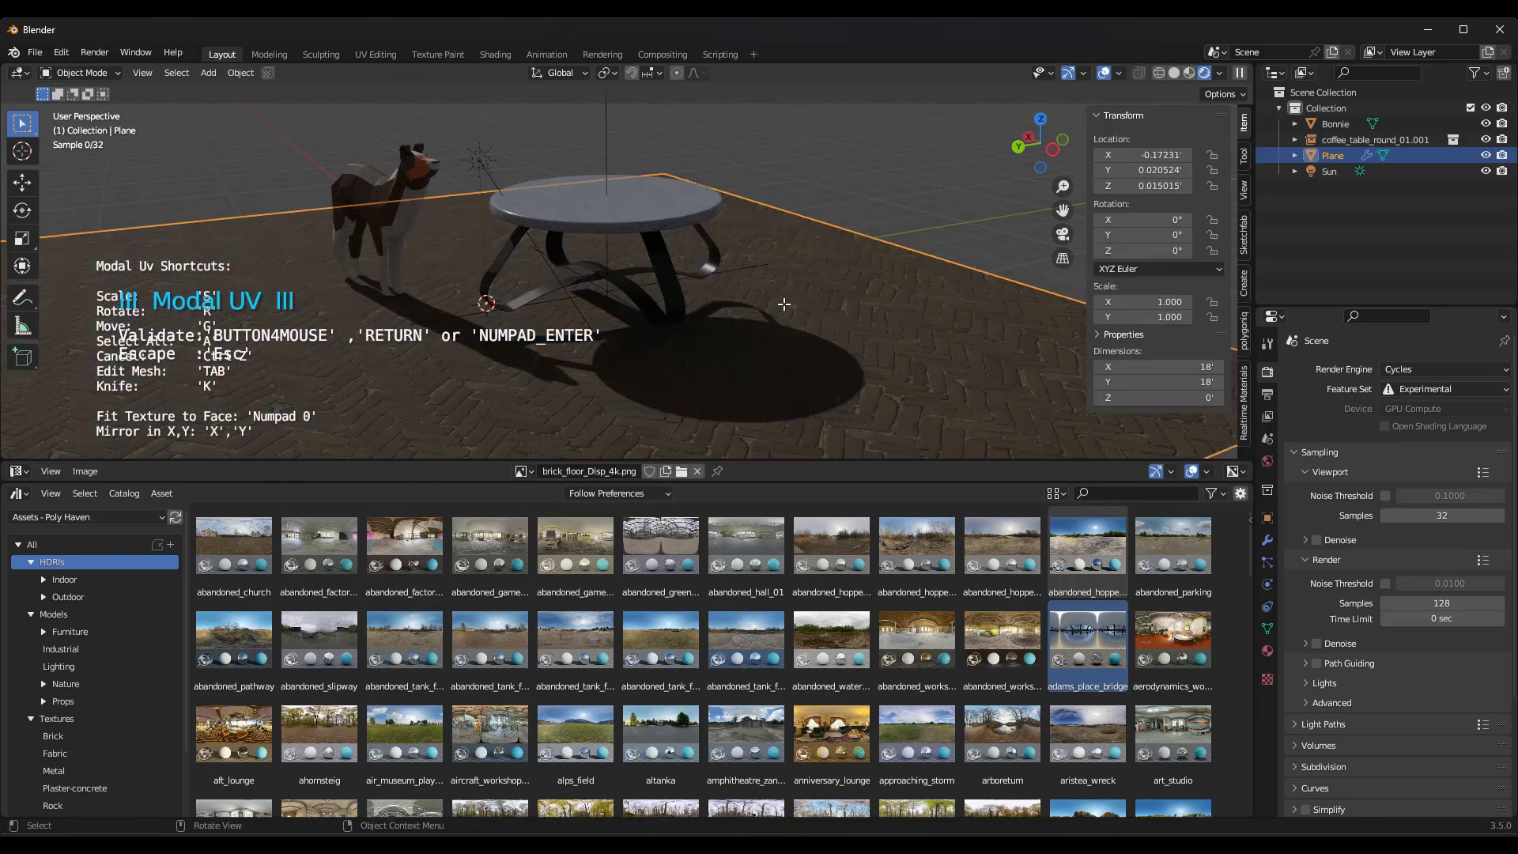
key(Return)
key(Tab)
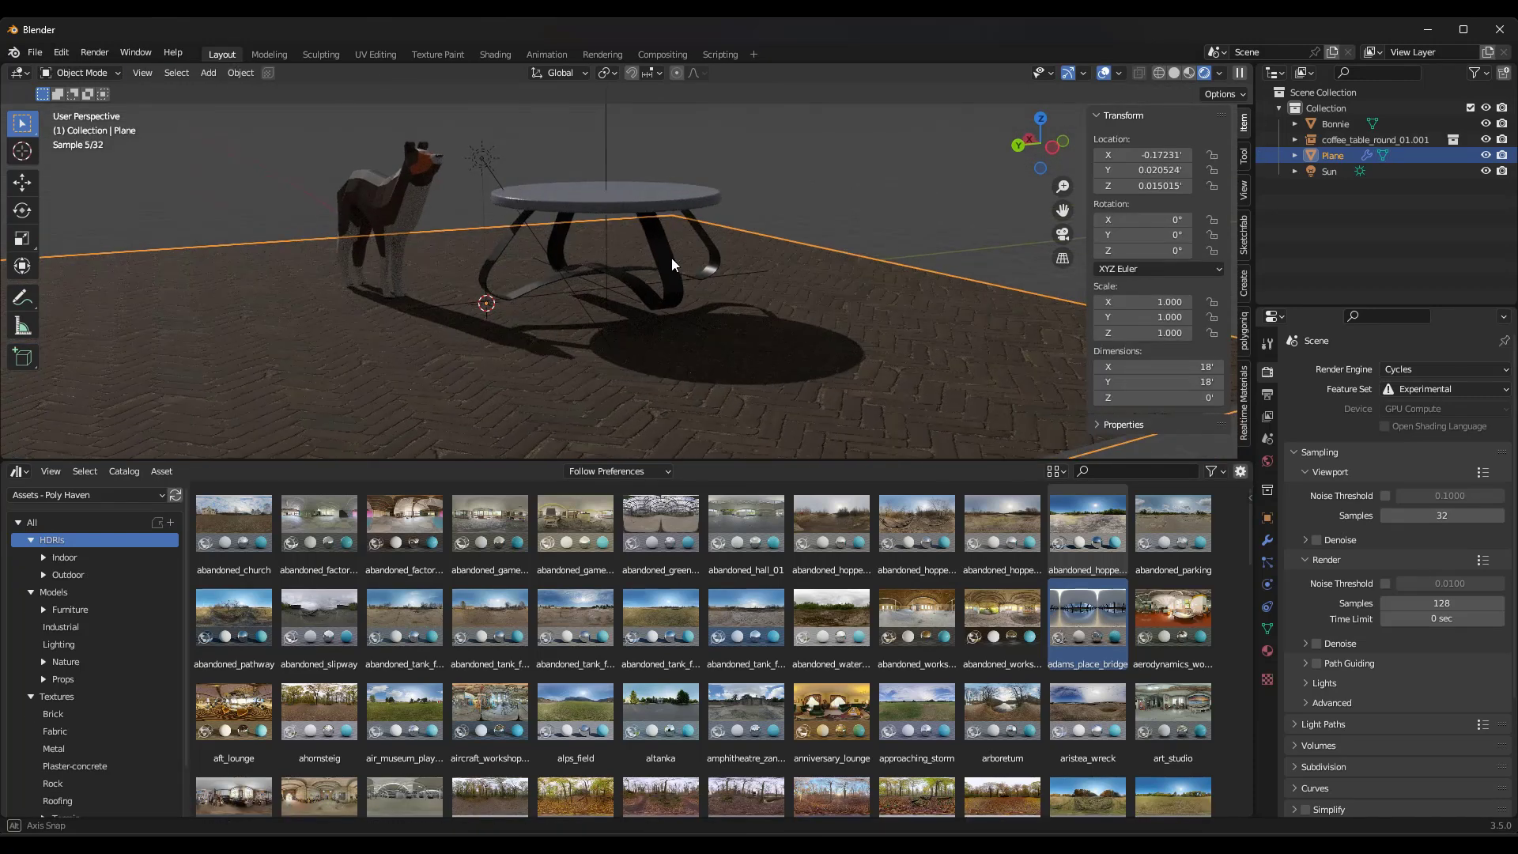
Move the round coffee table down along the Z axis toward the brick ground.
key(g)
key(z)
click(707, 338)
click(666, 277)
key(g)
key(z)
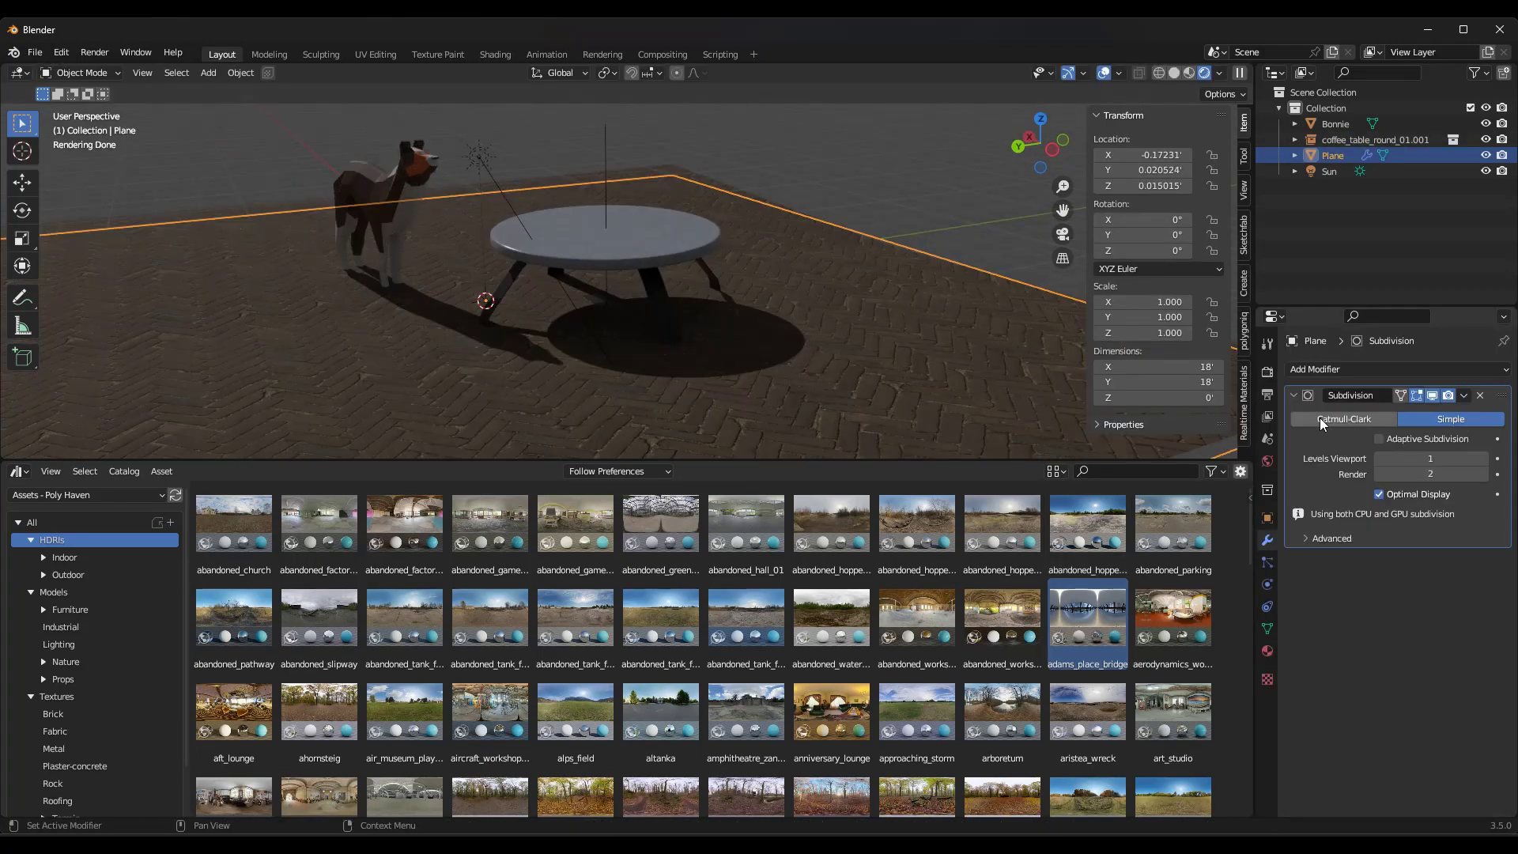
Enable adaptive subdivision on the ground plane and set its material displacement to a midlevel of 4.350 and scale of 0.020.
click(1380, 440)
scroll(650, 301, up, 3)
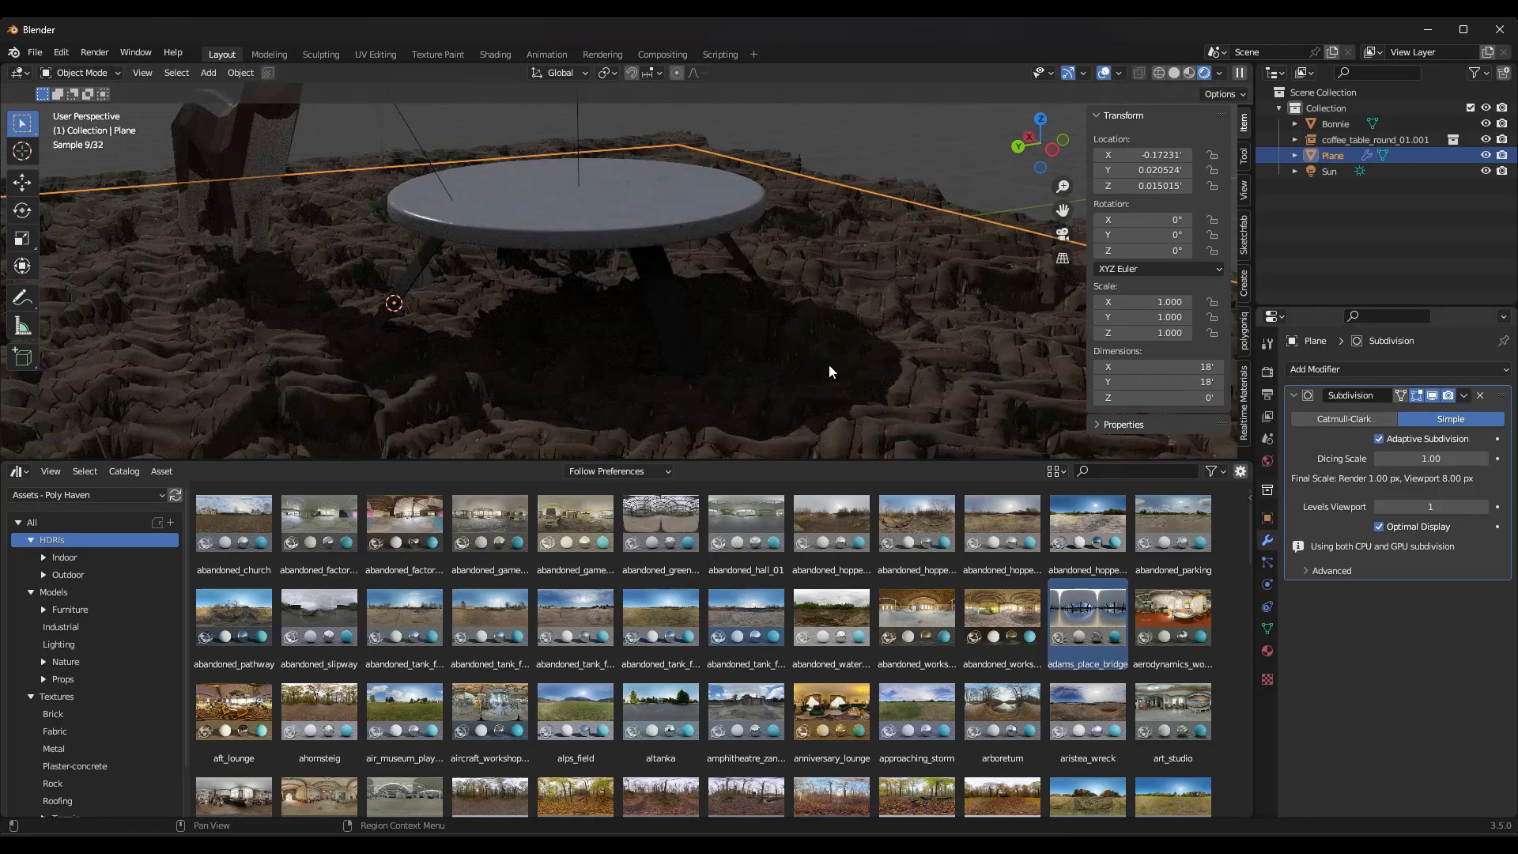
click(1268, 651)
drag(1463, 704, 1503, 705)
scroll(449, 190, down, 3)
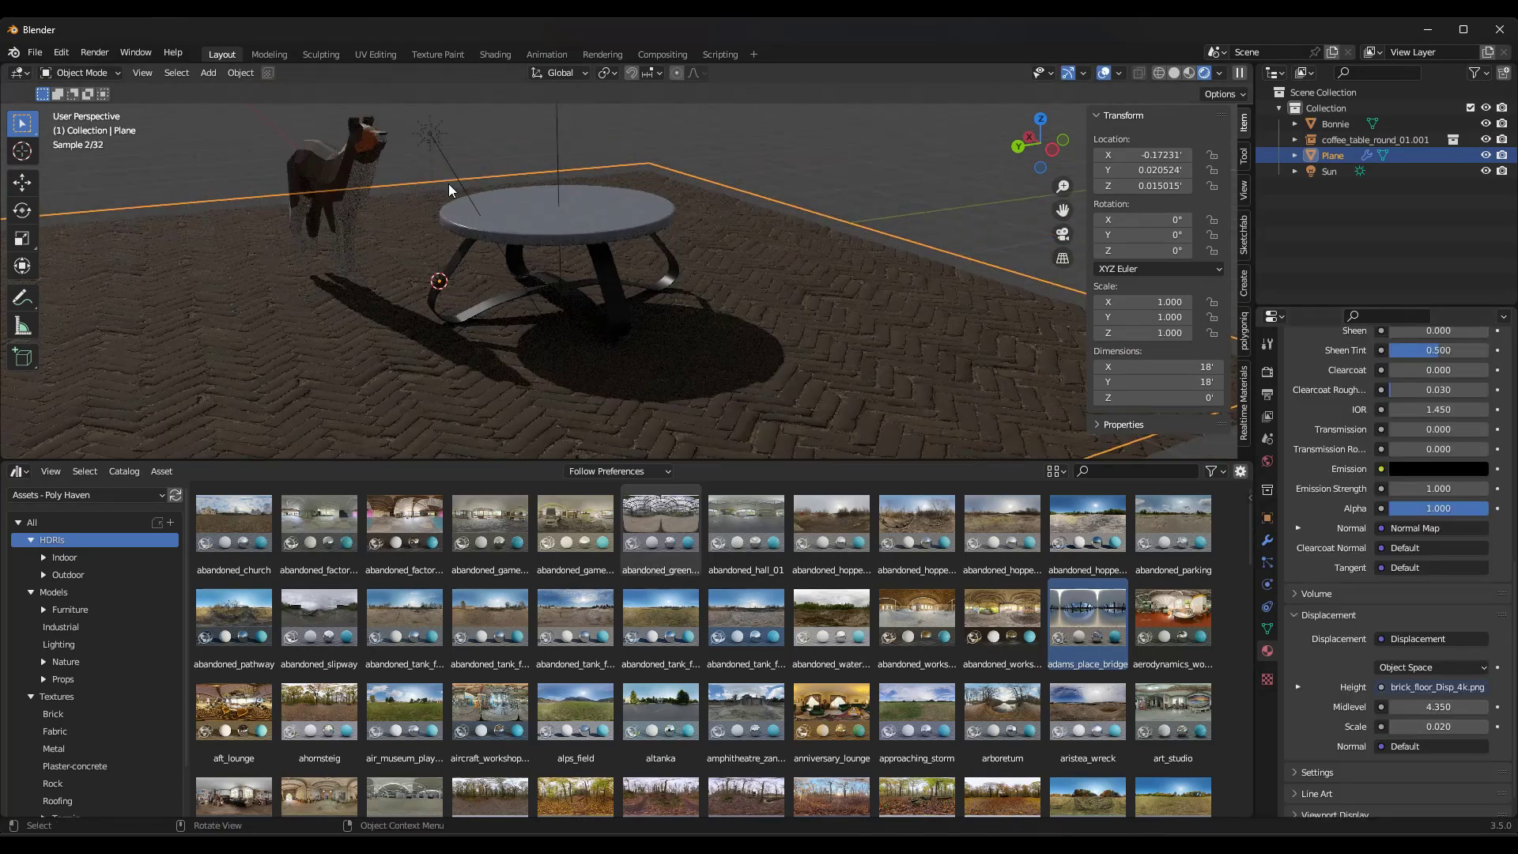
Set the sun light's strength to 5 and view the brick ground's relief under it.
click(435, 140)
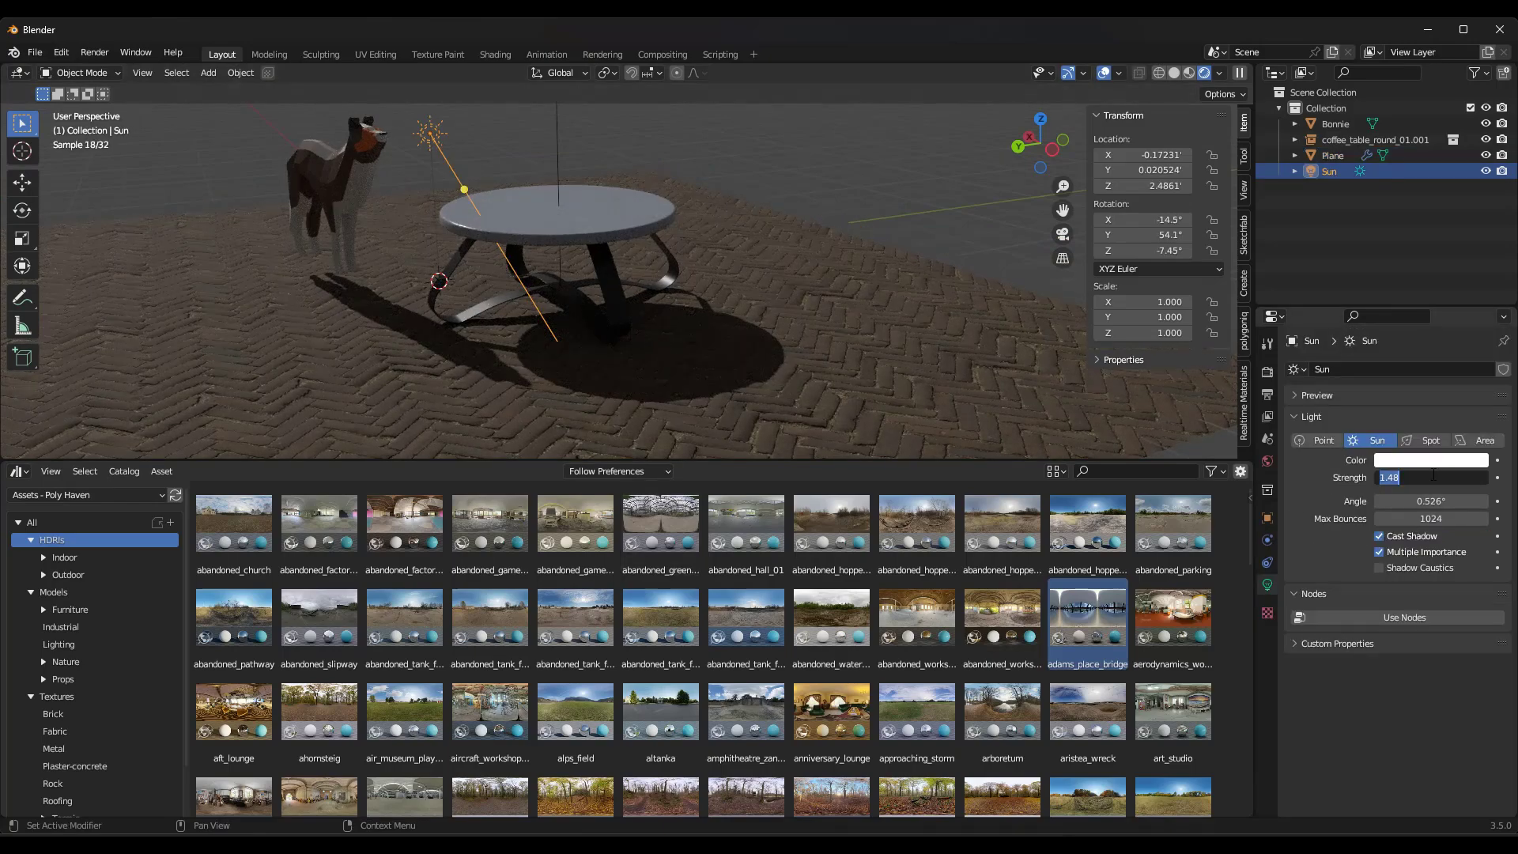
text(5)
key(Return)
mouse_move(664, 285)
middle_down()
mouse_move(617, 296)
mouse_move(668, 297)
middle_up()
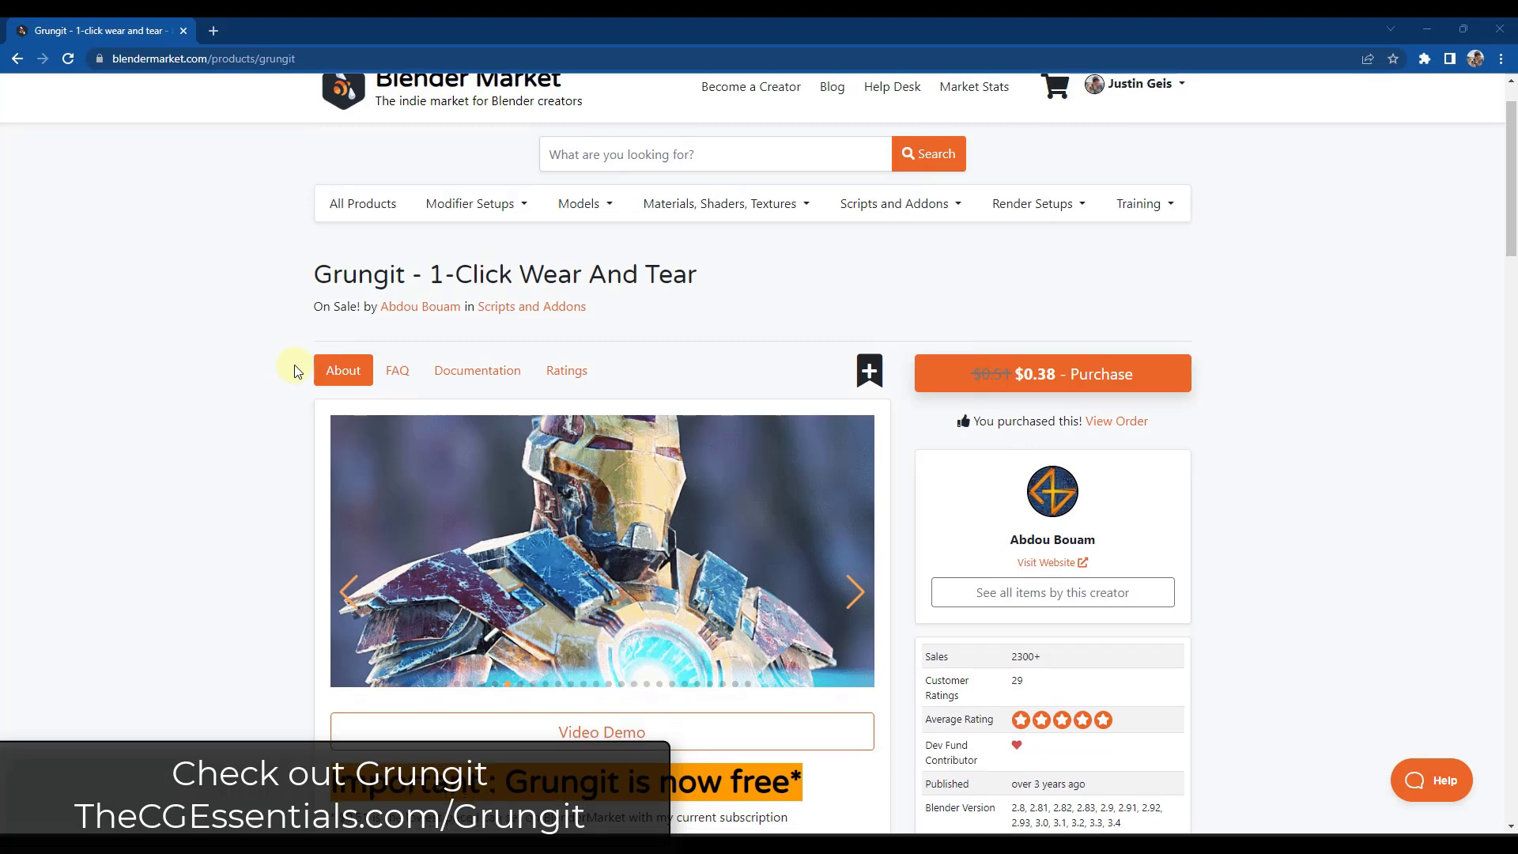
Read the Grungit product page on Blender Market, covering its price, purpose, benefits and limitations.
scroll(309, 348, down, 1)
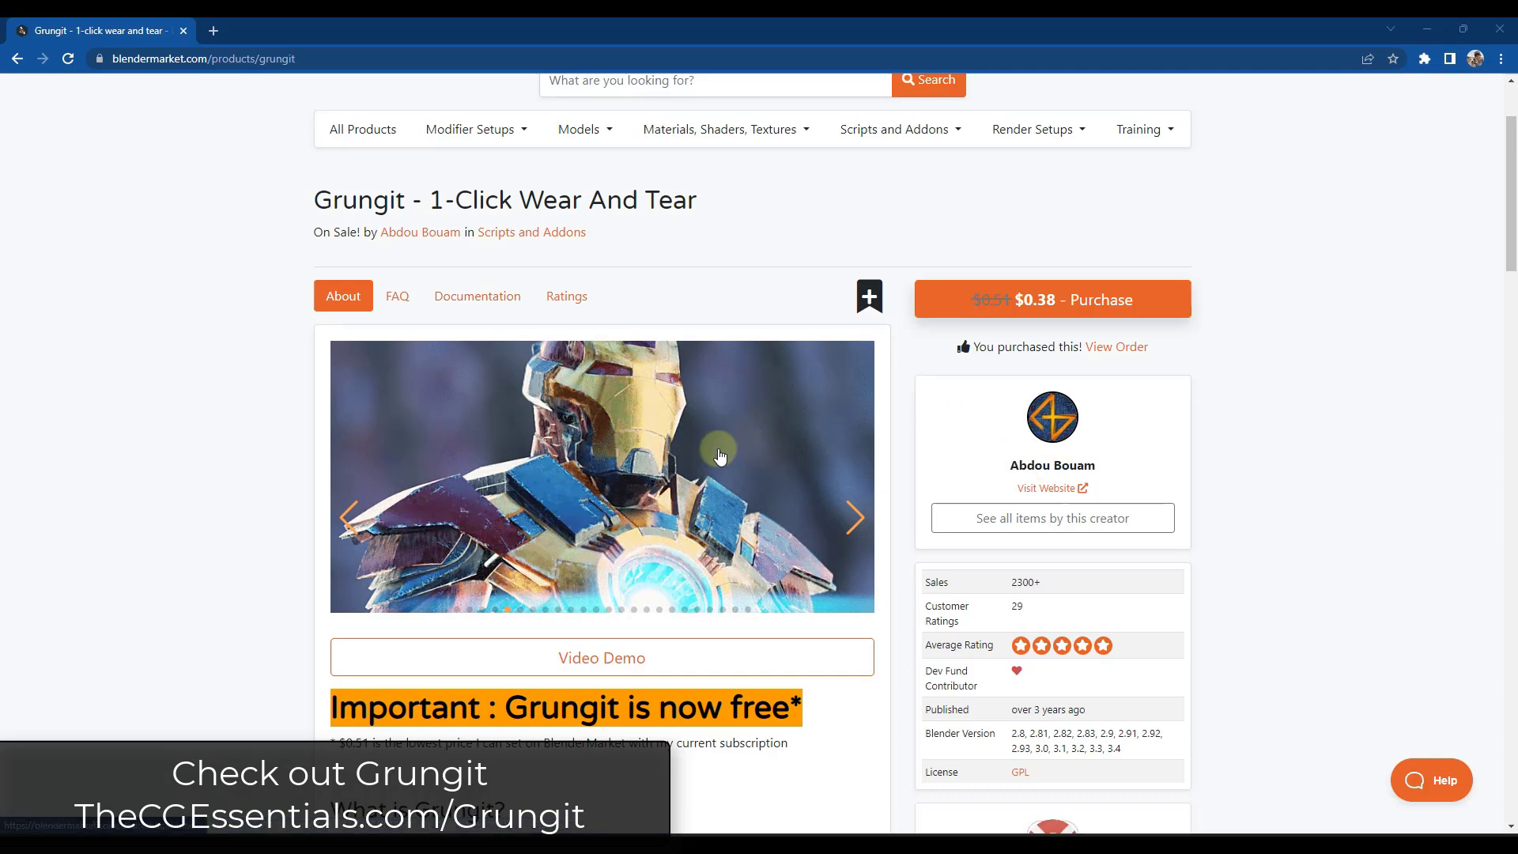
scroll(565, 359, down, 1)
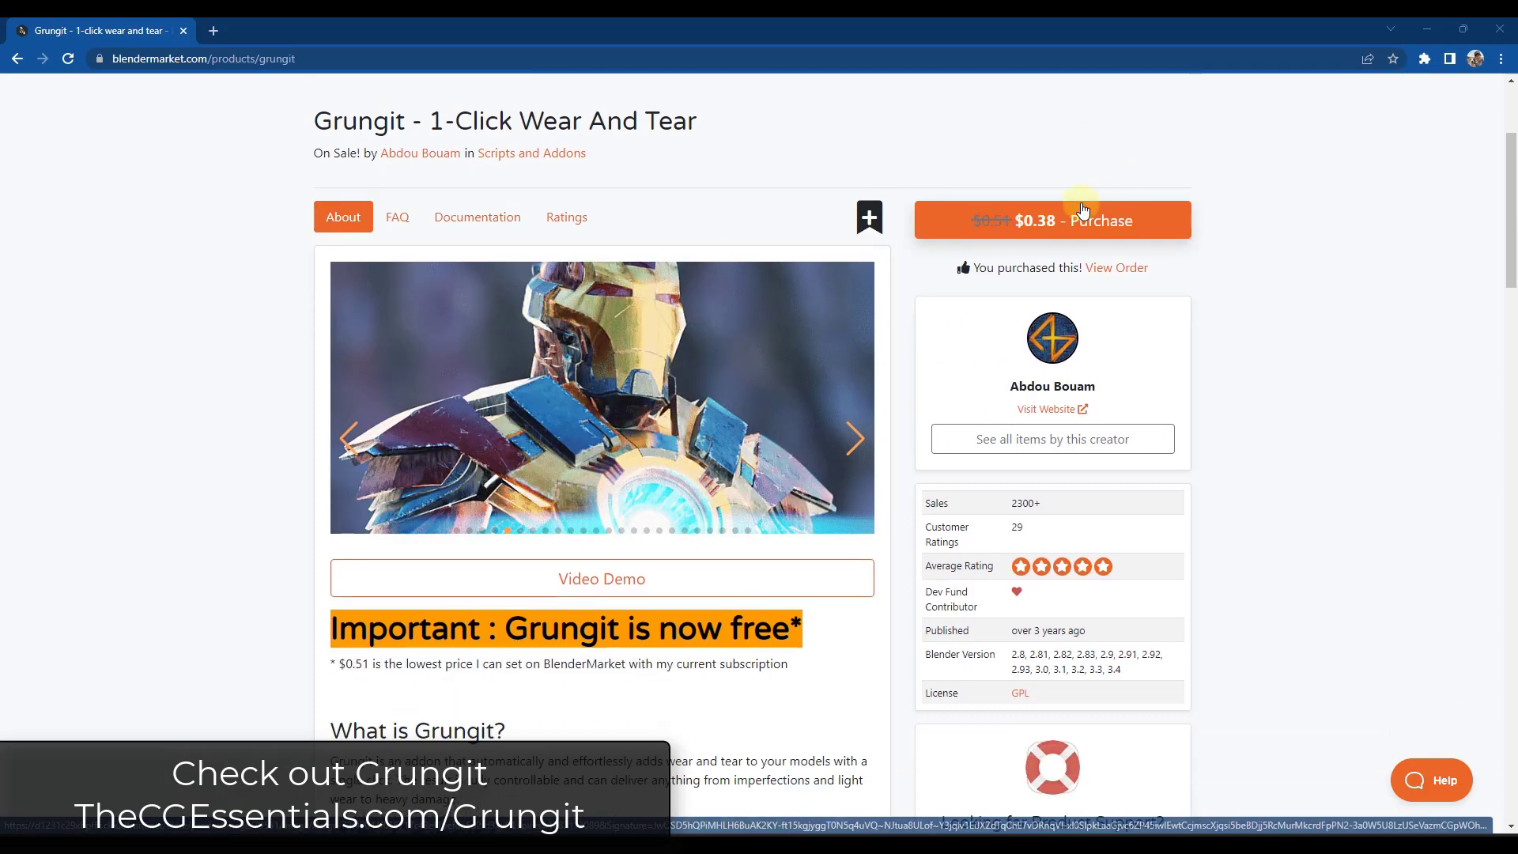
scroll(705, 403, down, 2)
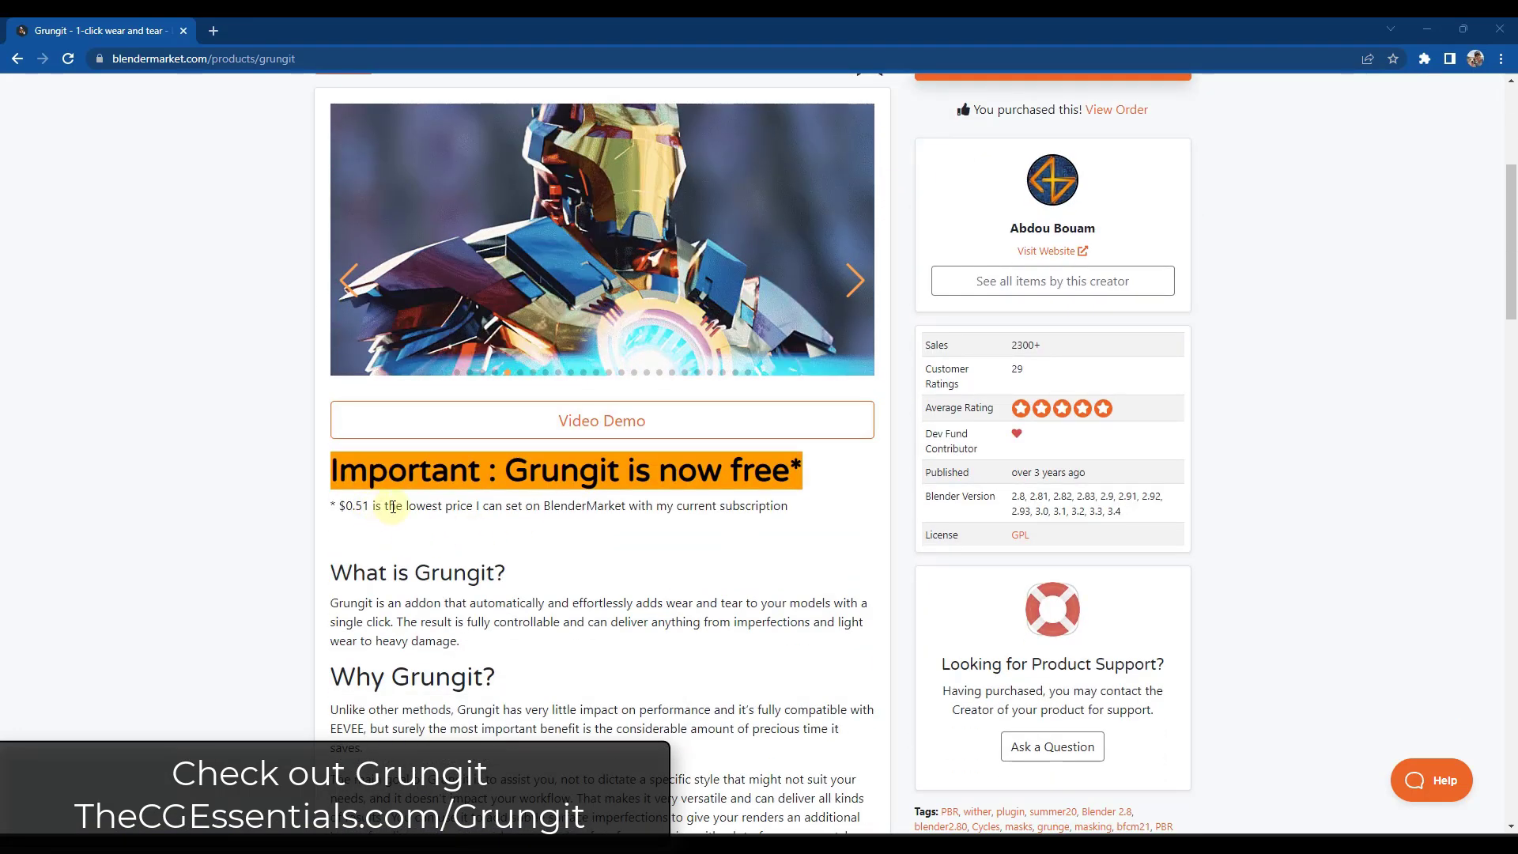
scroll(624, 503, up, 1)
click(644, 503)
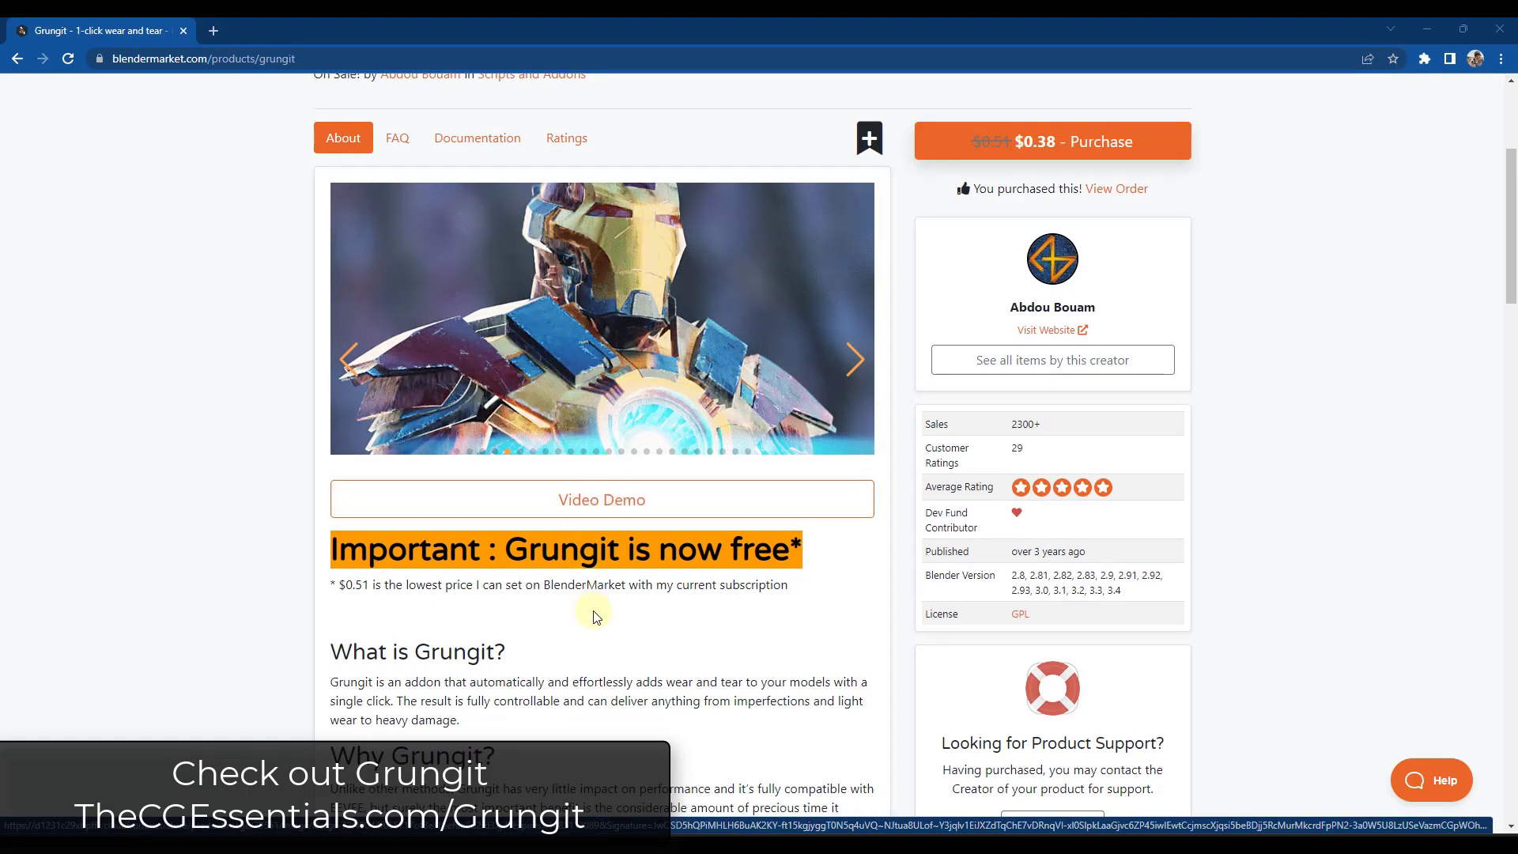
scroll(692, 391, down, 9)
scroll(692, 391, down, 10)
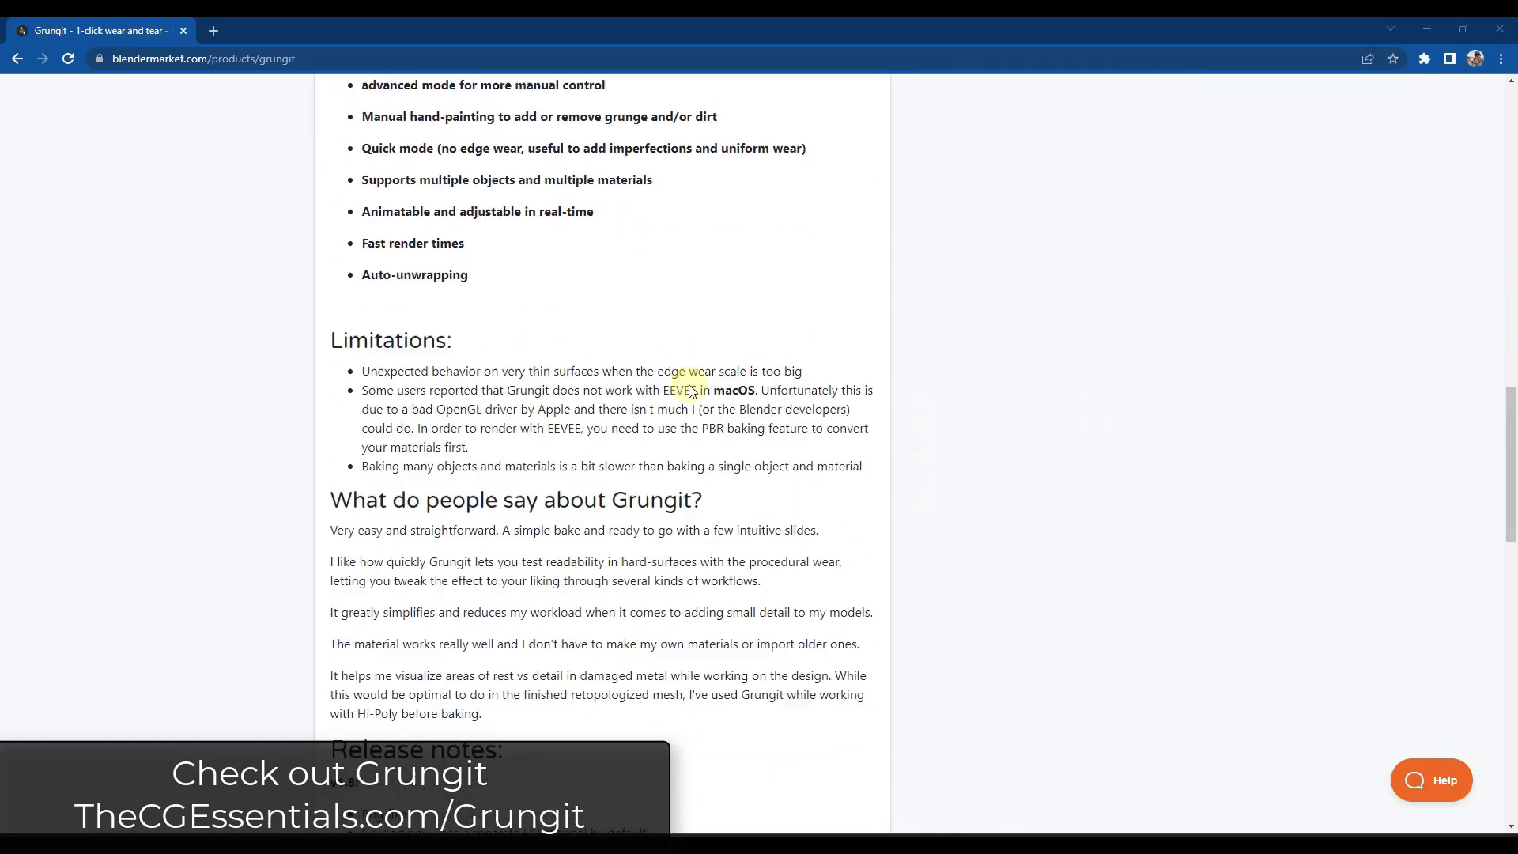
scroll(696, 389, up, 10)
scroll(694, 384, up, 9)
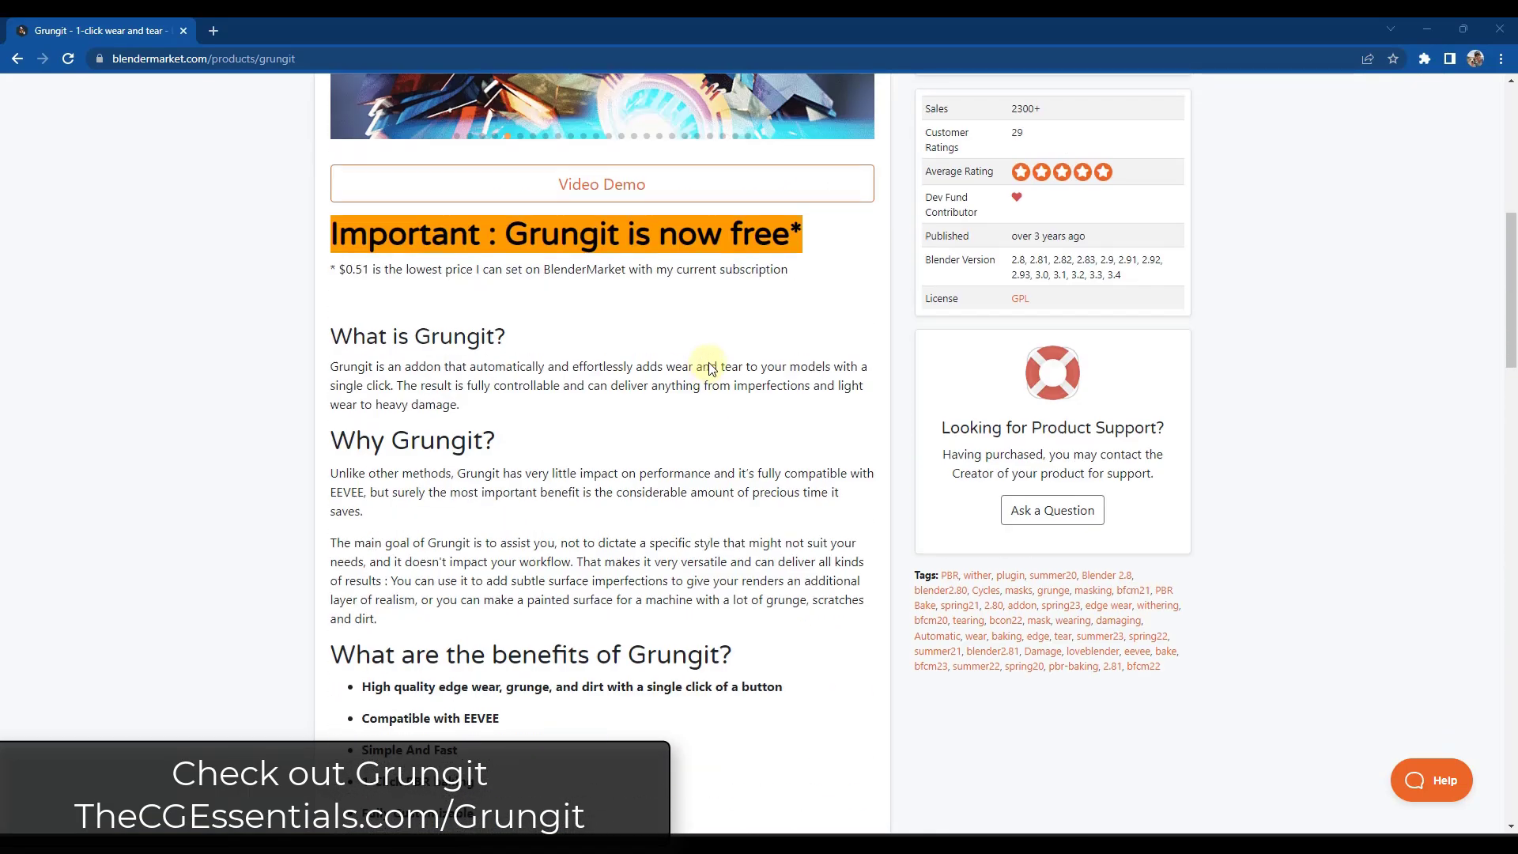
Browse the Grungit gallery images showing the EEVEE and Cycles comparison, wear types and added imperfections.
click(854, 362)
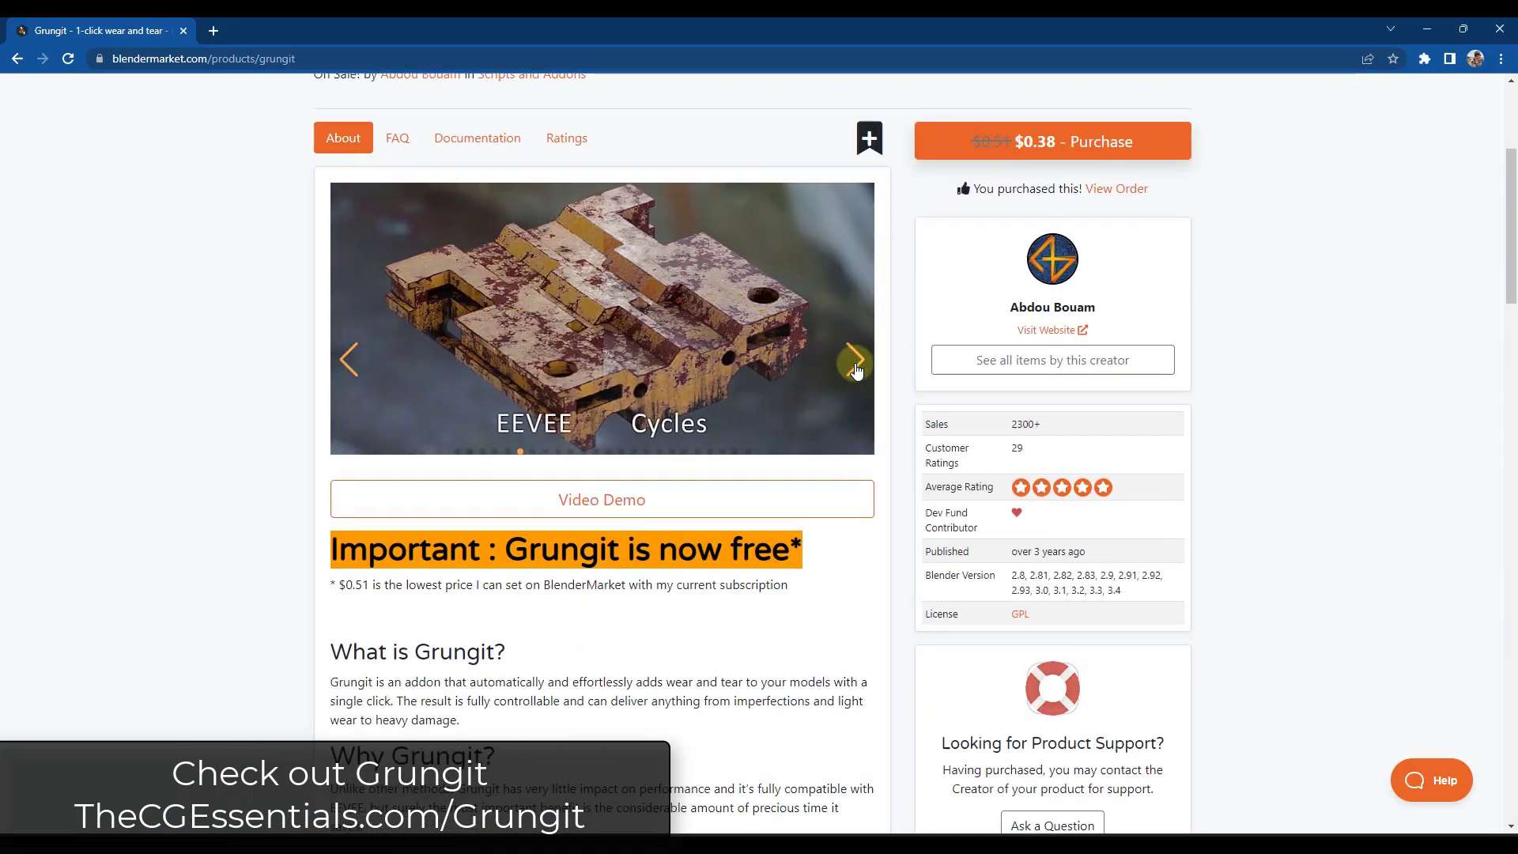
click(855, 361)
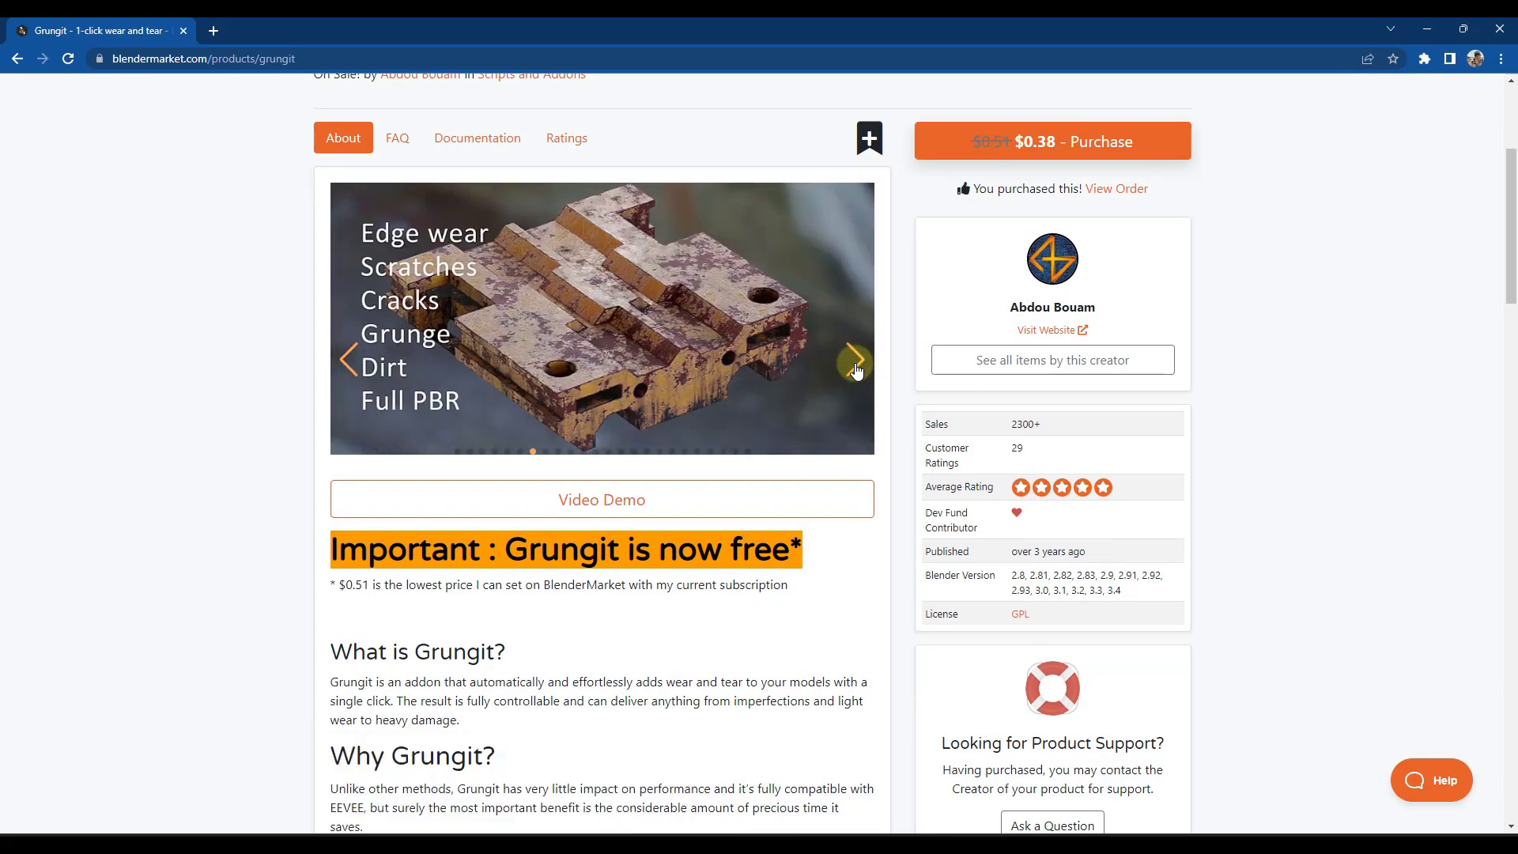
click(854, 361)
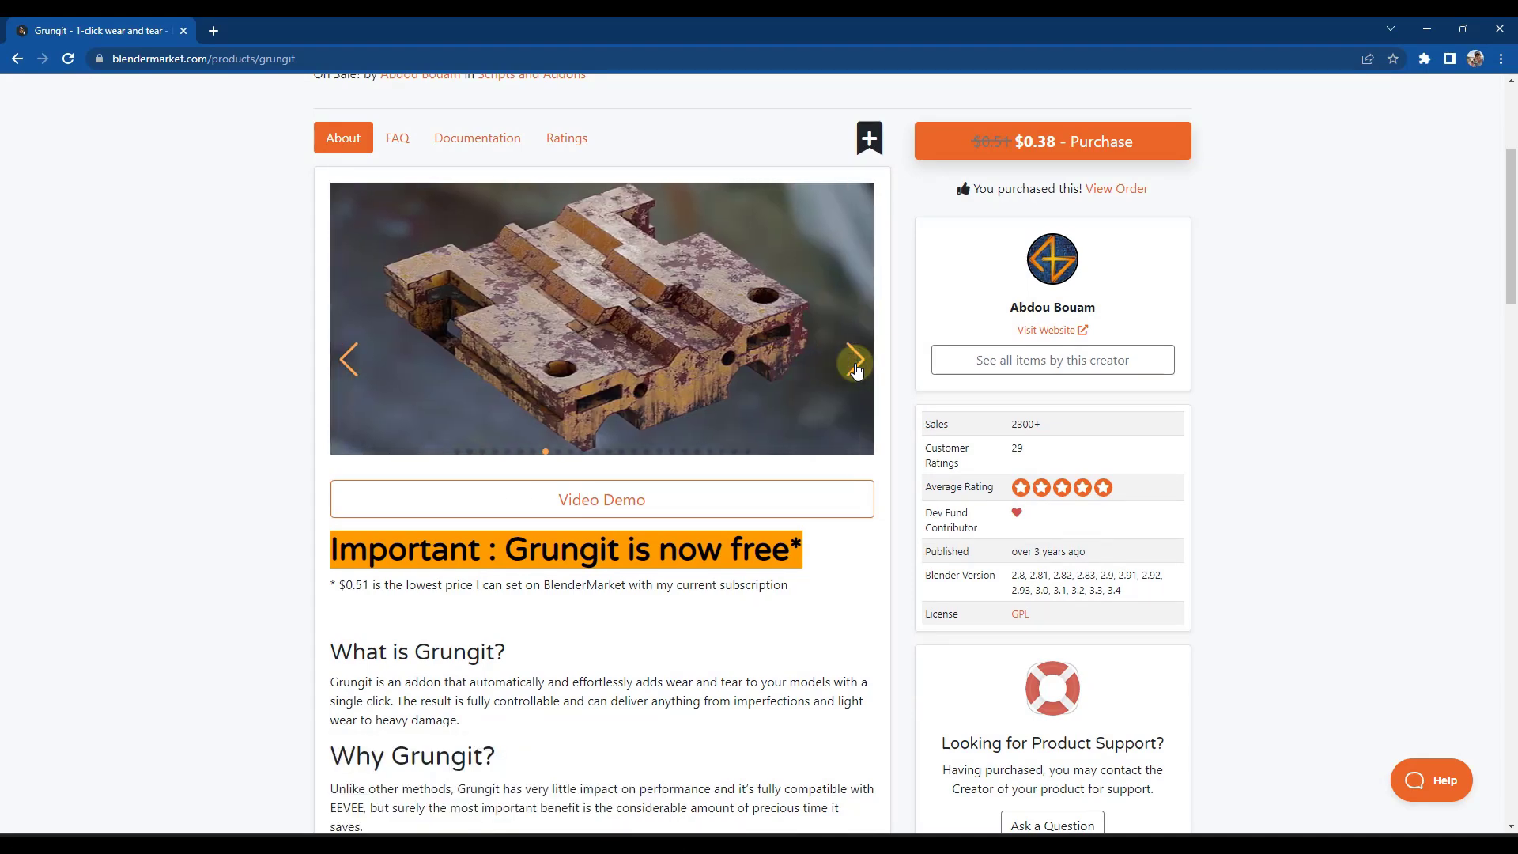
click(854, 362)
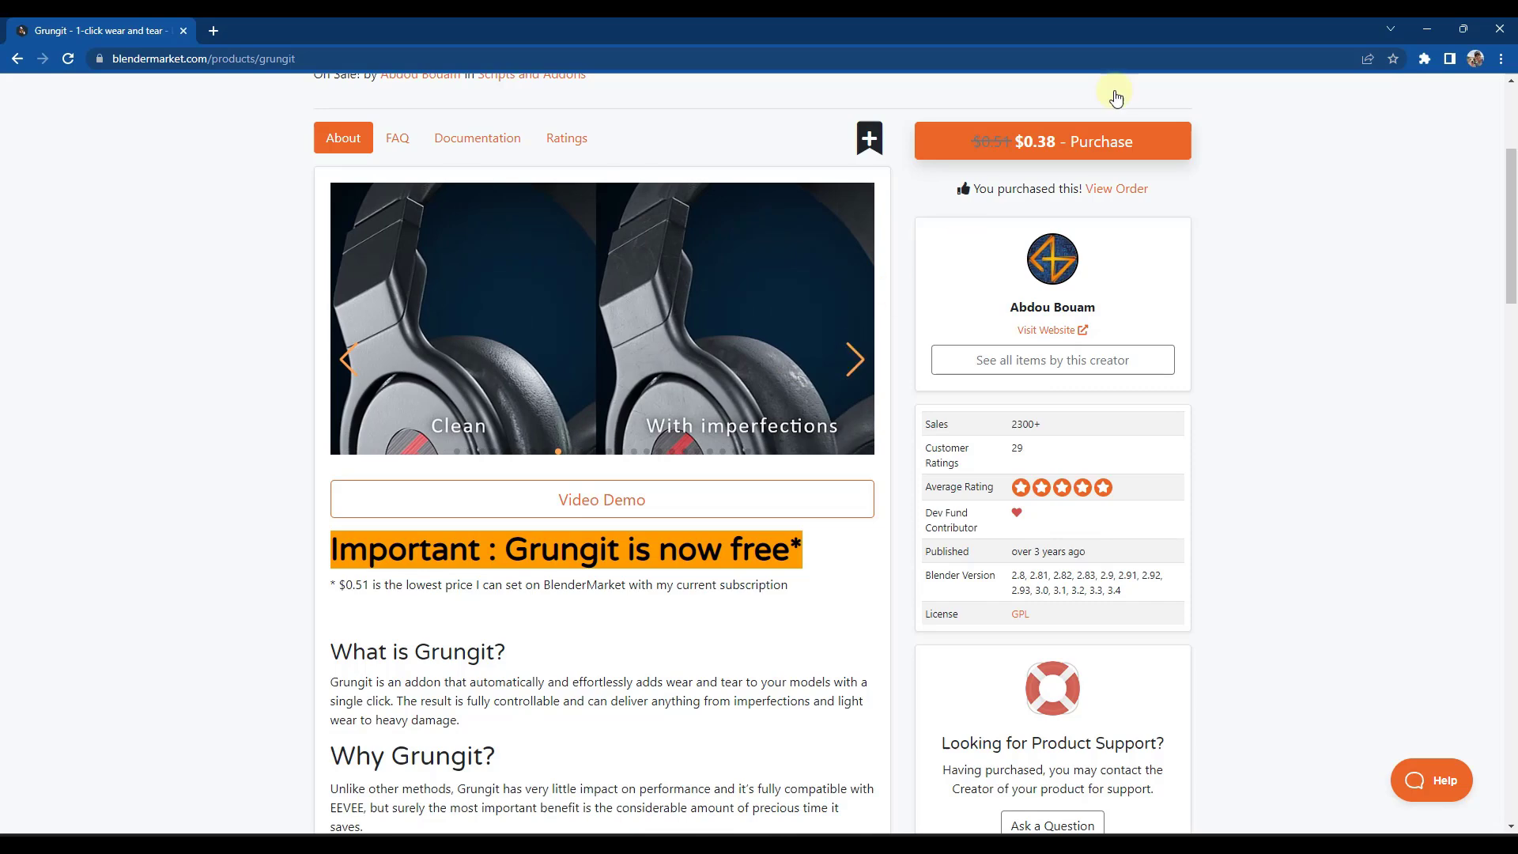
Switch to Blender and apply Grungit to the blackened-steel monkey head using the dirt+grungit nodes.
click(1432, 29)
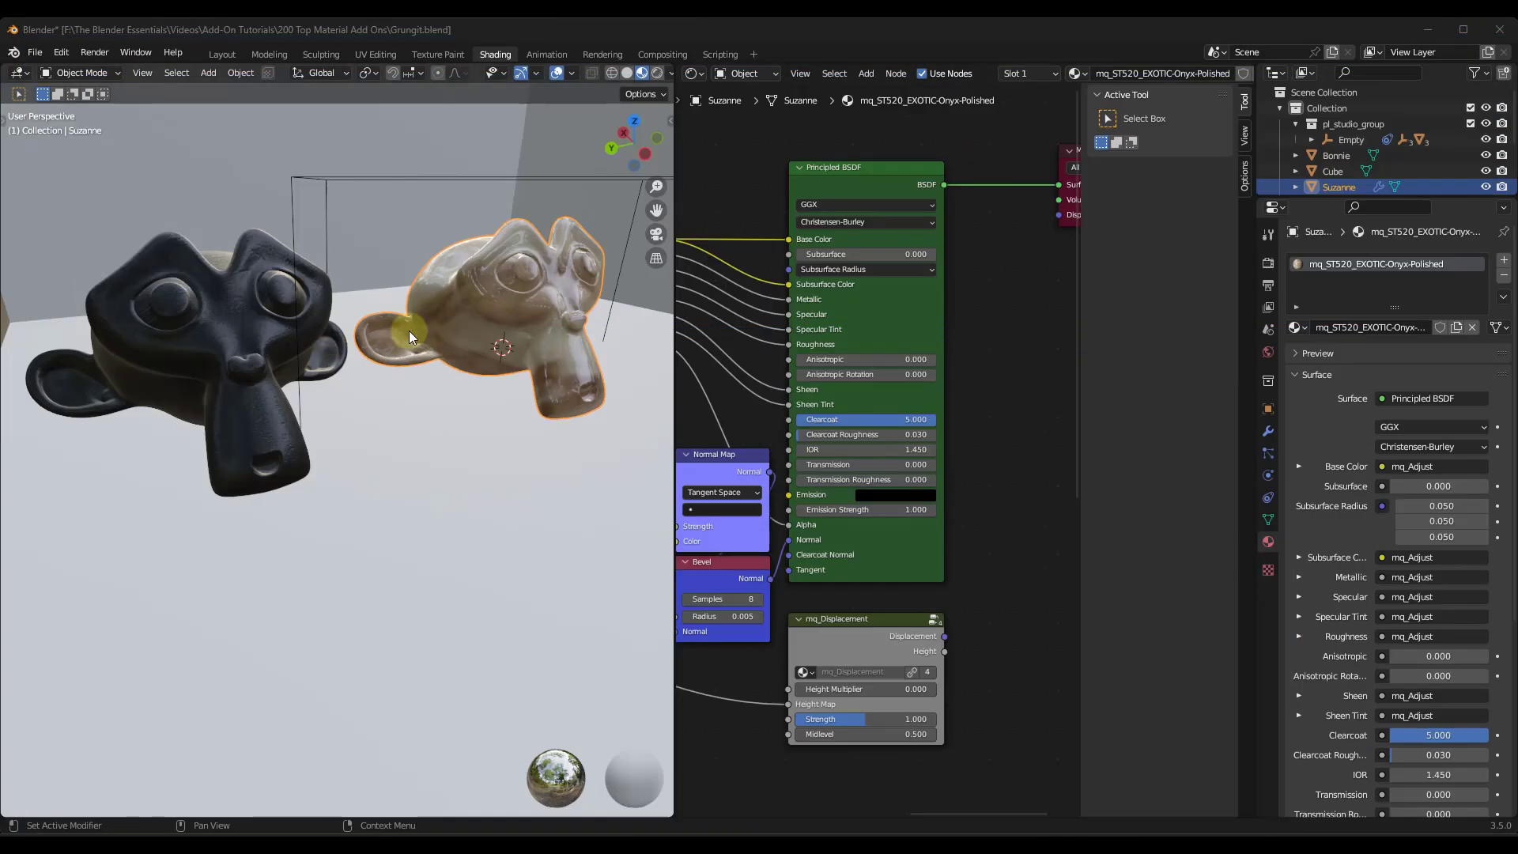
click(193, 321)
key(n)
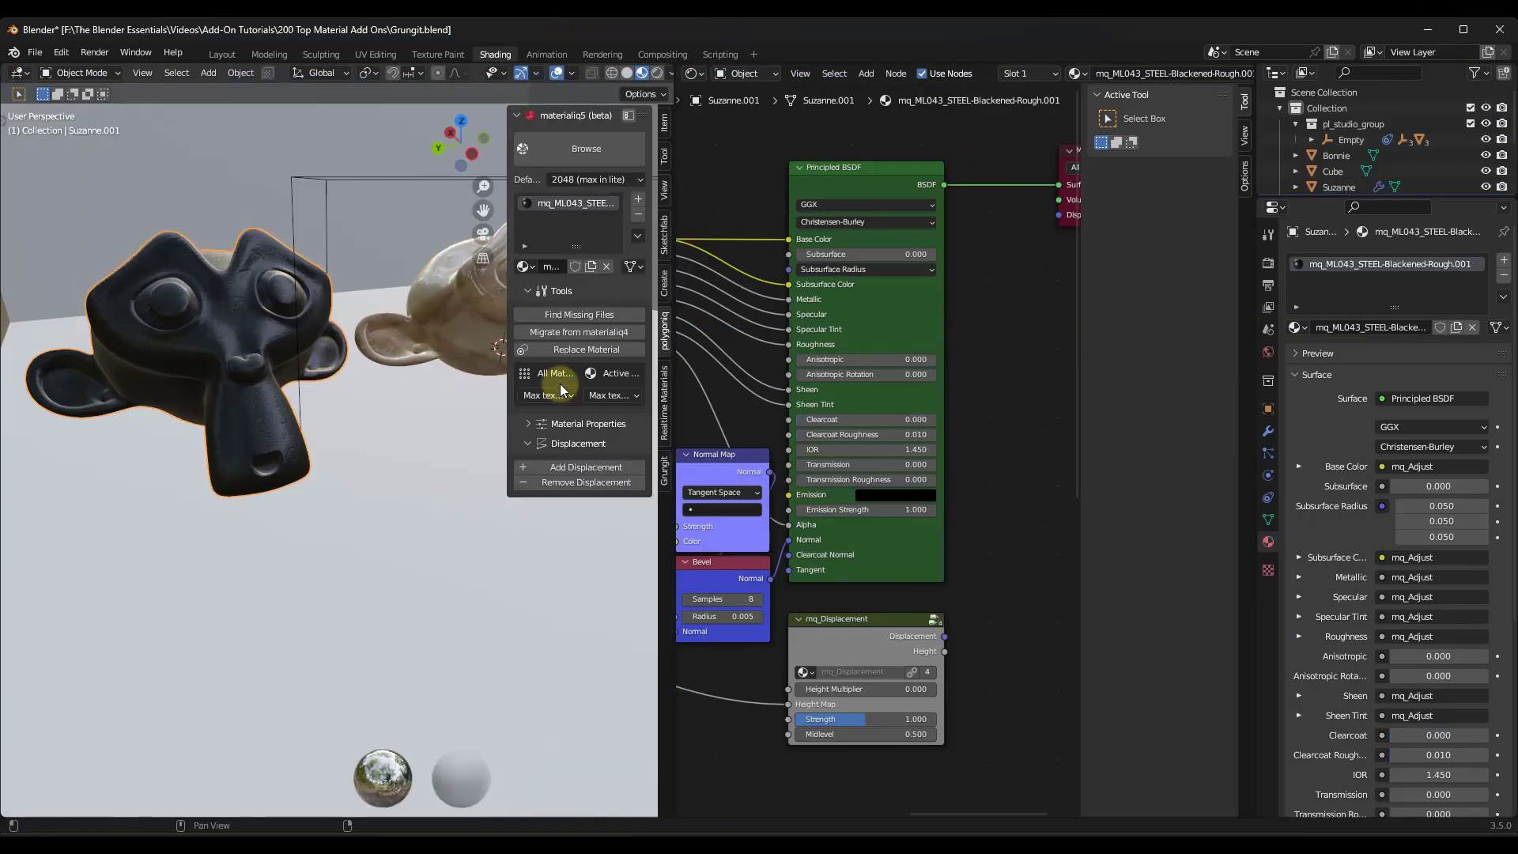
click(665, 472)
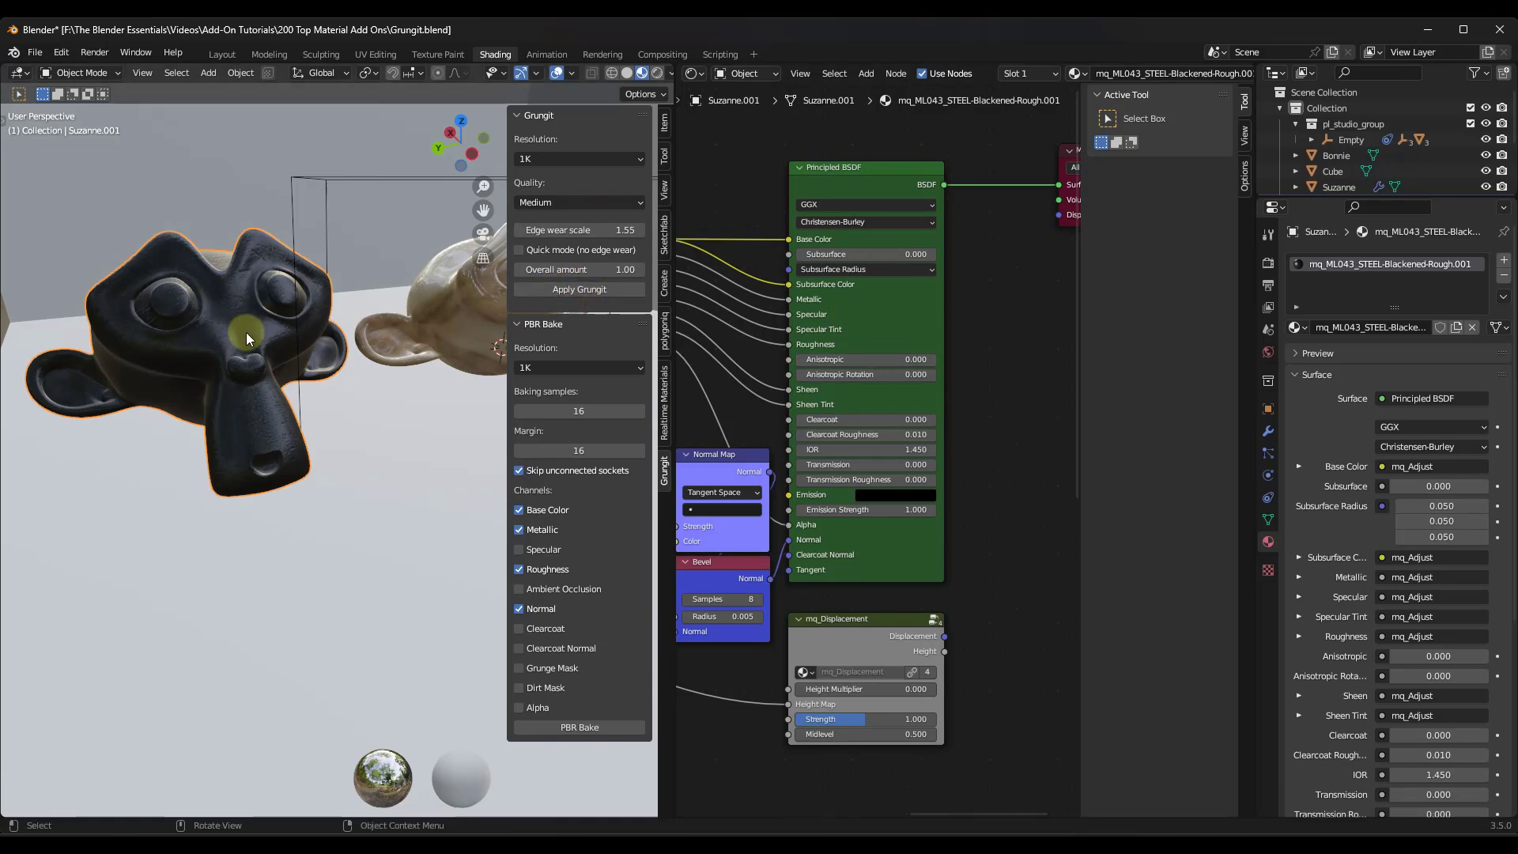
click(560, 290)
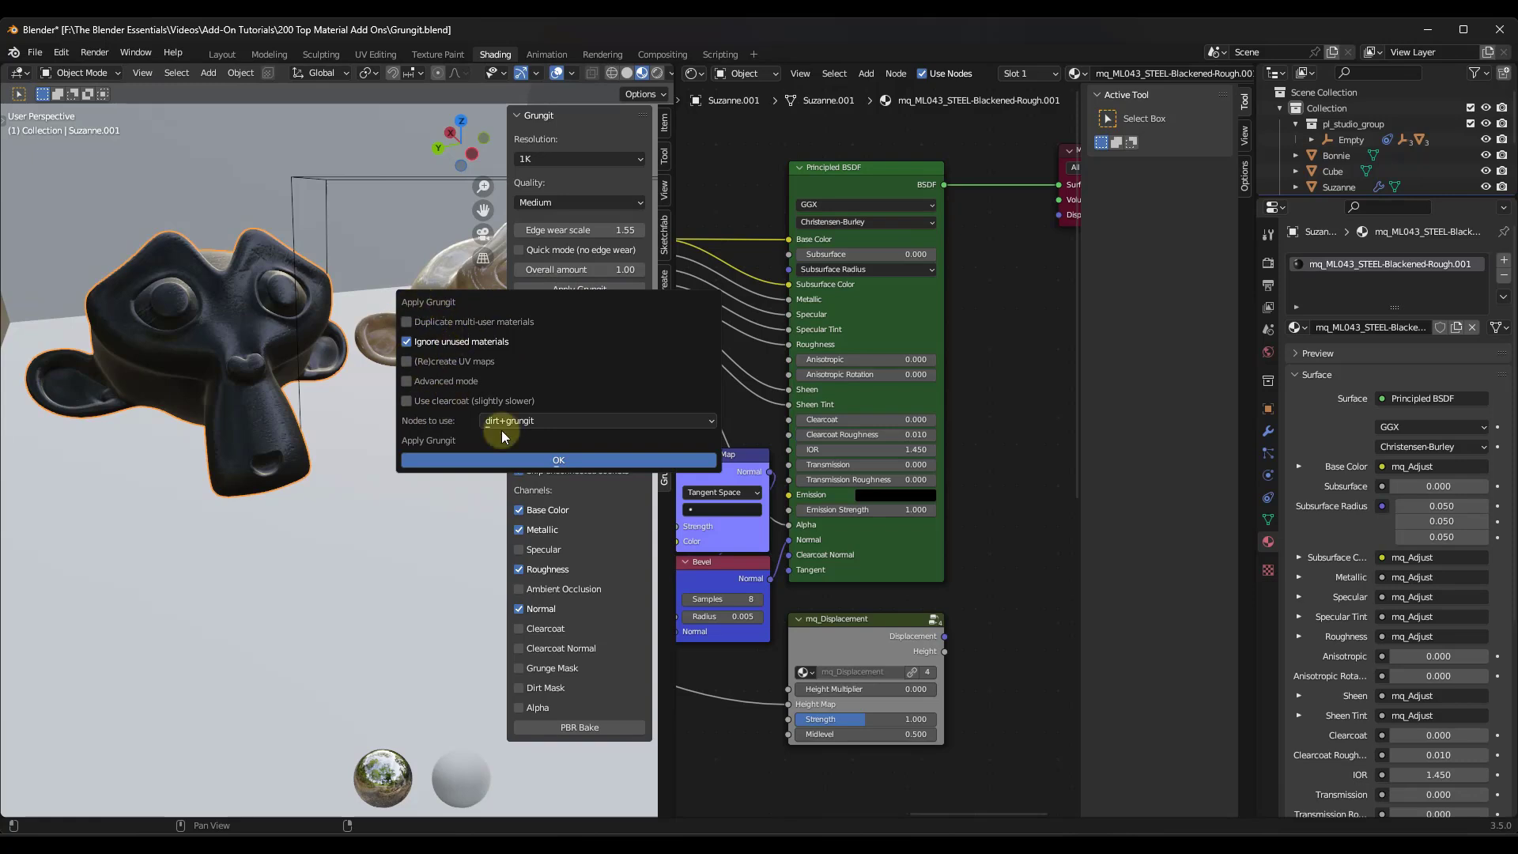
click(533, 422)
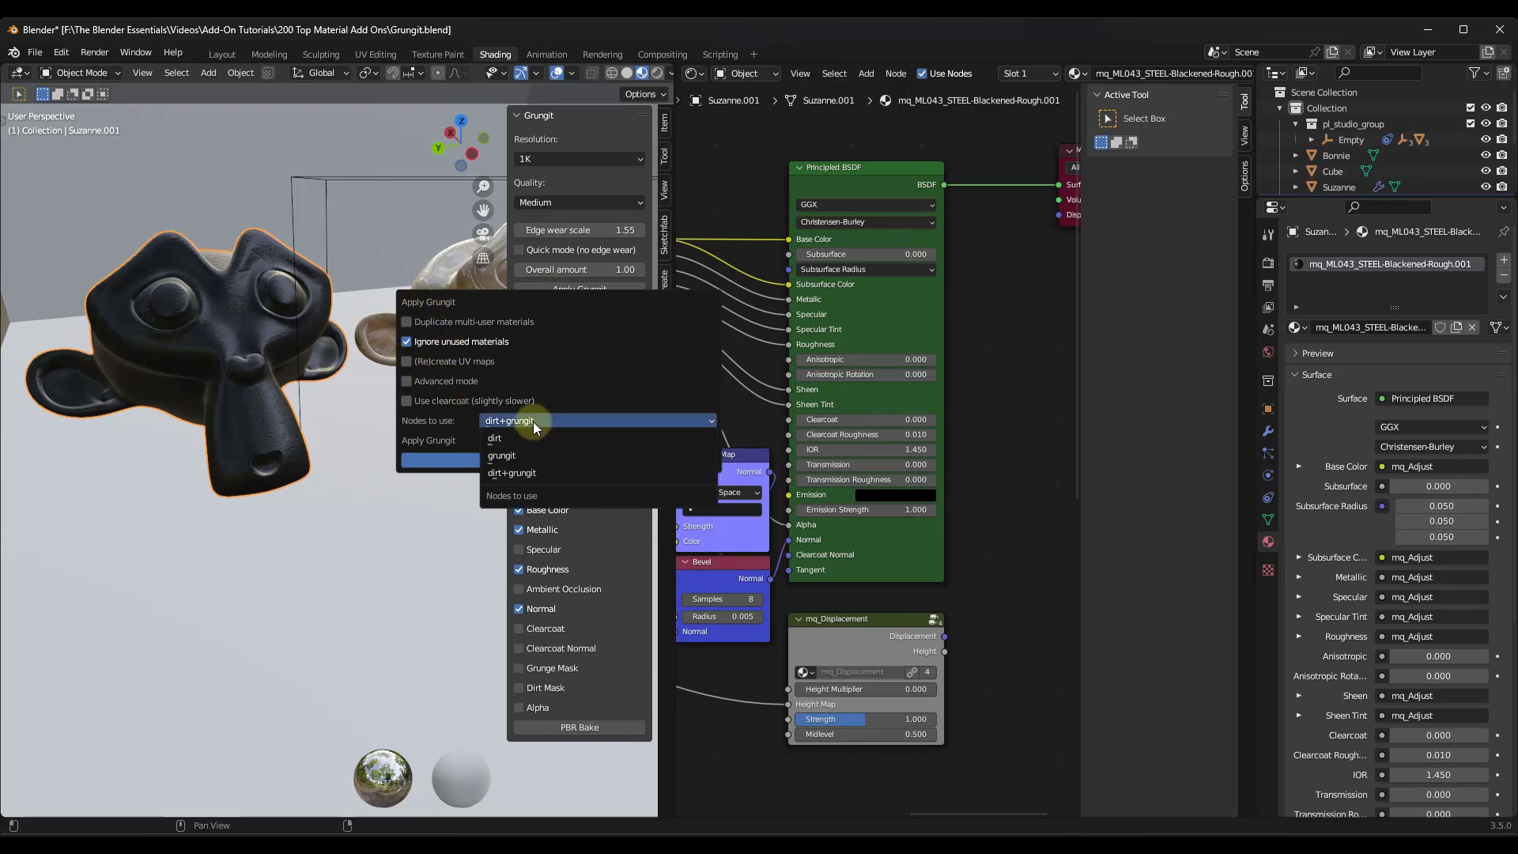
click(533, 421)
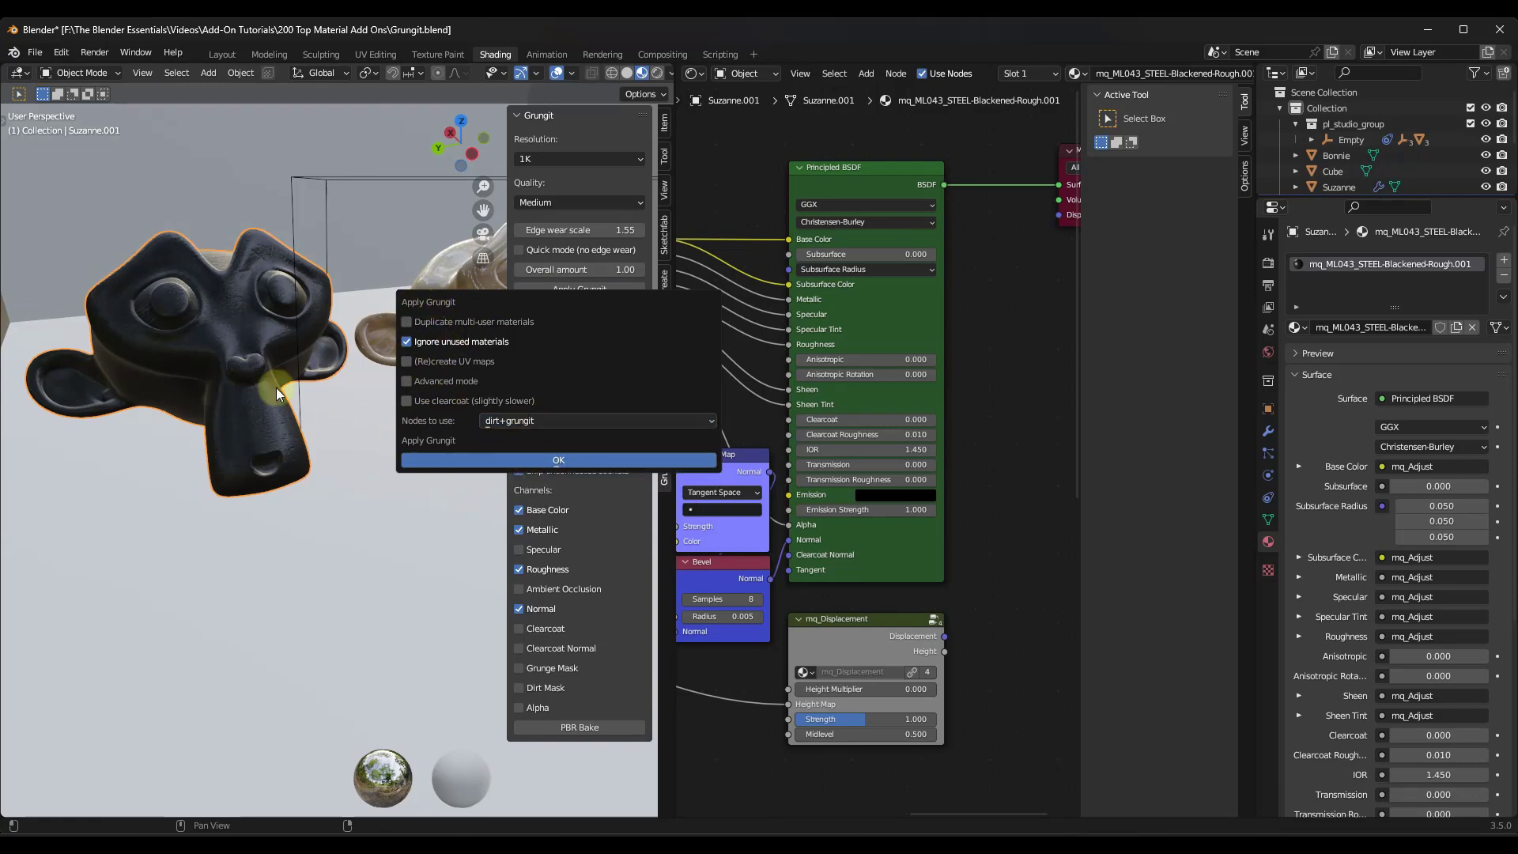
key(Return)
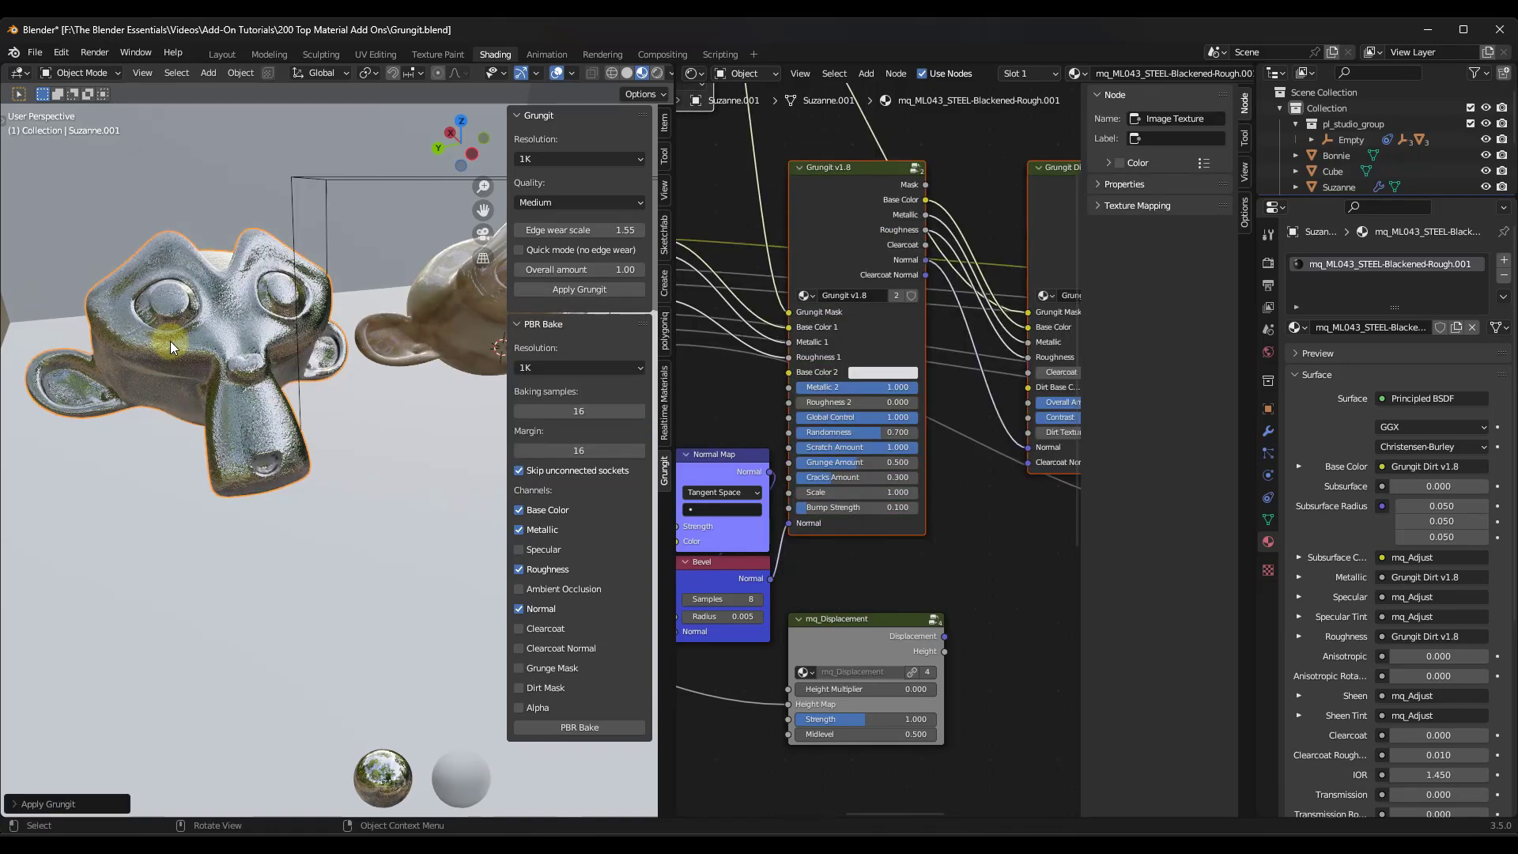
Tune the Grungit node: Metallic 2 0.672, Roughness 2 0.111, Global Control 0.400, Randomness 0.633, Scratch Amount 0.828, Cracks Amount 0.456, Scale 5.800, Bump Strength 0.283.
middle_drag(153, 341, 215, 345)
scroll(870, 386, up, 3)
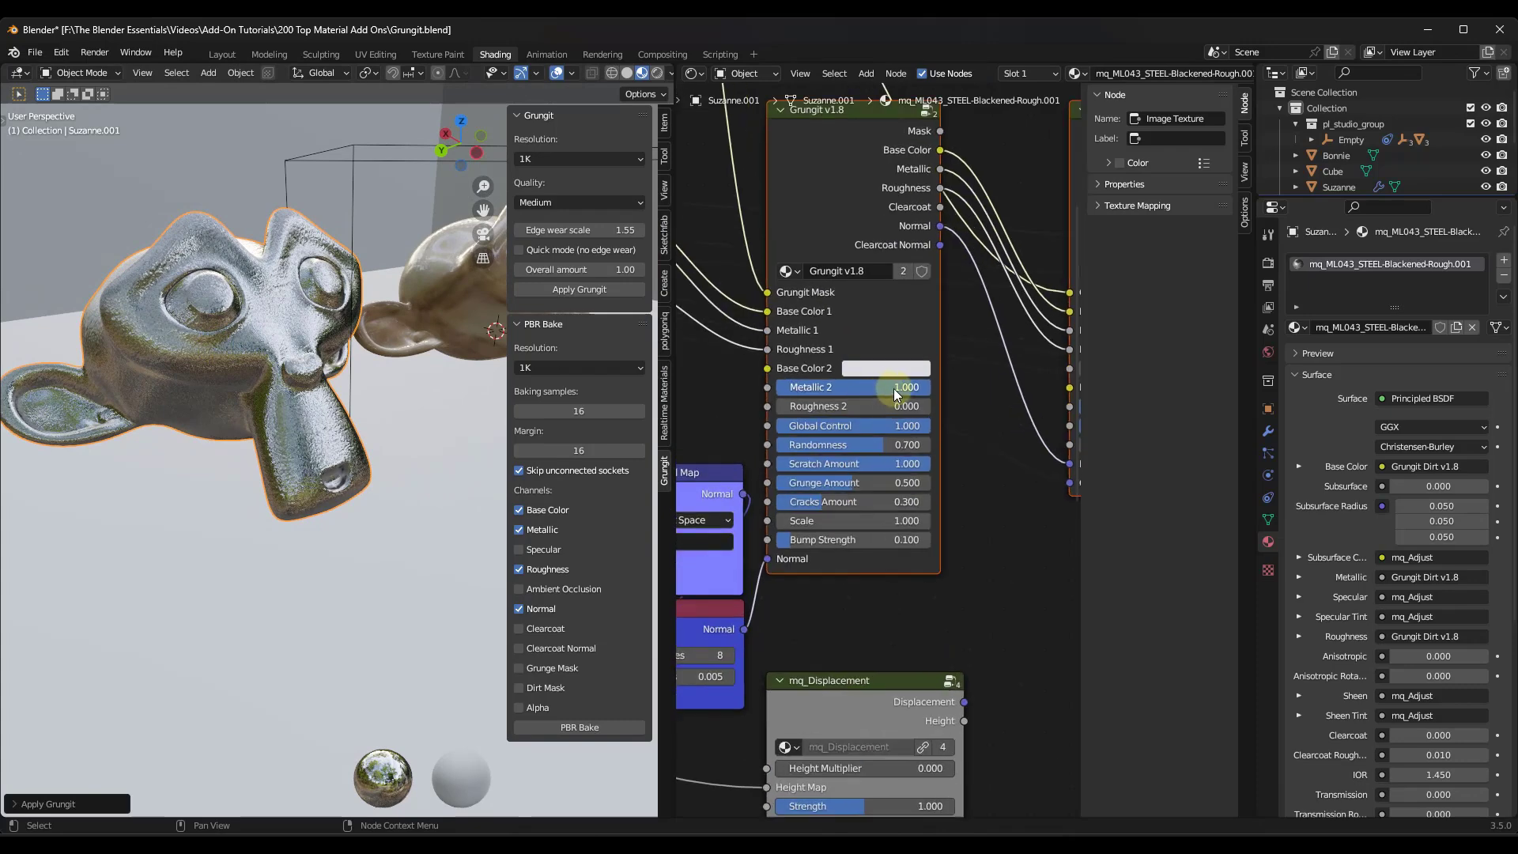
drag(902, 445, 788, 455)
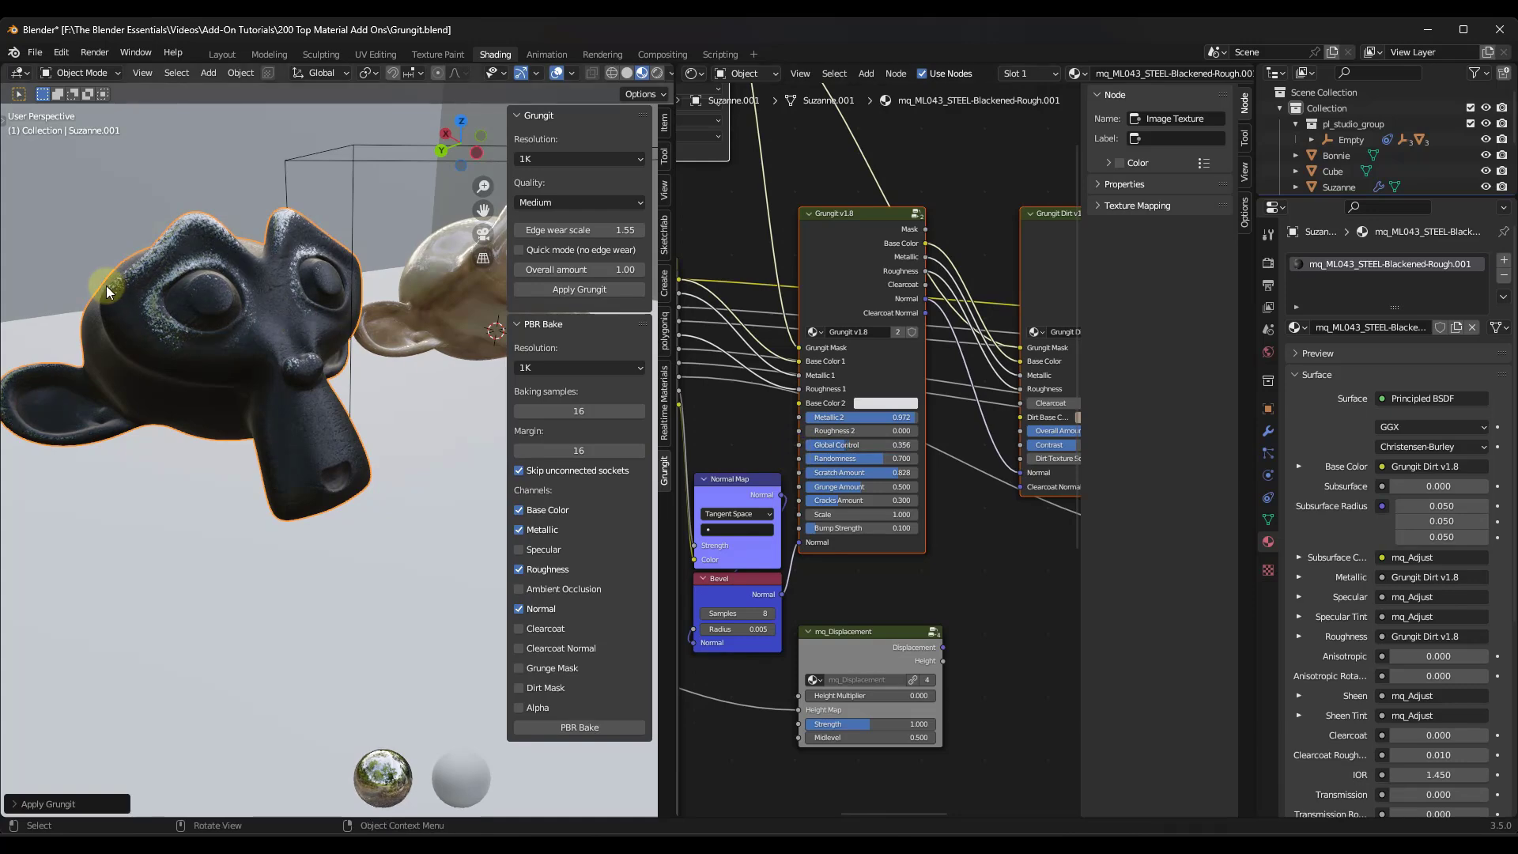
scroll(207, 302, up, 4)
scroll(207, 302, down, 5)
middle_drag(193, 335, 265, 324)
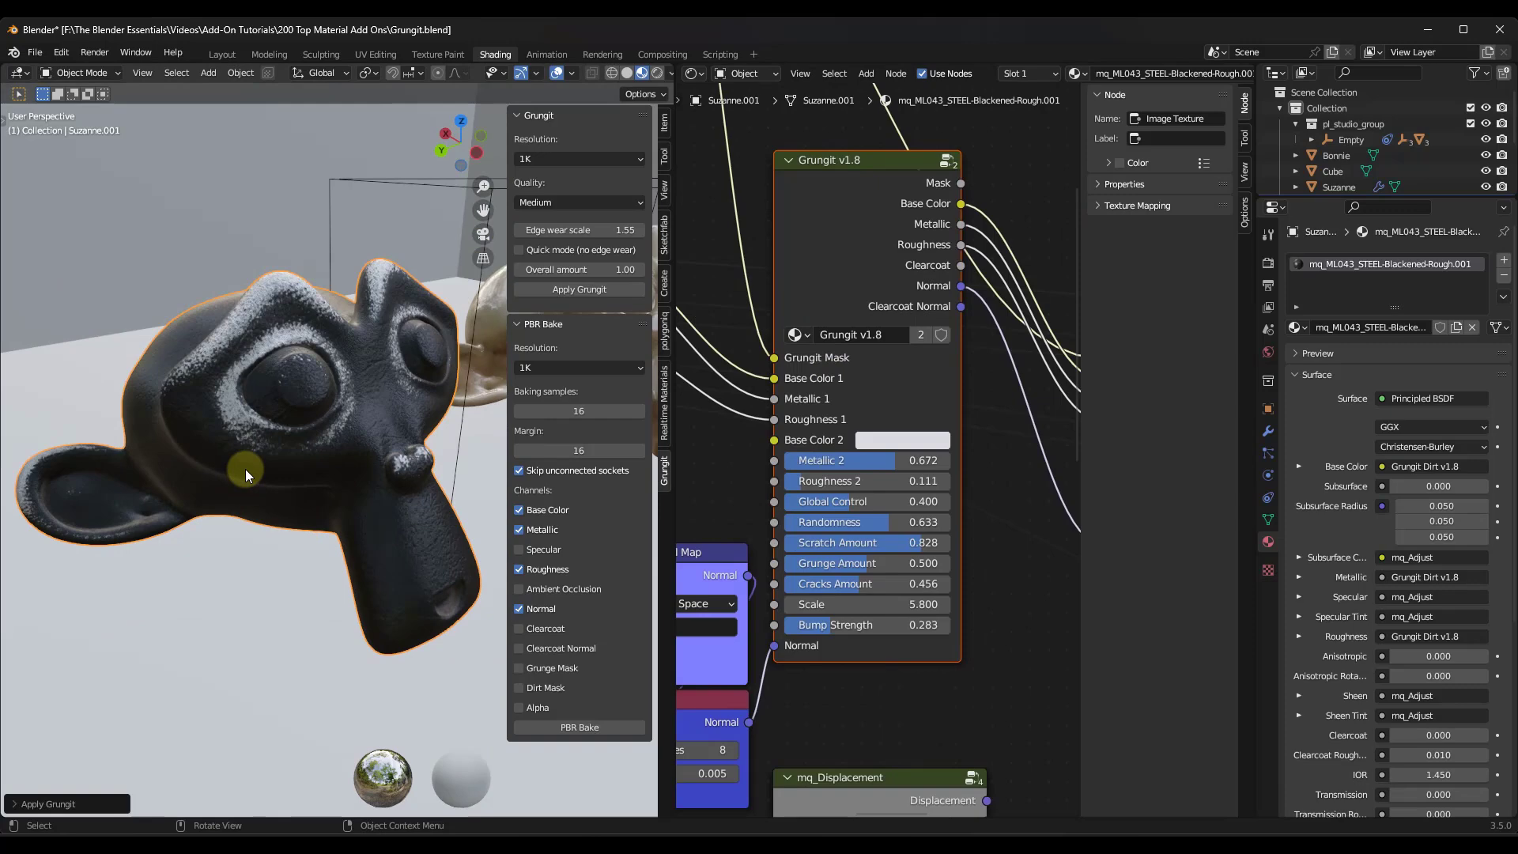
Select the polished-onyx monkey head and apply Grungit to its material using the dirt+grungit nodes.
scroll(206, 454, down, 4)
click(423, 389)
scroll(429, 406, up, 2)
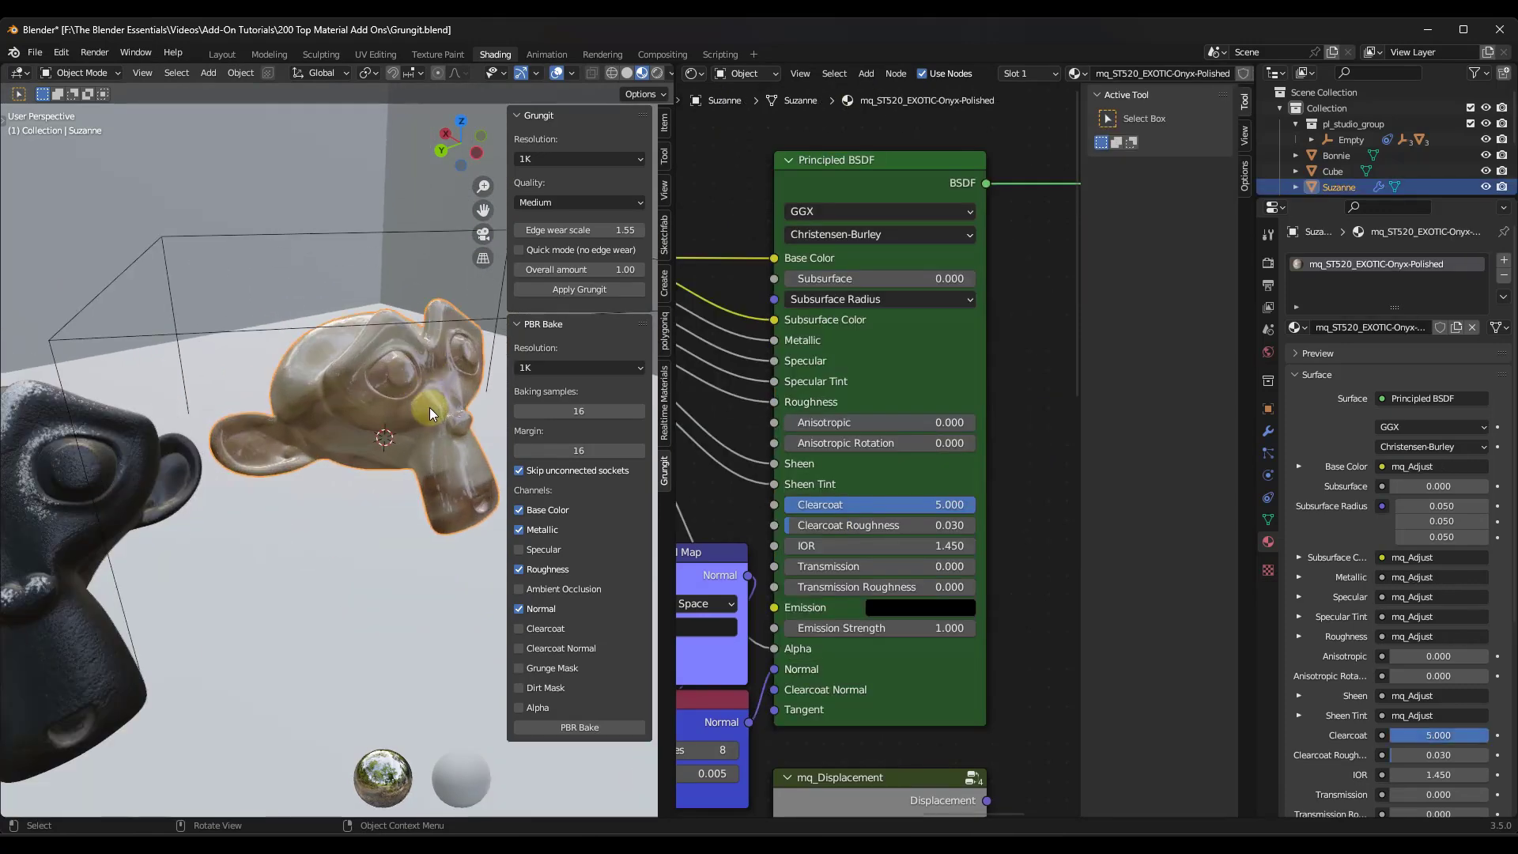
scroll(429, 406, up, 2)
middle_drag(429, 406, 408, 404)
scroll(427, 402, down, 2)
scroll(427, 402, up, 2)
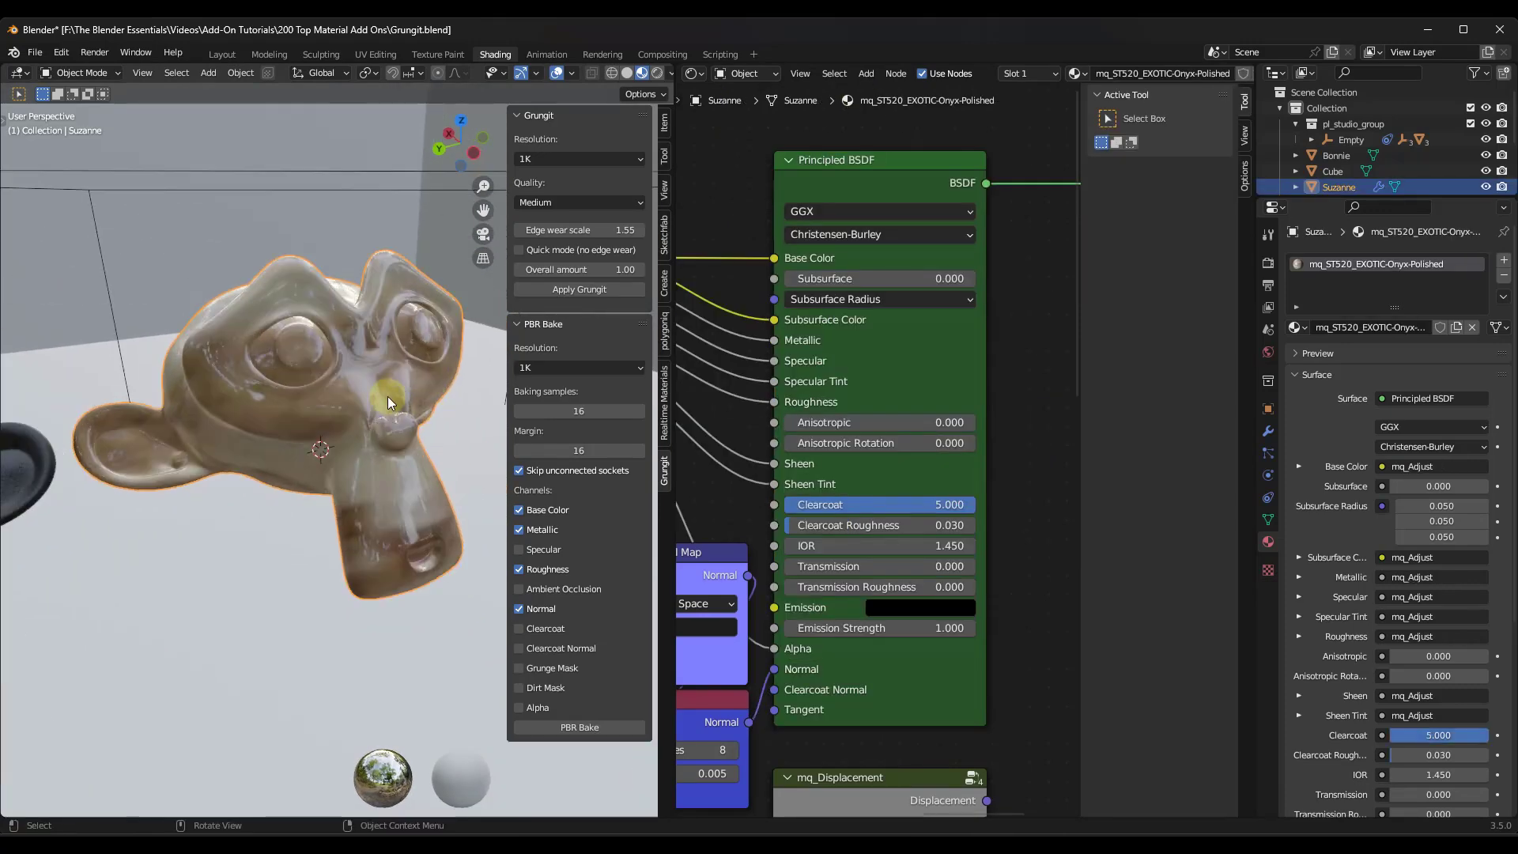
scroll(387, 396, down, 2)
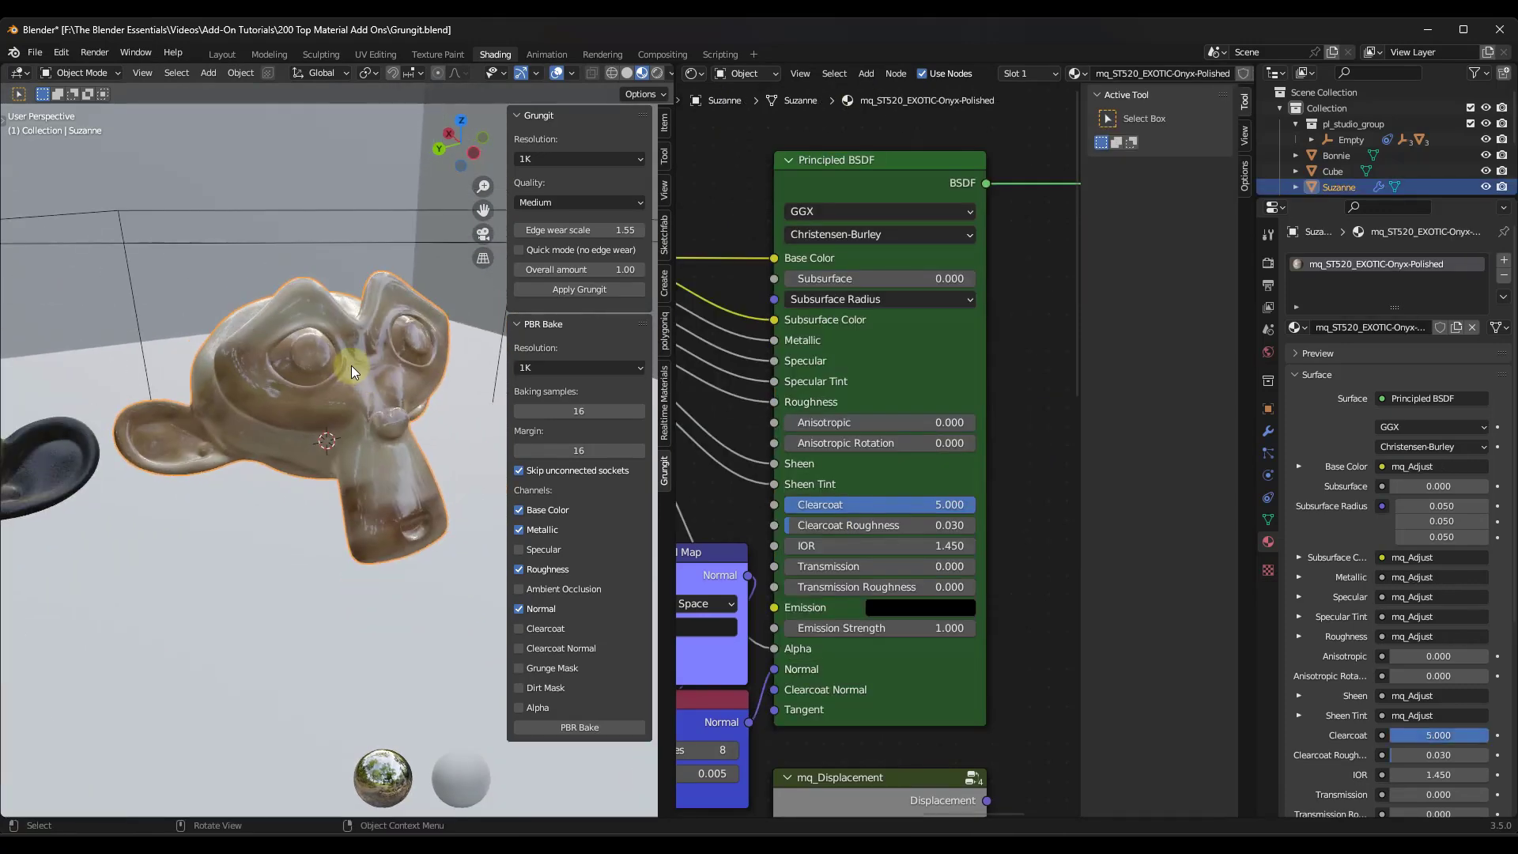
click(576, 289)
click(581, 456)
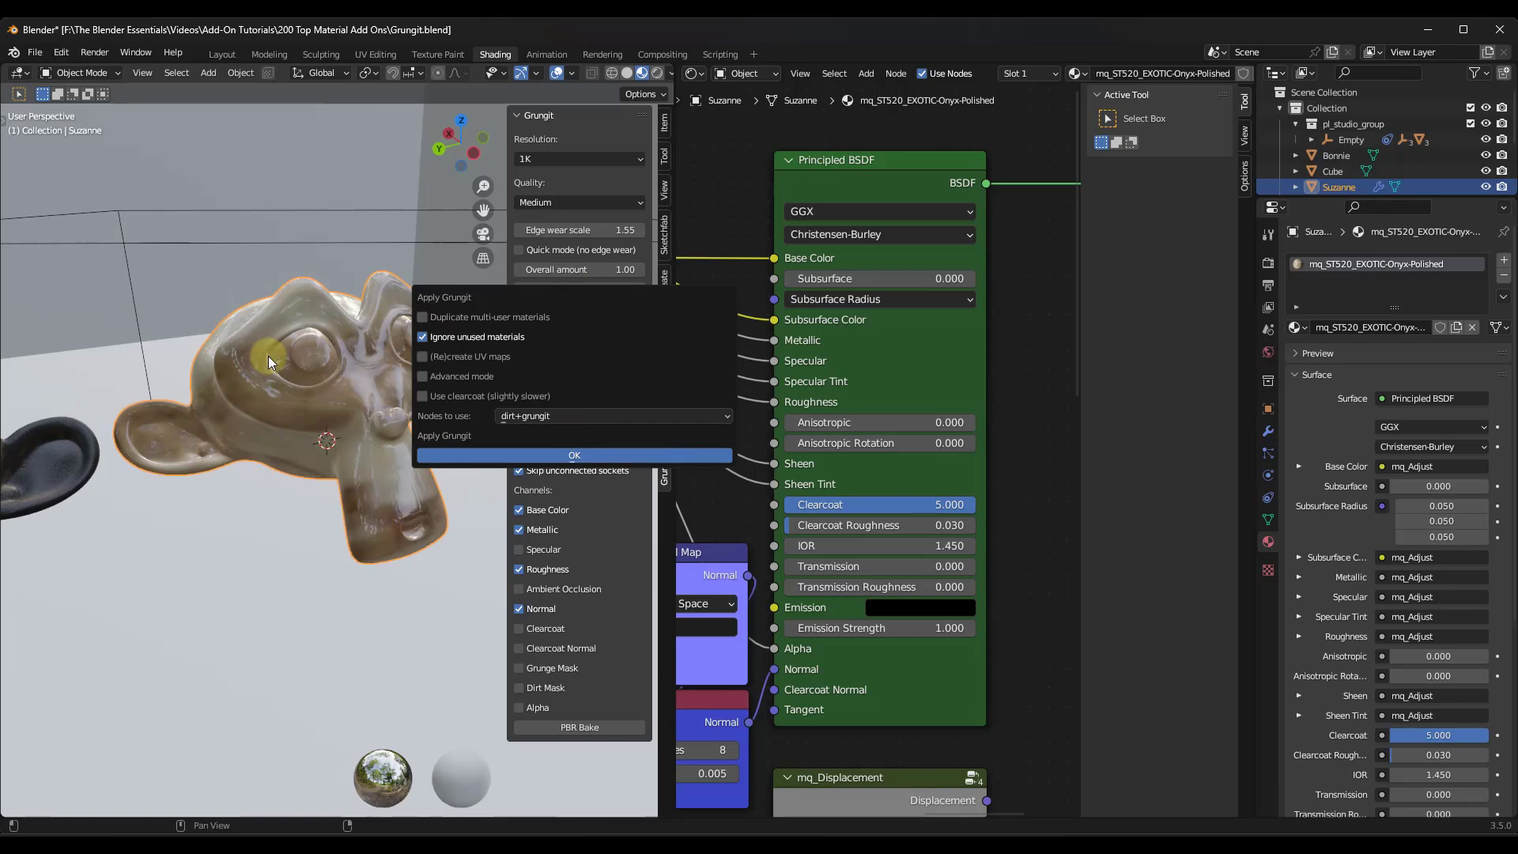
Tune the onyx head's Grungit node: Metallic 2 0.000, Global Control 0.633, Randomness 0.394, Scratch Amount 0.878, Scale 3.100.
scroll(329, 409, up, 1)
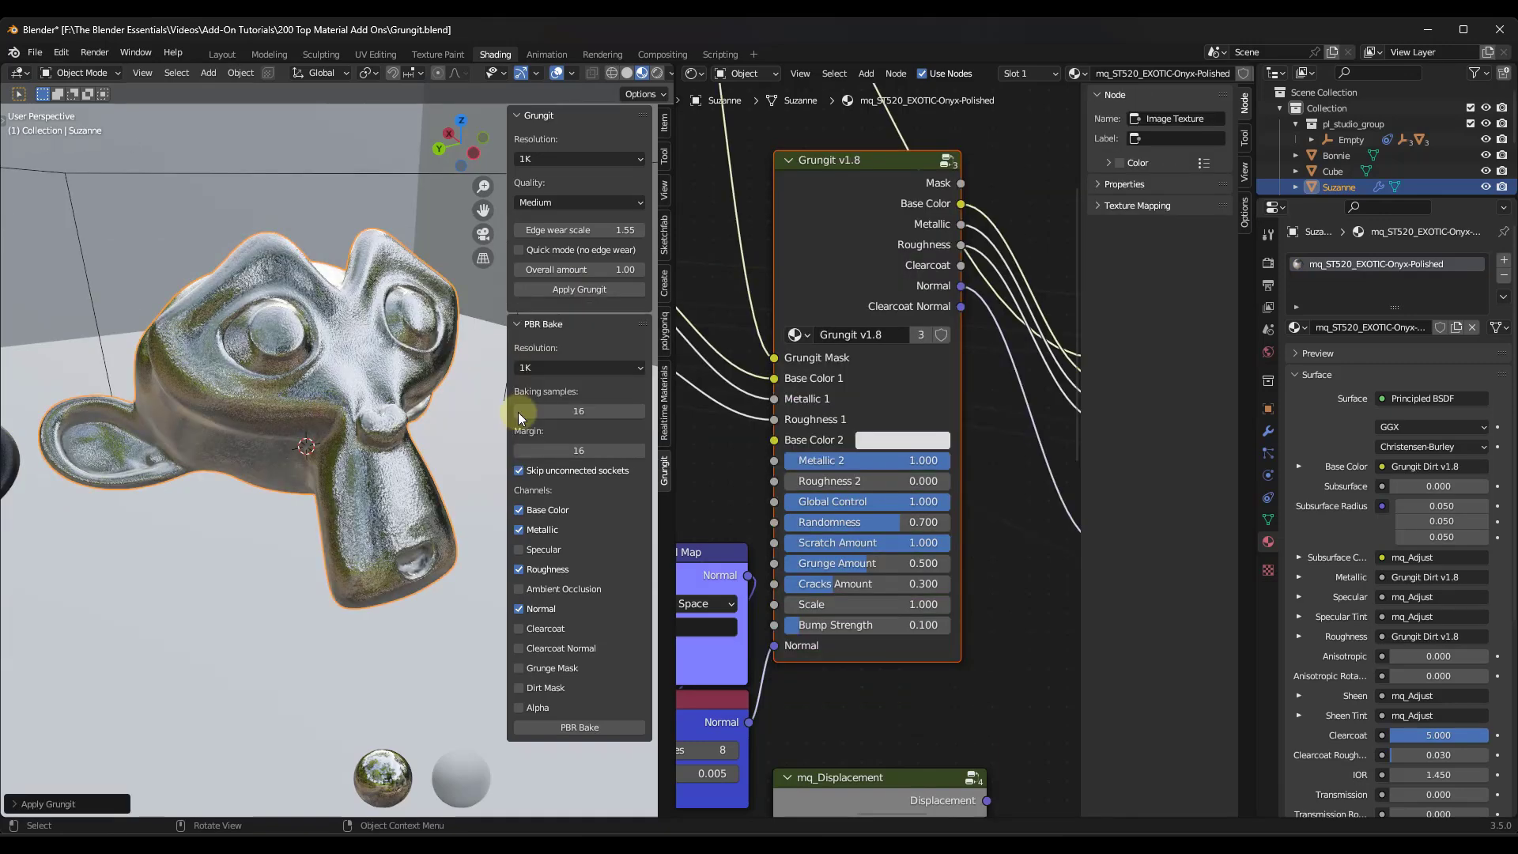
drag(929, 464, 875, 464)
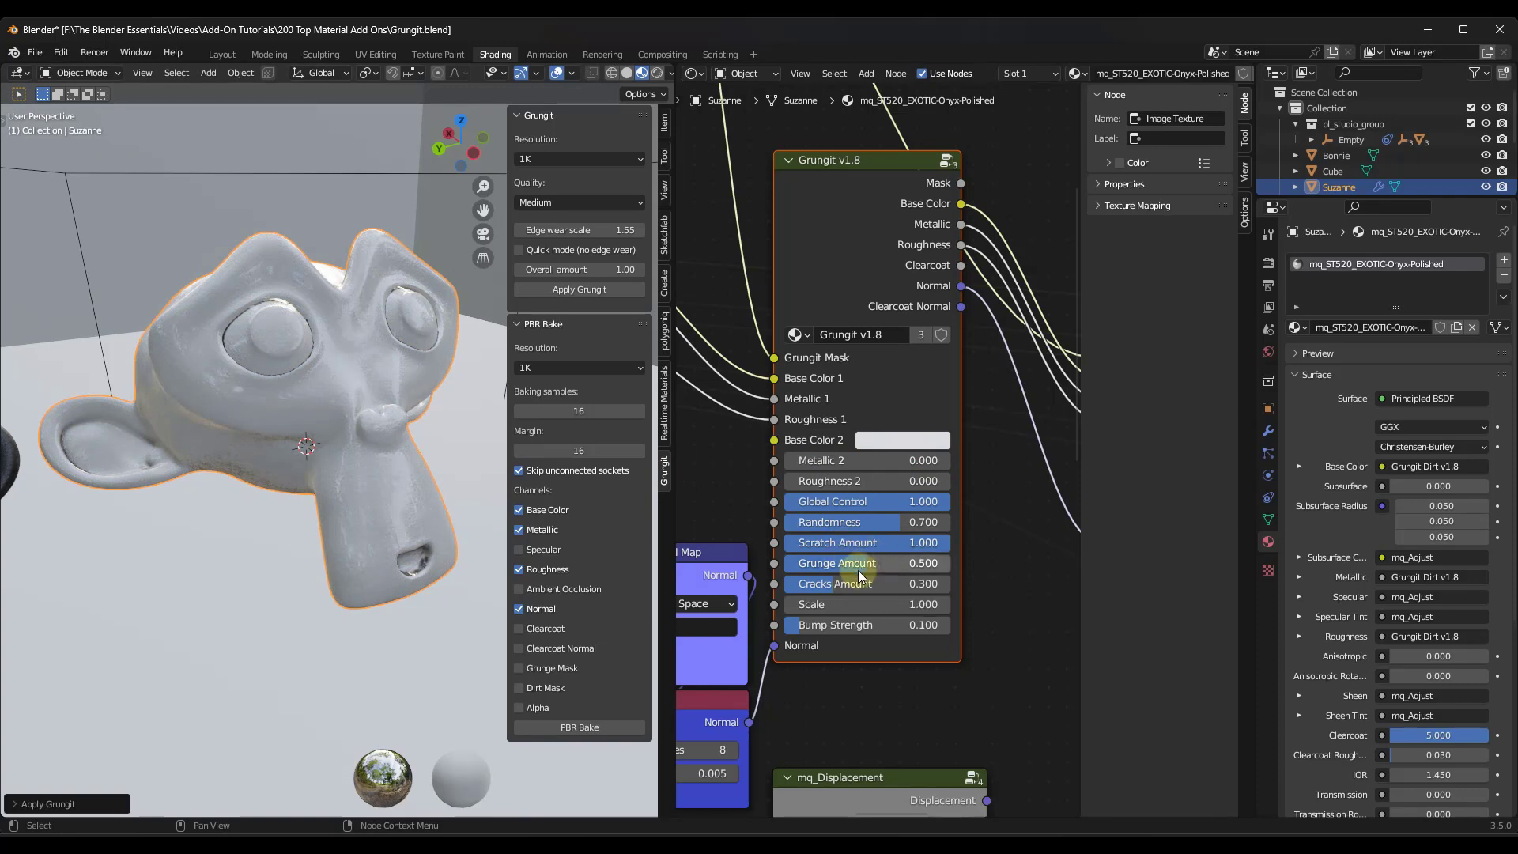
drag(902, 501, 852, 501)
drag(847, 435, 933, 466)
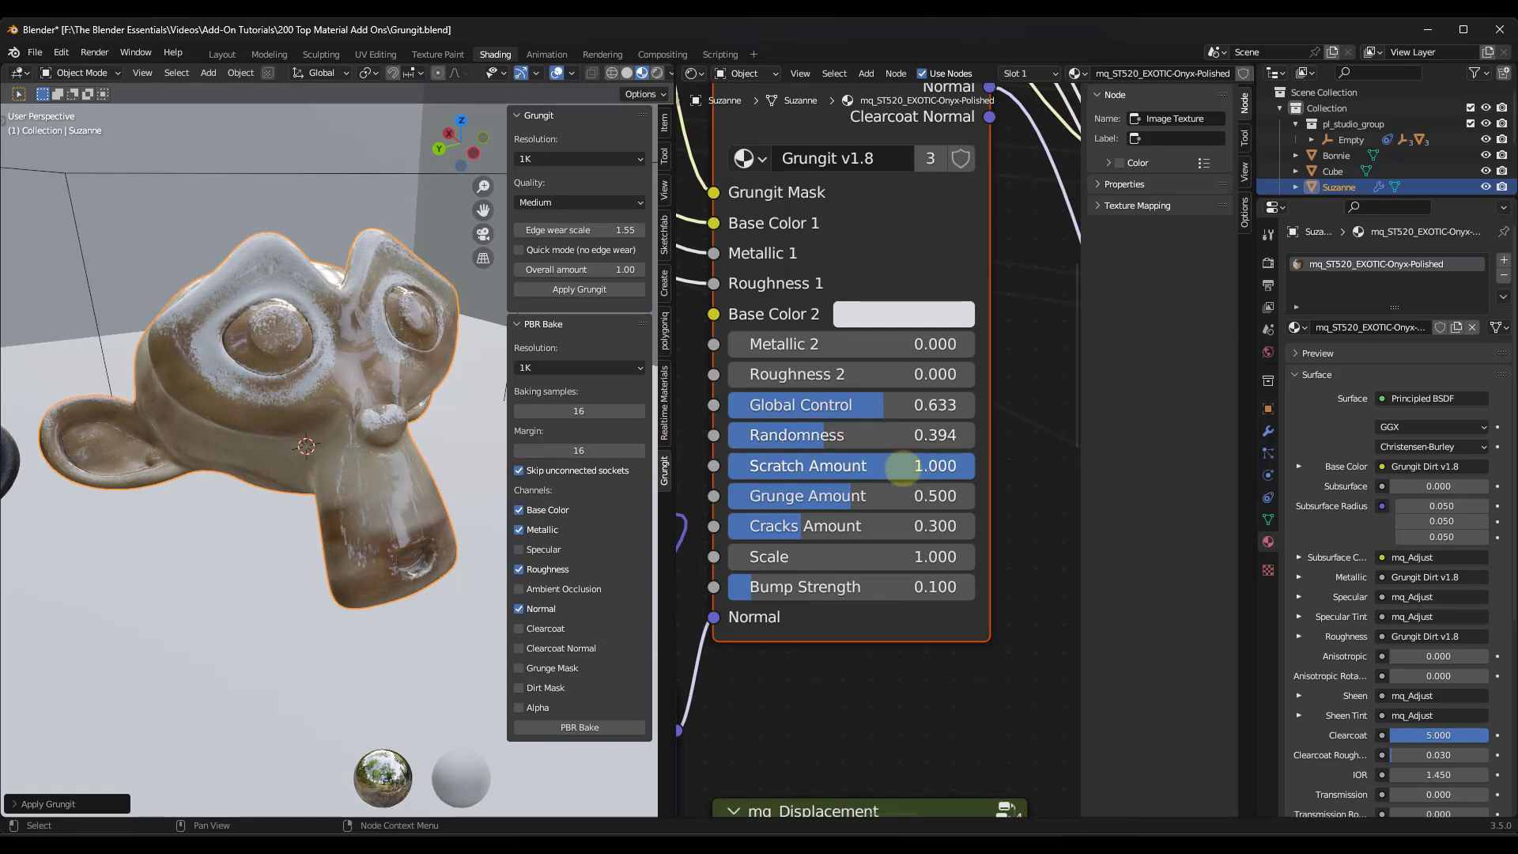
scroll(343, 349, up, 3)
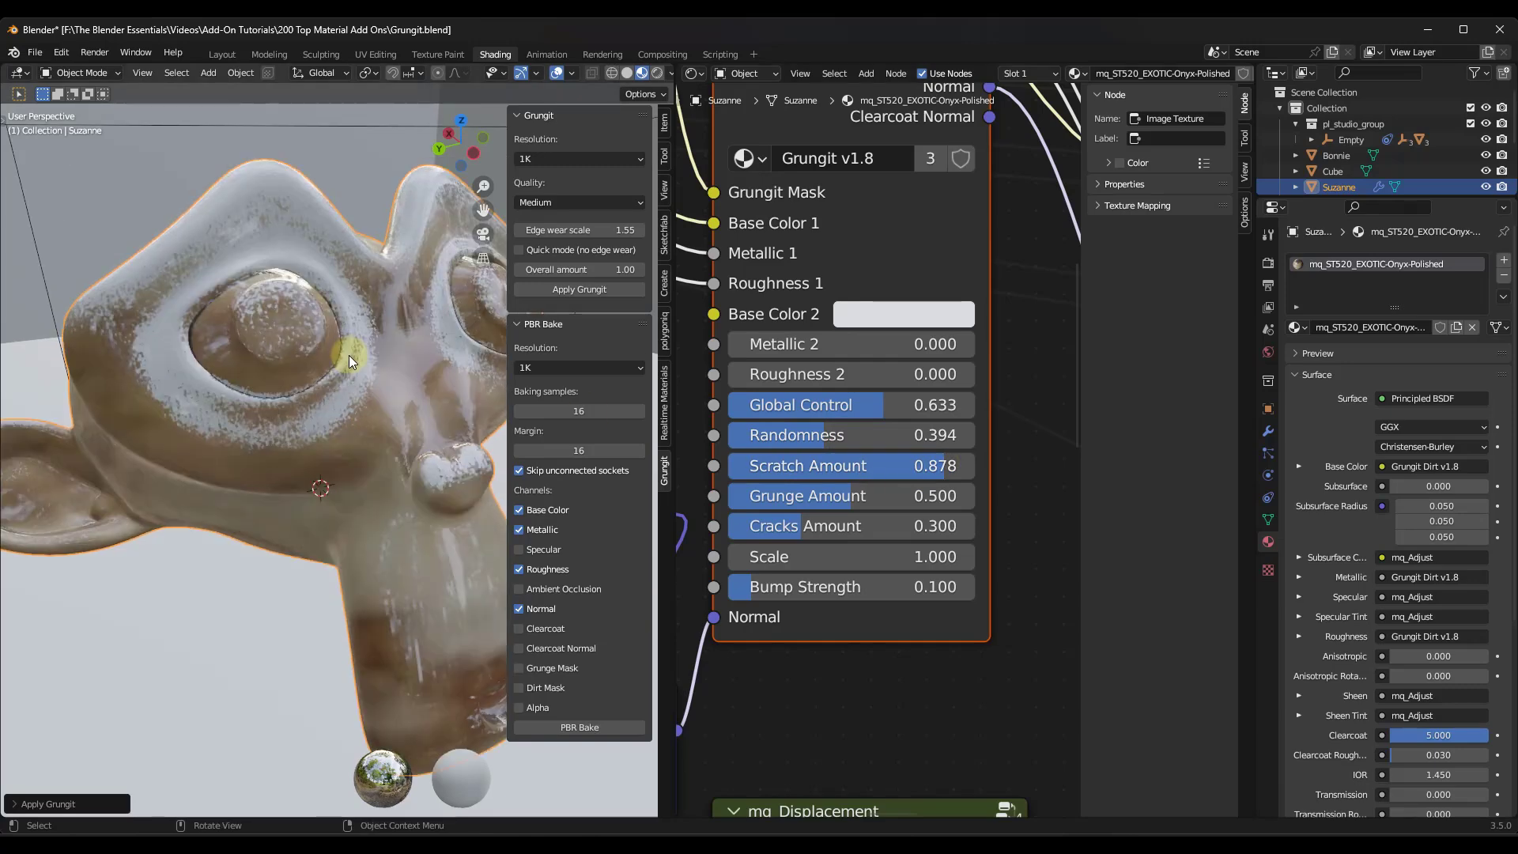
scroll(332, 351, down, 3)
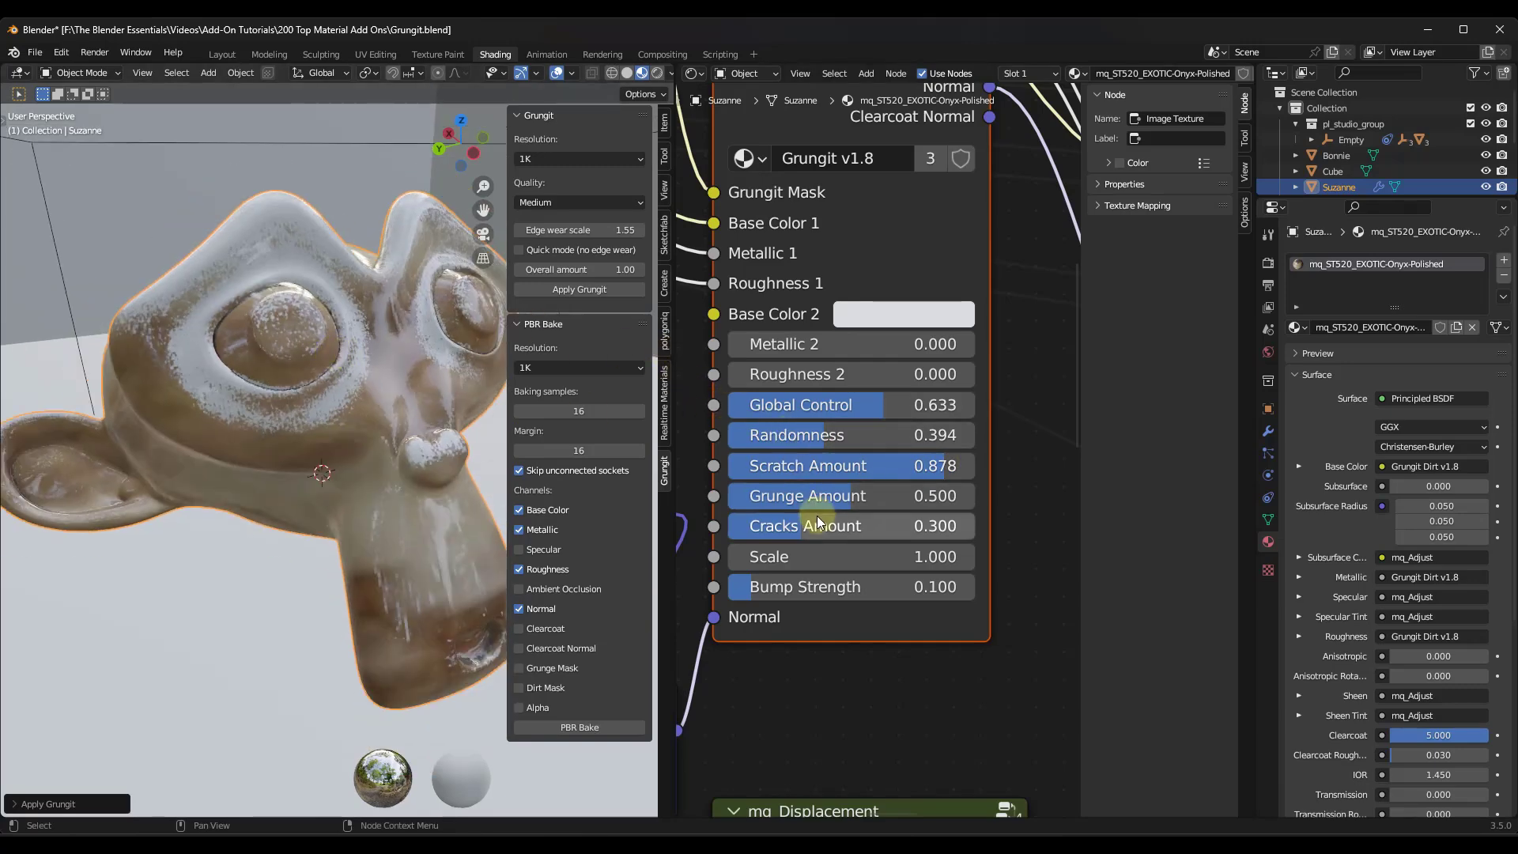
scroll(813, 554, down, 2)
drag(794, 551, 836, 356)
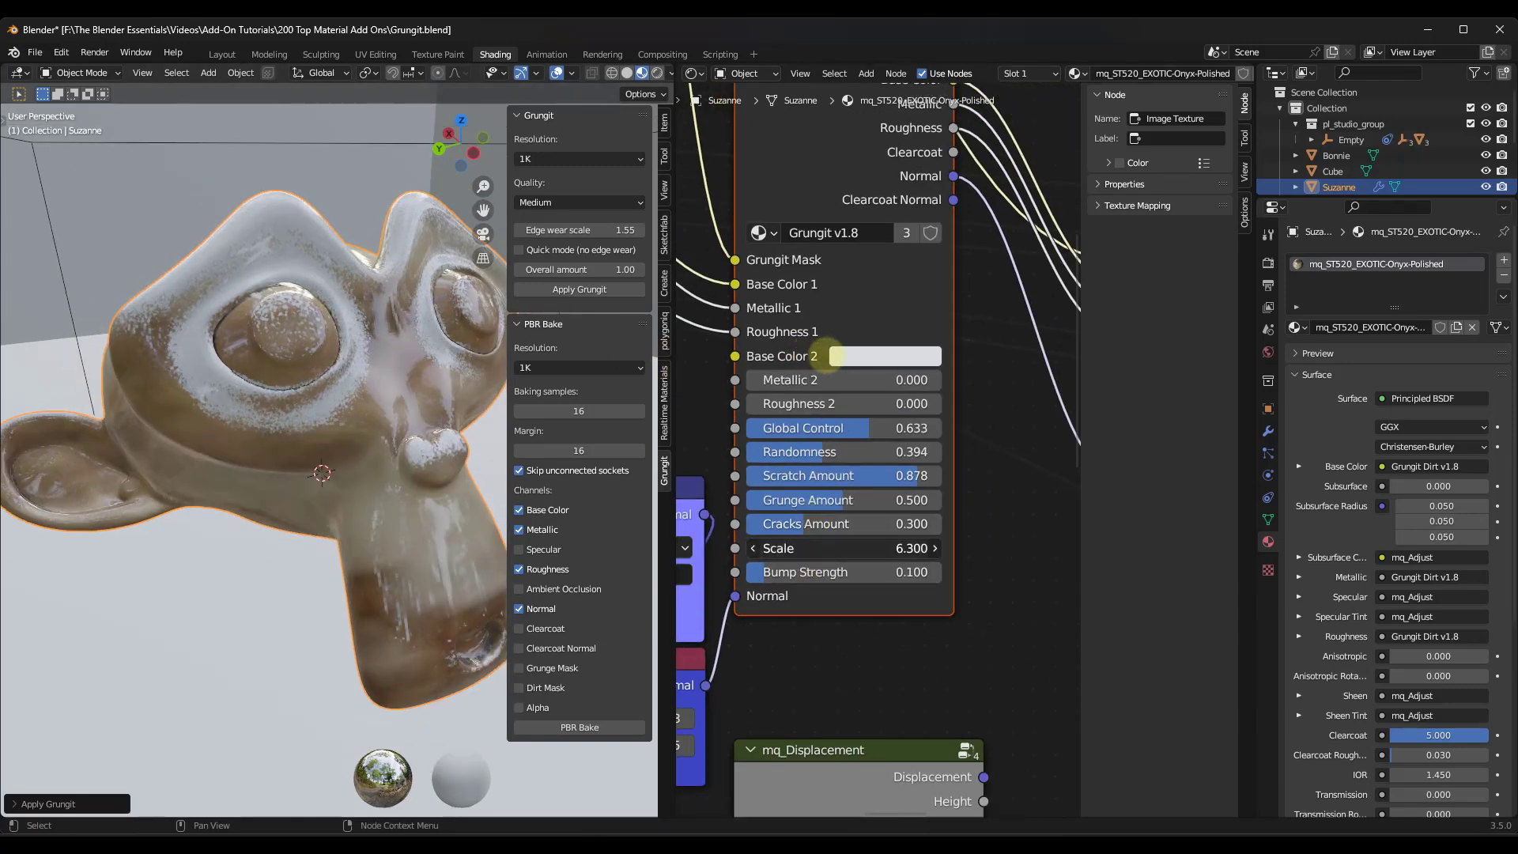
drag(799, 548, 771, 548)
Examine the edge wear on the onyx monkey head from several angles and the settings of its Grungit Dirt node.
scroll(802, 539, down, 3)
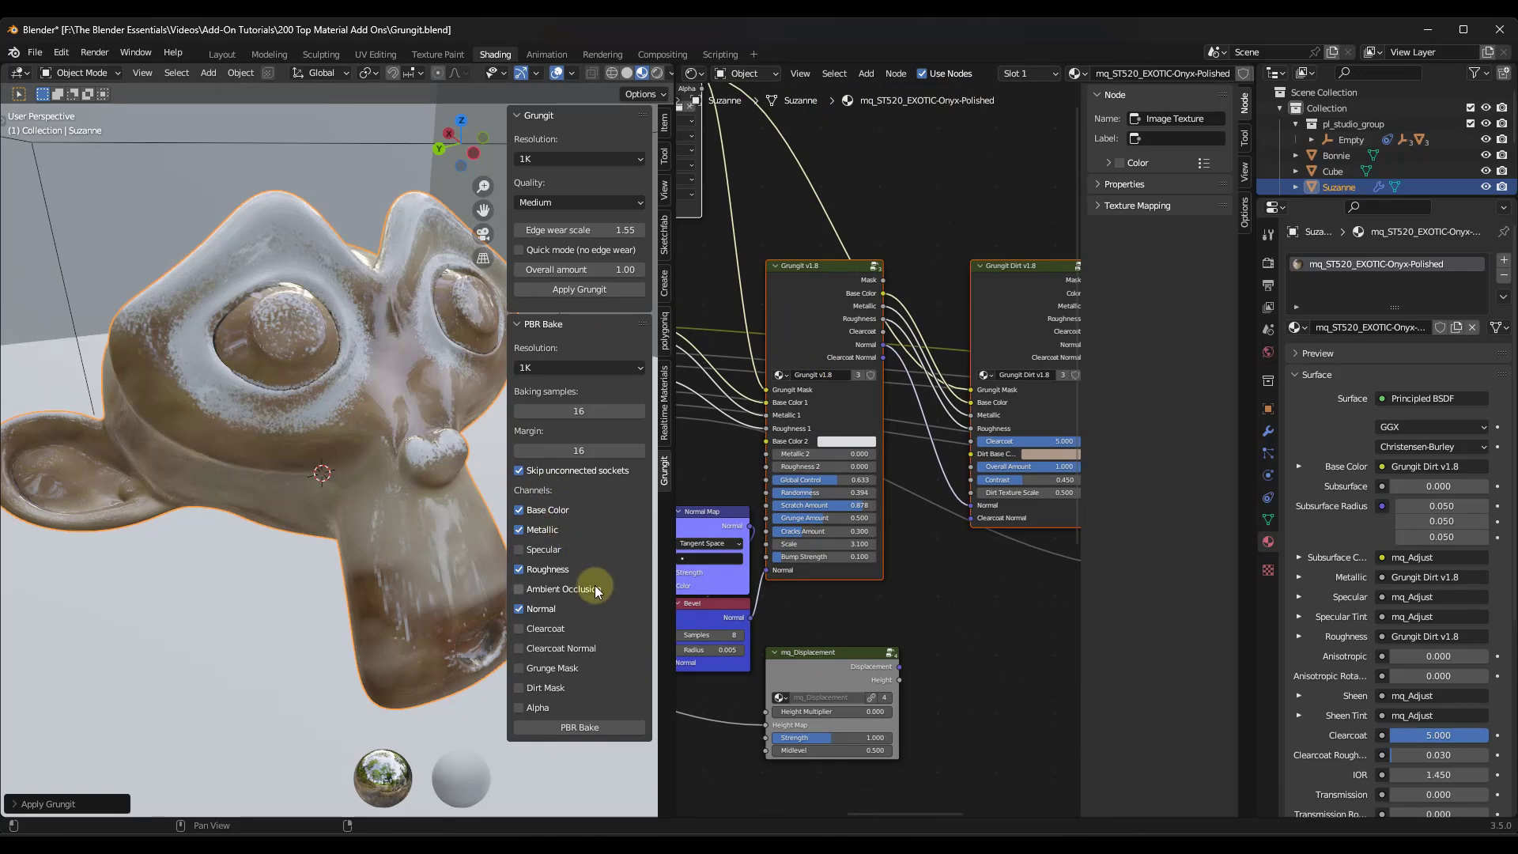
scroll(283, 339, up, 3)
mouse_move(325, 346)
middle_down()
mouse_move(259, 340)
mouse_move(345, 340)
middle_up()
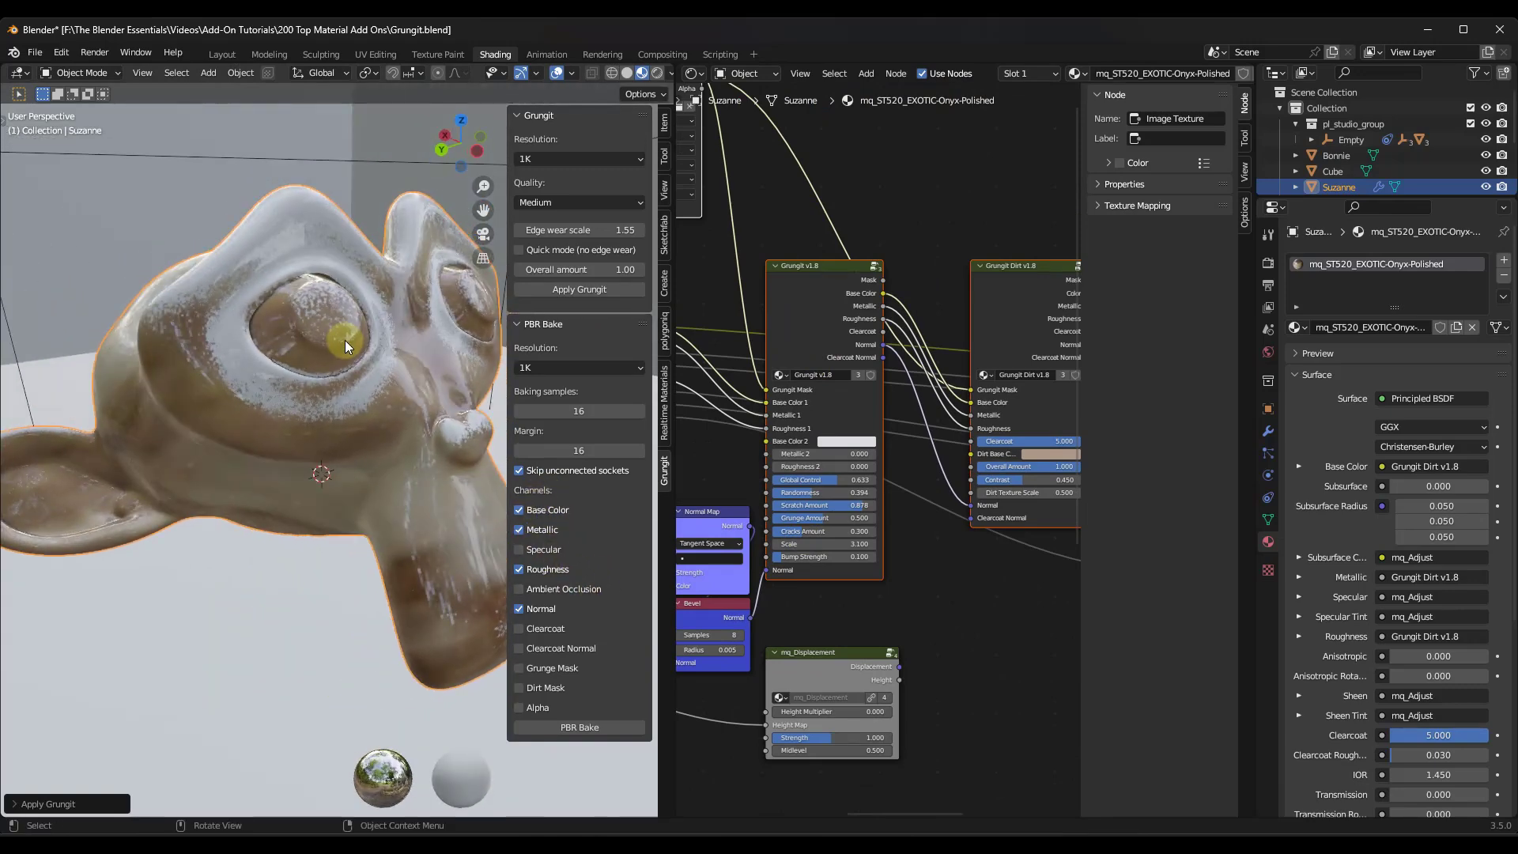
scroll(345, 340, down, 3)
middle_drag(805, 294, 788, 335)
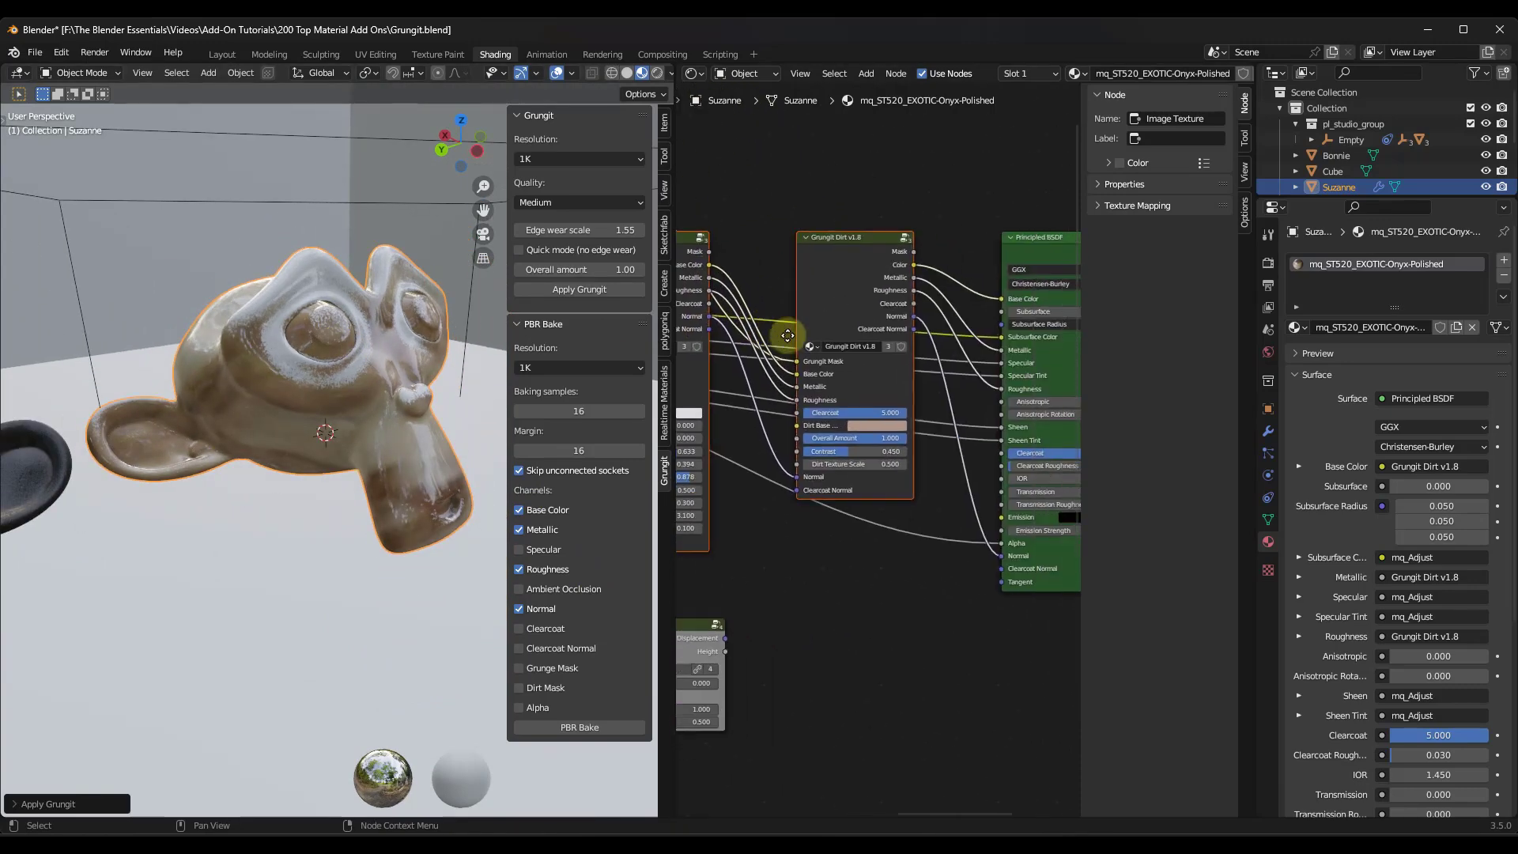
scroll(838, 323, up, 2)
scroll(381, 346, up, 1)
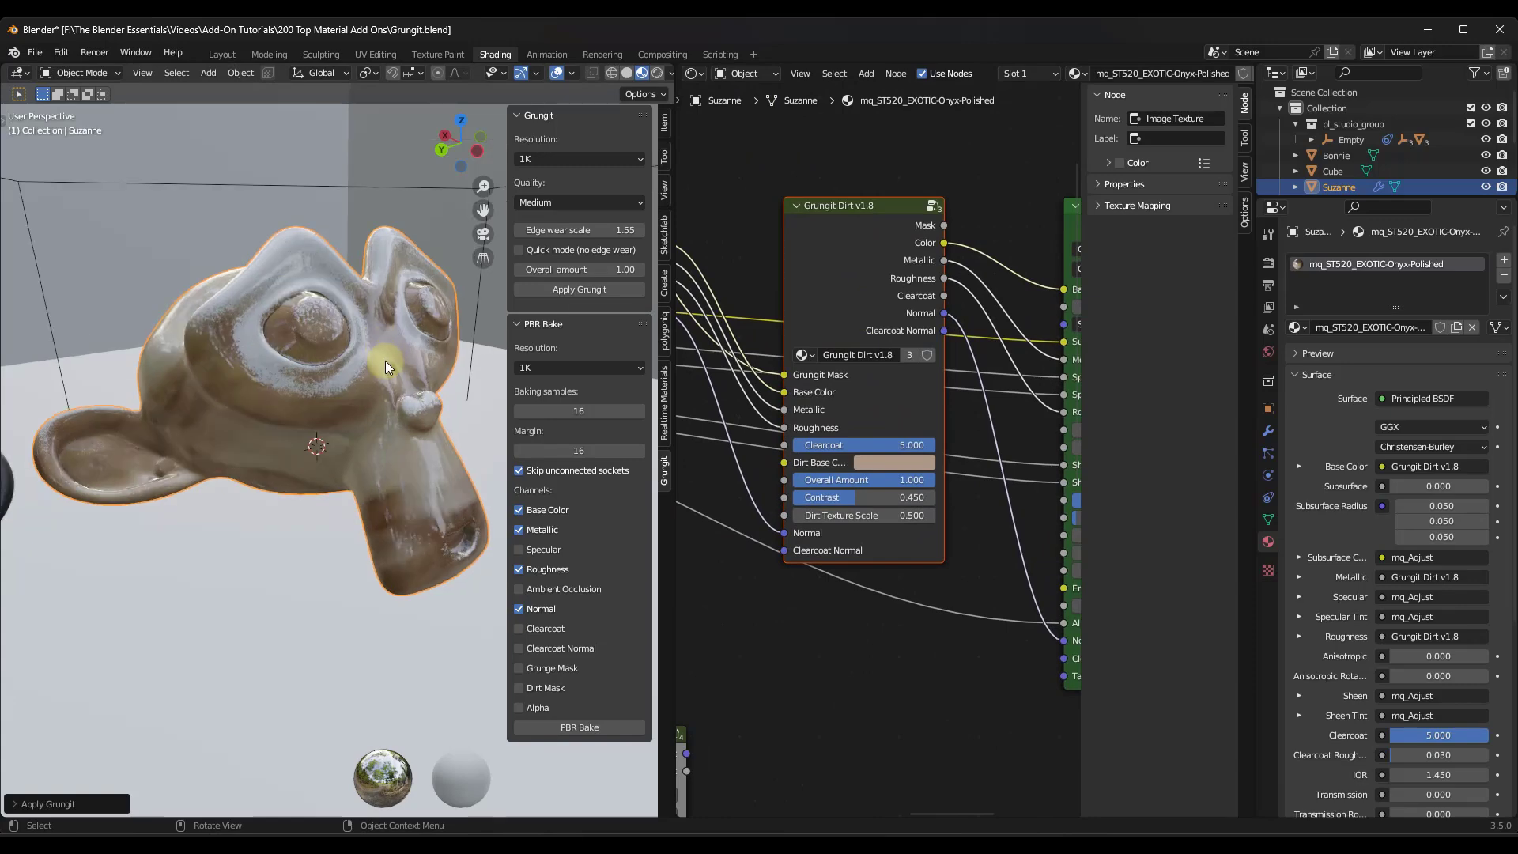
middle_drag(386, 360, 369, 362)
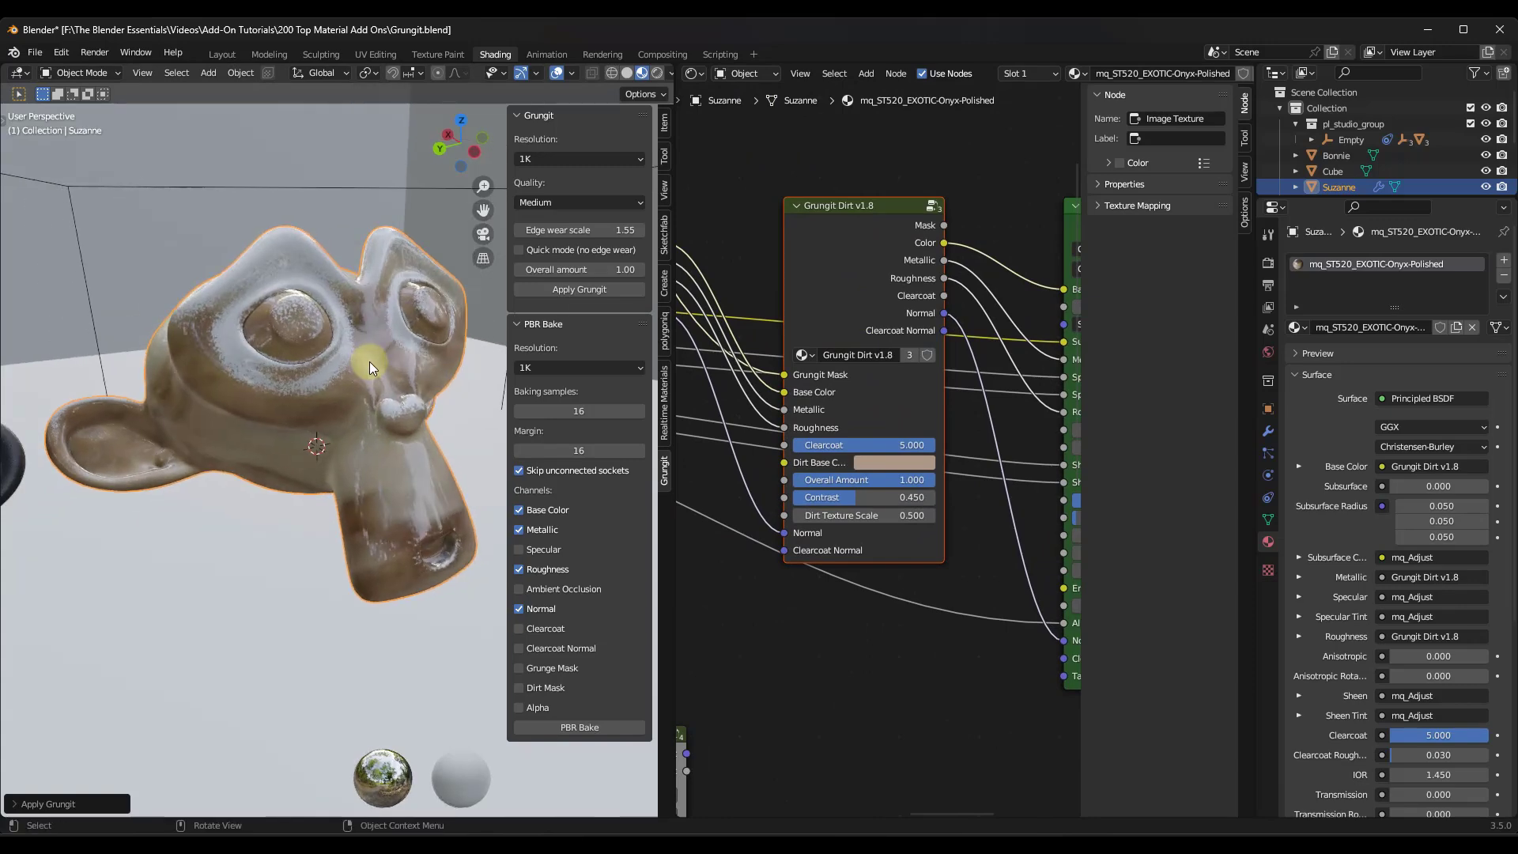